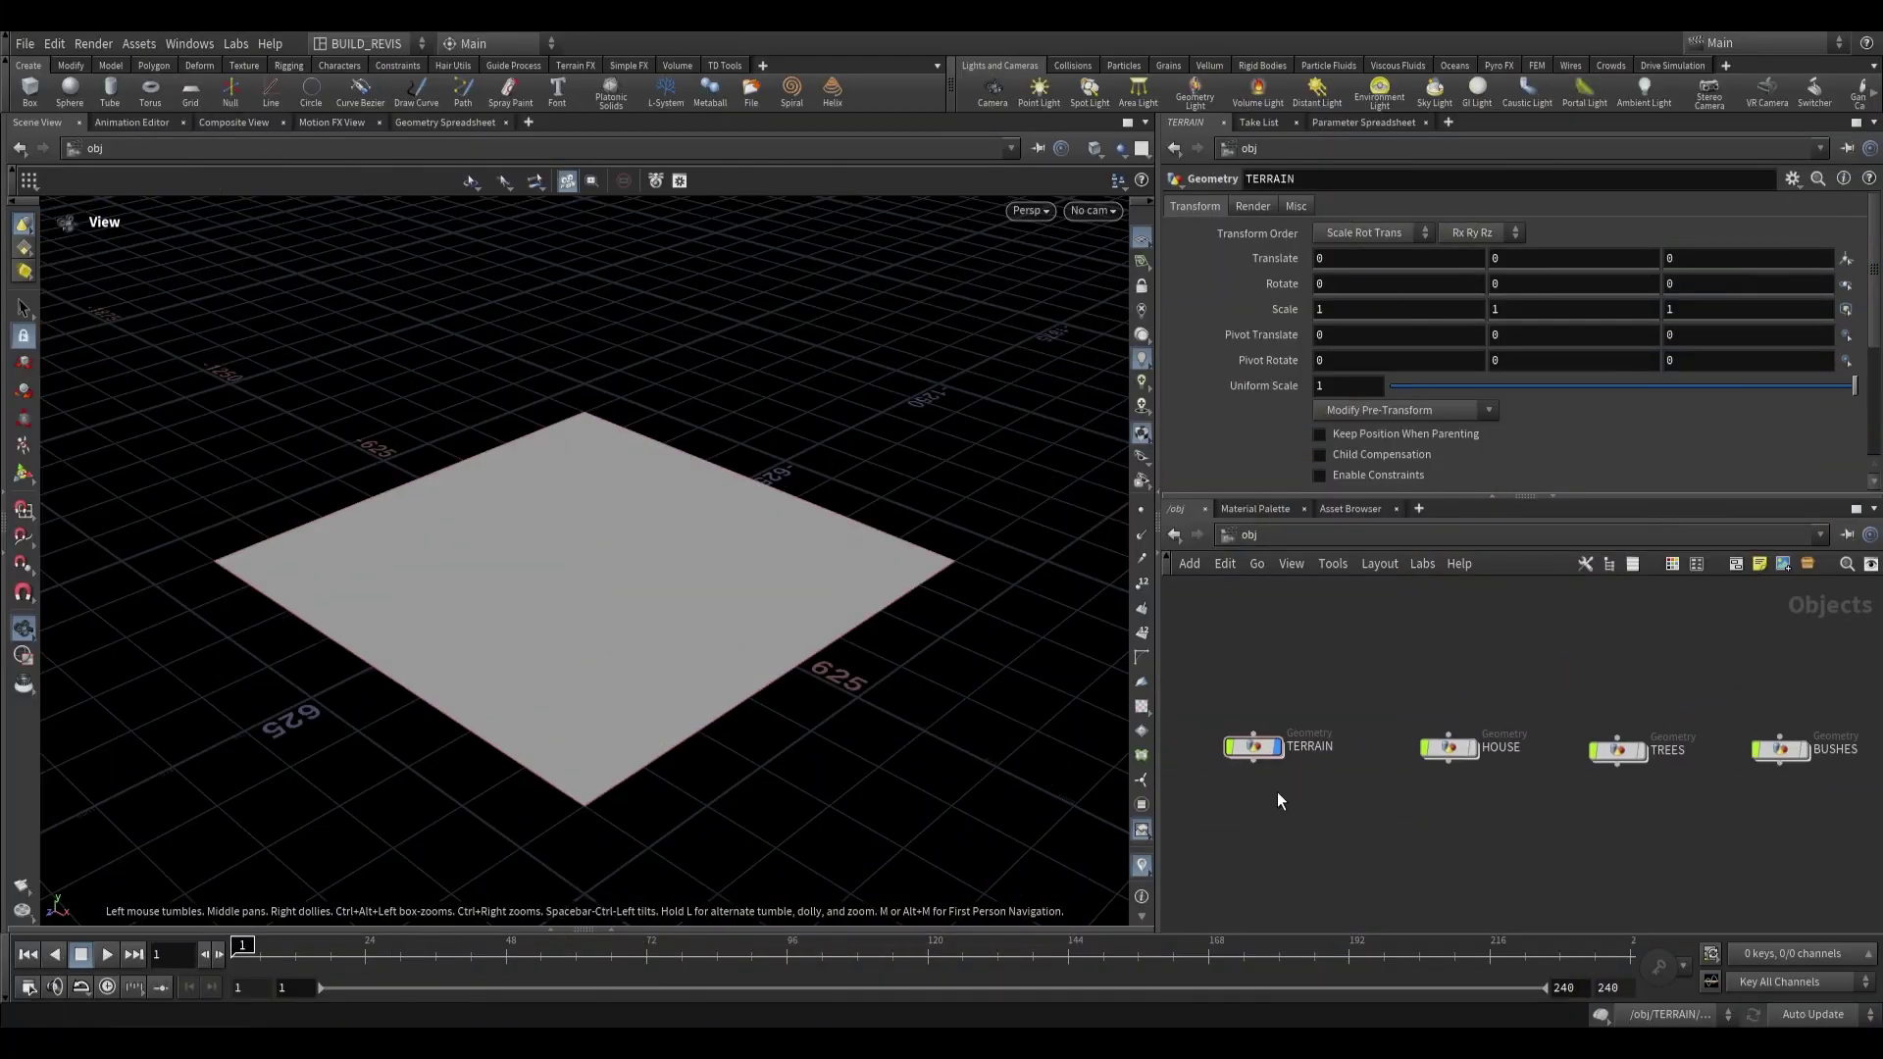
Open the HOUSE and TREES geometry networks in turn and examine the house model and the tree variations.
double_click(1316, 768)
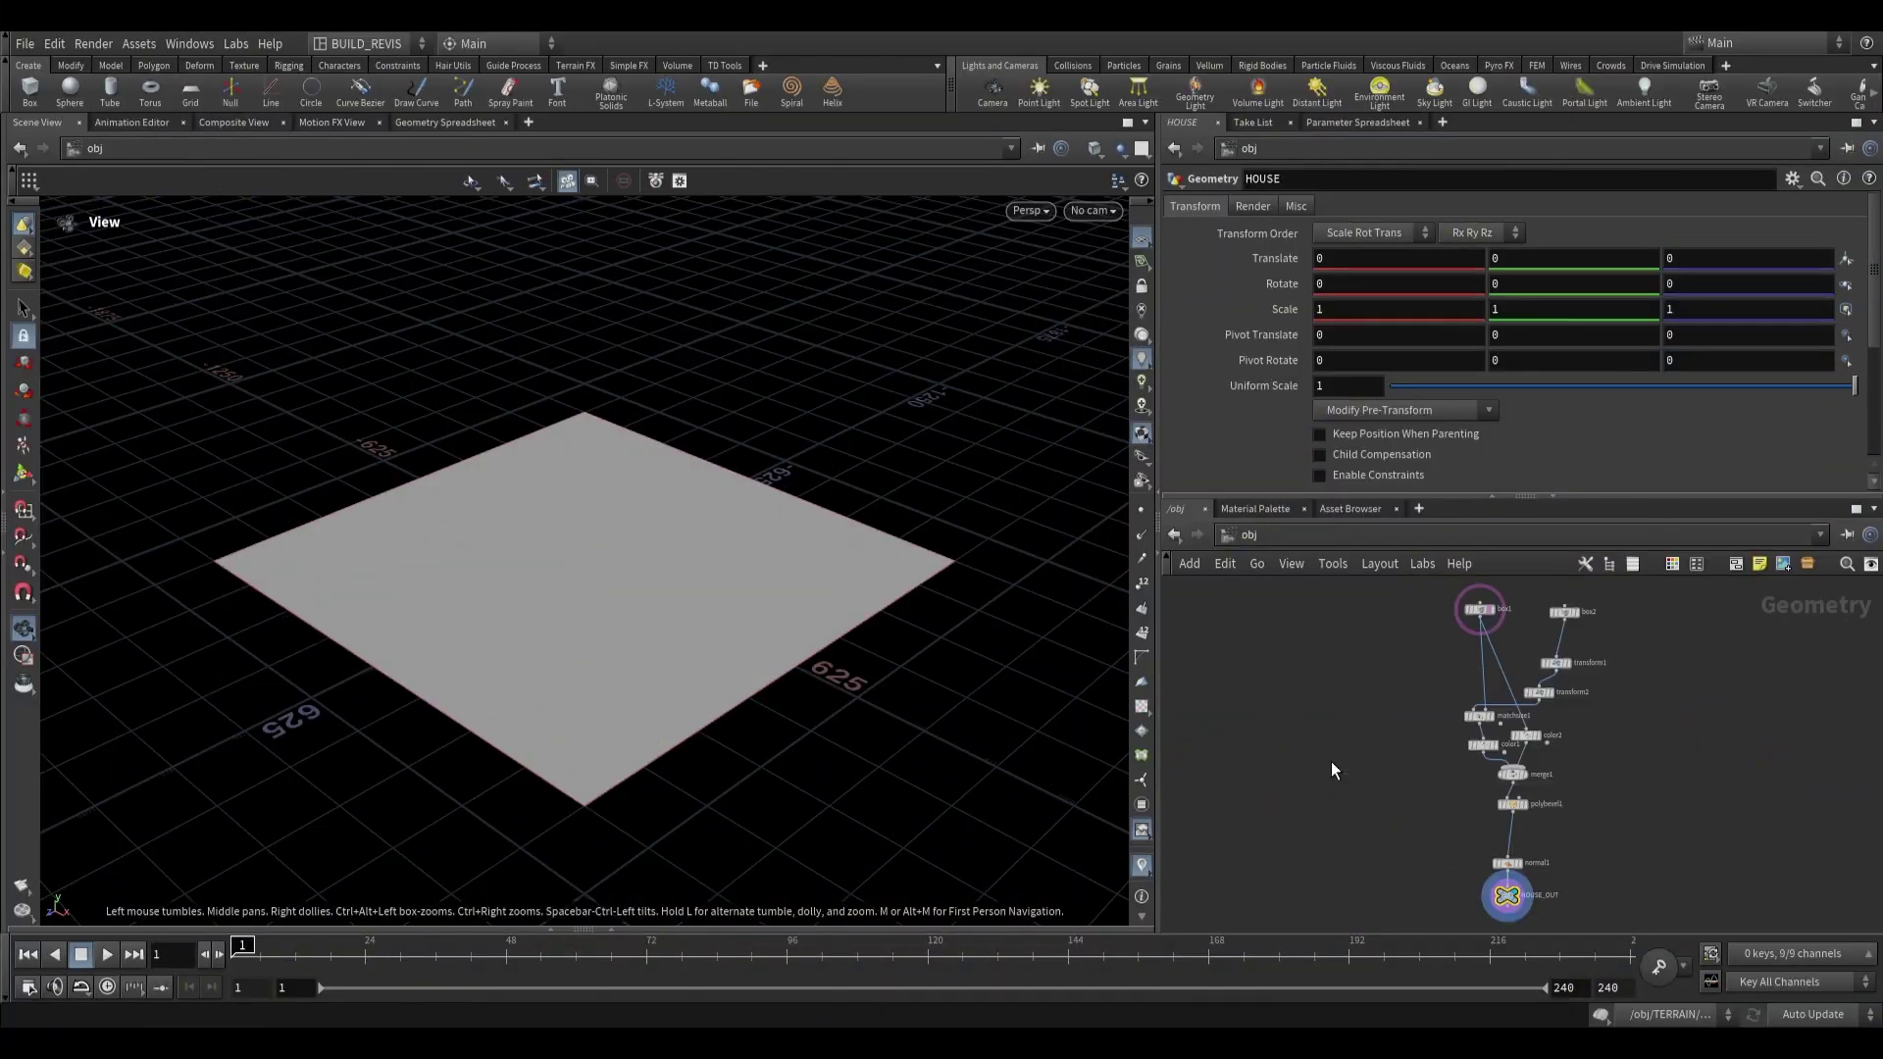
key("f")
left_click_drag(601, 598, 786, 559)
middle_click_drag(1575, 734, 1511, 705)
left_click(1246, 535)
middle_click_drag(1703, 768, 1589, 739)
double_click(1446, 746)
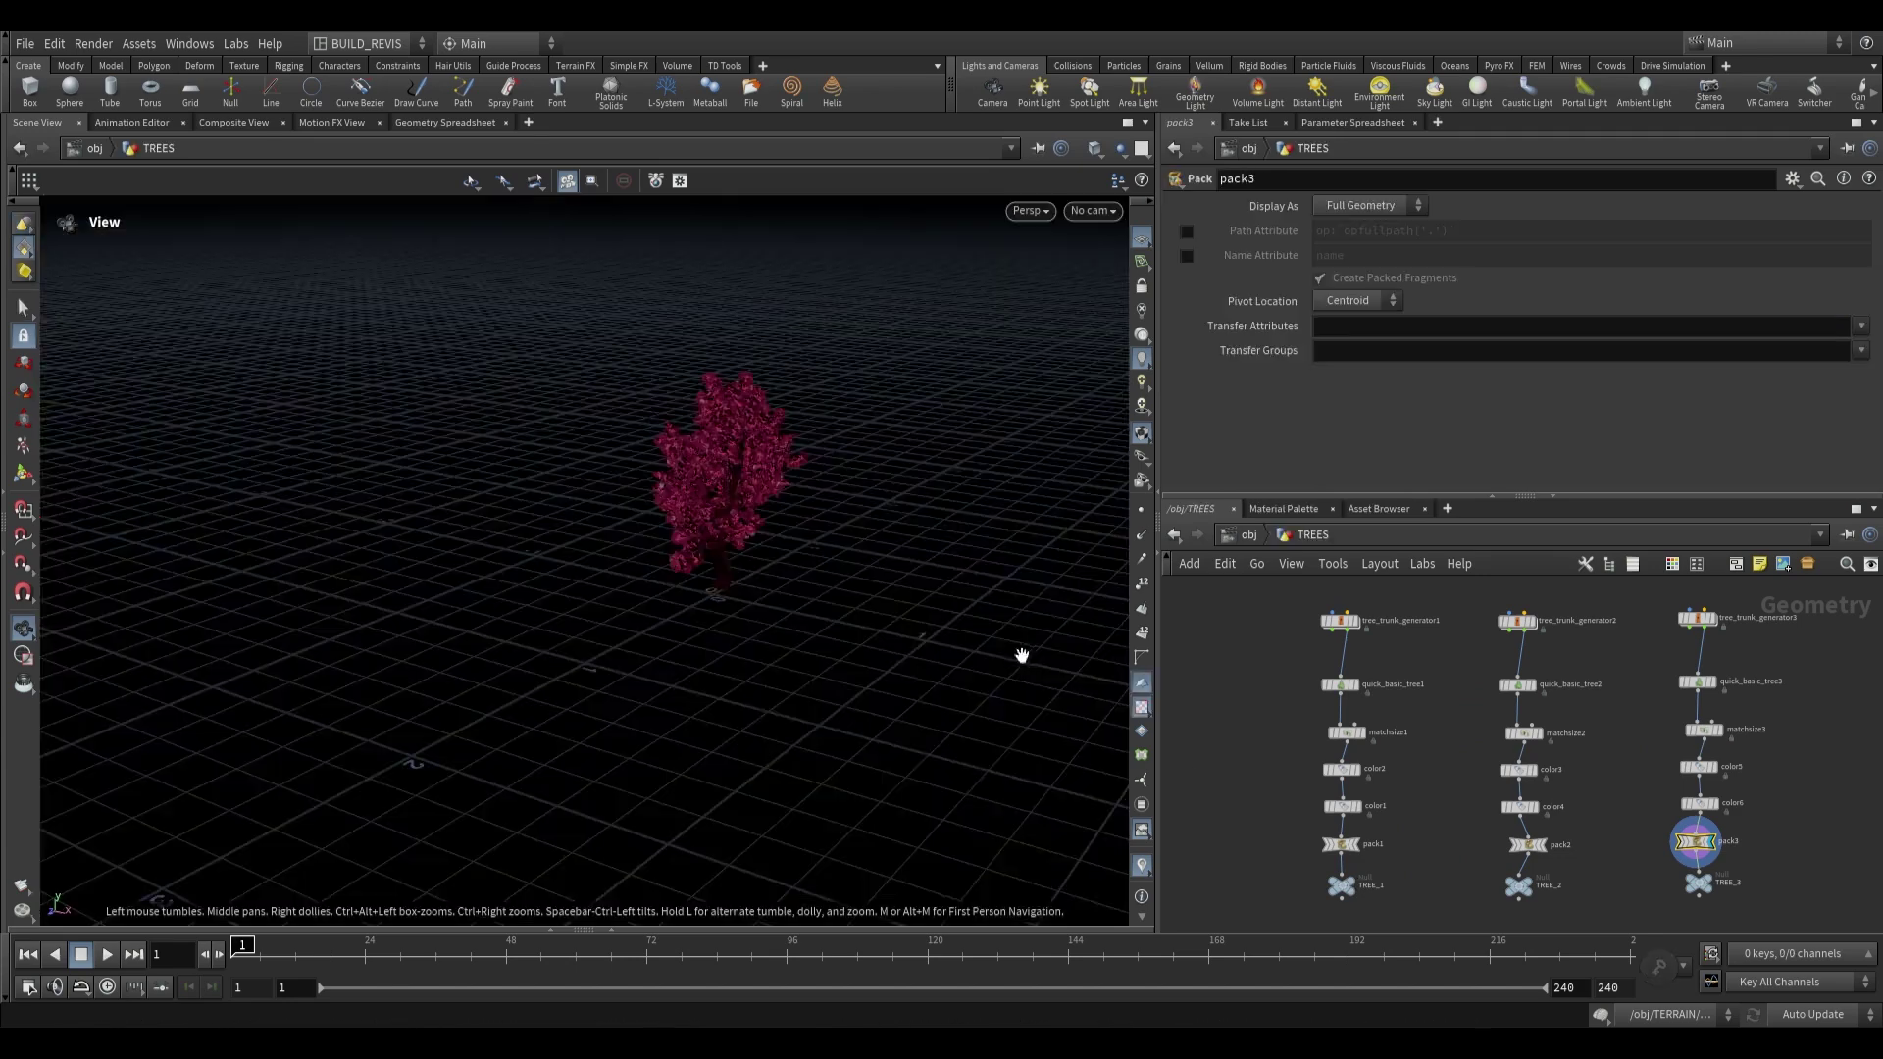
left_click_drag(1022, 657, 819, 606)
left_click(1249, 535)
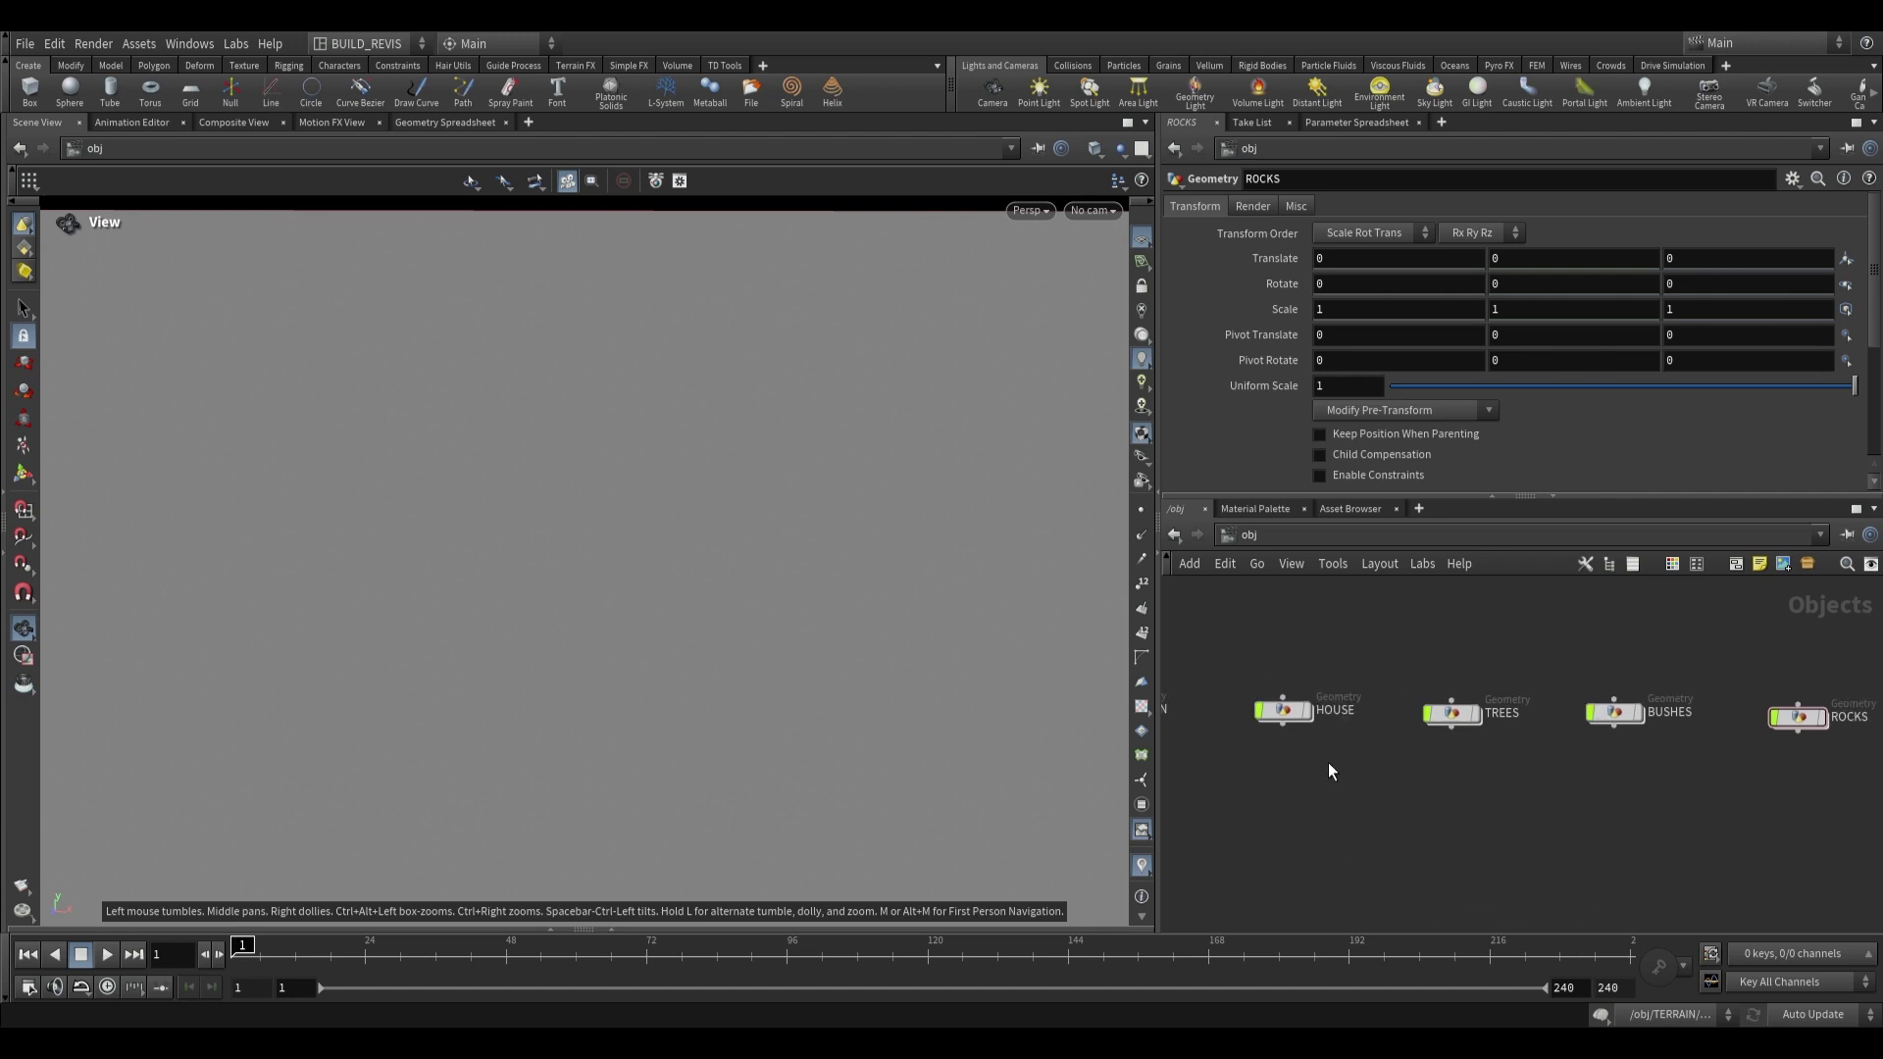
Check the contents of the HOUSE and TREES networks again and return to object level, selecting BUSHES.
double_click(1285, 711)
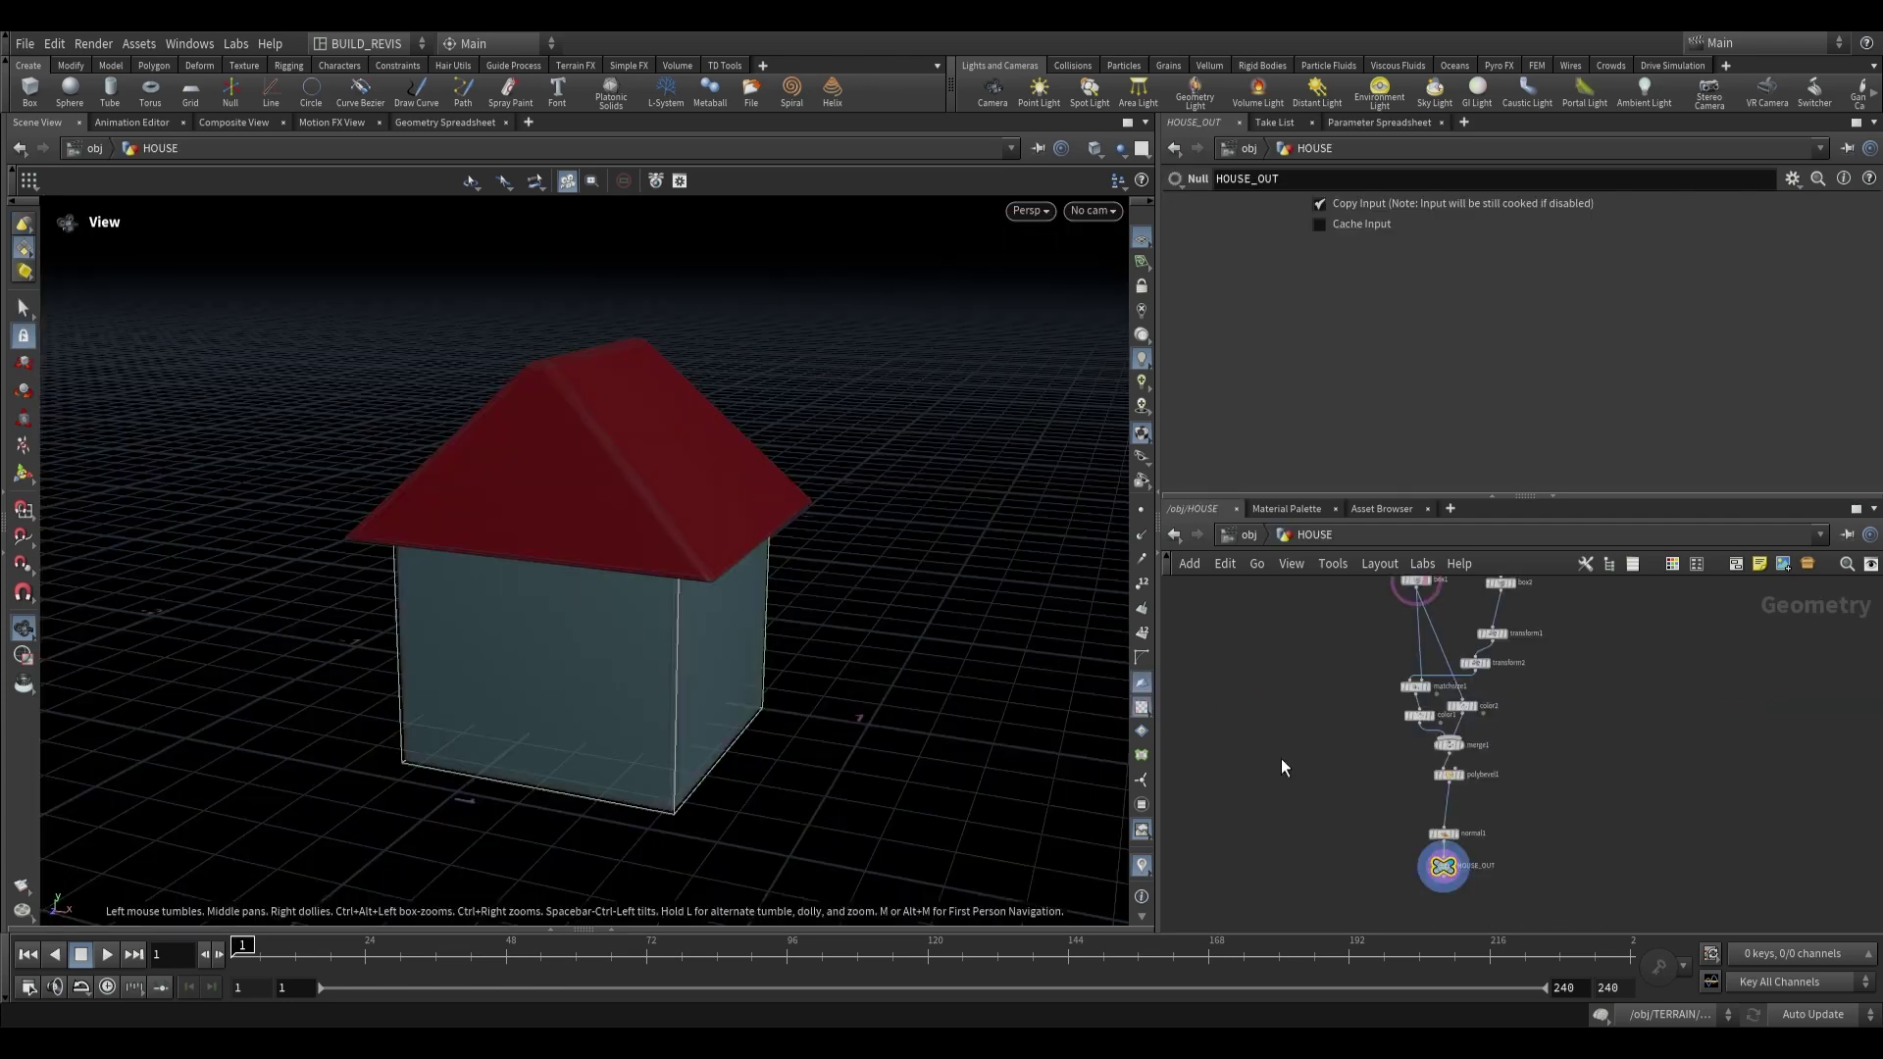
key("u")
left_click(1457, 710)
double_click(1456, 710)
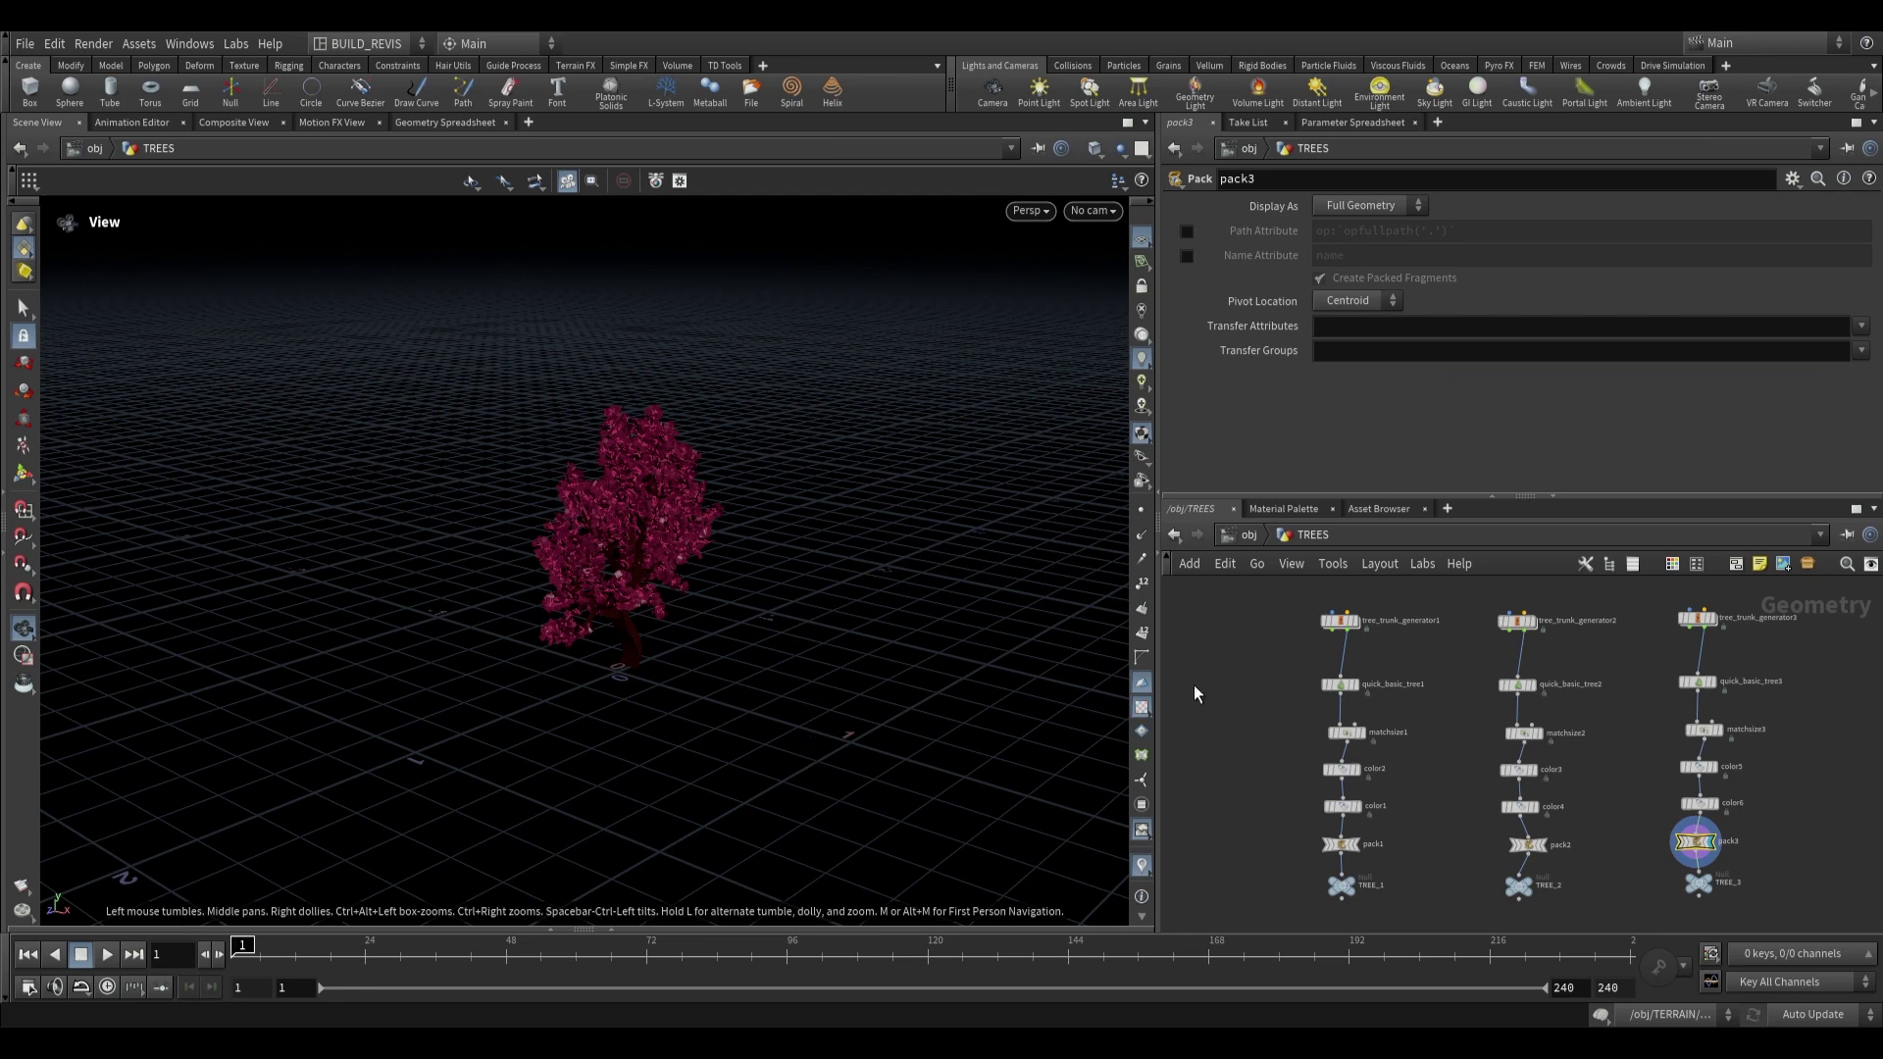
left_click(1259, 540)
left_click(1654, 742)
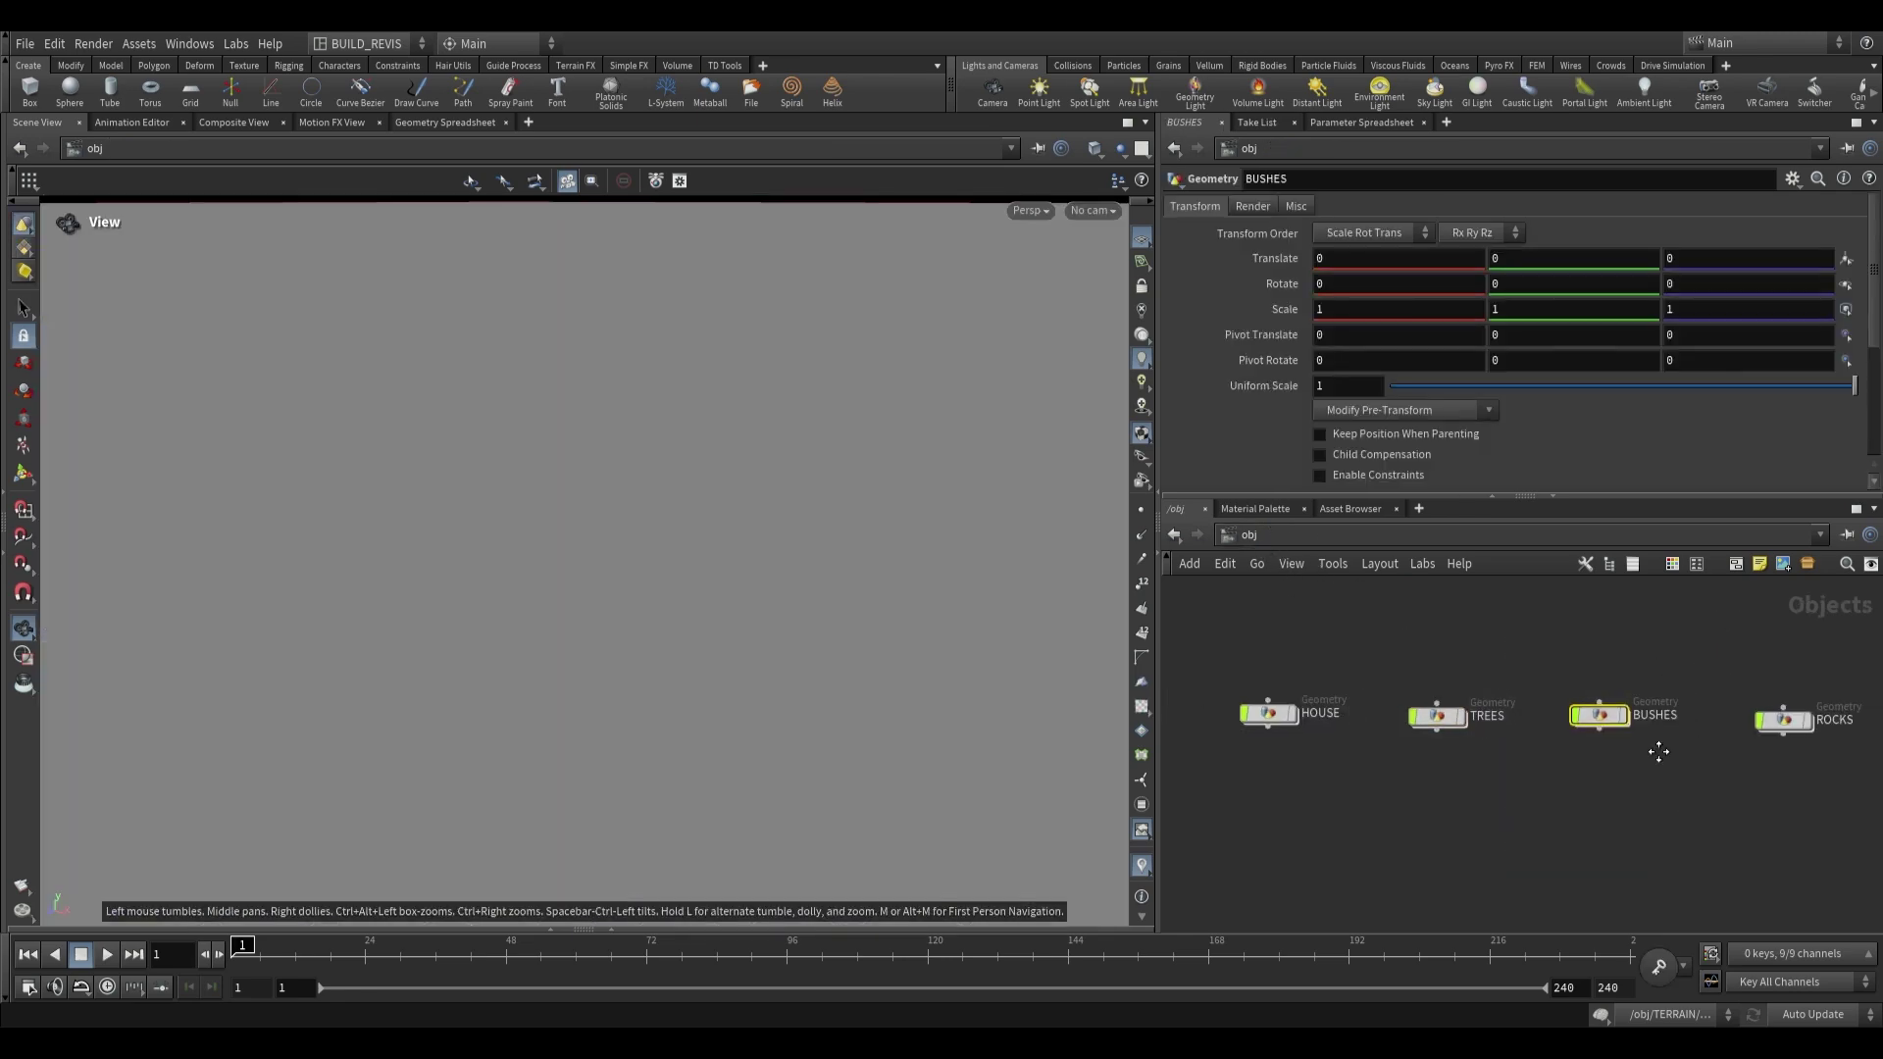
Open the TERRAIN network and review its heightfield chain and the HOUSE, TREES and BUSHES network boxes.
scroll(1618, 814, "down", 1)
middle_click_drag(1245, 818, 1530, 804)
scroll(1381, 804, "up", 2)
double_click(1326, 704)
middle_click_drag(1535, 836, 1464, 808)
scroll(1682, 770, "down", 1)
middle_click_drag(1687, 768, 1579, 745)
scroll(1580, 744, "up", 1)
middle_click_drag(1457, 728, 1490, 757)
left_click_drag(1490, 758, 1517, 766)
middle_click_drag(1526, 819, 1416, 759)
scroll(1417, 758, "down", 1)
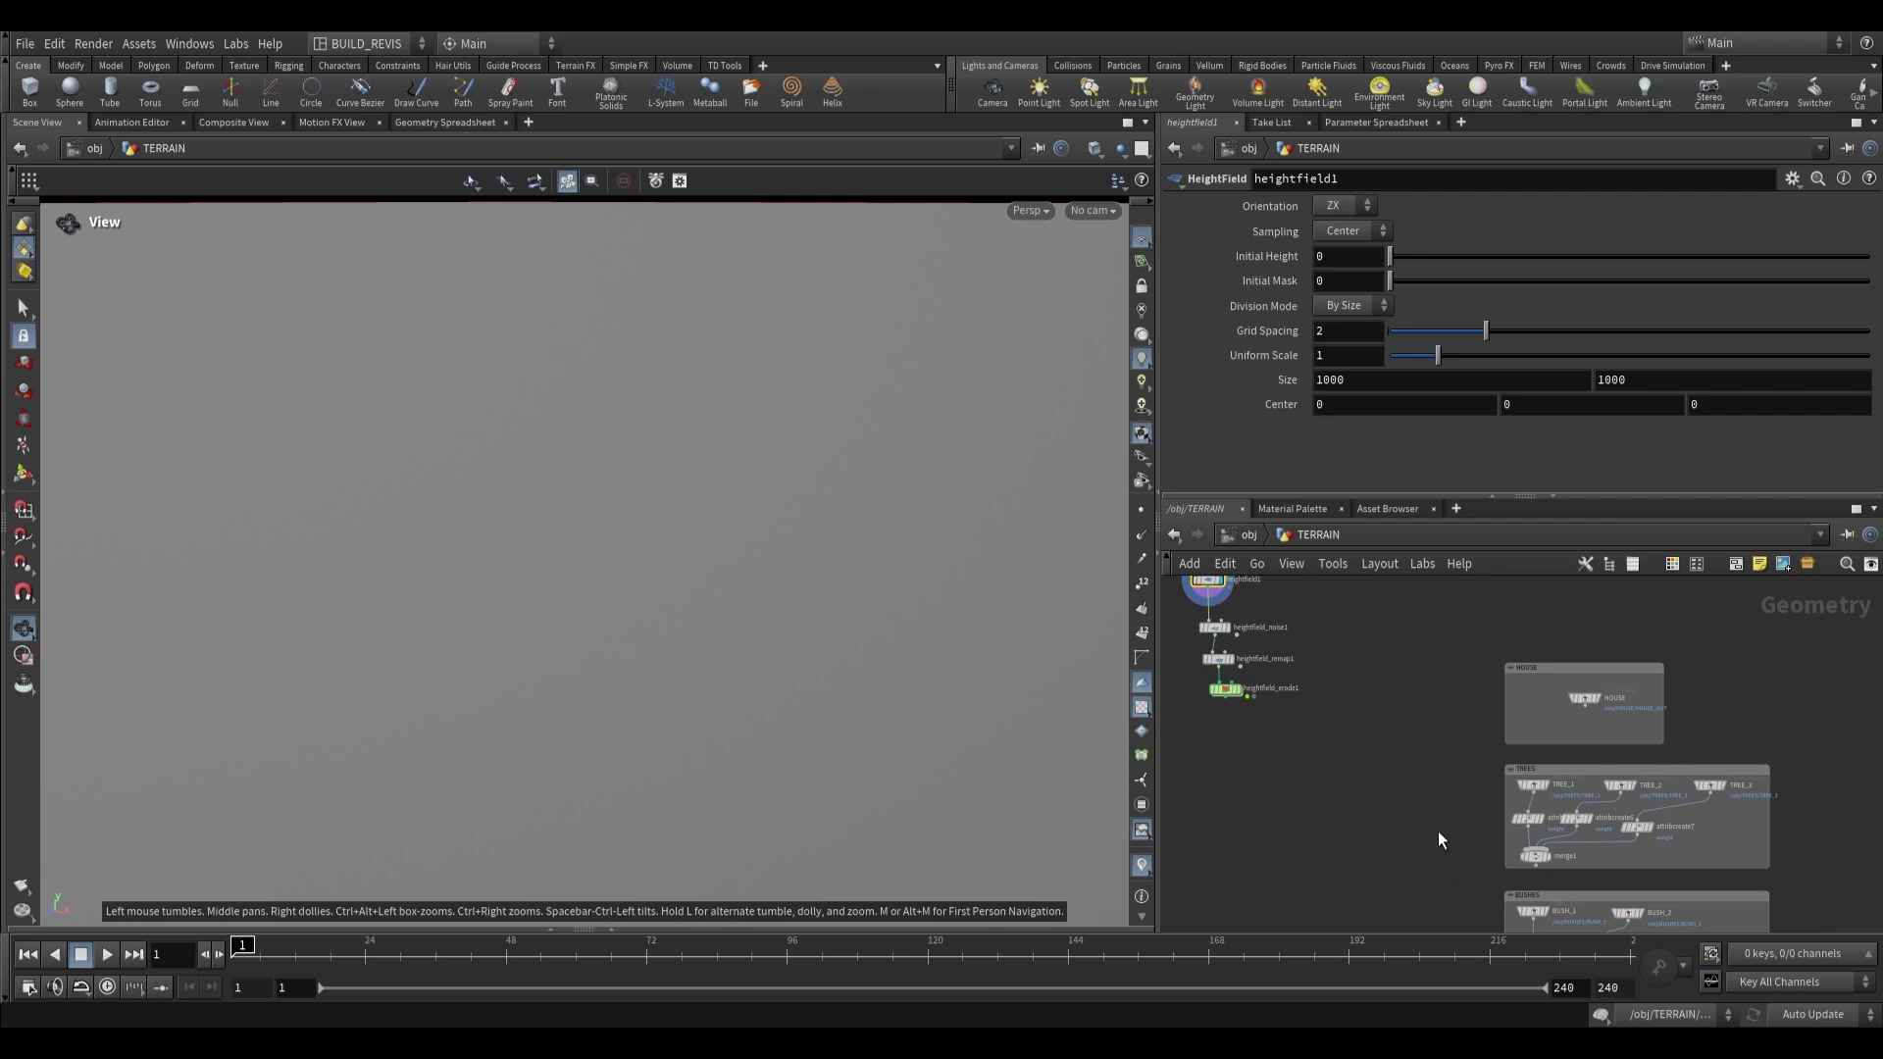
middle_click_drag(1337, 747, 1362, 802)
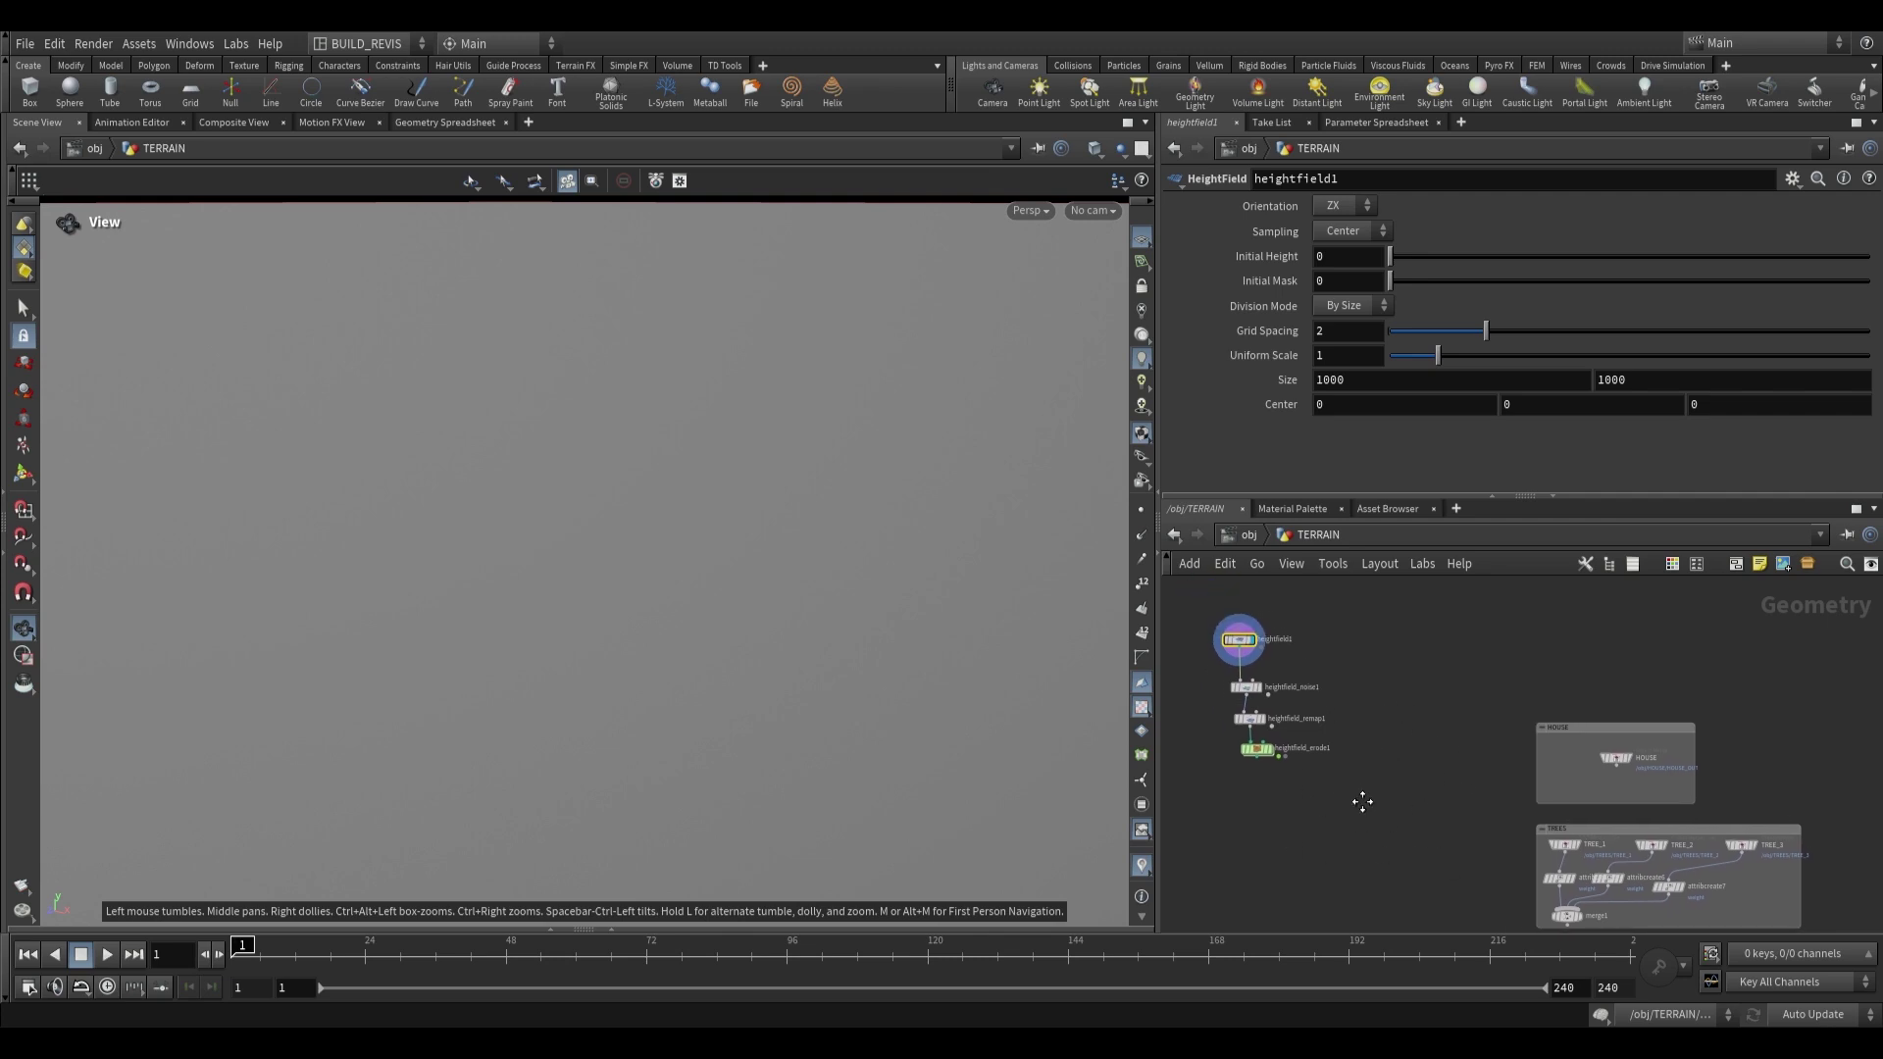
Frame the terrain in the viewport, preview the heightfield_noise1 node and set the display to heightfield_erode1.
scroll(1222, 642, "up", 3)
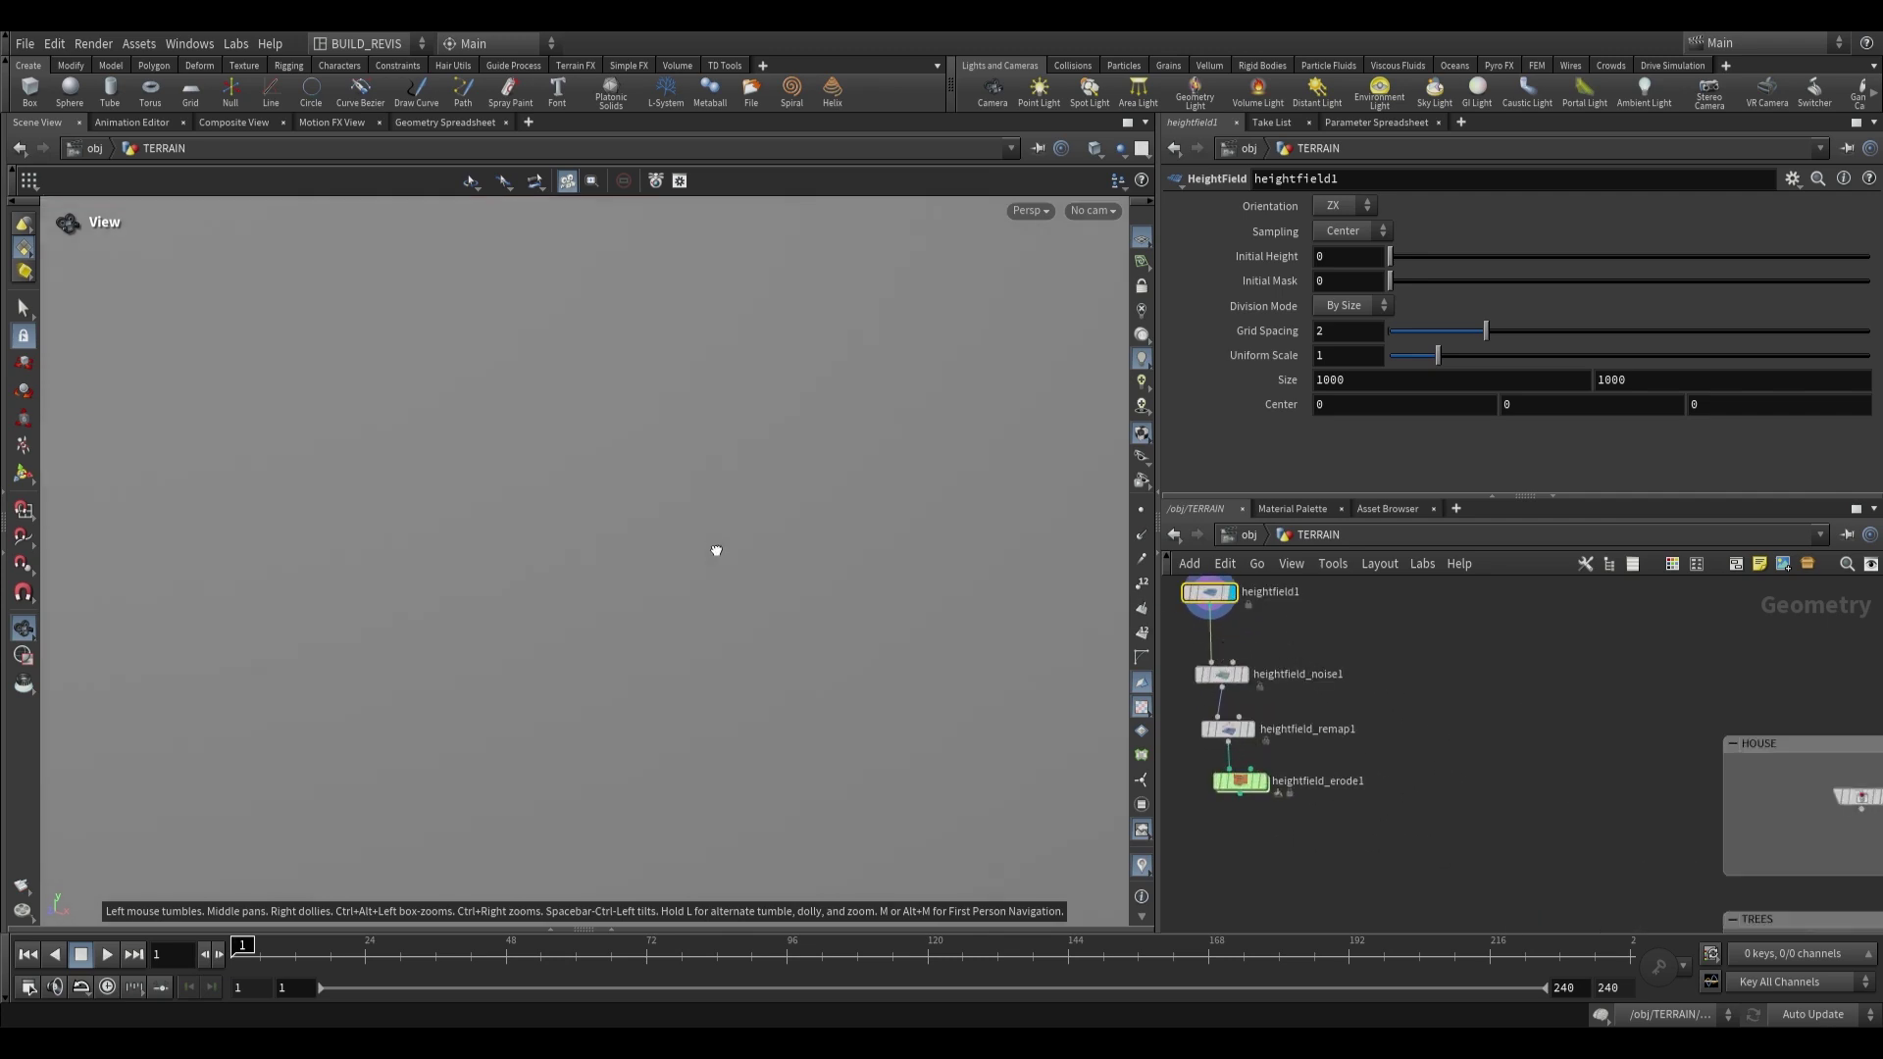
key("space+f")
left_click_drag(835, 560, 811, 605)
scroll(1238, 679, "up", 2)
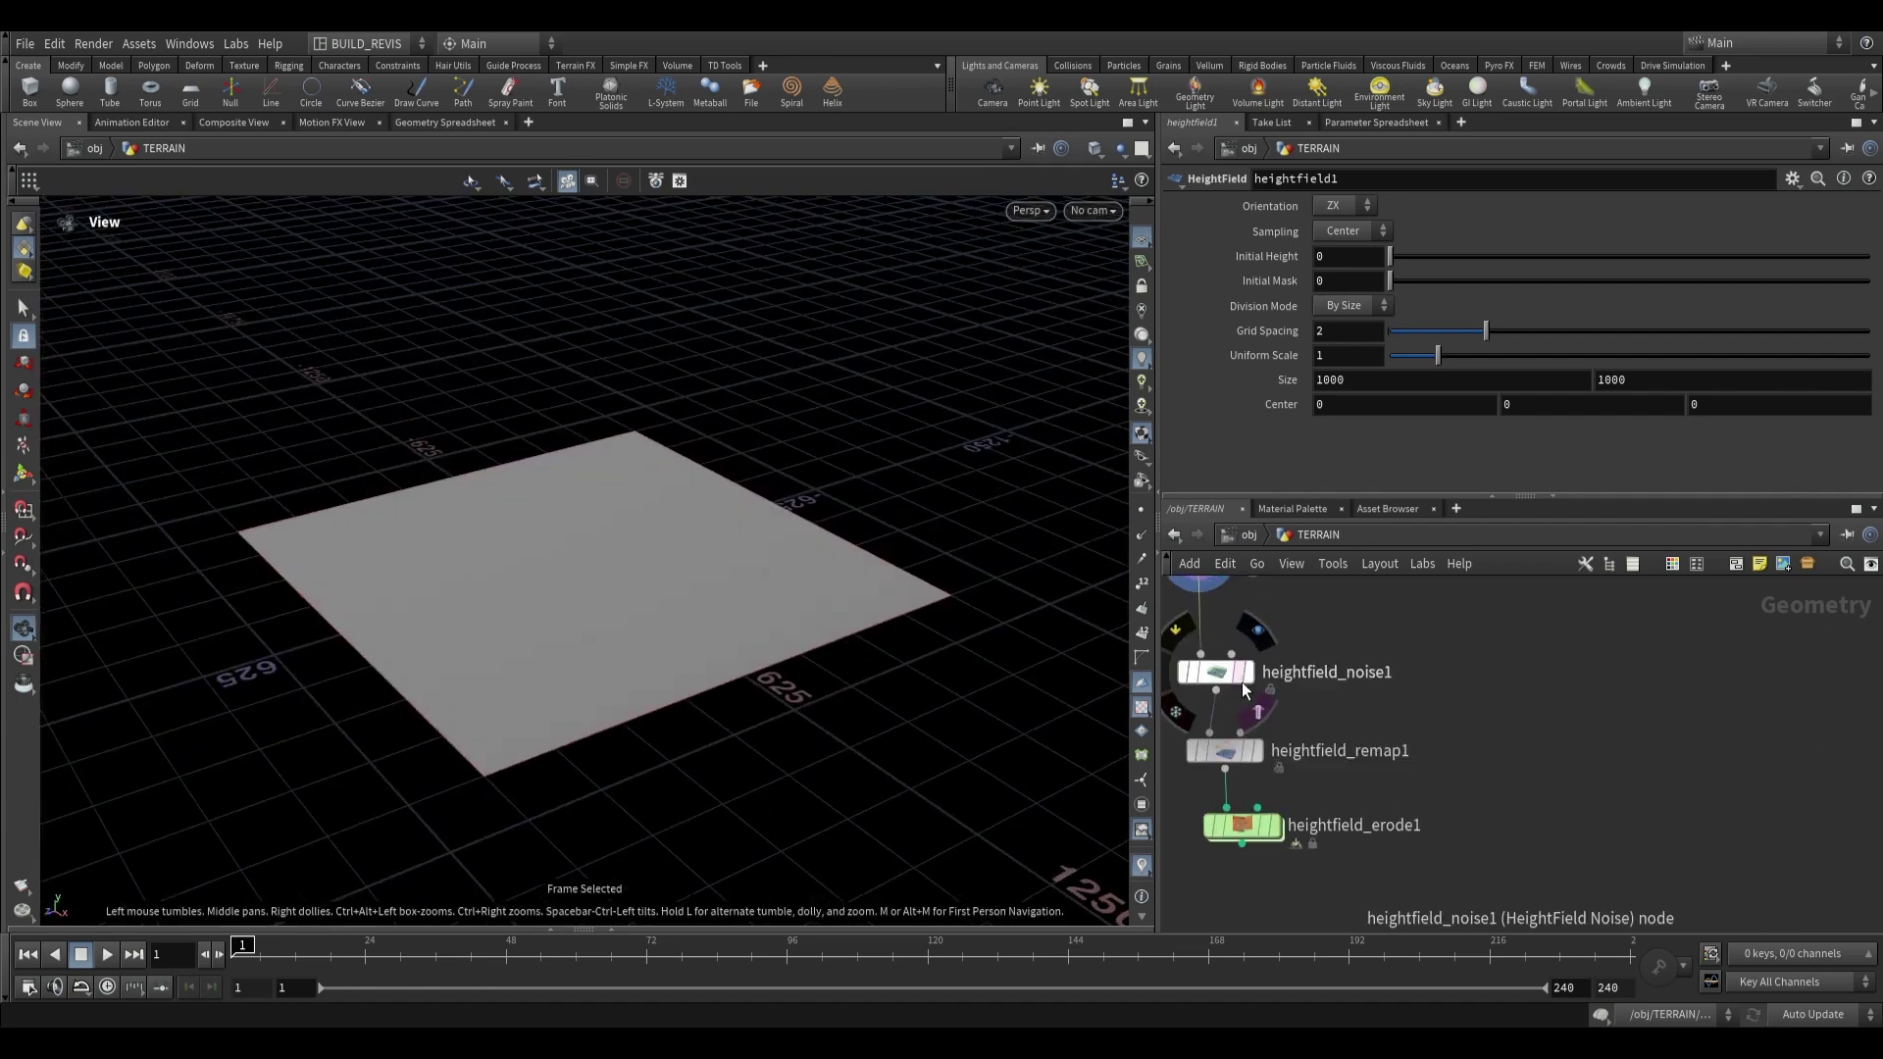
left_click(1248, 675)
left_click(1274, 827)
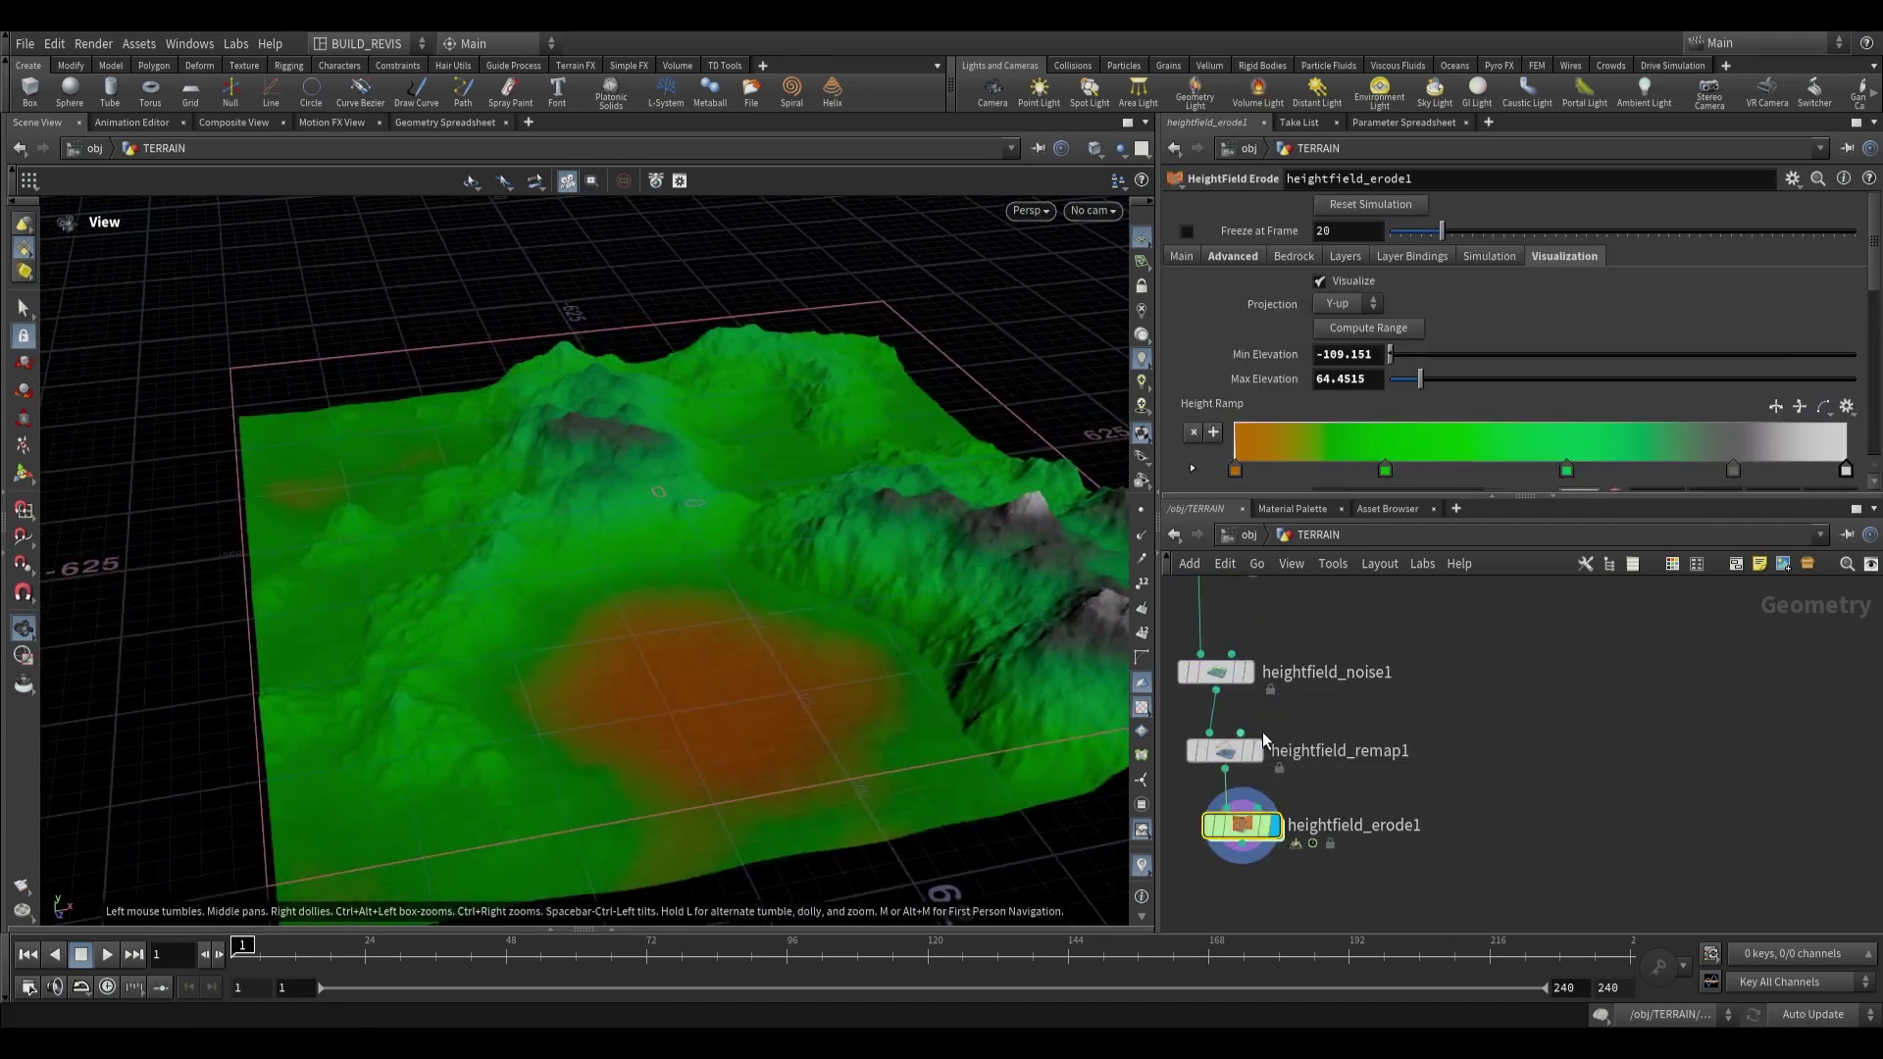
left_click_drag(769, 583, 480, 580)
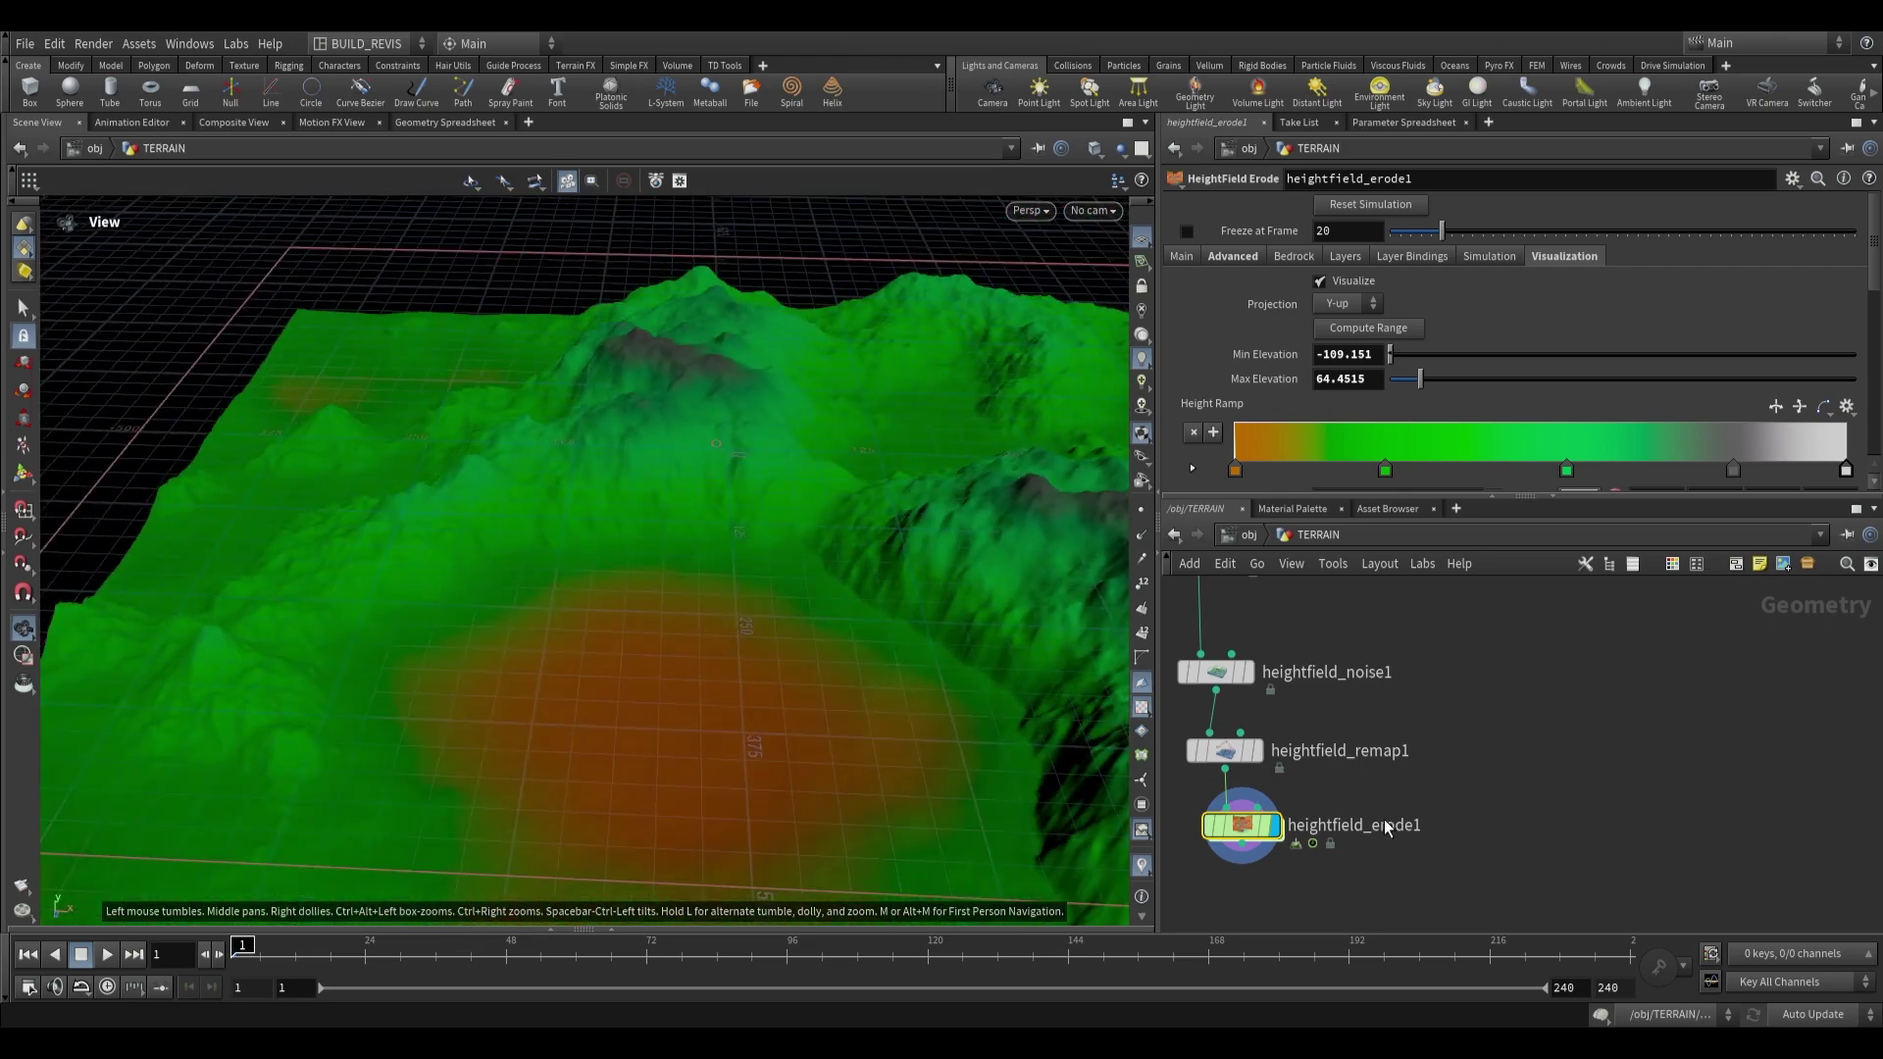
Add a HeightField Scatter node fed by heightfield_erode1 and display its result.
scroll(1352, 832, "down", 2)
key("Tab")
type("hf")
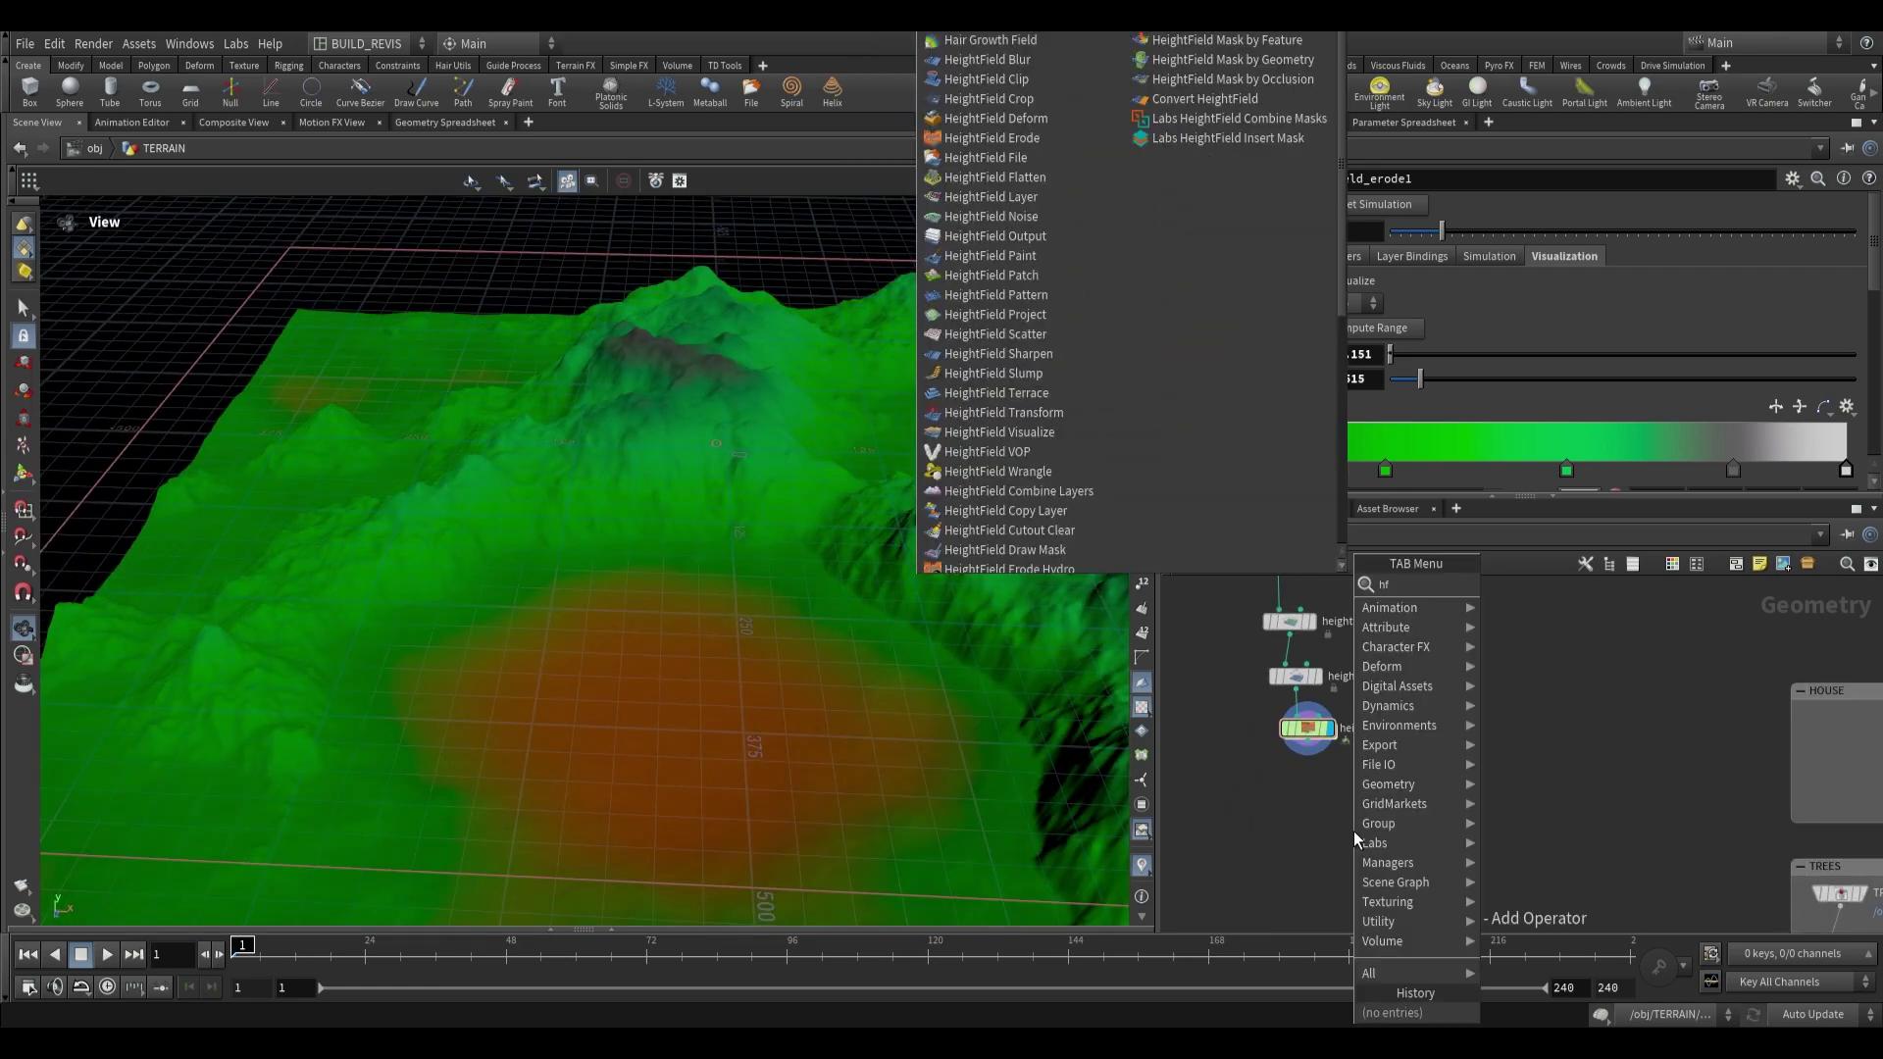
type(" scat")
key("Return")
left_click(1321, 849)
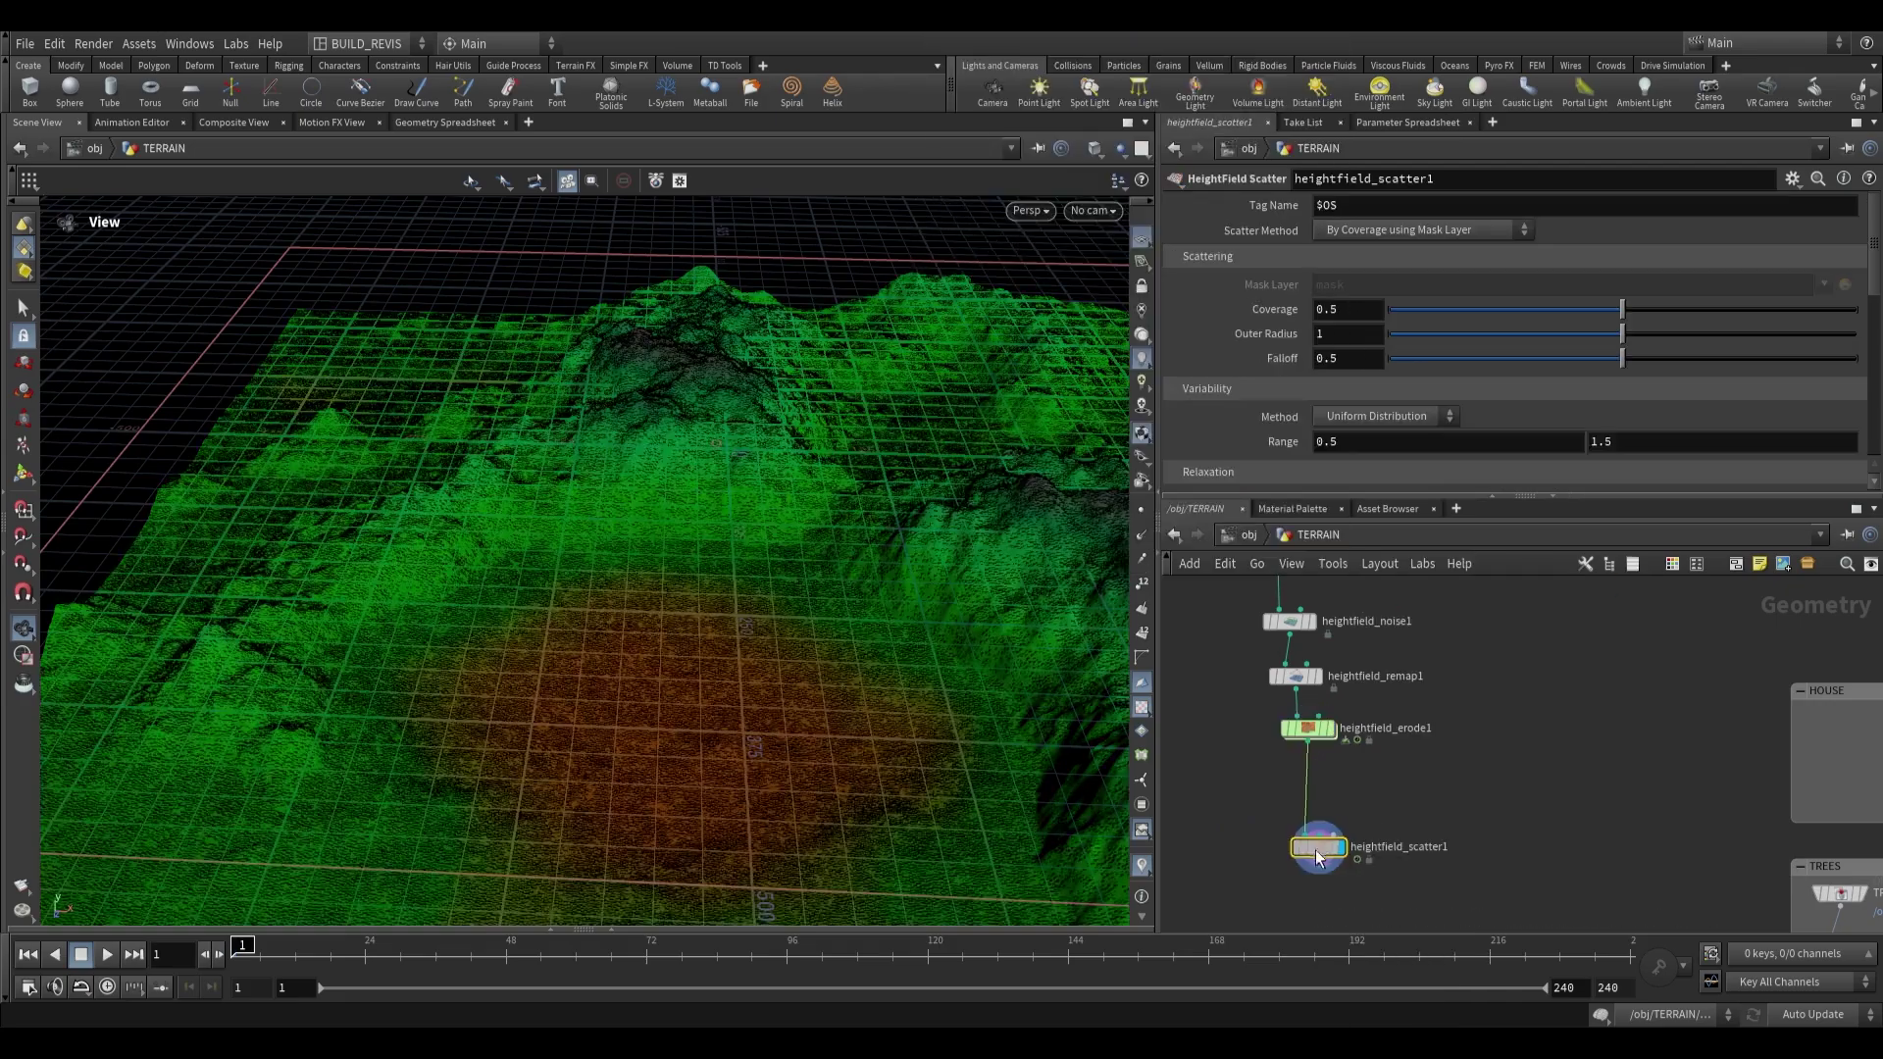
Examine the scattered points on the terrain up close and check the scatter node's point information.
left_click_drag(546, 609, 432, 474)
right_click_drag(432, 474, 597, 519)
left_click_drag(597, 519, 636, 570)
right_click_drag(637, 569, 950, 693)
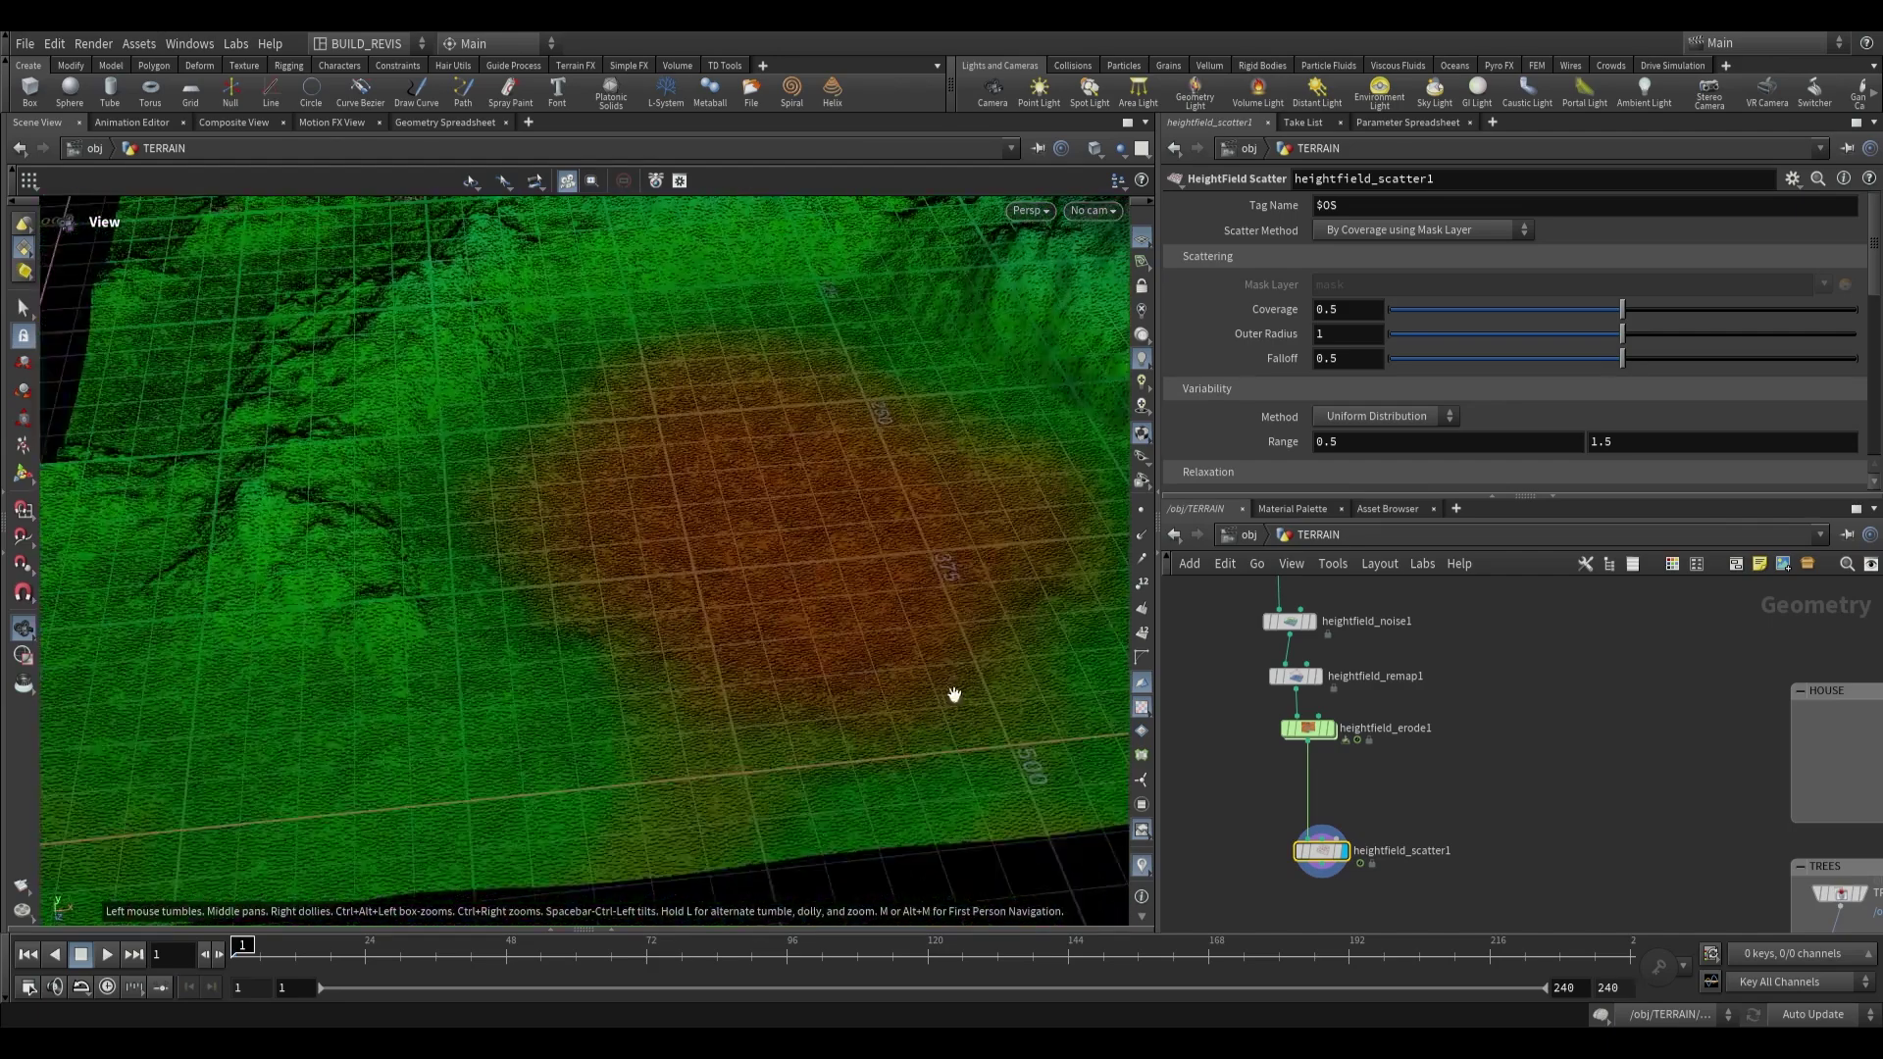
middle_click(1316, 854)
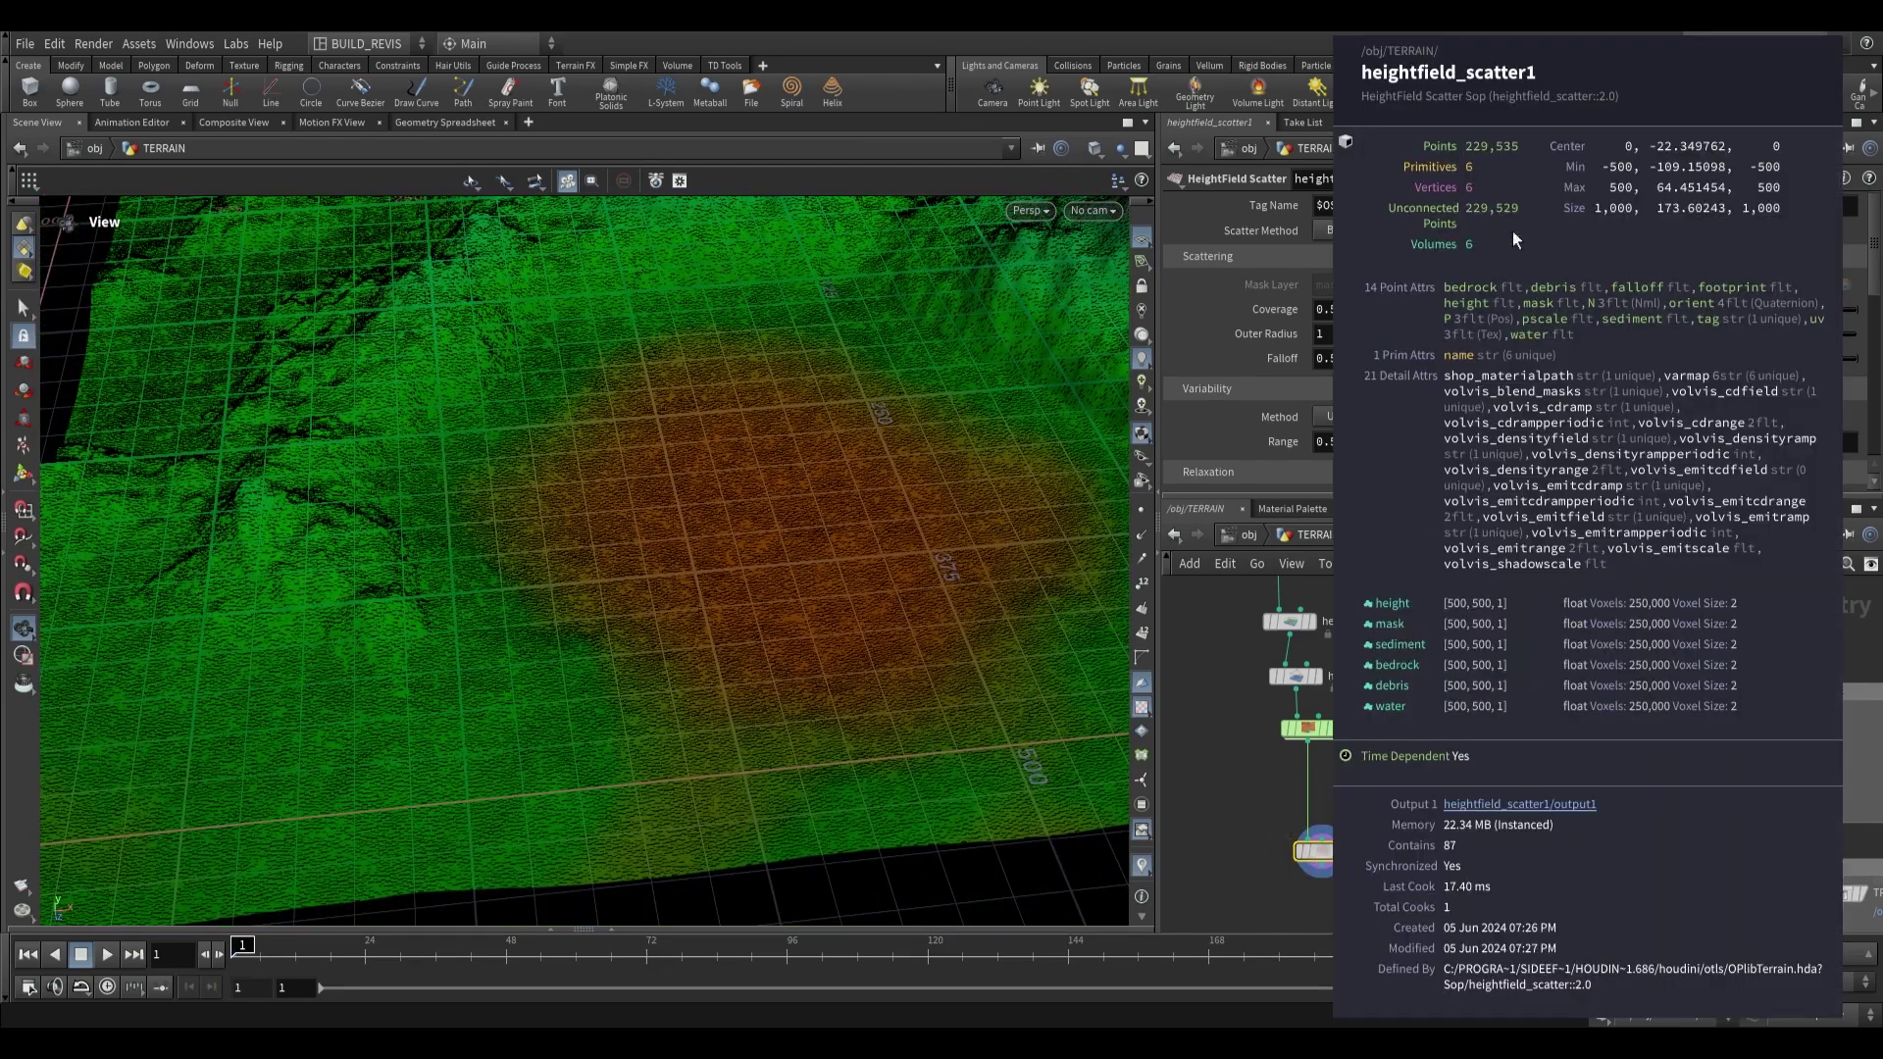
left_click_drag(608, 510, 487, 575)
right_click_drag(488, 576, 517, 585)
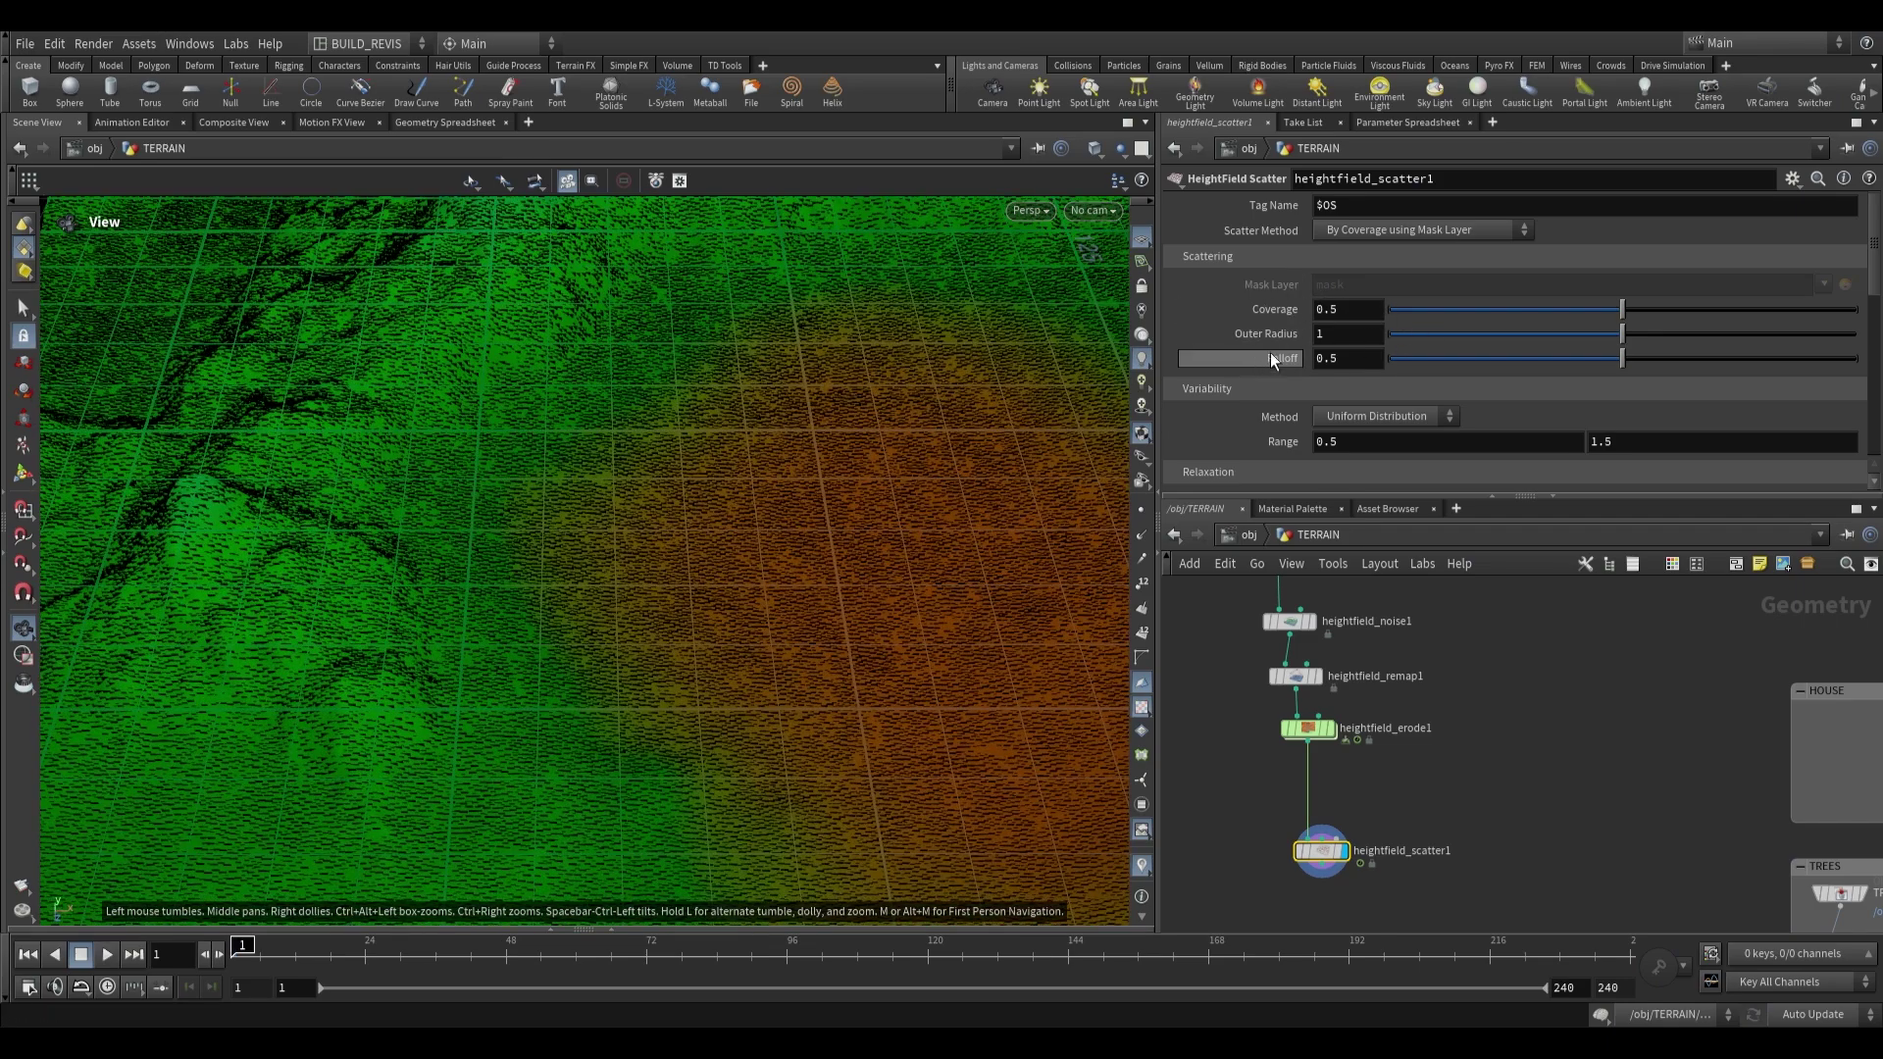
Try different Coverage values up to 0.789 on the scatter node and reset Coverage to its default.
left_click_drag(1538, 310, 1419, 309)
mouse_move(795, 474)
left_mouse_down()
mouse_move(795, 559)
mouse_move(780, 471)
left_mouse_up()
left_click(1579, 309)
left_click_drag(1715, 314, 1756, 312)
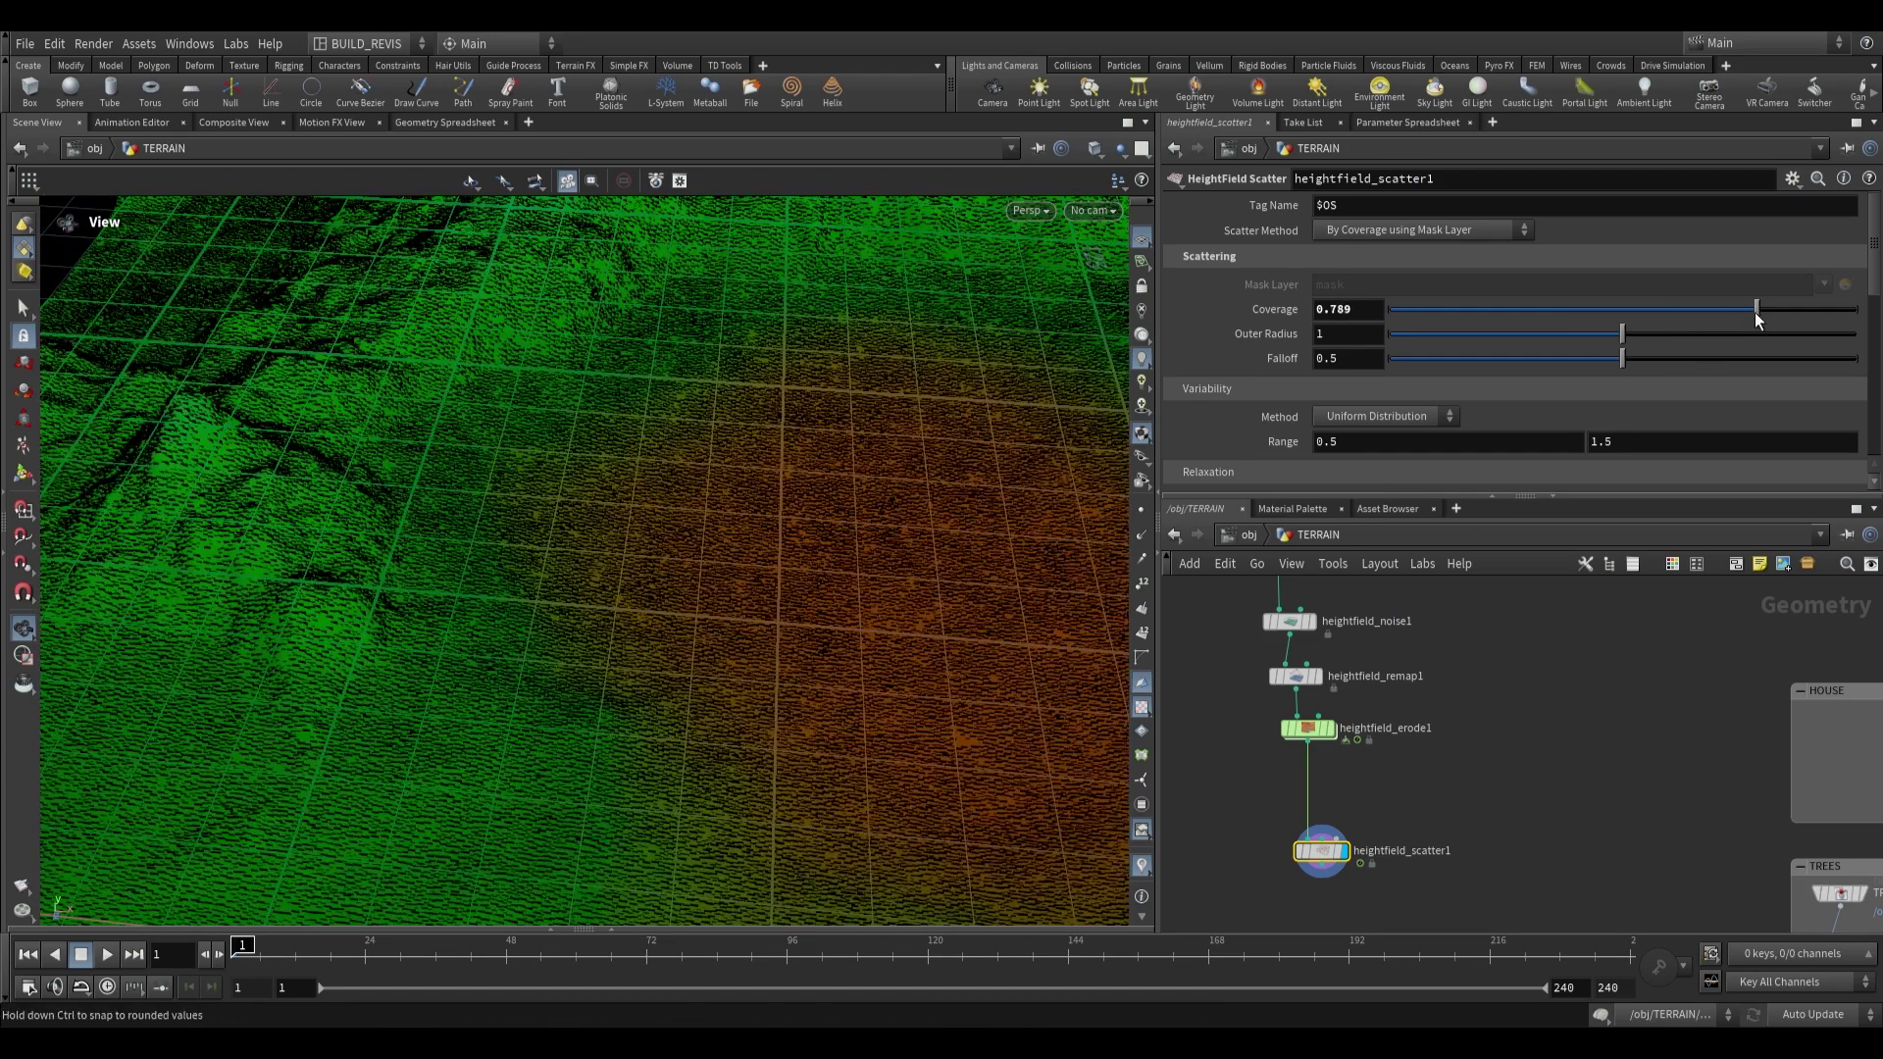
middle_click(1322, 855)
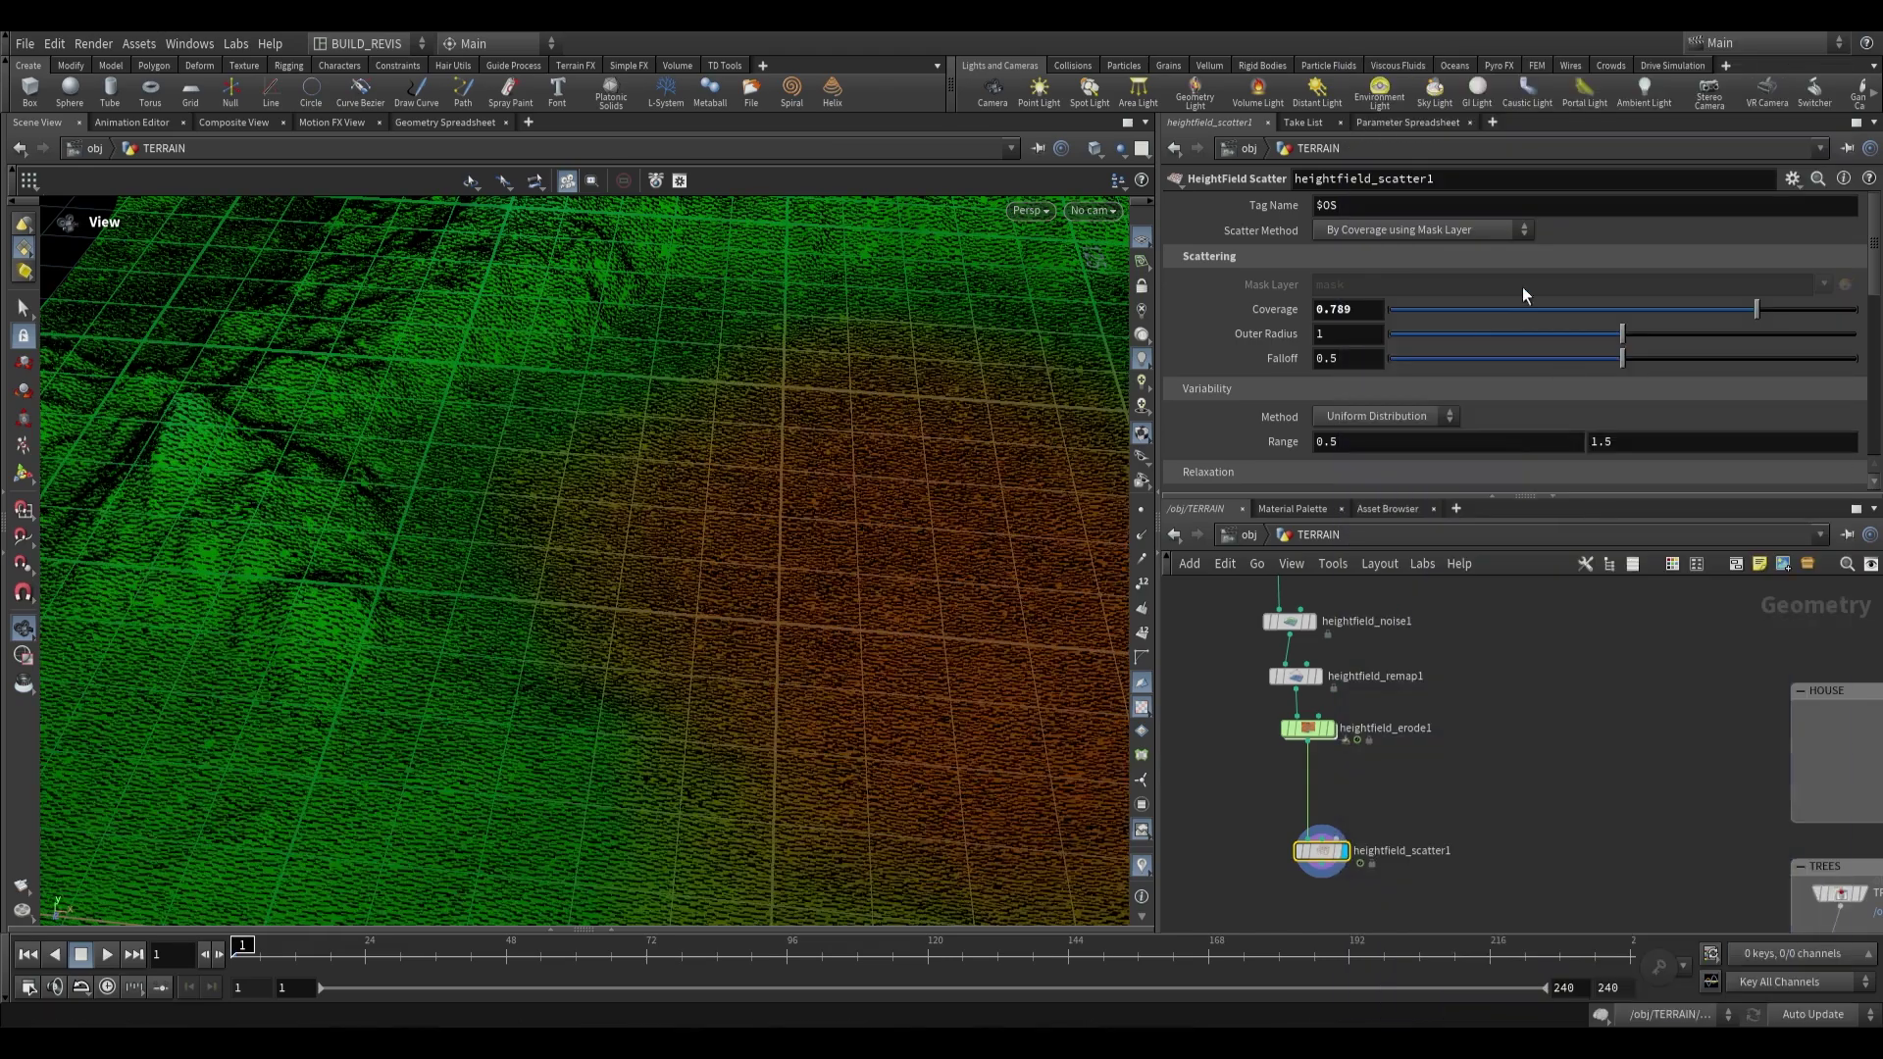
middle_click(1275, 314, "ctrl")
left_click_drag(554, 564, 705, 444)
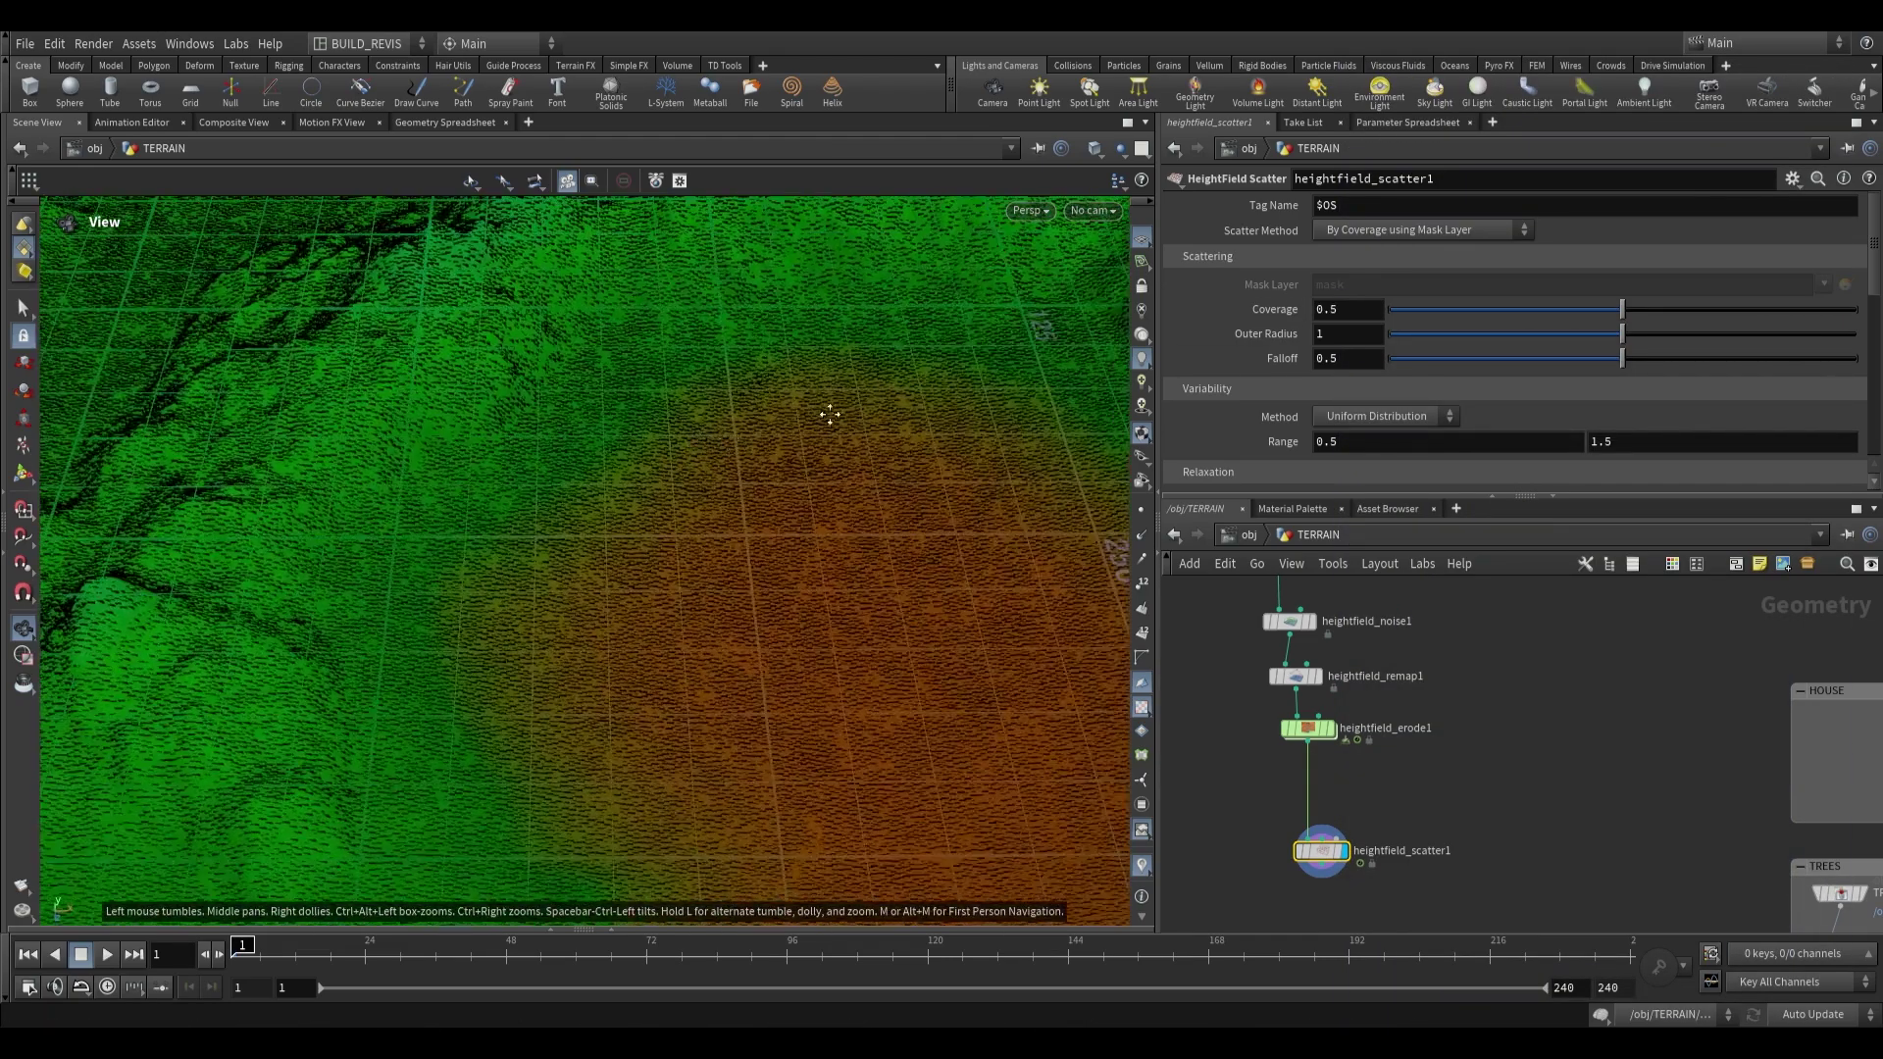
left_click_drag(826, 406, 827, 415)
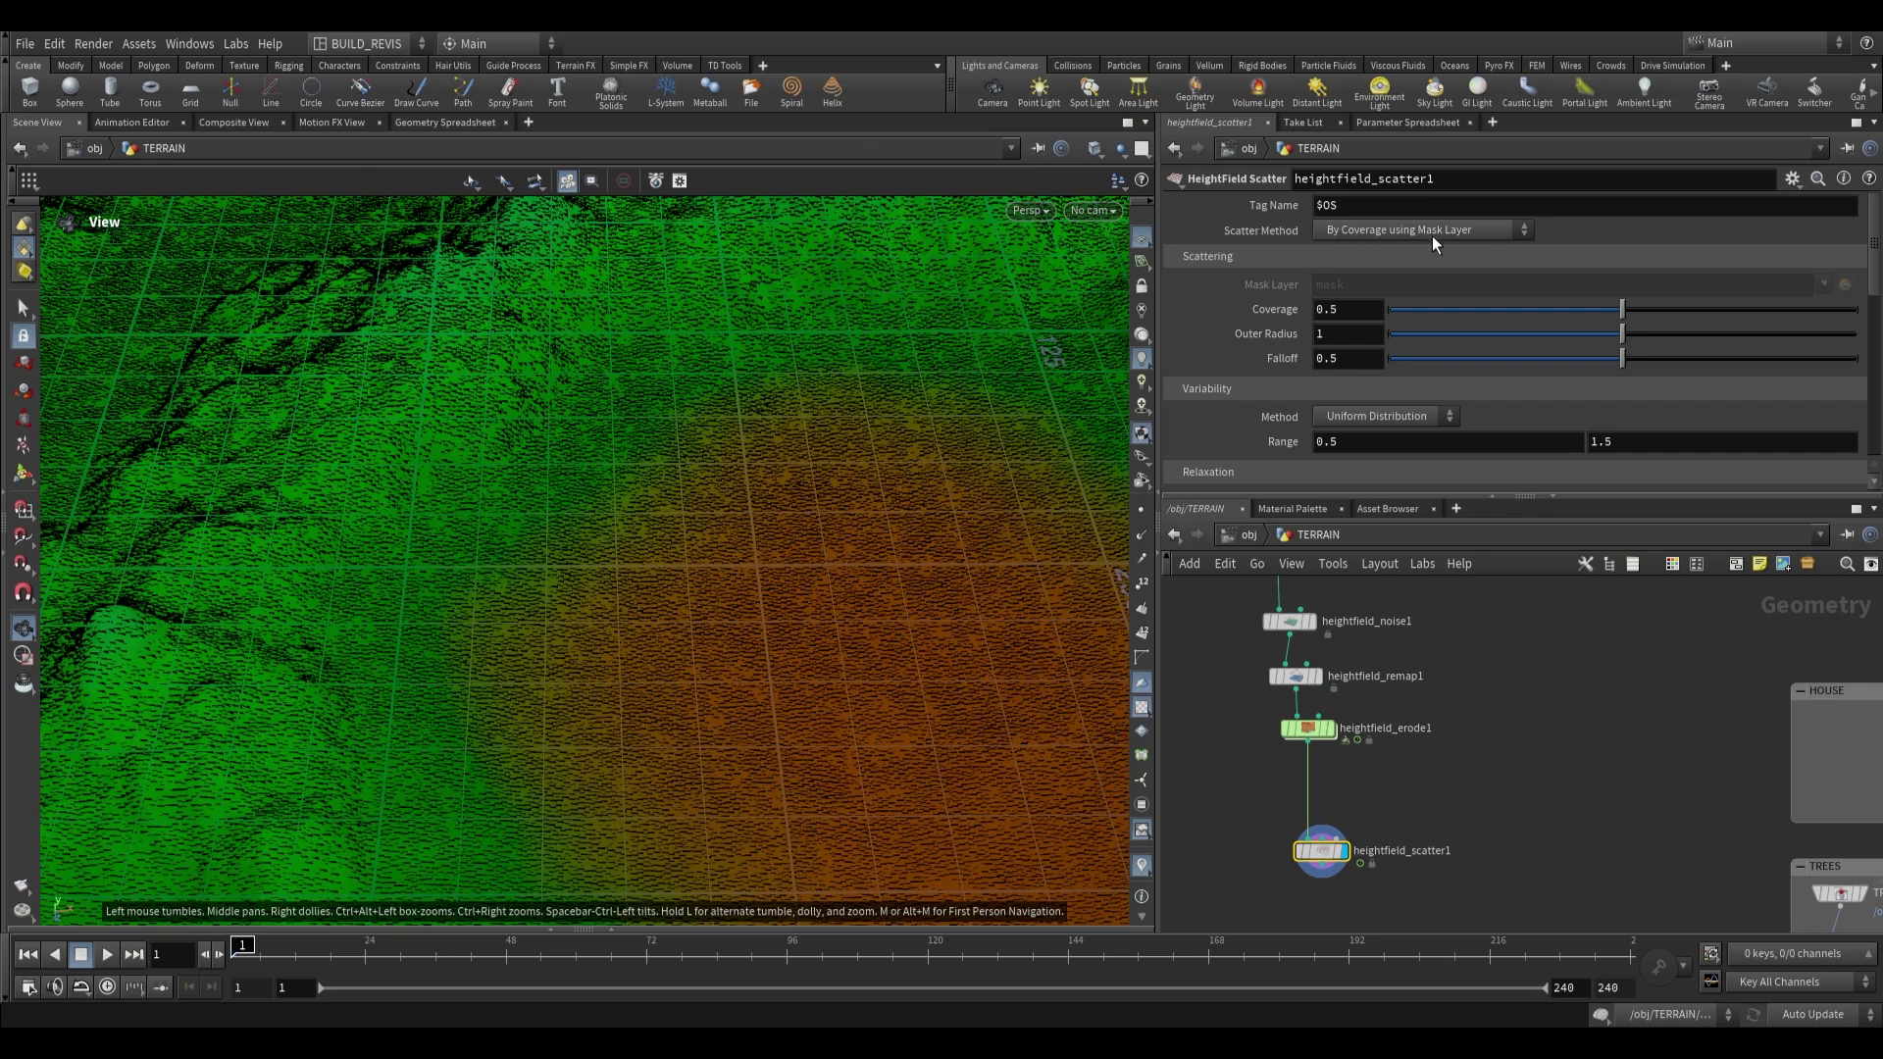
Try the Total Point Count using Mask Layer scatter method with different point counts, and undo the last count change.
left_click(1493, 234)
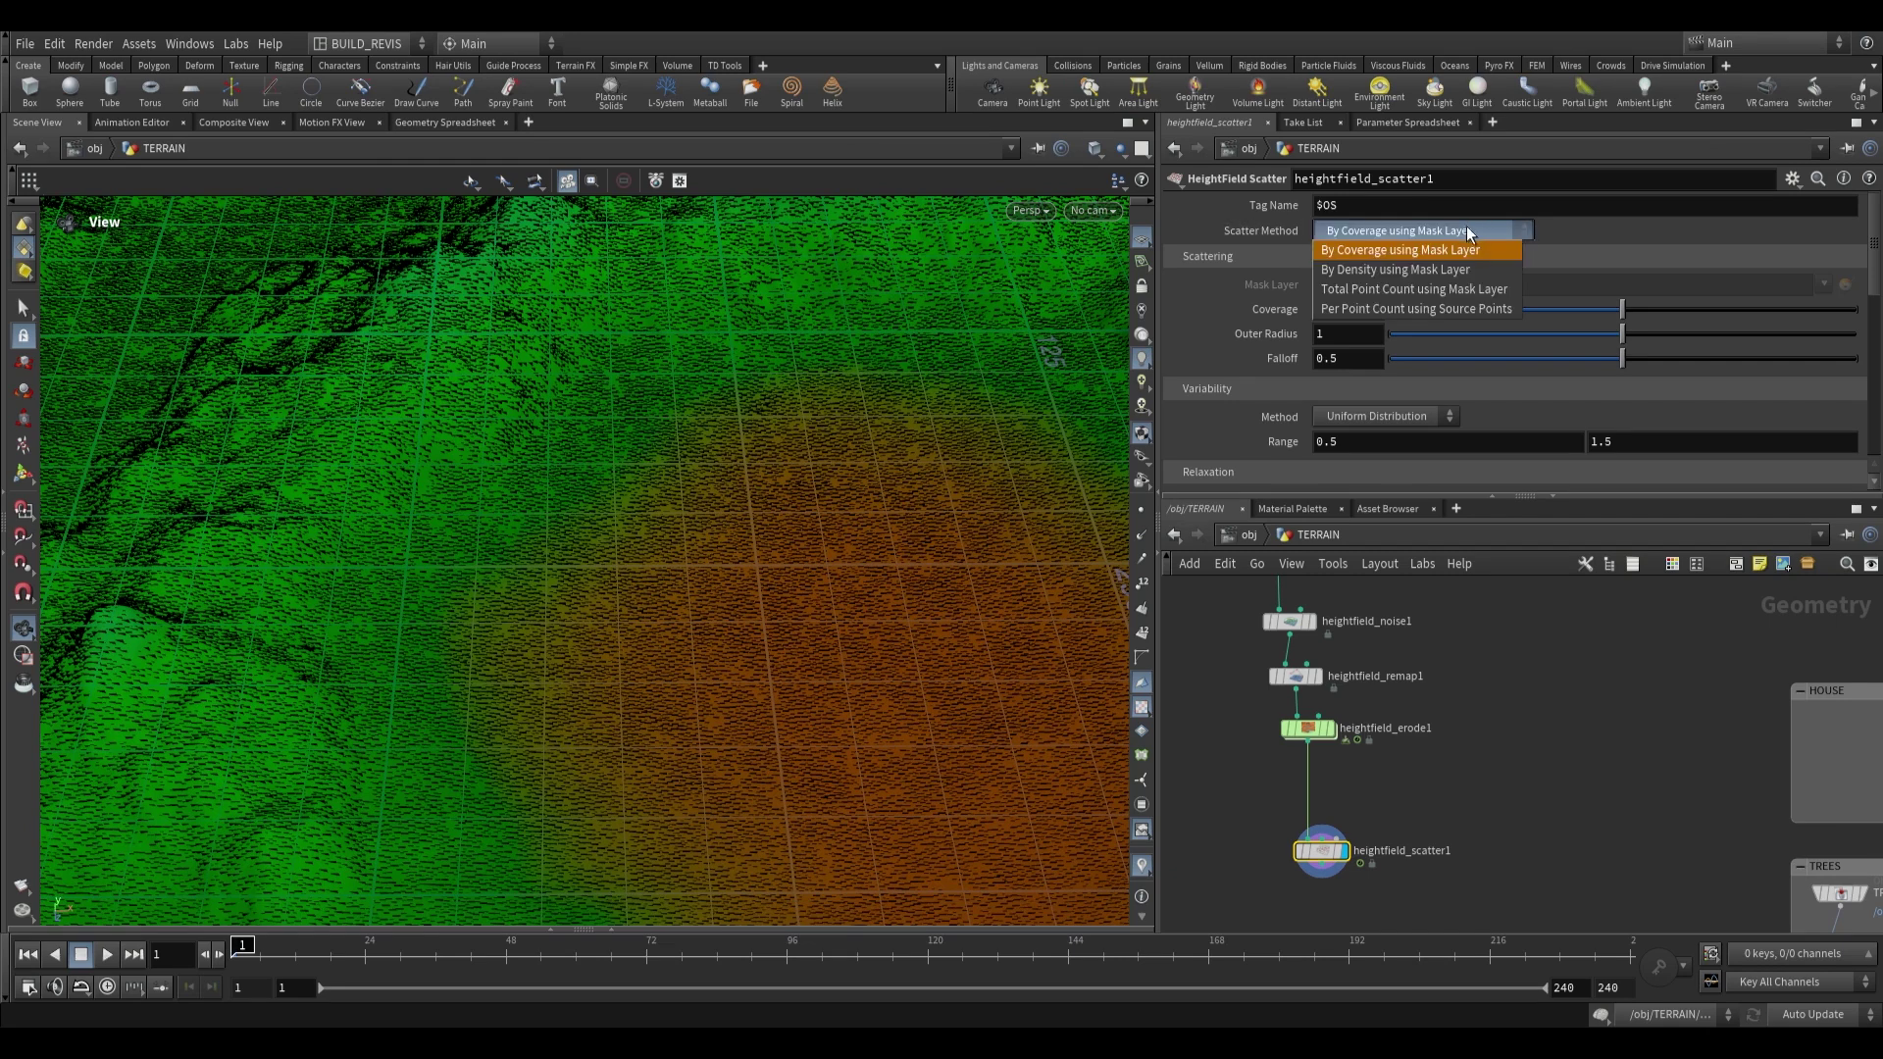
left_click(1387, 290)
left_click_drag(1394, 309, 1435, 308)
left_click_drag(1569, 312, 1570, 310)
key("ctrl+z")
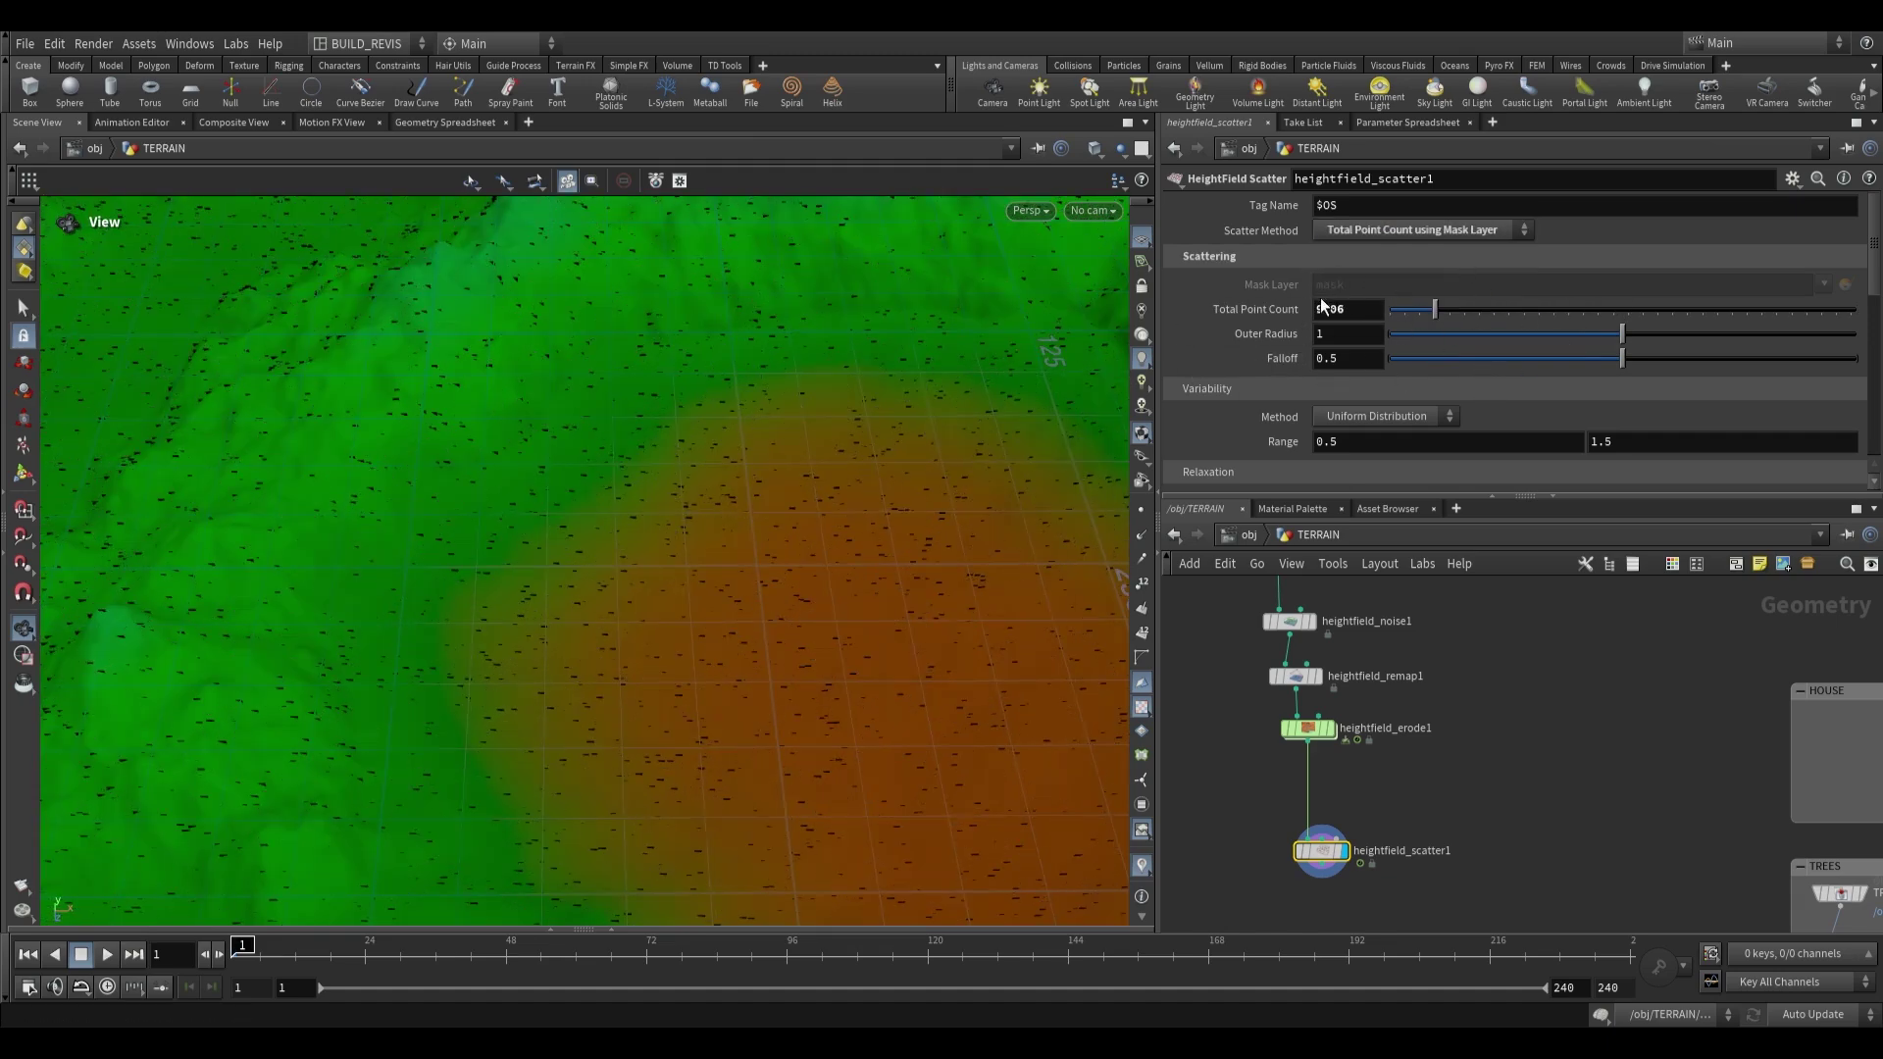
Try the By Density using Mask Layer method with a higher density, and restore By Coverage using Mask Layer.
left_click(1423, 230)
left_click(1442, 253)
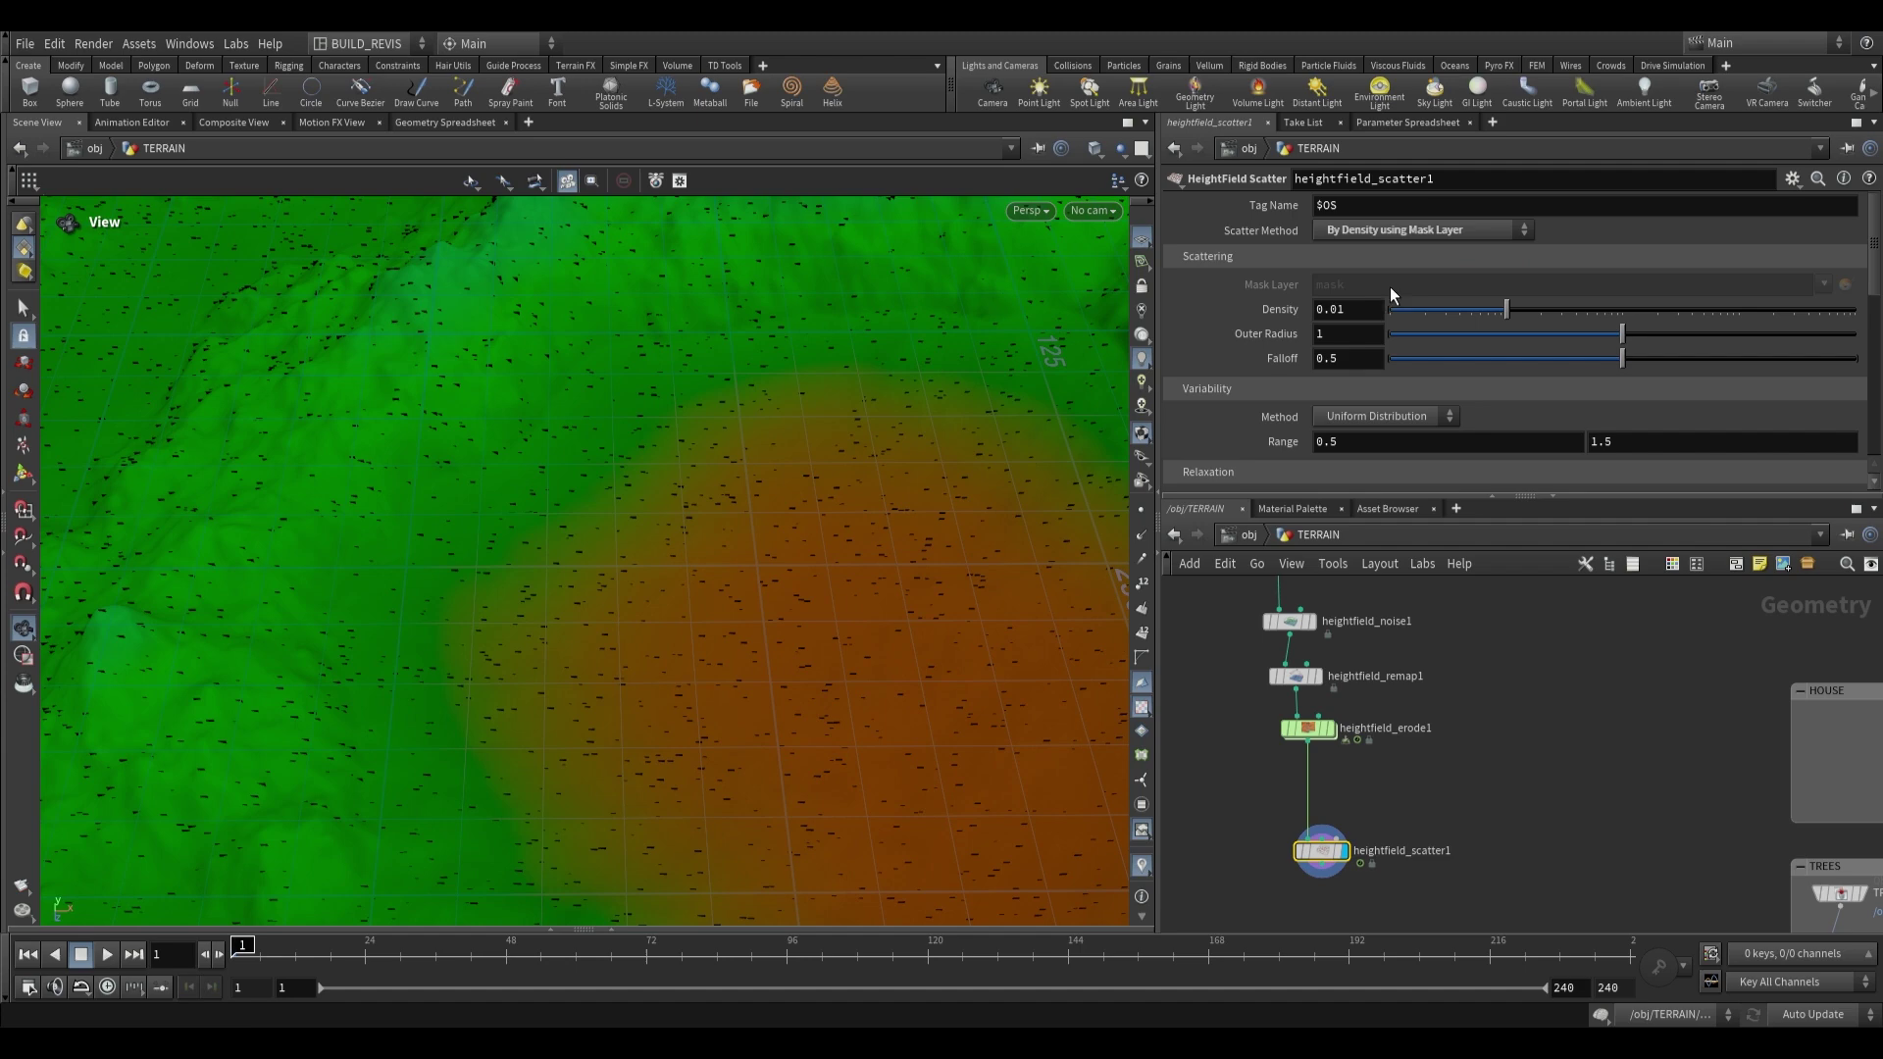
scroll(726, 471, "down", 2)
left_click_drag(1507, 312, 1721, 314)
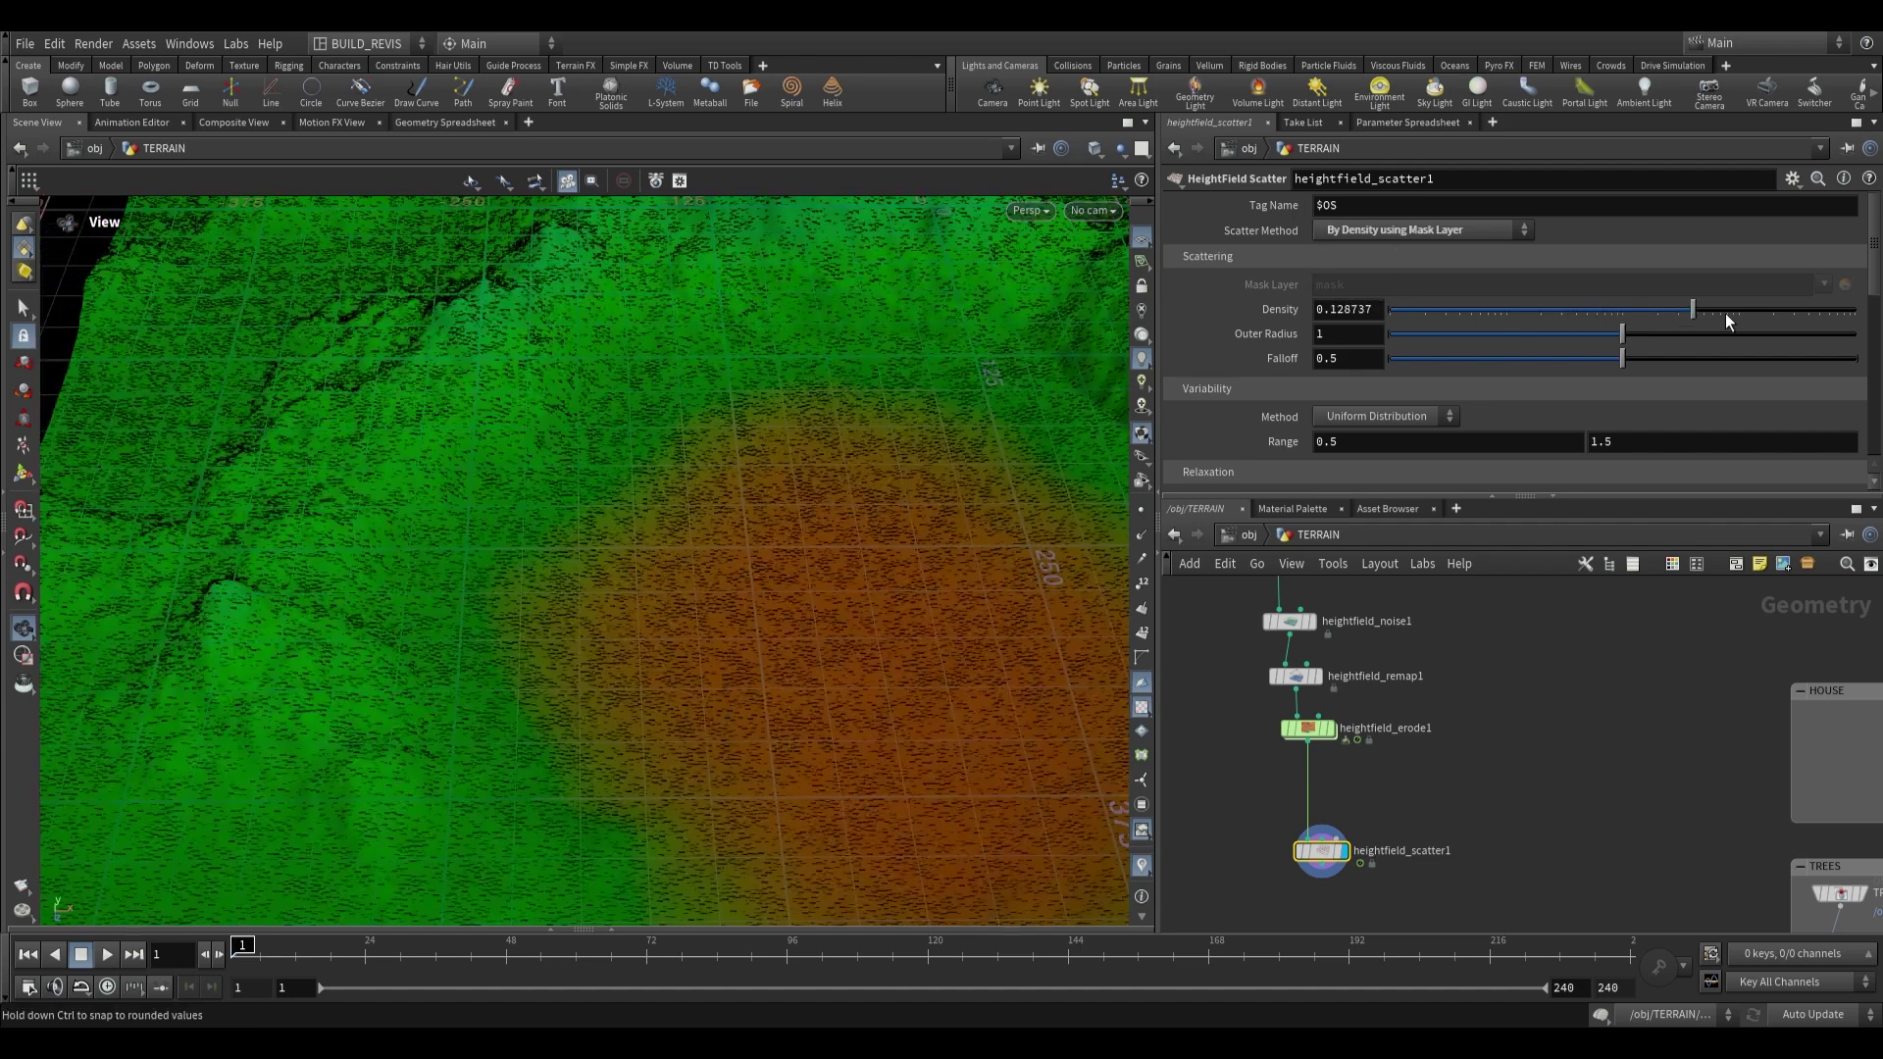
key("ctrl+z")
left_click_drag(895, 734, 804, 758)
left_click(1402, 232)
left_click(1395, 253)
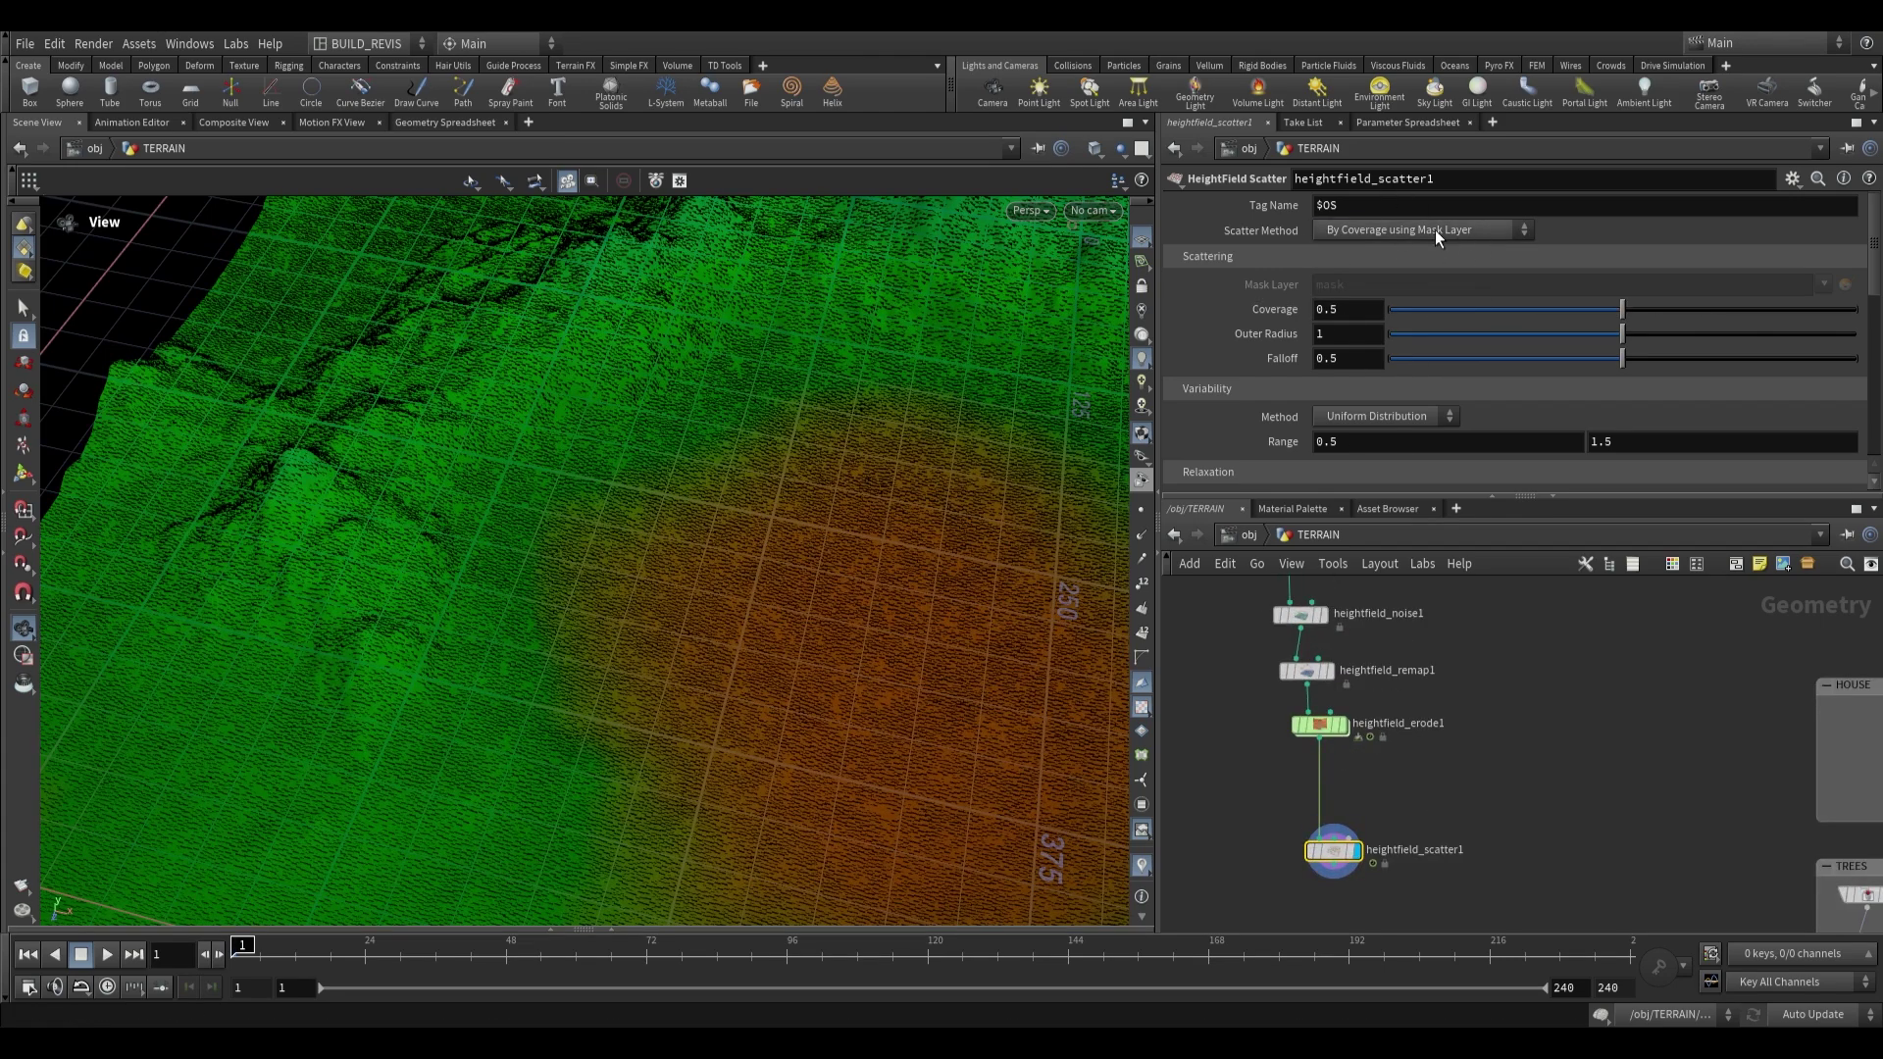
Add a HeightField Mask by Feature node branching off heightfield_erode1 and display its mask.
scroll(1334, 922, "up", 3)
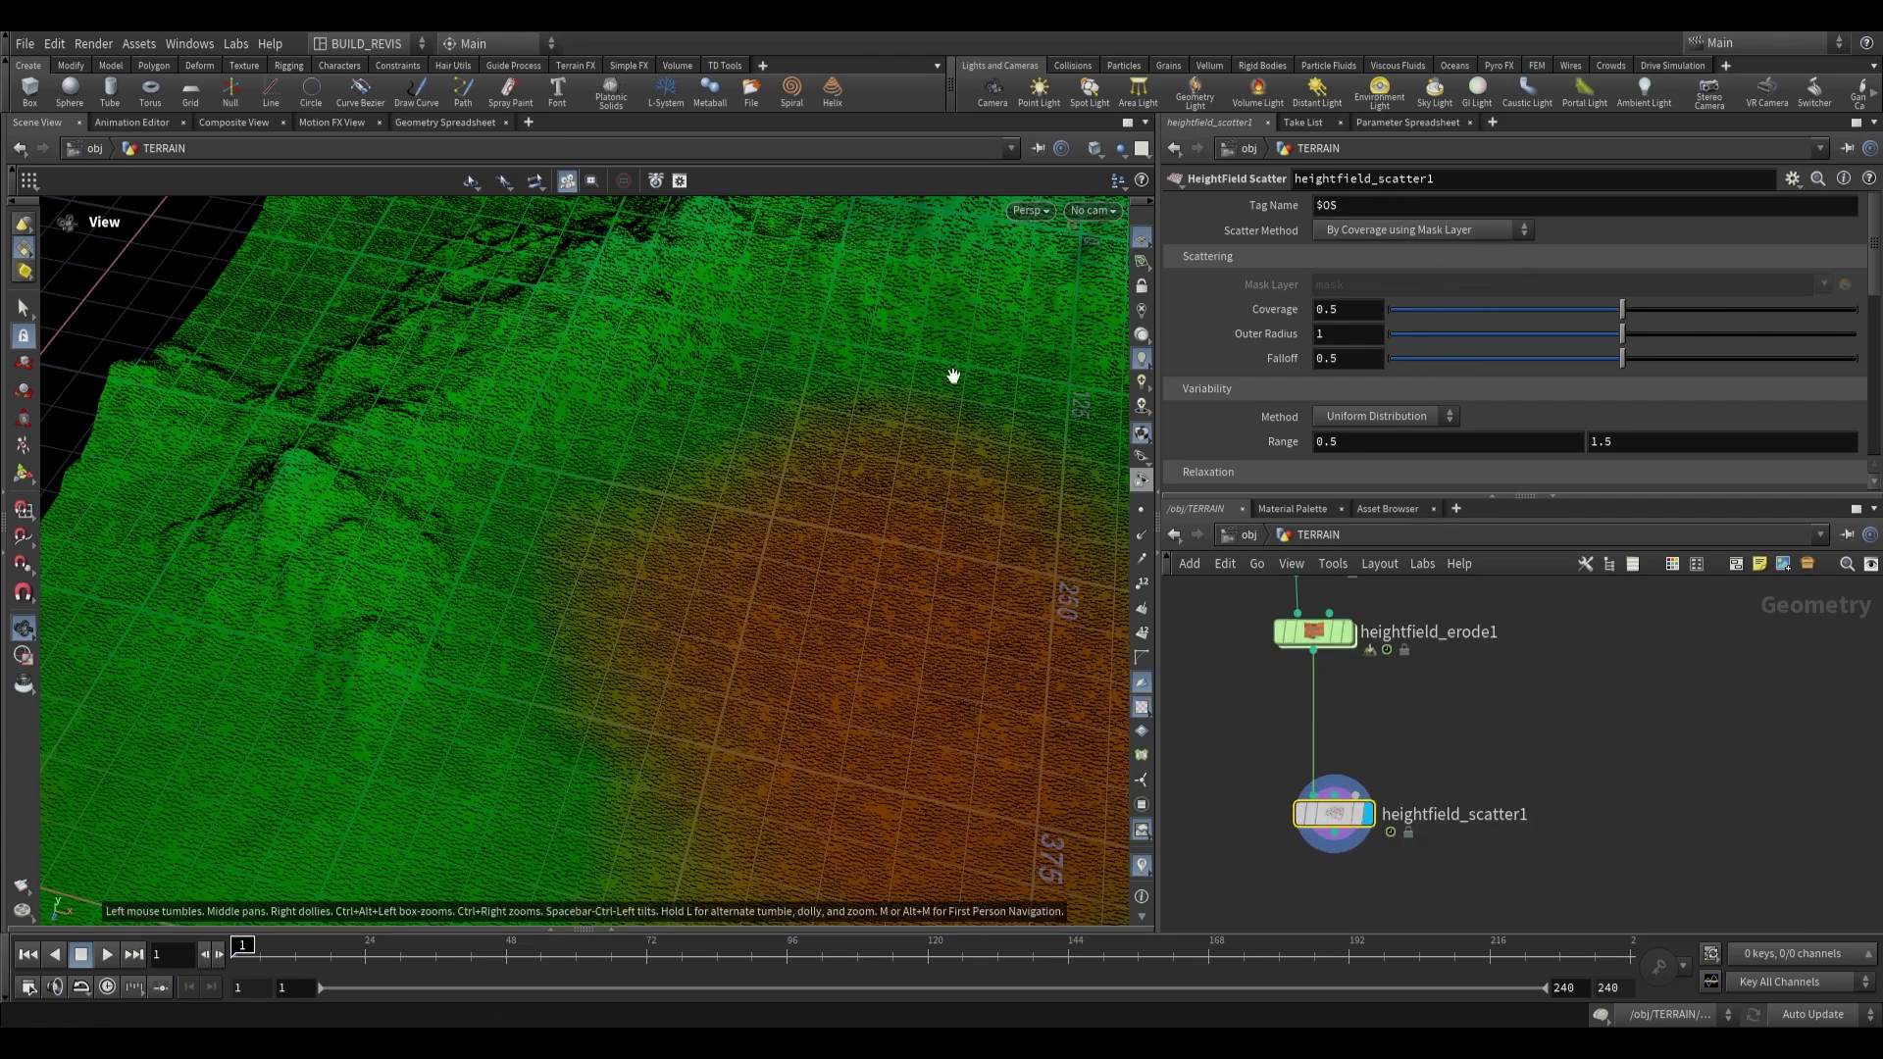
scroll(707, 485, "down", 2)
mouse_move(706, 486)
left_mouse_down()
mouse_move(736, 462)
mouse_move(694, 487)
mouse_move(682, 461)
left_mouse_up()
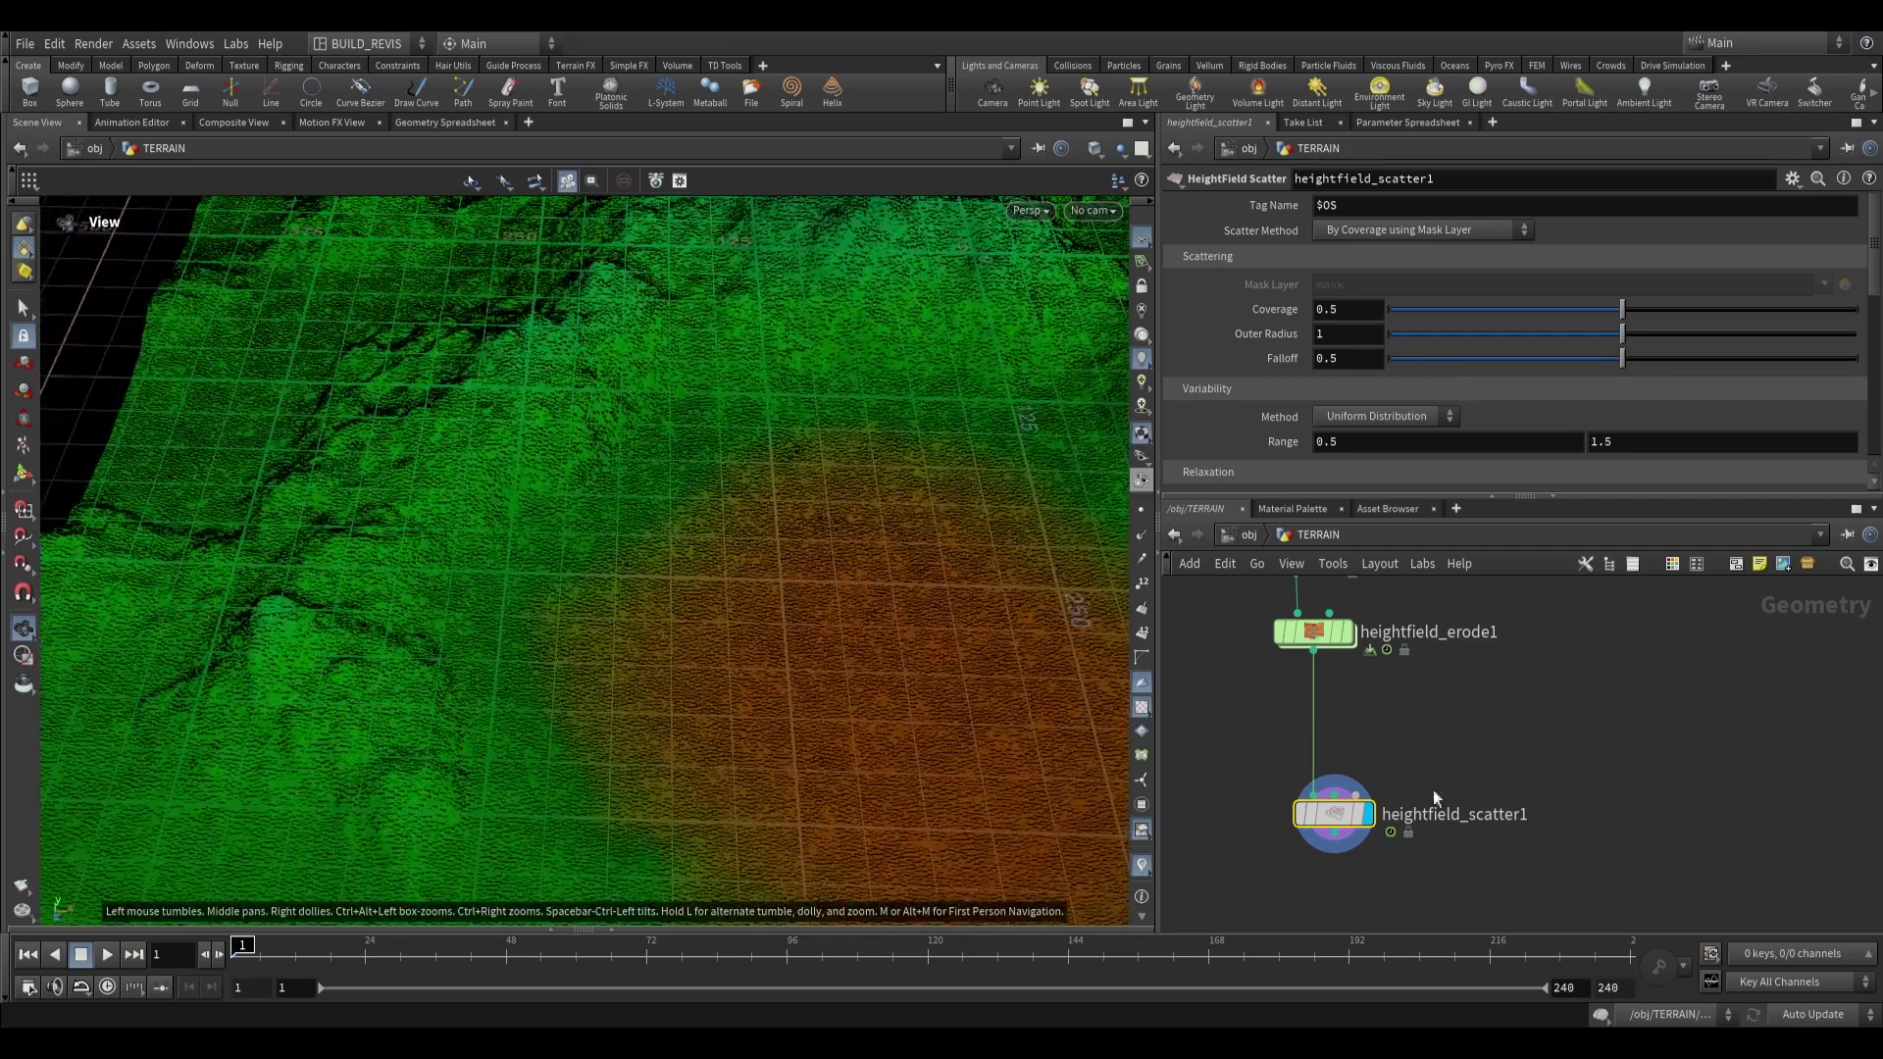
key("Tab")
type("hf ma")
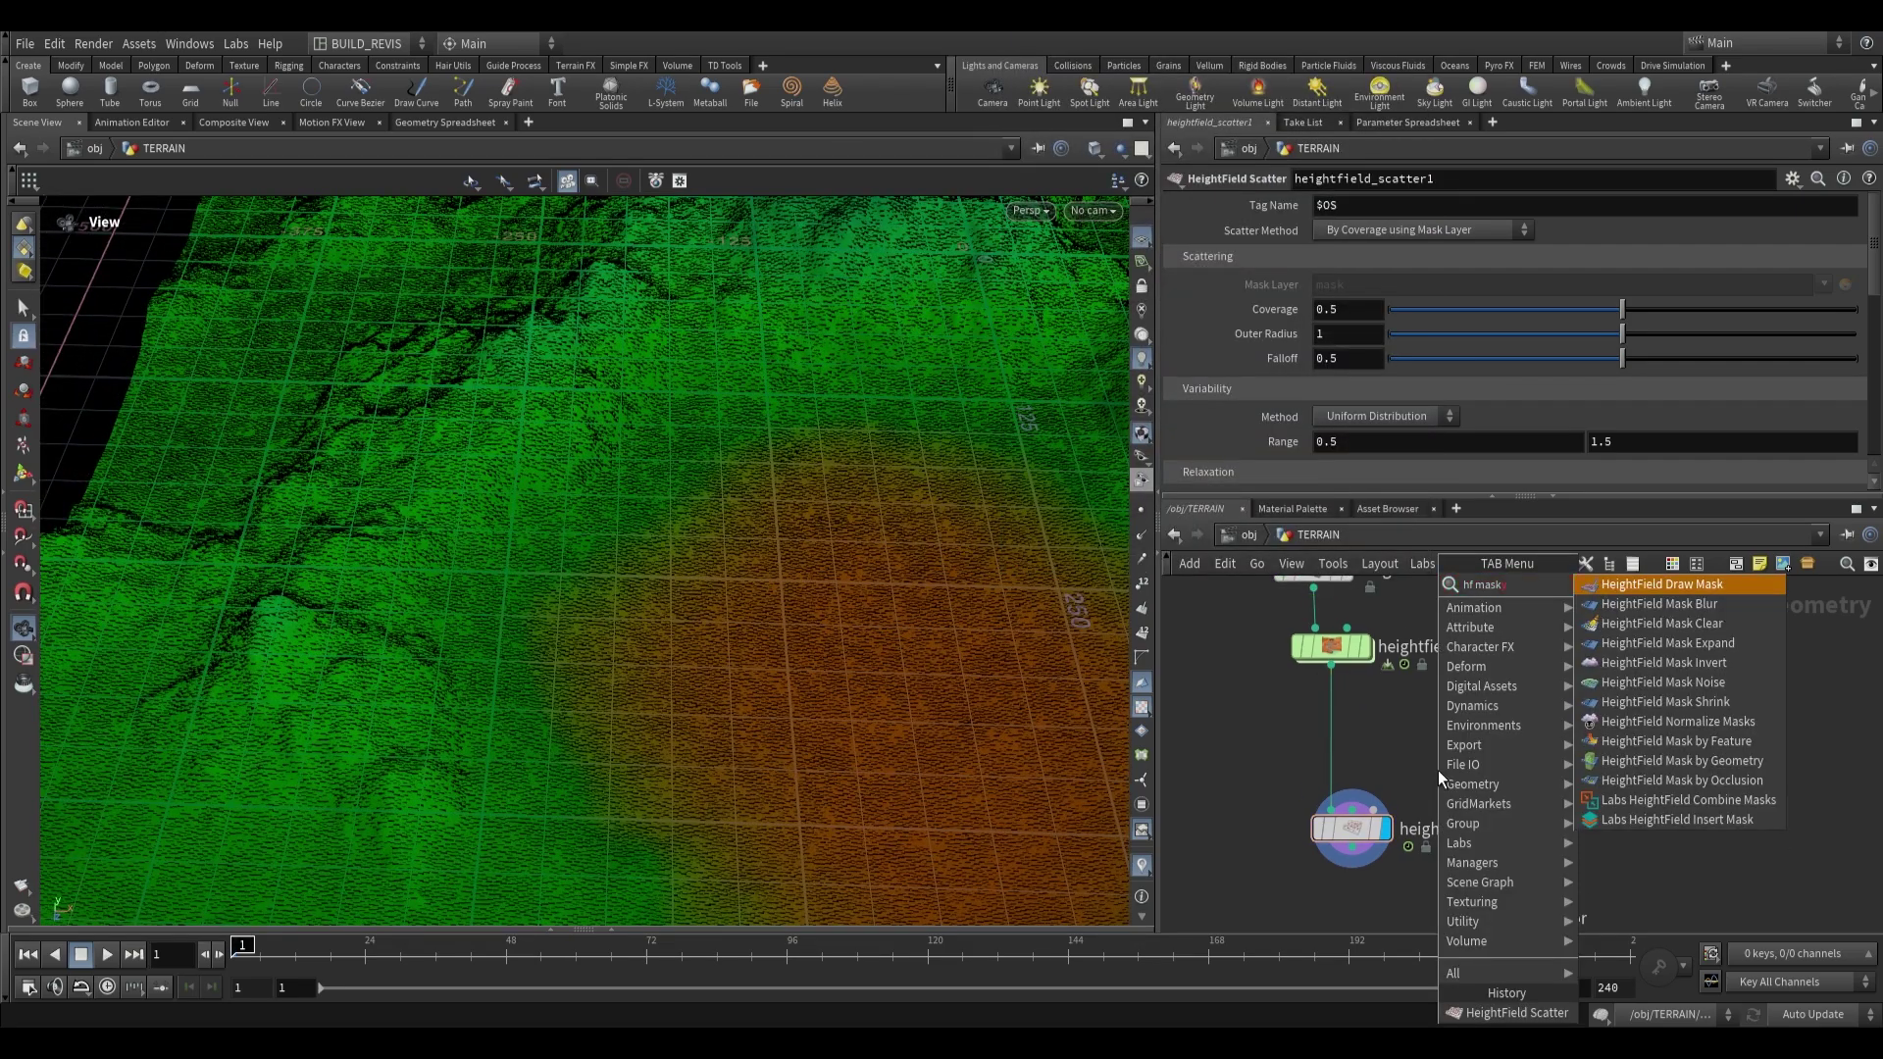
key("Return")
left_click(1435, 745)
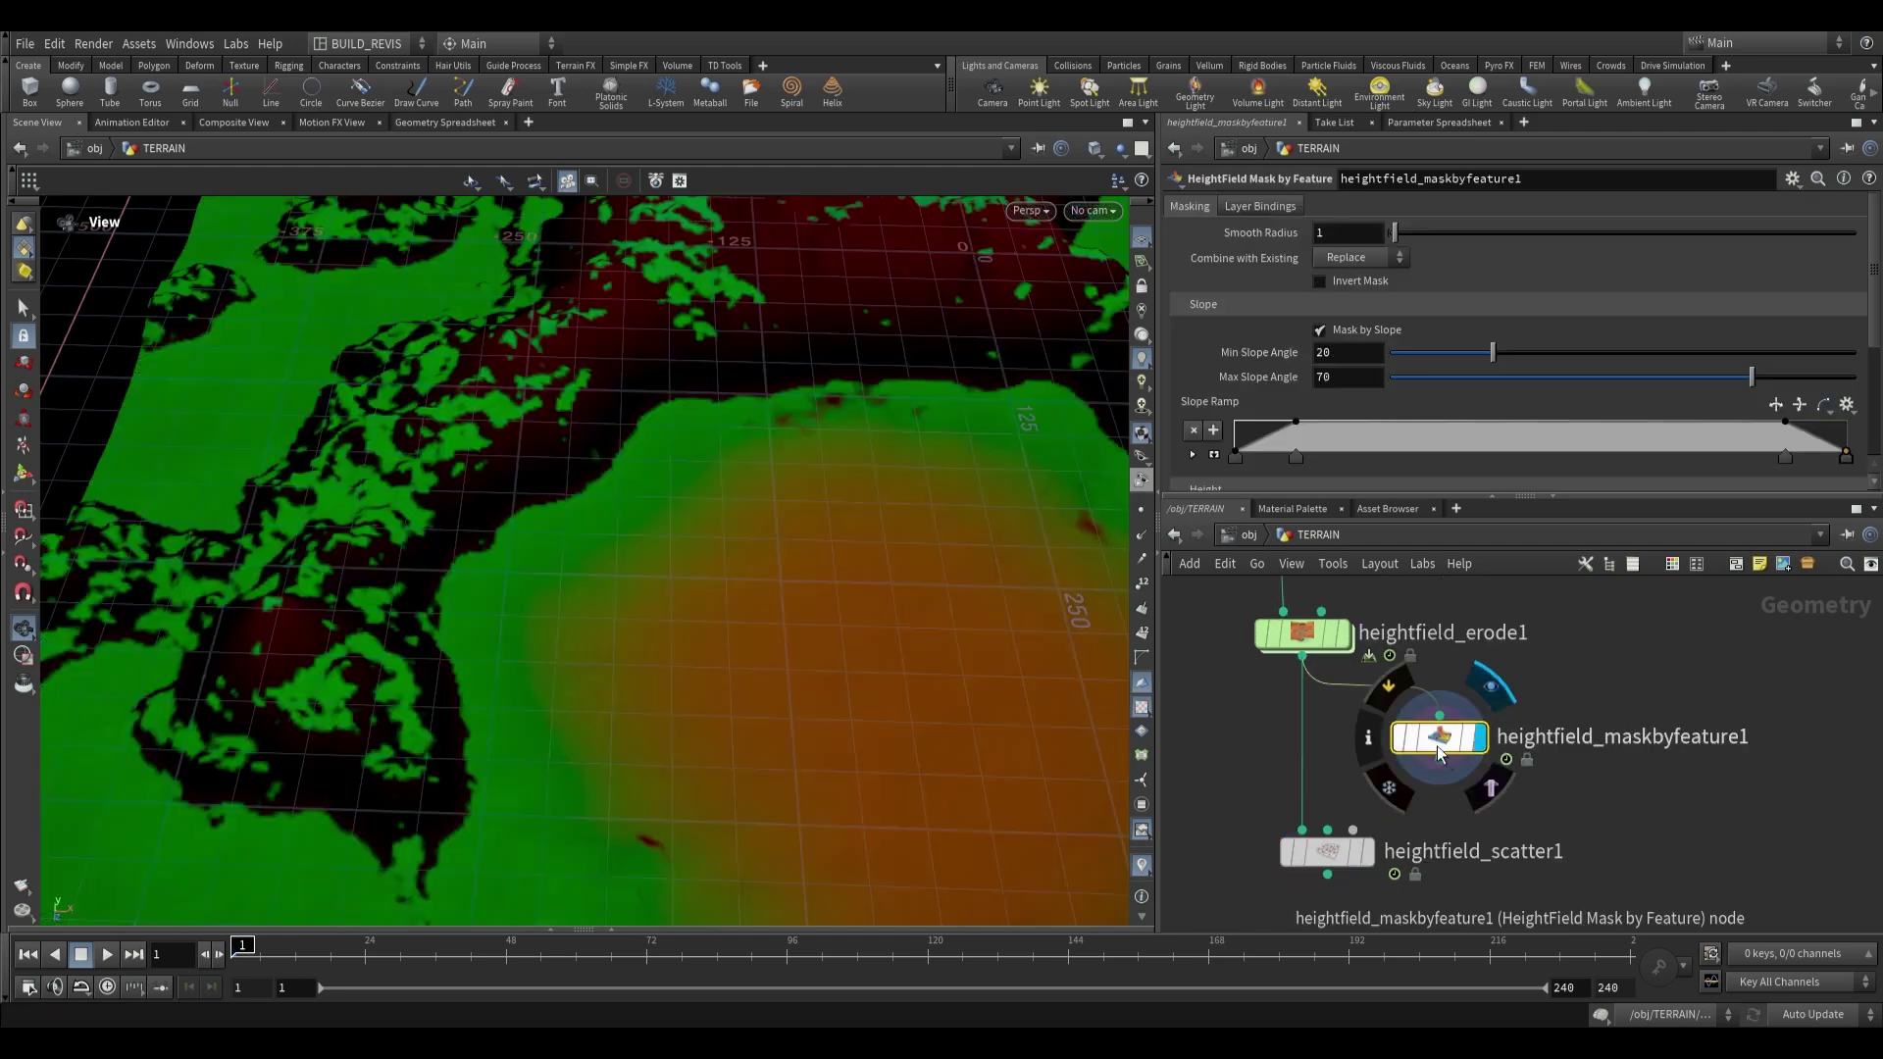
Adjust the slope angle limits of the HeightField Mask by Feature node.
left_click_drag(706, 378, 833, 462)
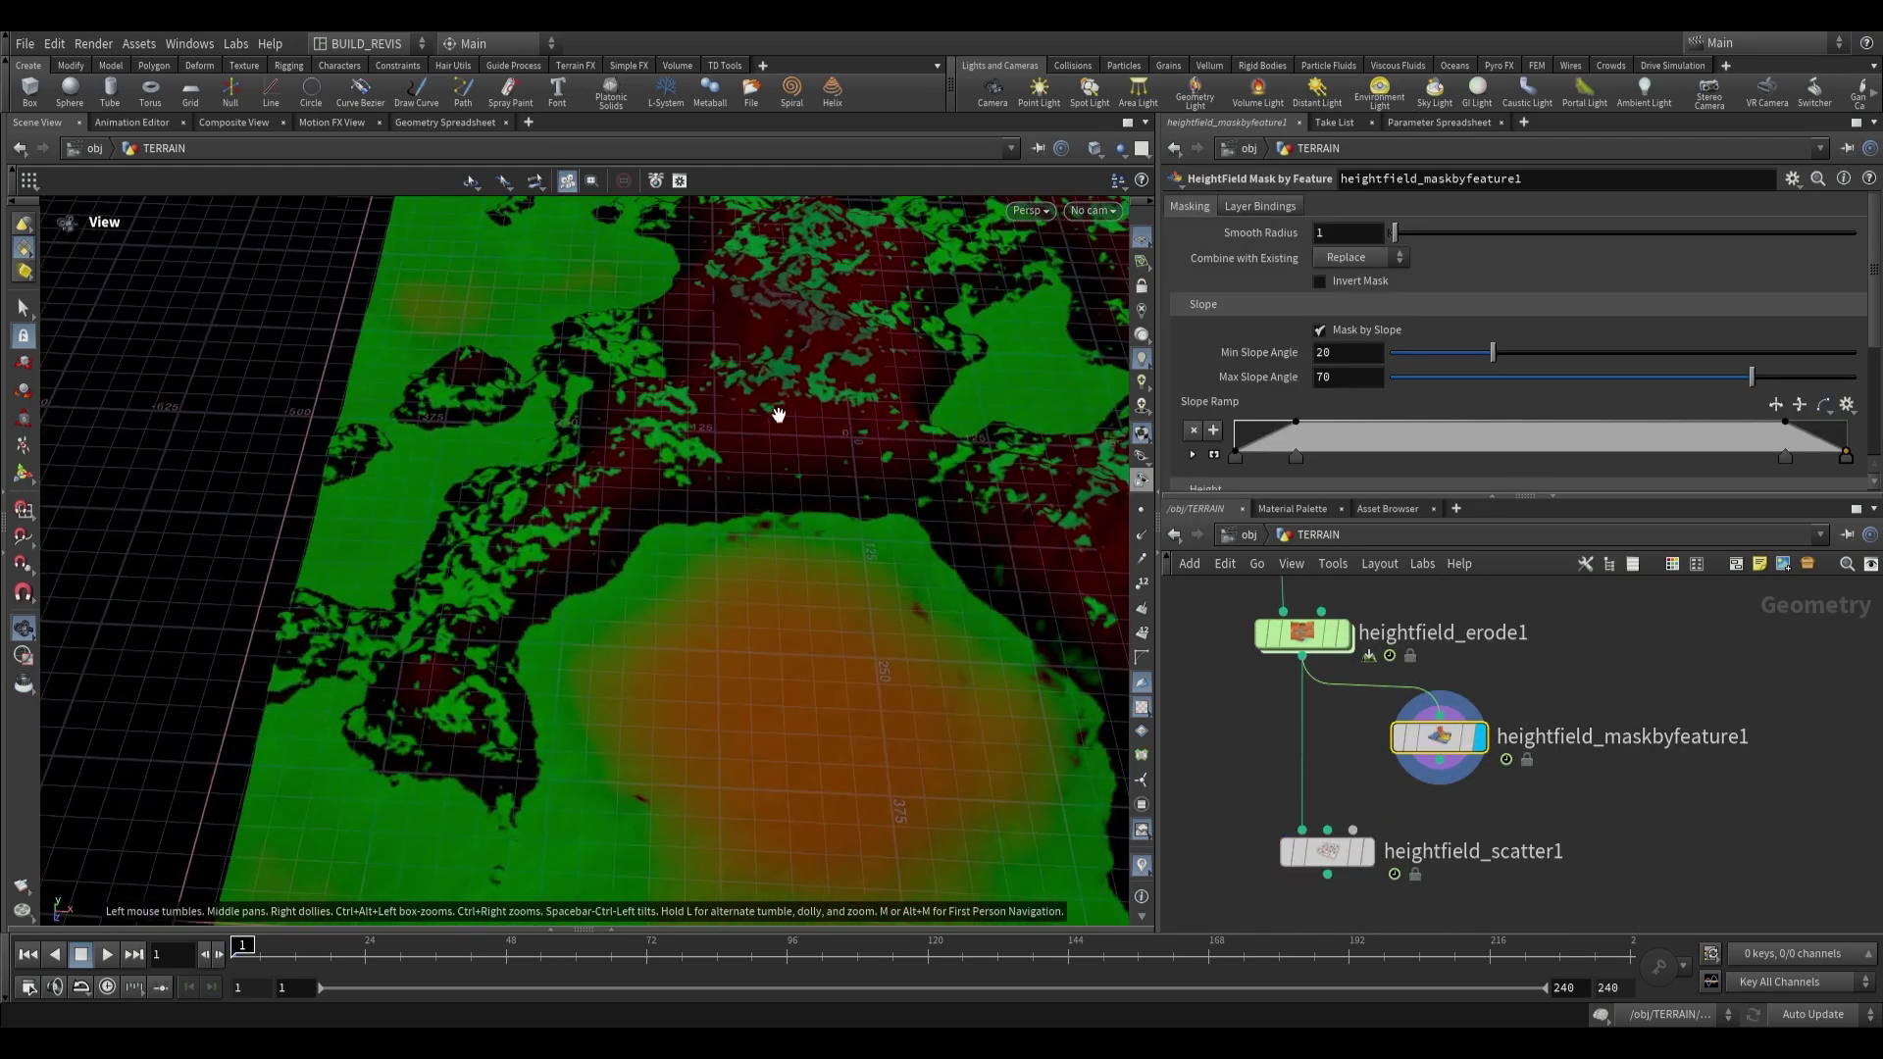
left_click_drag(1492, 352, 1514, 385)
left_click_drag(784, 687, 696, 499)
Connect heightfield_maskbyfeature1 to the mask input of heightfield_scatter1 and display the masked scatter.
middle_click_drag(1485, 845, 1496, 768)
left_click(1453, 684)
left_click(1339, 754)
left_click(1378, 775)
scroll(557, 609, "up", 4)
left_click_drag(557, 610, 664, 496)
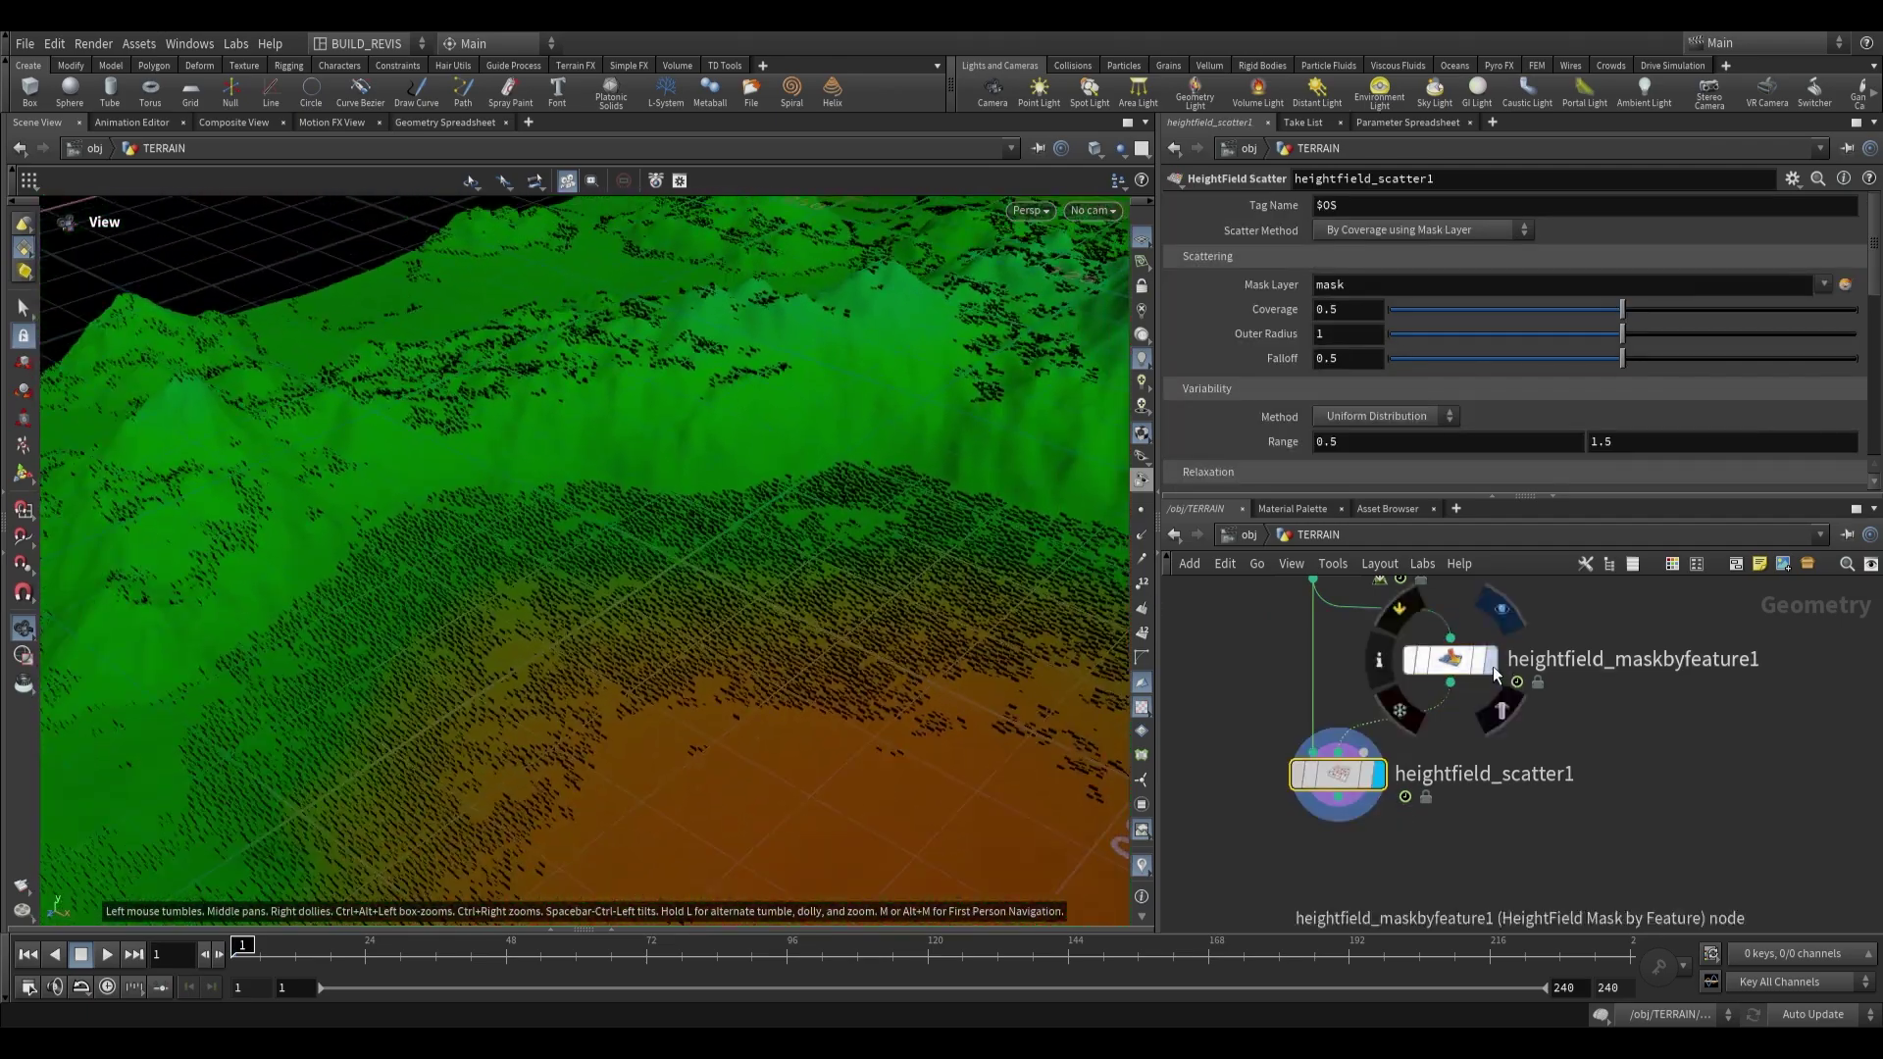
Compare the slope mask with the scattered points by switching the display between the mask and scatter nodes.
left_click(1490, 659)
left_click(1383, 776)
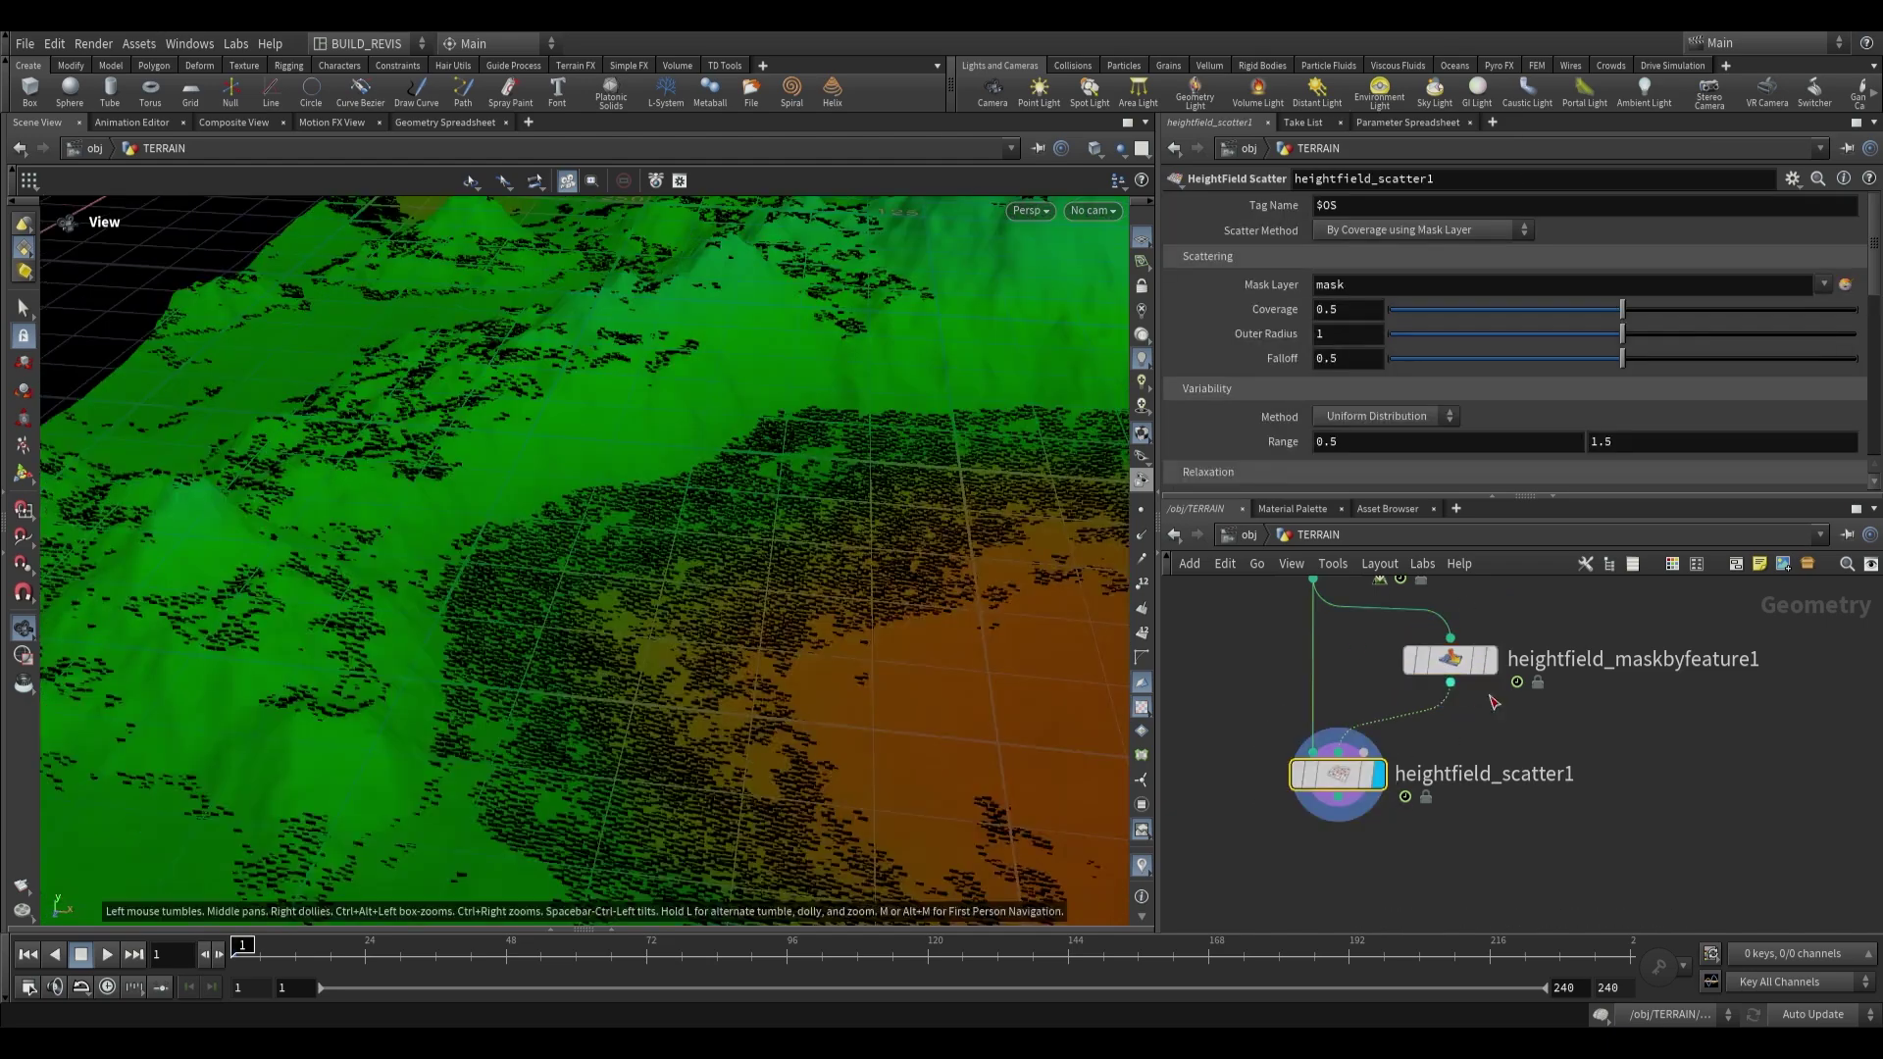
left_click_drag(644, 512, 755, 775)
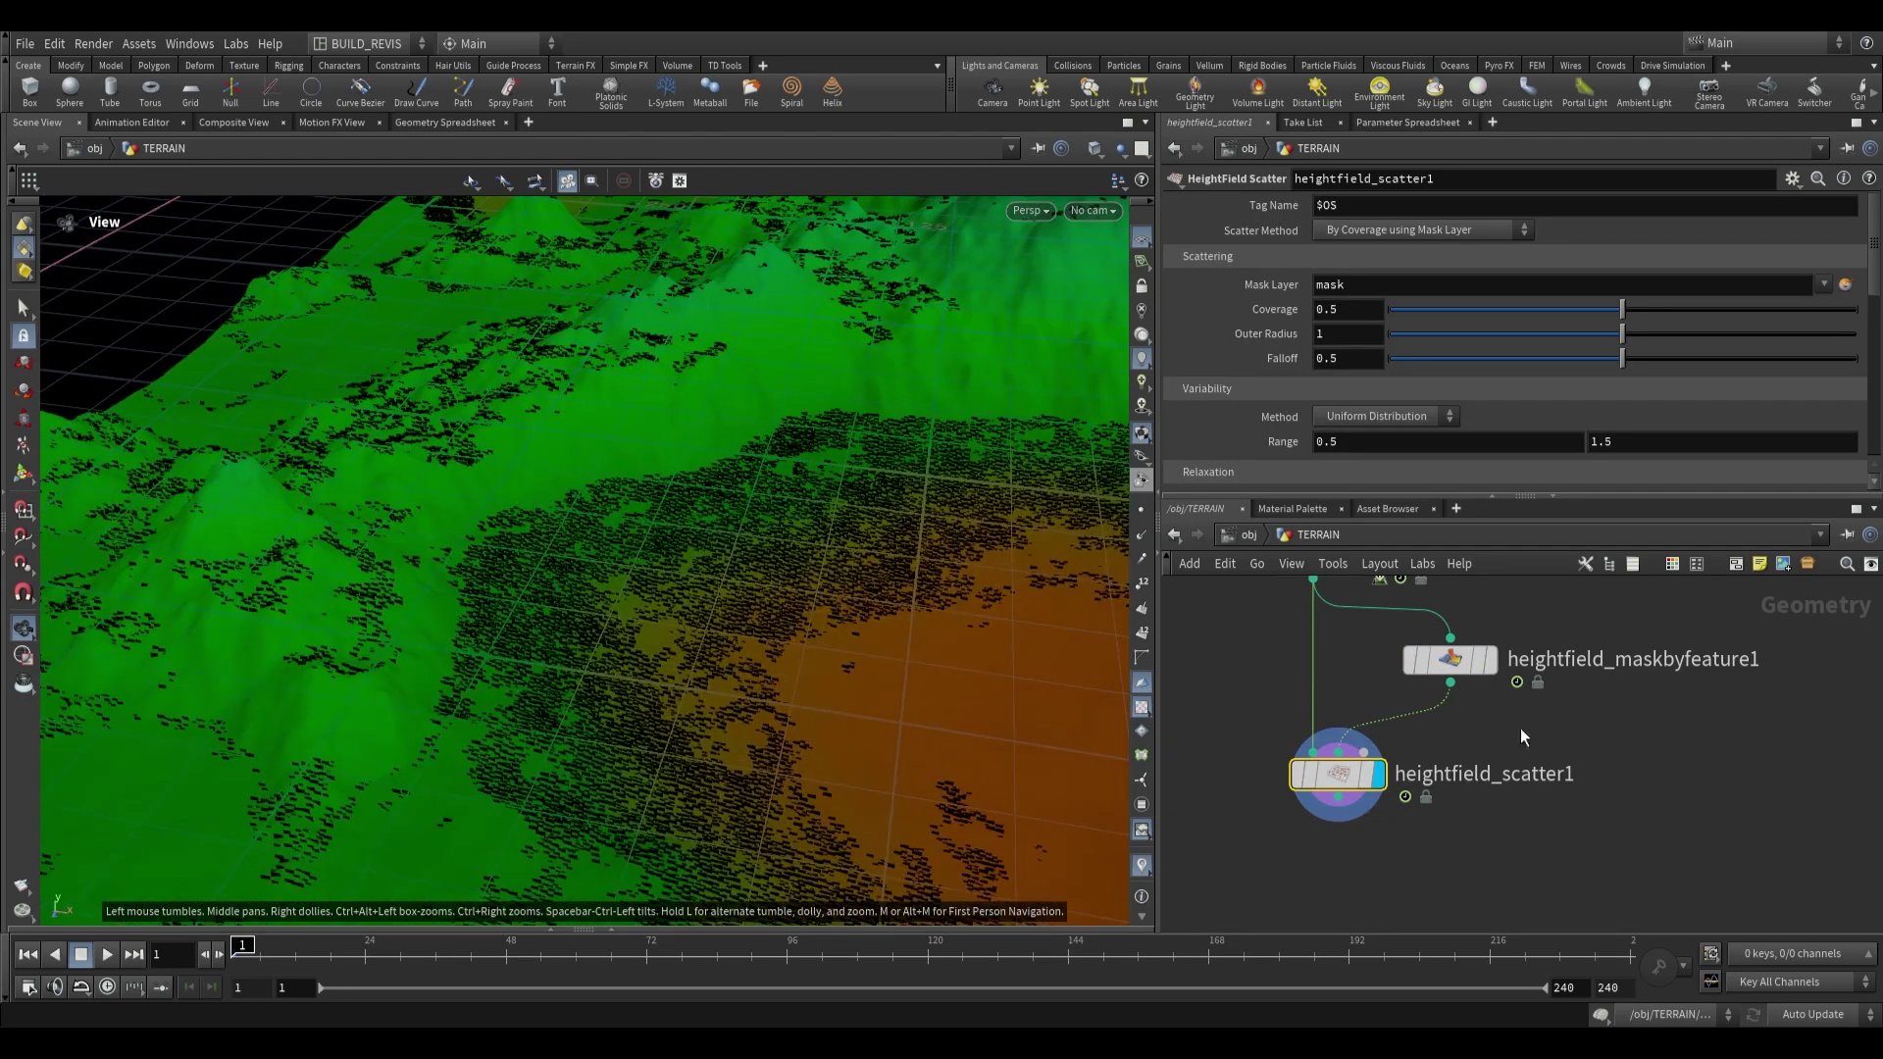
Display the HOUSE object merge and frame the house geometry in the viewport.
scroll(1644, 744, "down", 4)
middle_click_drag(1805, 738, 1701, 719)
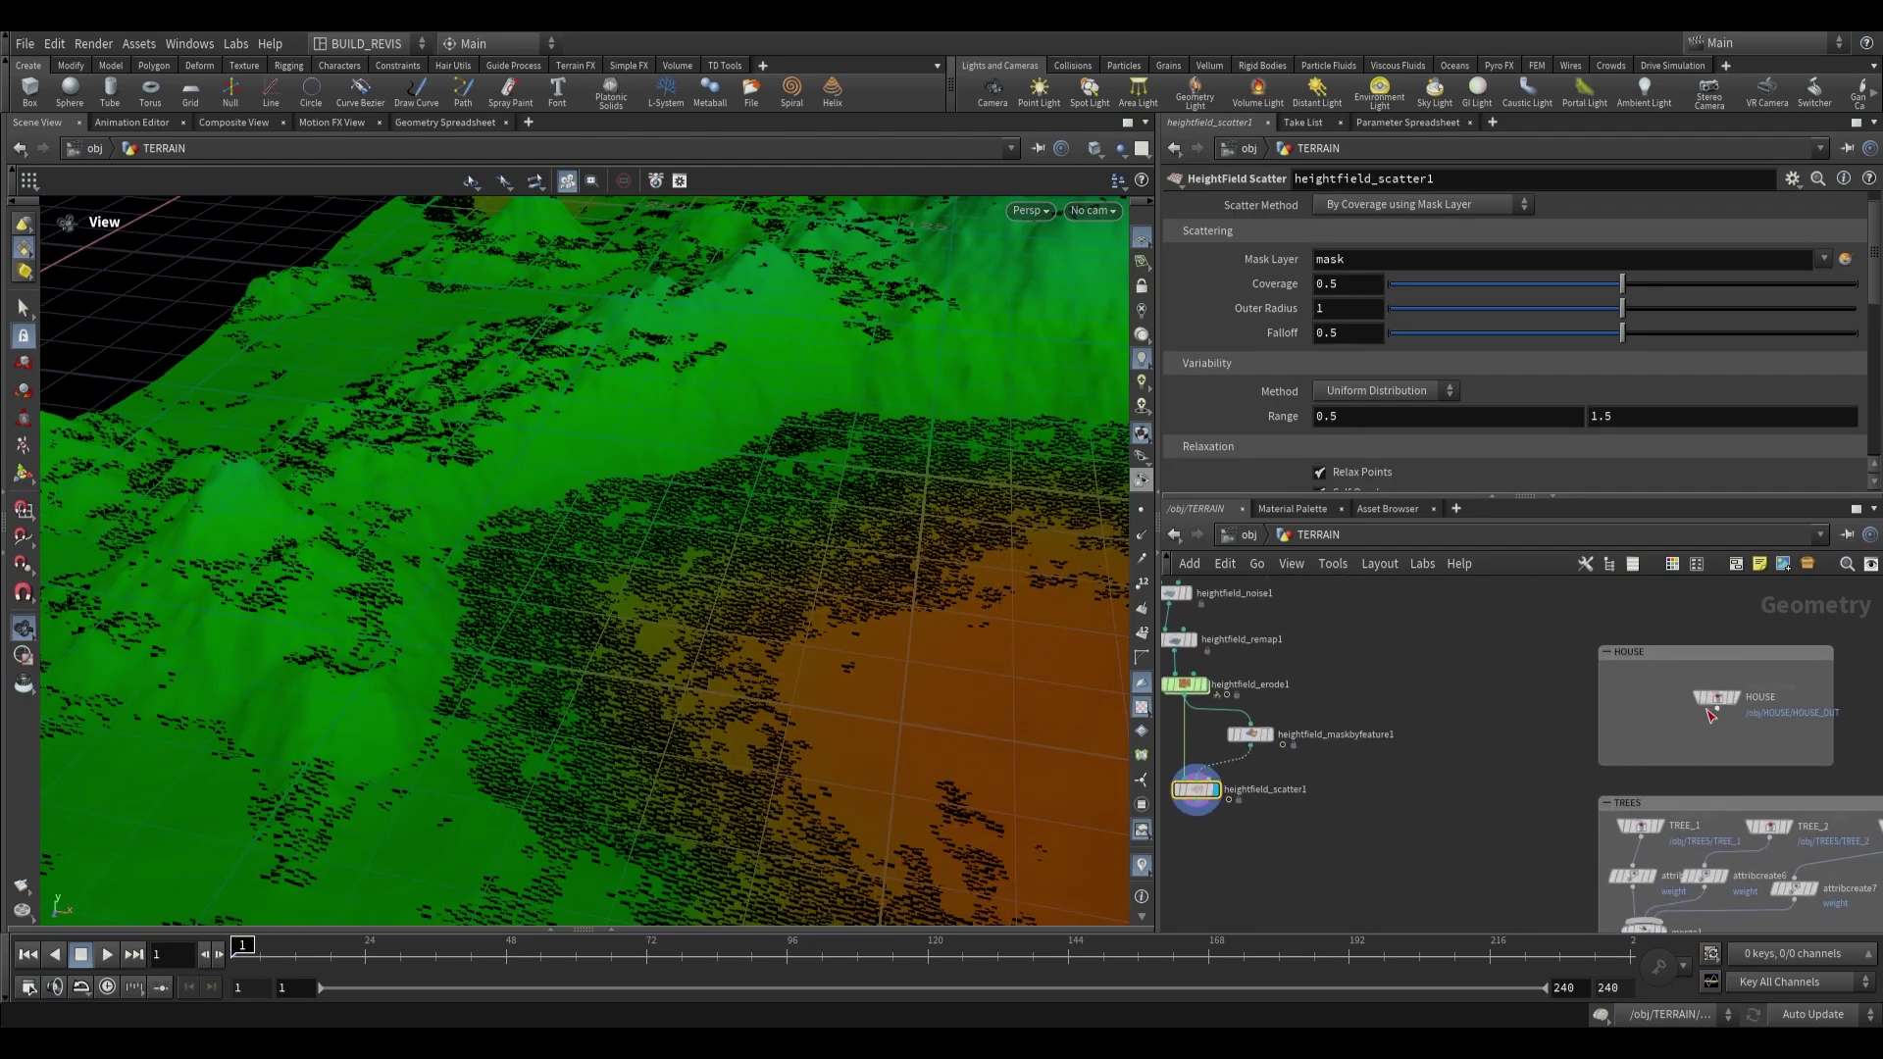
scroll(1702, 714, "up", 2)
left_click(1756, 694)
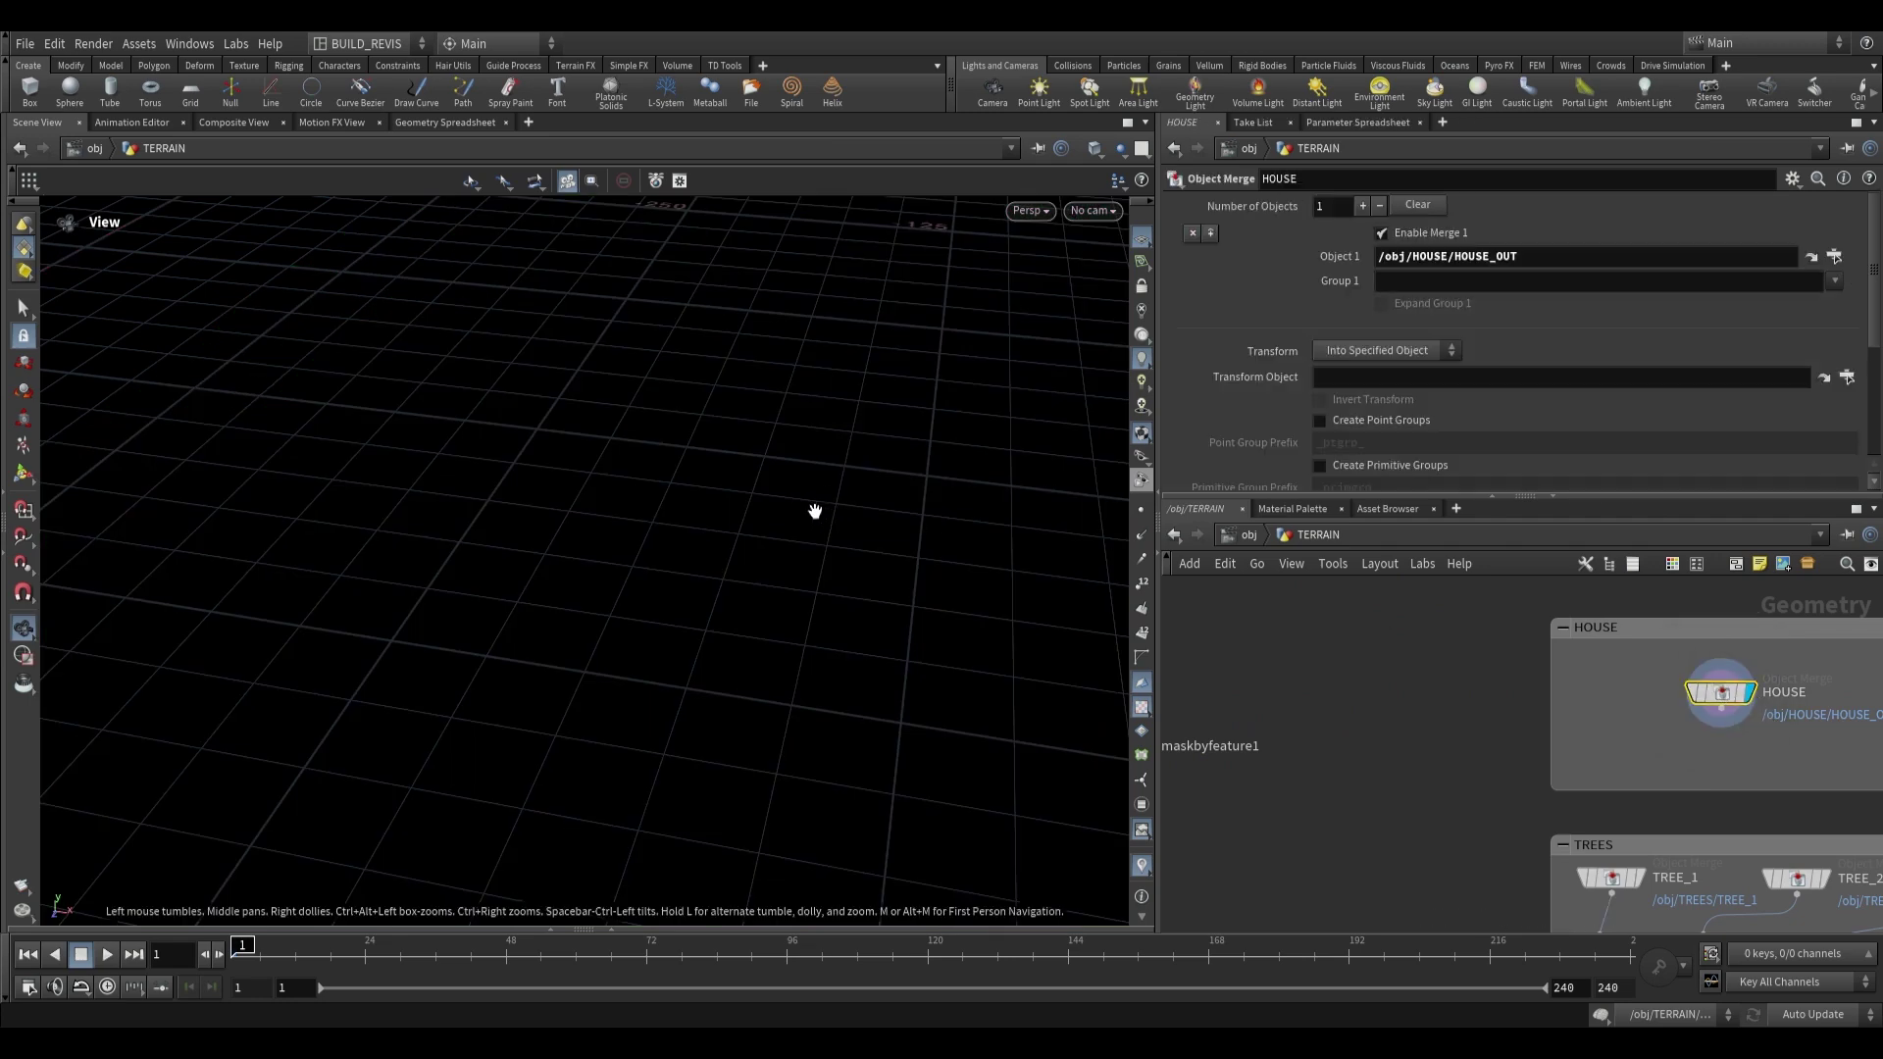
key("space+g")
Connect HOUSE to the third input of heightfield_scatter1 and display the scattered houses on the terrain.
scroll(652, 496, "down", 3)
middle_click_drag(1430, 732, 1767, 682)
left_click(1764, 676)
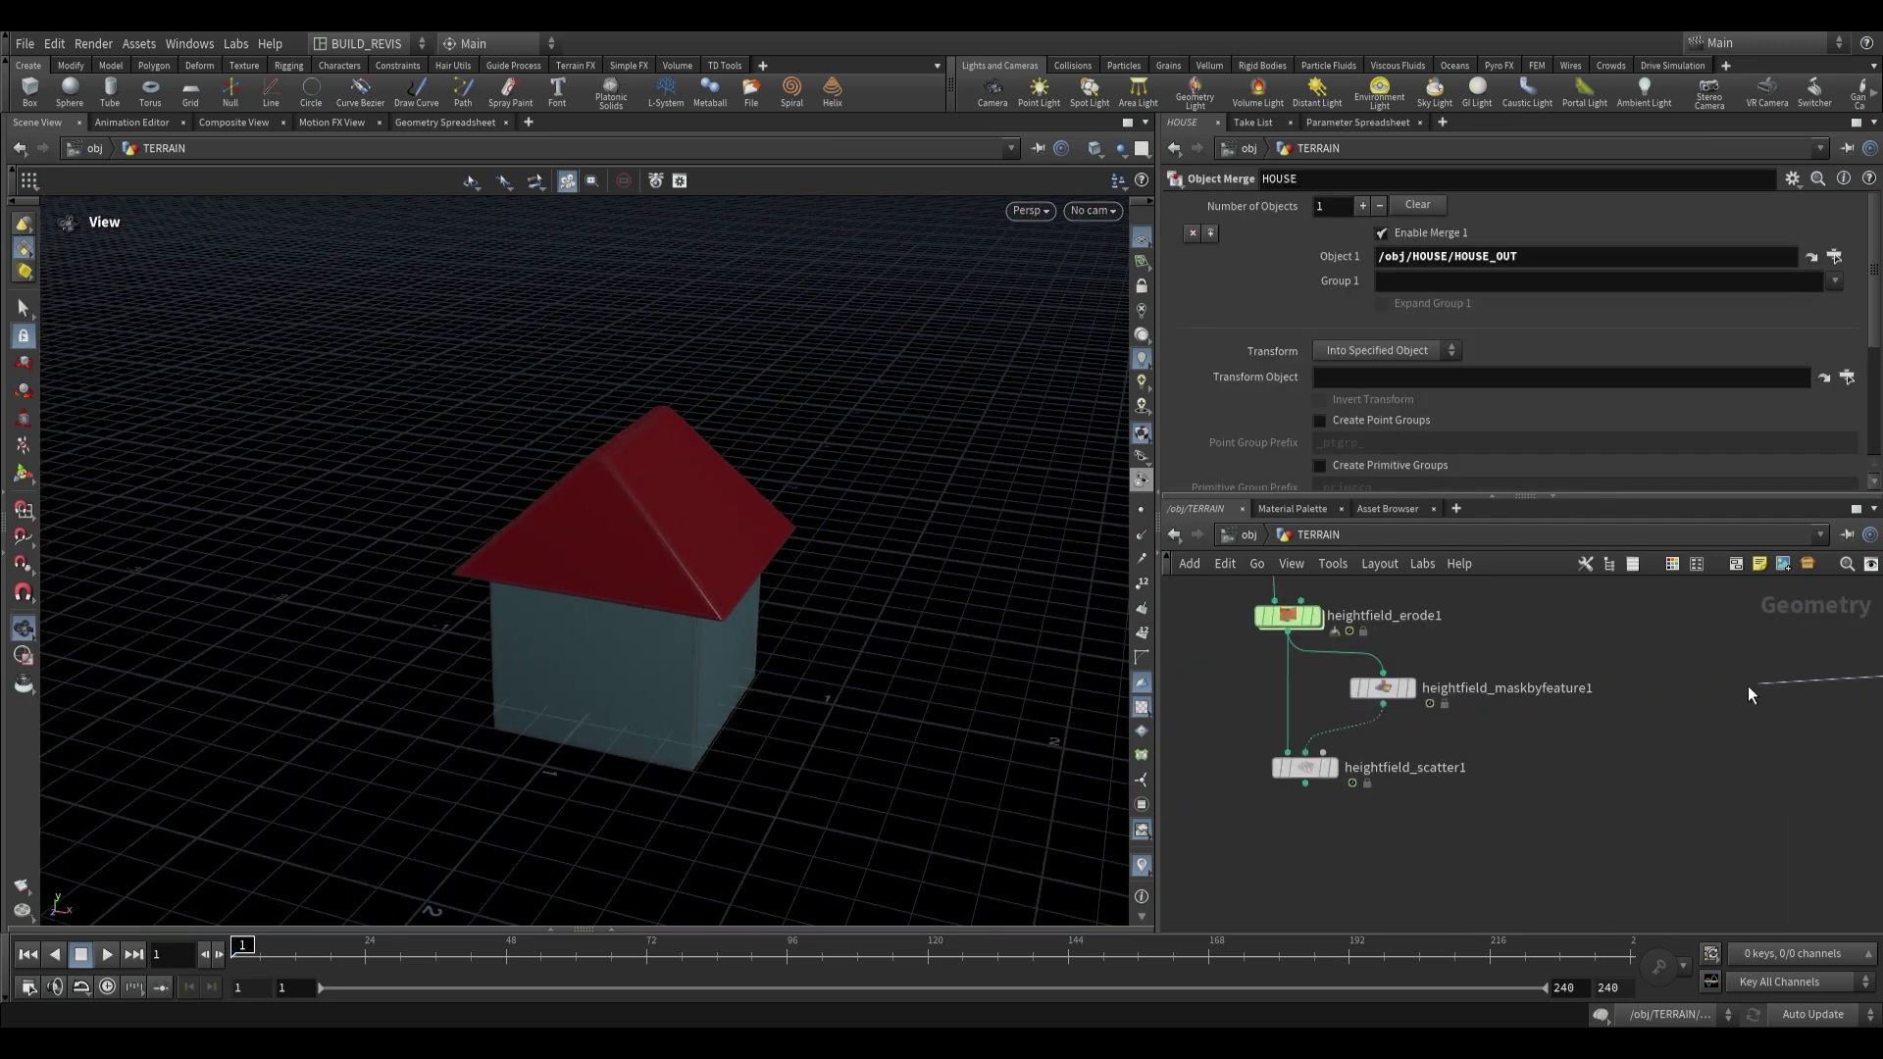
mouse_move(1303, 773)
scroll(1302, 785, "up", 3)
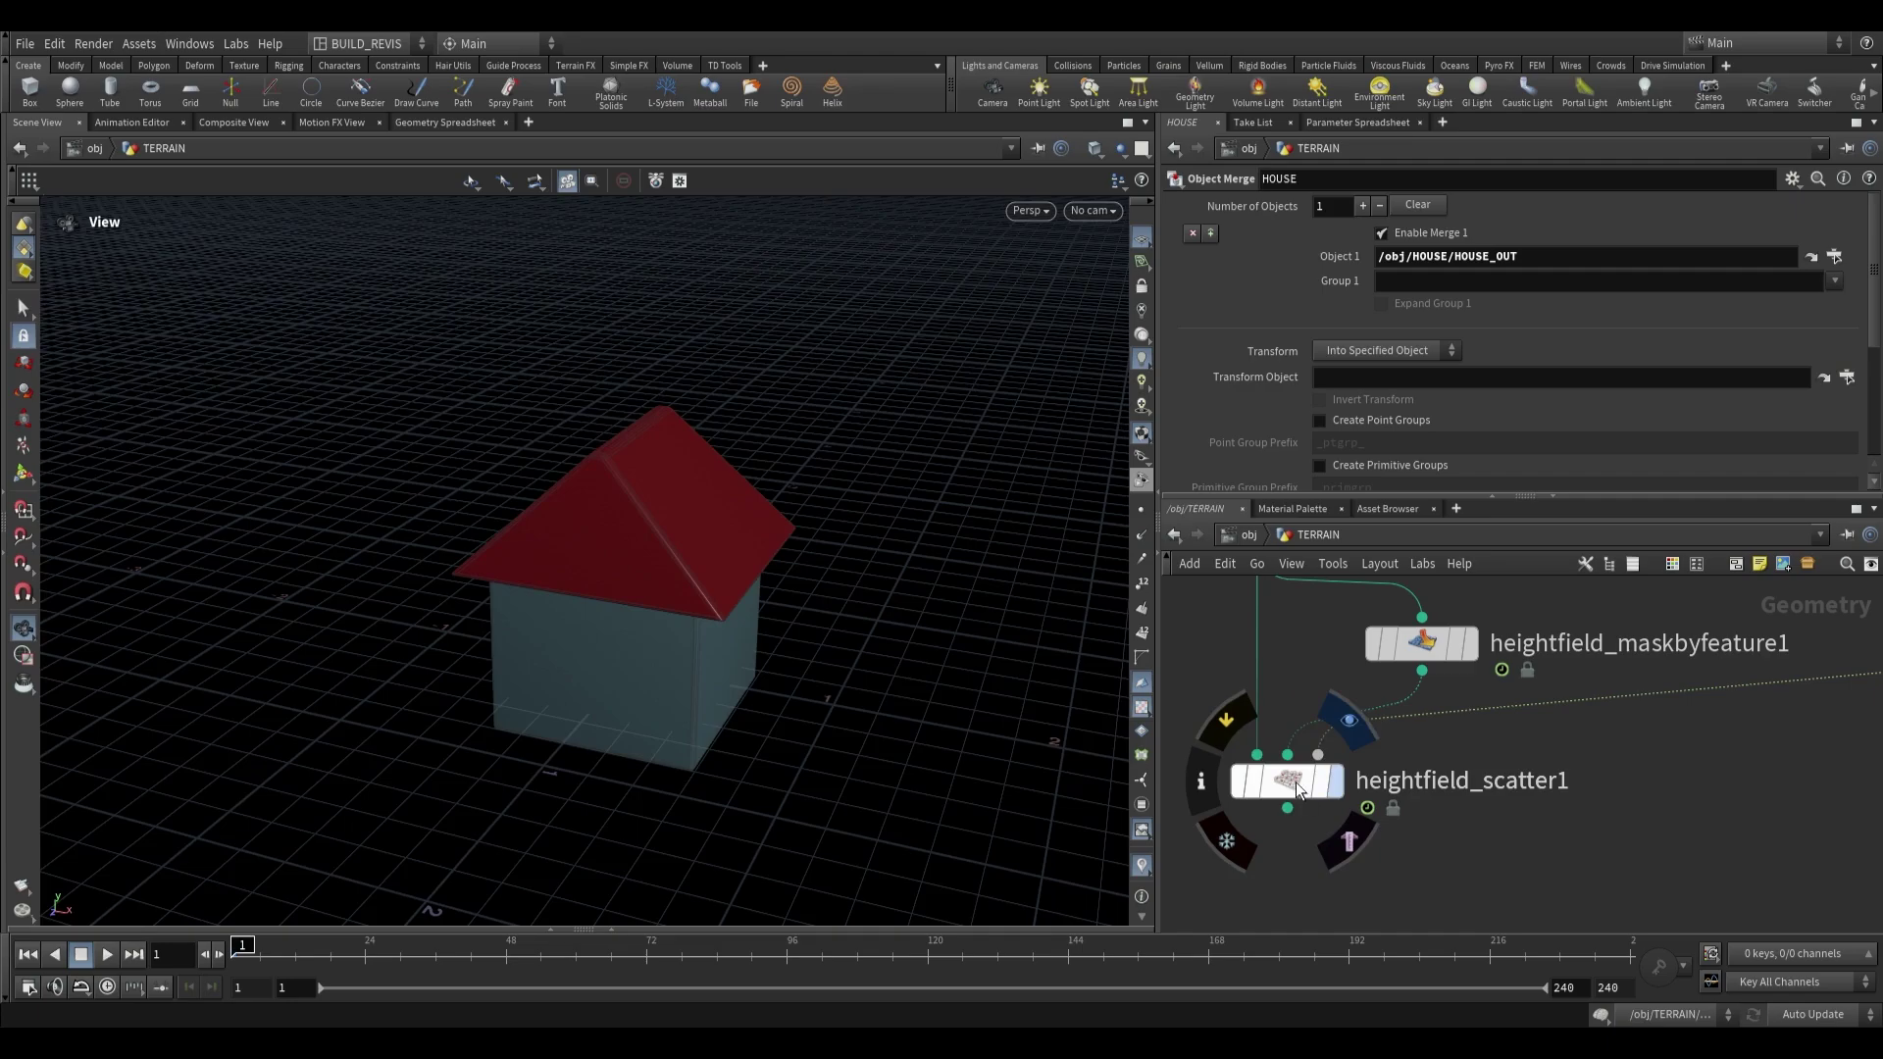
left_click(1303, 790)
key("f")
scroll(479, 641, "up", 12)
left_click_drag(510, 612, 593, 526)
scroll(1386, 326, "up", 1)
Set the scatter method to Total Point Count using Mask Layer with a total point count of 30.
left_click(1389, 236)
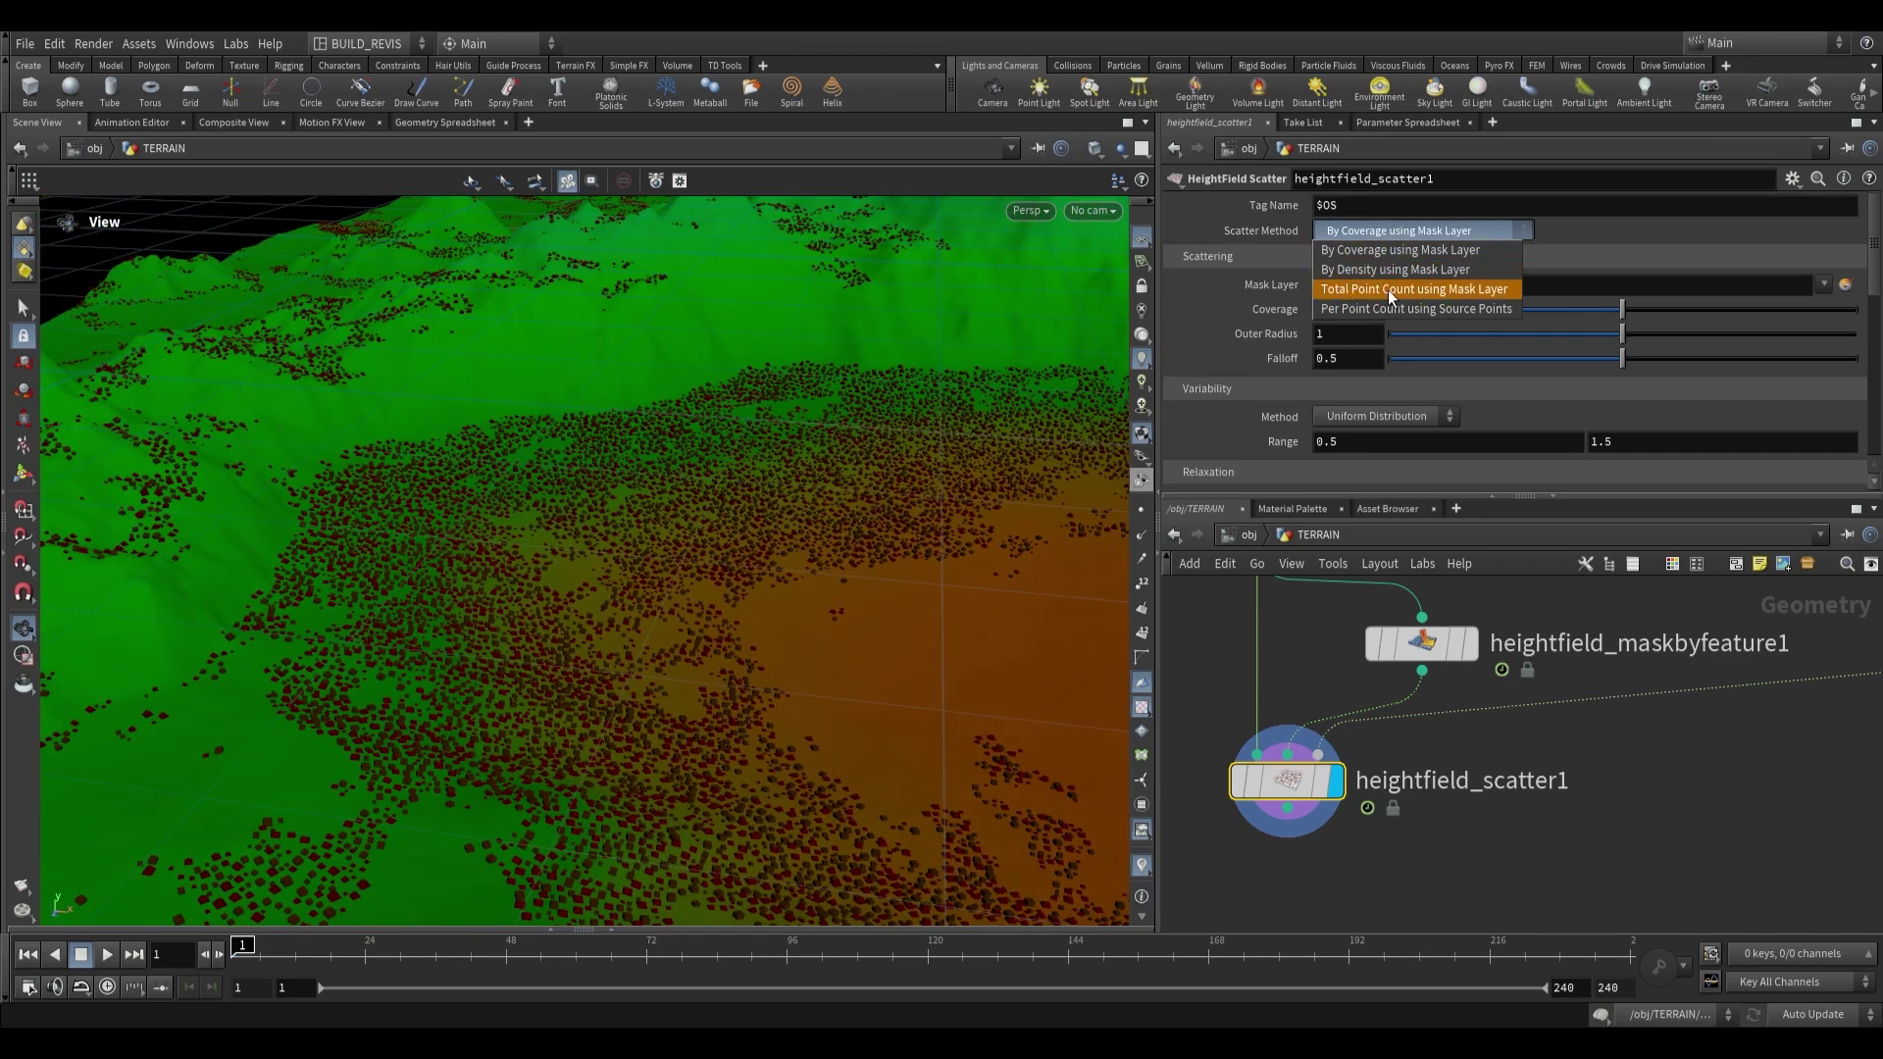
left_click(1387, 290)
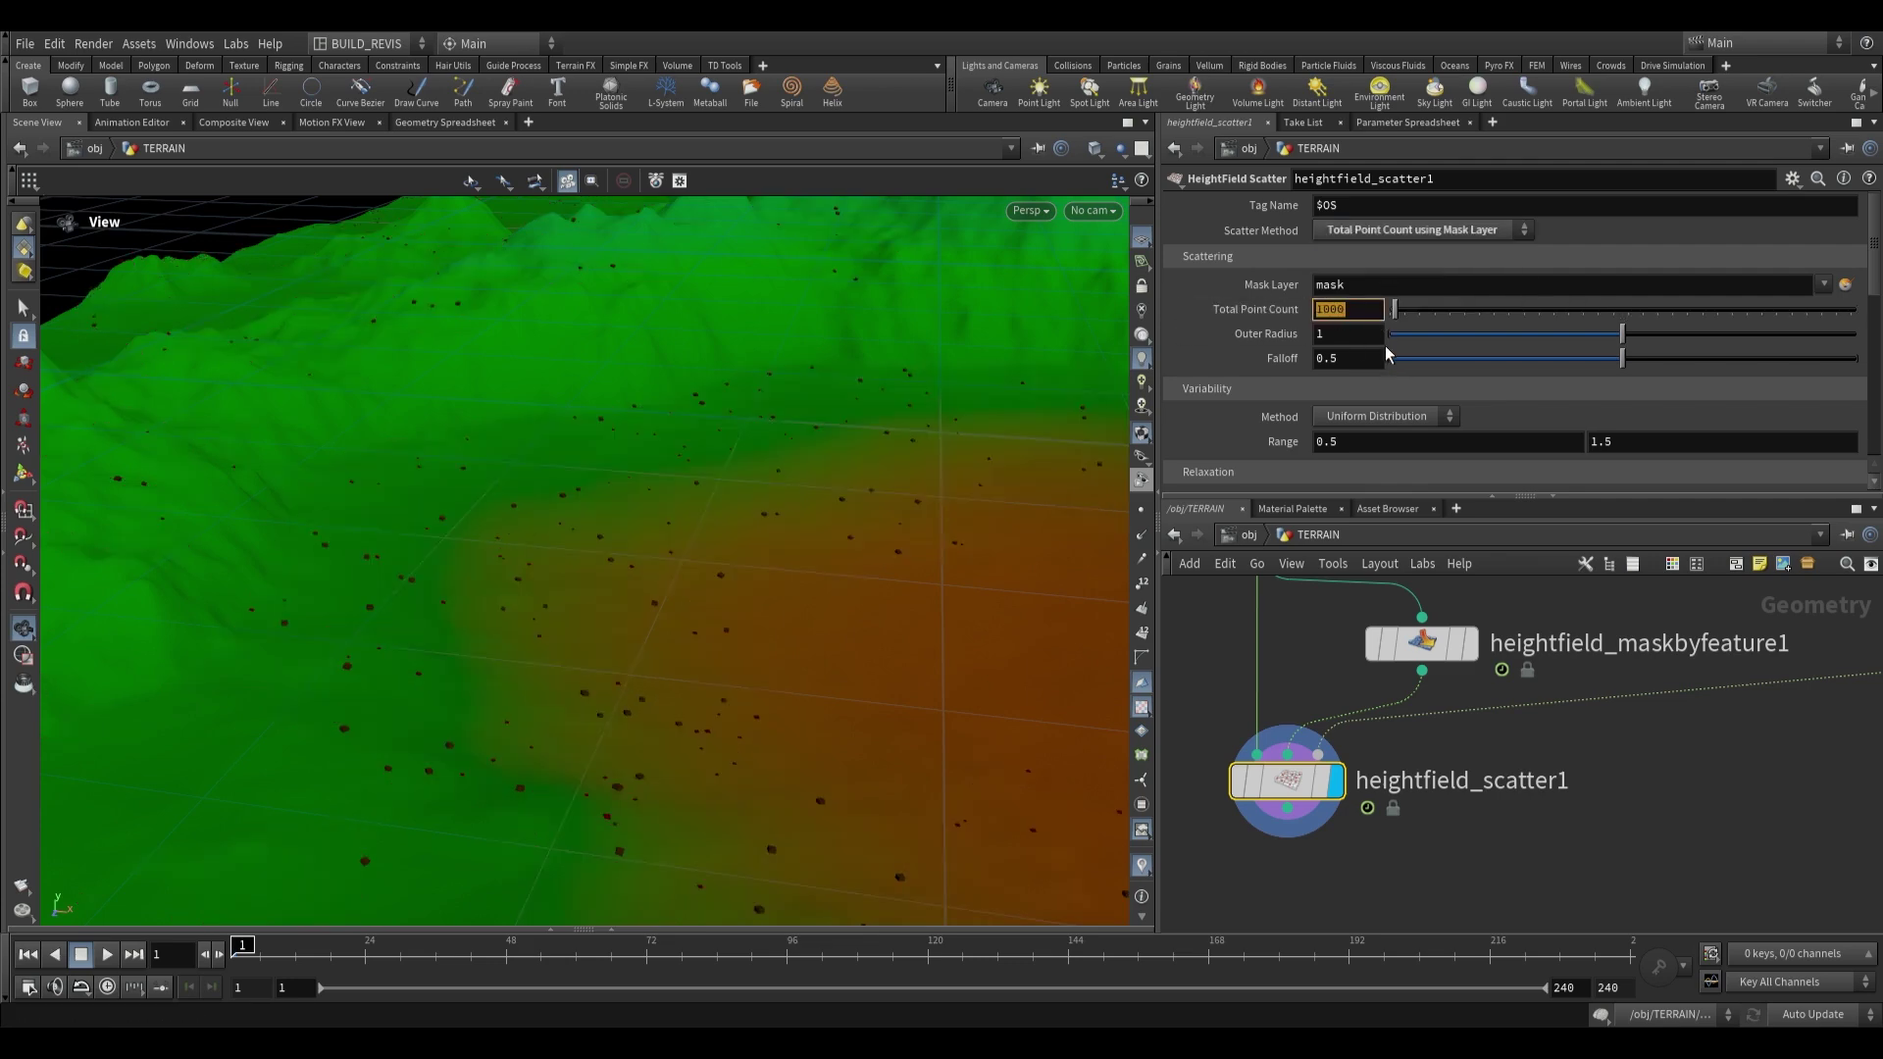
type("30")
key("Return")
left_click_drag(744, 505, 536, 672)
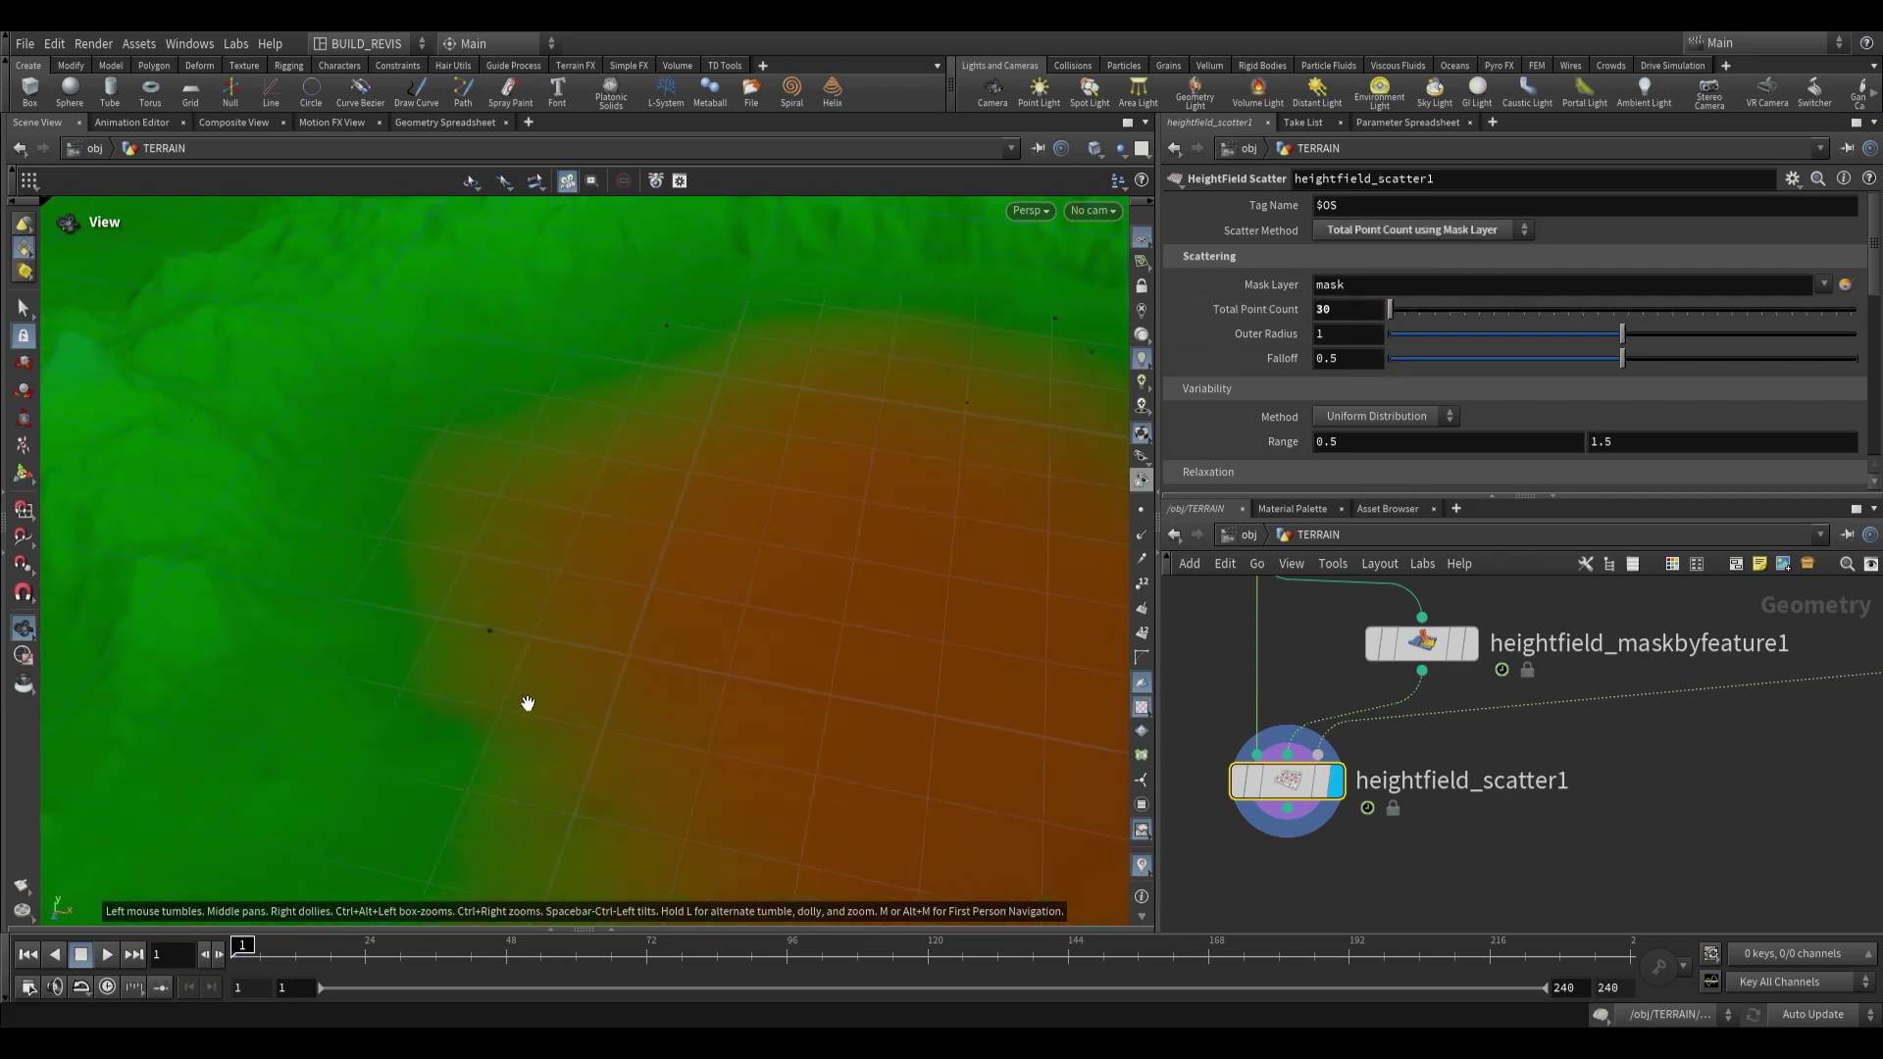
Select the HOUSE object merge and review the geometry source feeding the scatter.
scroll(1743, 638, "down", 2)
middle_click_drag(1743, 639, 1611, 698)
middle_click_drag(1736, 691, 1391, 704)
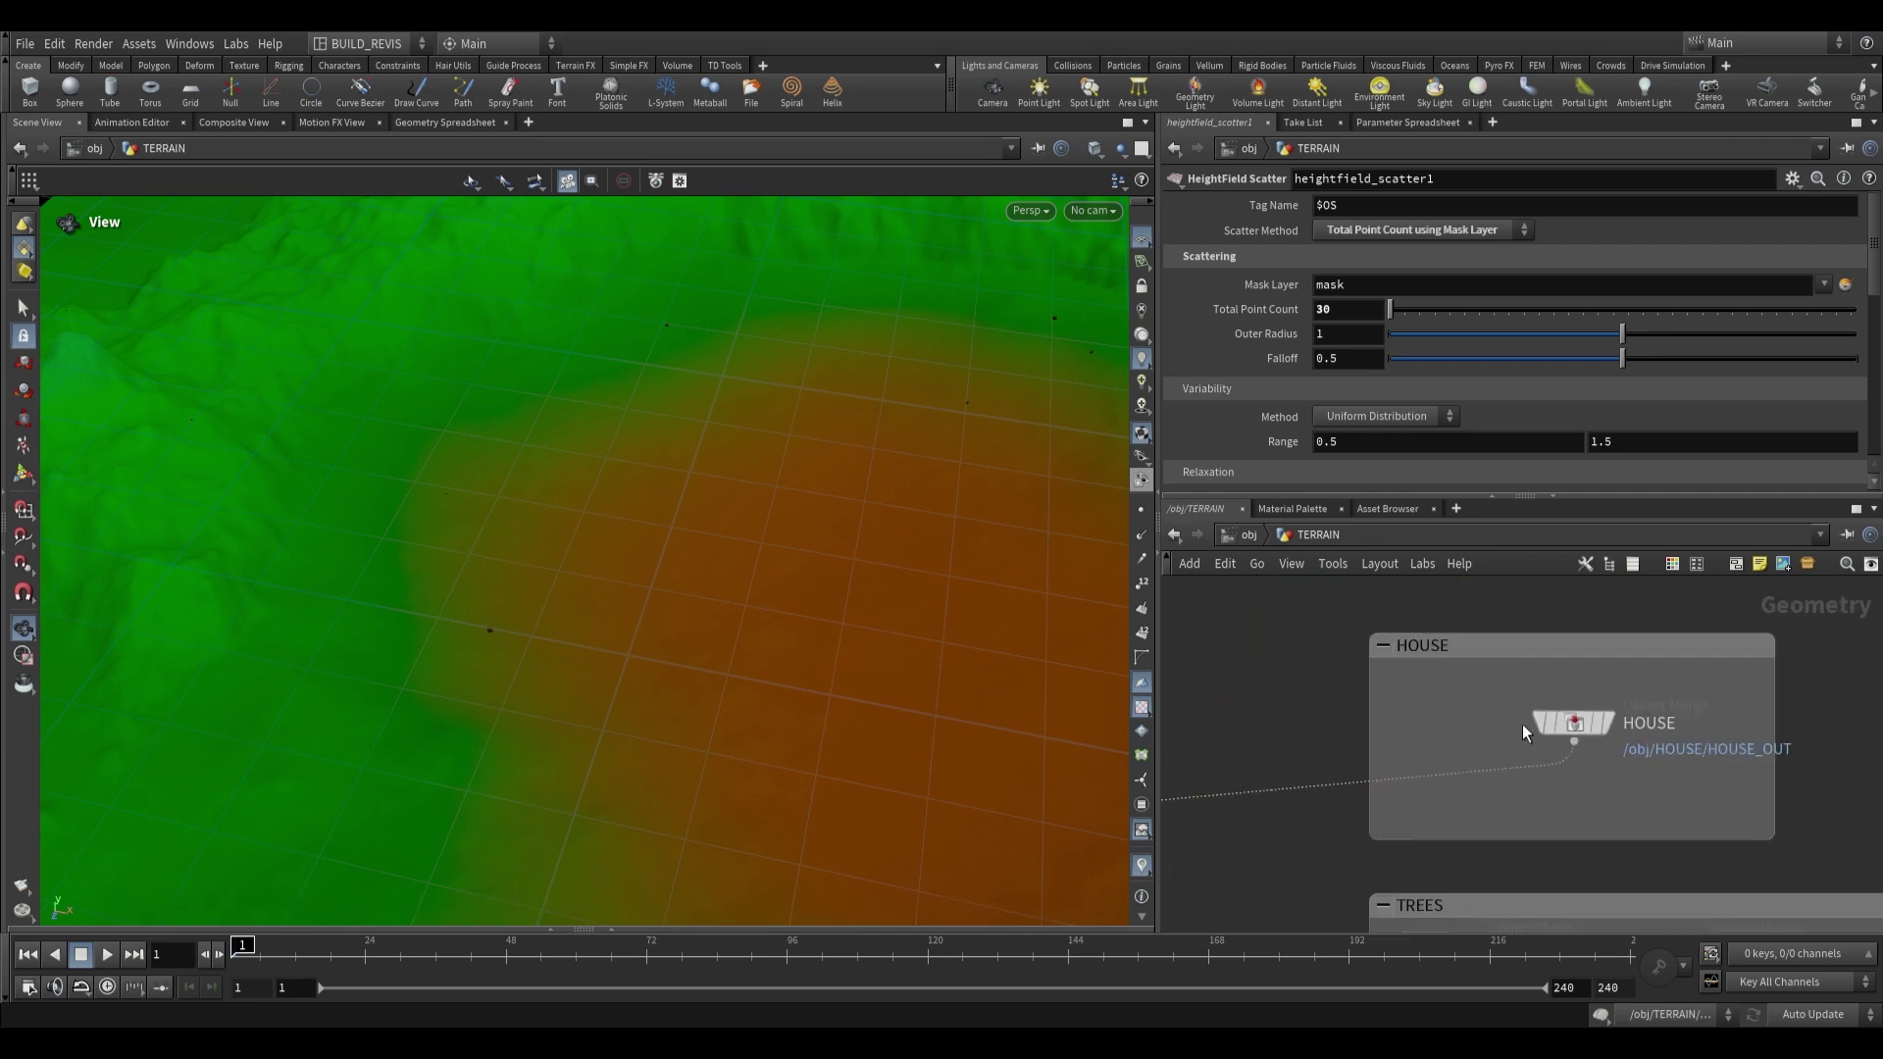
left_click(1574, 723)
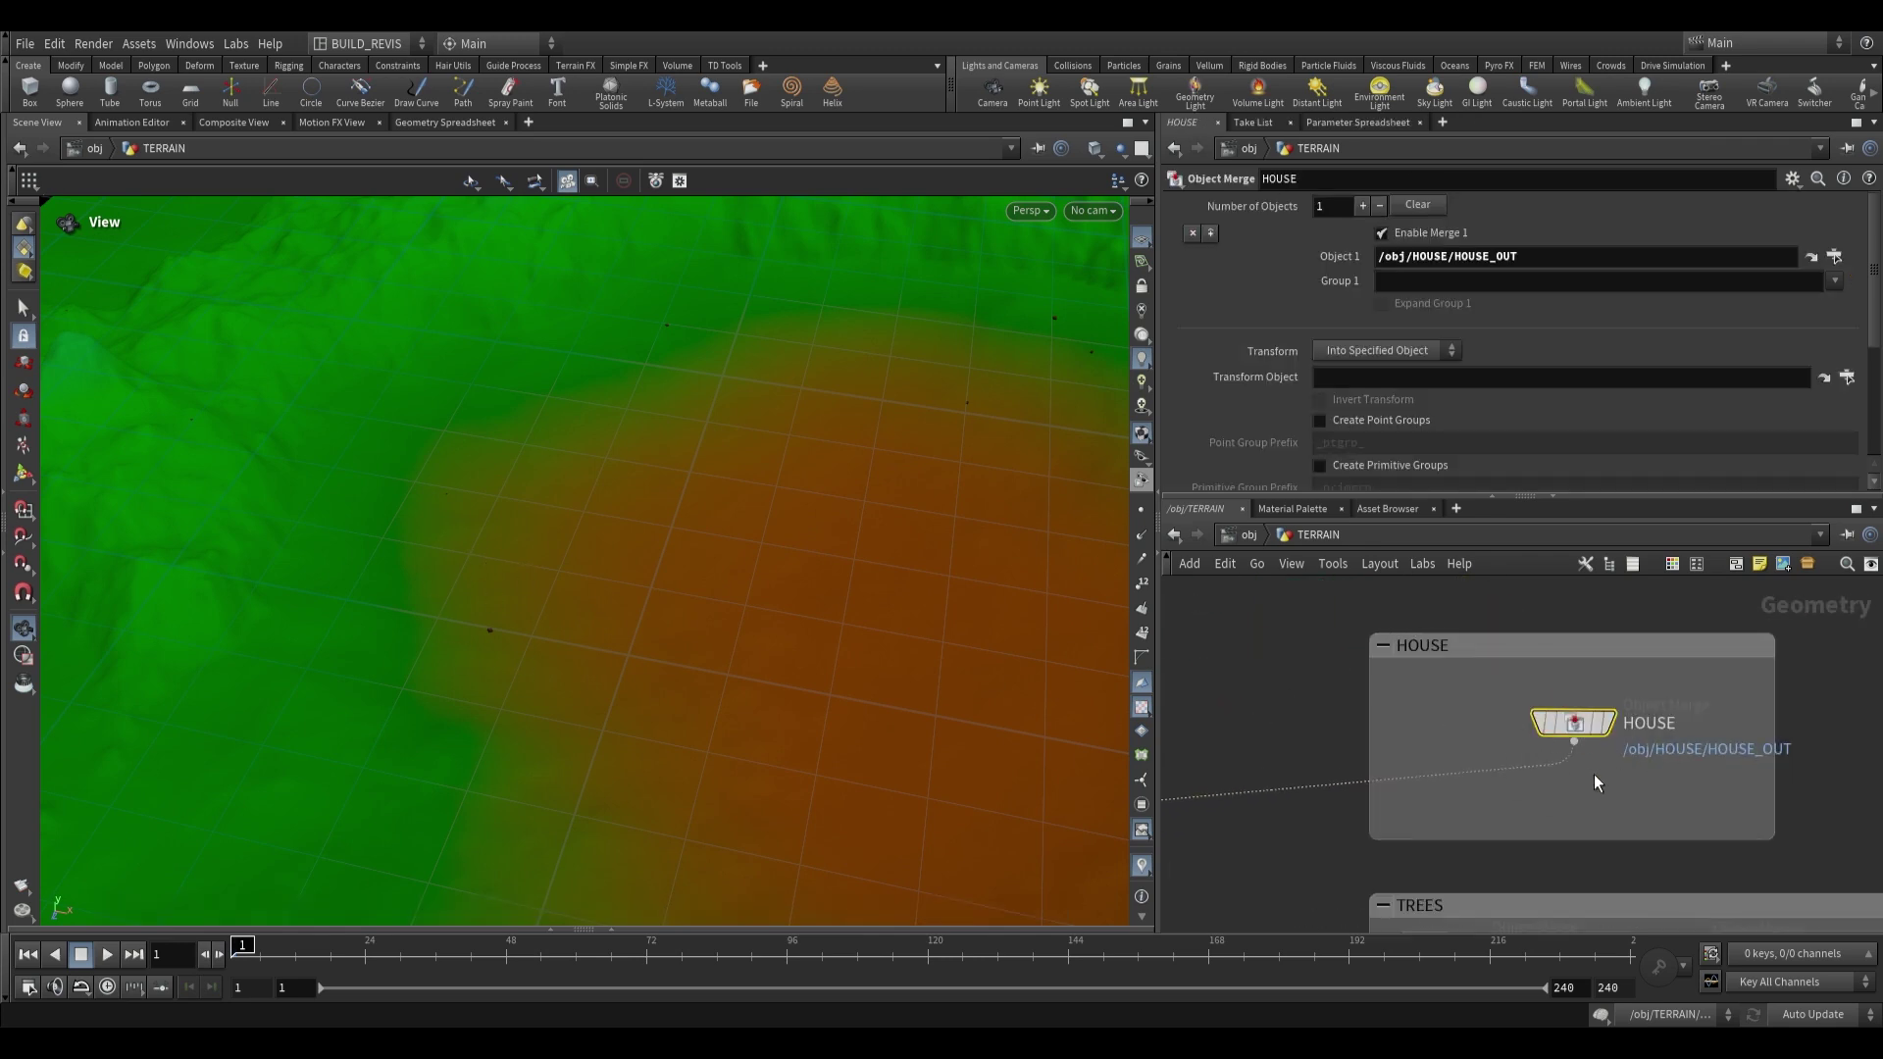
middle_click_drag(1411, 733, 1421, 734)
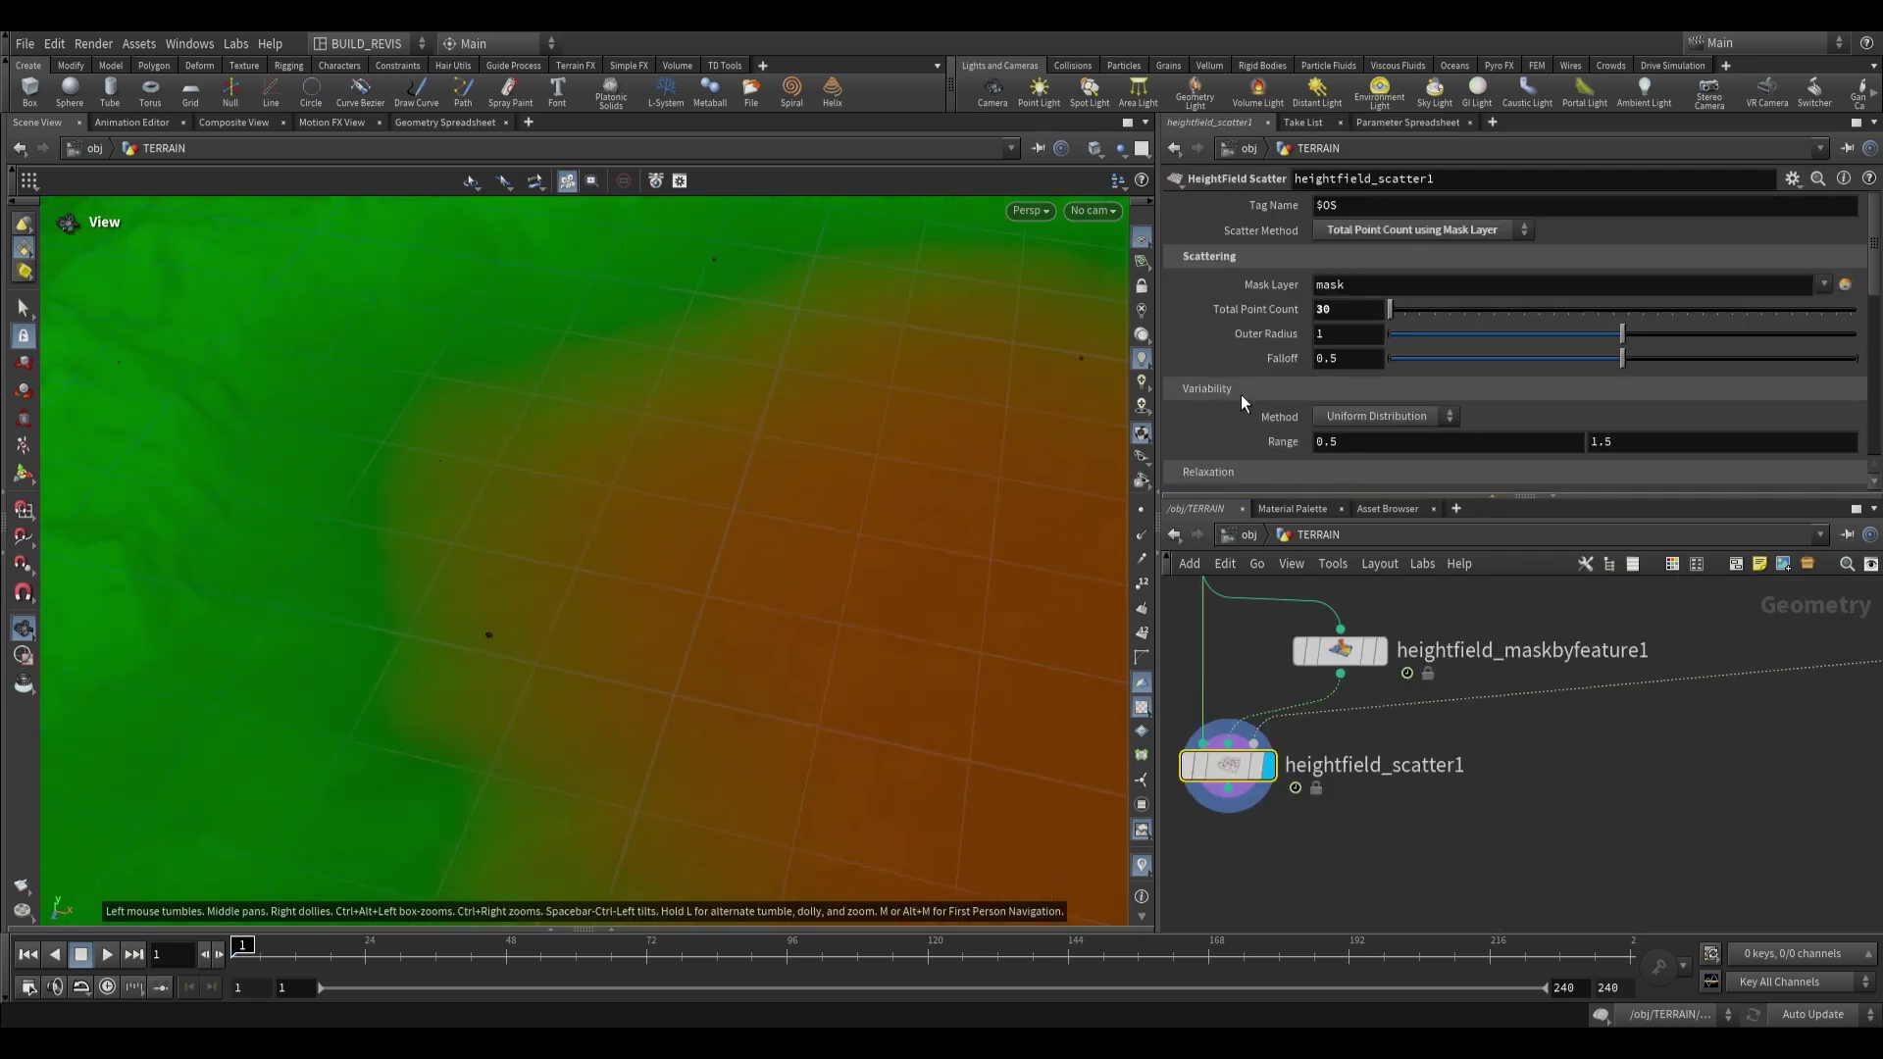
Set the variability range of heightfield_scatter1 to 10 and 20, and inspect the enlarged pieces on the terrain.
scroll(1291, 421, "down", 1)
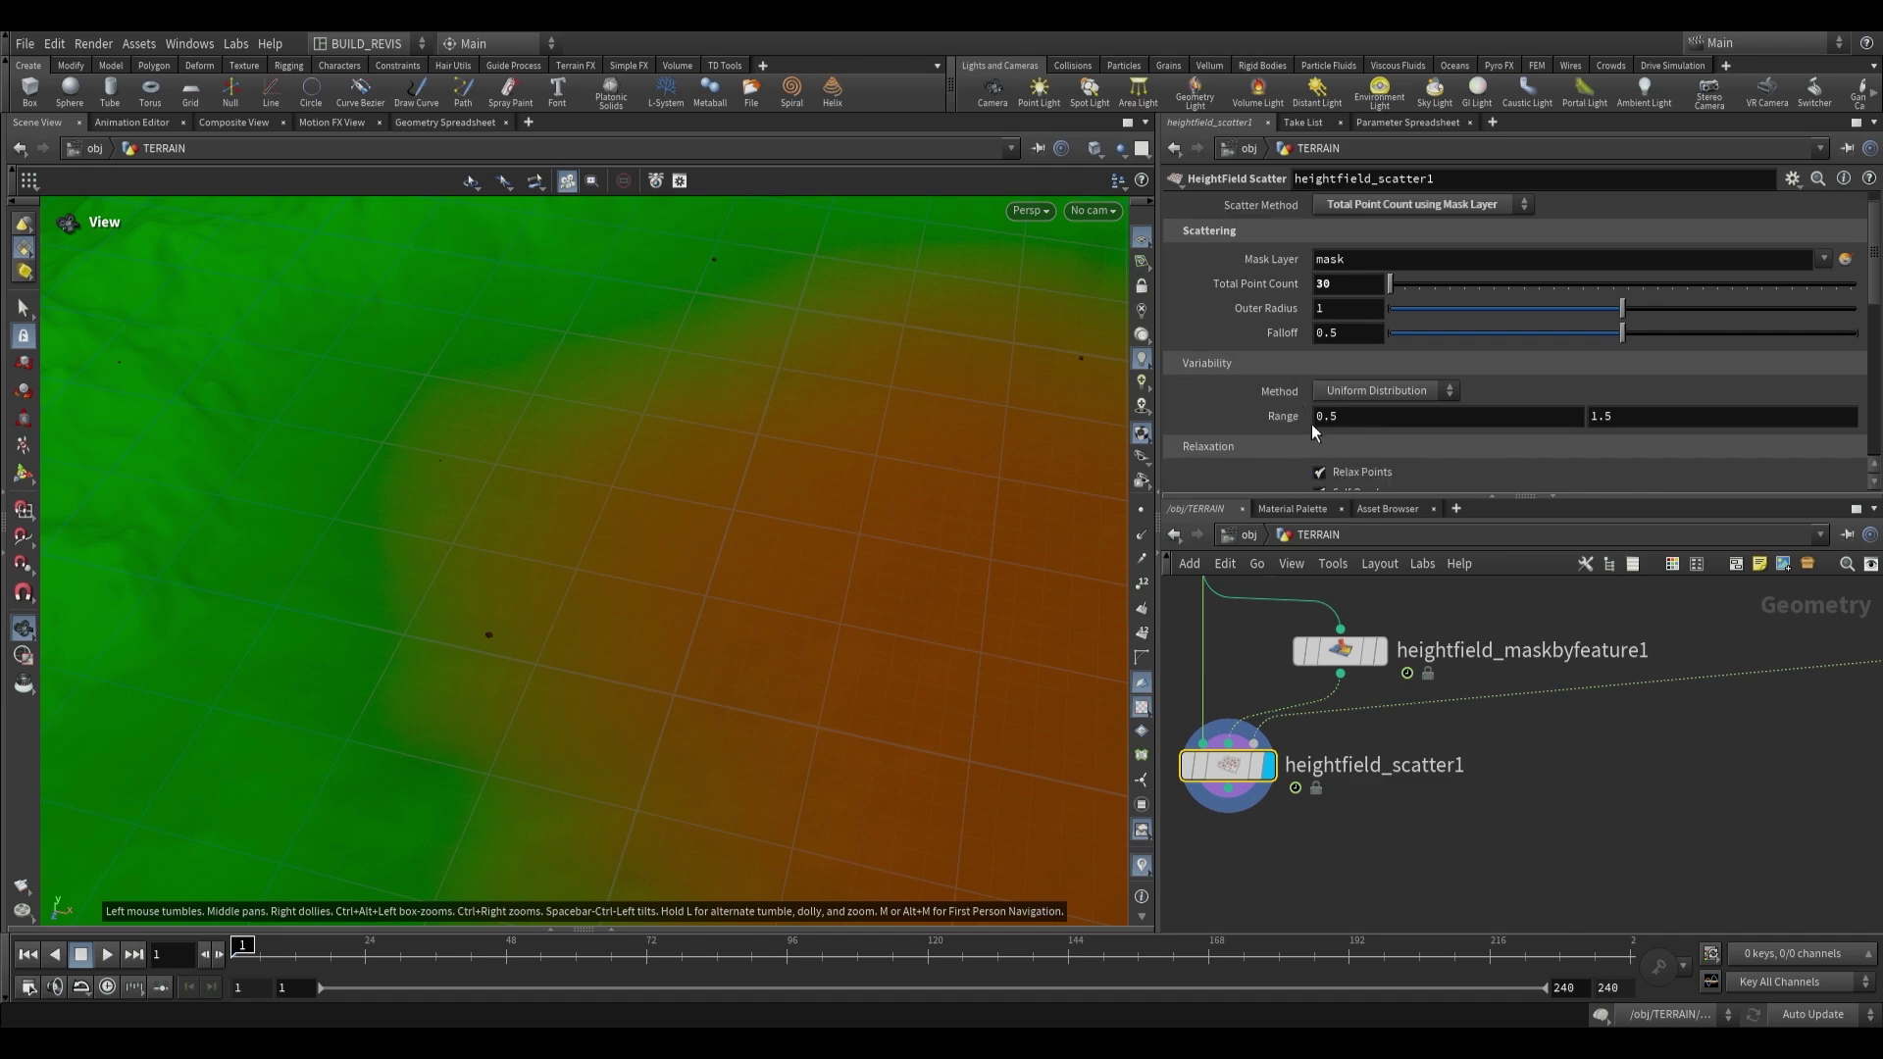
left_click_drag(769, 579, 707, 469)
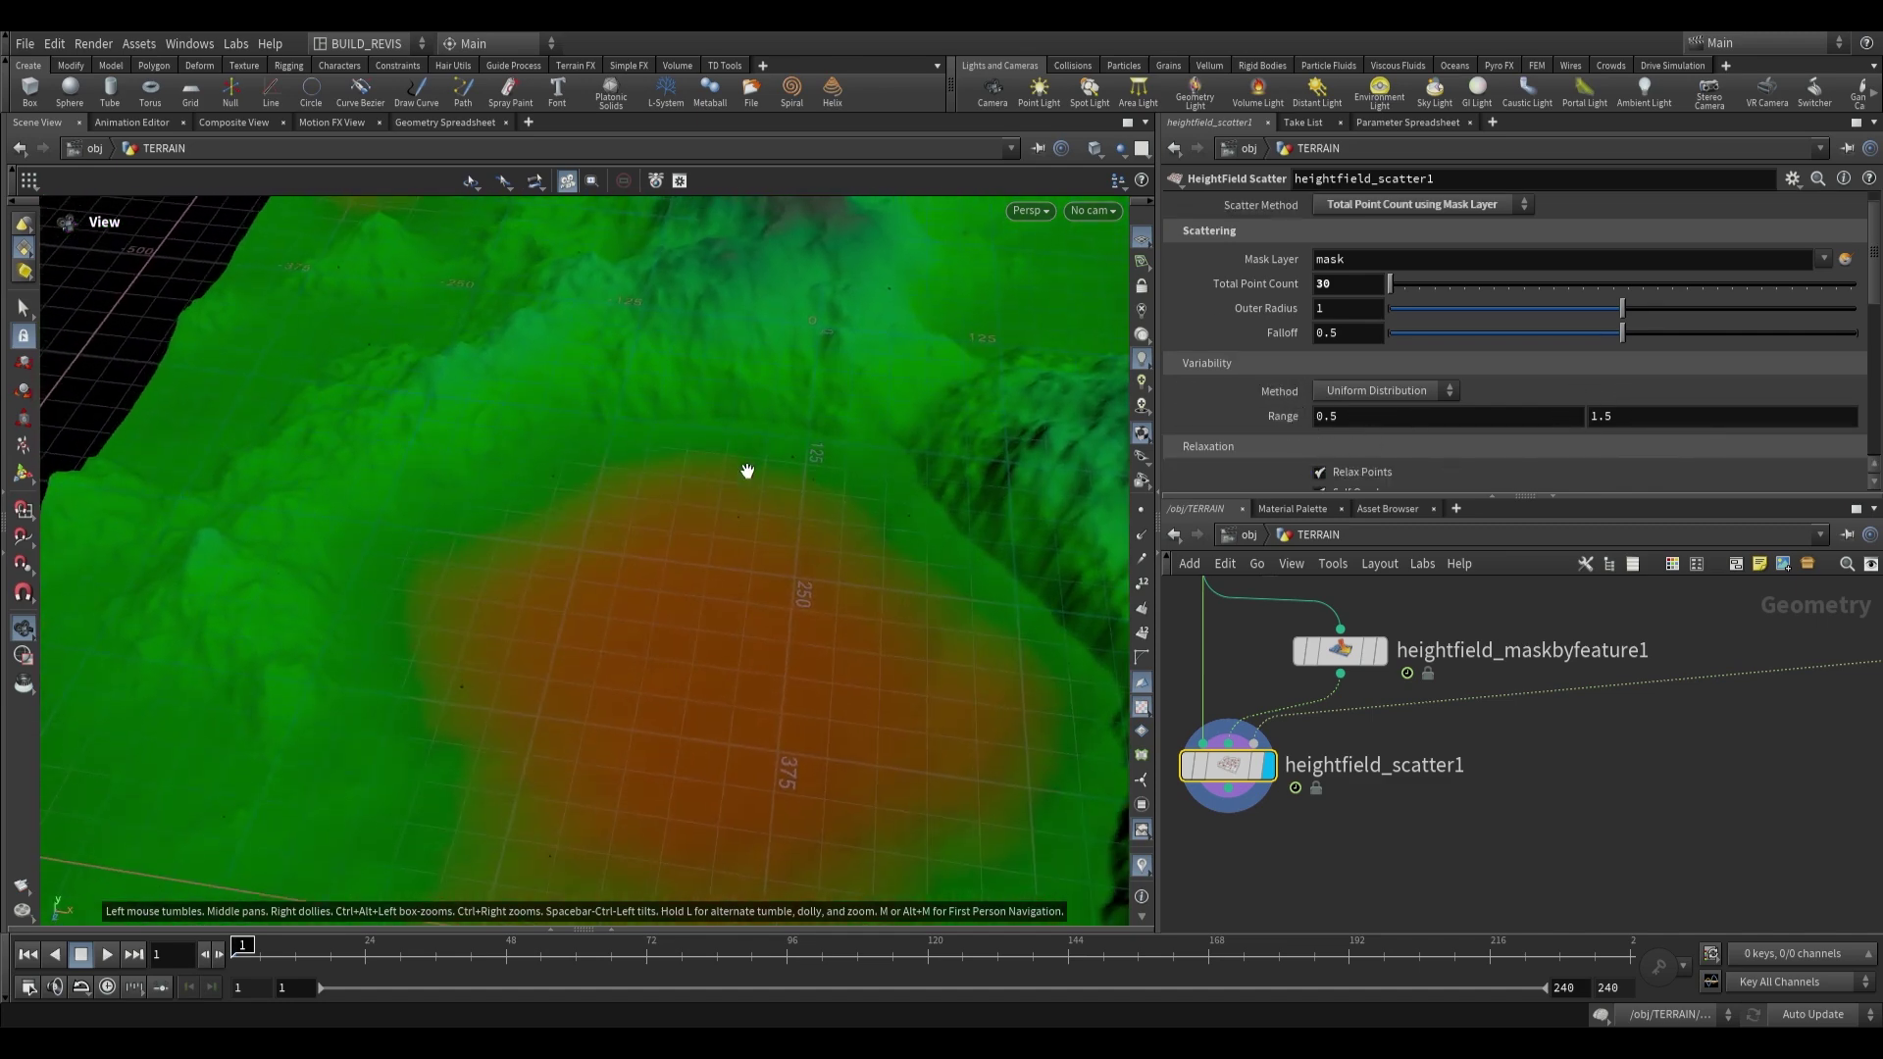
left_click_drag(1342, 415, 1309, 422)
left_click(1620, 425)
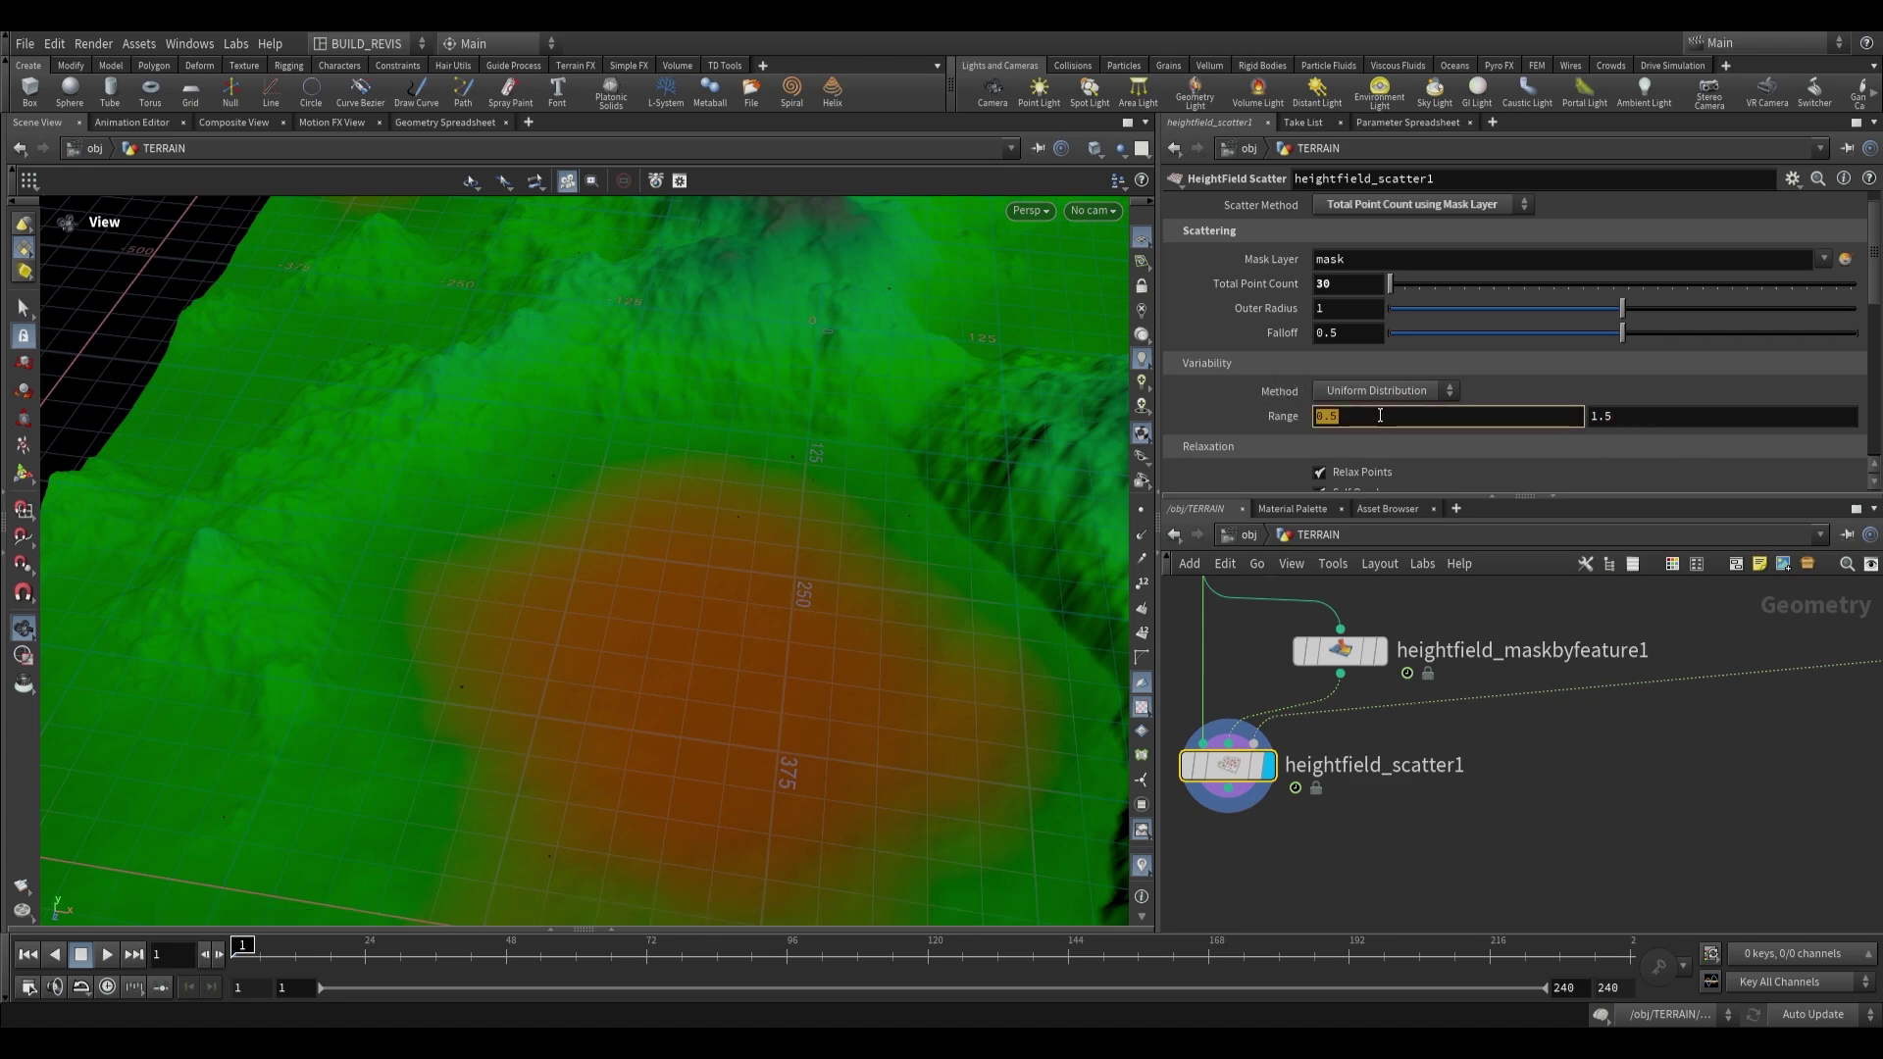
type("10")
key("Return")
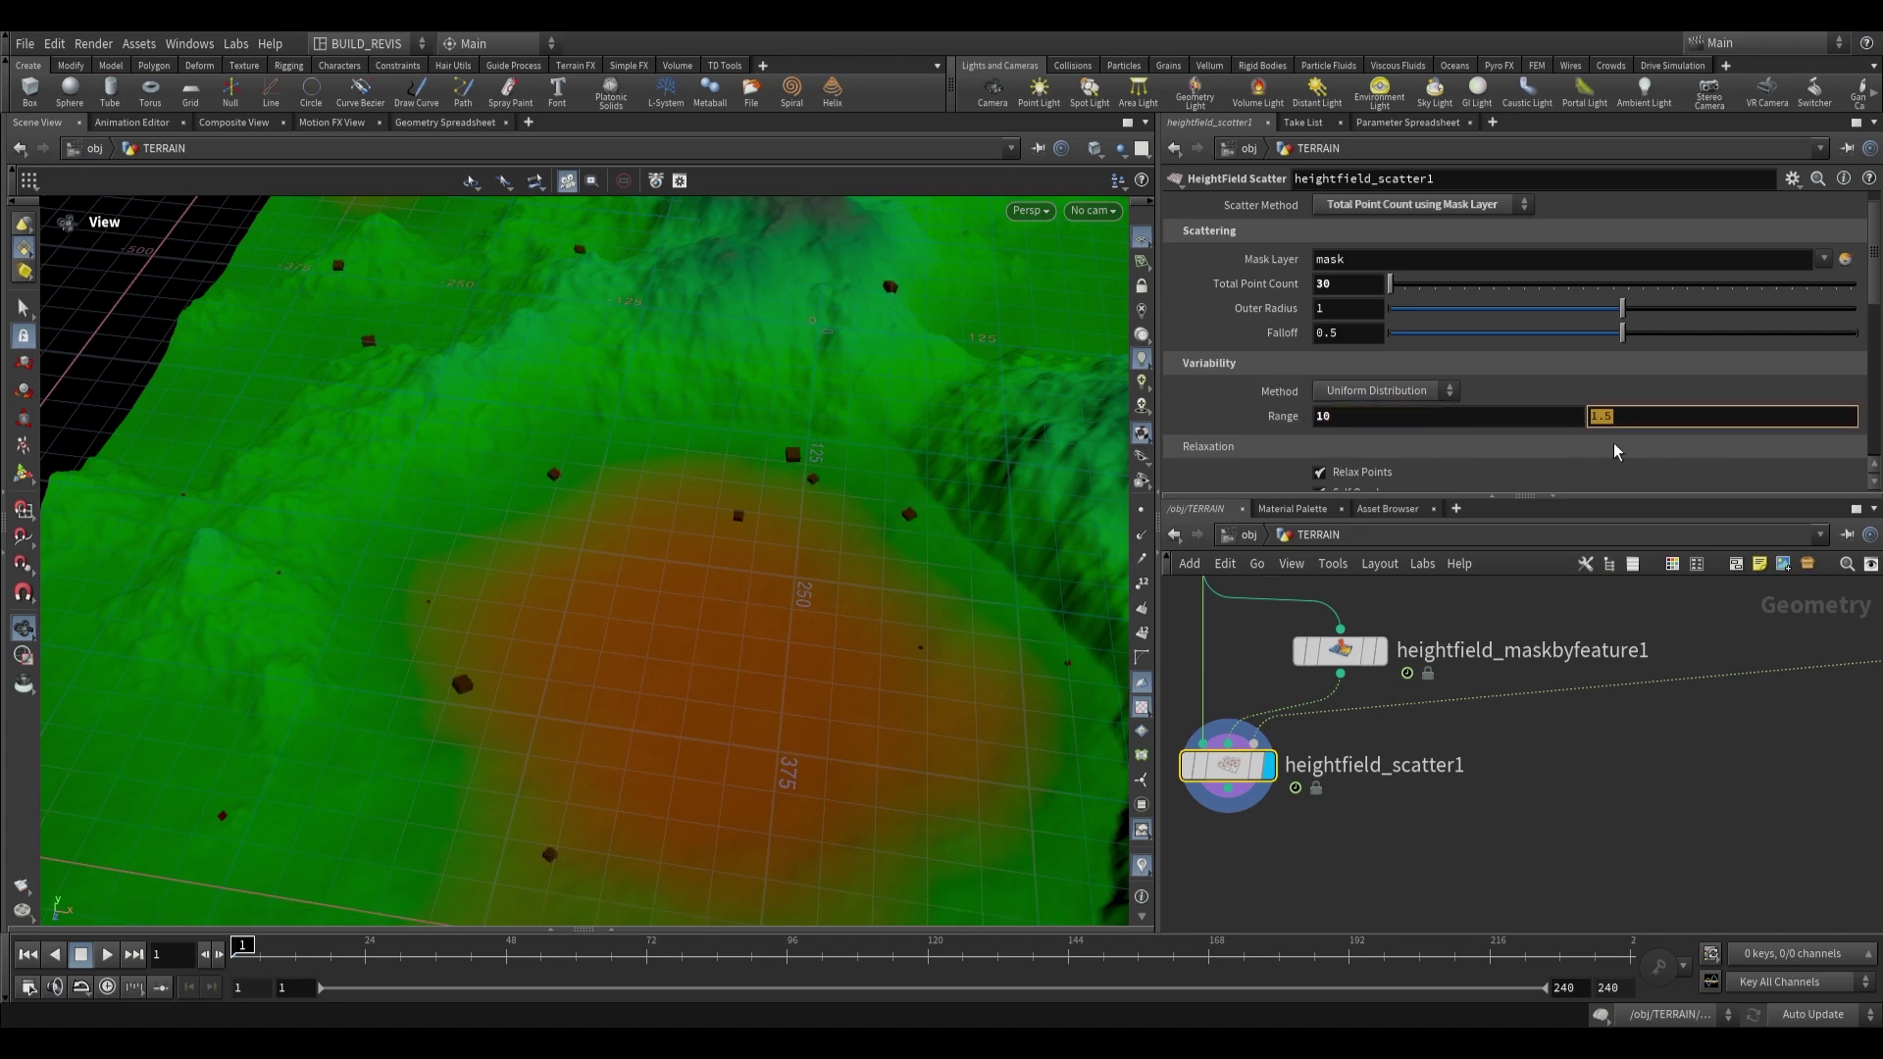
type("20")
key("Return")
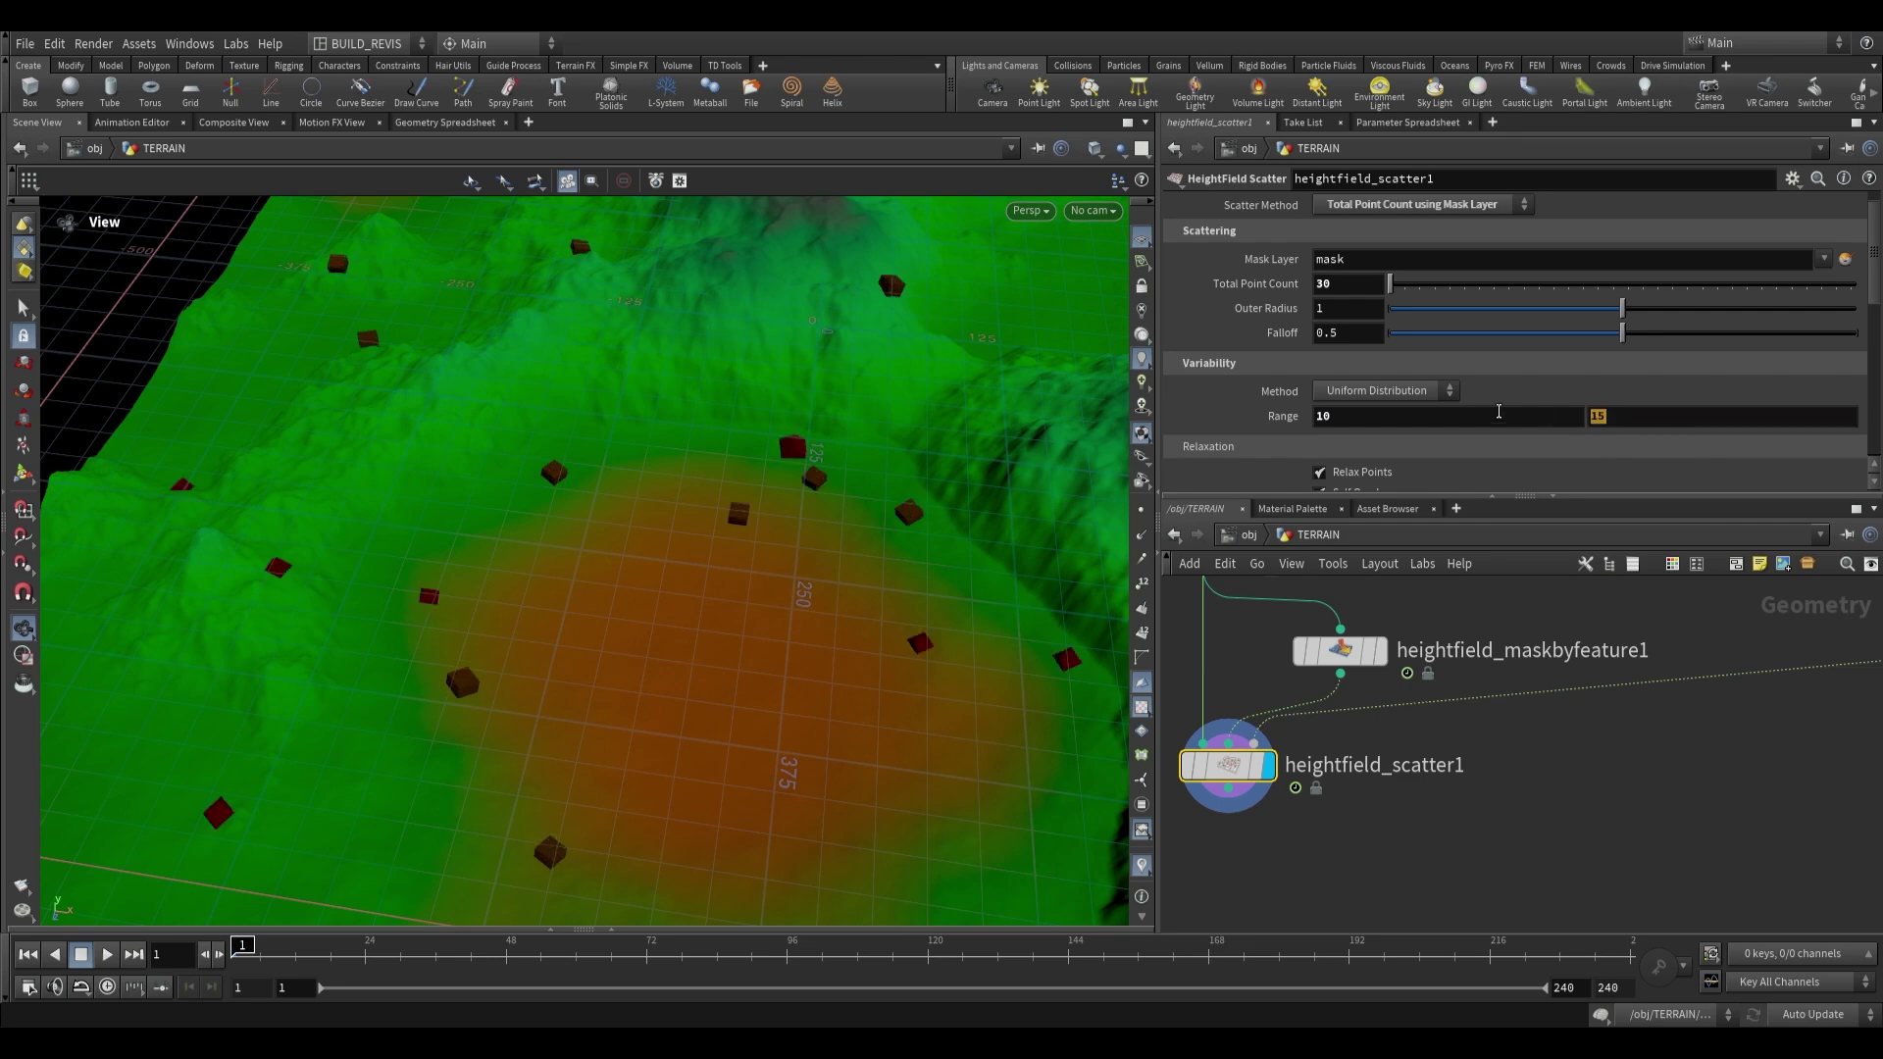
left_click_drag(785, 408, 794, 408)
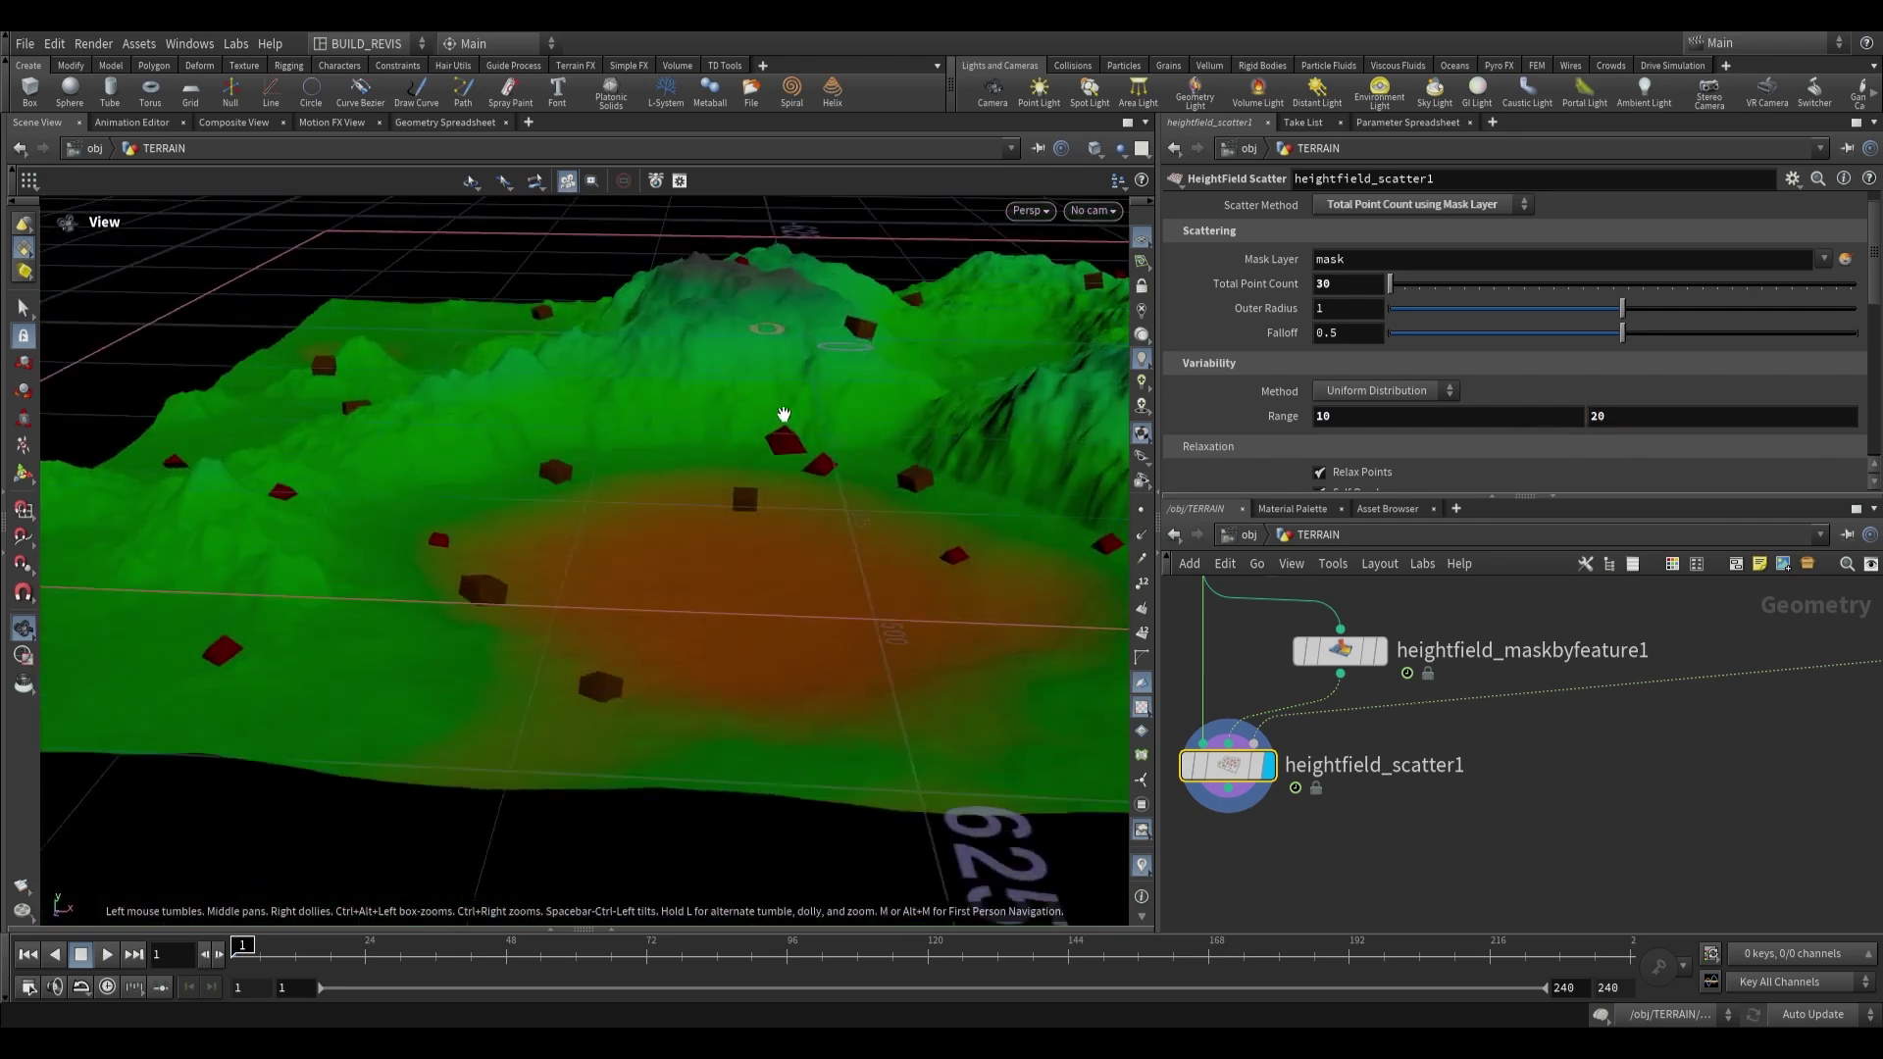
right_click_drag(795, 408, 563, 483)
left_click_drag(564, 484, 834, 538)
left_click_drag(543, 574, 710, 614)
Open the source network of the HOUSE object merge at its HOUSE_OUT node.
scroll(711, 614, "down", 4)
scroll(1791, 769, "down", 4)
middle_click_drag(1805, 716, 1596, 665)
scroll(1596, 665, "up", 3)
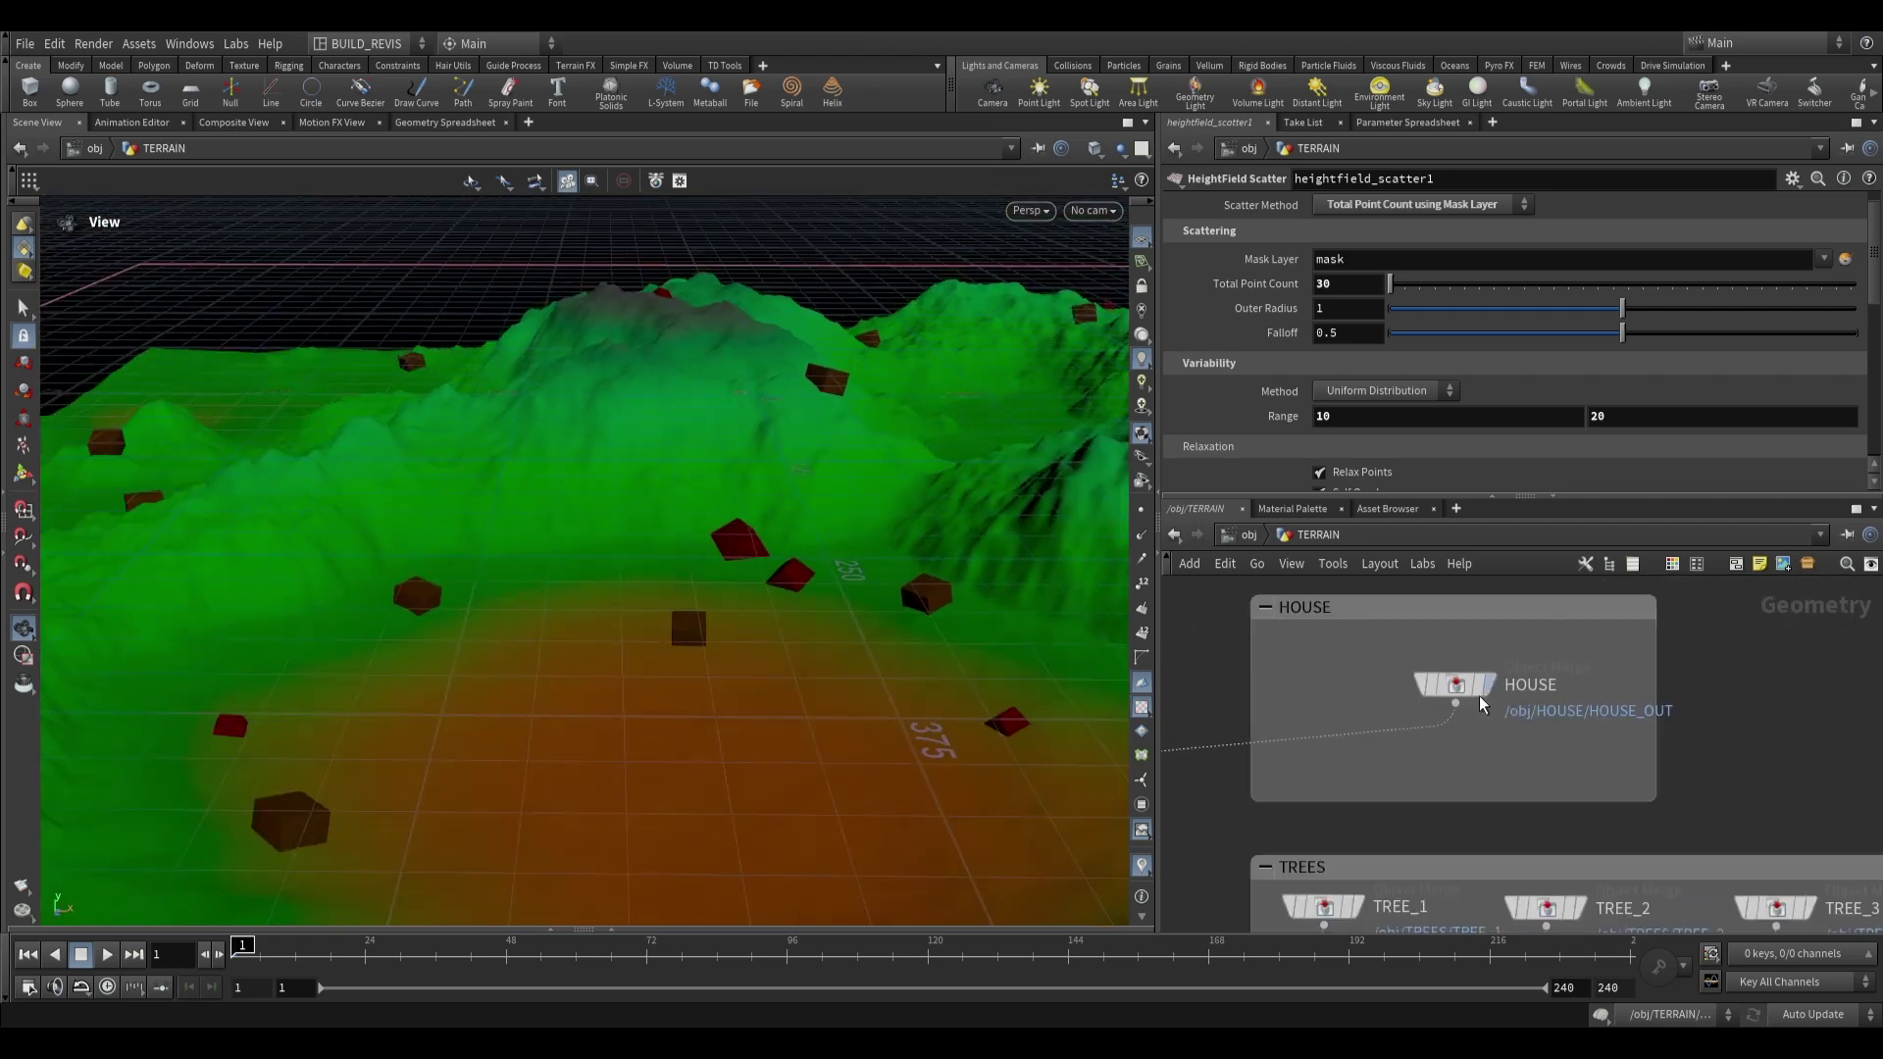
left_click(1459, 689)
left_click(1812, 256)
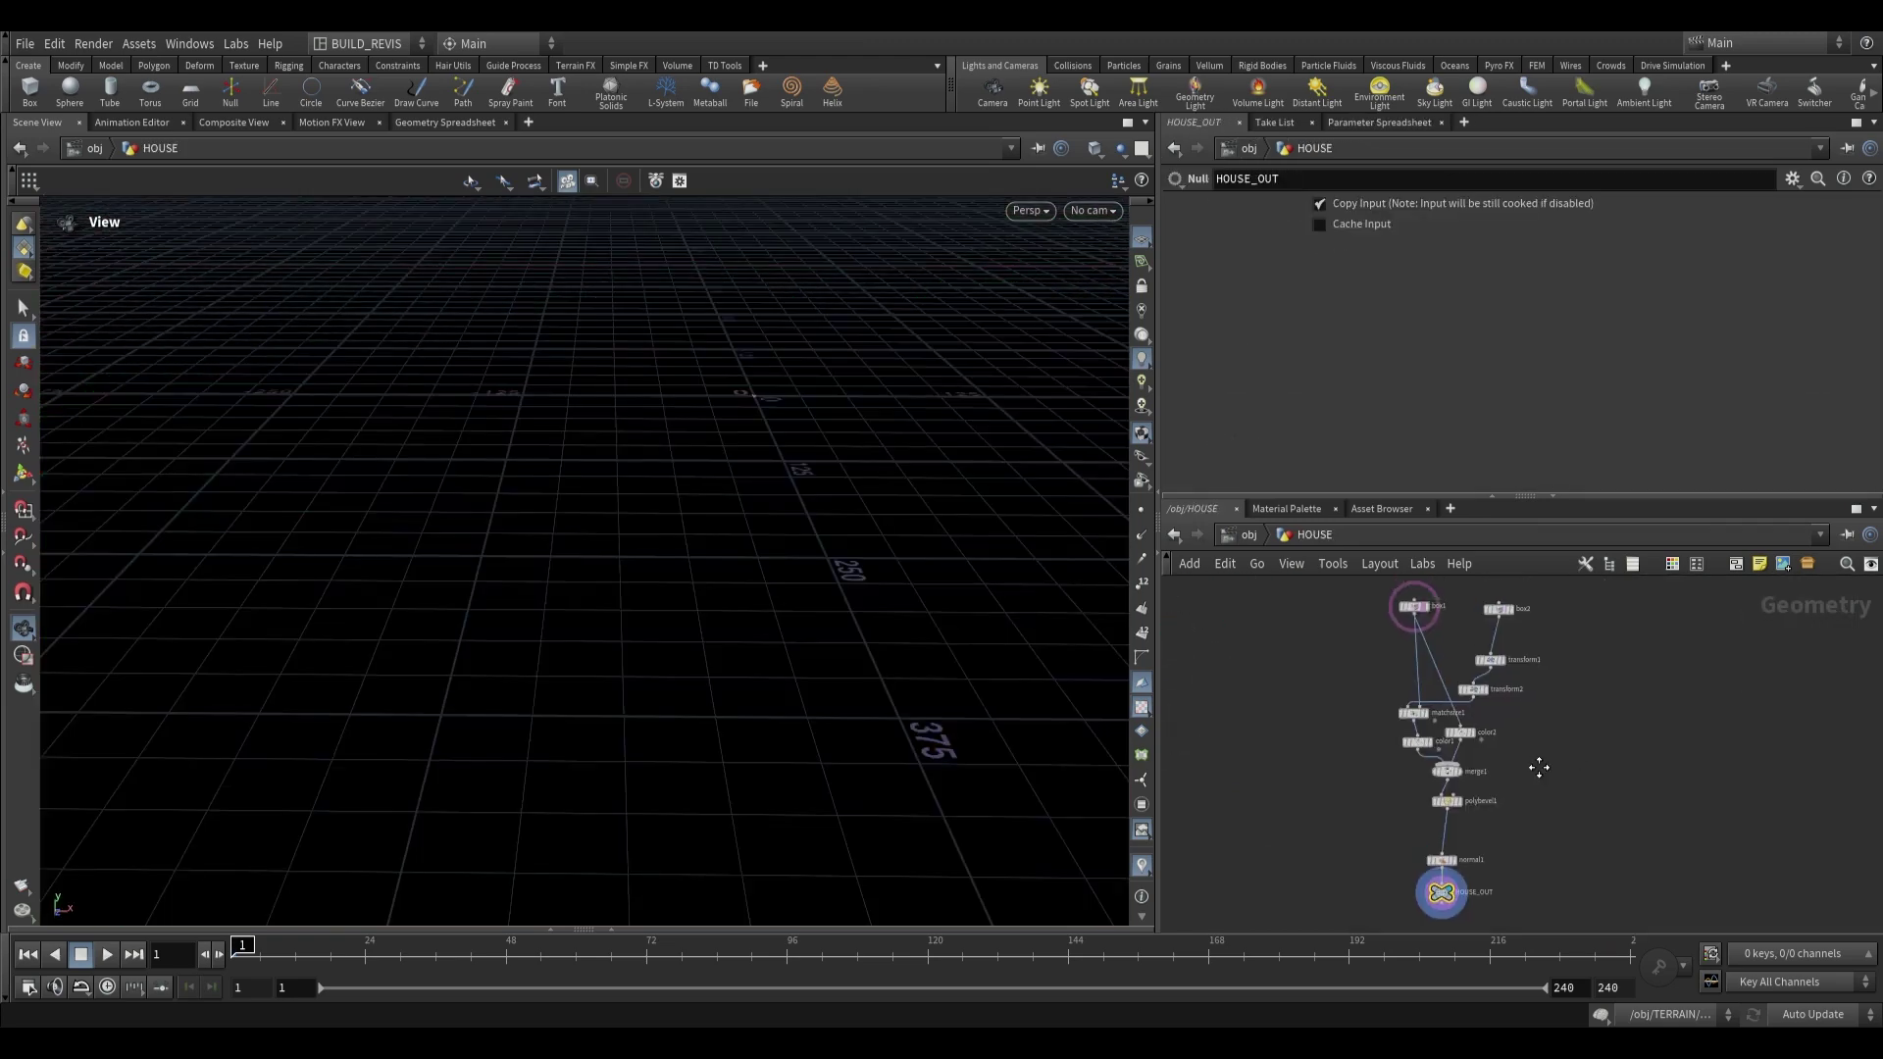
Examine the house's separate parts by displaying color1 for the roof and color2 for the body.
left_click(1428, 753)
key("f")
left_click_drag(694, 550, 650, 508)
middle_click_drag(1419, 715, 1423, 755)
left_click(1379, 727)
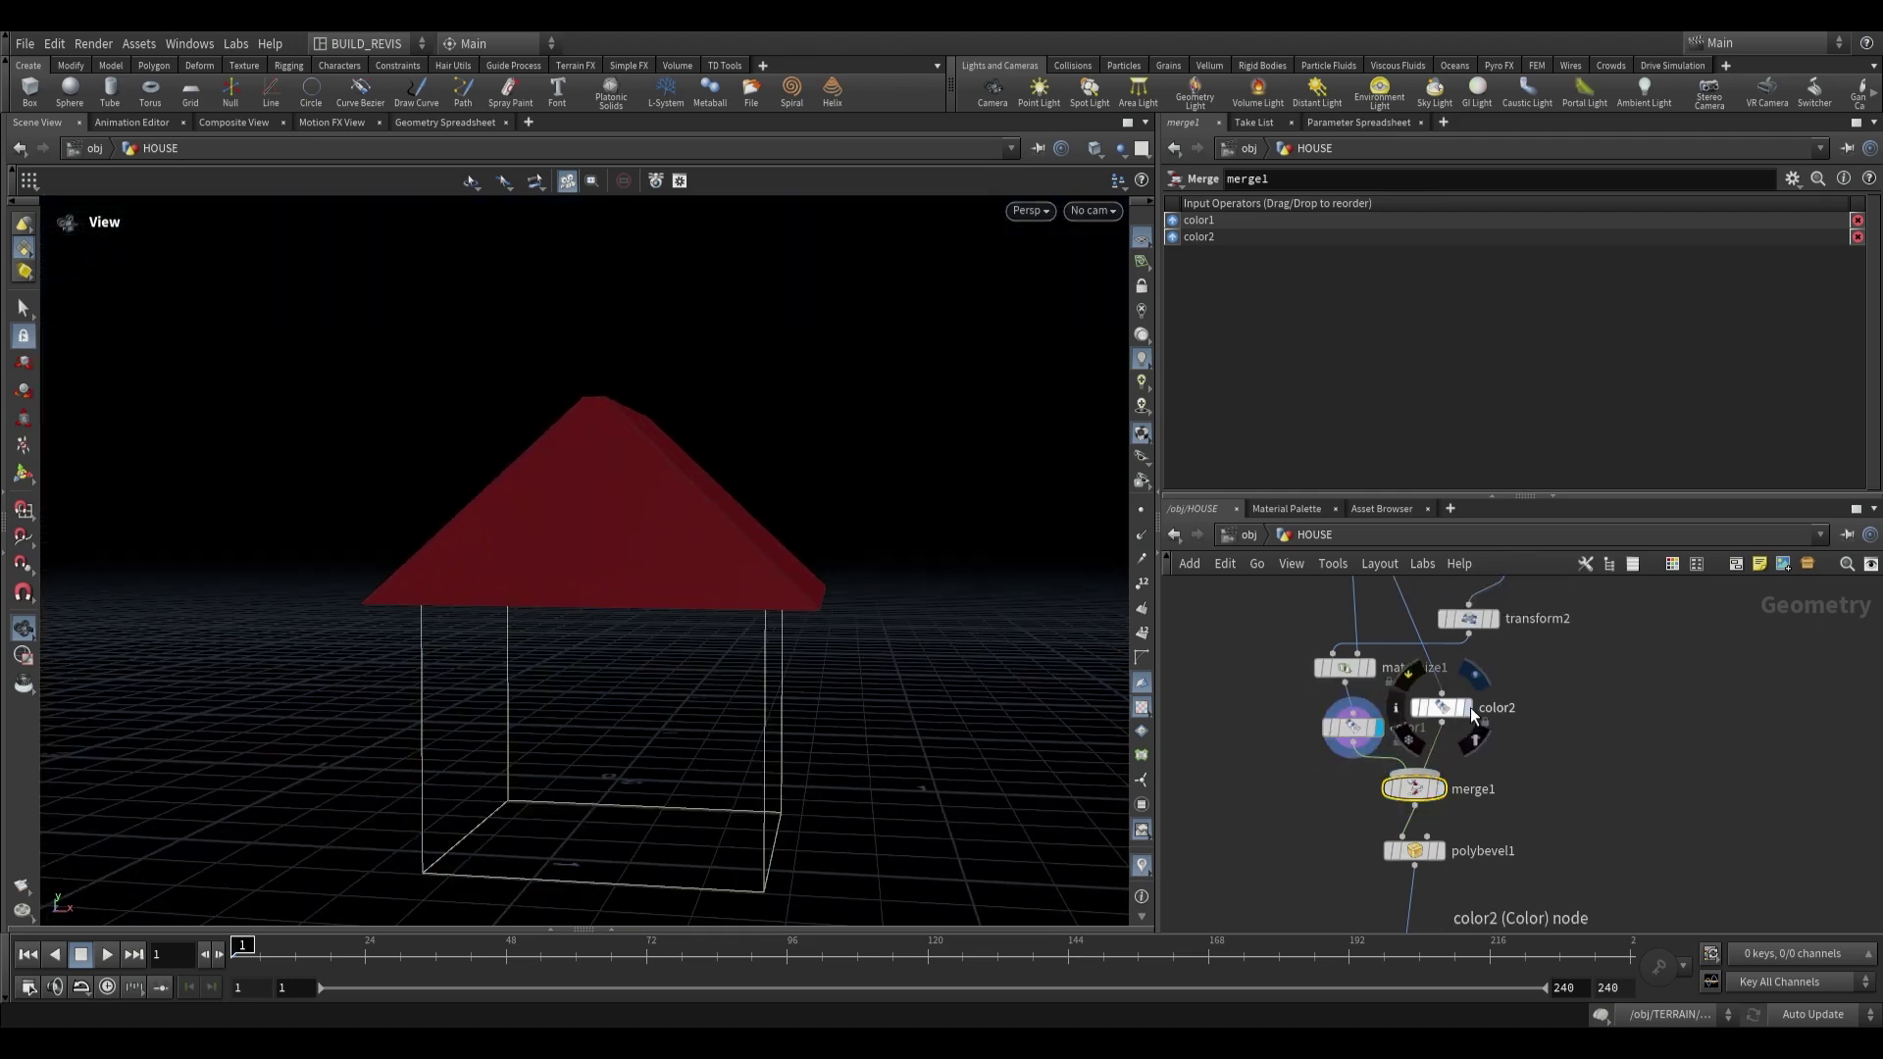
left_click(1470, 708)
left_click_drag(561, 636, 555, 677)
scroll(1509, 875, "down", 1)
middle_click_drag(1509, 875, 1496, 719)
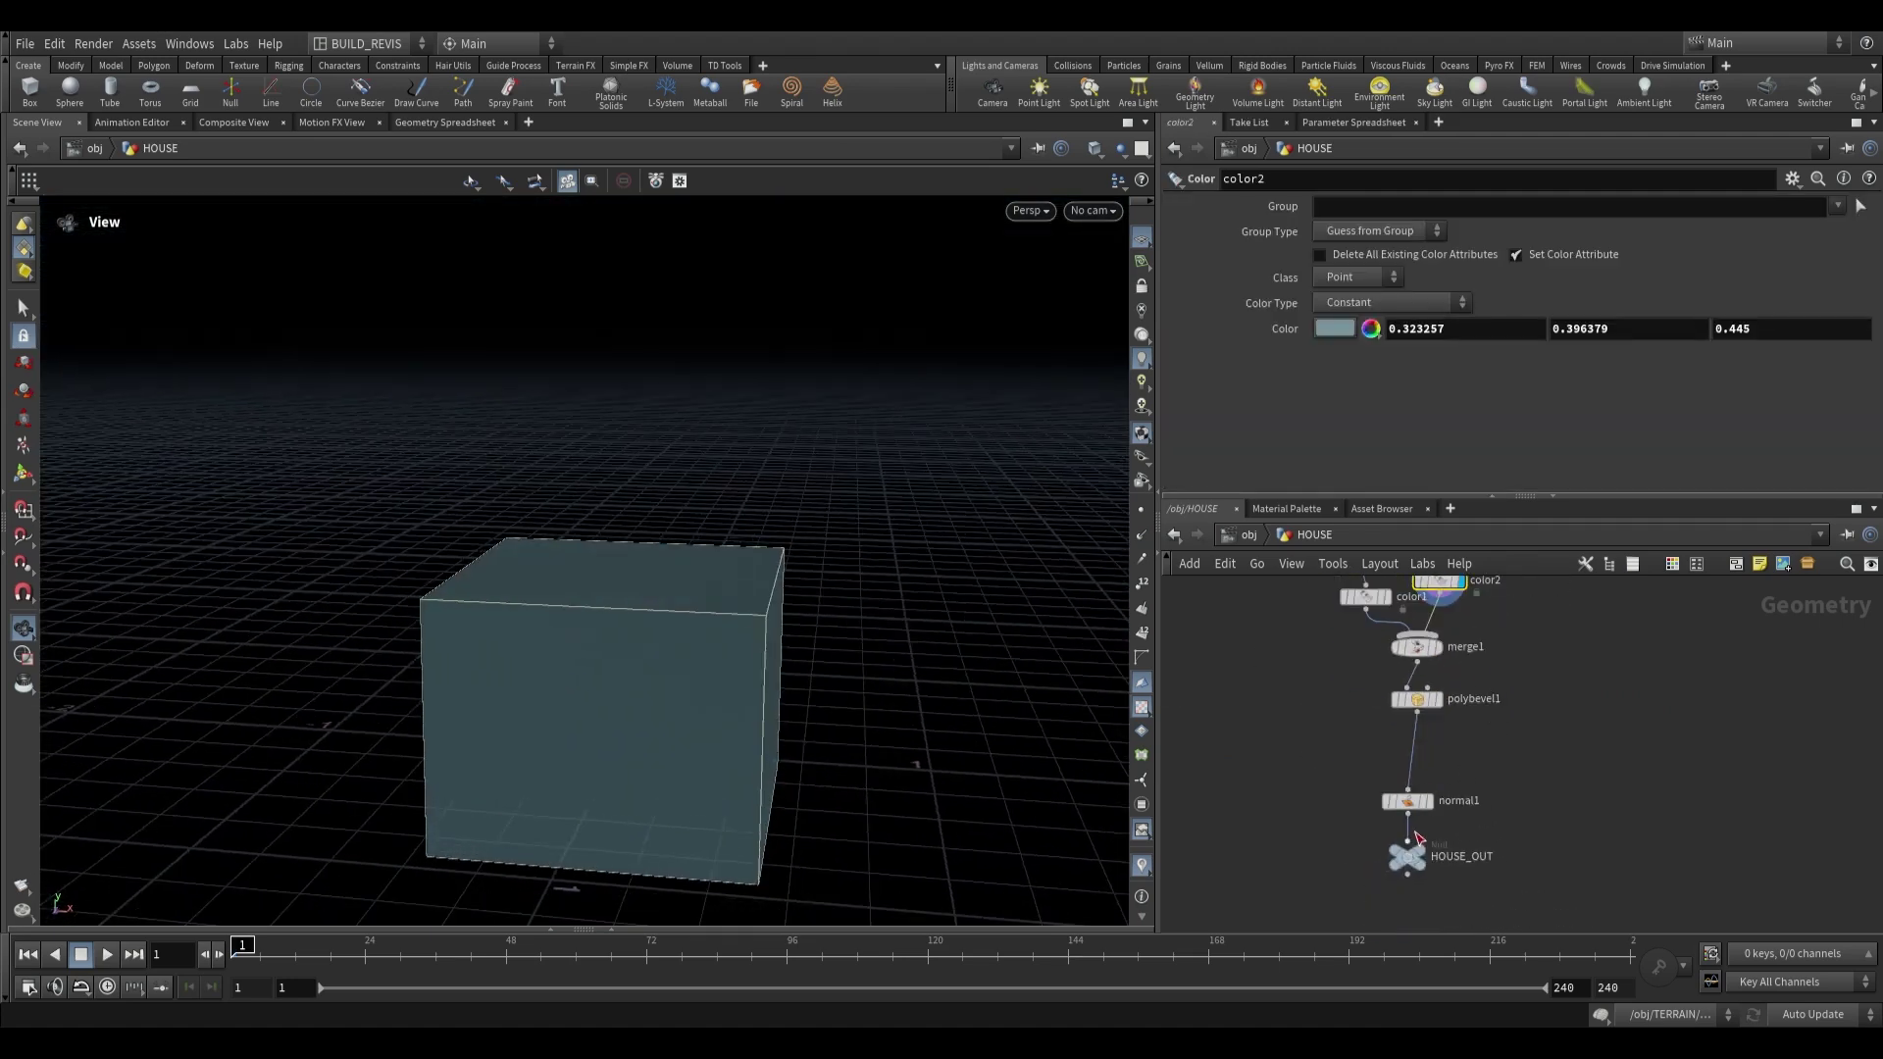
Display HOUSE_OUT again and move the normal1 node closer beneath polybevel1.
left_click(1432, 836)
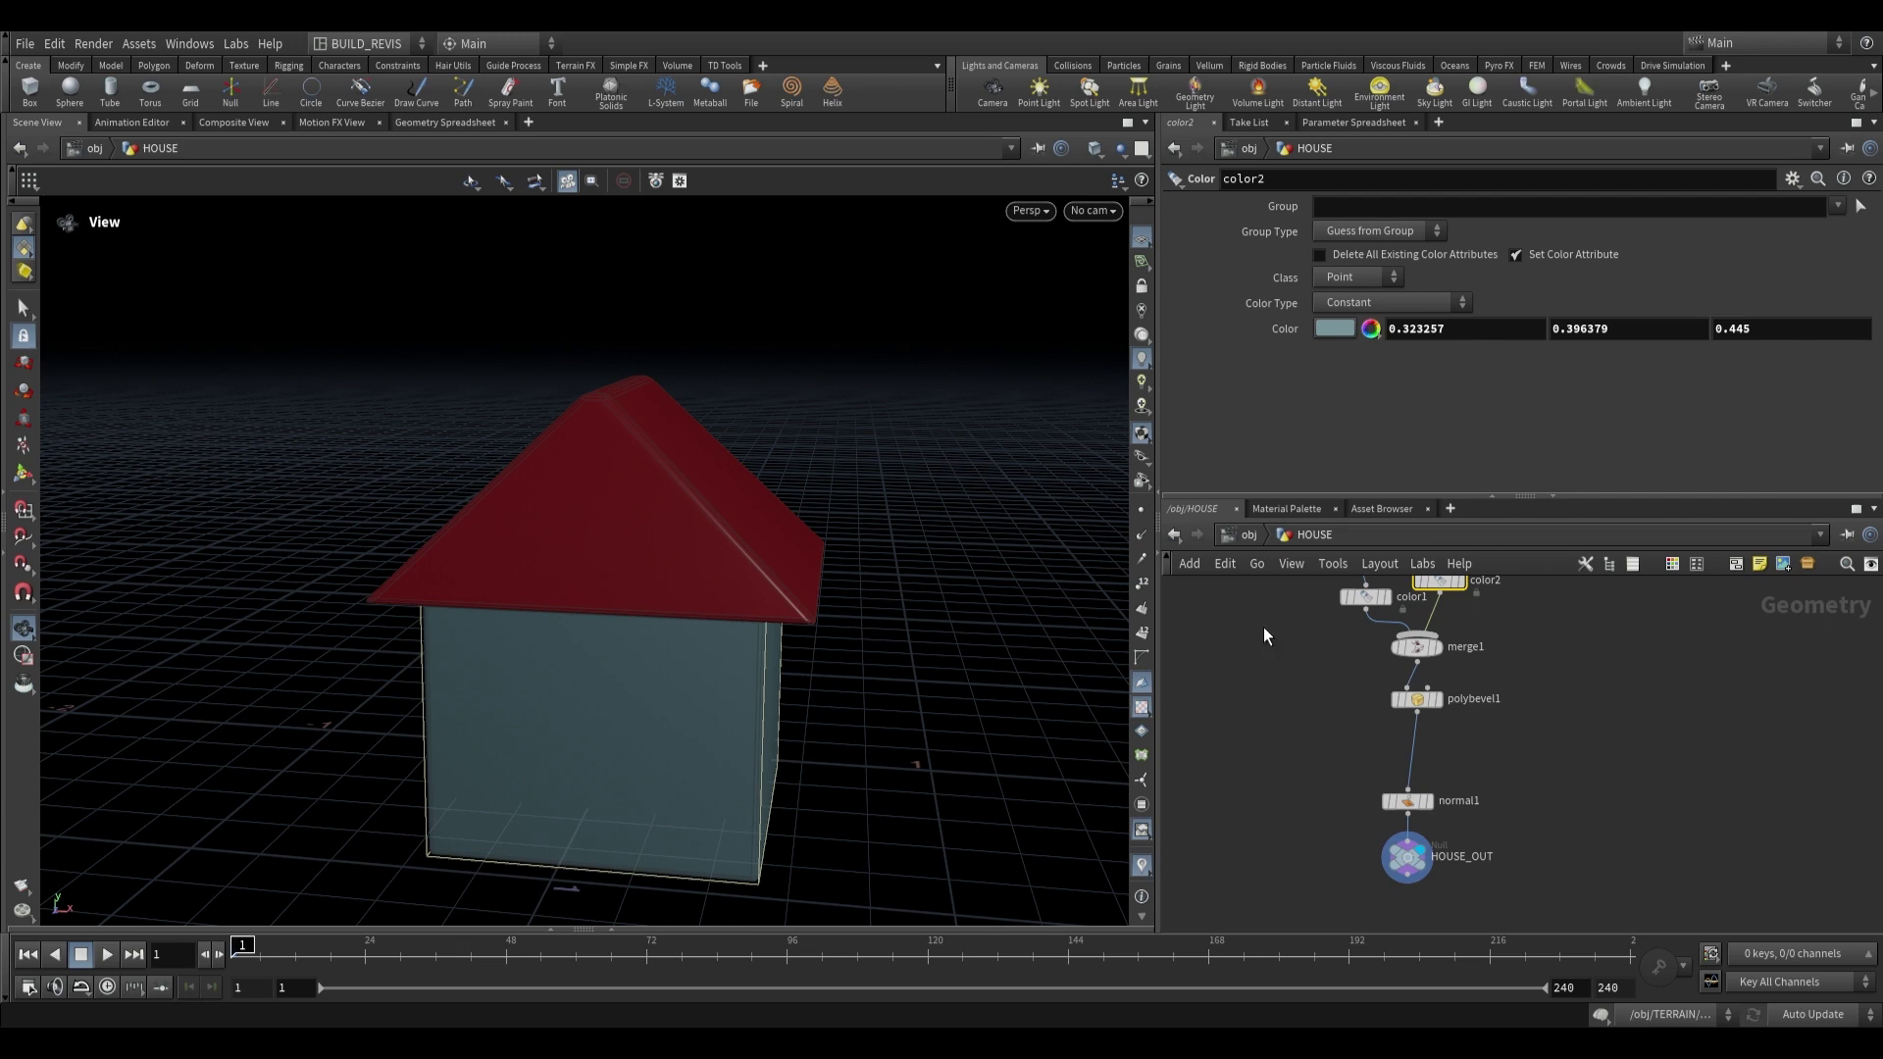
left_click_drag(1416, 762, 1431, 764)
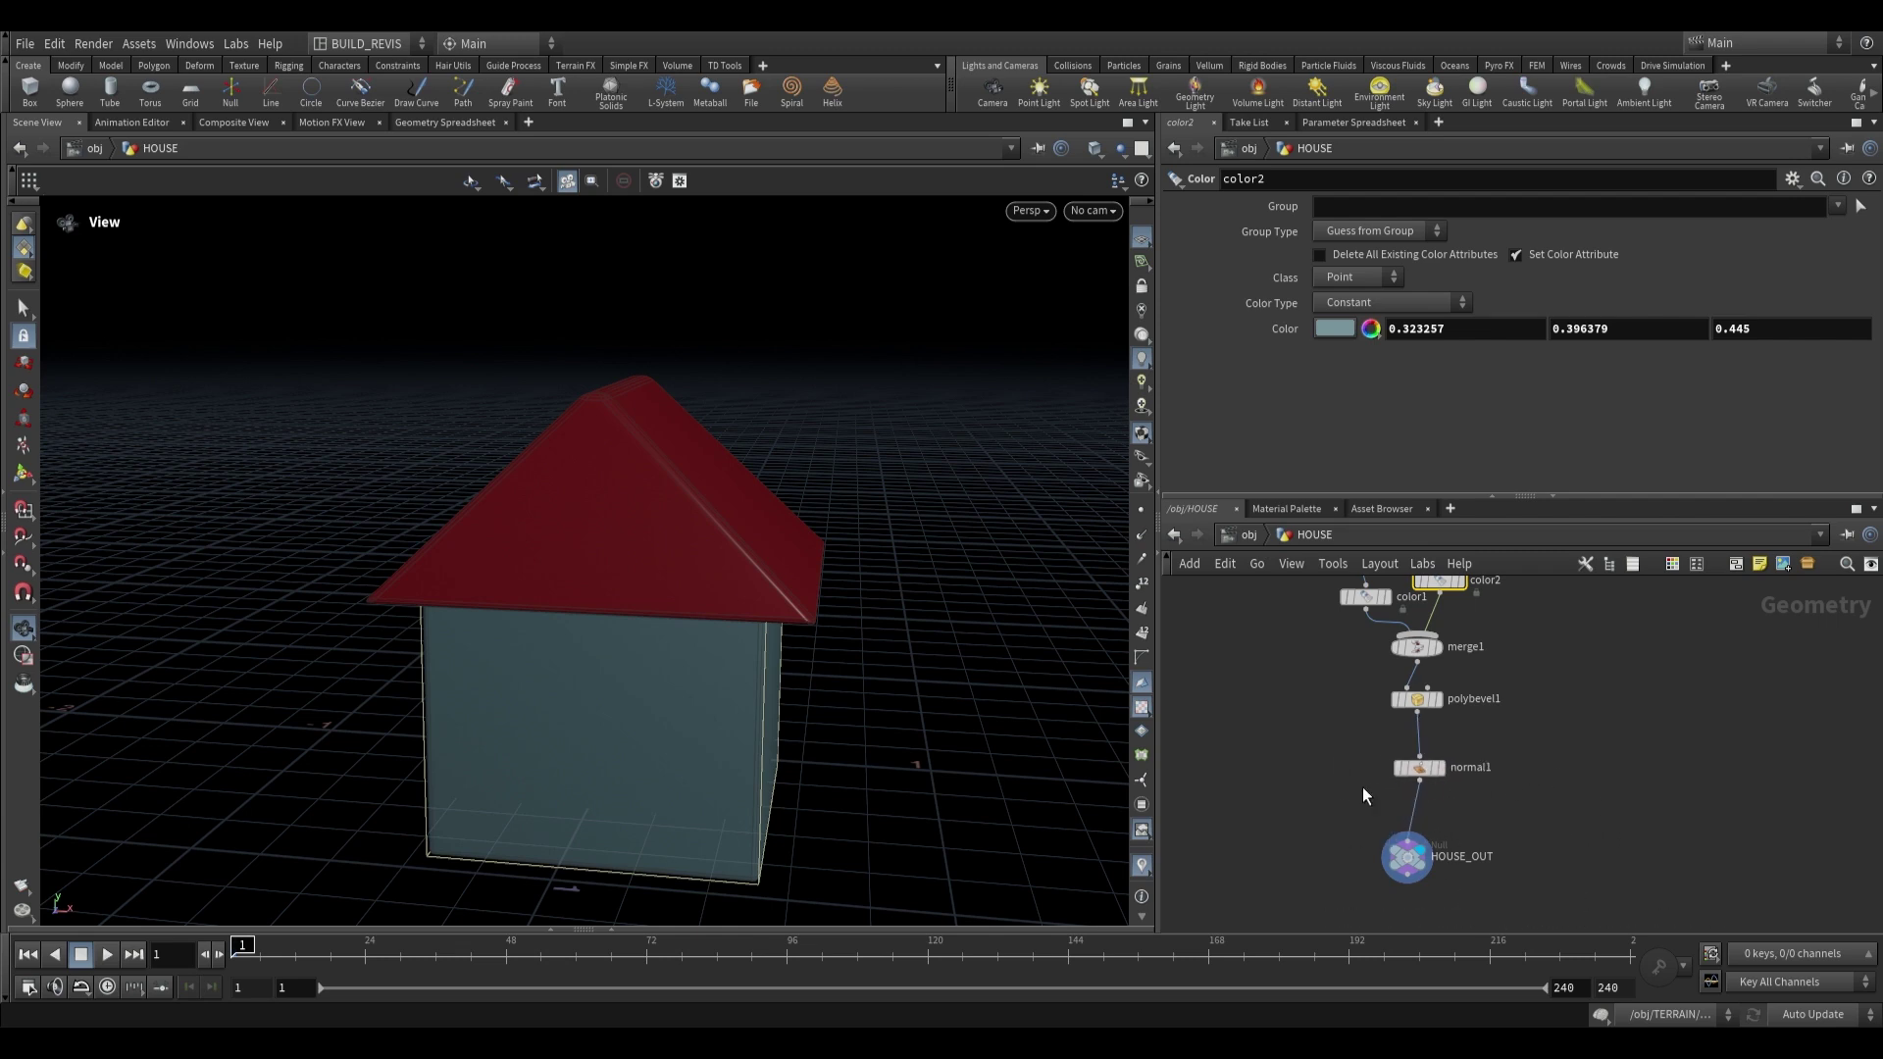
Return to the TERRAIN network, set Define Pieces on heightfield_scatter1 to Single Piece, and frame the scattered houses.
left_click(1250, 539)
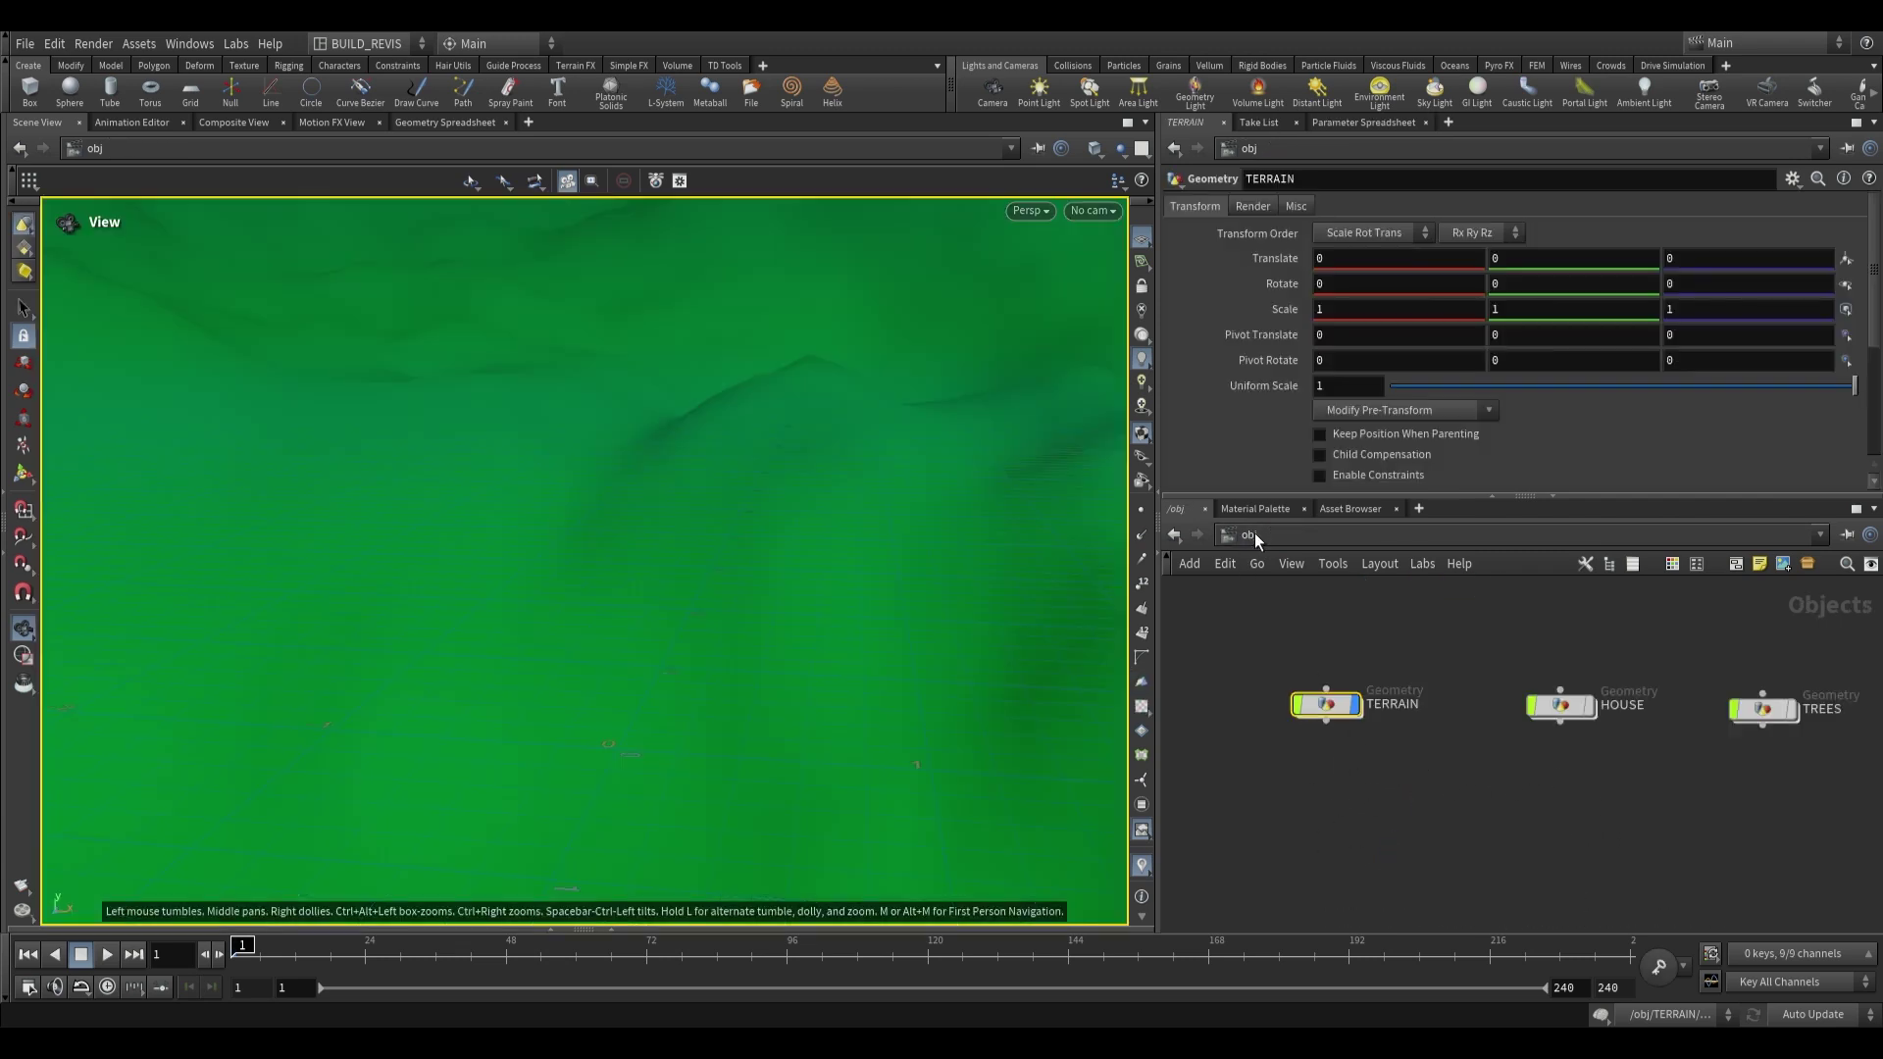
double_click(1333, 706)
middle_click_drag(1374, 740, 1476, 745)
scroll(1432, 722, "up", 5)
left_click(1427, 722)
scroll(1274, 361, "down", 3)
scroll(1275, 366, "down", 2)
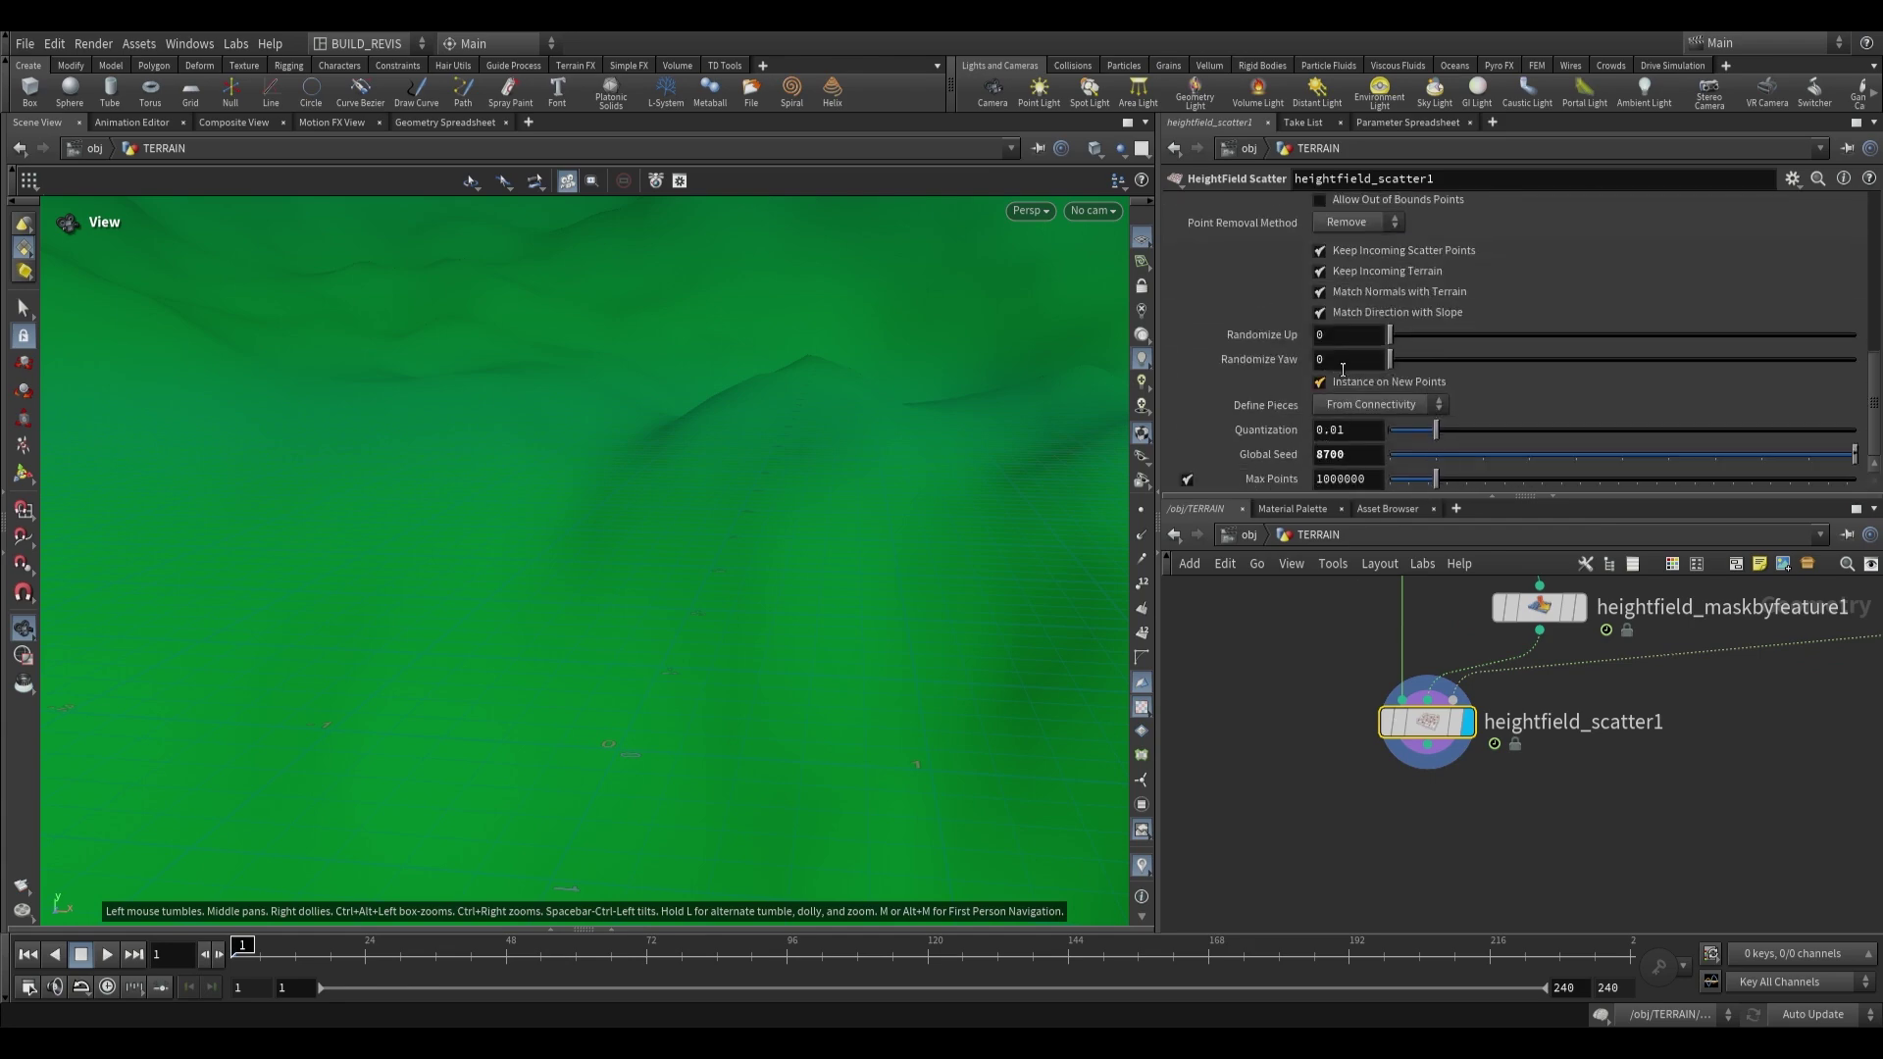
left_click(1371, 405)
left_click(1357, 449)
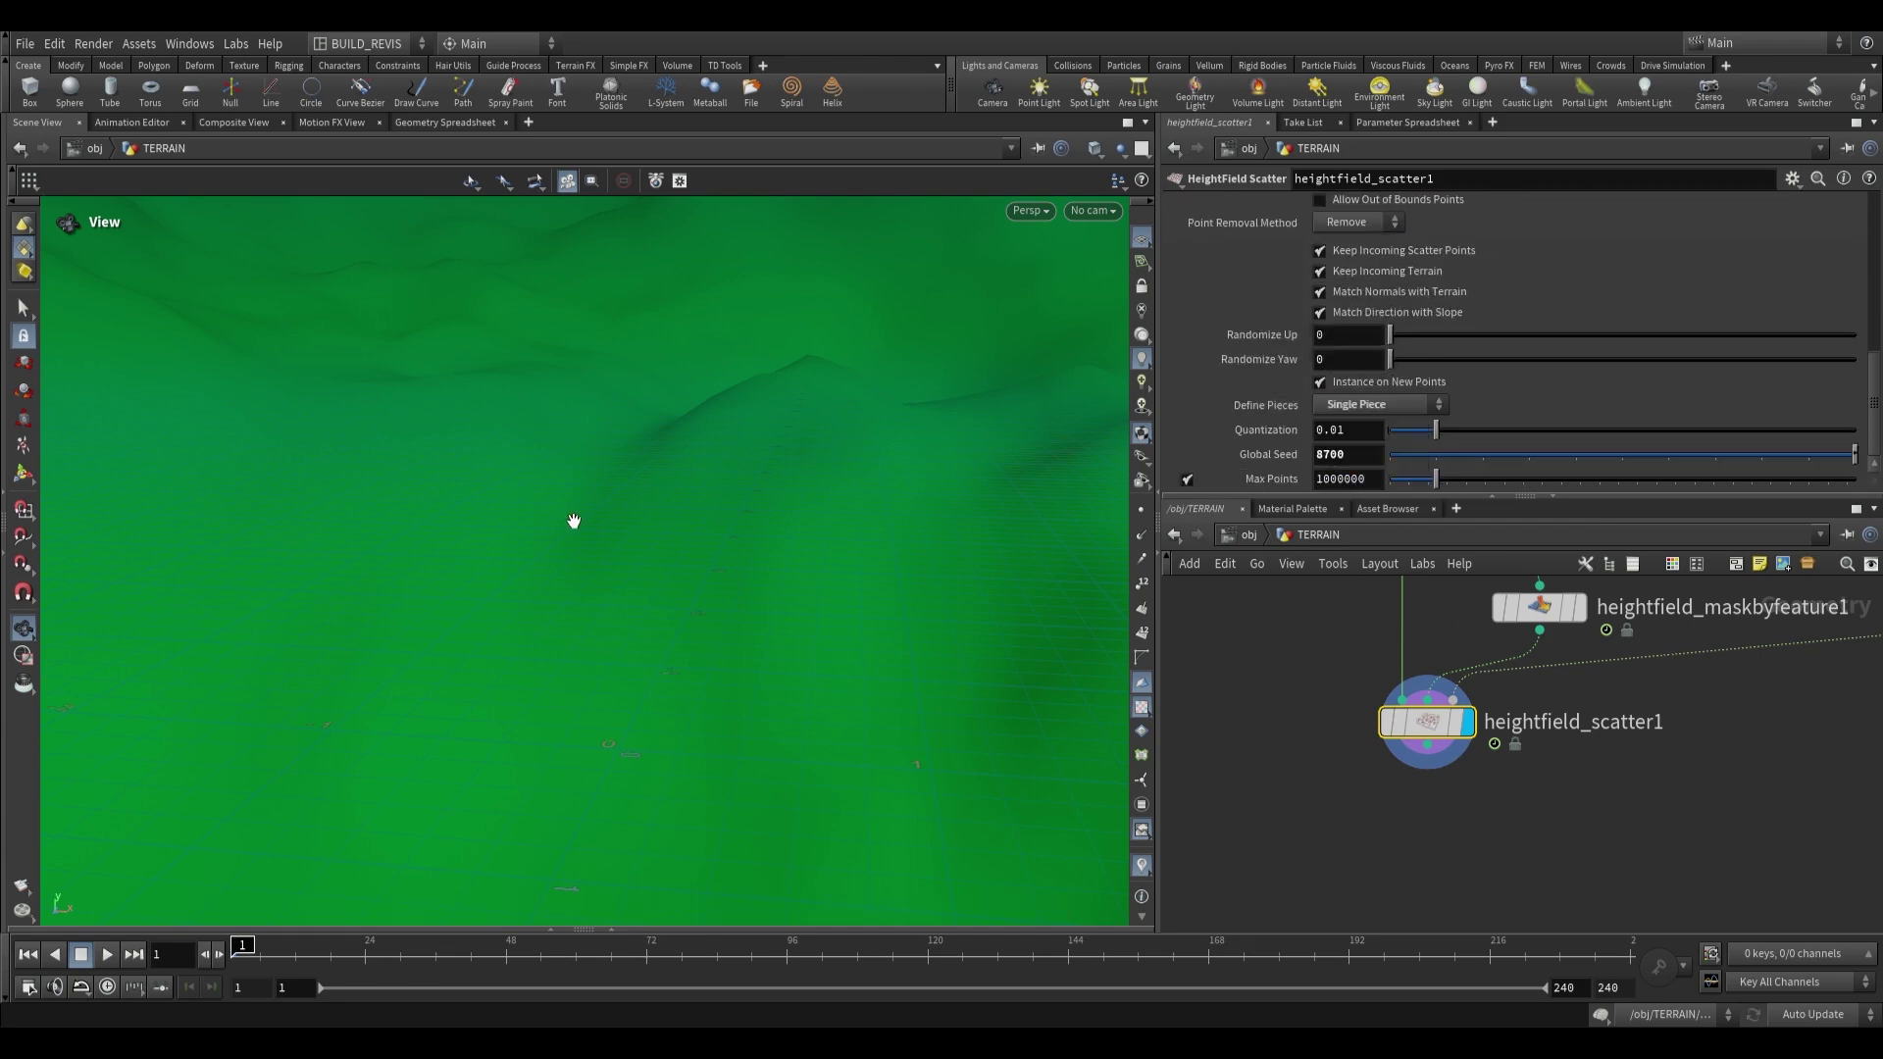
key("f")
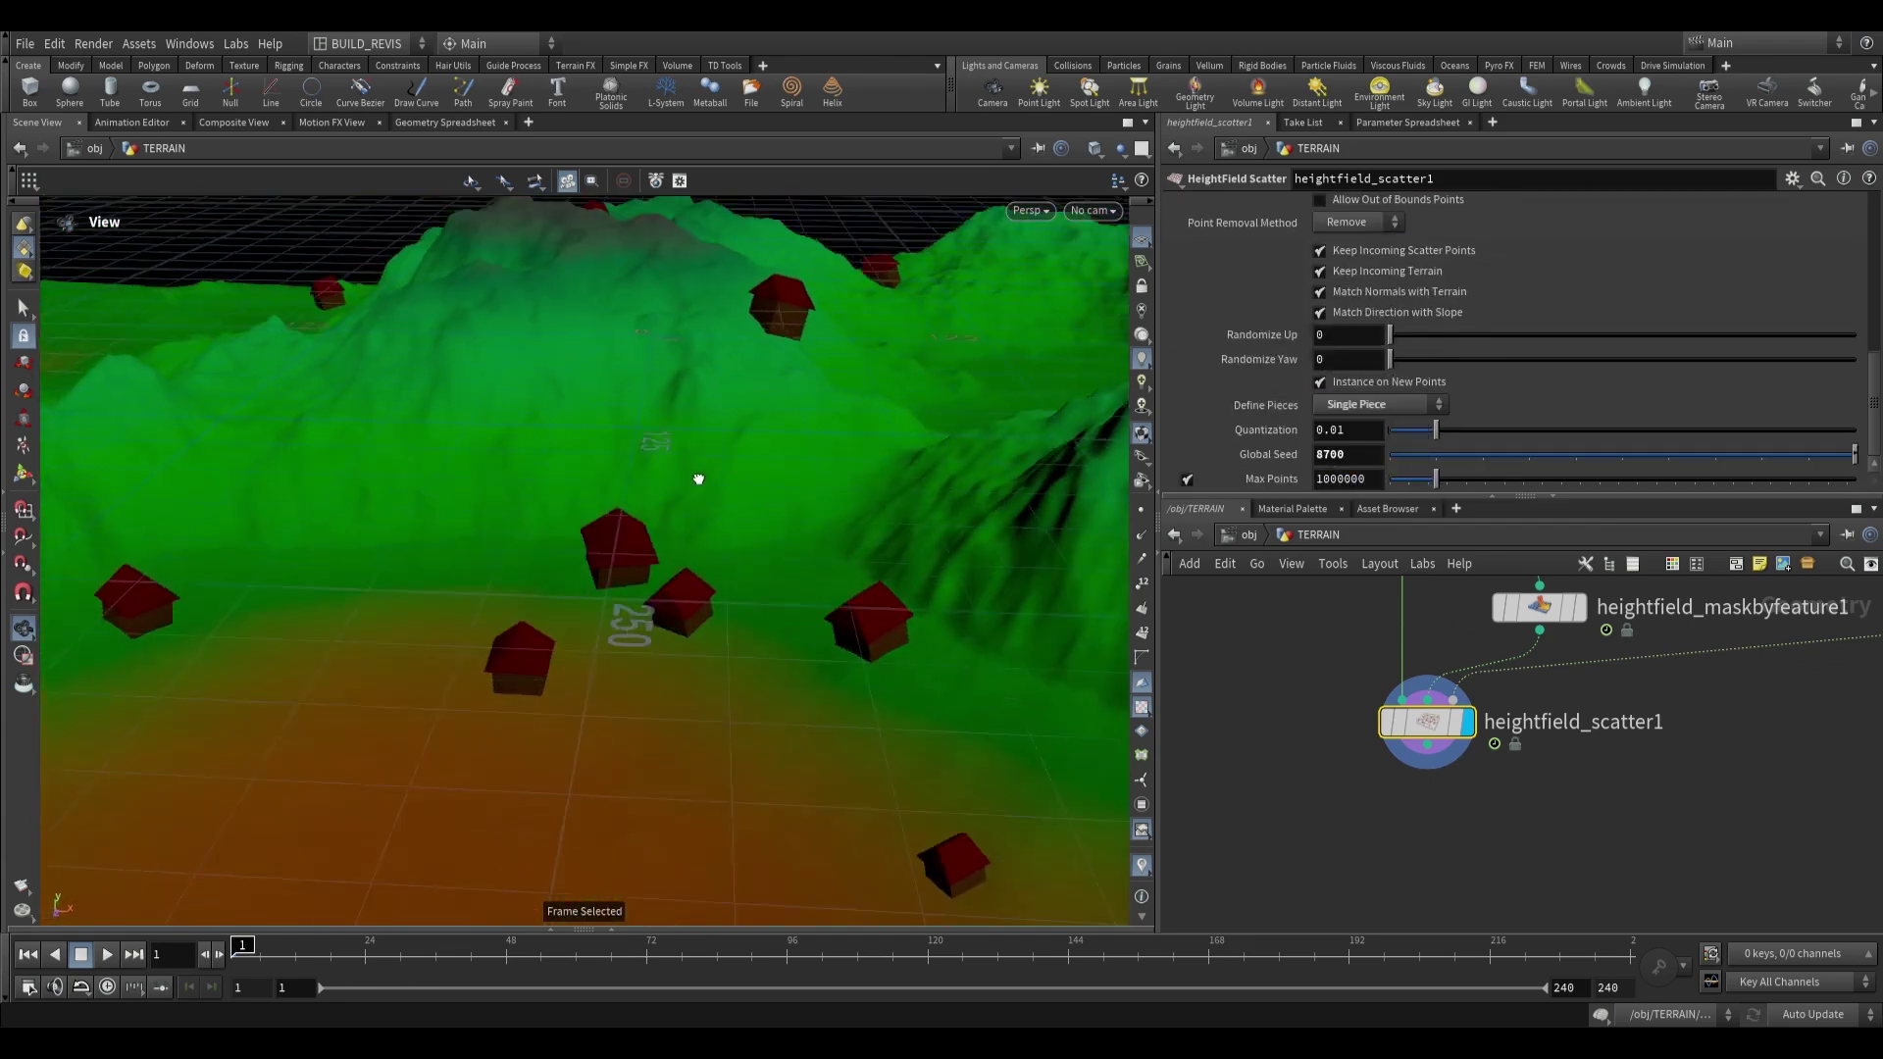
left_click_drag(586, 572, 601, 513)
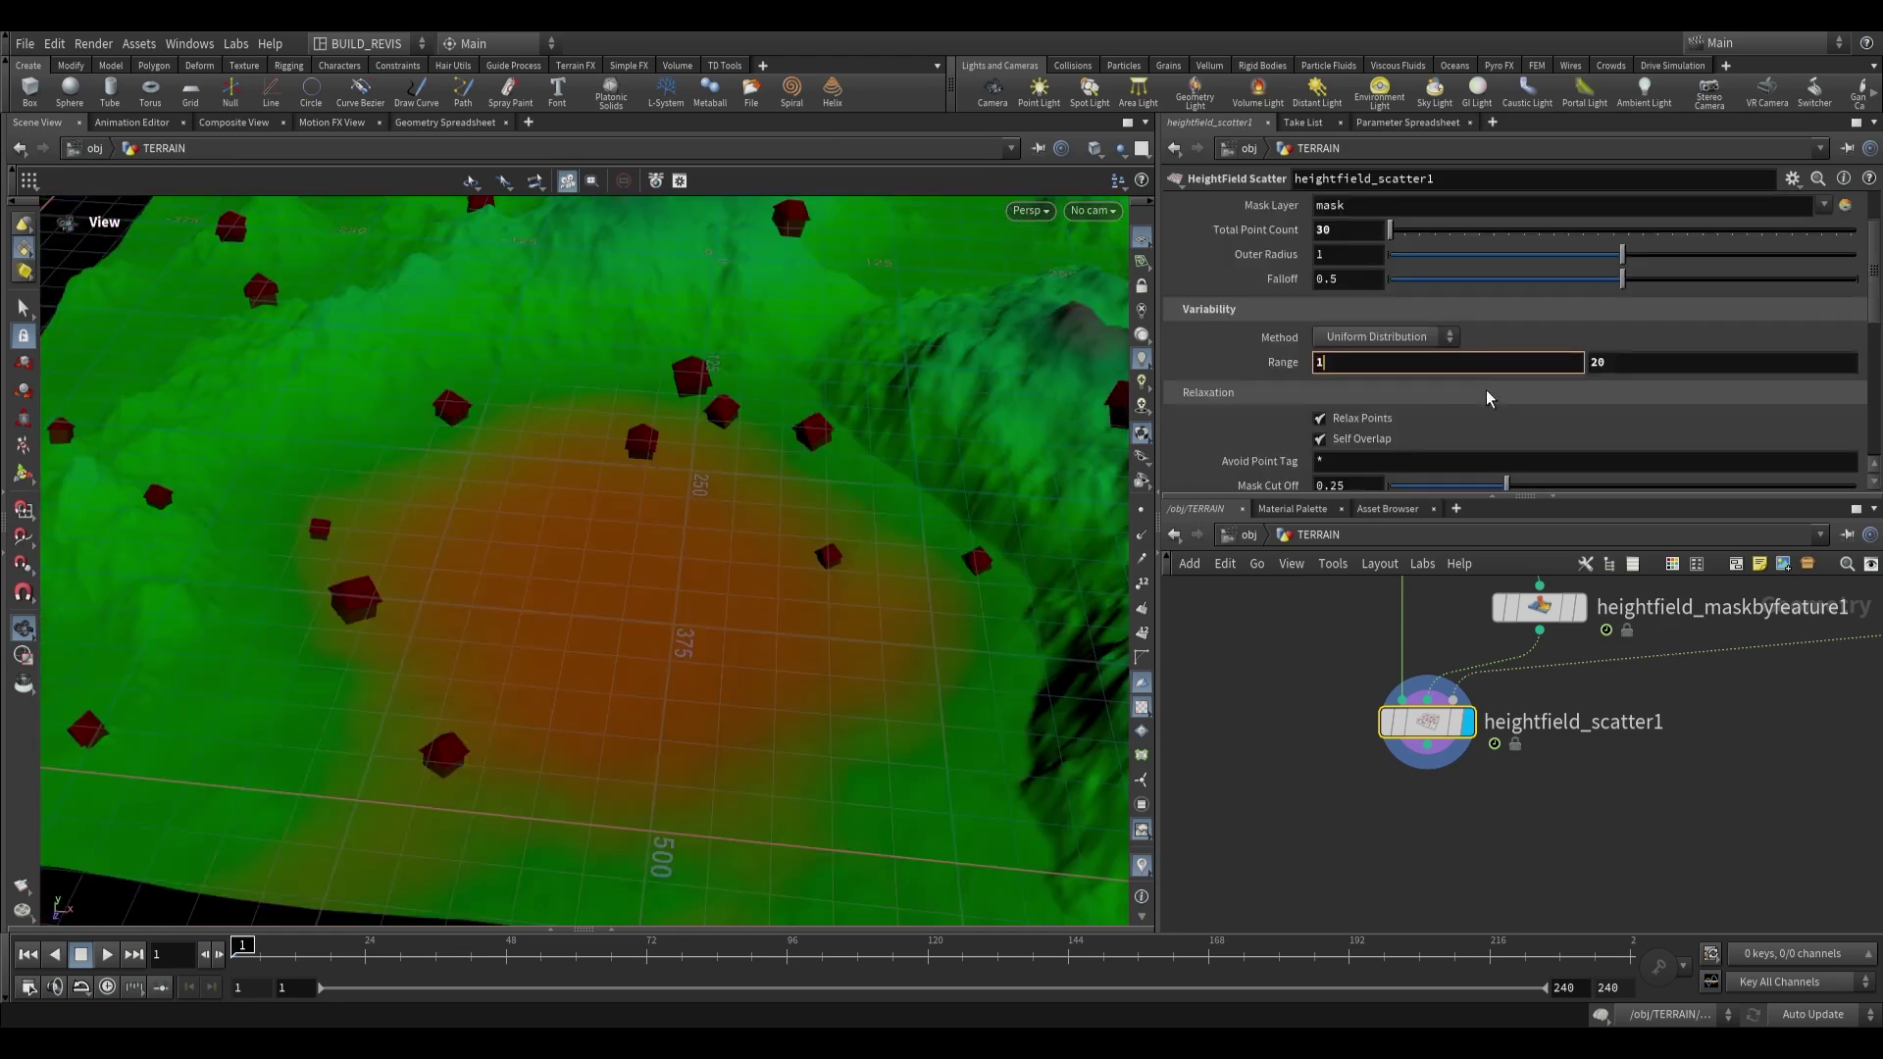
Raise the minimum of the heightfield_scatter1 variability range to 17.
left_click_drag(941, 539, 1009, 440)
left_click_drag(1370, 365, 1279, 386)
type("17")
key("Return")
left_click_drag(504, 520, 883, 422)
Turn off Relax Points to check two neighbouring houses for overlap, and turn it back on.
scroll(1272, 348, "down", 3)
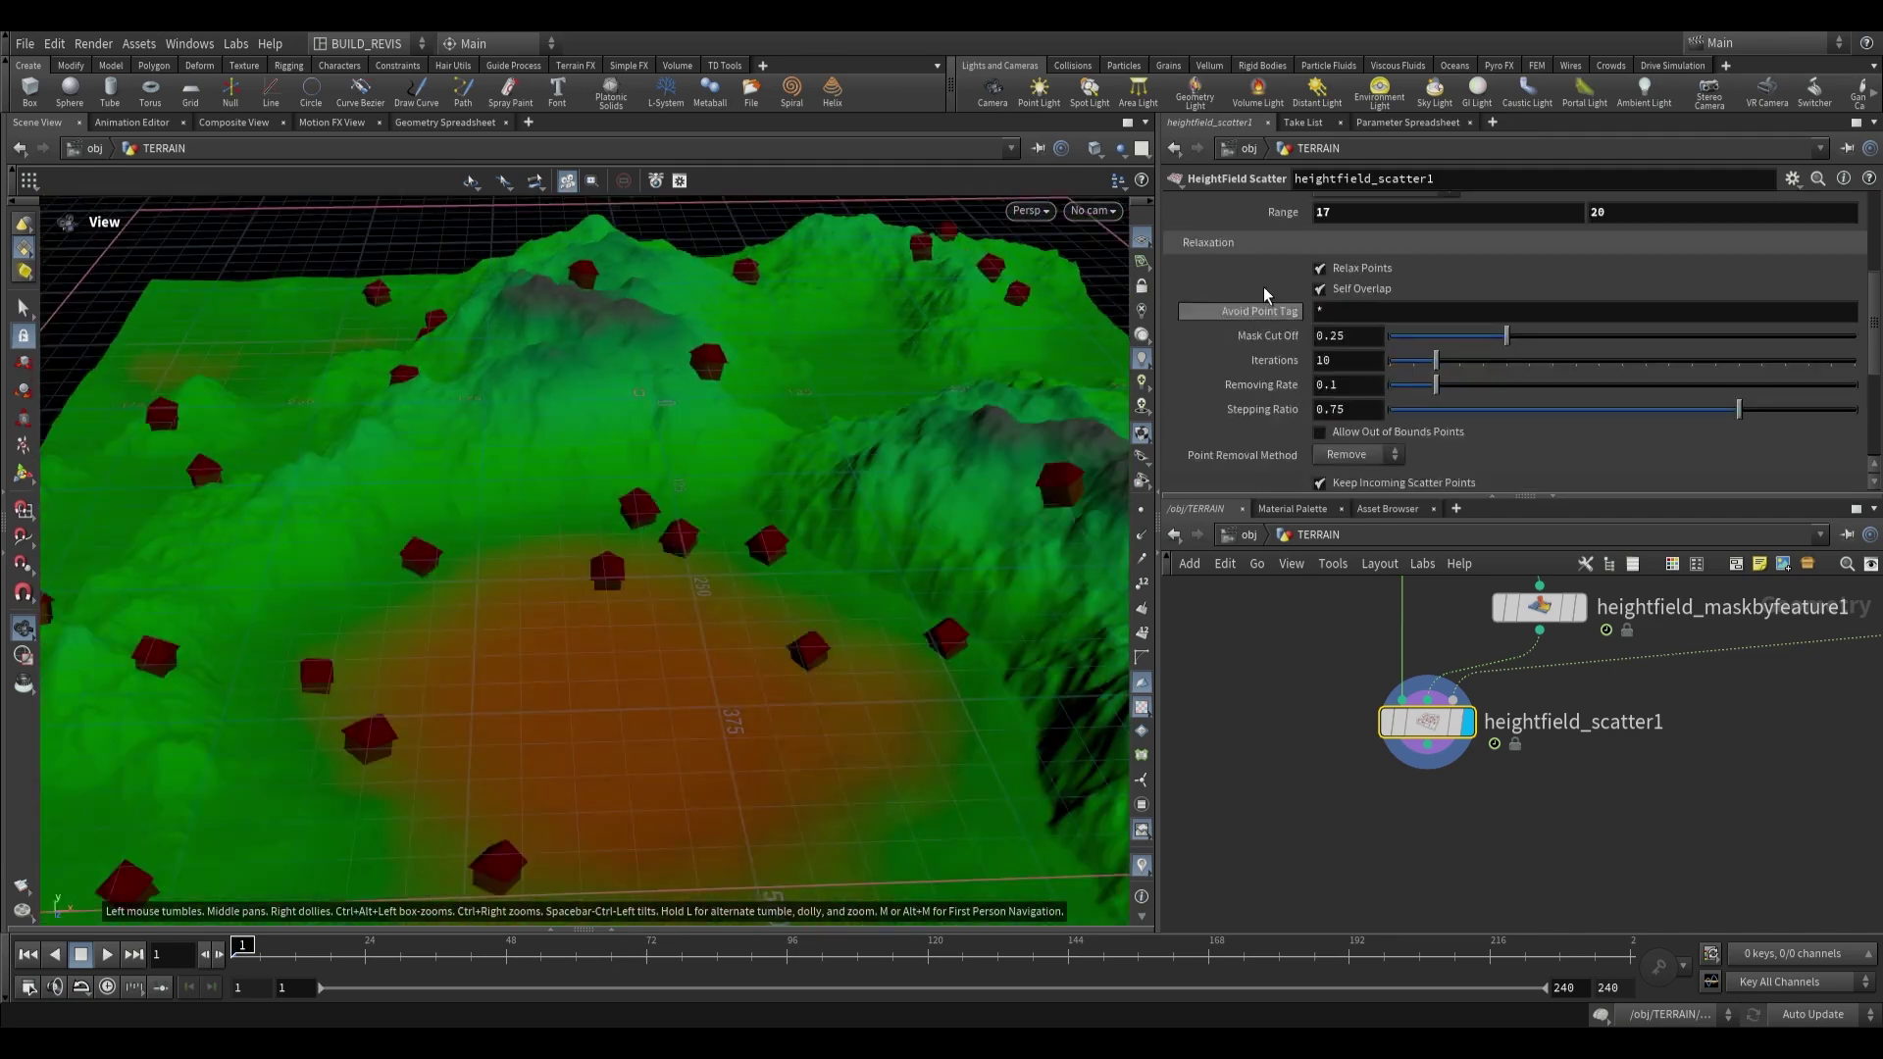
left_click_drag(718, 645, 742, 442)
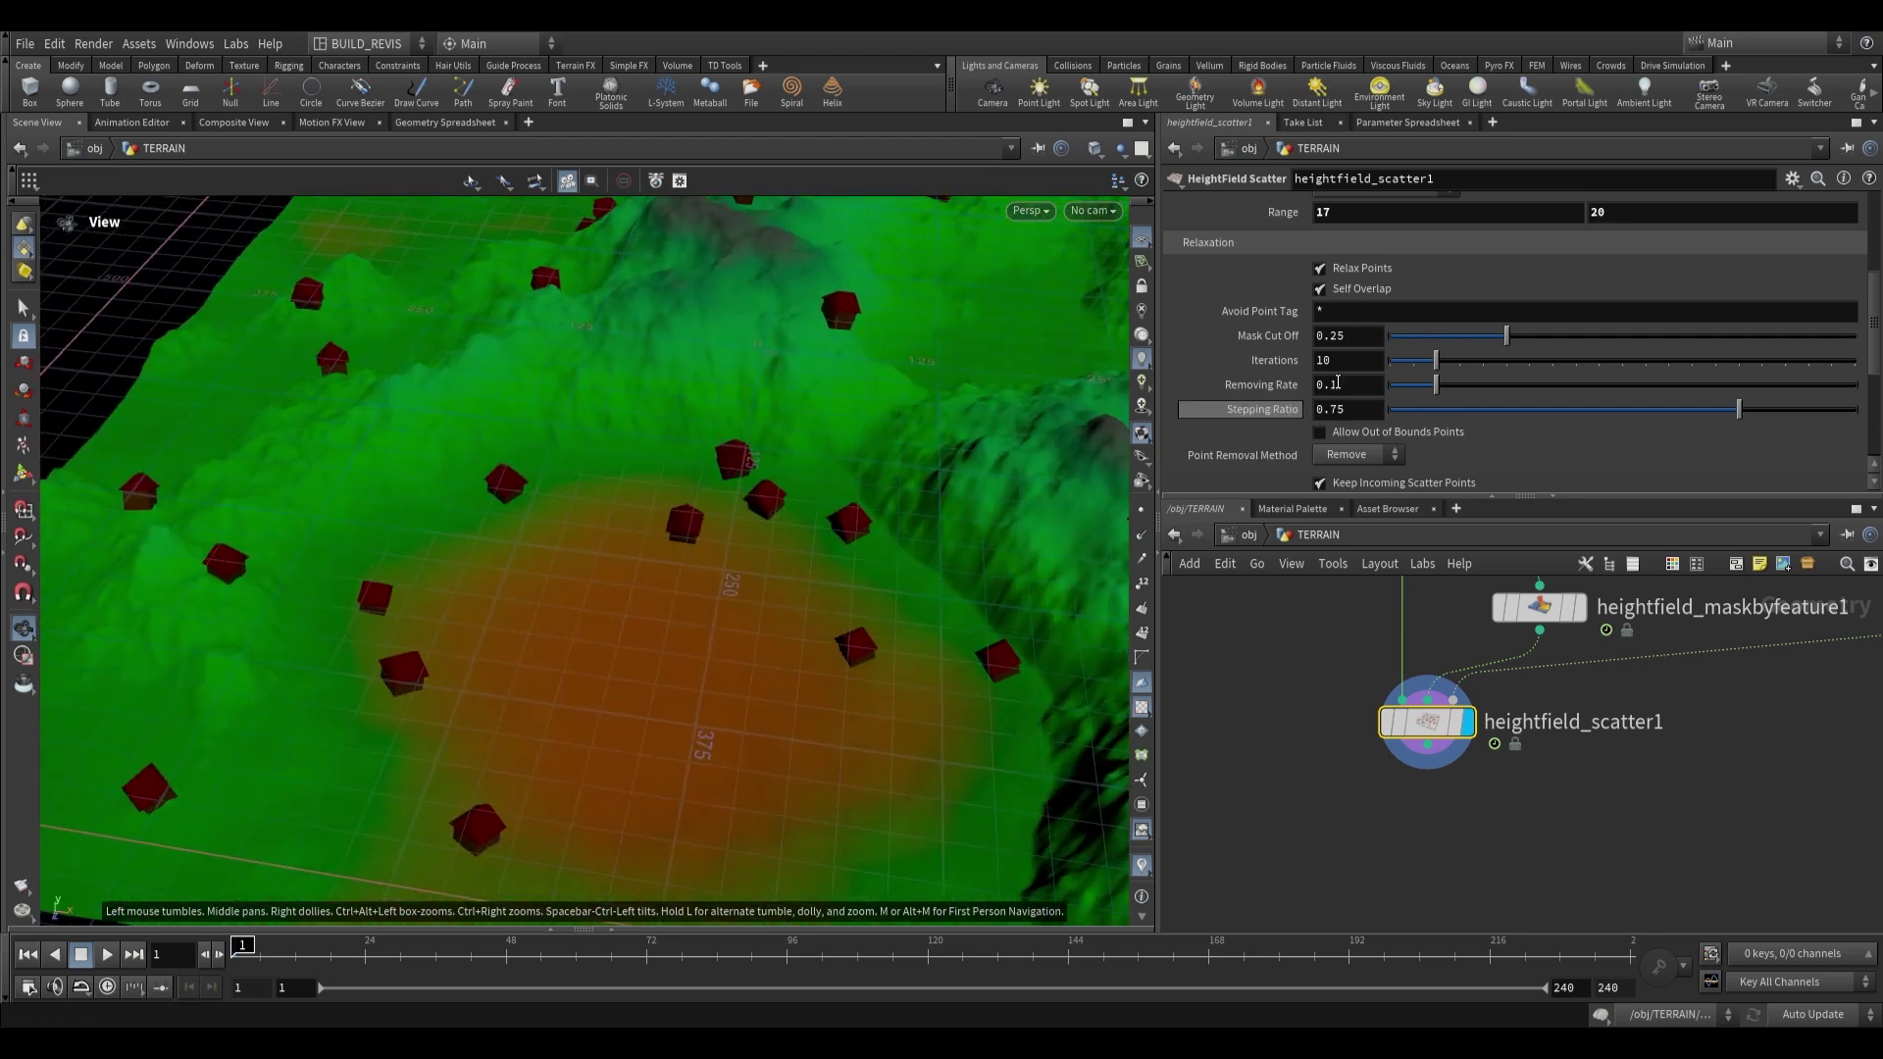
left_click(1320, 267)
scroll(785, 476, "up", 10)
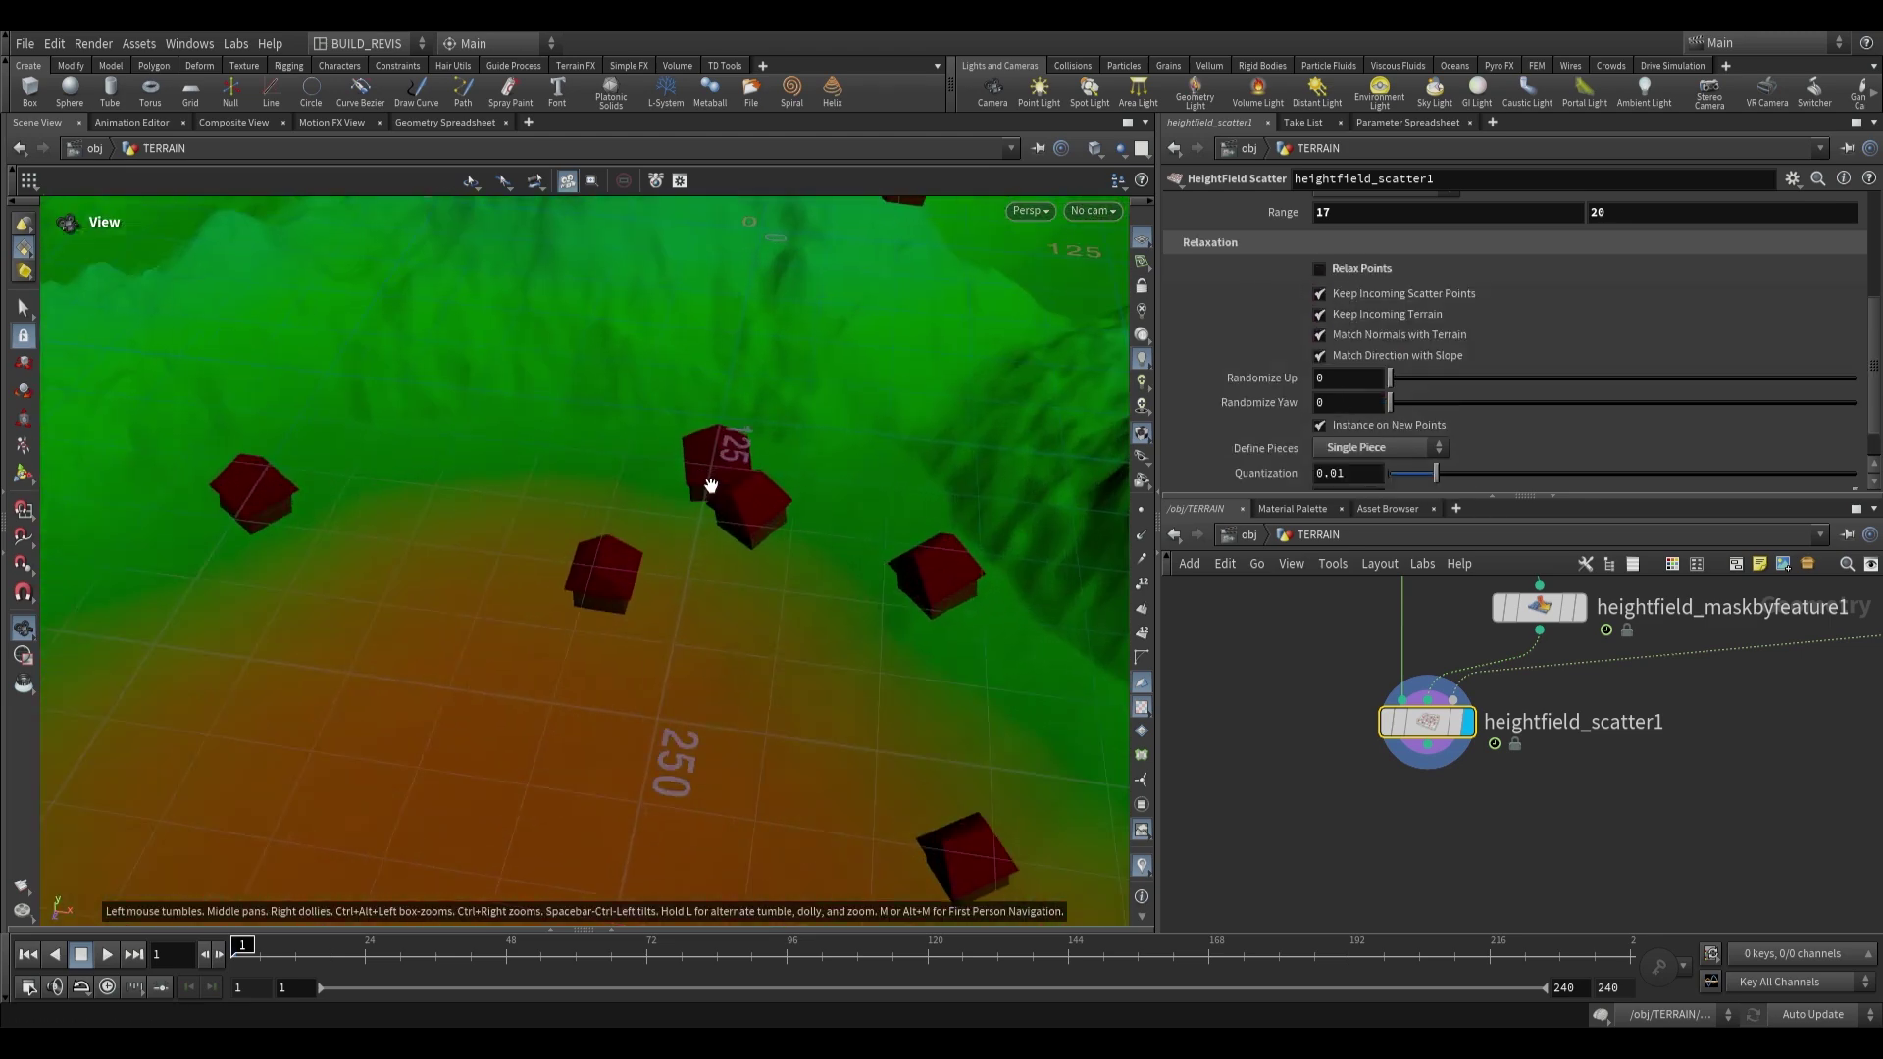
left_click_drag(733, 488, 942, 422)
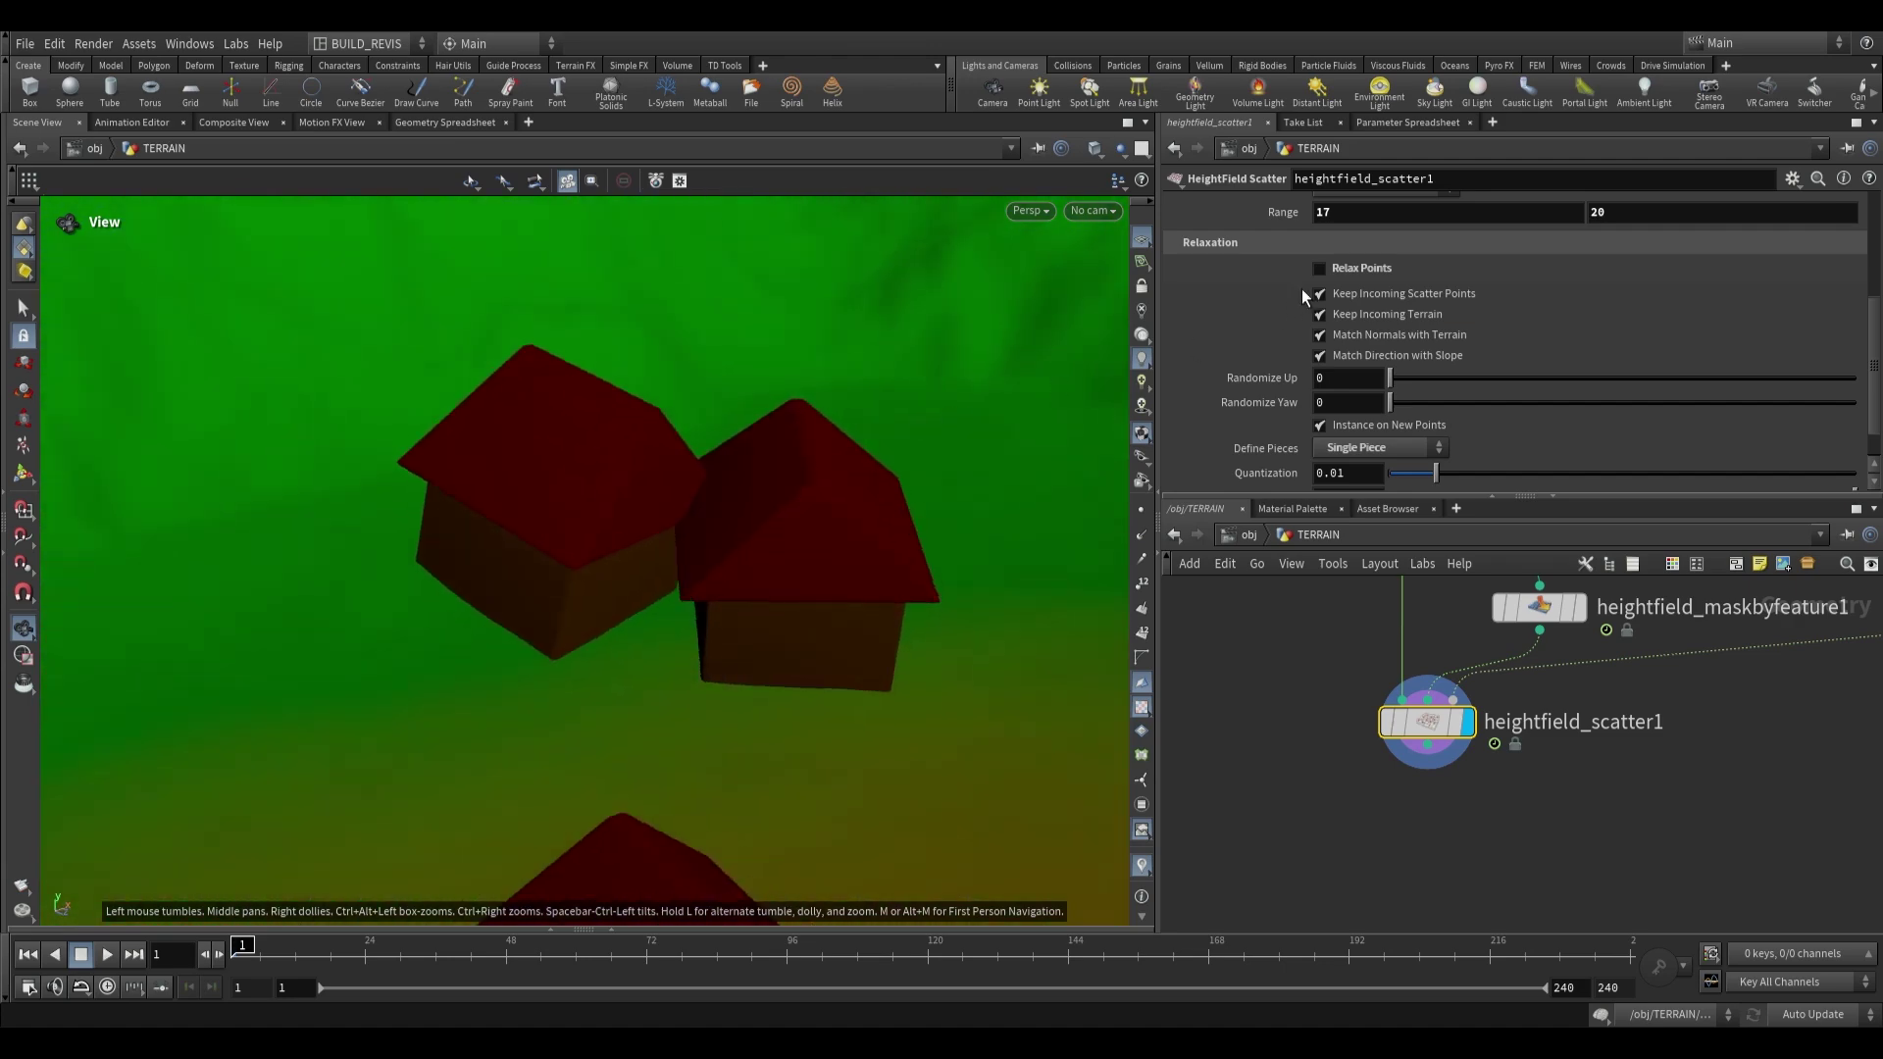
left_click(1319, 267)
scroll(686, 551, "down", 3)
left_click_drag(685, 550, 788, 433)
scroll(608, 530, "down", 6)
scroll(637, 522, "down", 6)
scroll(1403, 339, "down", 1)
scroll(1302, 392, "up", 1)
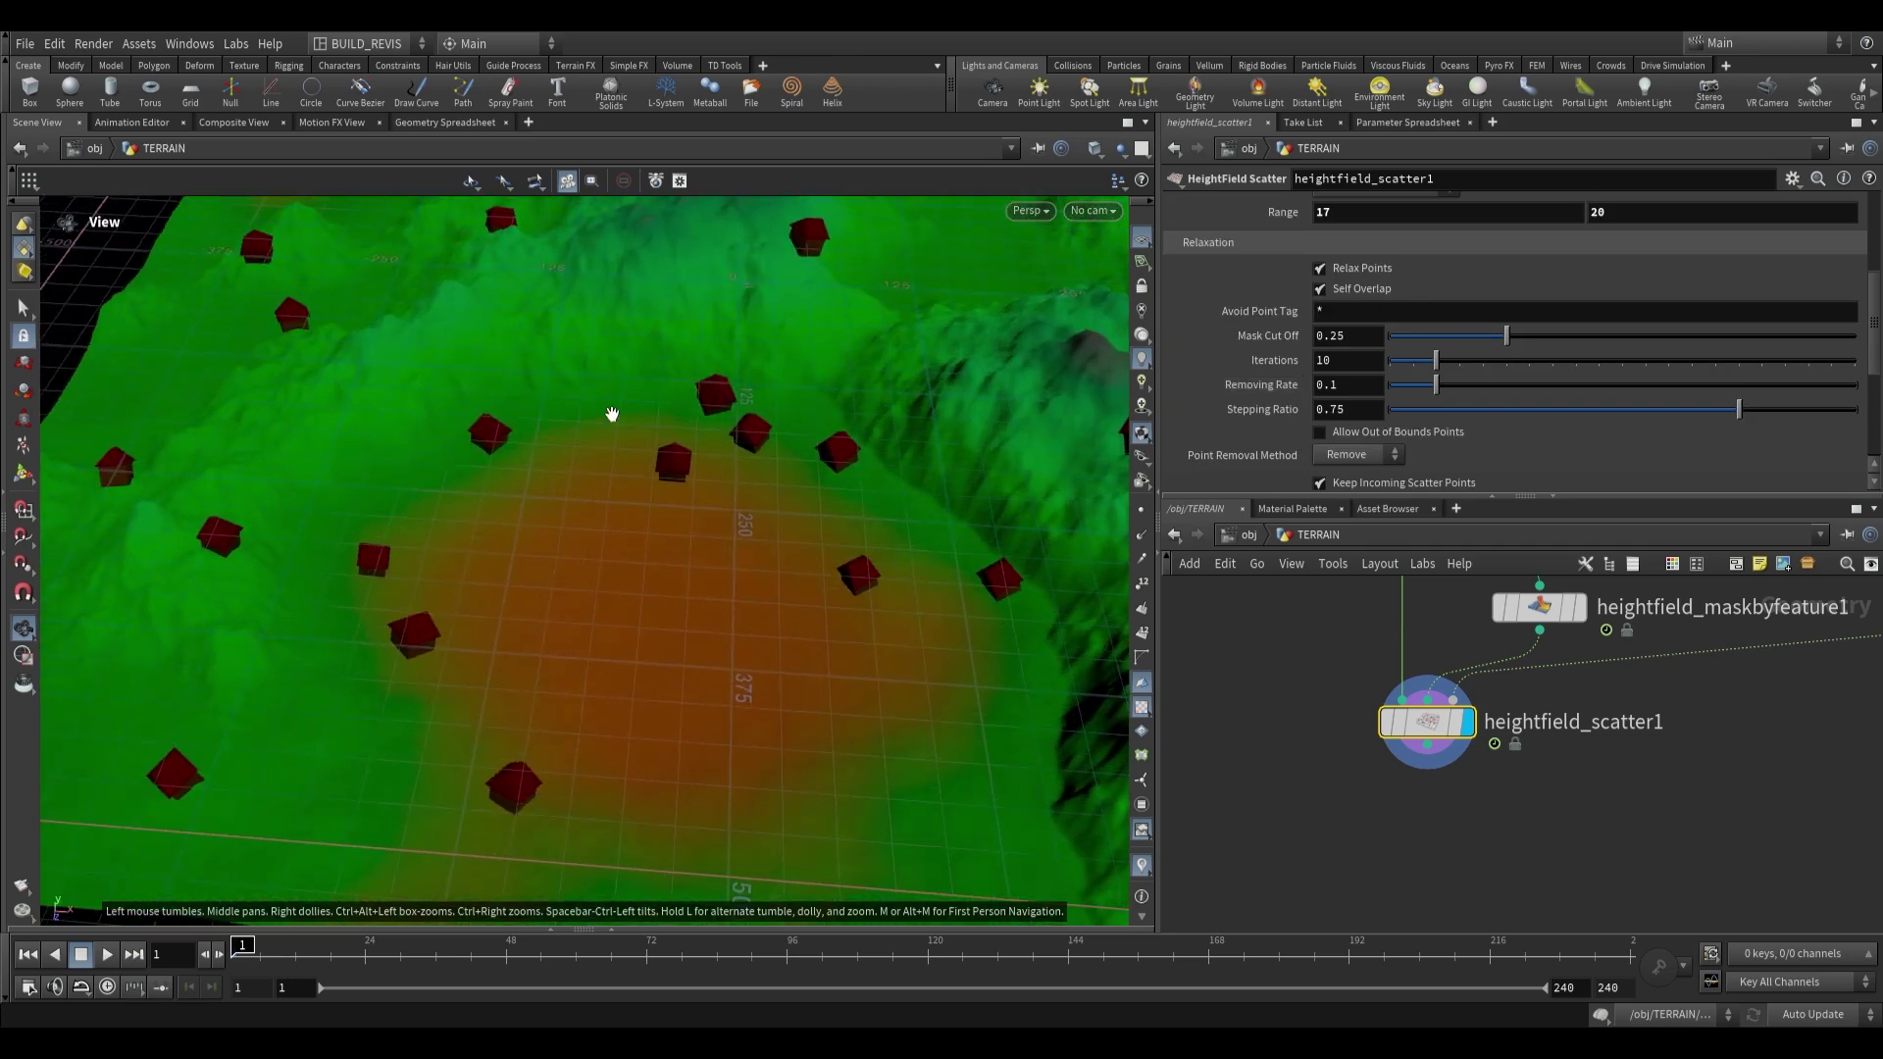
Switch Self Overlap off and on again to compare the spacing of the houses.
left_click(1324, 290)
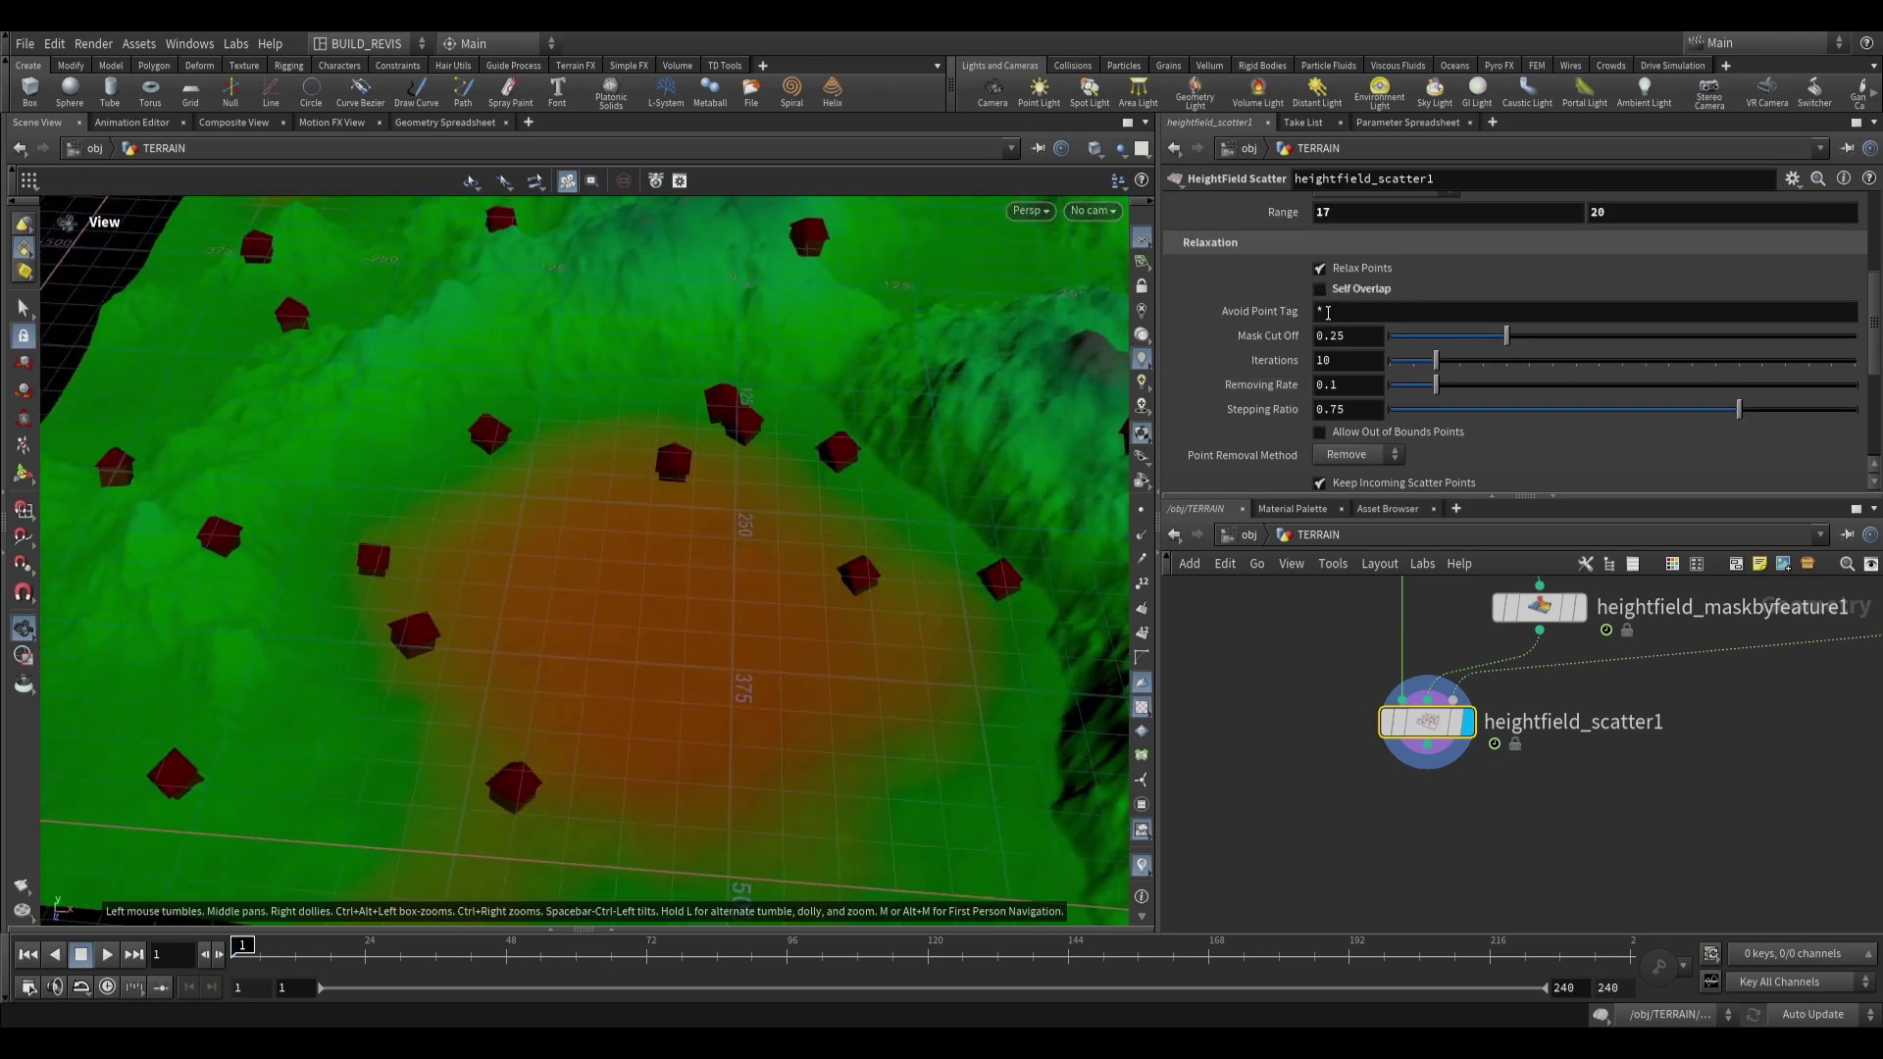
left_click(1320, 291)
Examine the point removal, terrain matching and randomization options of heightfield_scatter1 alongside the houses' orientation.
scroll(1345, 411, "down", 4)
scroll(1329, 324, "up", 2)
scroll(1275, 329, "down", 2)
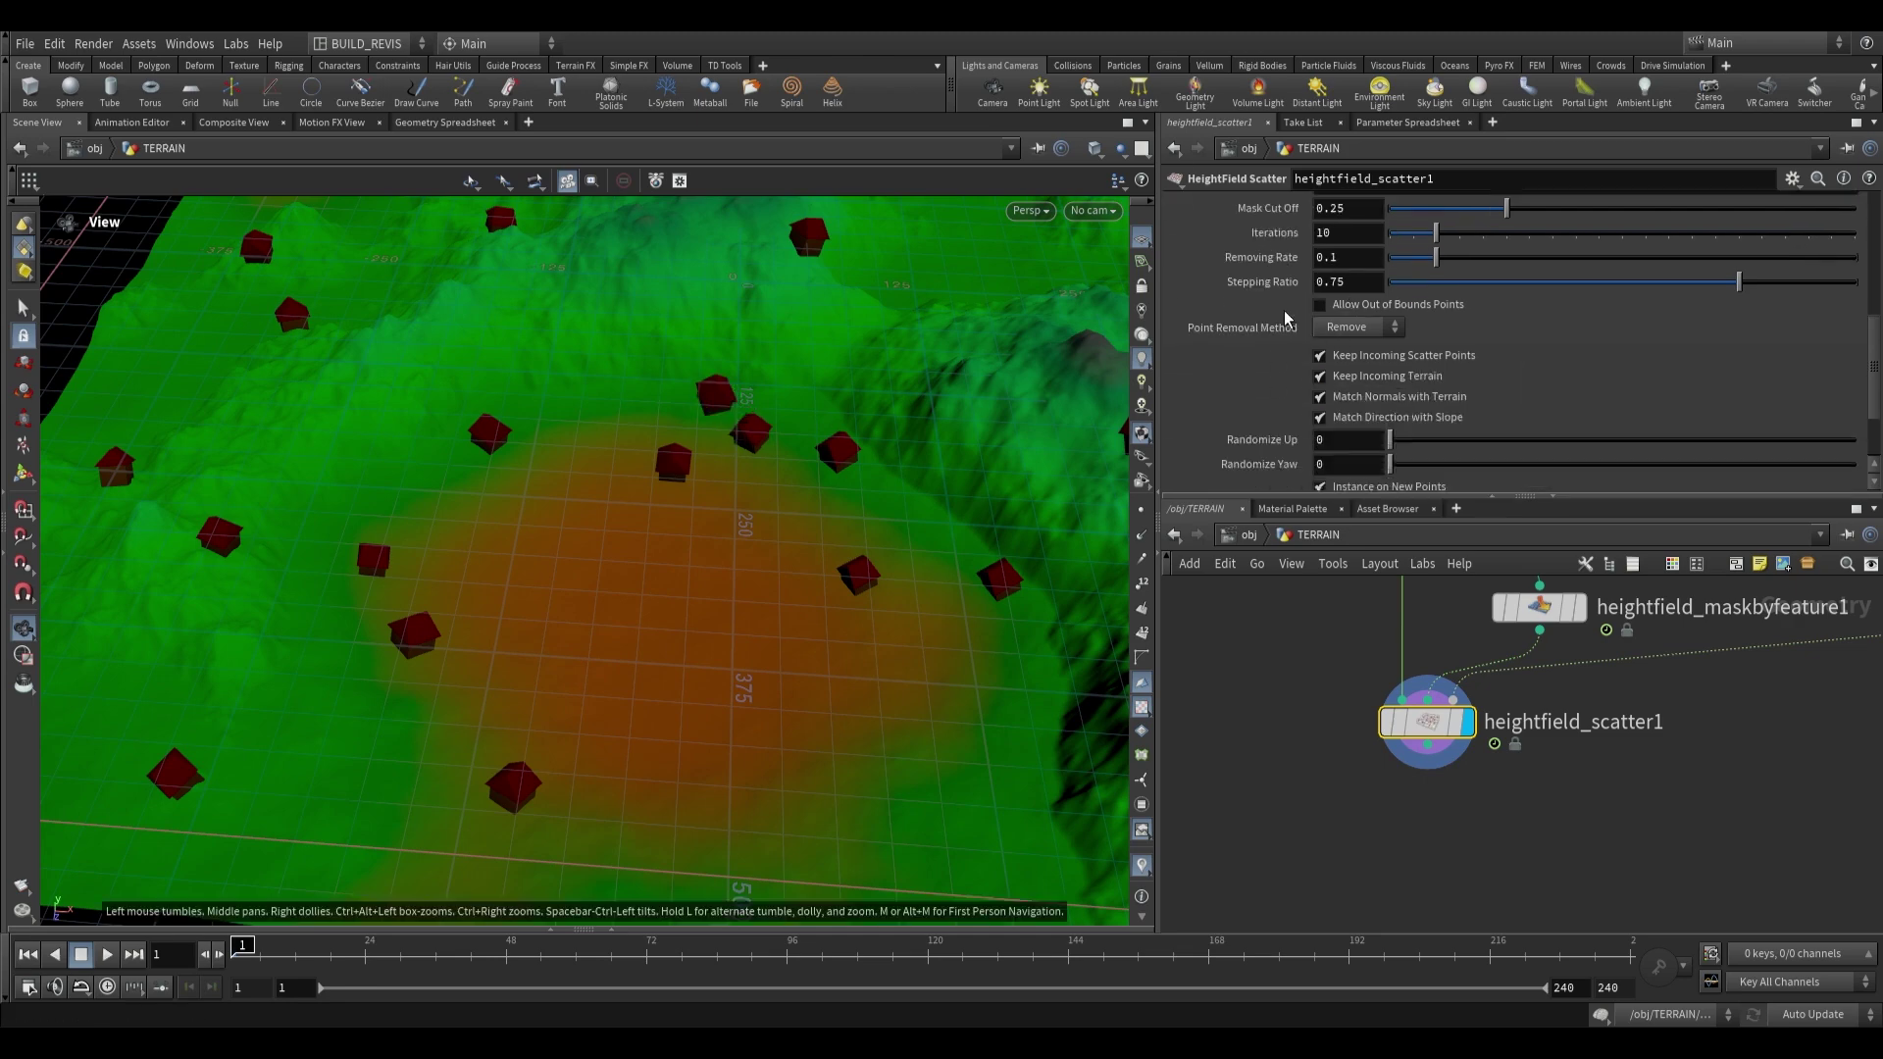
scroll(1288, 336, "down", 1)
left_click_drag(774, 517, 799, 461)
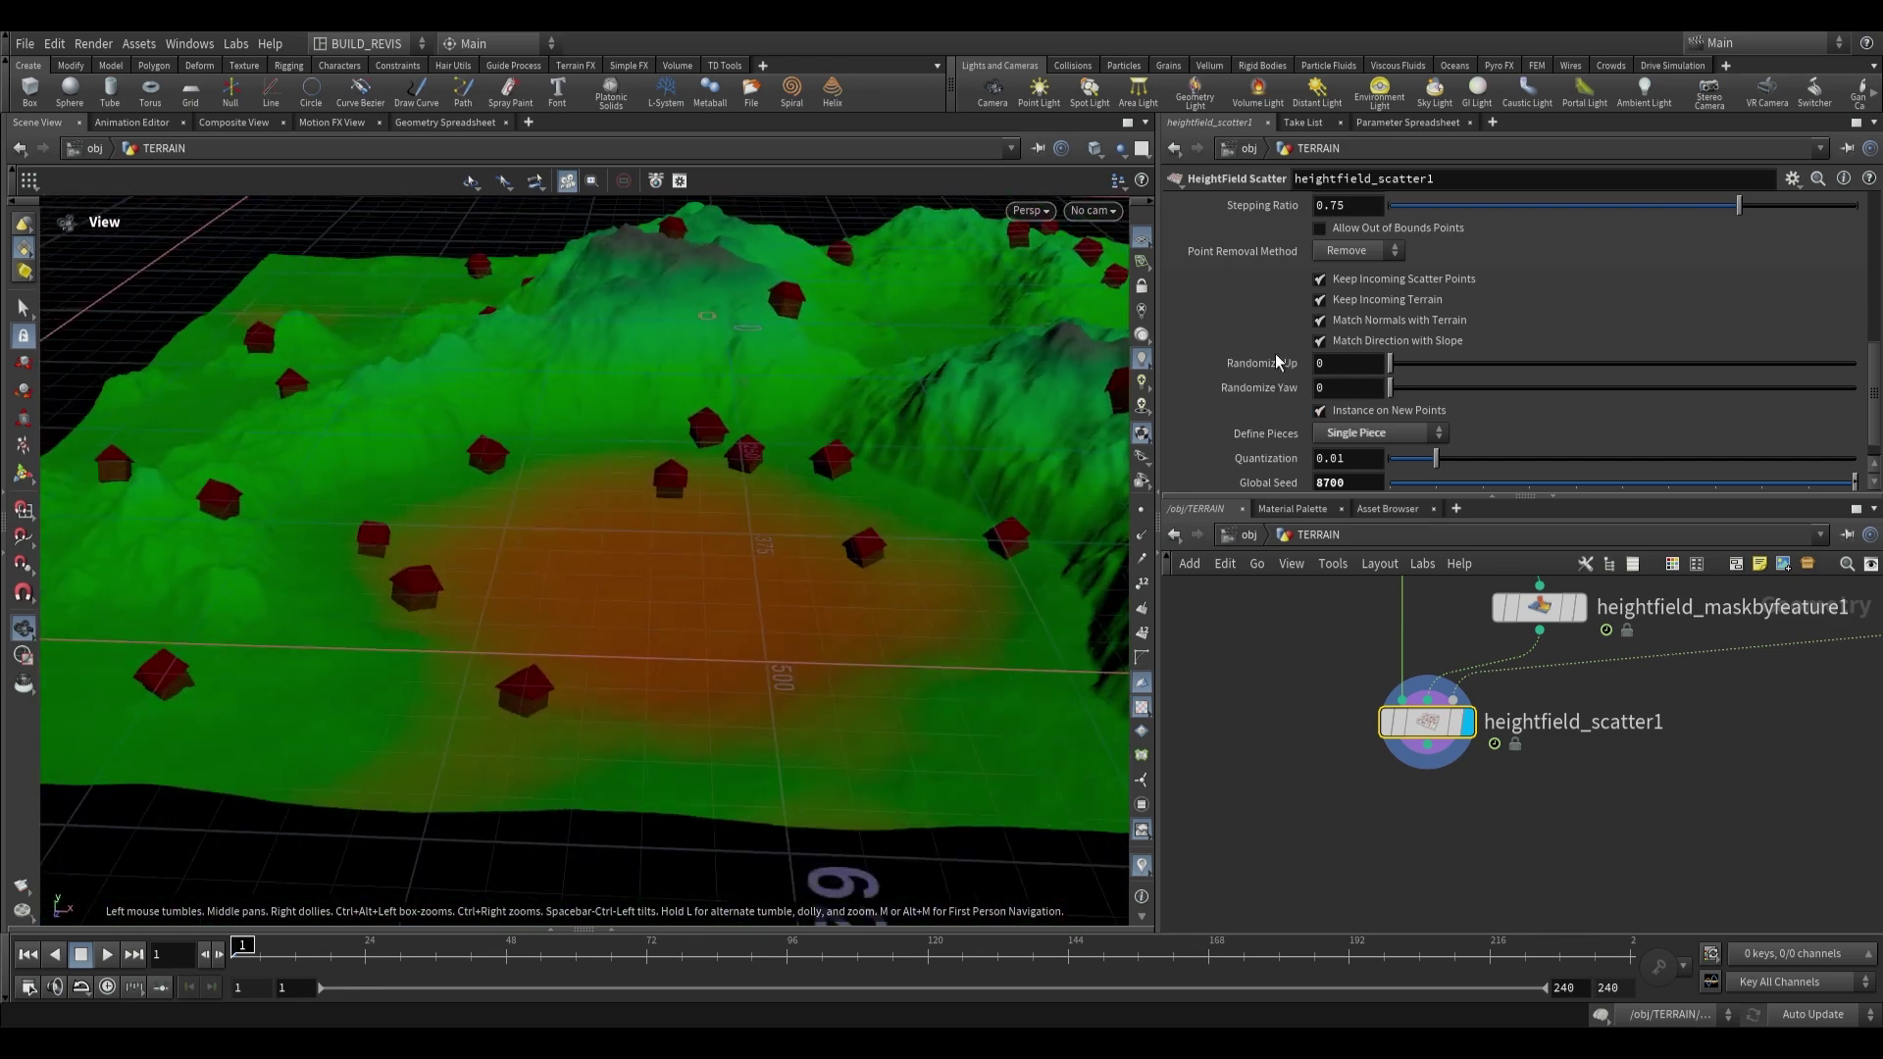
Try Randomize Up and Randomize Yaw on the scattered houses, returning both values to 0.
left_click_drag(1392, 363, 1552, 338)
key("ctrl+z")
mouse_move(1390, 390)
left_mouse_down()
mouse_move(1824, 384)
mouse_move(1269, 383)
mouse_move(1859, 388)
mouse_move(1385, 393)
left_mouse_up()
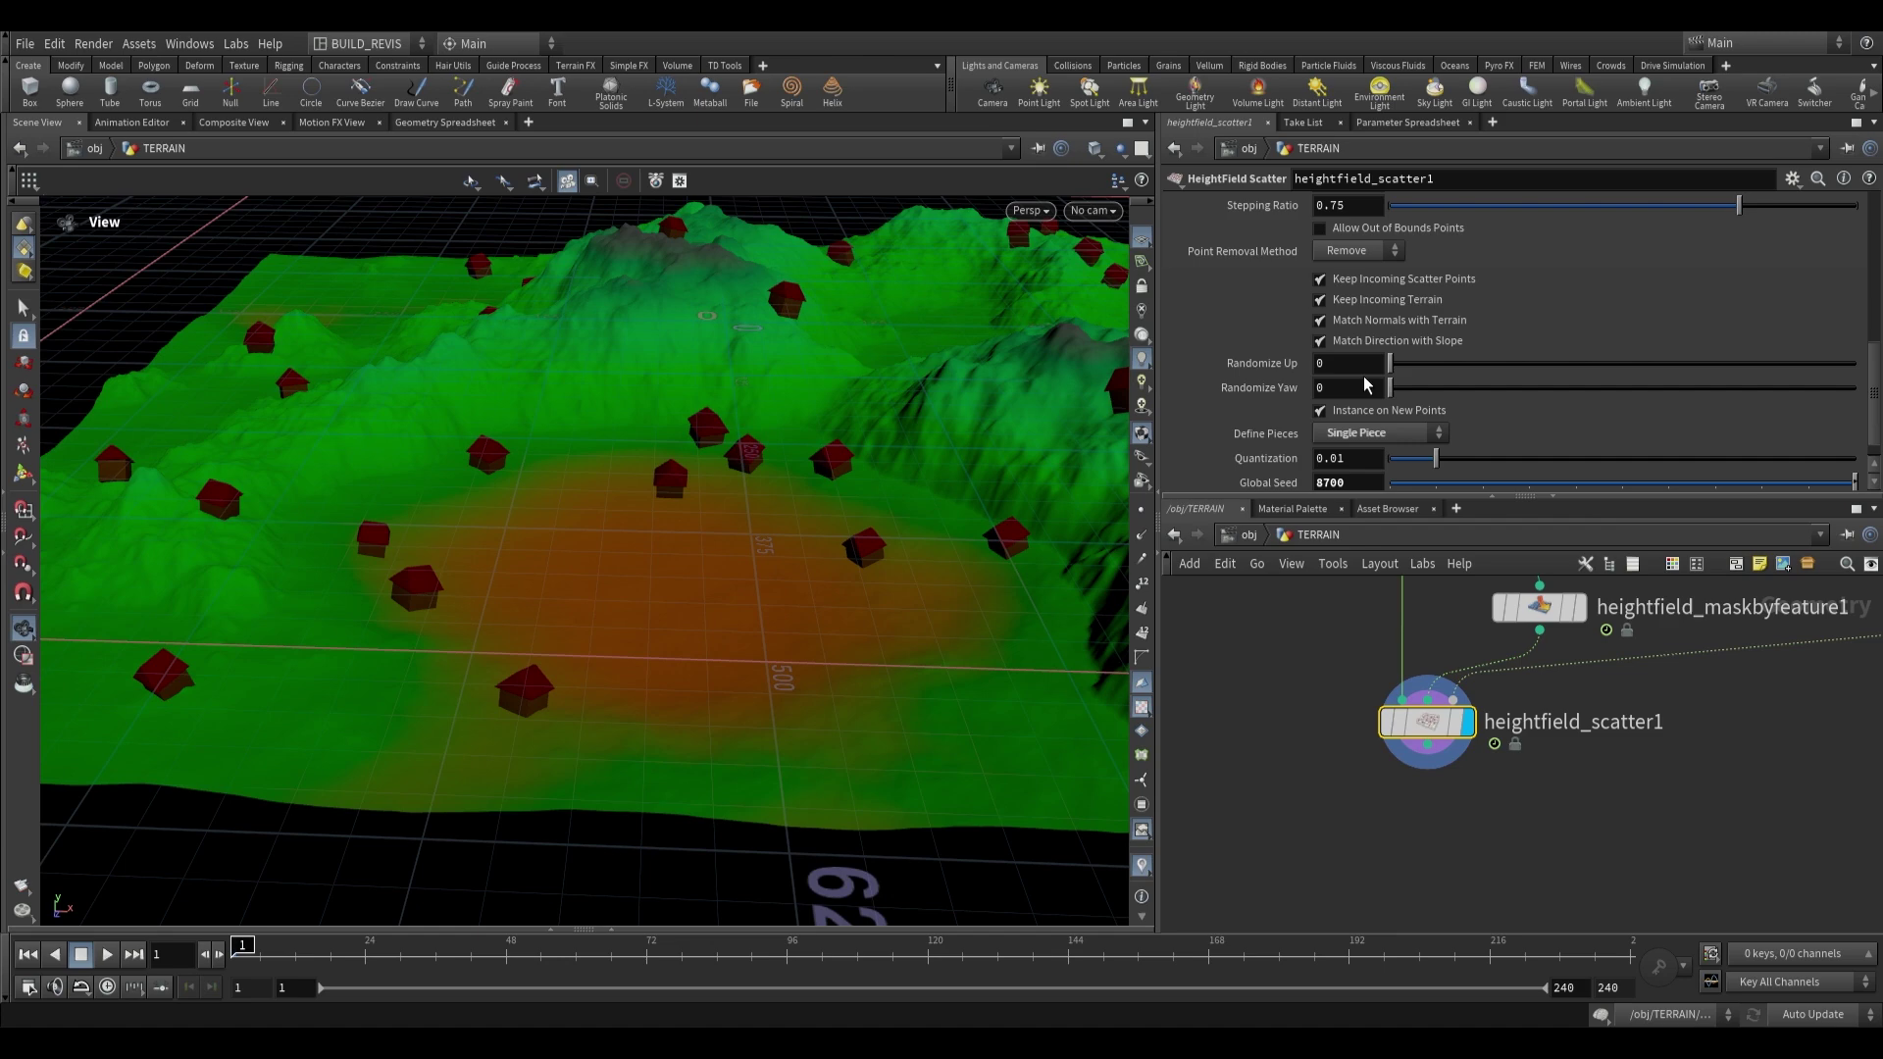
Turn off Match Normals with Terrain for the houses in heightfield_scatter1.
left_click_drag(769, 449, 1118, 412)
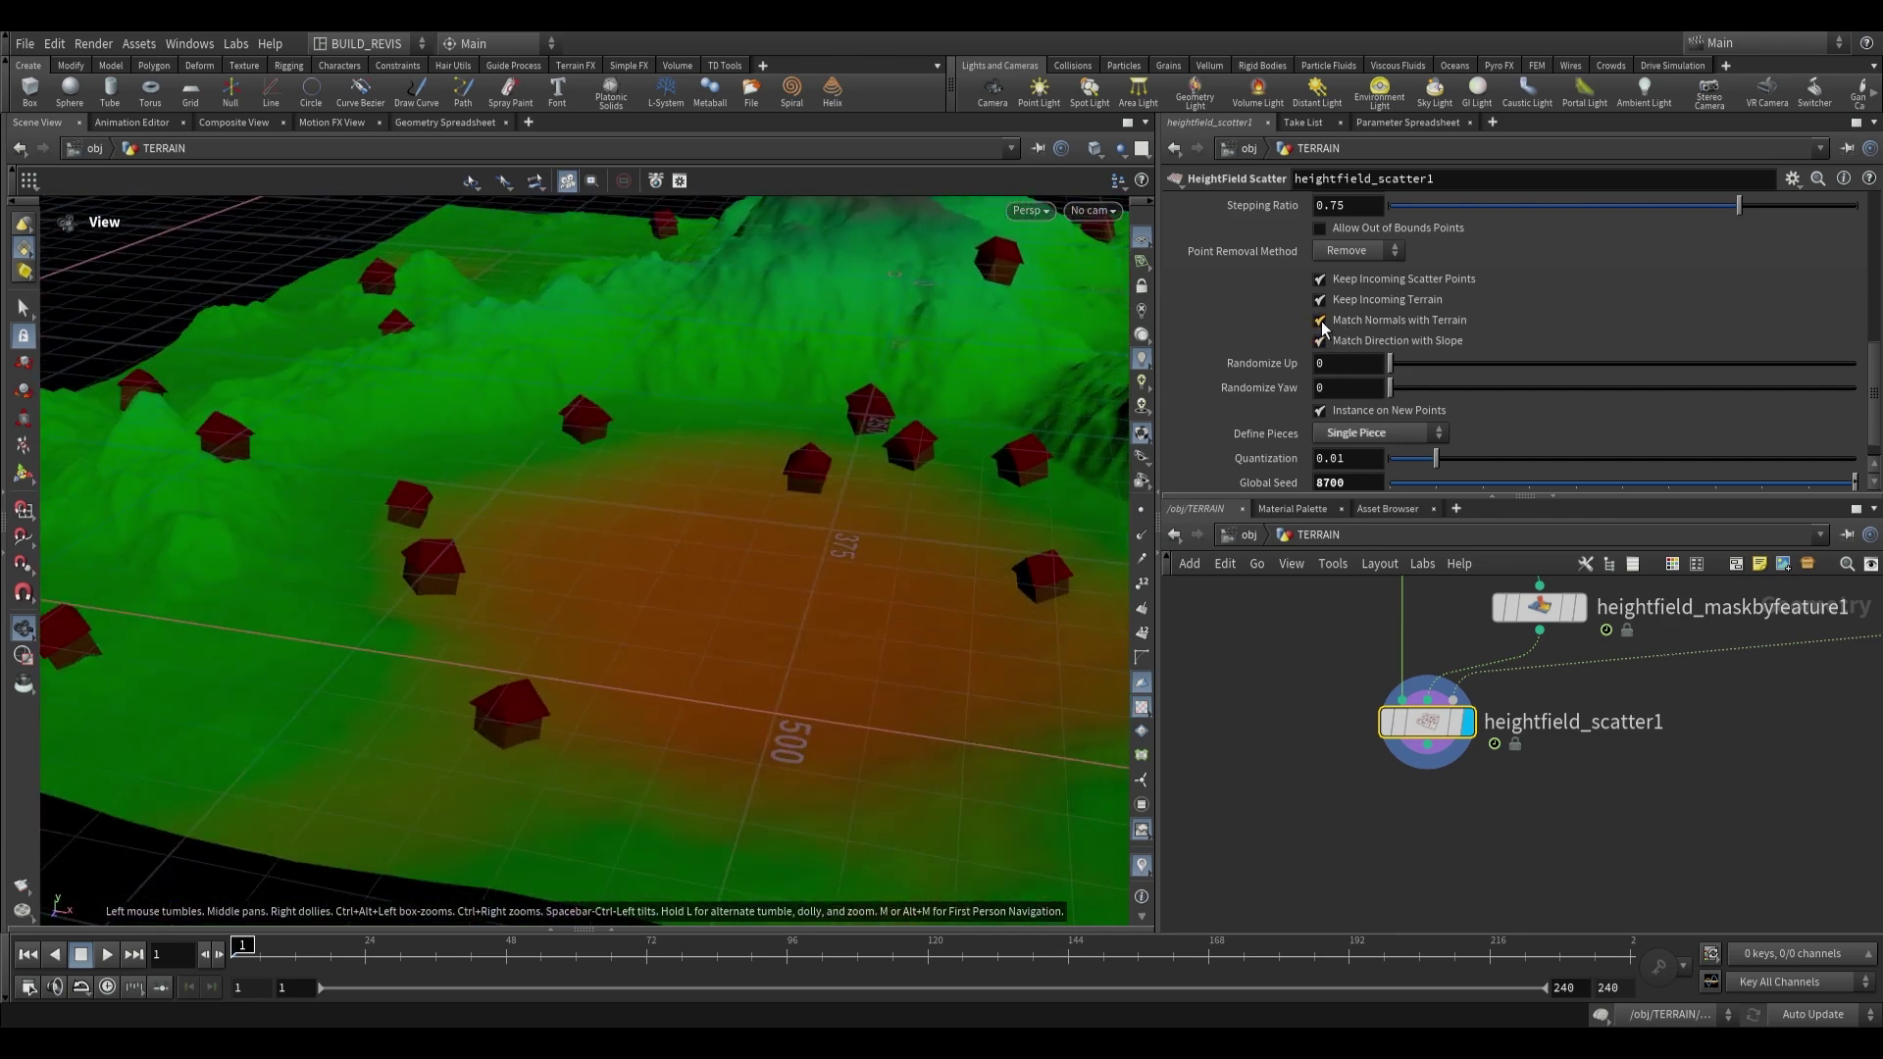
left_click(1320, 321)
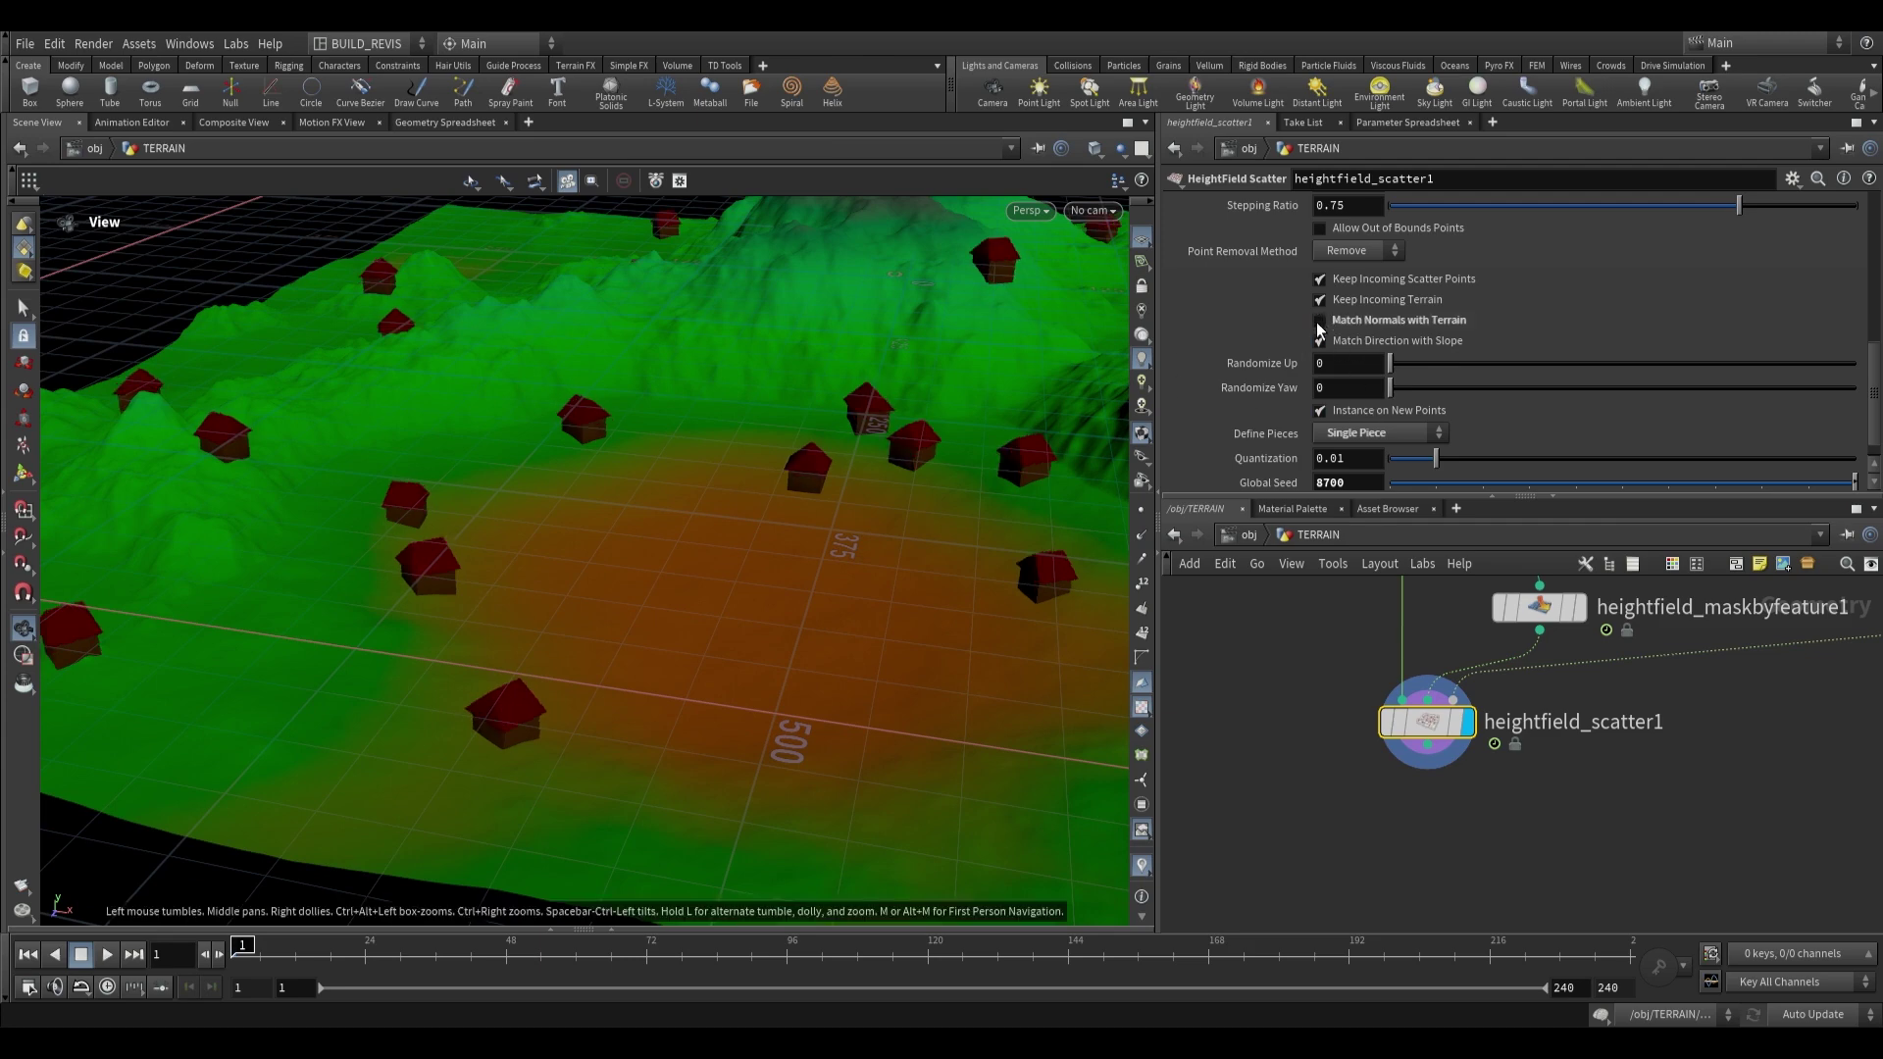
left_click_drag(904, 428, 791, 457)
left_click_drag(941, 481, 836, 435)
Display the heightfield_maskbyfeature1 mask and move the heightfield_scatter1 node further down to make room above it.
middle_click_drag(1442, 668, 1378, 769)
scroll(1377, 769, "down", 1)
left_click(1491, 719)
left_click_drag(861, 447, 899, 577)
middle_click_drag(1672, 849, 1645, 831)
left_click_drag(1342, 801, 1346, 904)
middle_click_drag(1484, 866, 1485, 798)
Insert a HeightField Mask Blur node between heightfield_maskbyfeature1 and heightfield_scatter1.
key("Tab")
type("ma")
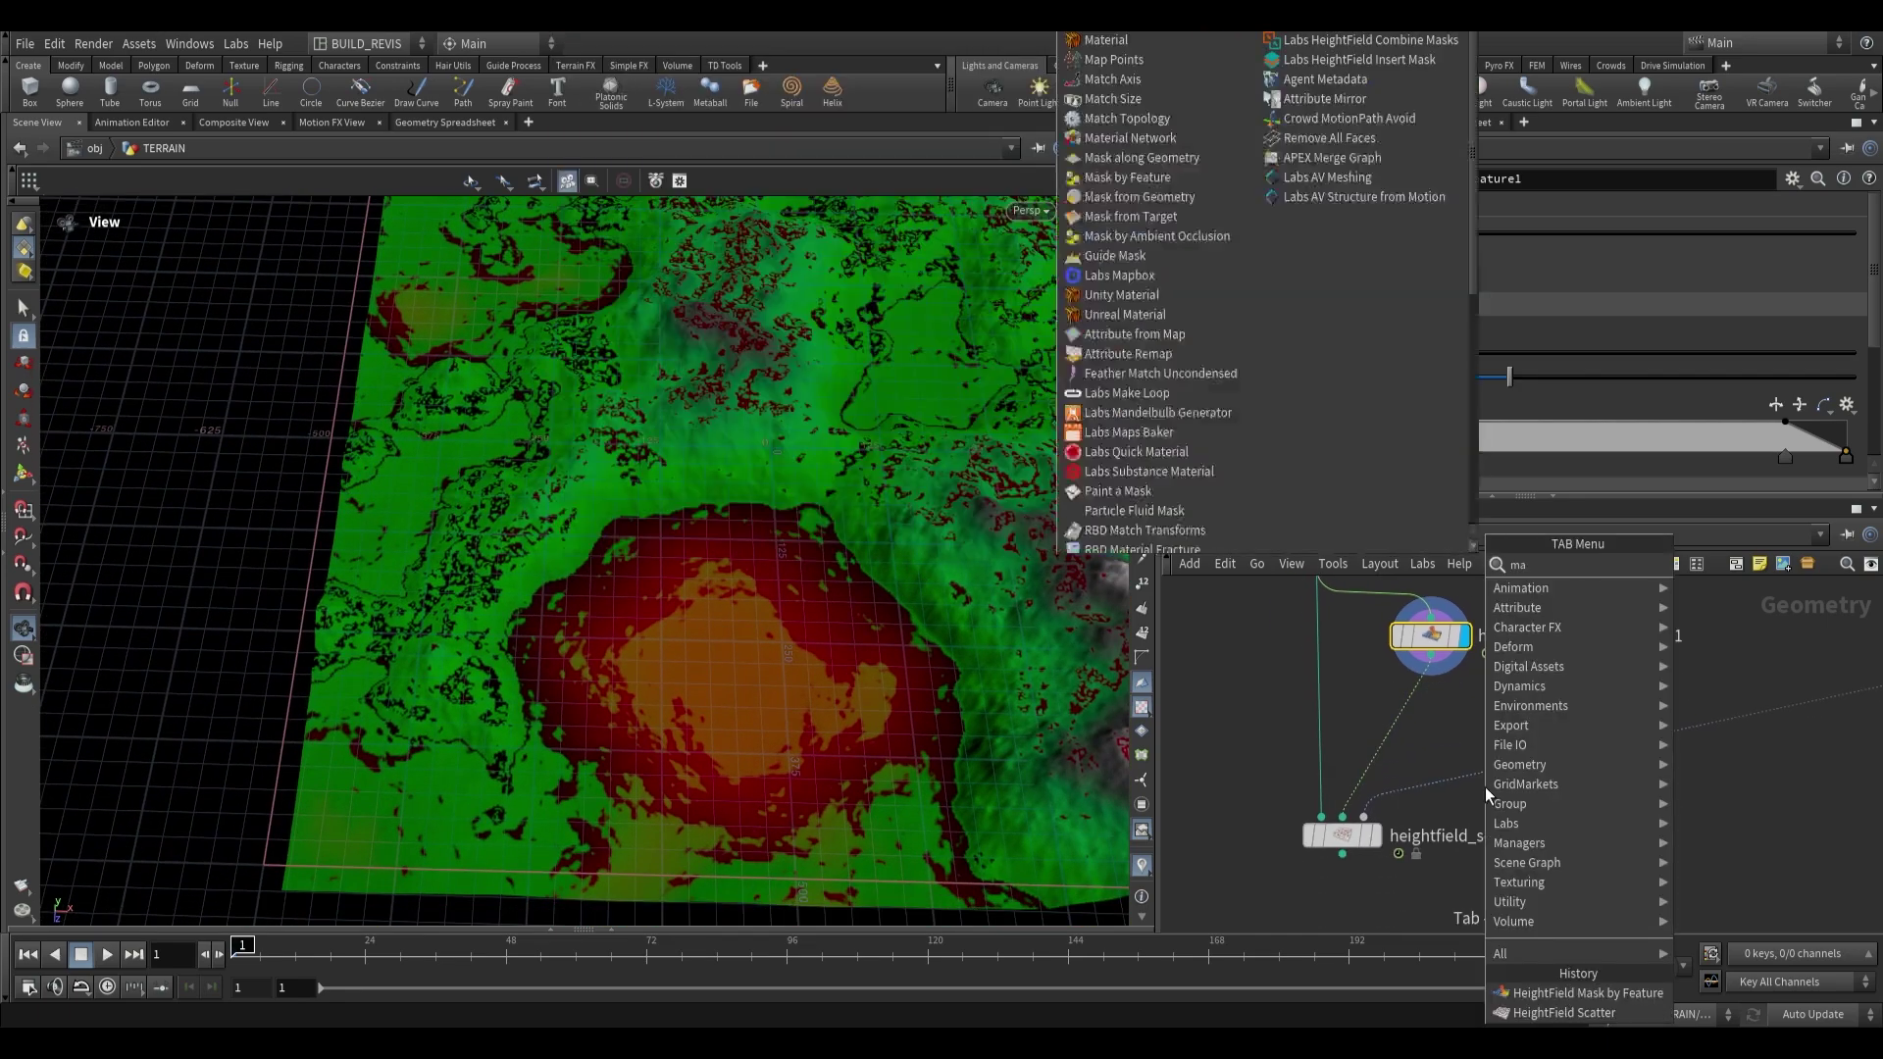
type("sk blur")
key("Return")
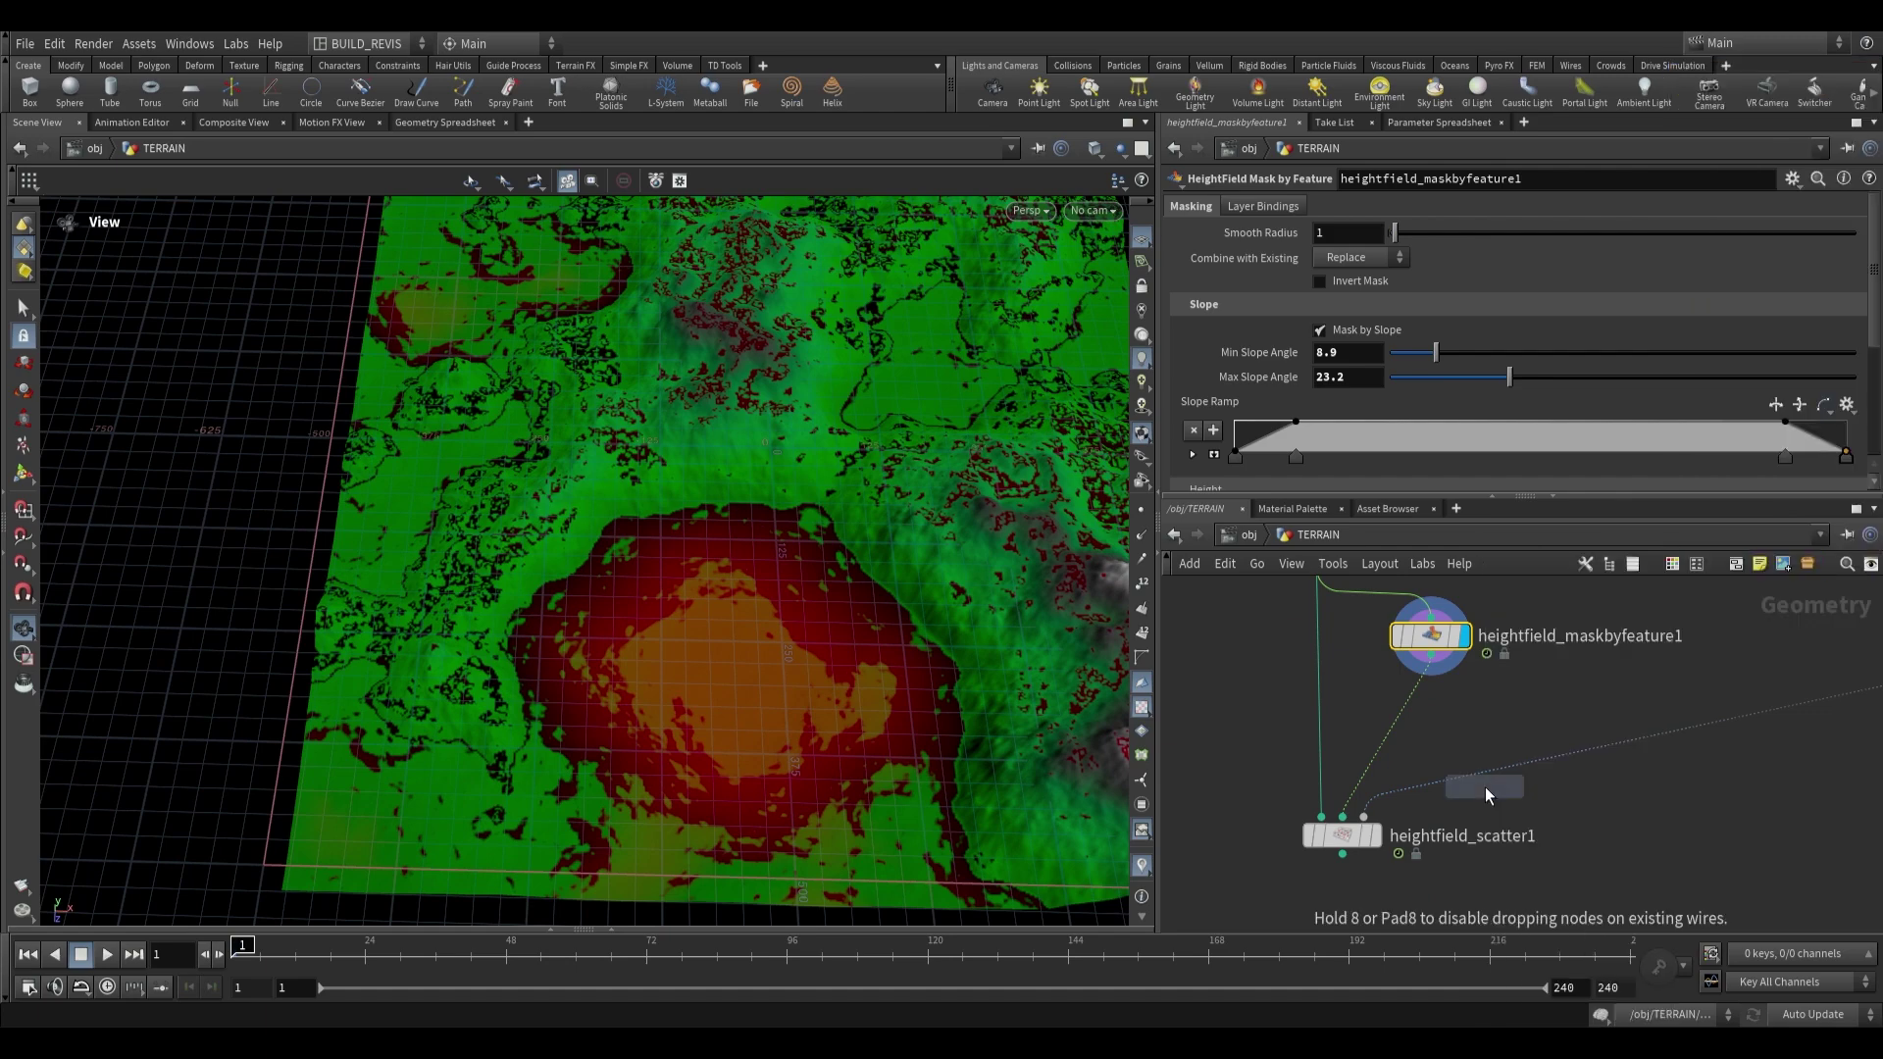
left_click(1395, 724)
left_click_drag(1395, 724, 1421, 721)
Set the heightfield_maskblur1 radius to 20.3 and display heightfield_scatter1.
left_click_drag(1436, 300, 1486, 301)
left_click_drag(784, 638, 808, 539)
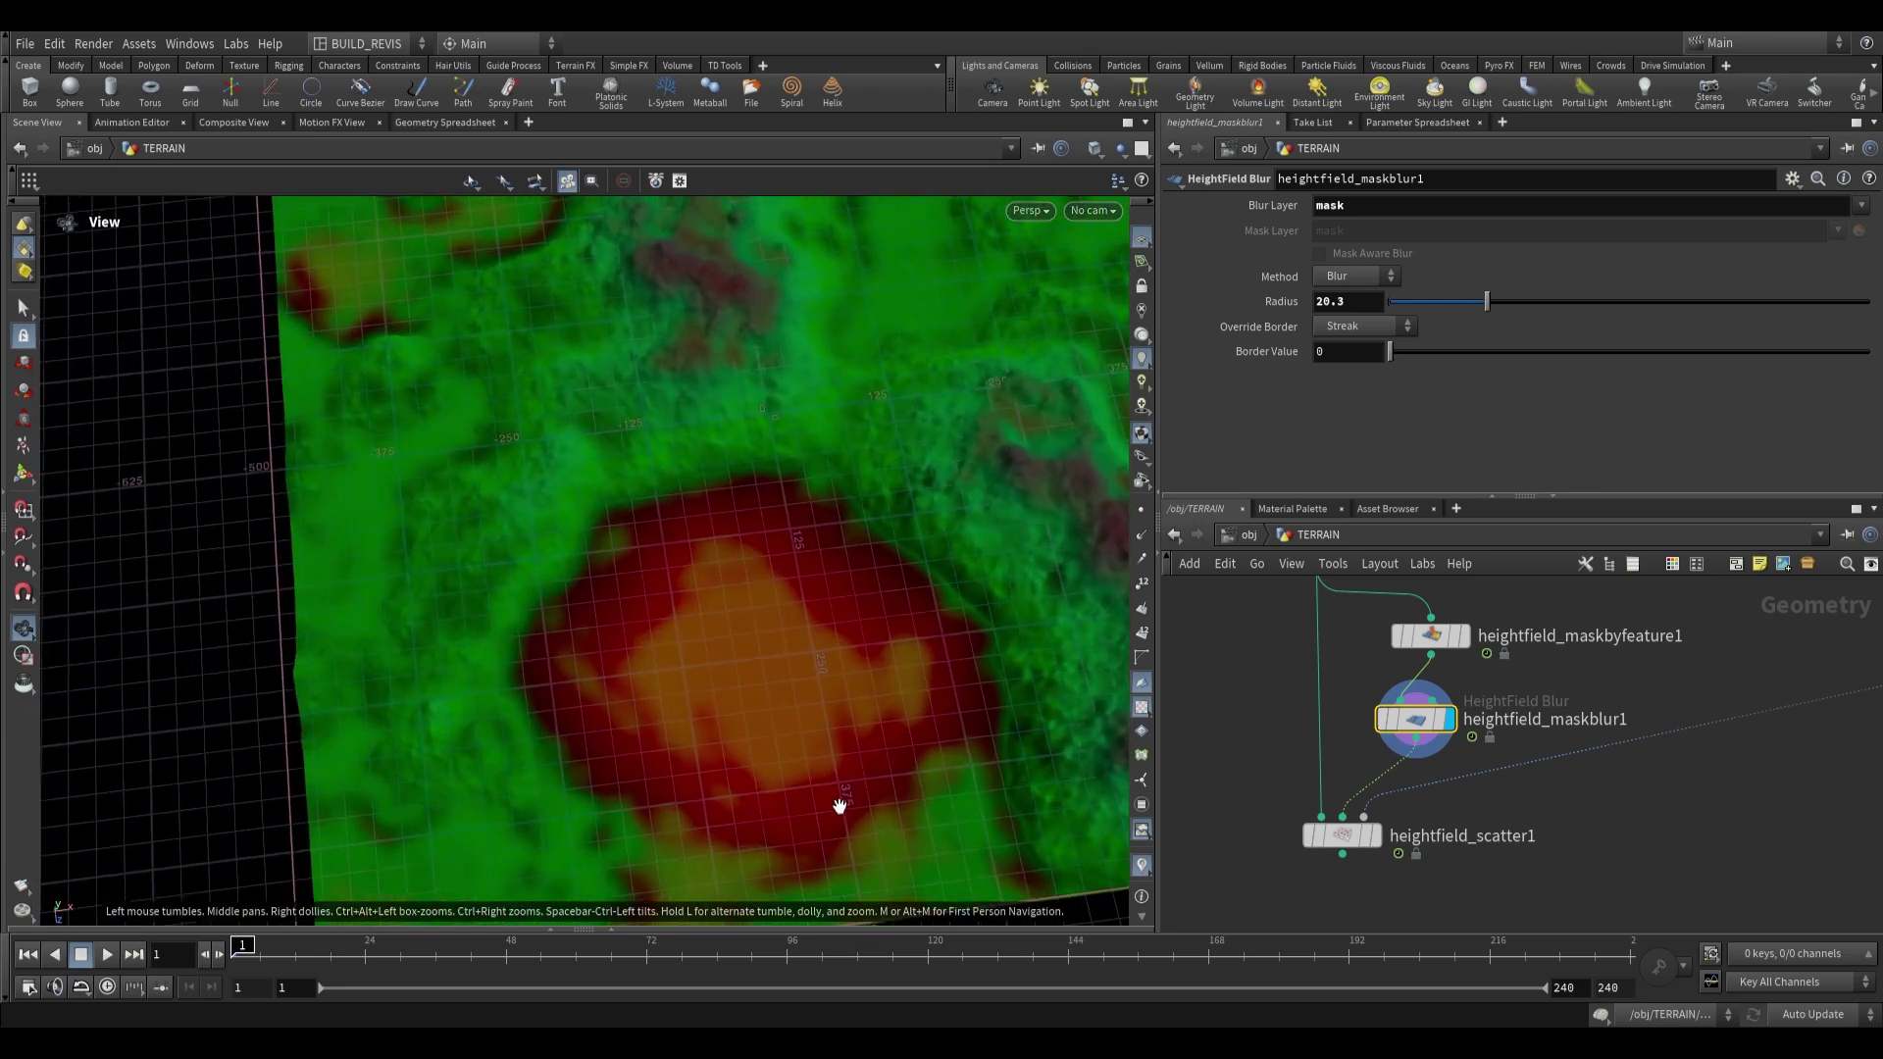
left_click(1374, 836)
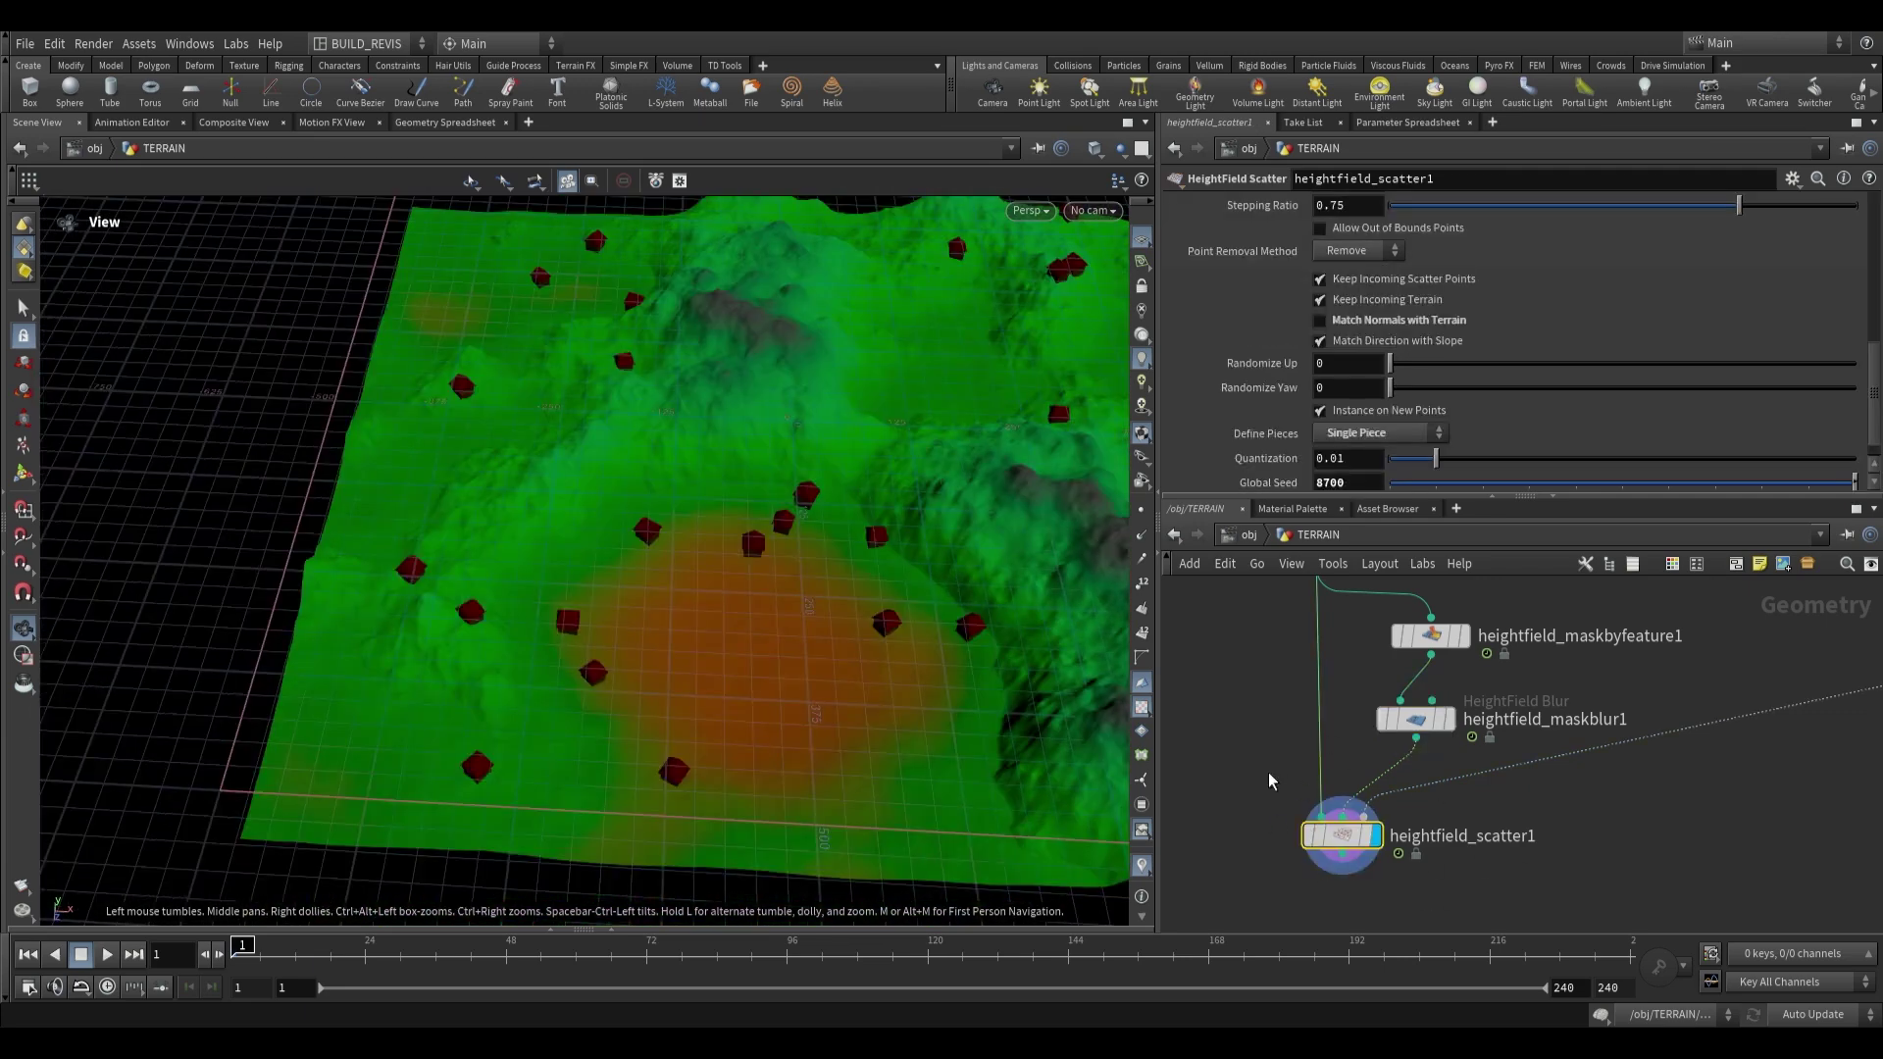
Set the Mask Cut Off in the relaxation settings of heightfield_scatter1 to 0.648.
scroll(1290, 391, "up", 4)
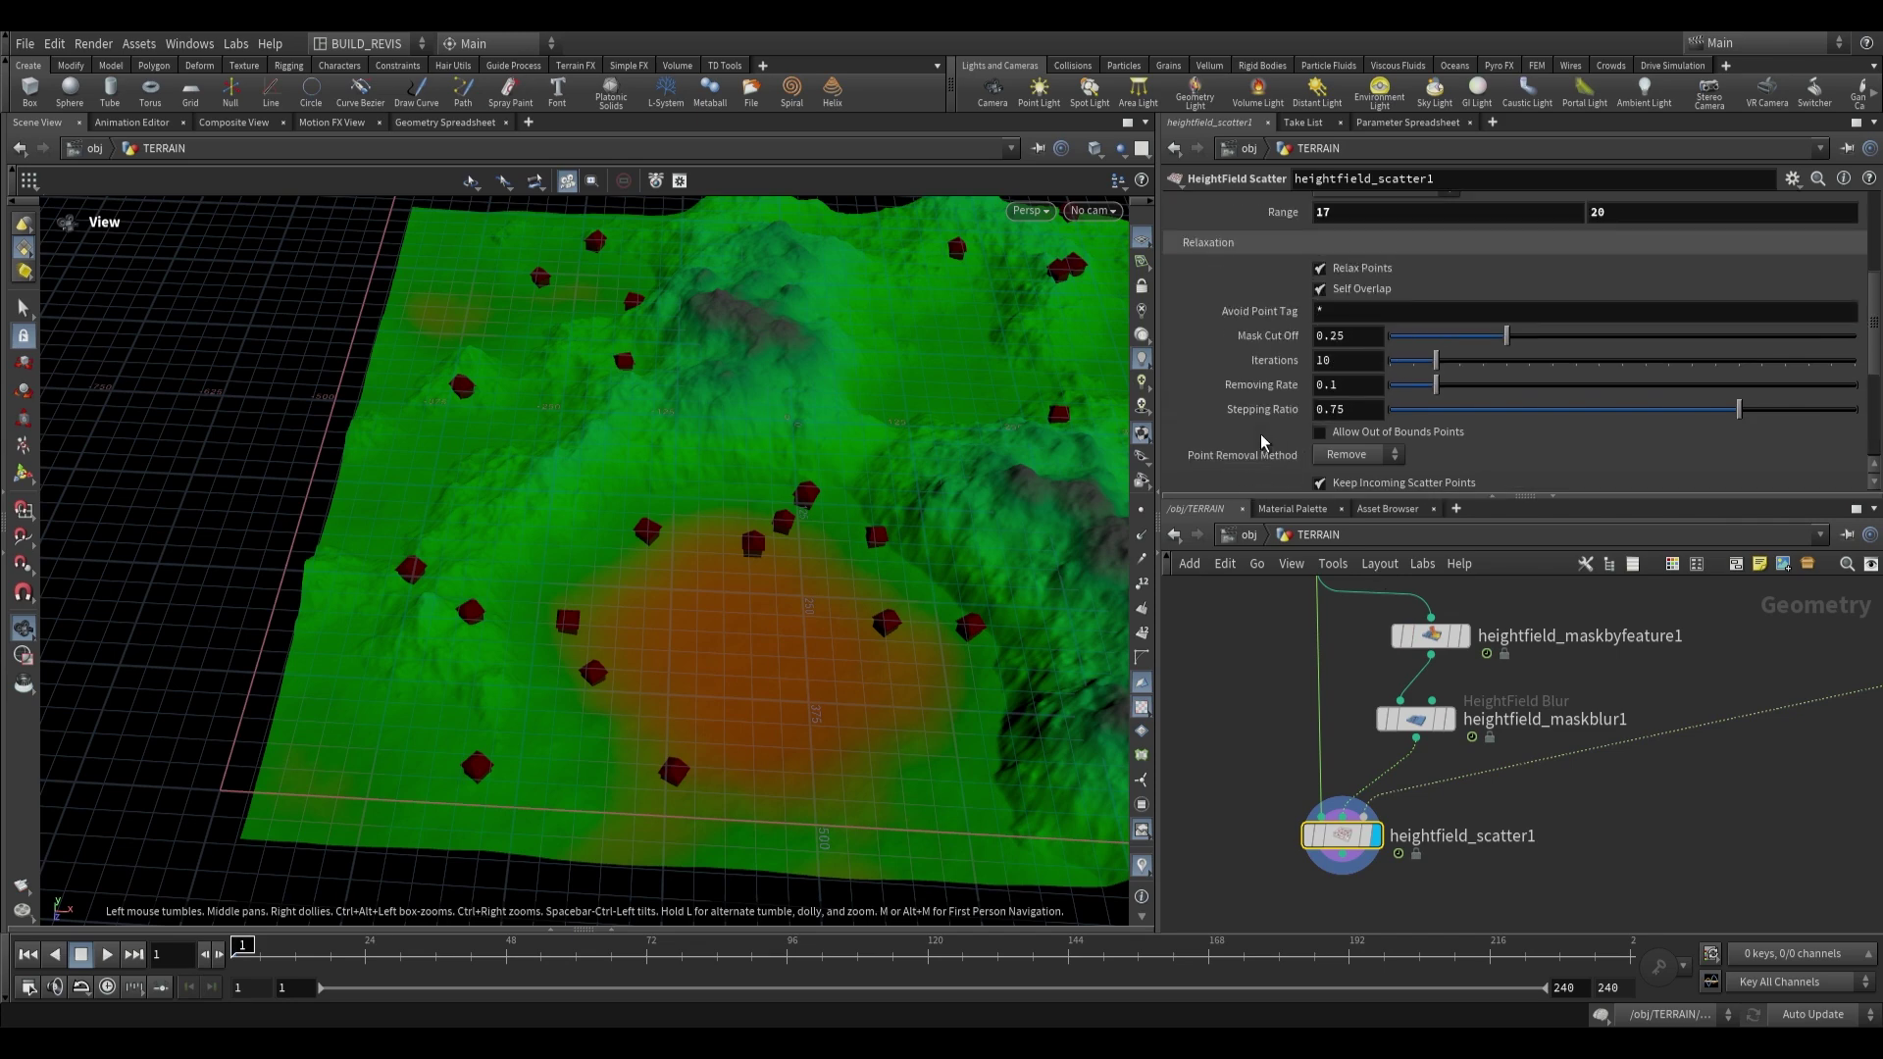
scroll(1290, 368, "up", 2)
scroll(1235, 324, "down", 2)
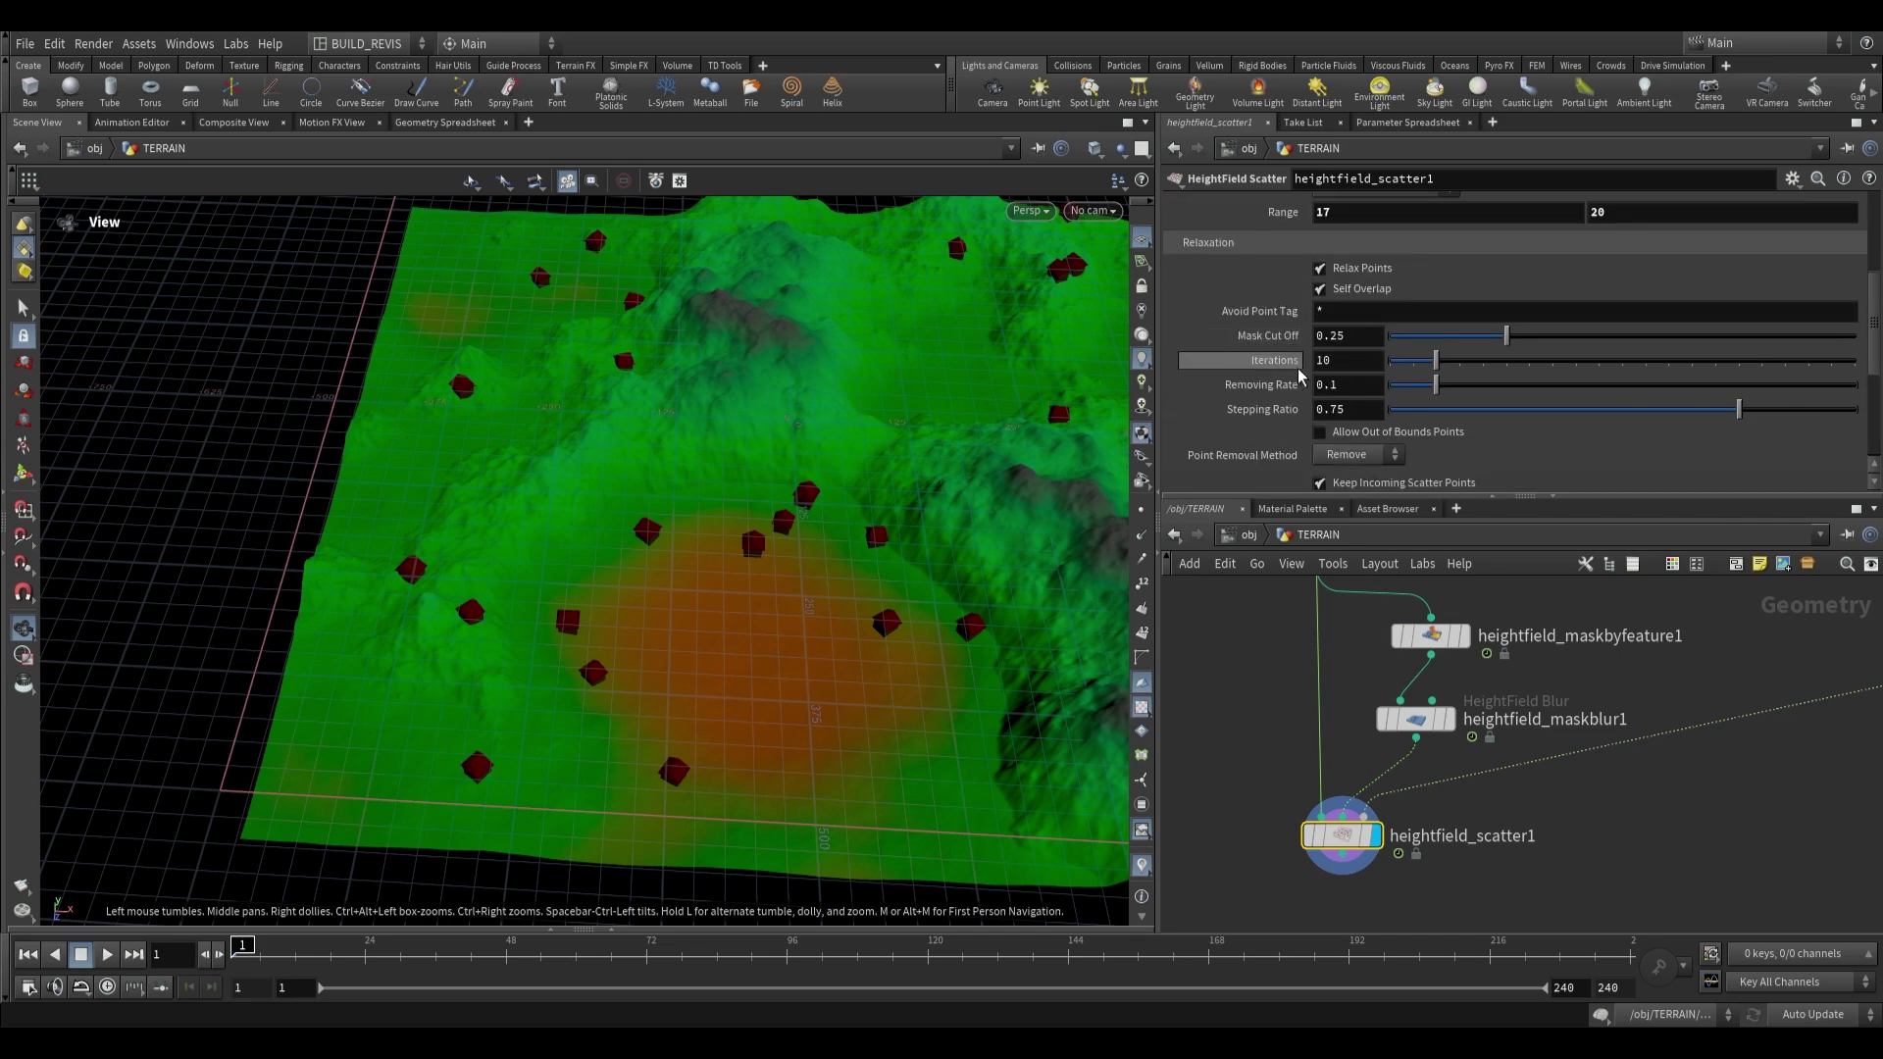
left_click(1337, 338)
left_click(1273, 340)
left_click(1276, 338)
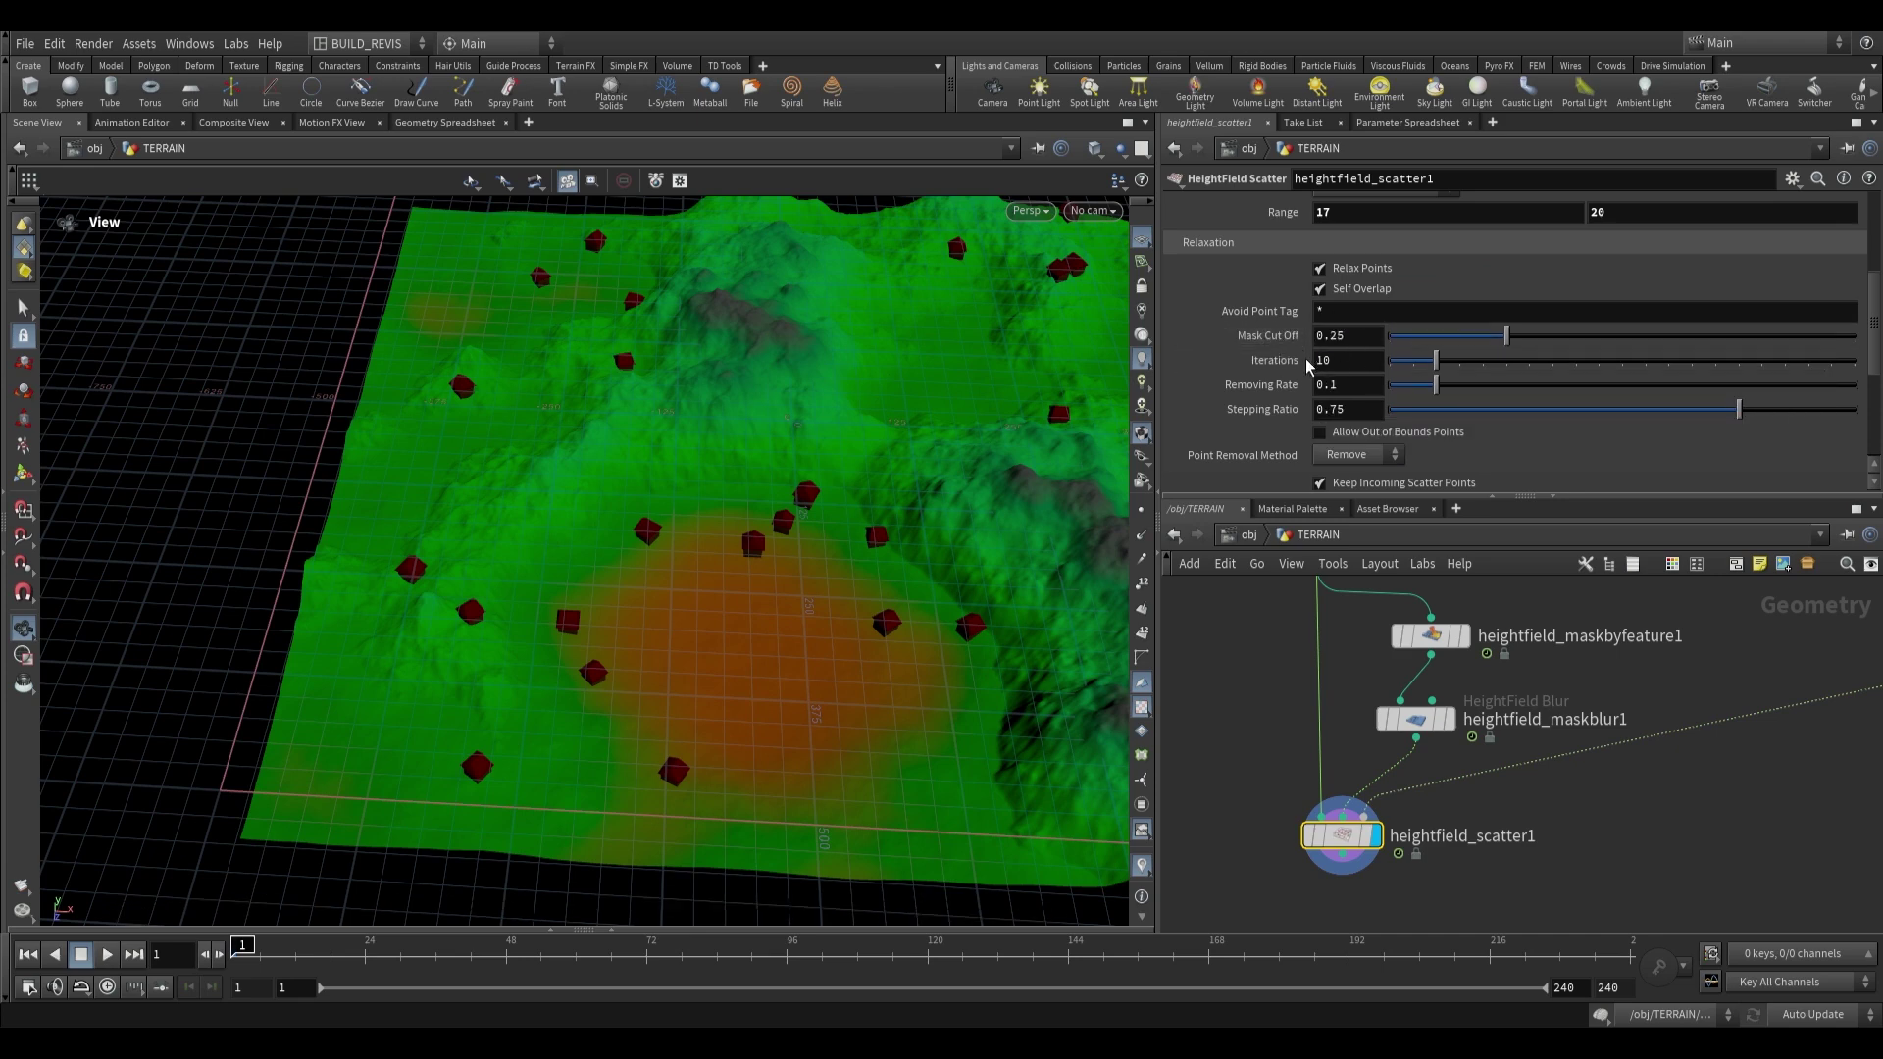
left_click_drag(871, 525, 869, 539)
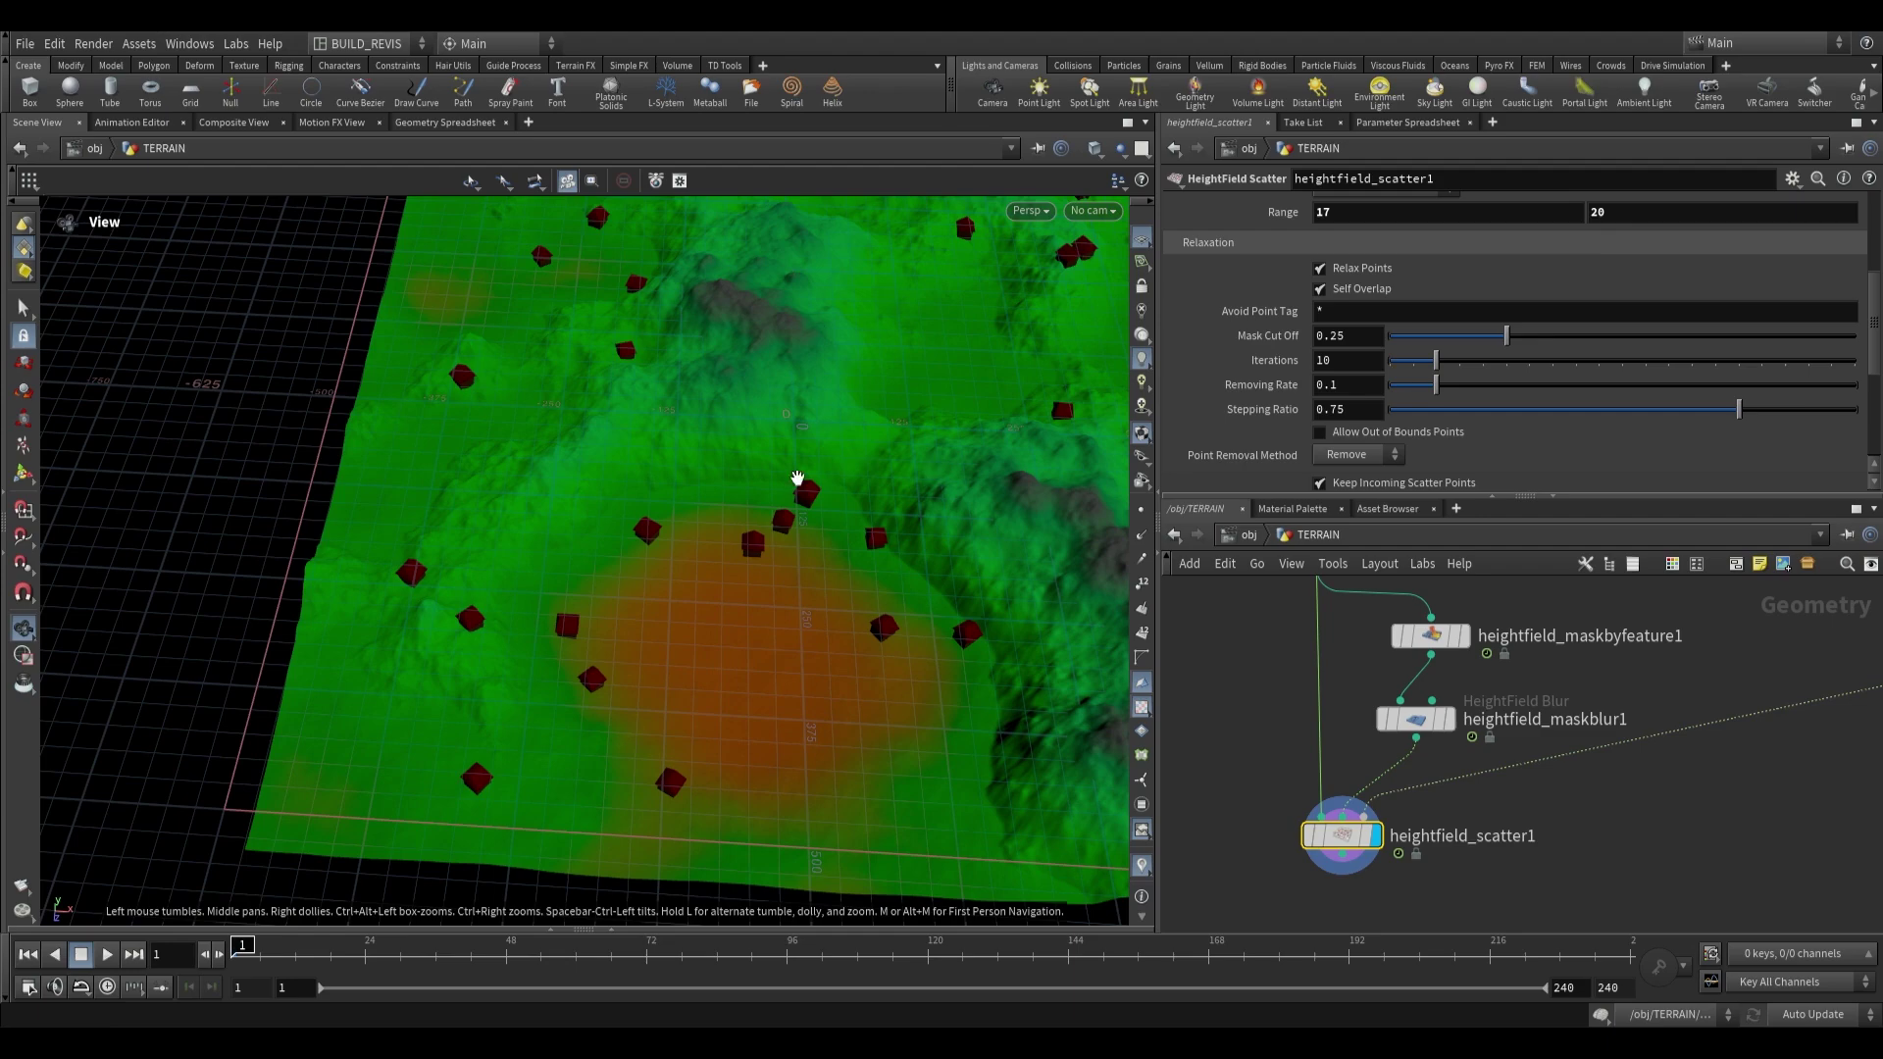
left_click_drag(1556, 334, 1691, 347)
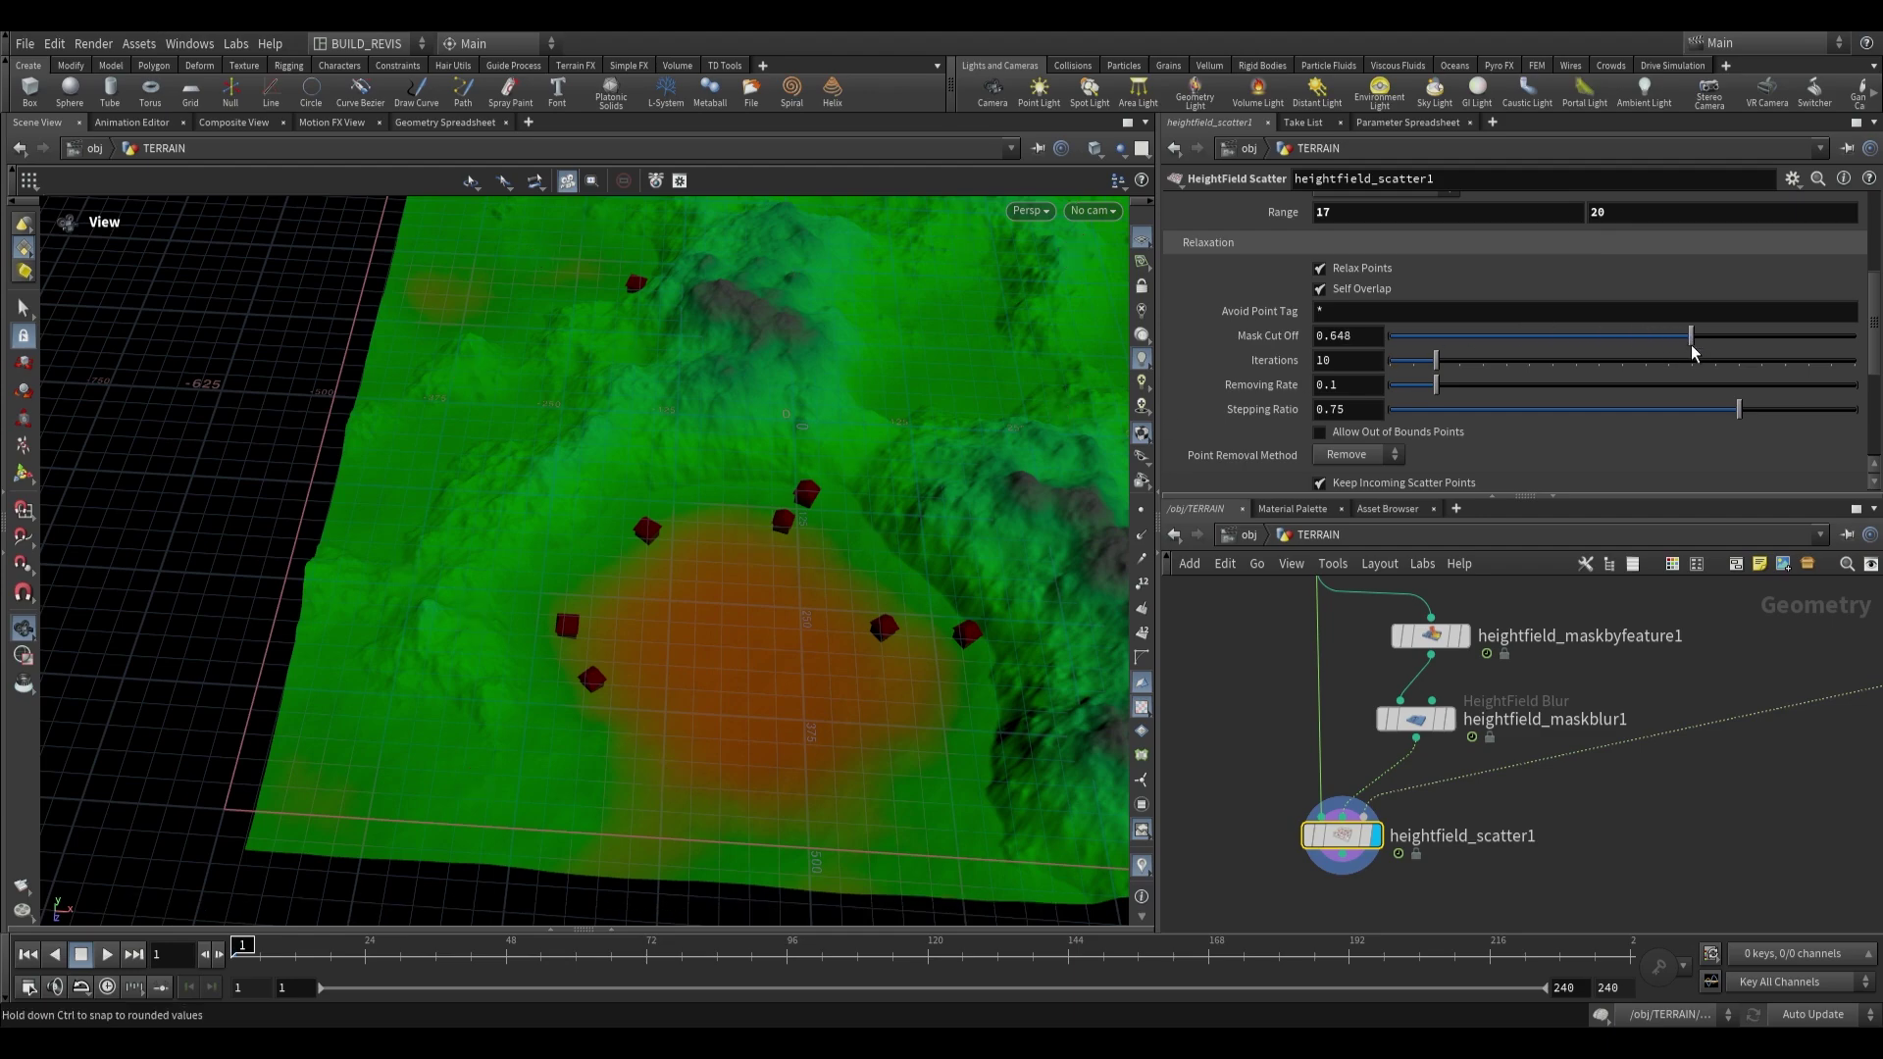
Display heightfield_maskblur1 to compare the blurred mask with the house positions, and redisplay heightfield_scatter1.
left_click_drag(820, 327, 802, 397)
left_click(1450, 720)
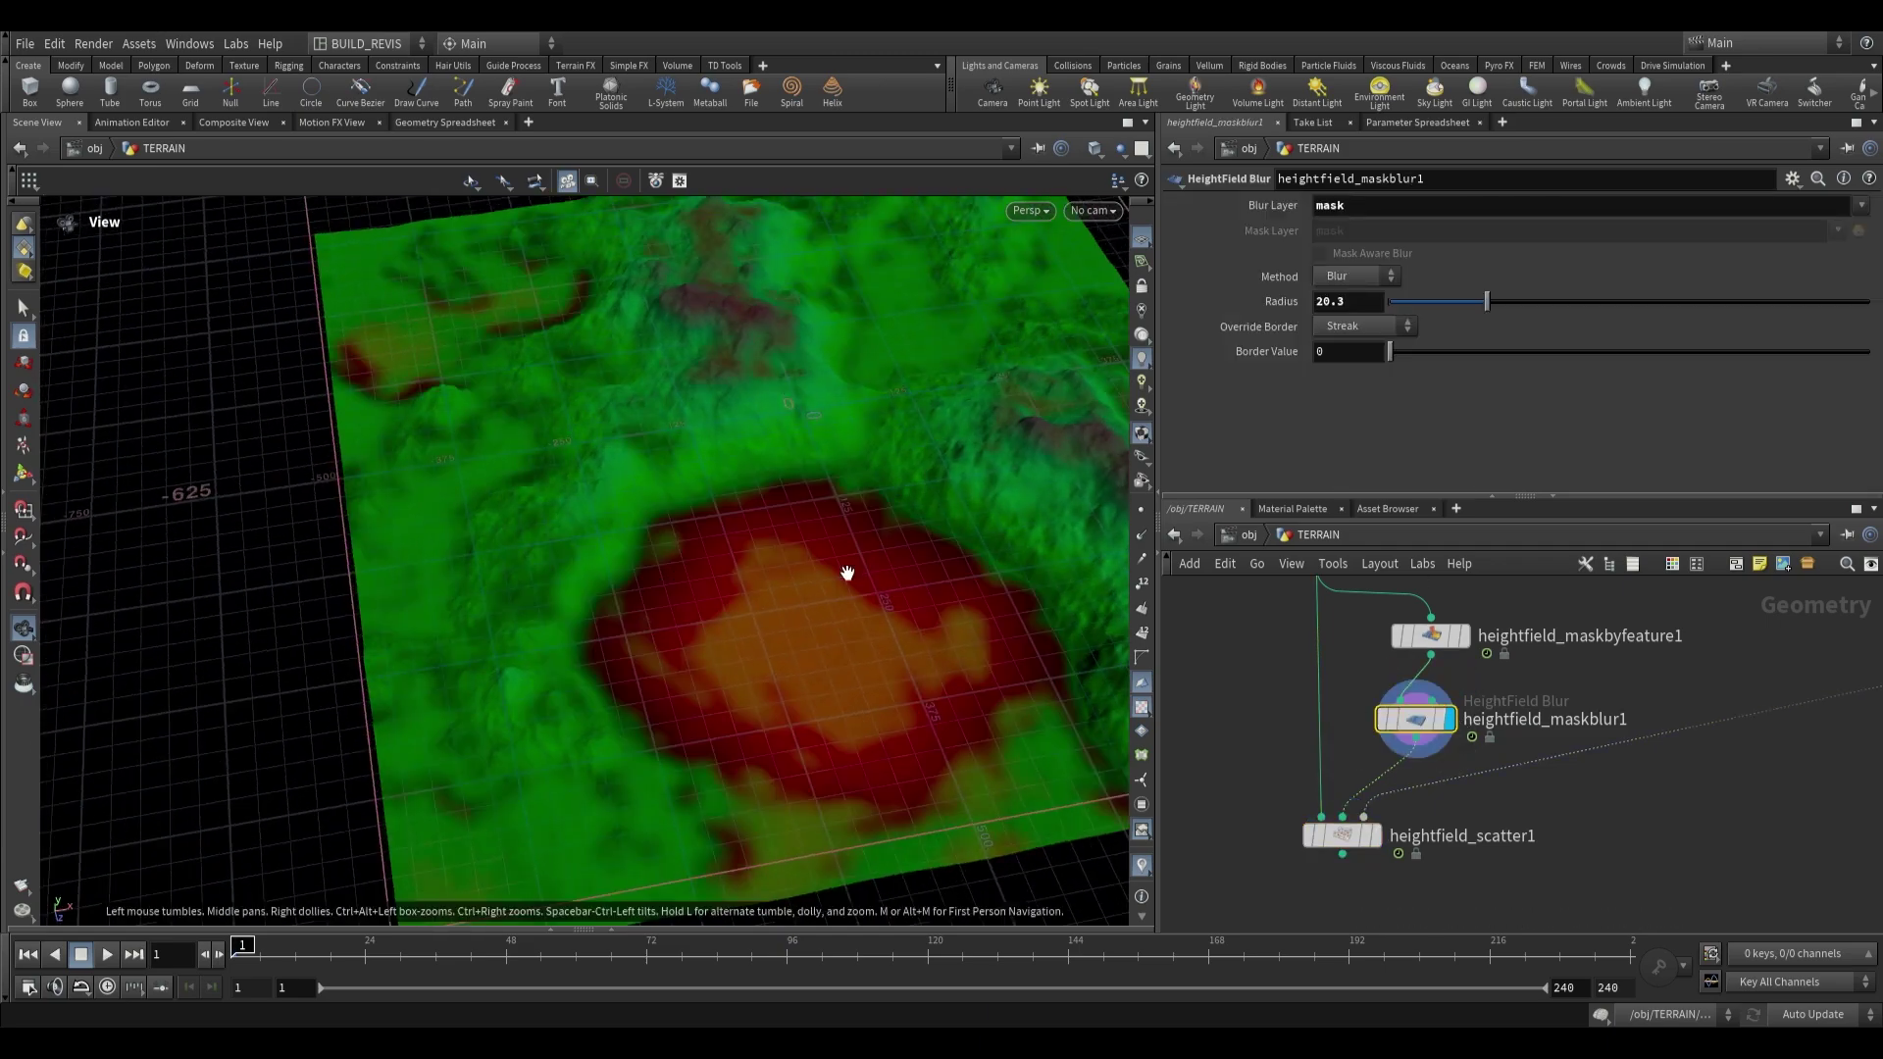
left_click_drag(852, 574, 863, 517)
left_click_drag(608, 415, 327, 418)
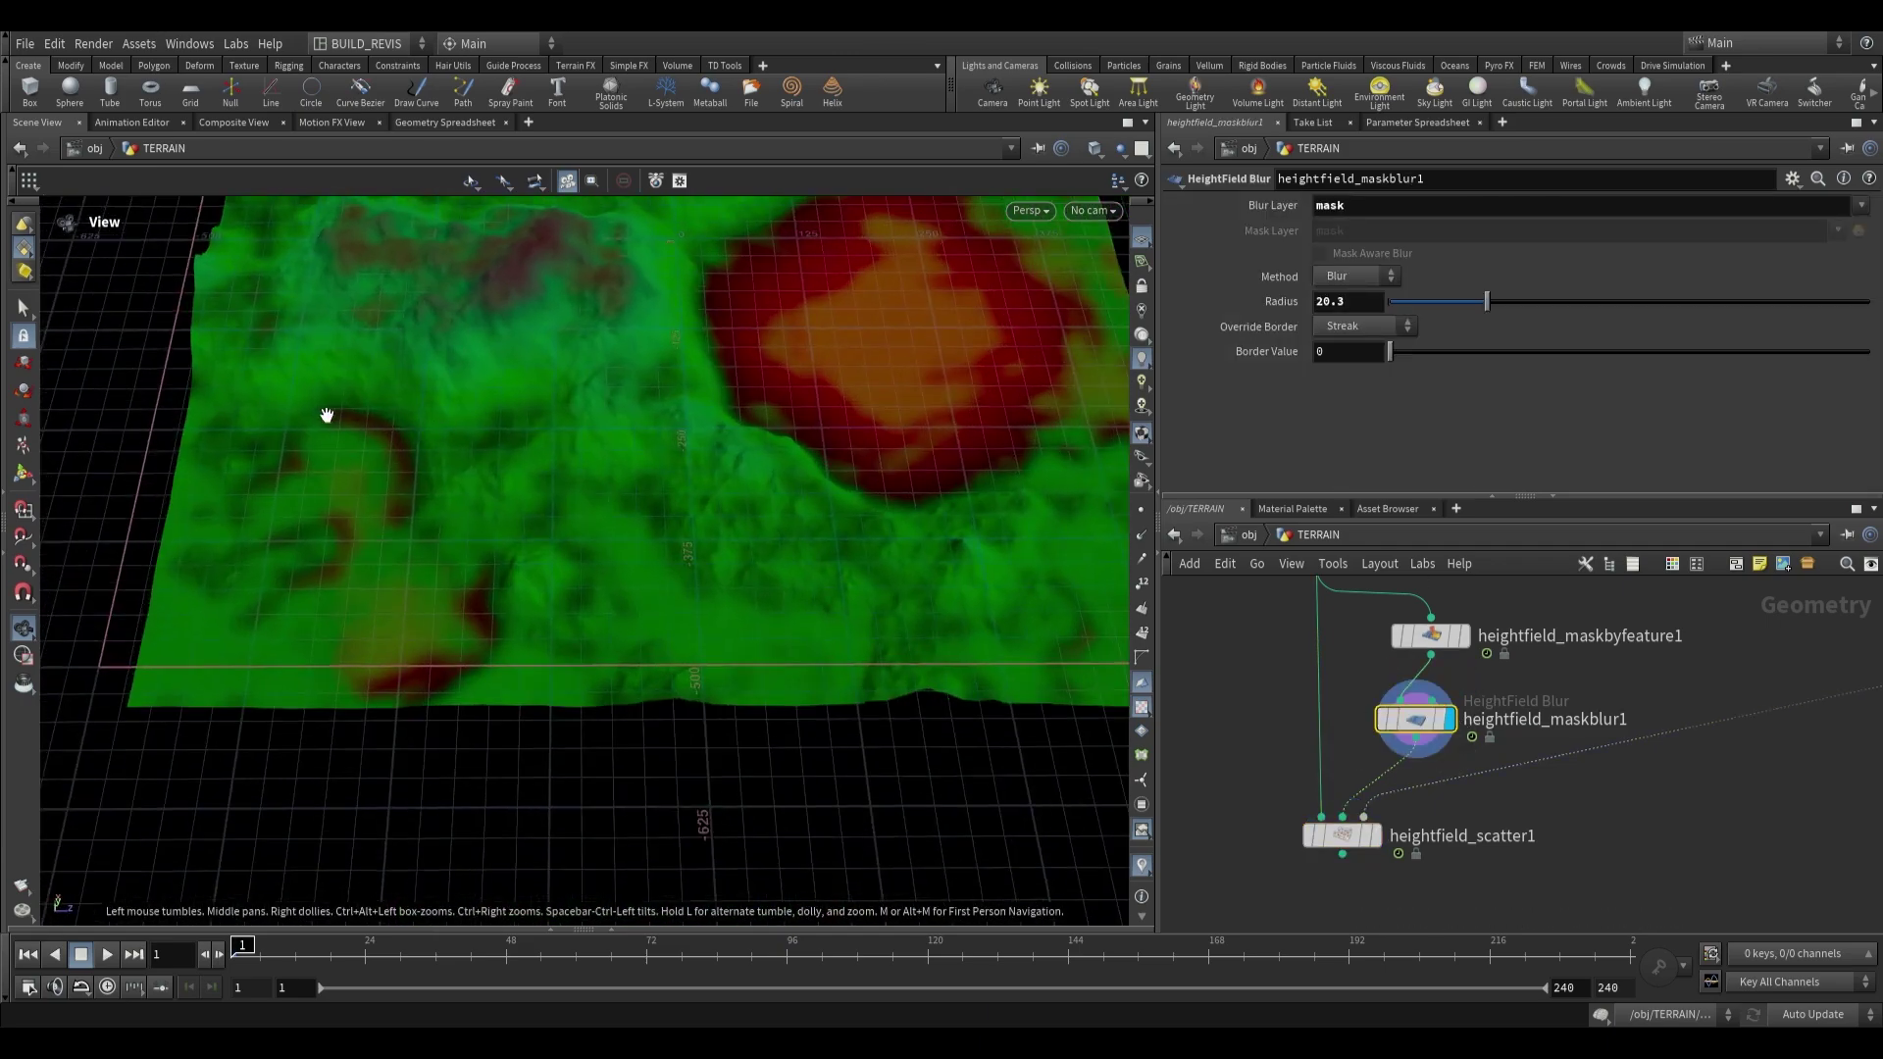
left_click_drag(394, 508, 760, 486)
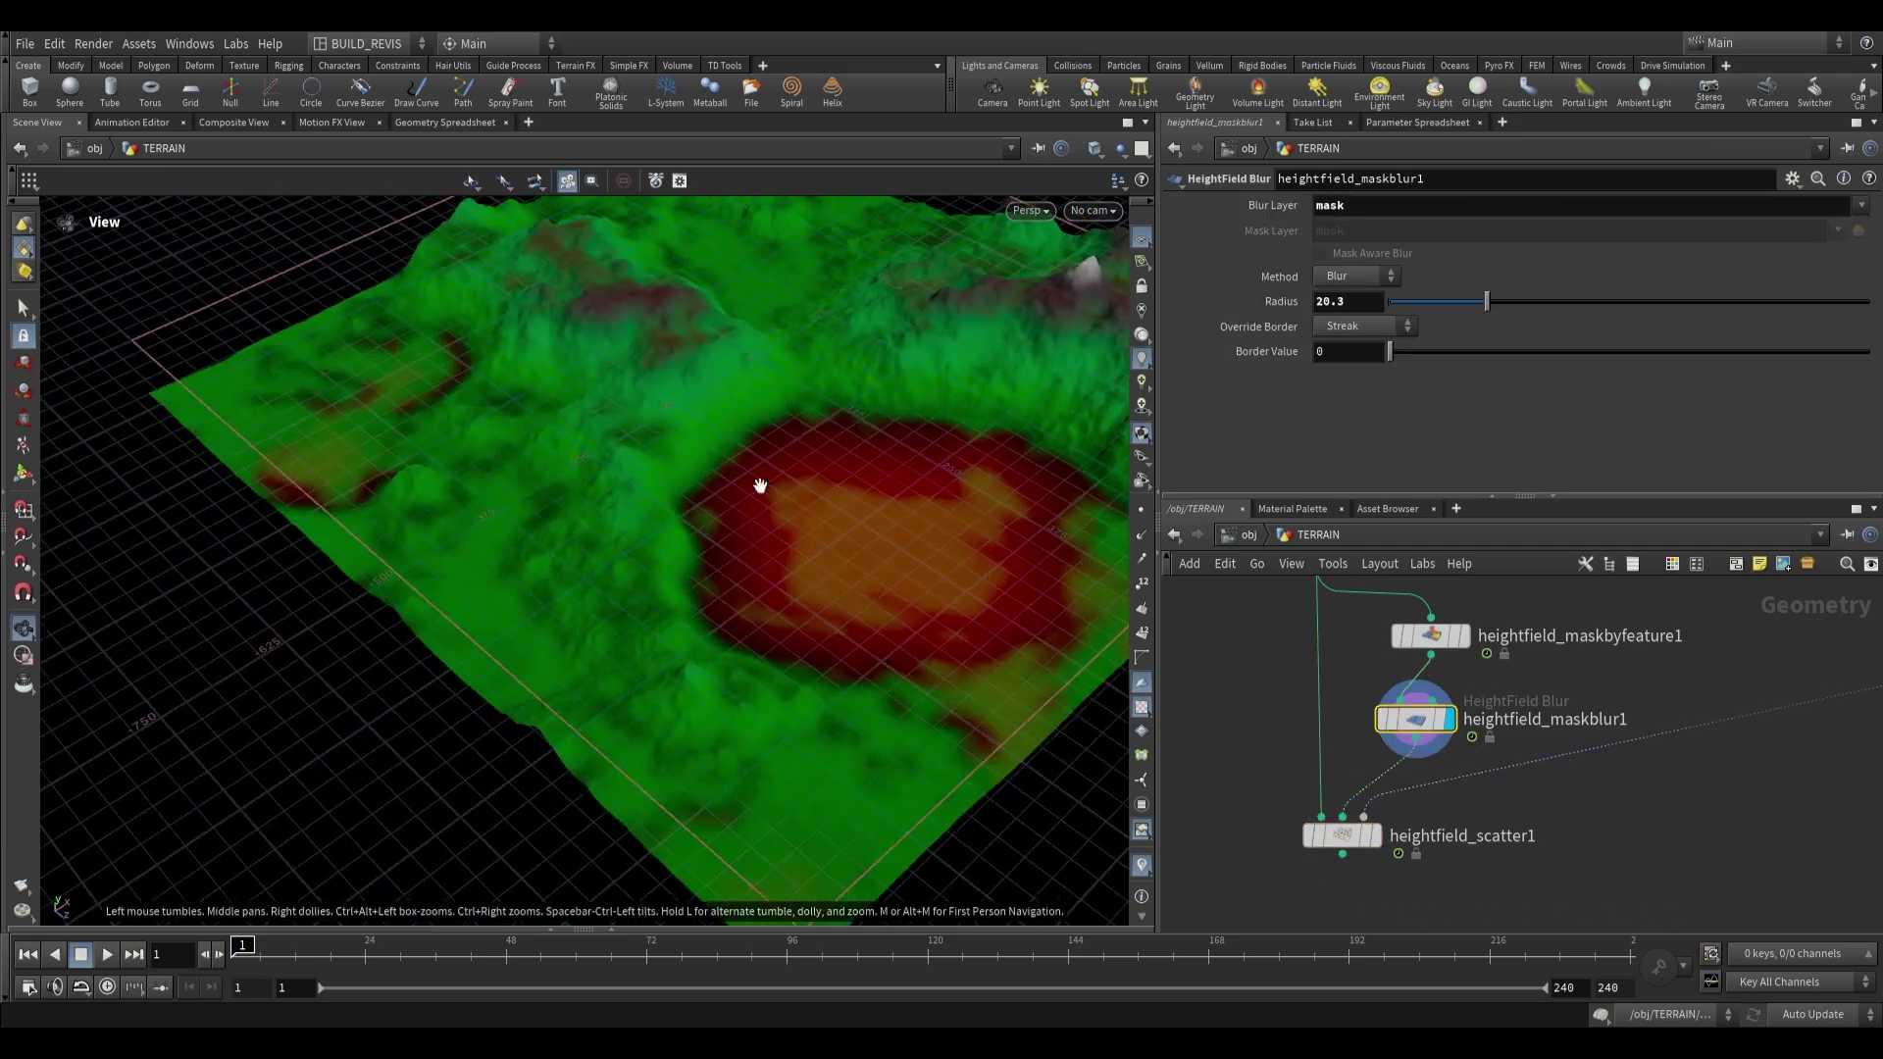
left_click(1372, 835)
left_click_drag(740, 550, 938, 492)
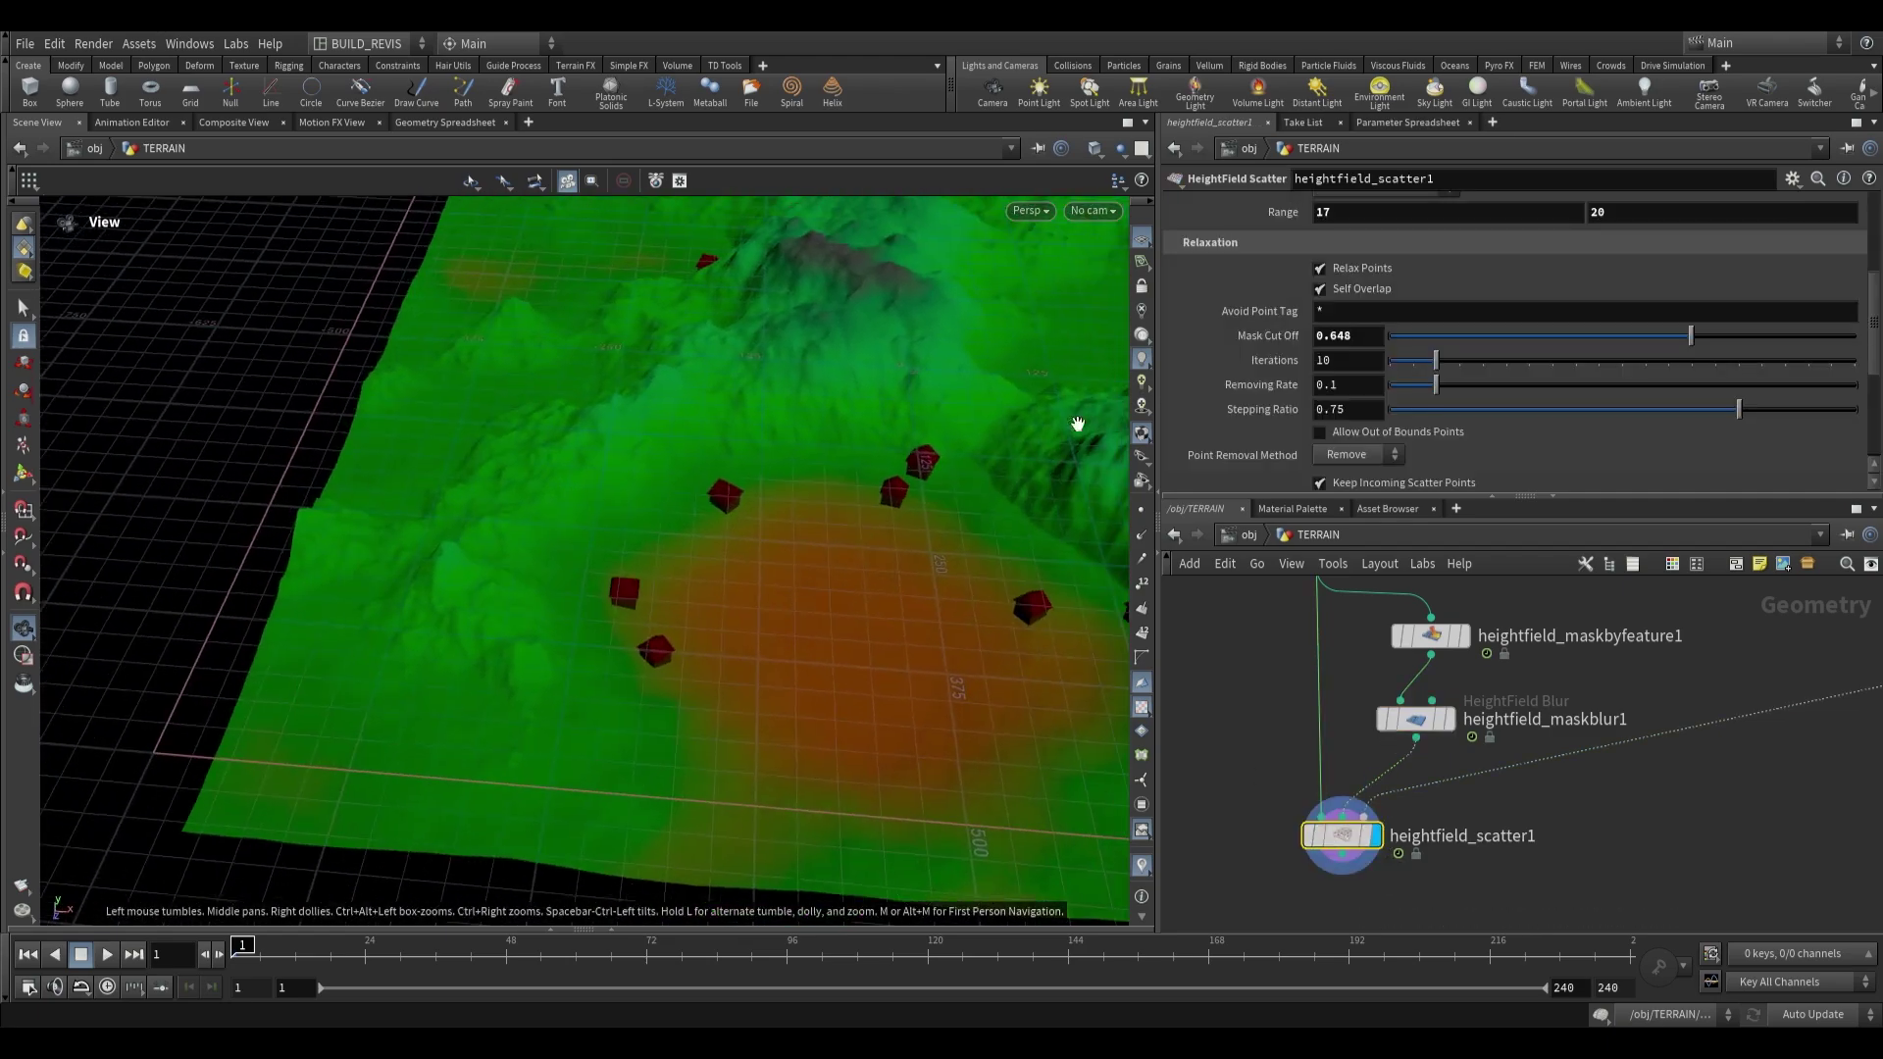
Set the Total Point Count of heightfield_scatter1 to 63.
scroll(1287, 336, "up", 4)
left_click_drag(1397, 310, 1386, 315)
middle_click_drag(1236, 316, 1771, 305)
left_click_drag(898, 557, 682, 554)
Set the Point Removal Method of heightfield_scatter1 to Only Flag.
scroll(1383, 388, "down", 6)
scroll(1245, 328, "down", 2)
scroll(1257, 385, "up", 5)
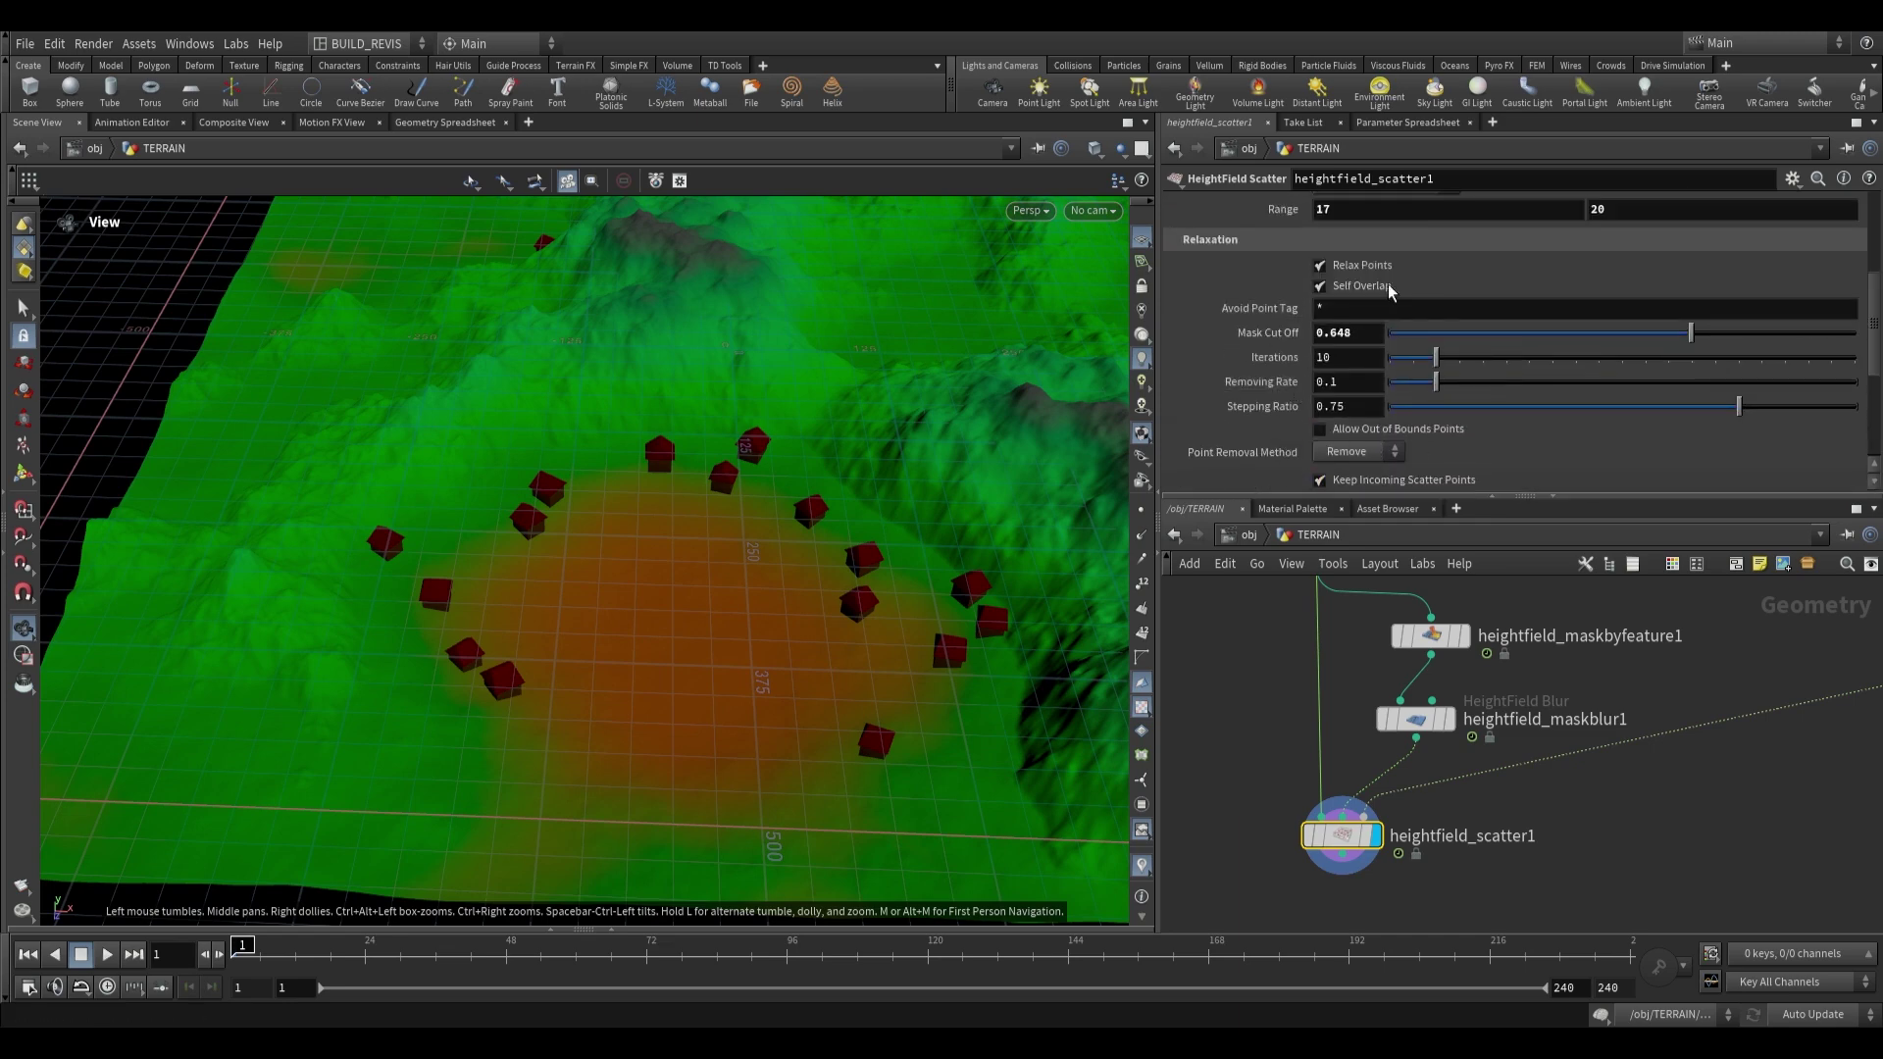
scroll(1316, 417, "down", 1)
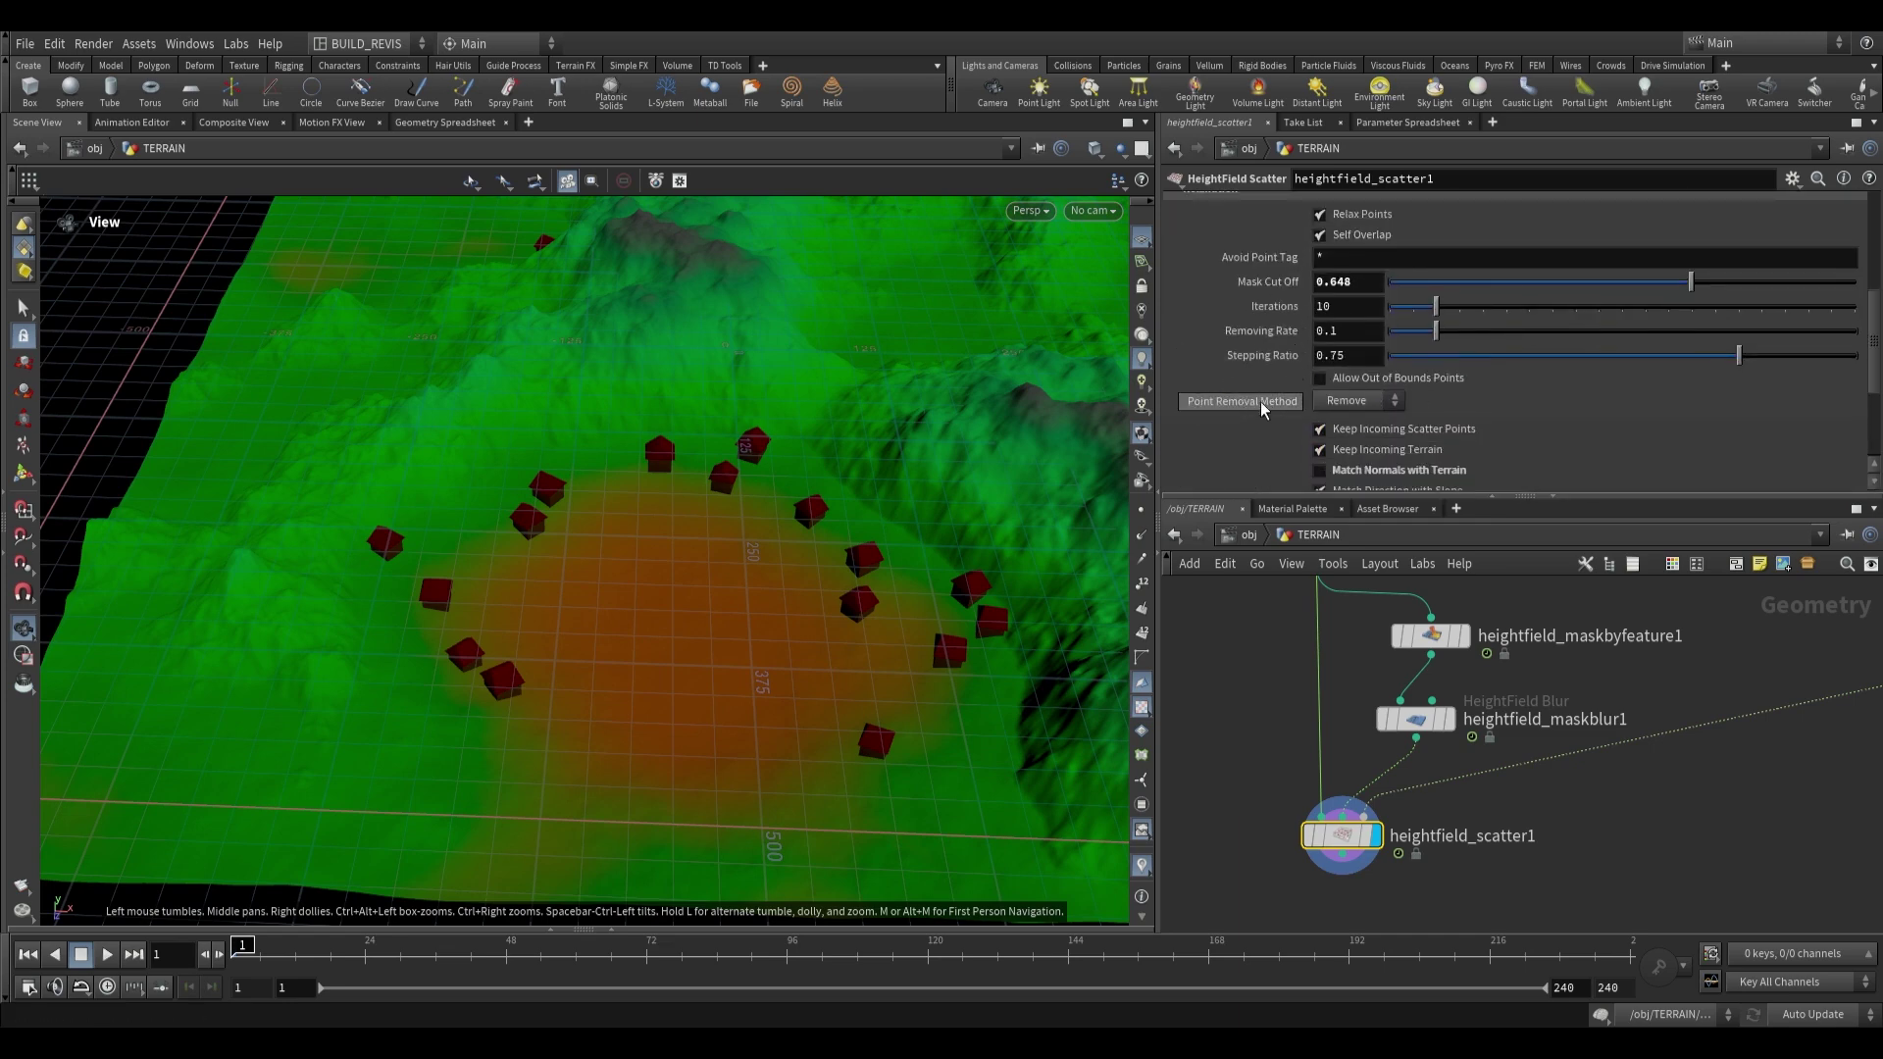
left_click(1358, 402)
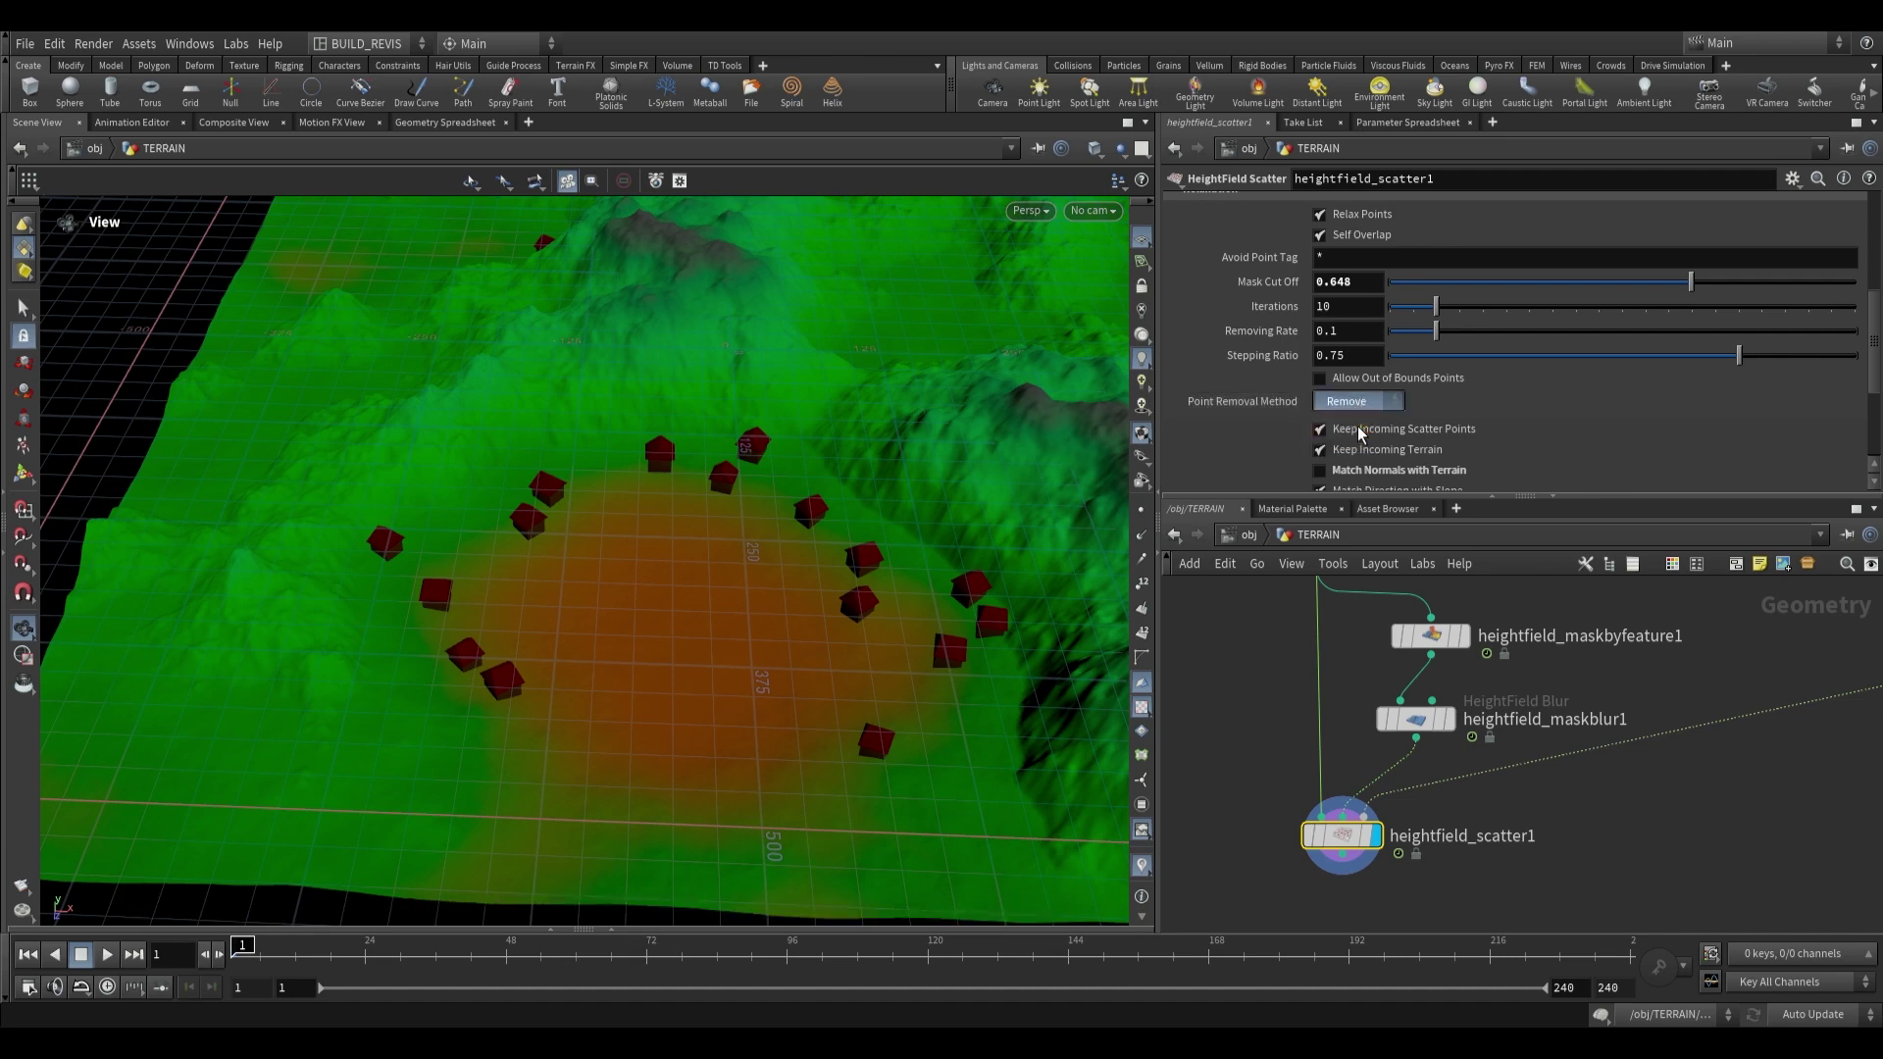
left_click(1359, 427)
left_click_drag(615, 427, 647, 452)
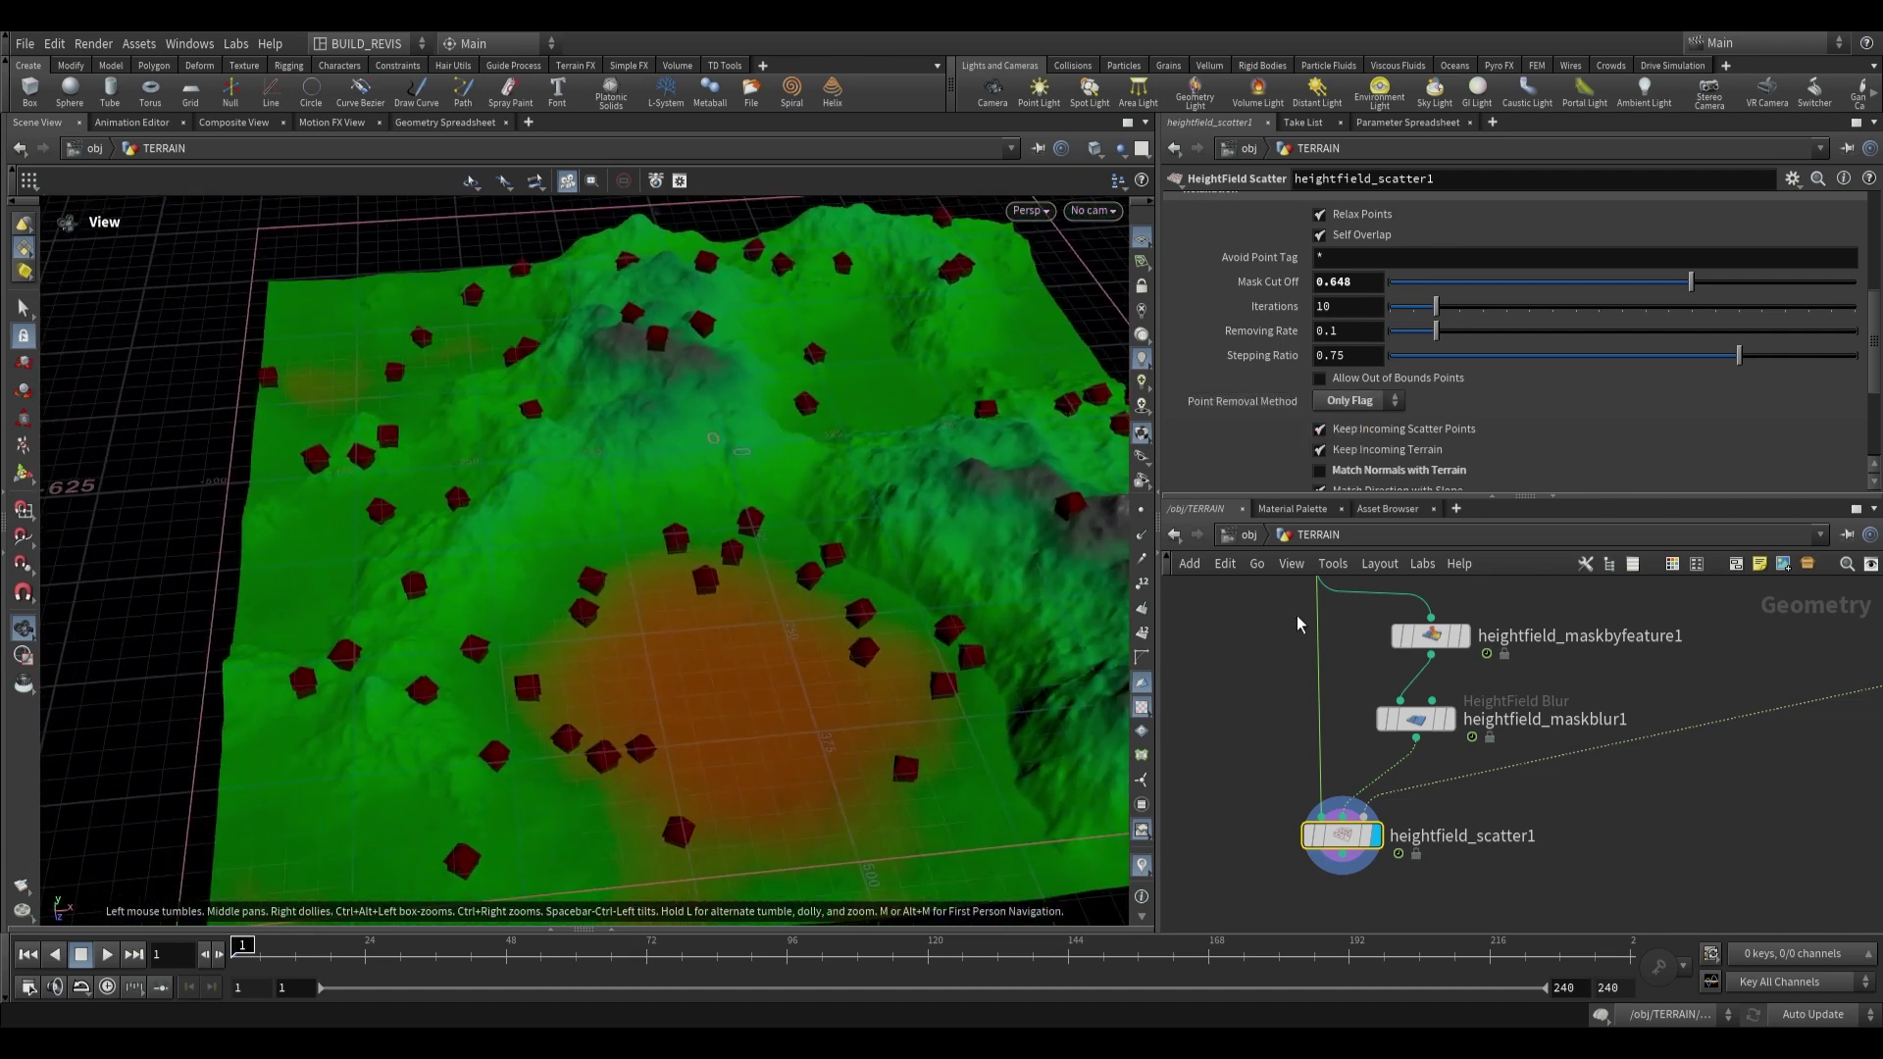
Sort the points by rmflag in the Geometry Spreadsheet to examine which ones are flagged for removal.
mouse_move(1345, 841)
left_click(446, 121)
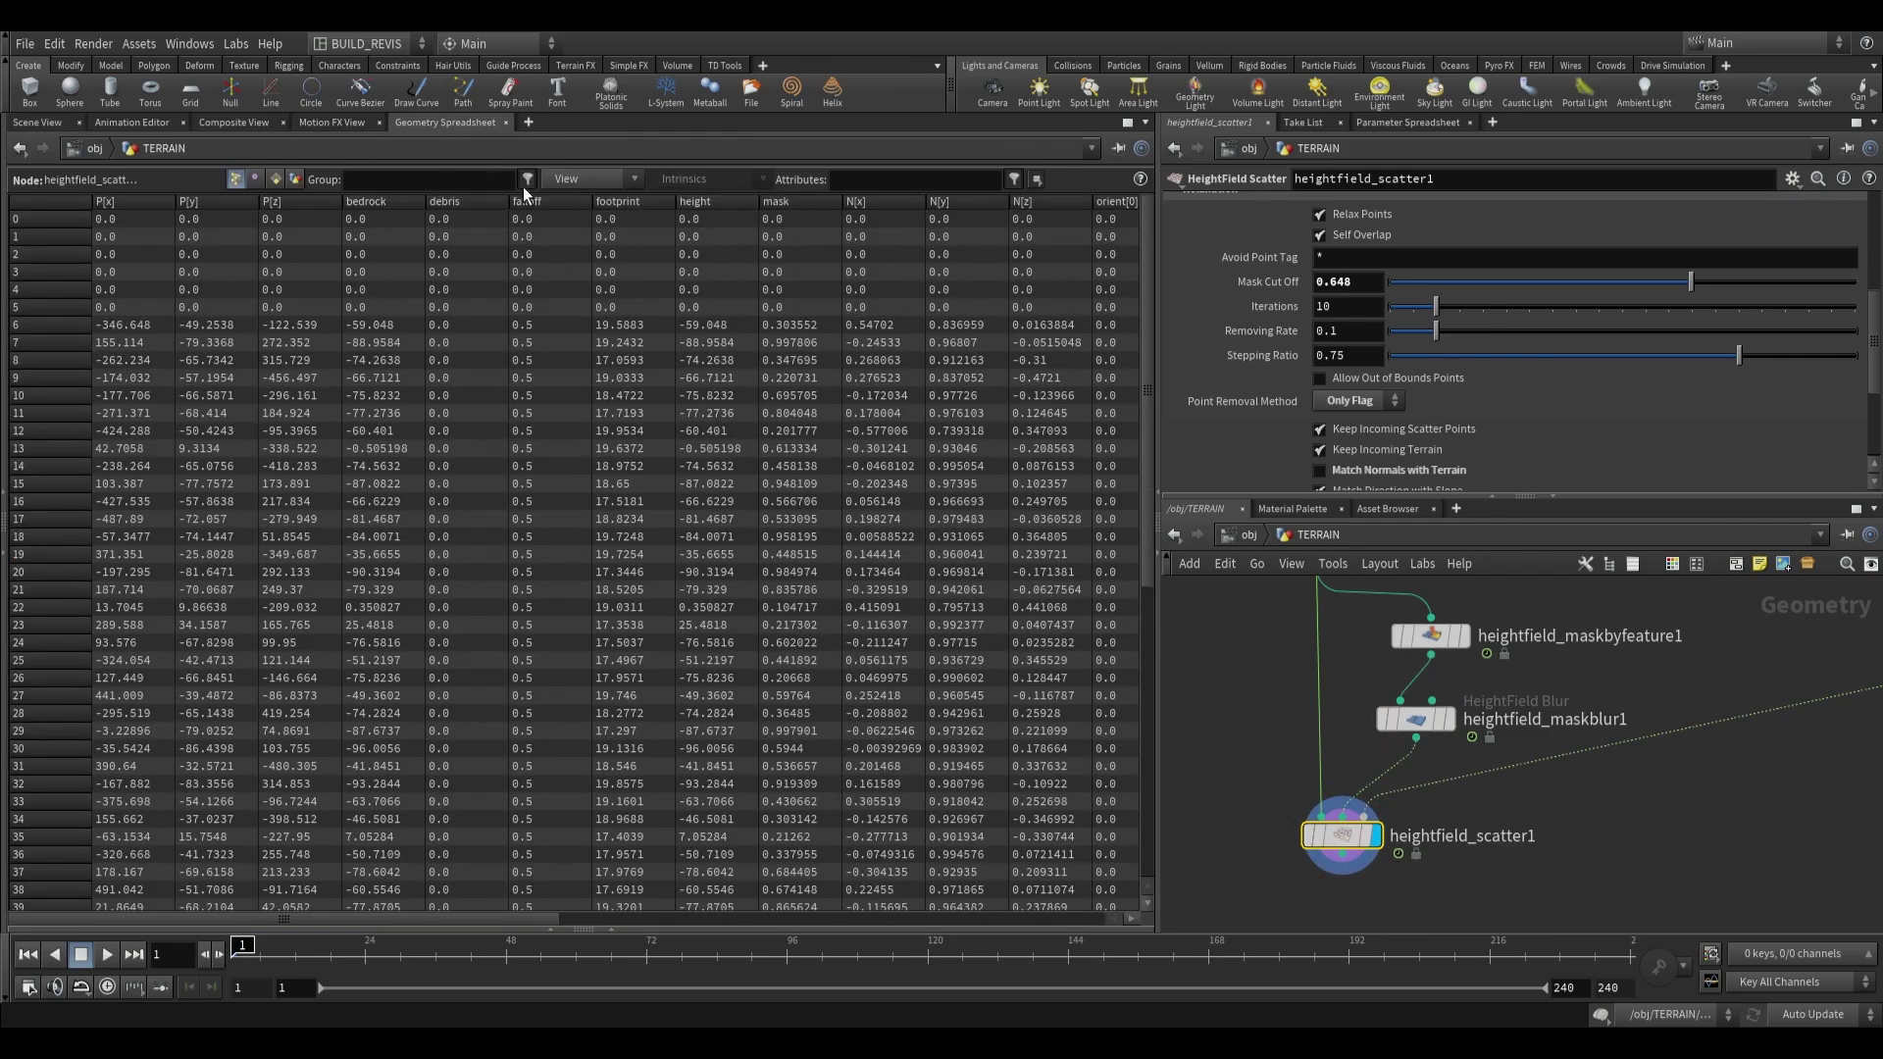
left_click_drag(336, 922, 912, 873)
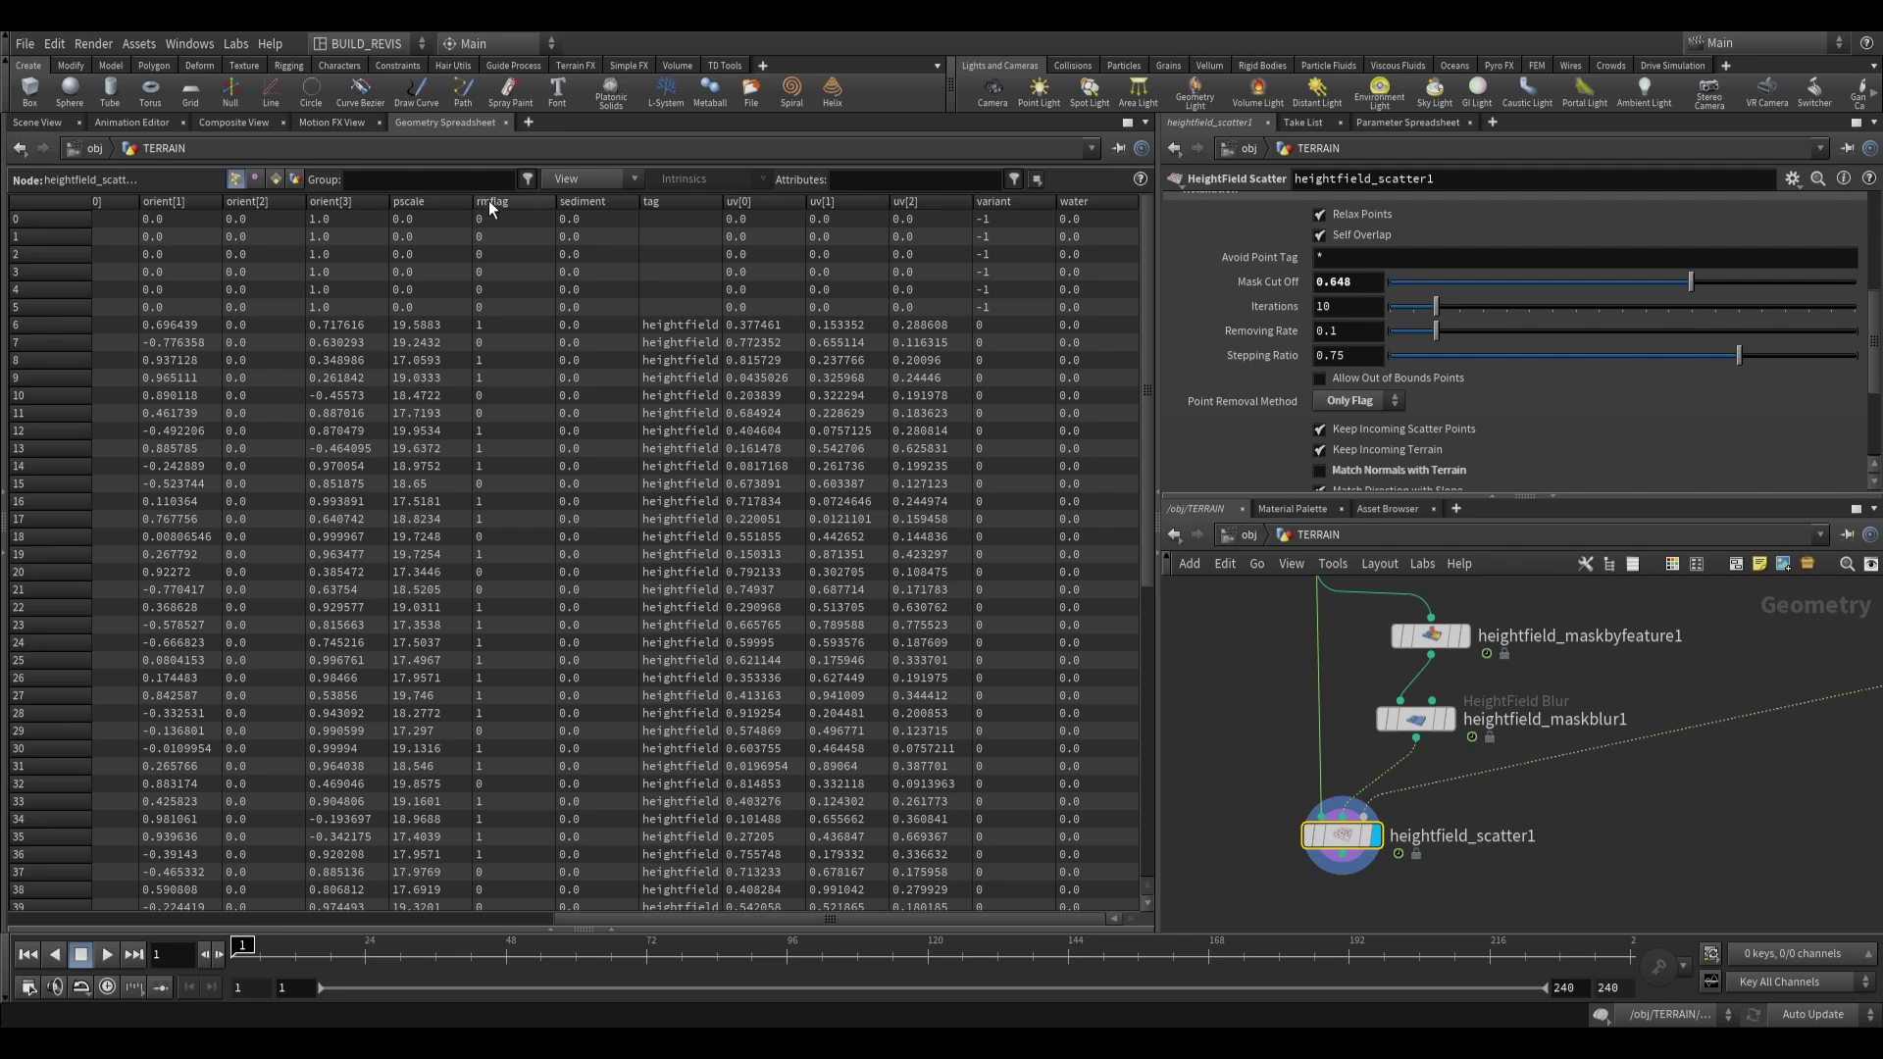
left_click(514, 201)
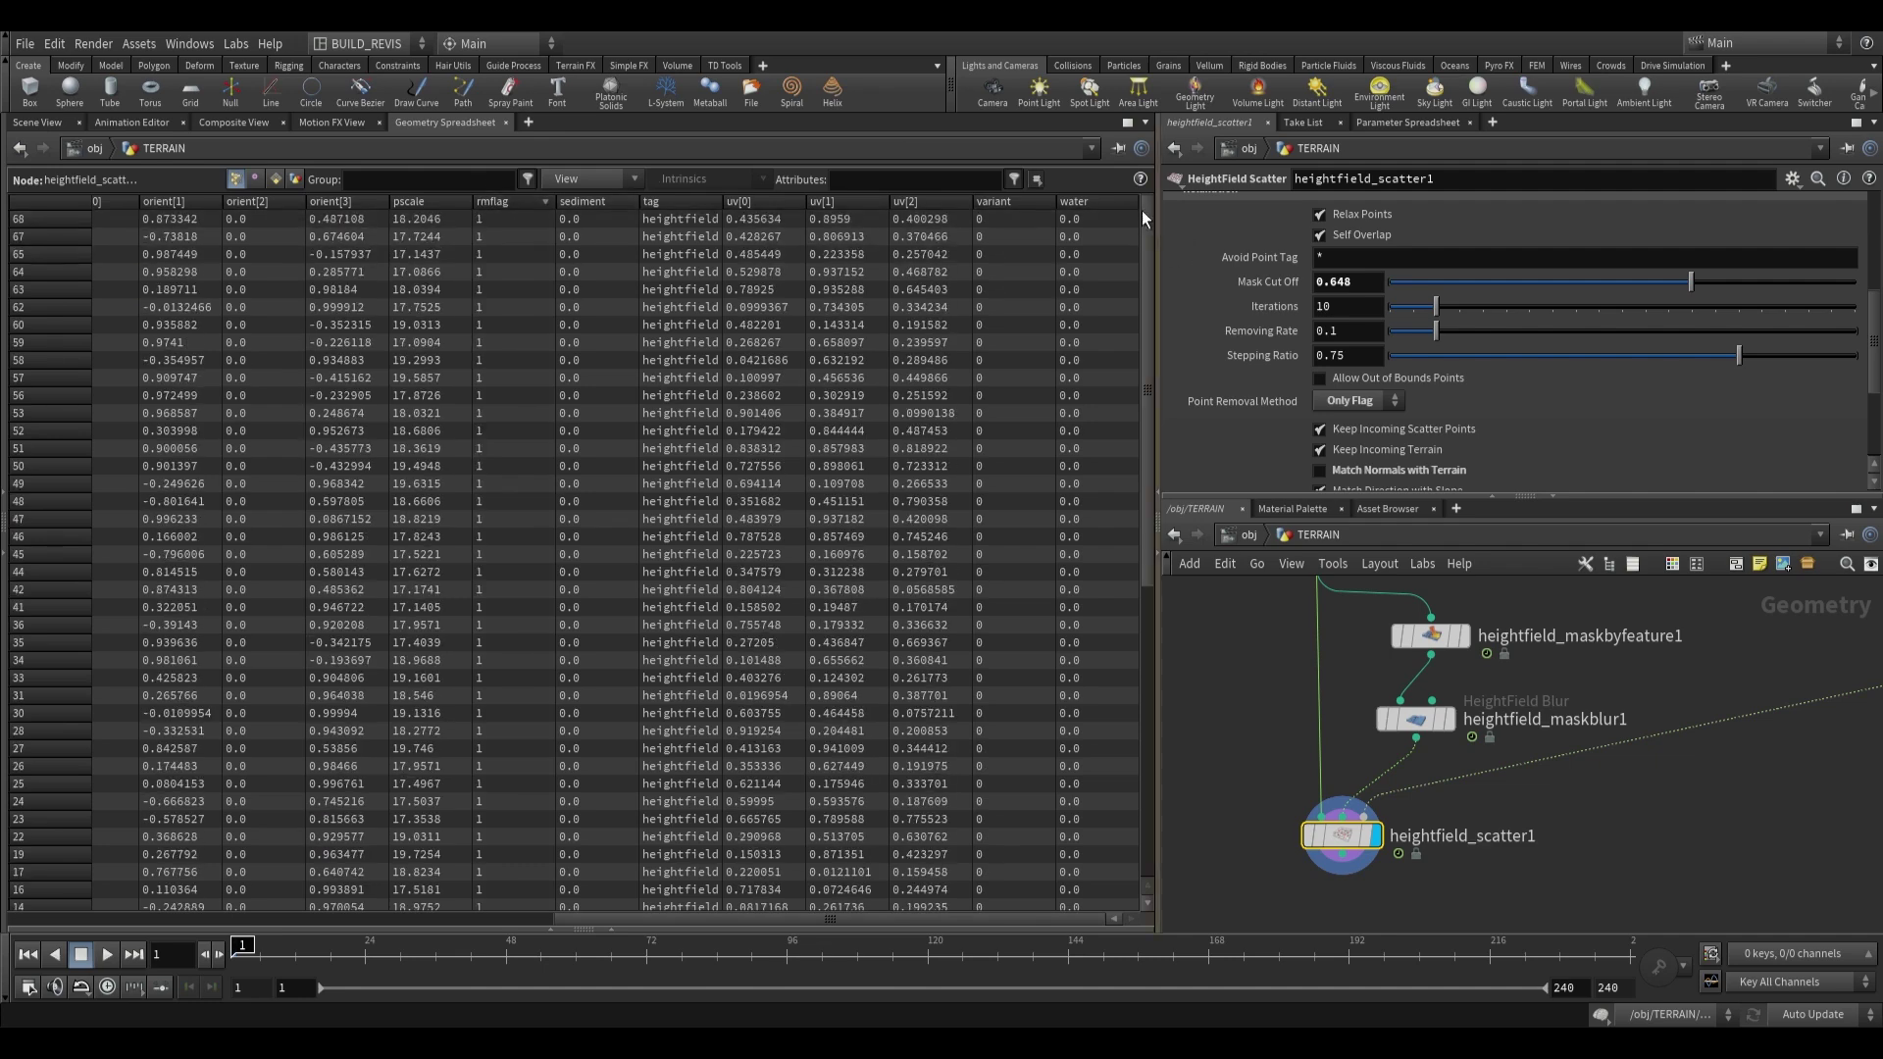
scroll(519, 598, "down", 10)
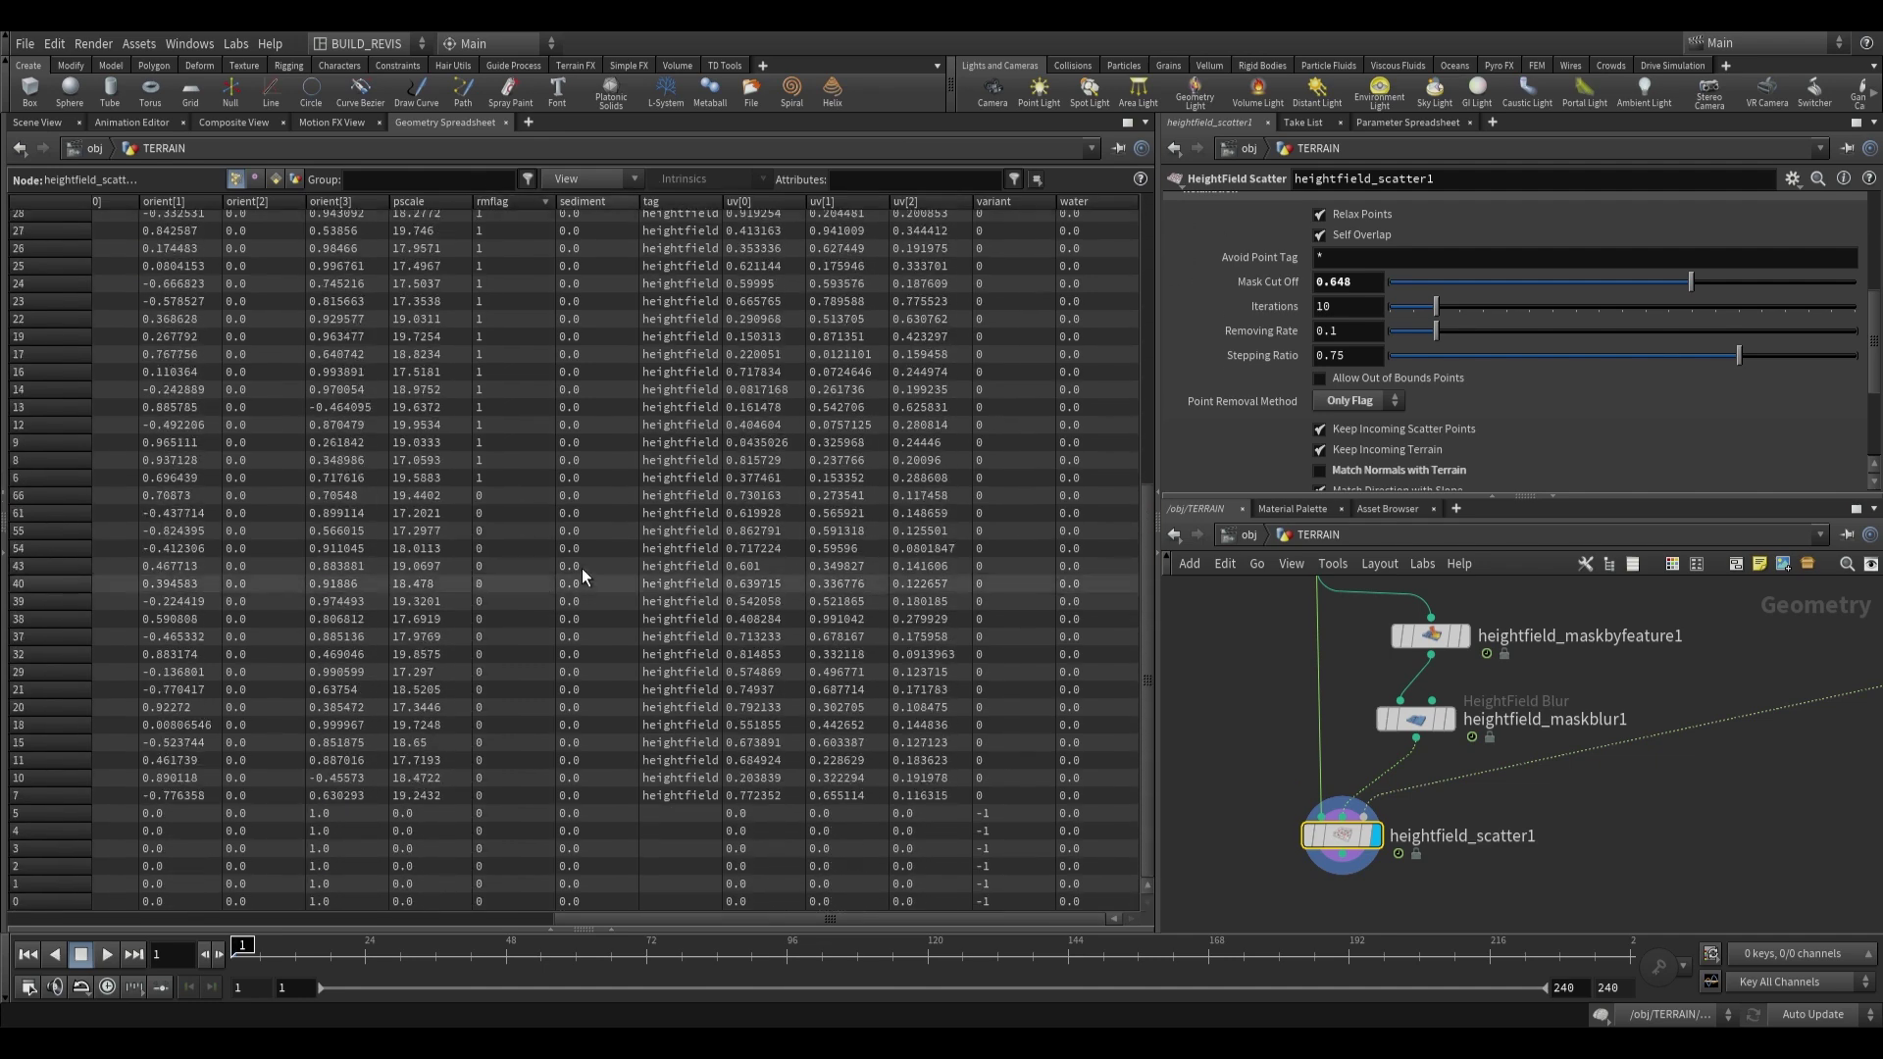
Return to the scene view and set the Point Removal Method back to Remove.
left_click(39, 122)
left_click_drag(684, 617, 765, 549)
left_click(1375, 403)
left_click_drag(738, 437, 779, 534)
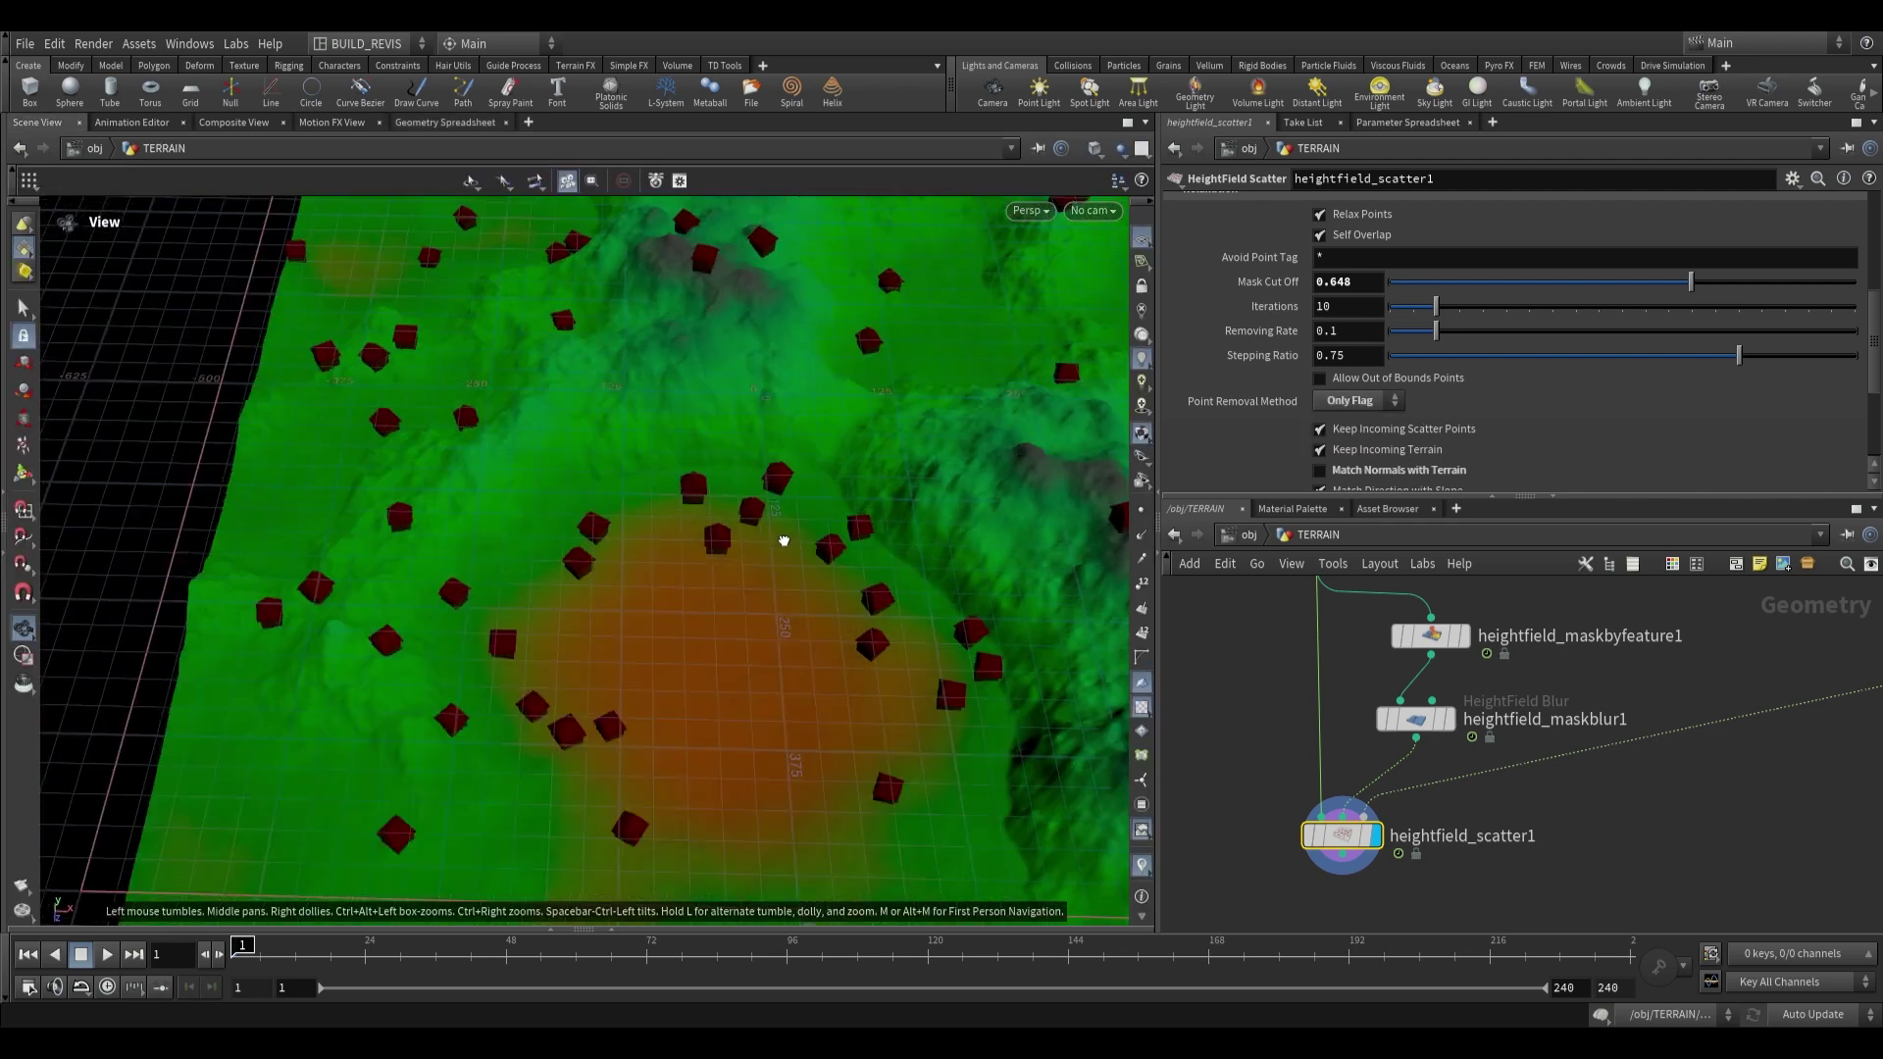
left_click(1375, 408)
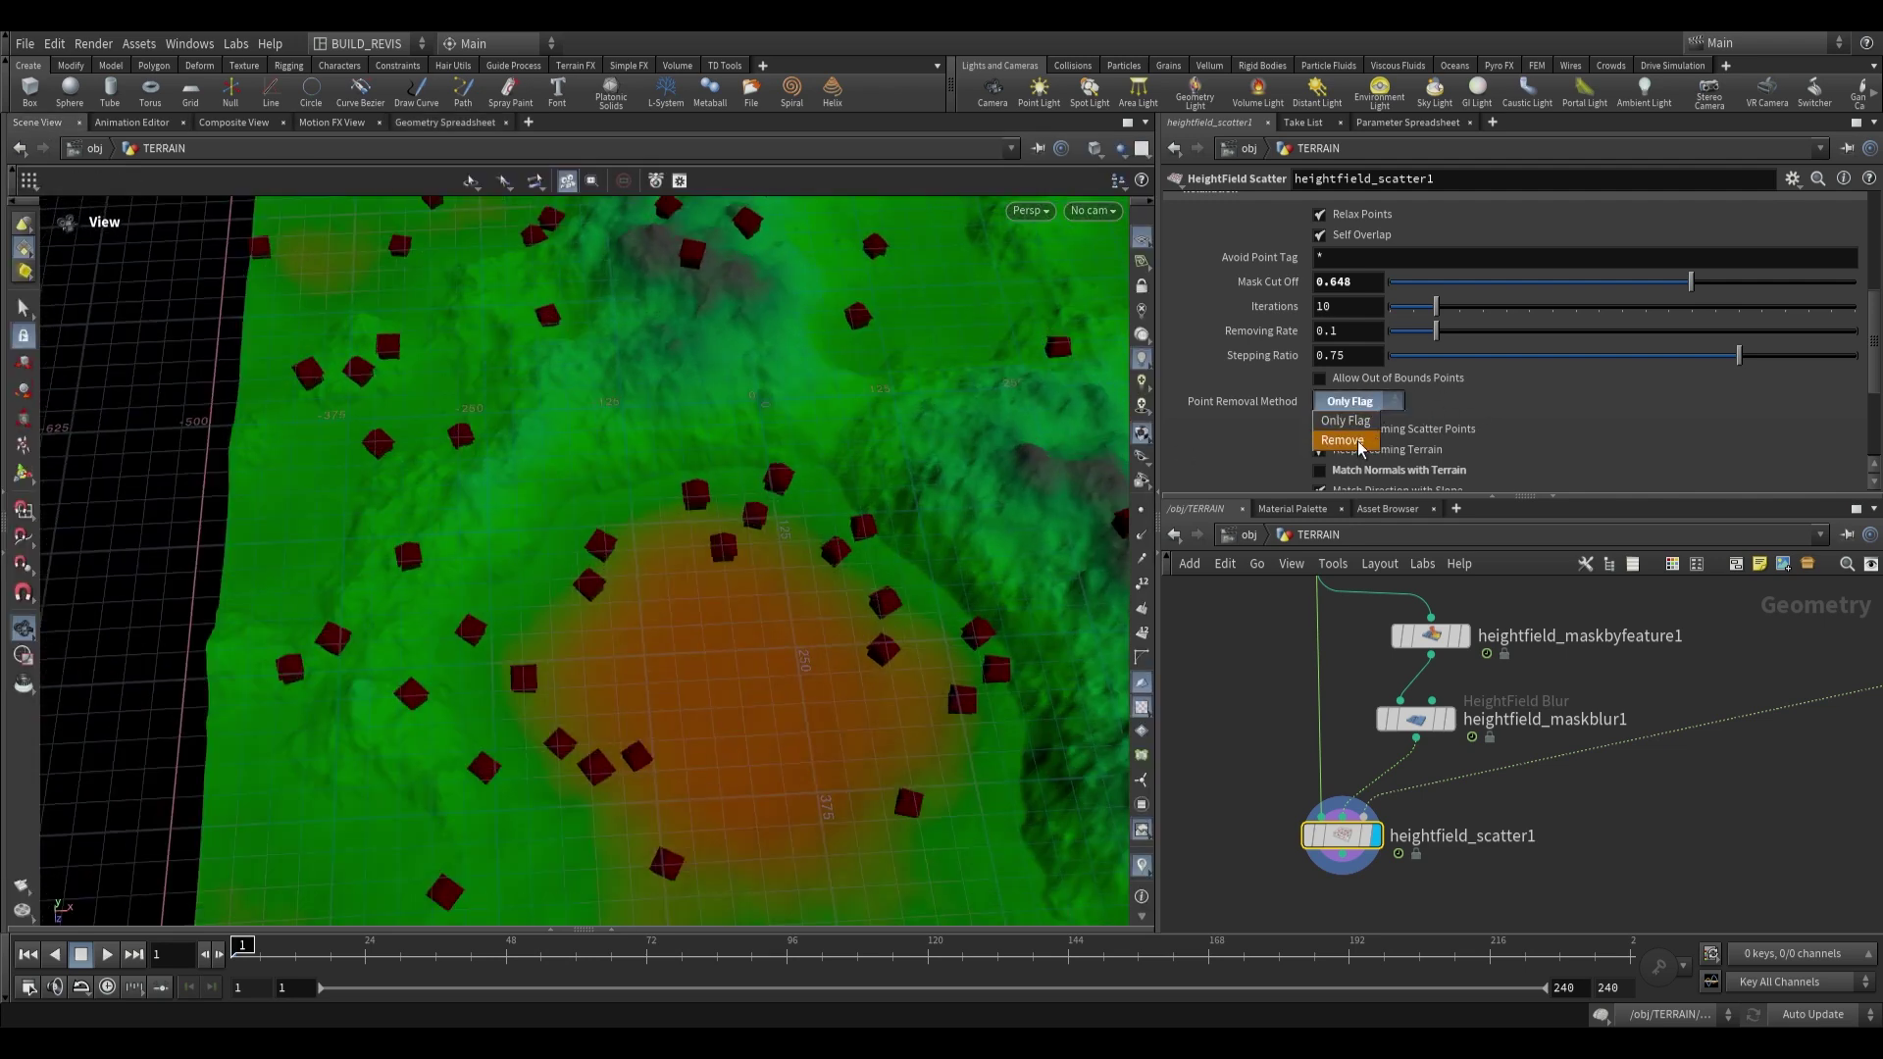
left_click(1361, 442)
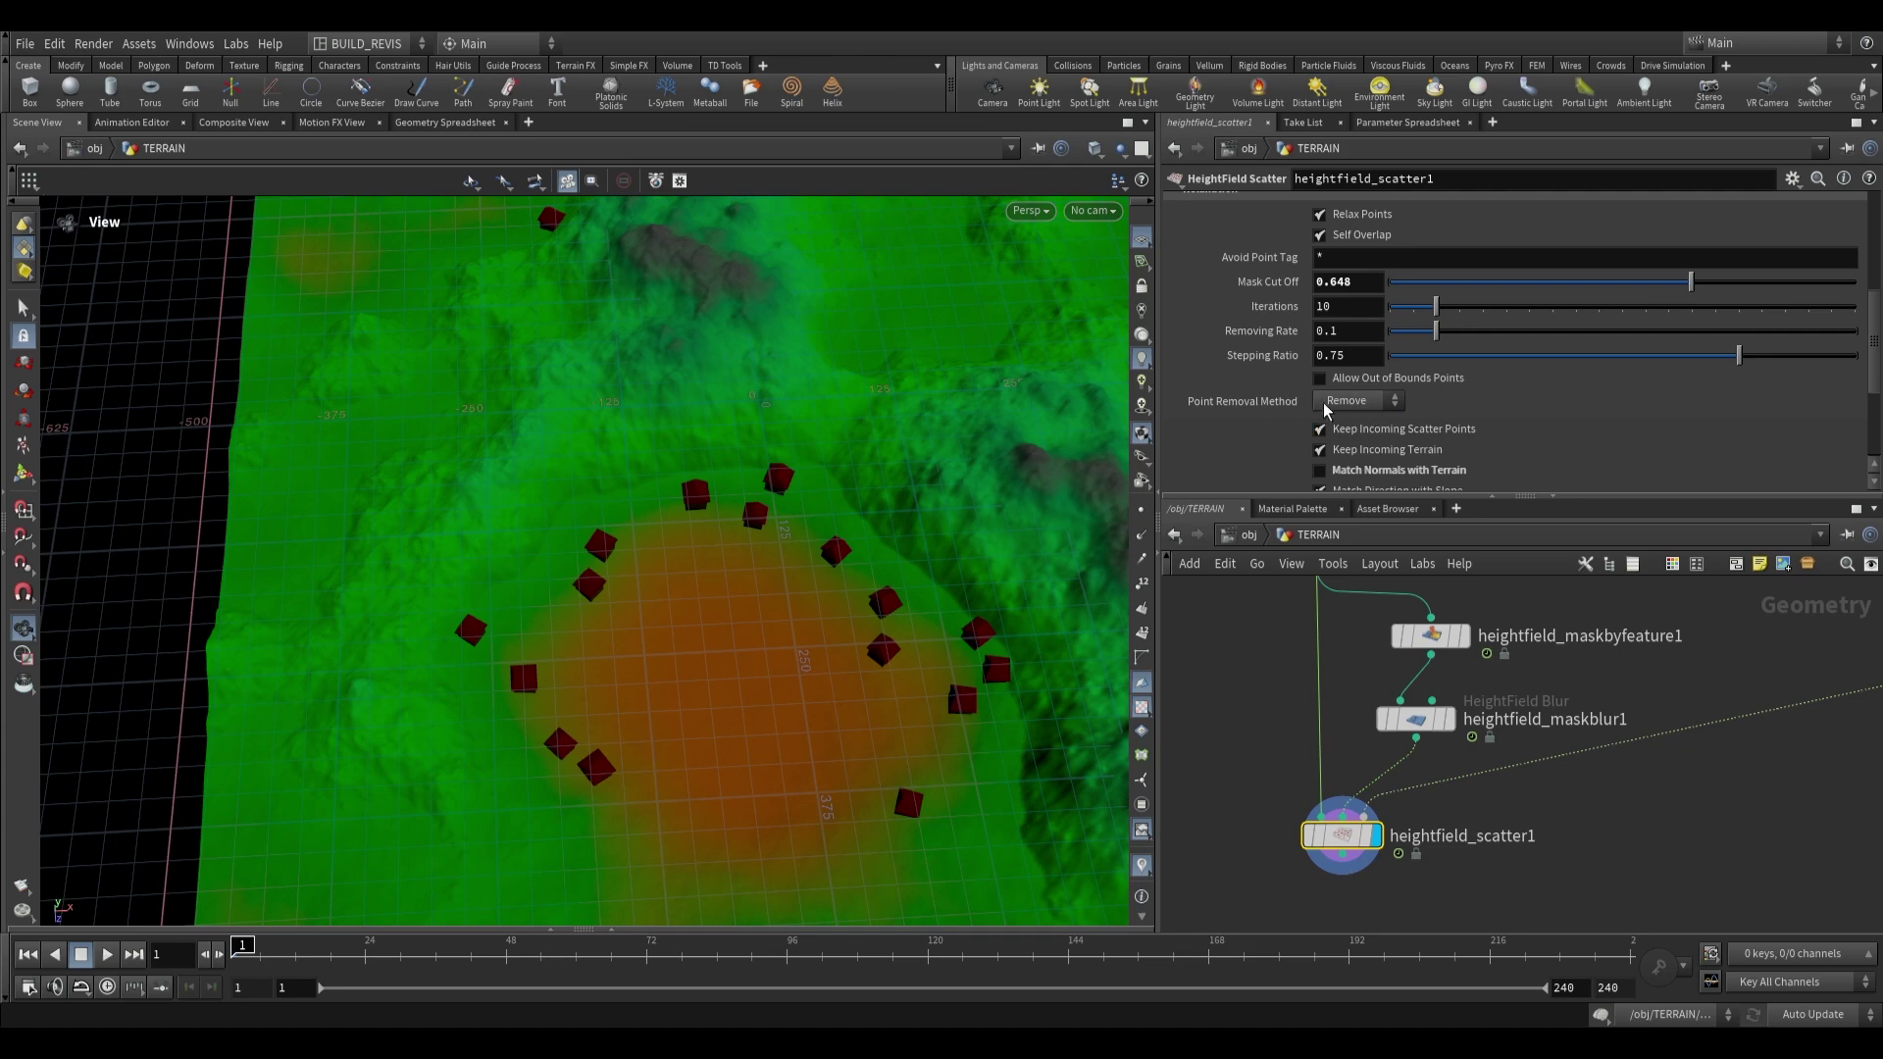
left_click_drag(673, 440, 649, 358)
Check the tag name of heightfield_scatter1 and rename the node to HOUSES.
scroll(1262, 388, "up", 6)
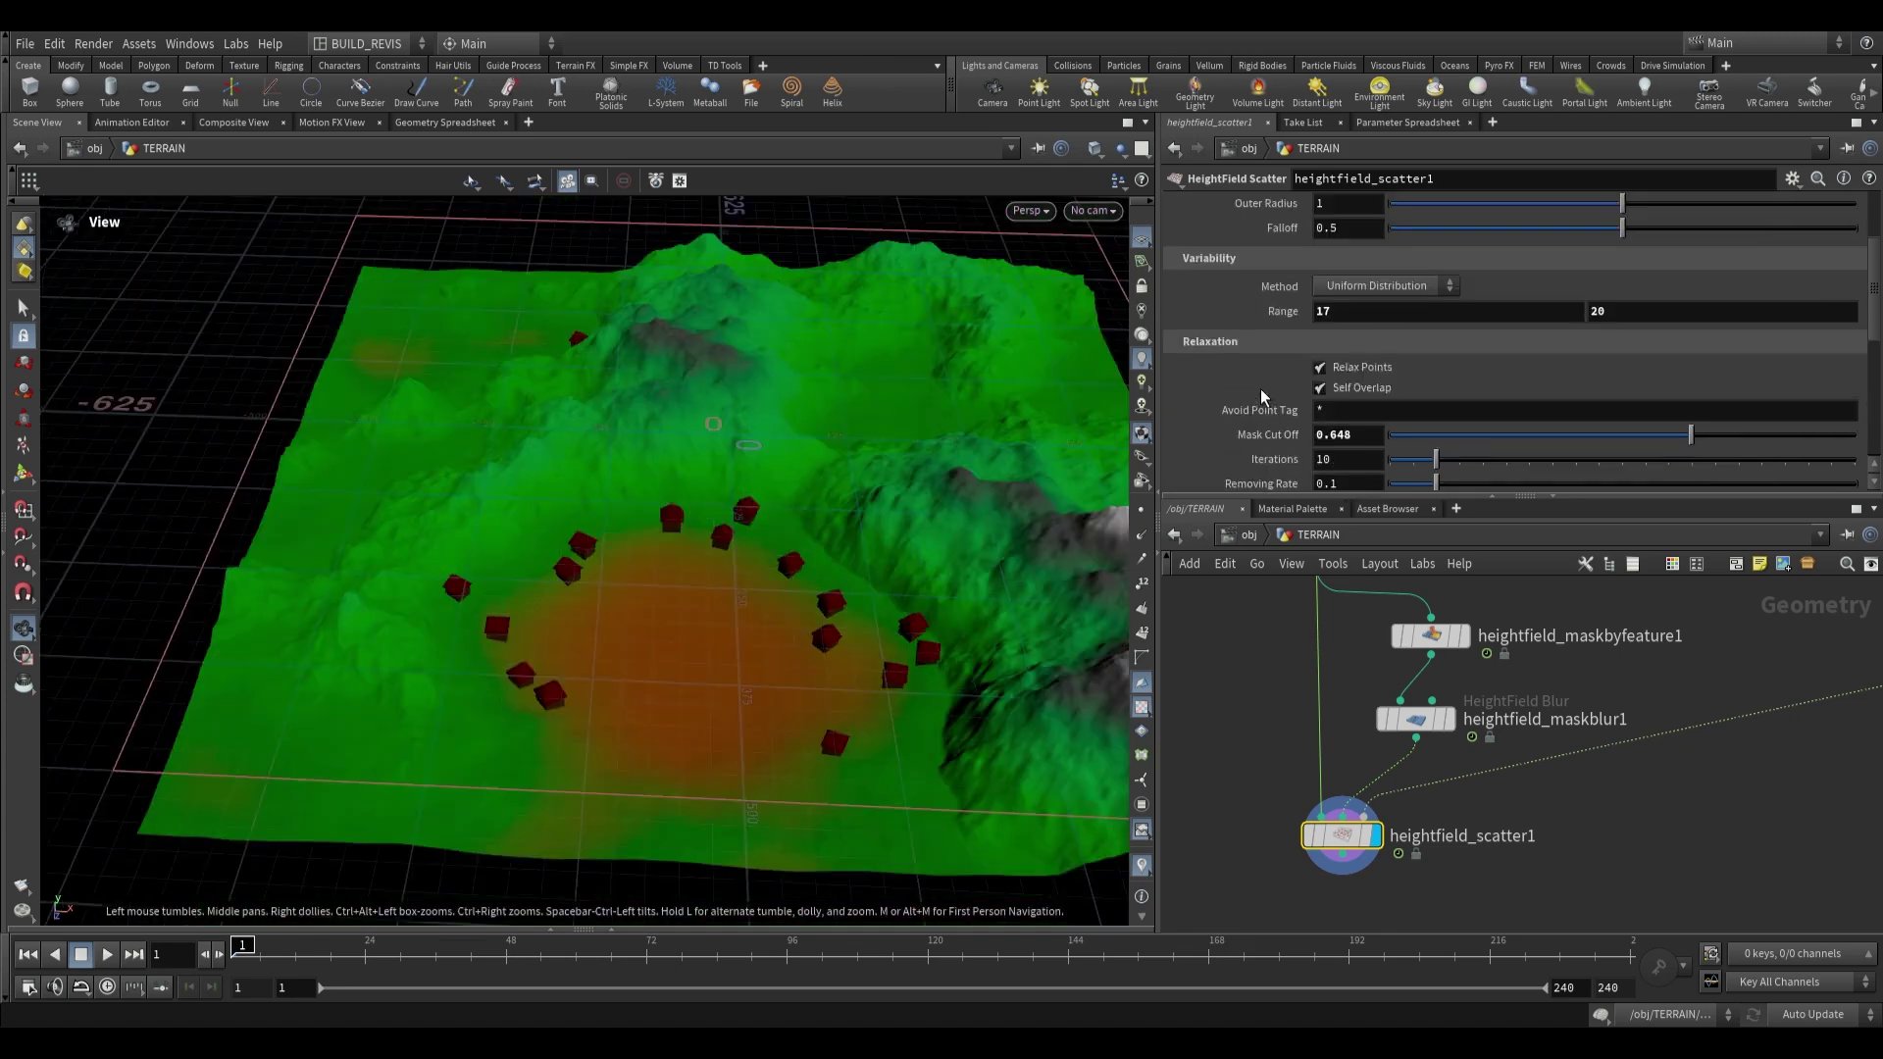
left_click_drag(951, 455, 756, 530)
left_click_drag(849, 583, 959, 602)
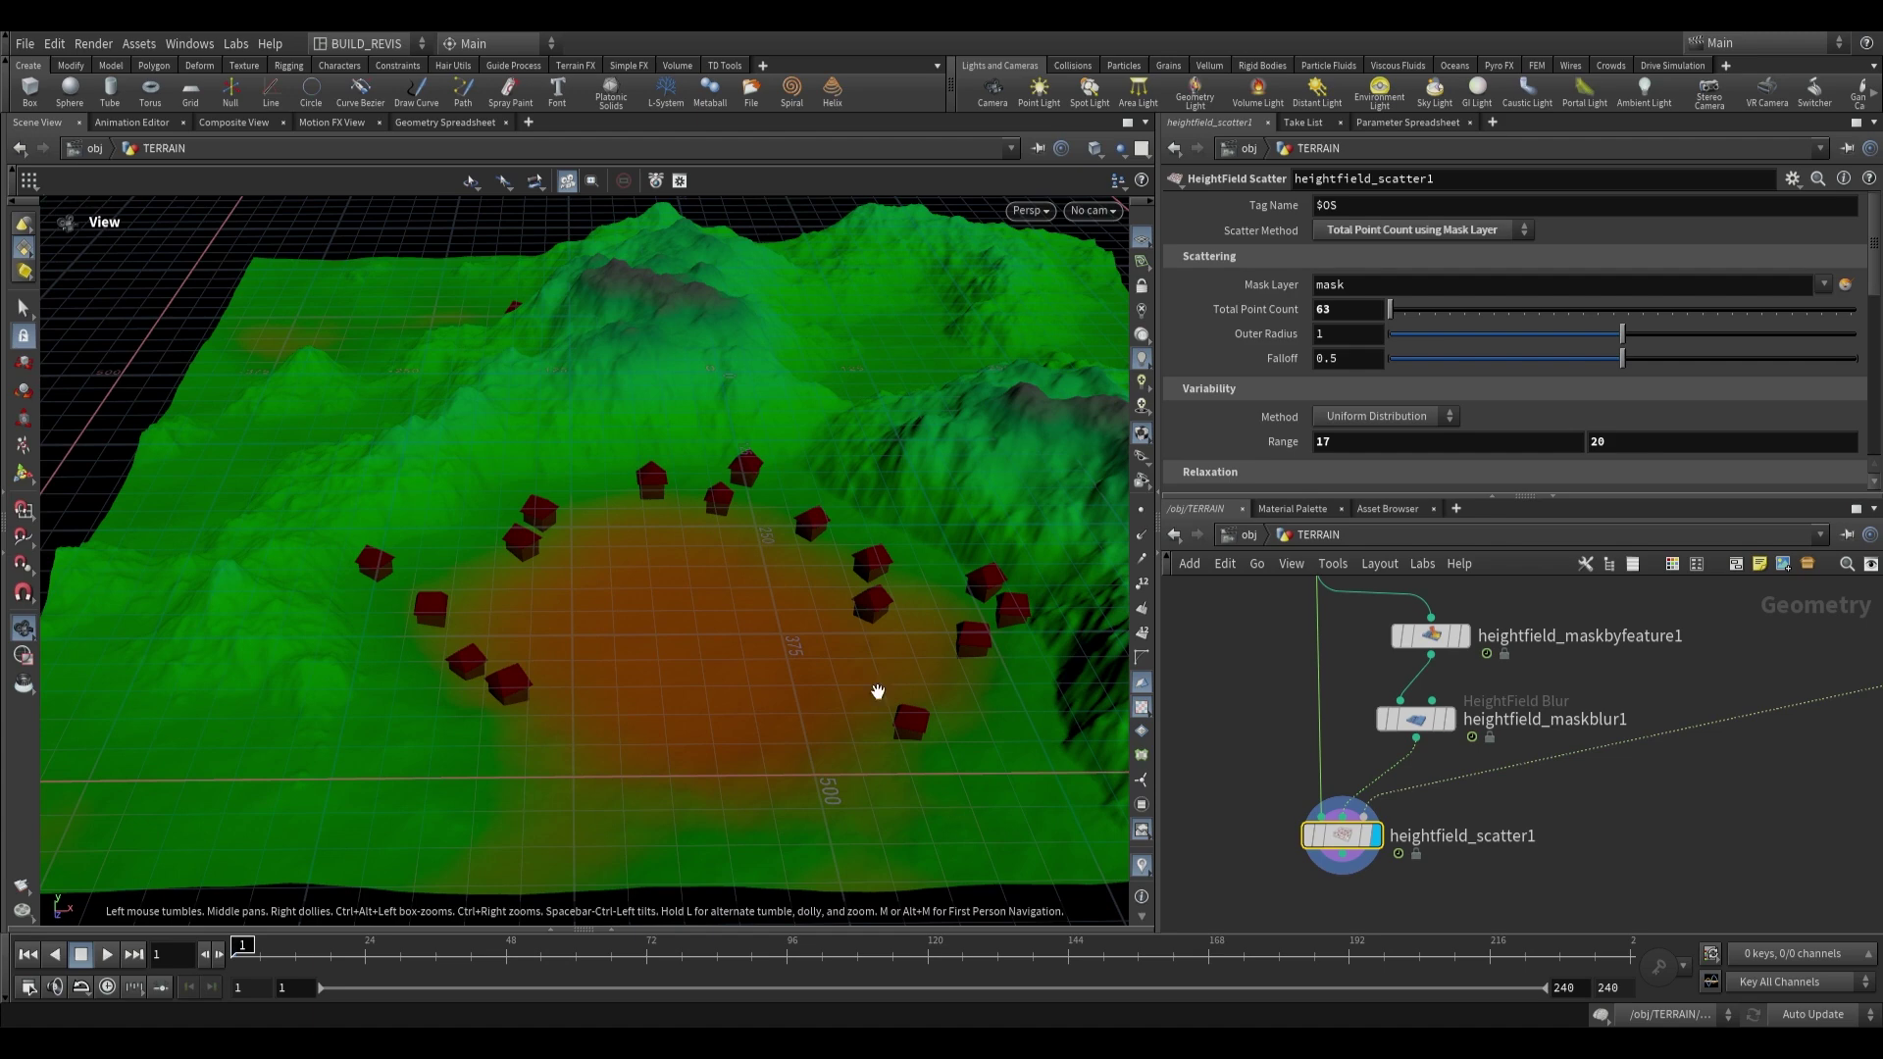
scroll(1467, 804, "down", 4)
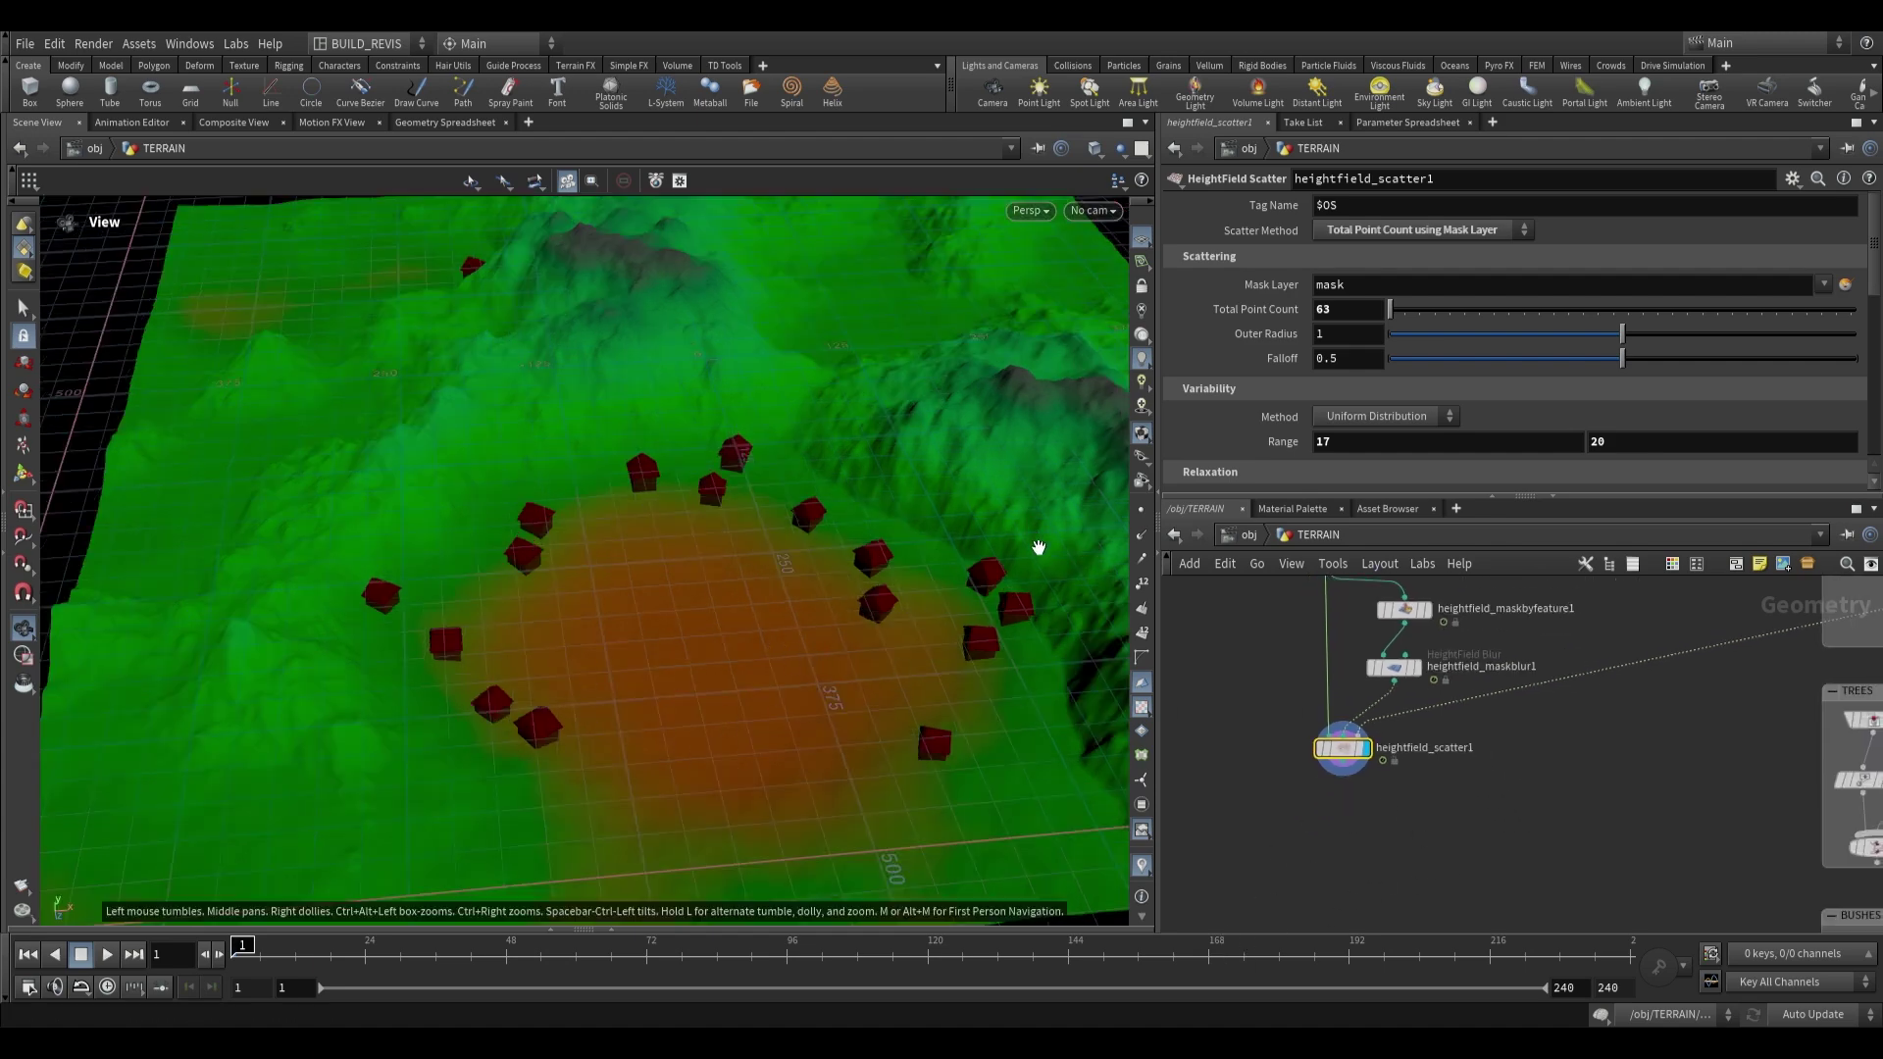
mouse_move(697, 648)
left_mouse_down()
mouse_move(673, 588)
mouse_move(692, 630)
left_mouse_up()
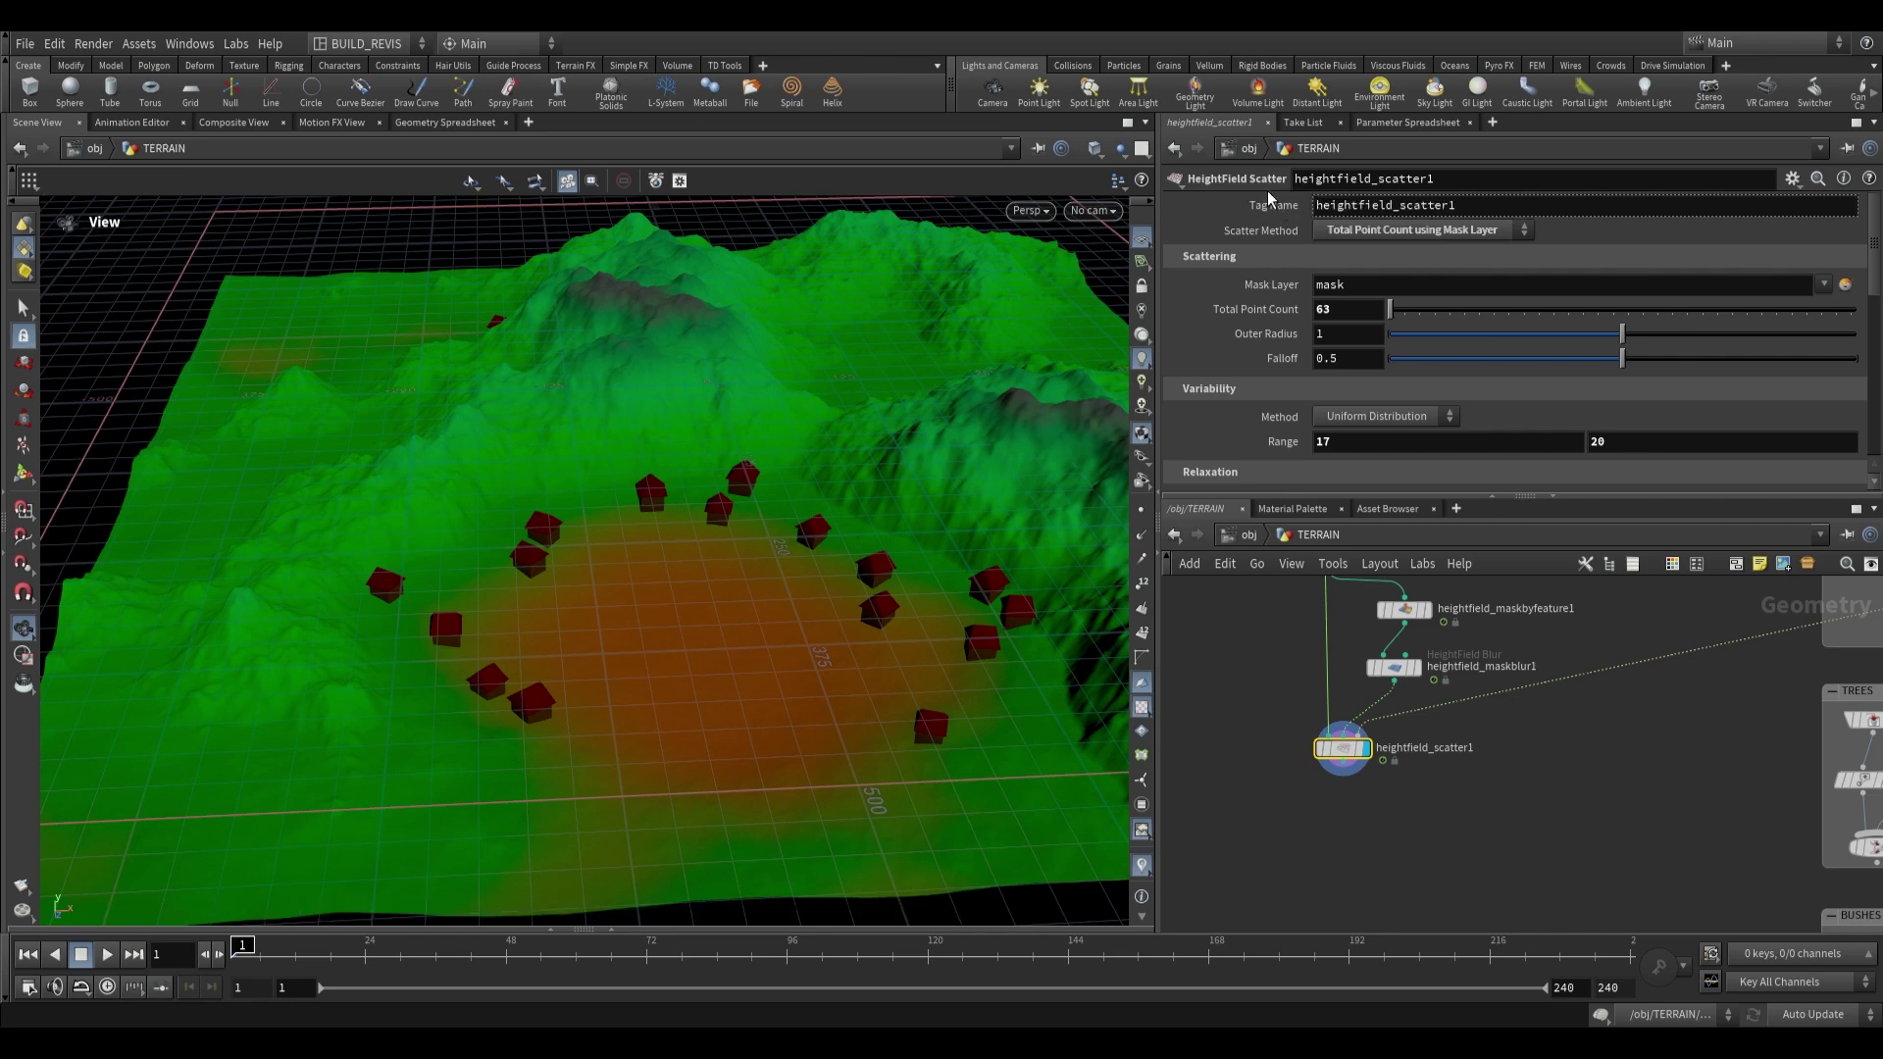
scroll(1422, 765, "up", 2)
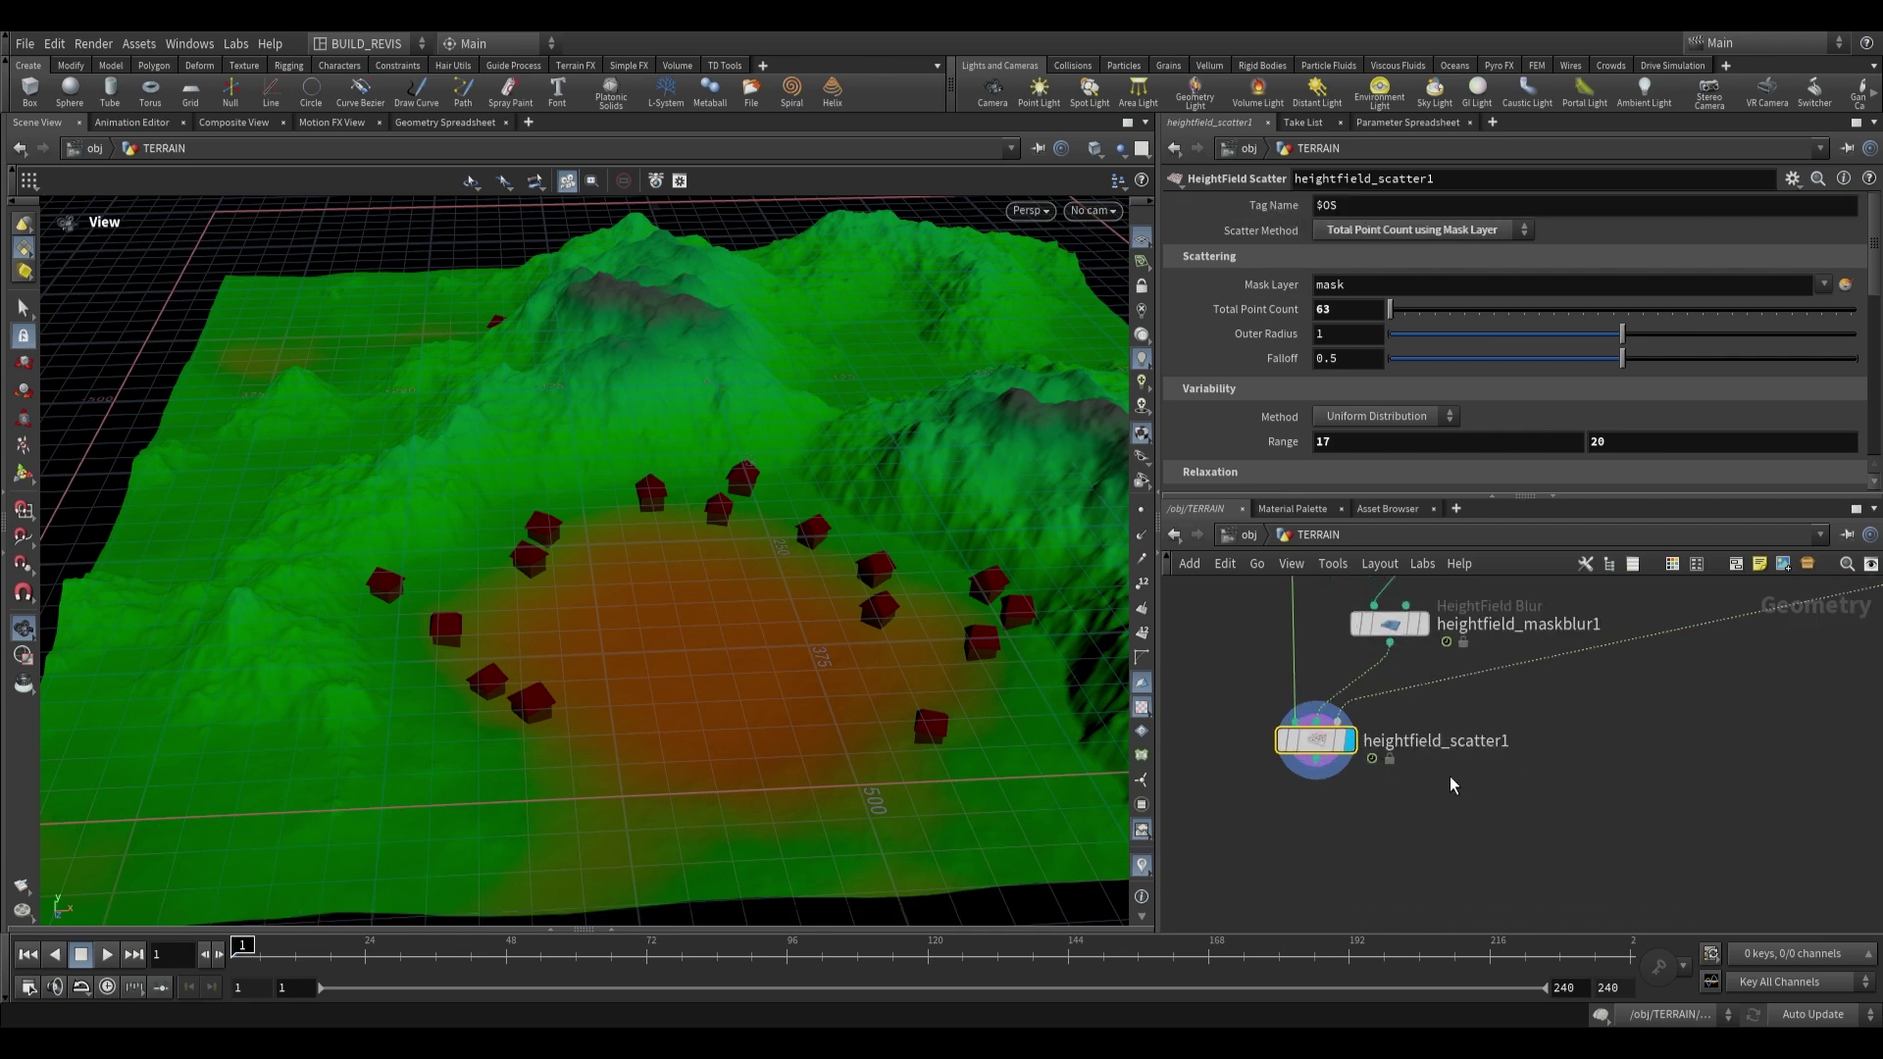
double_click(1508, 743)
type("HOUSES")
key("Return")
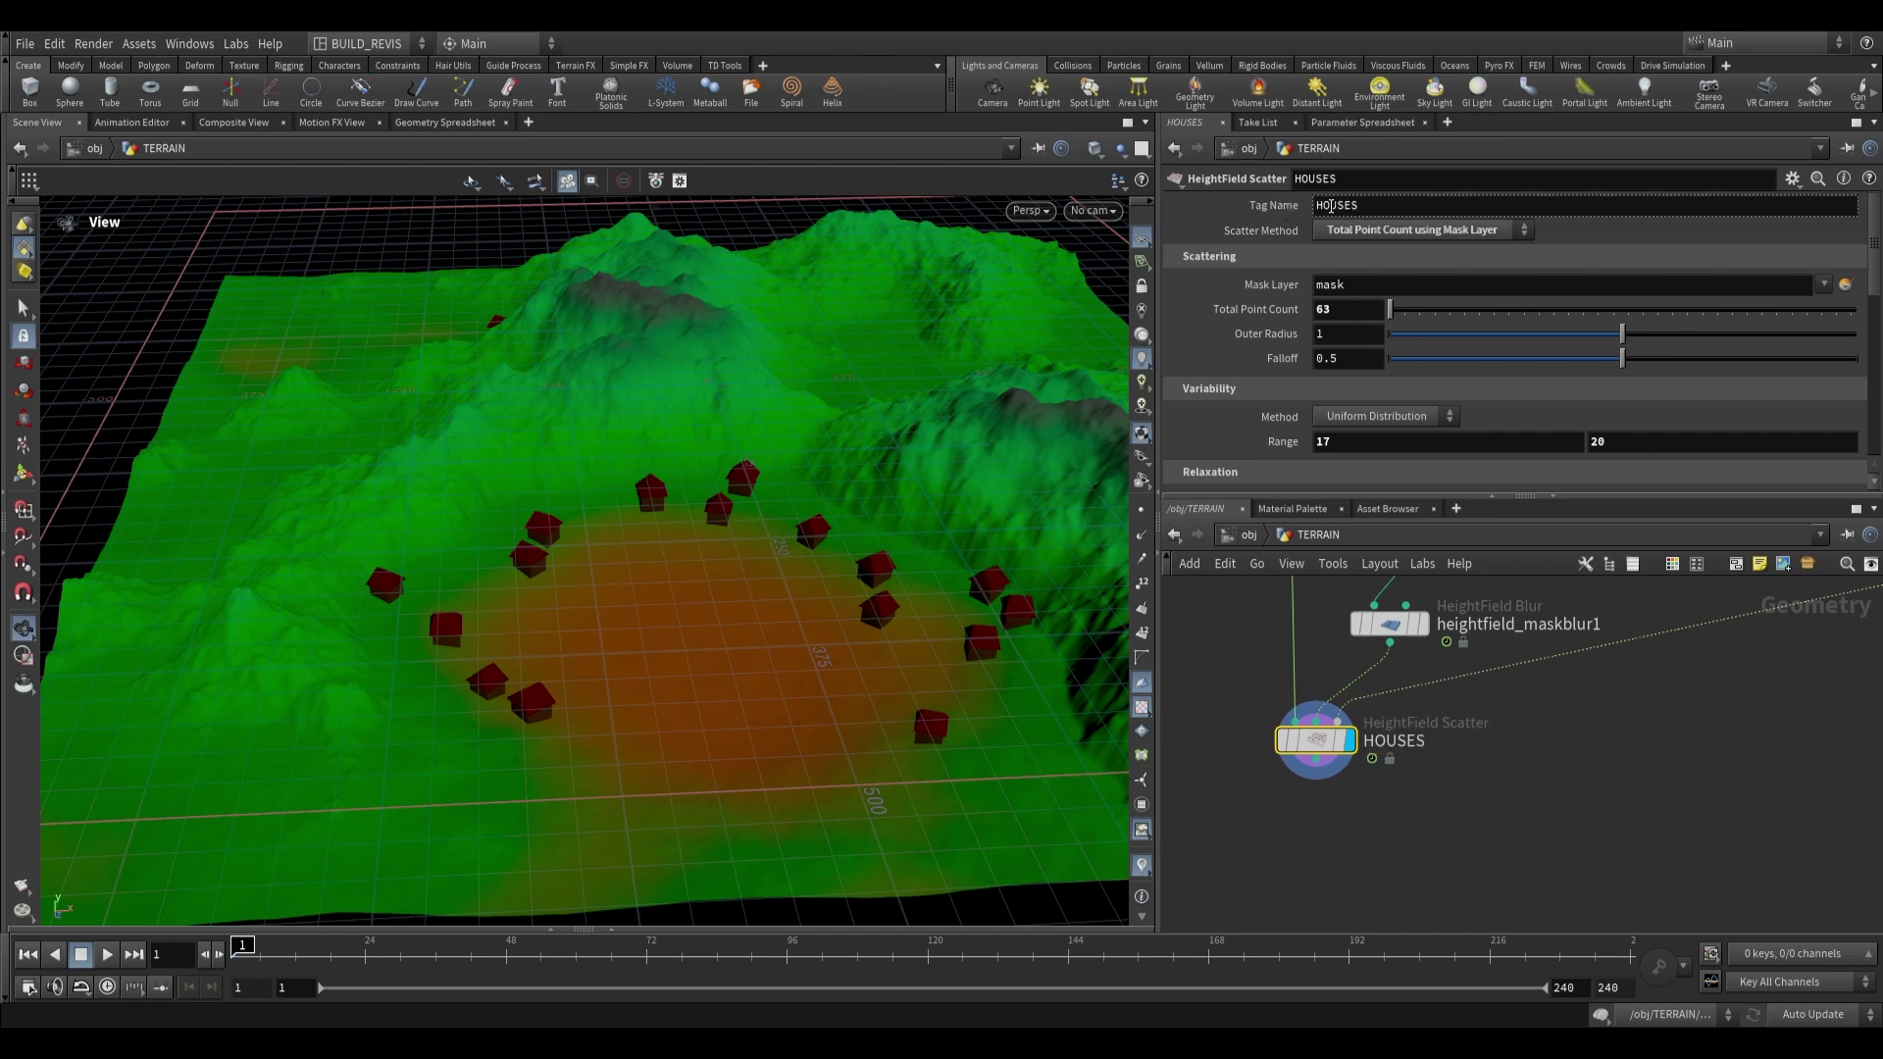
Examine the tag and other point attributes of HOUSES in the Geometry Spreadsheet.
left_click(424, 122)
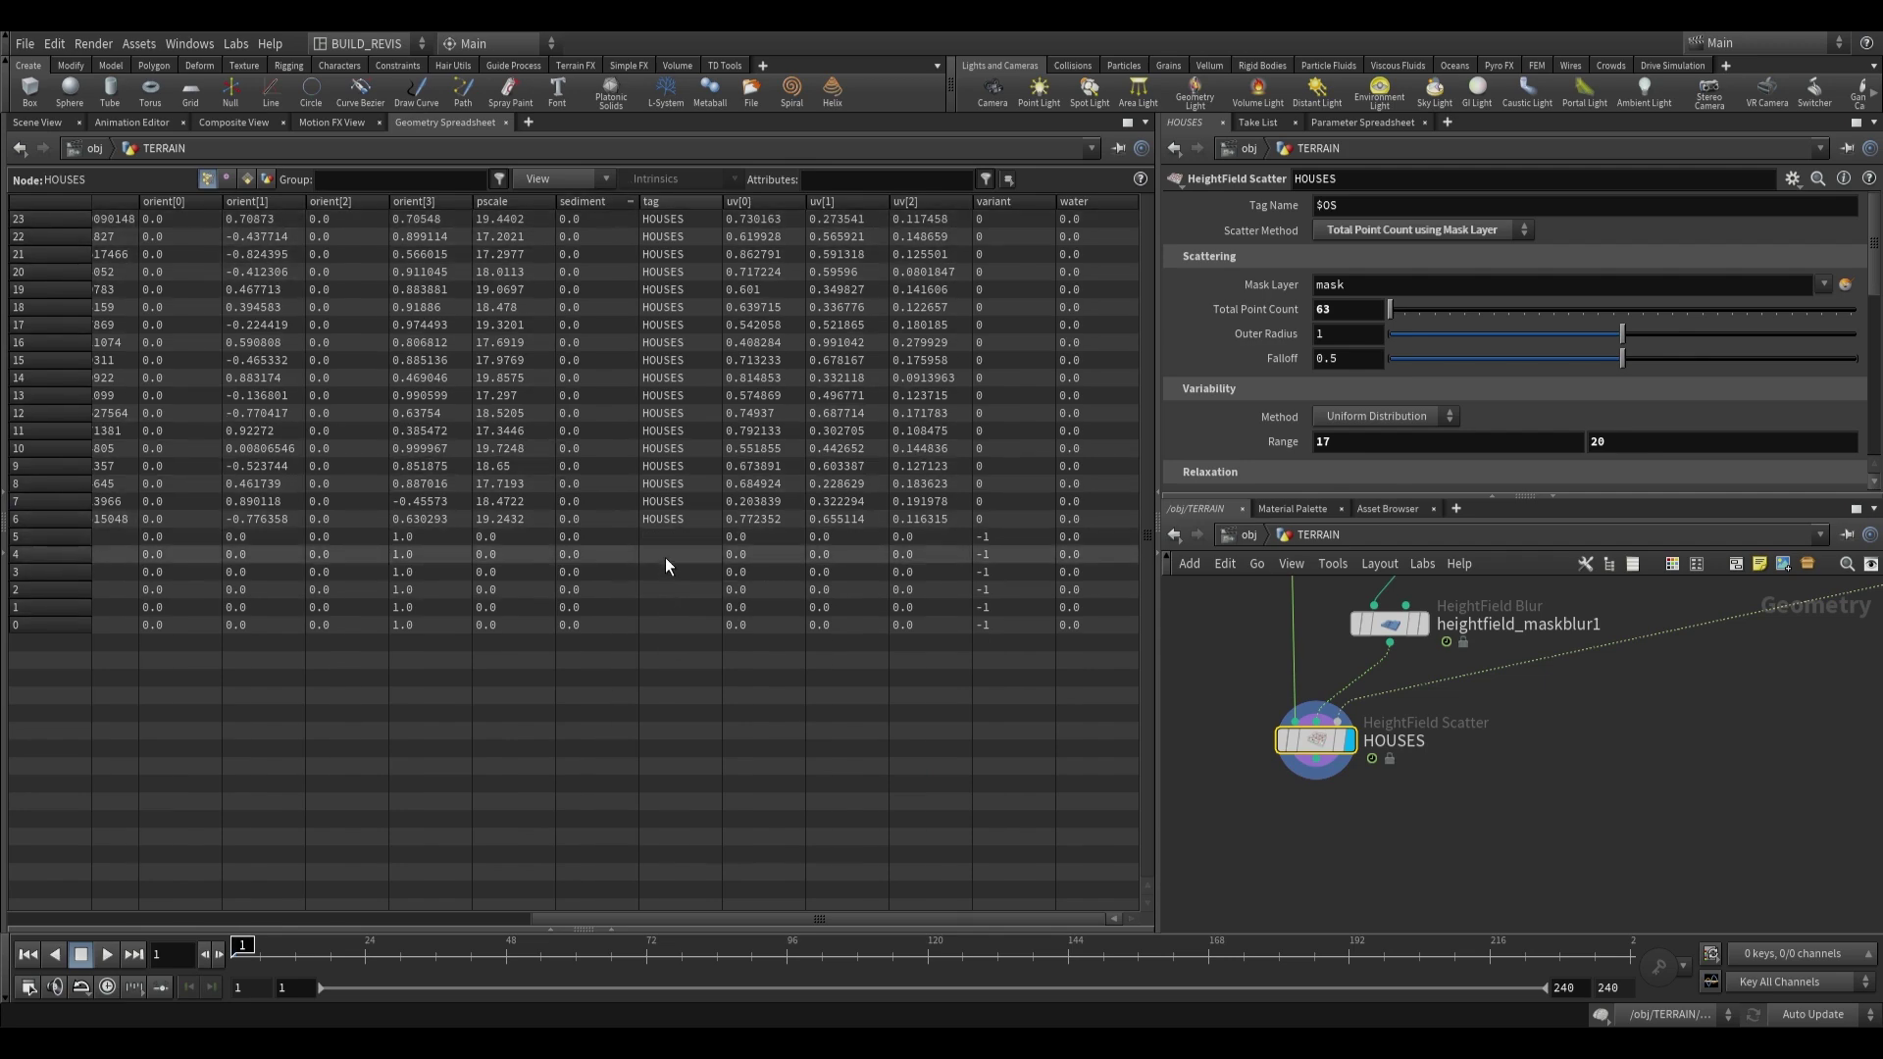
left_click_drag(579, 920, 112, 890)
left_click_drag(245, 920, 177, 920)
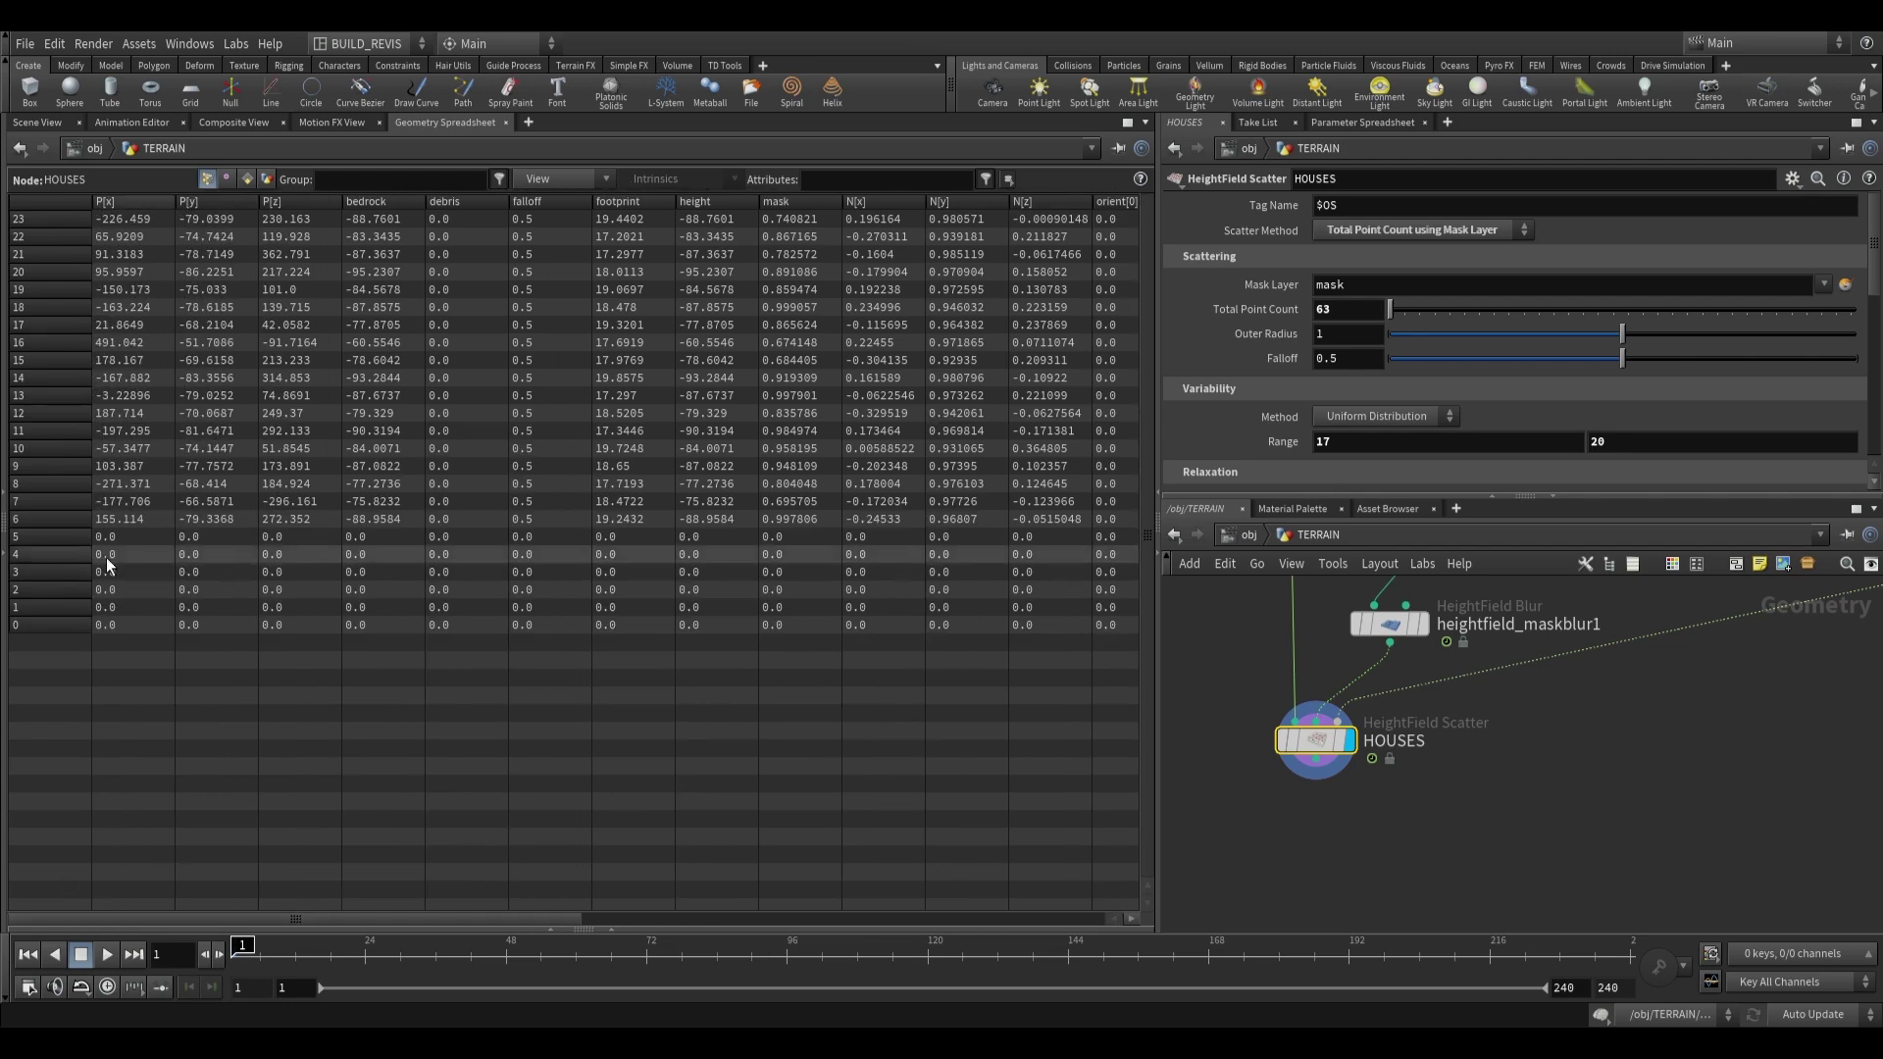
Examine the node information of HOUSES and its tag column in the Geometry Spreadsheet, and return to the scene view.
middle_click(1339, 750)
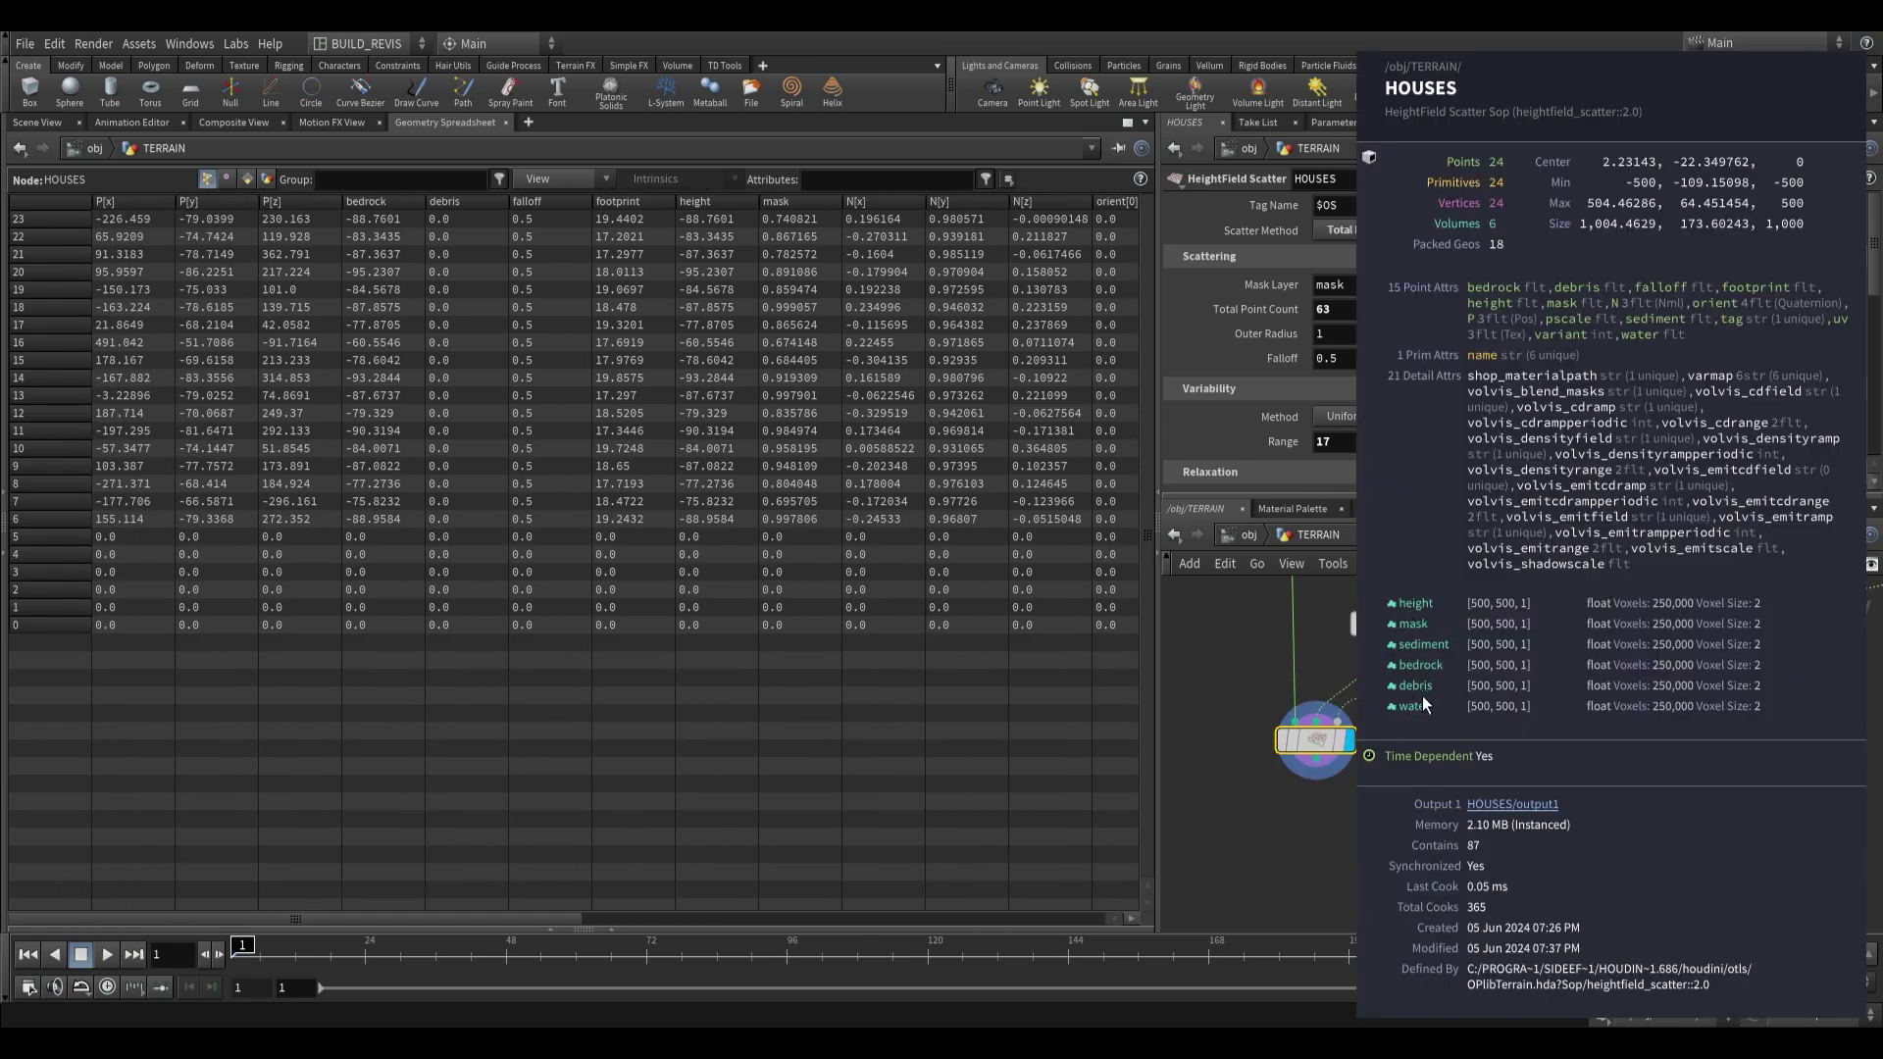
left_click_drag(392, 920, 1057, 761)
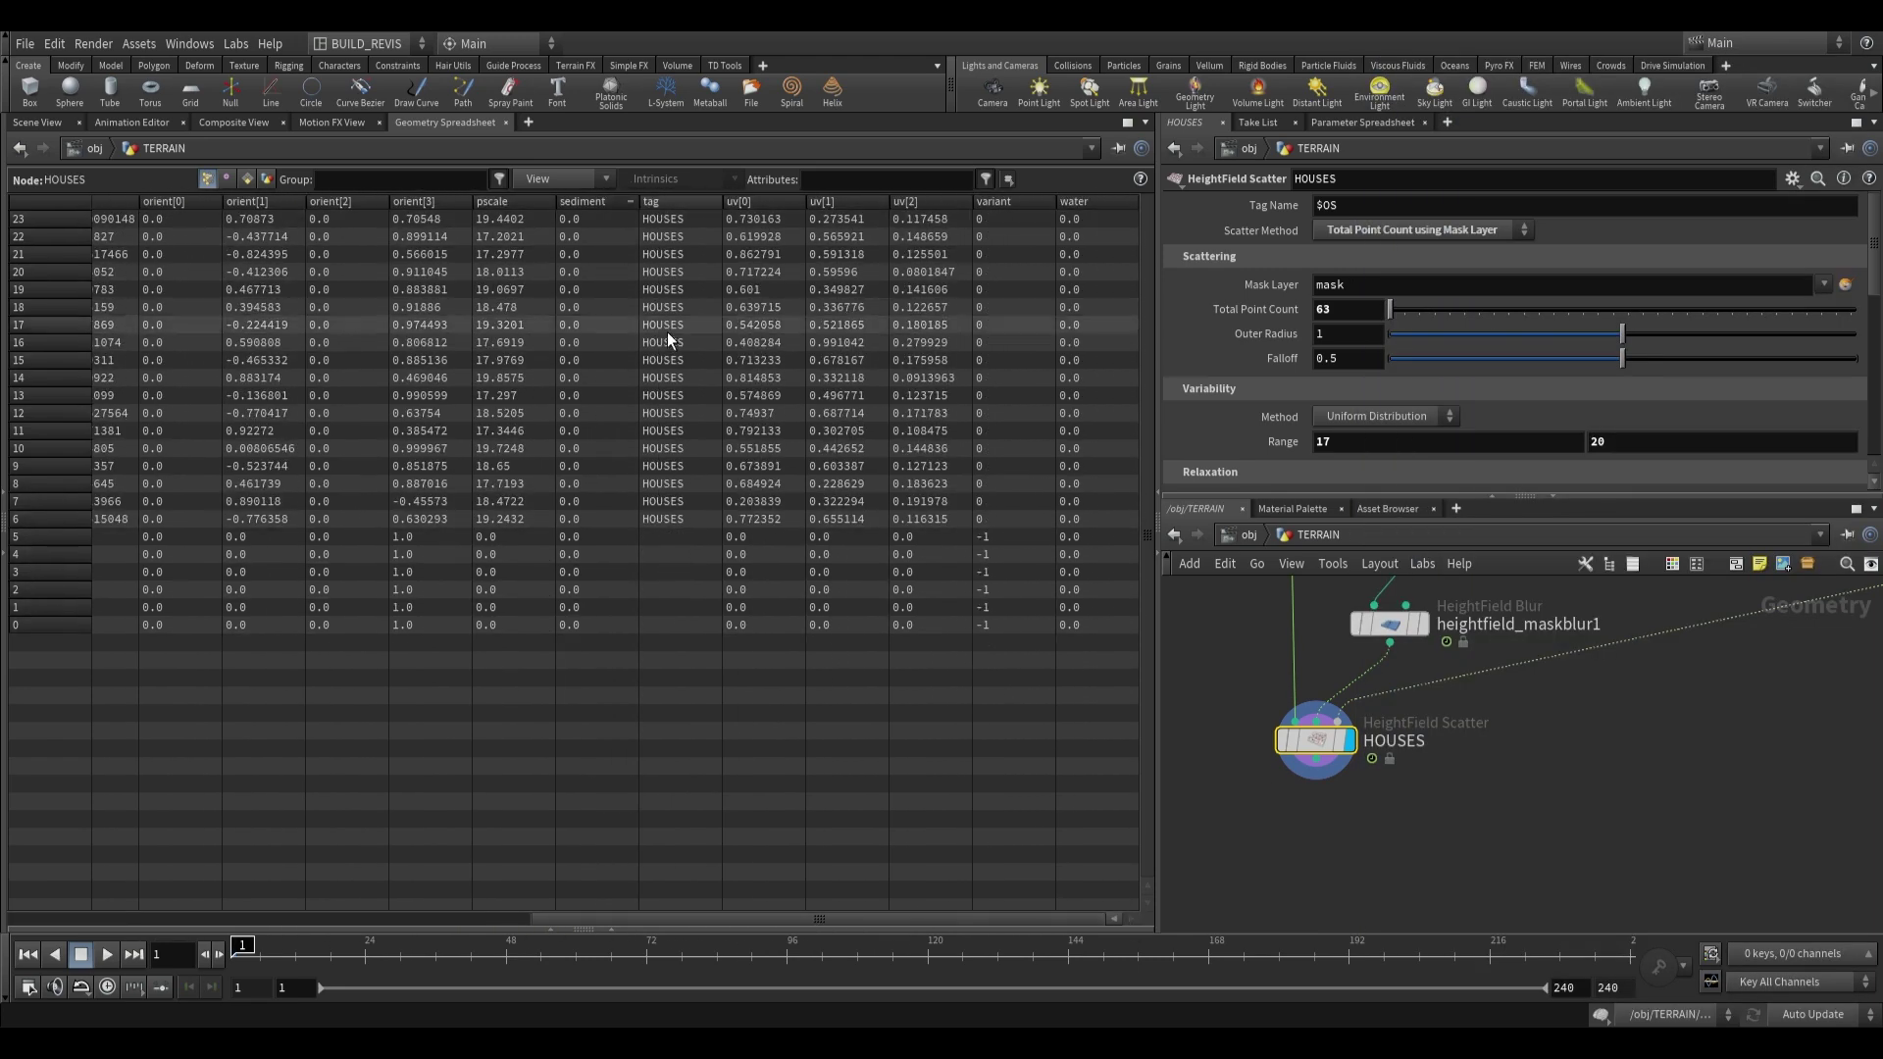
left_click(61, 122)
left_click_drag(845, 631, 665, 584)
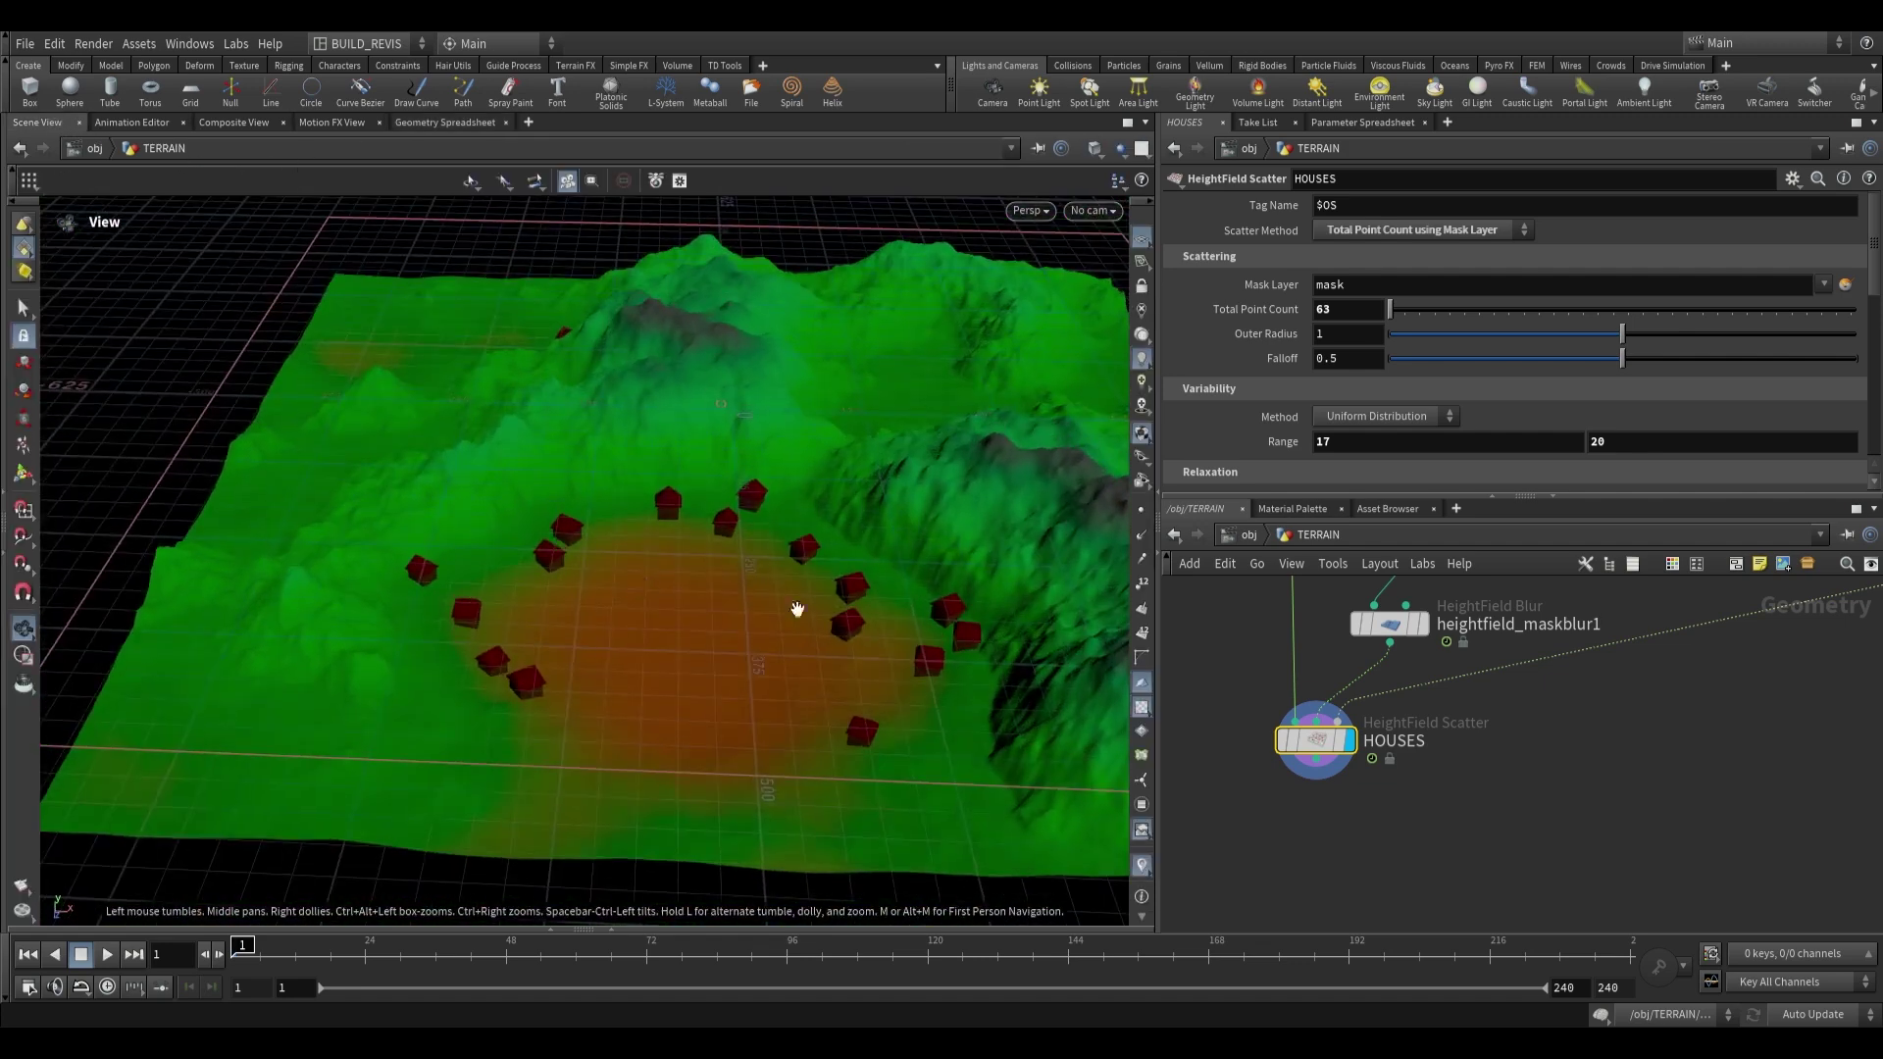
Add a second HeightField Scatter node below HOUSES in the TERRAIN network.
key("Tab")
type("hfsc")
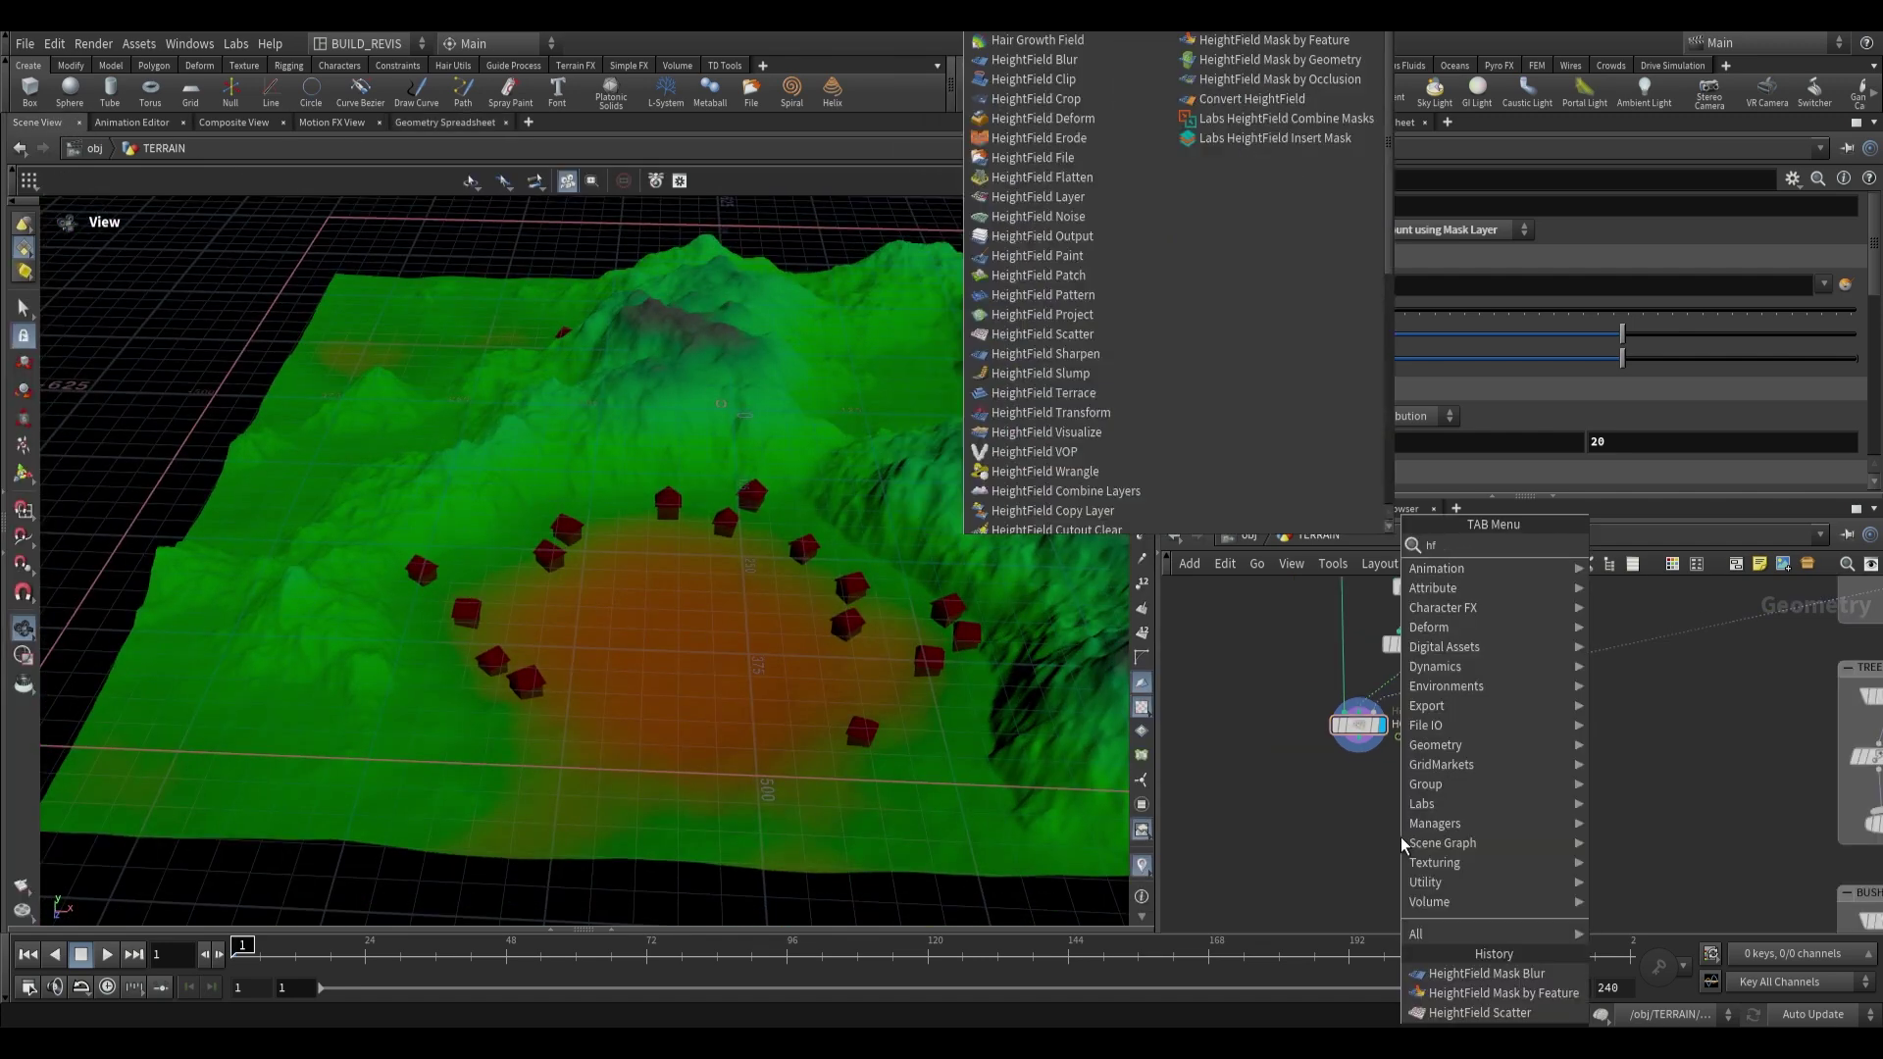
key("Return")
left_click(1355, 858)
middle_click_drag(1425, 765, 1383, 700)
scroll(1383, 700, "up", 3)
middle_click(1276, 633)
middle_click_drag(1276, 633, 1350, 681)
left_click(1345, 679)
middle_click_drag(1391, 773, 1389, 727)
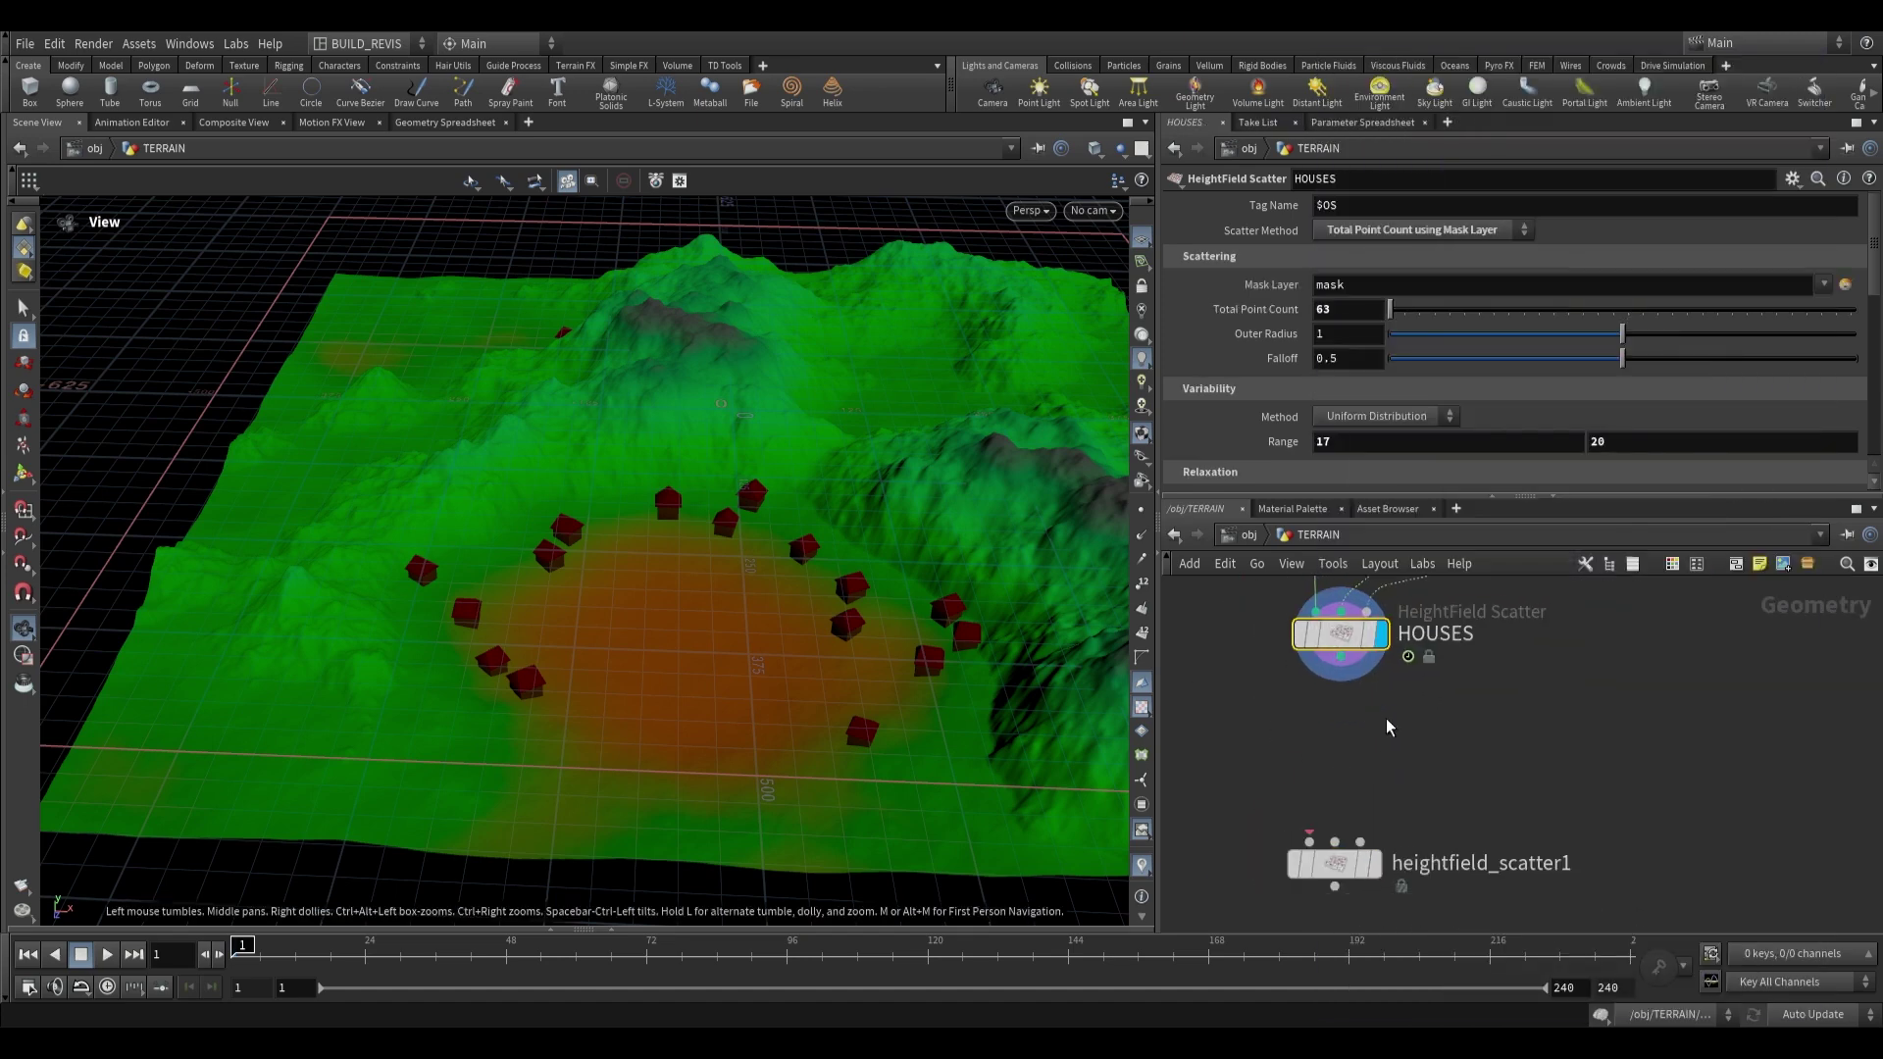
Connect the HOUSES output to the first input of heightfield_scatter1, display it and look closely at the areas around the houses.
left_click_drag(662, 643, 677, 687)
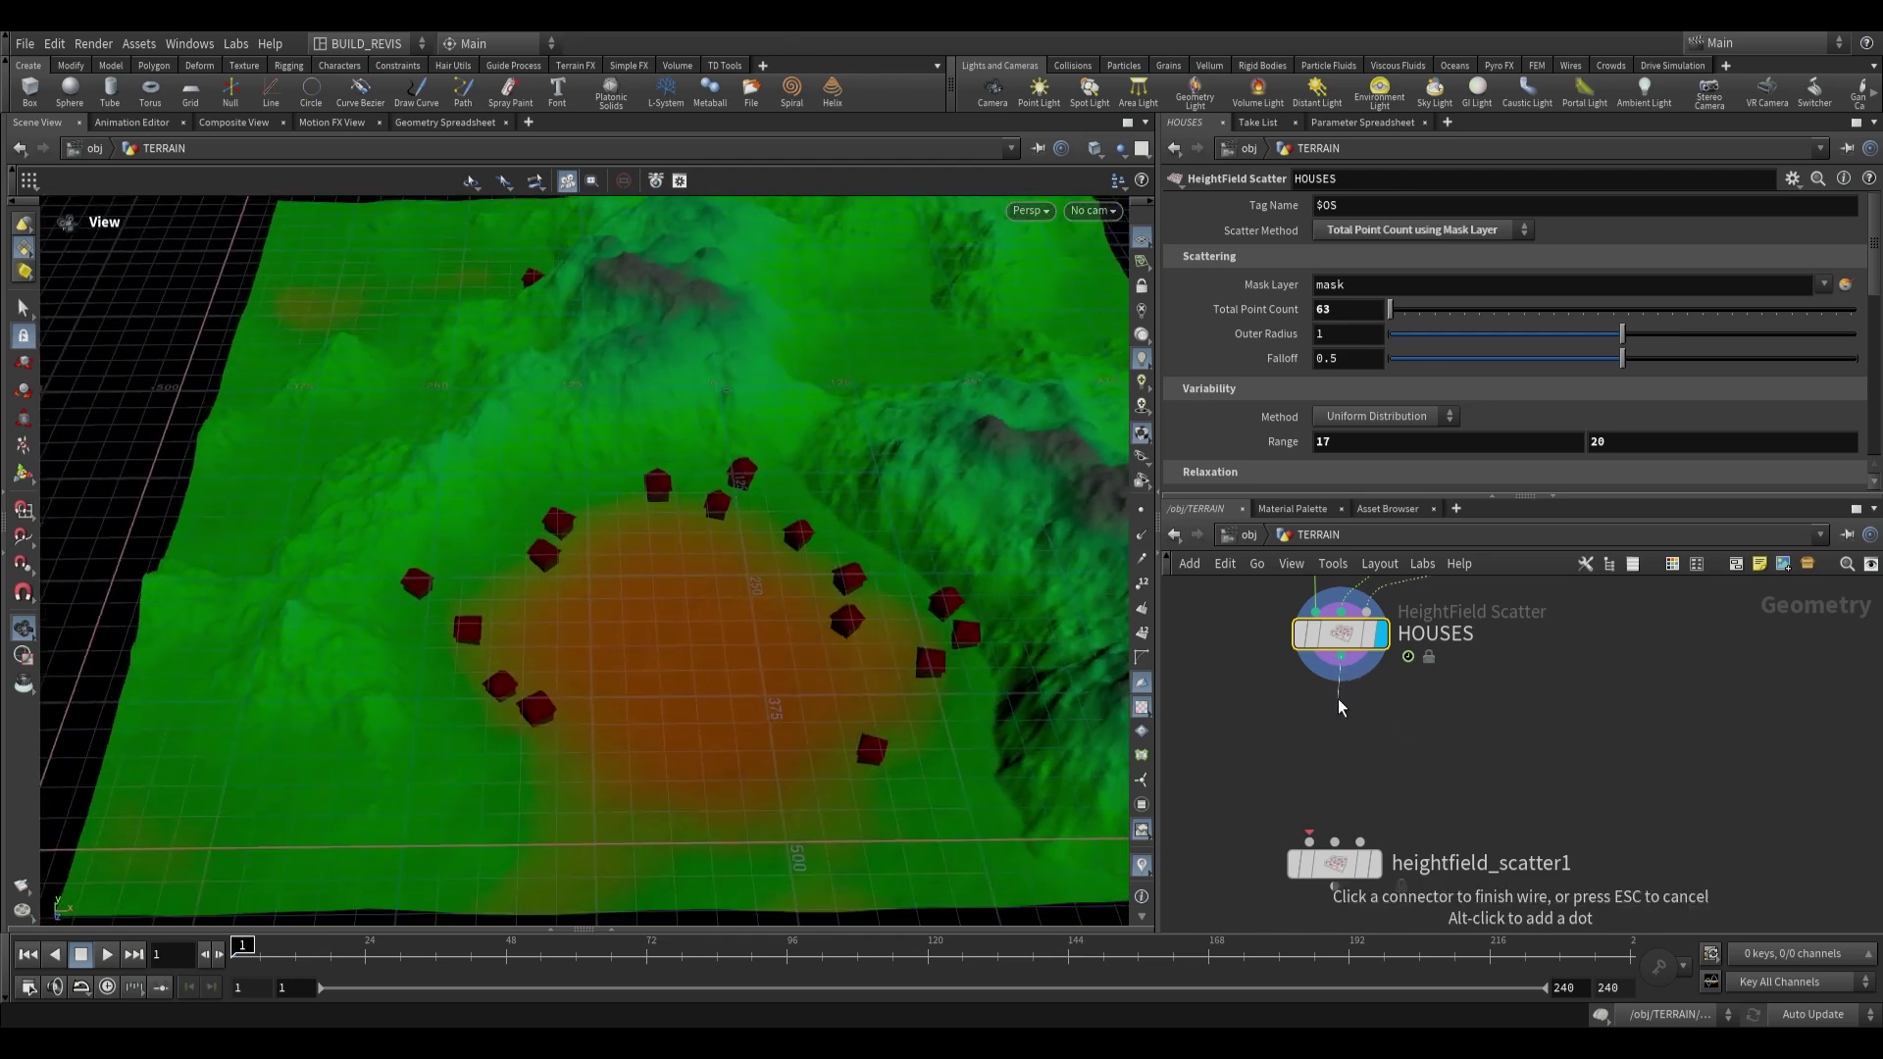
left_click(1374, 838)
key("r")
left_click(1338, 840)
left_click_drag(1338, 841, 1366, 843)
left_click_drag(765, 637, 627, 542)
right_click_drag(627, 542, 601, 586)
left_click_drag(600, 585, 562, 616)
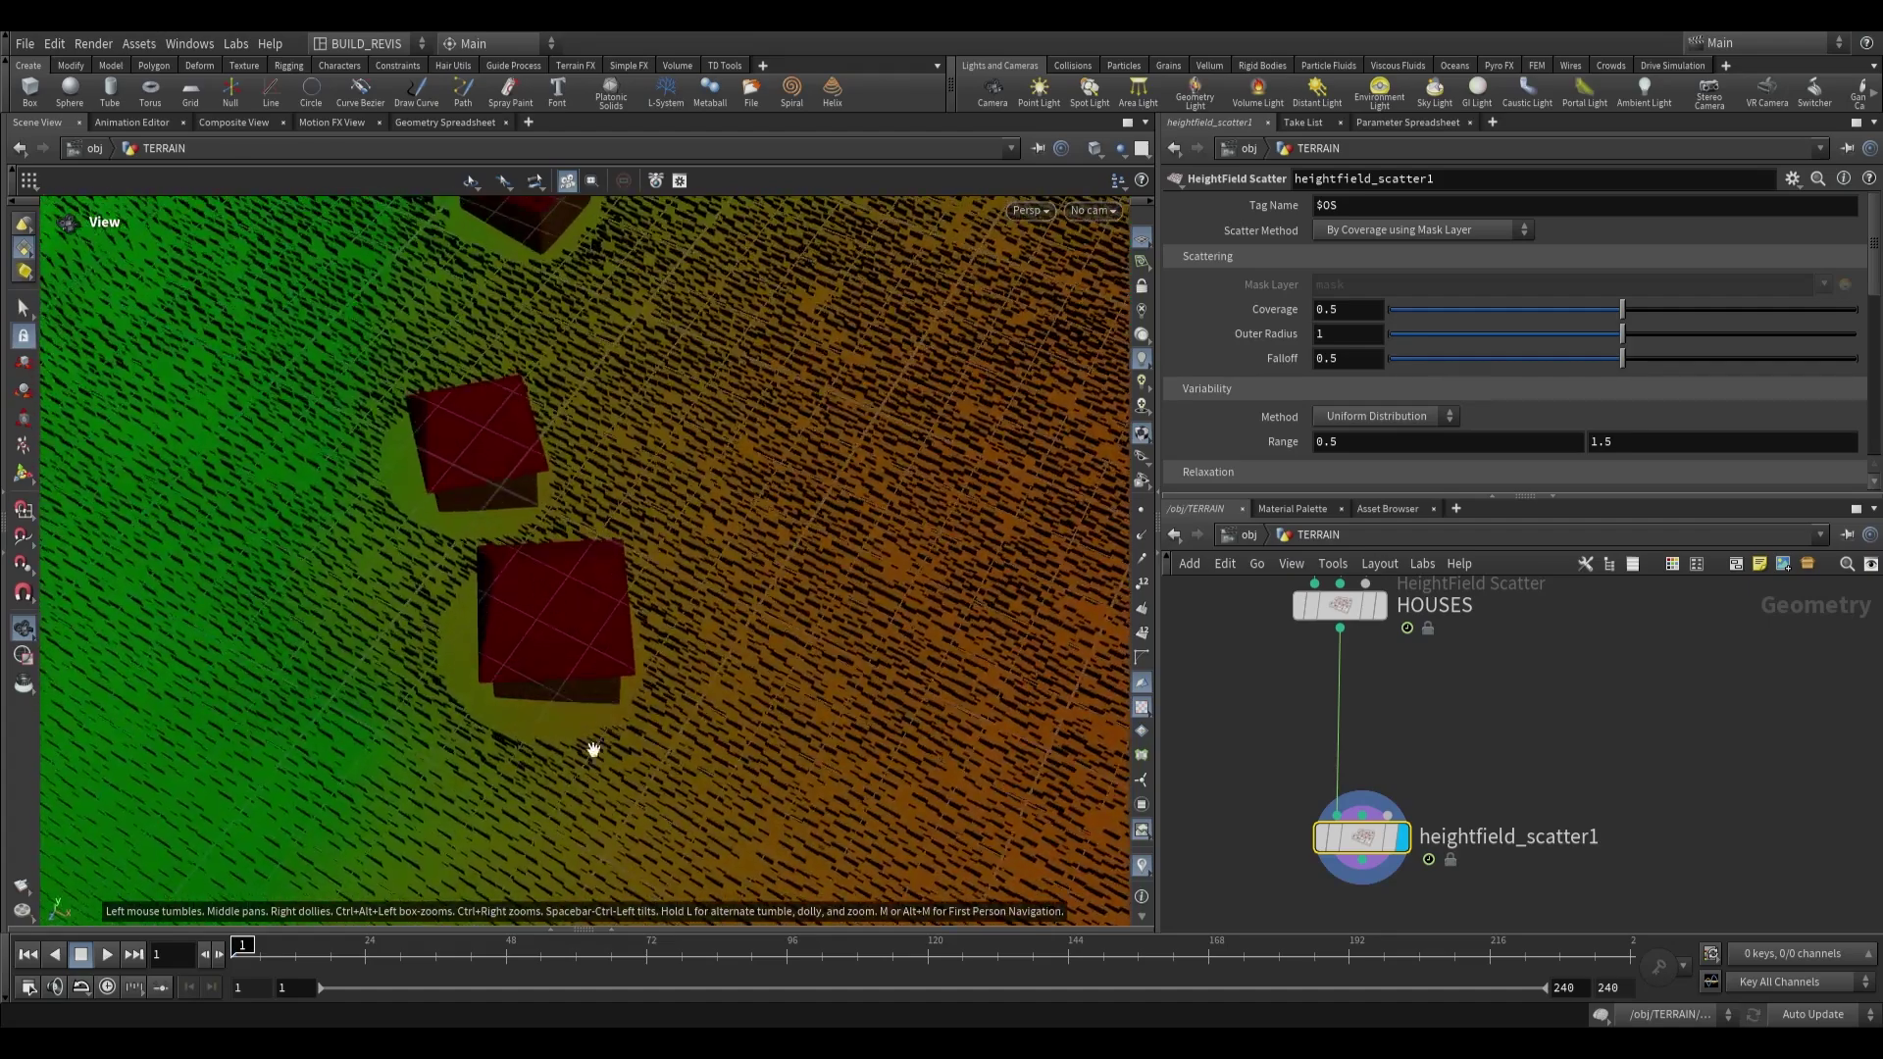
Try an Outer Radius of 1.435 on HOUSES, then reduce it to narrow the clearance around the houses.
middle_click_drag(1392, 630, 1403, 740)
left_click(1367, 718)
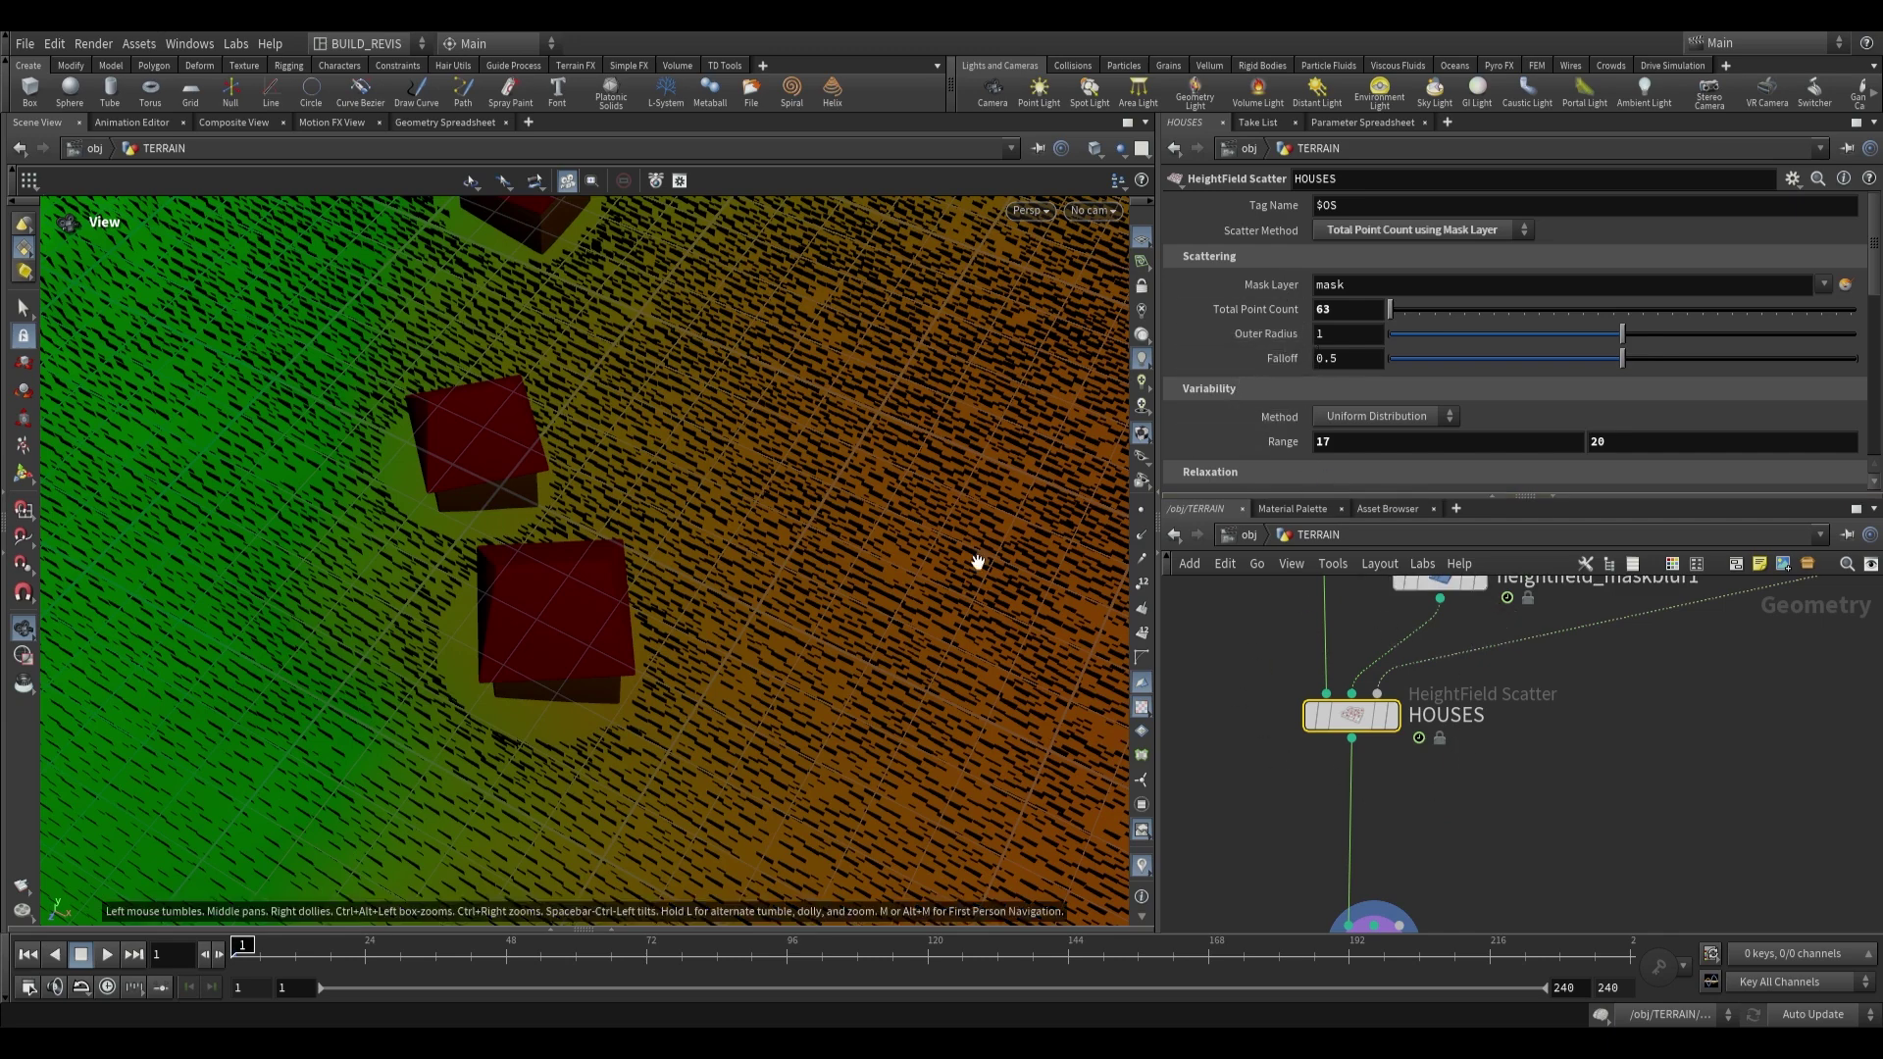
left_click_drag(447, 541, 445, 564)
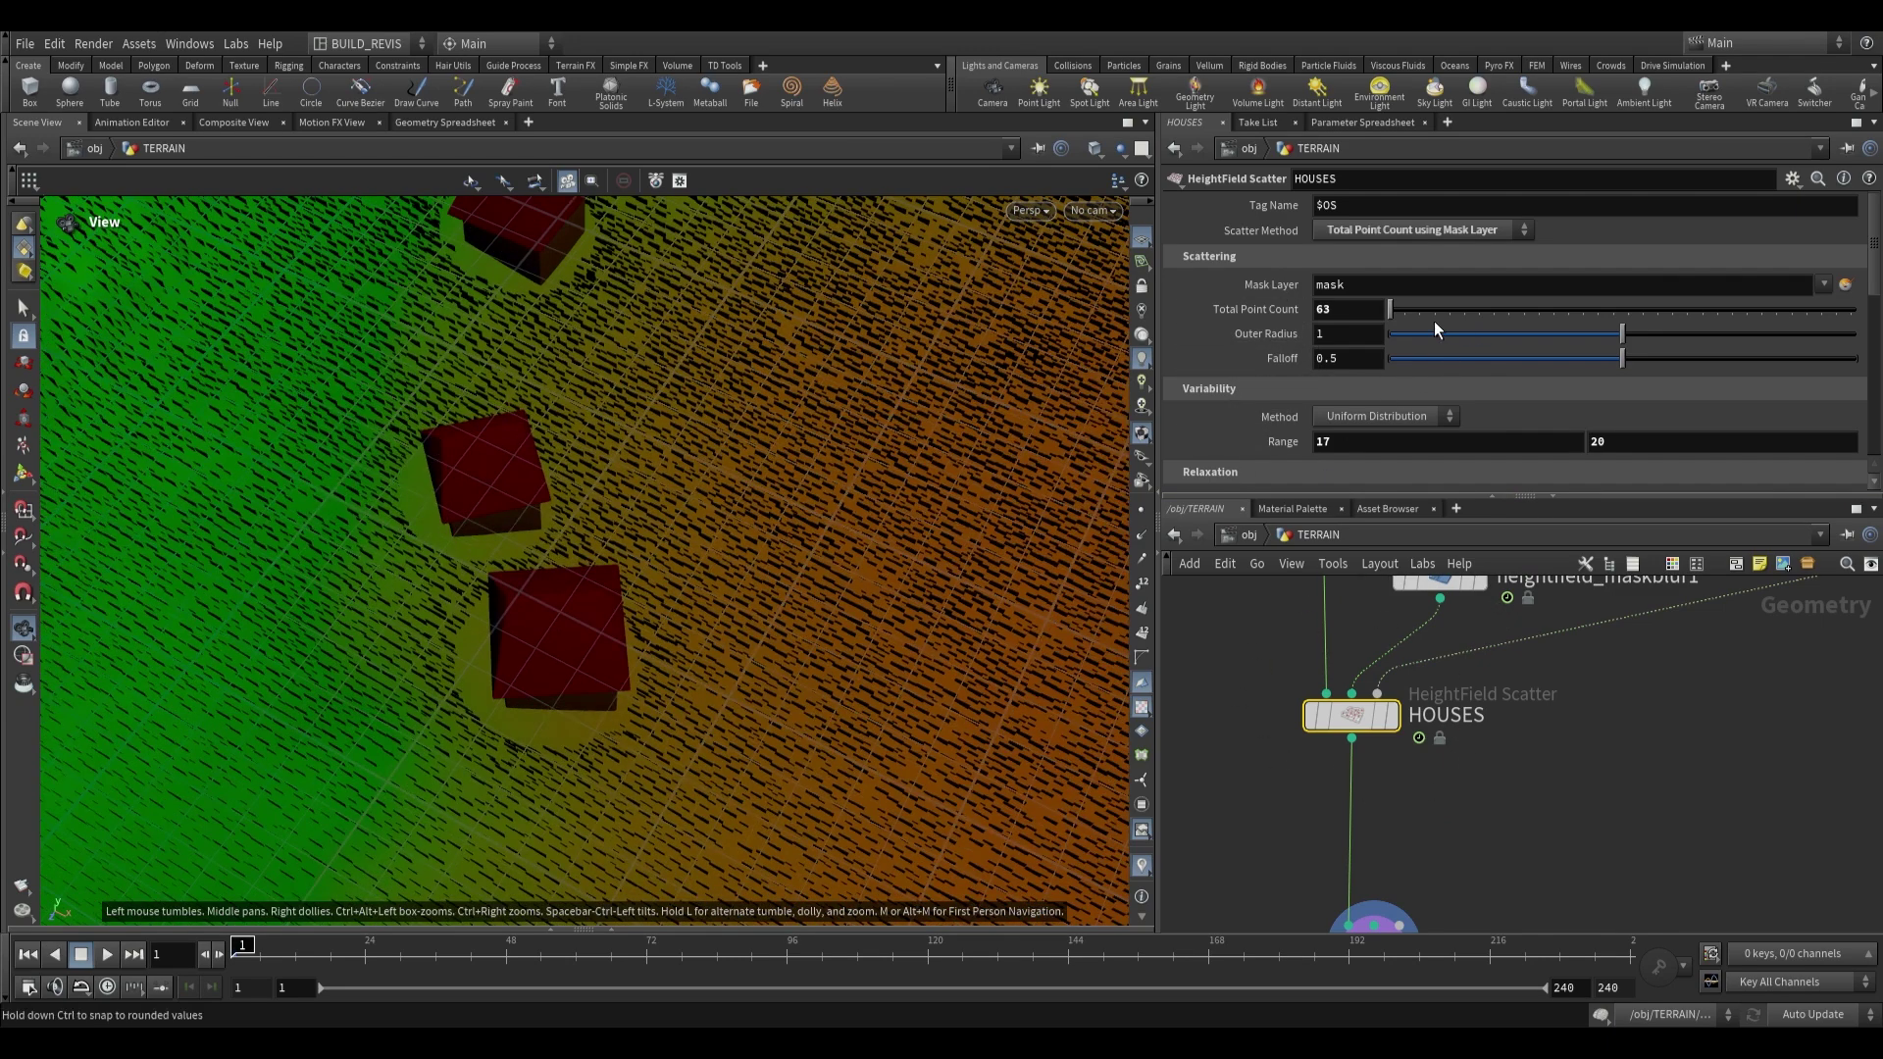
right_click_drag(611, 518, 746, 477)
middle_click_drag(746, 477, 722, 501)
left_click_drag(1625, 334, 1727, 332)
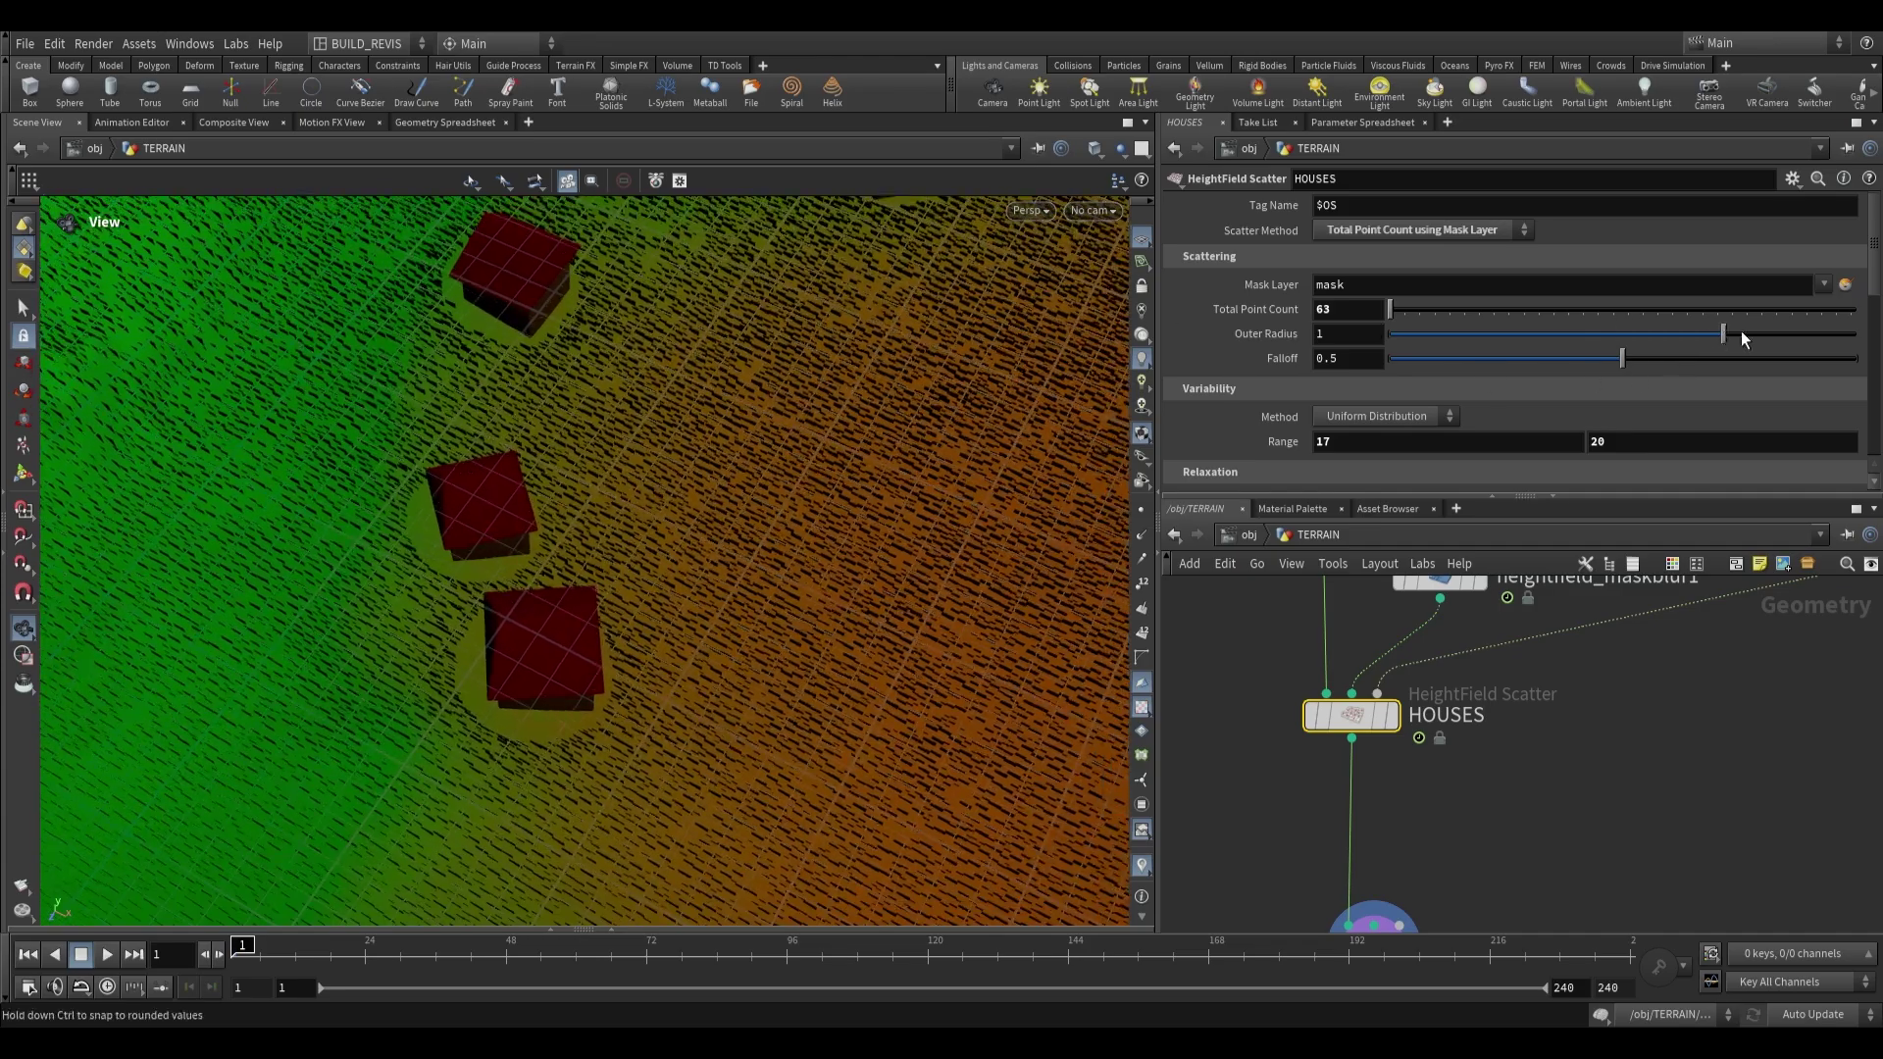
left_click_drag(750, 456, 814, 476)
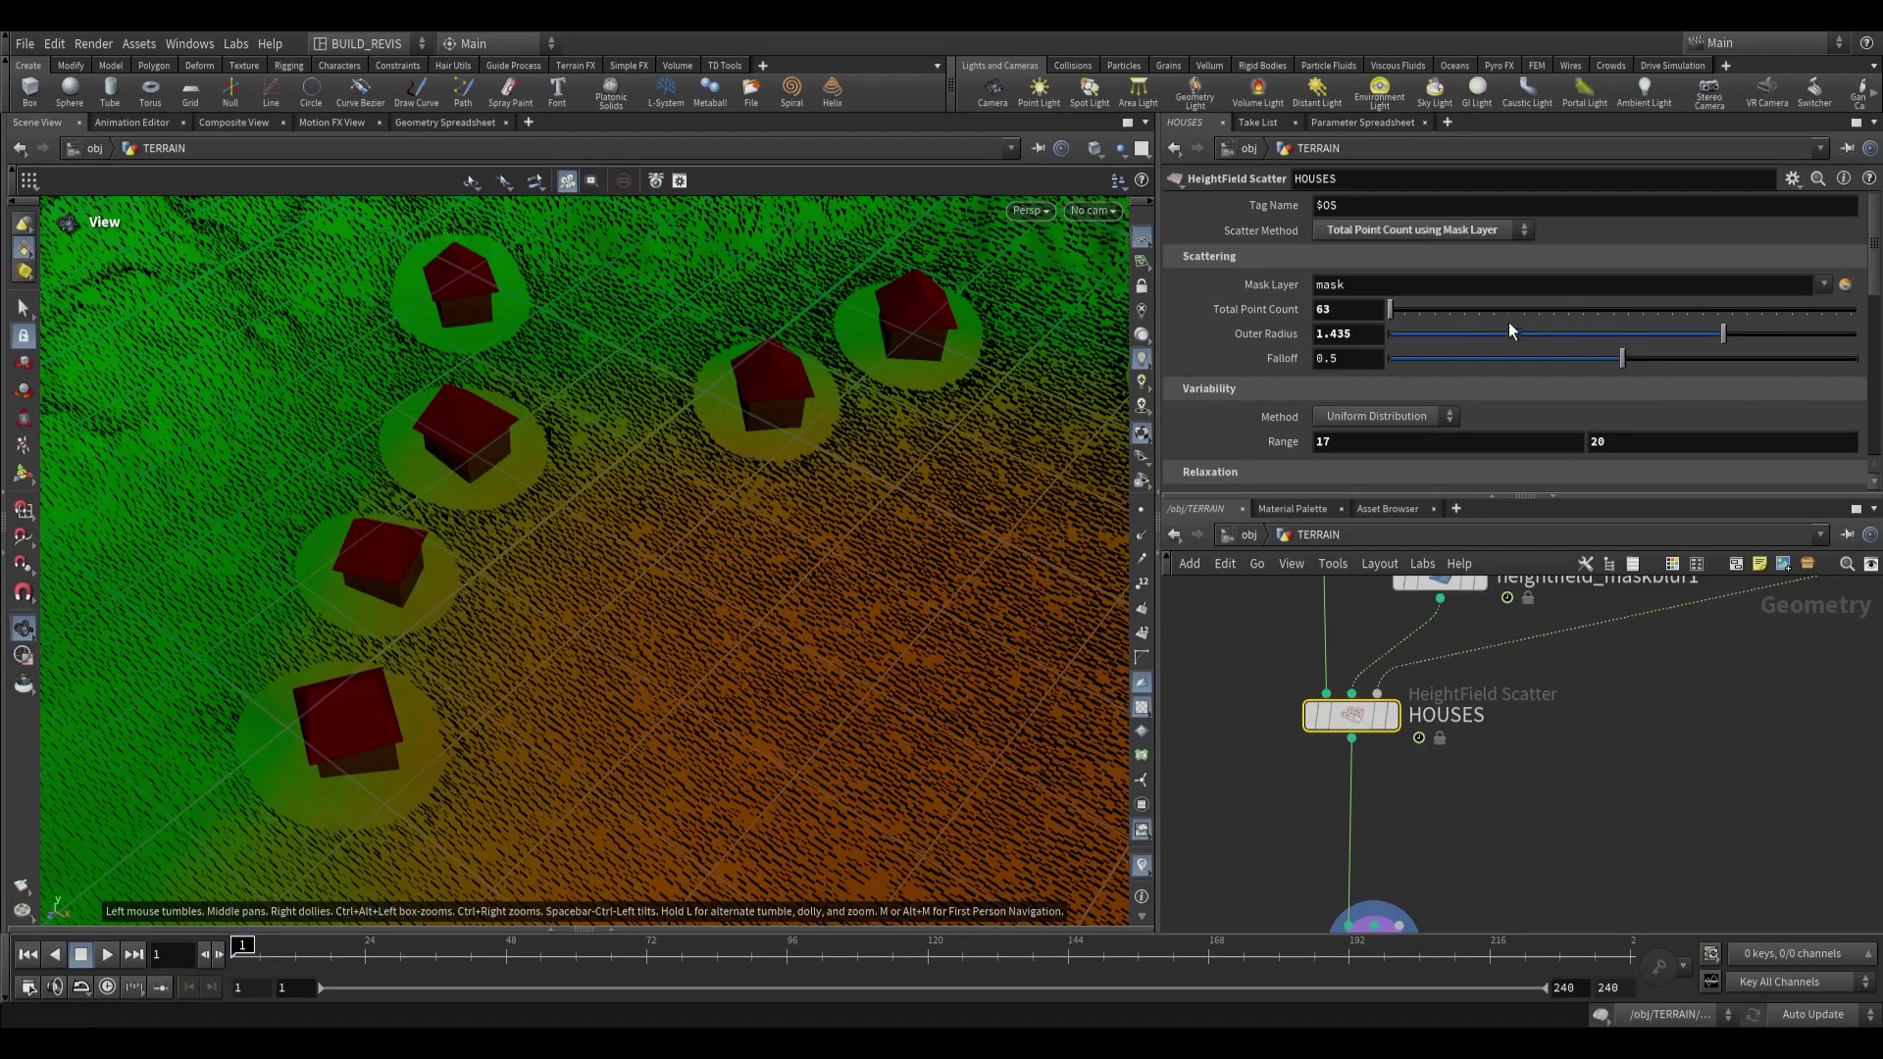
left_click_drag(1594, 346, 1642, 337)
left_click_drag(1079, 441, 391, 559)
Connect heightfield_maskblur1 to the mask input of heightfield_scatter1 so the scatter uses the blurred mask.
middle_click_drag(1508, 801, 1501, 721)
scroll(1501, 721, "down", 1)
left_click(1384, 845)
scroll(874, 550, "down", 2)
middle_click_drag(748, 521, 701, 592)
middle_click_drag(1539, 685, 1539, 698)
scroll(1501, 701, "down", 1)
left_click(1423, 675)
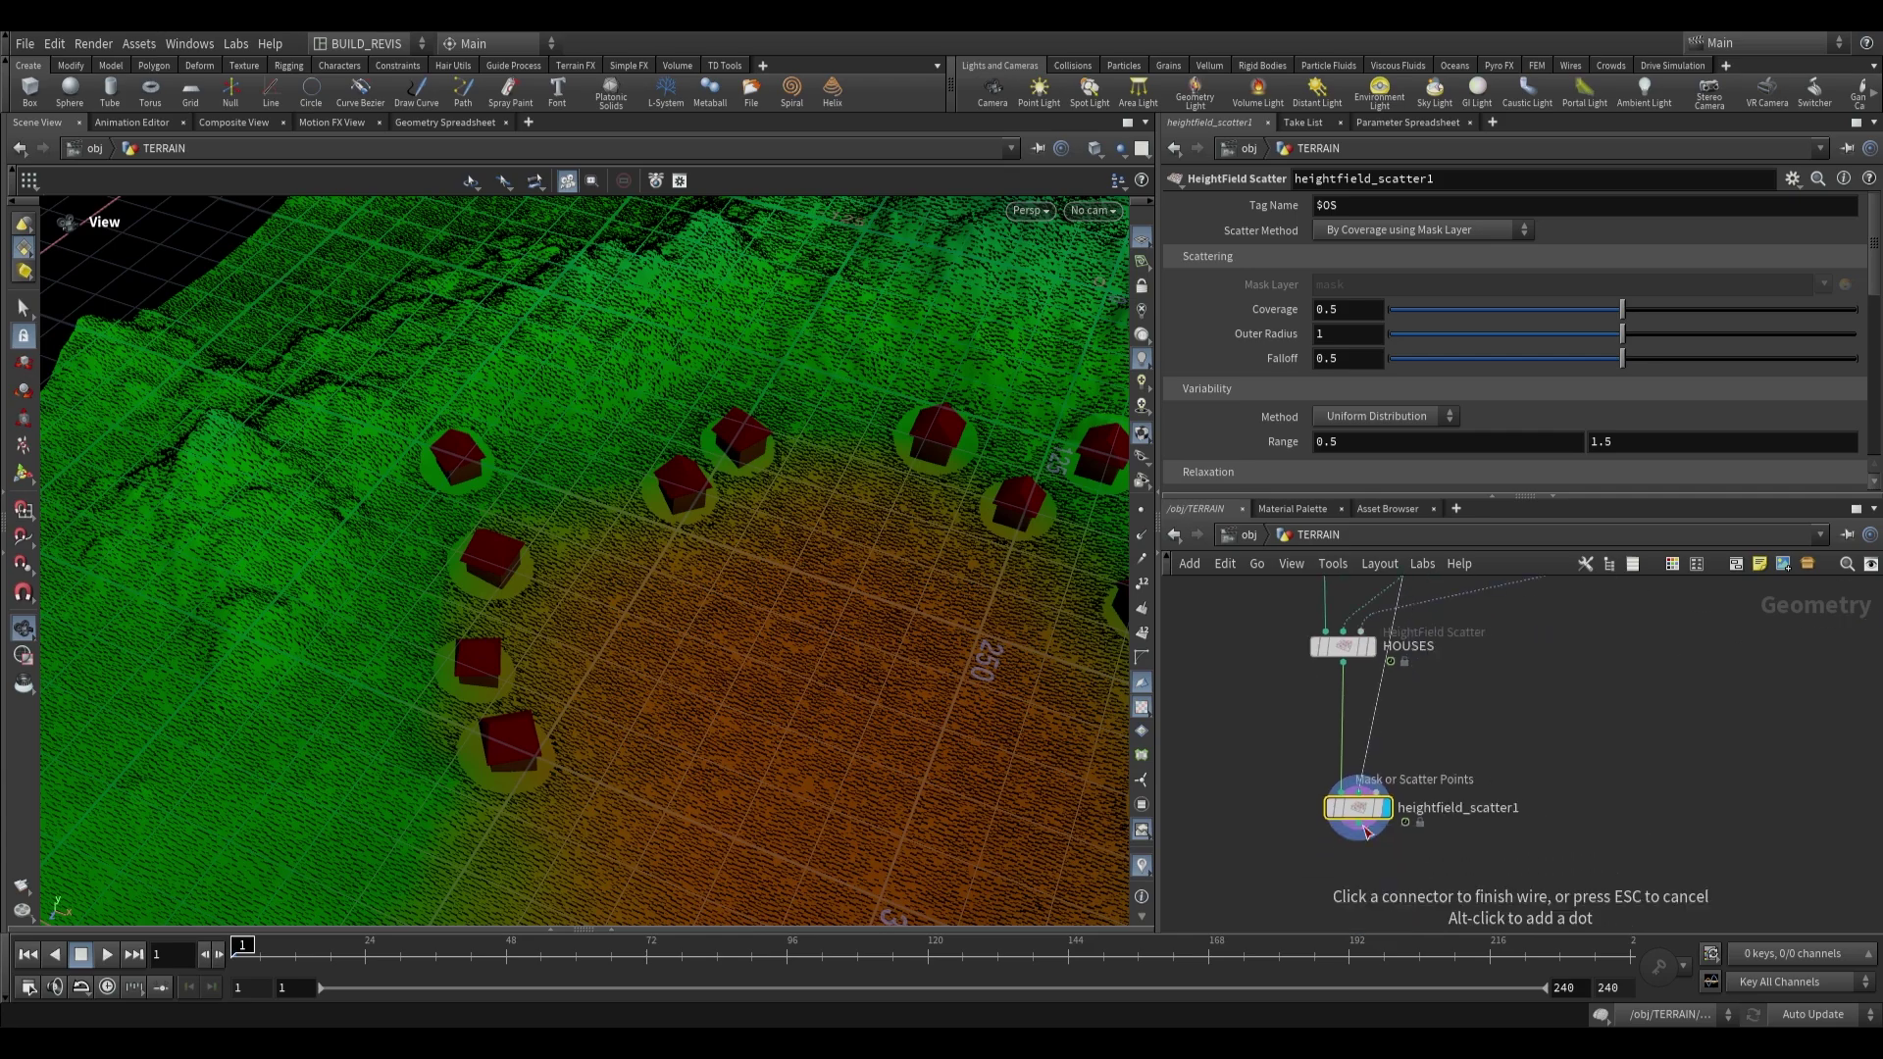
left_click(1371, 834)
left_click_drag(853, 685, 807, 568)
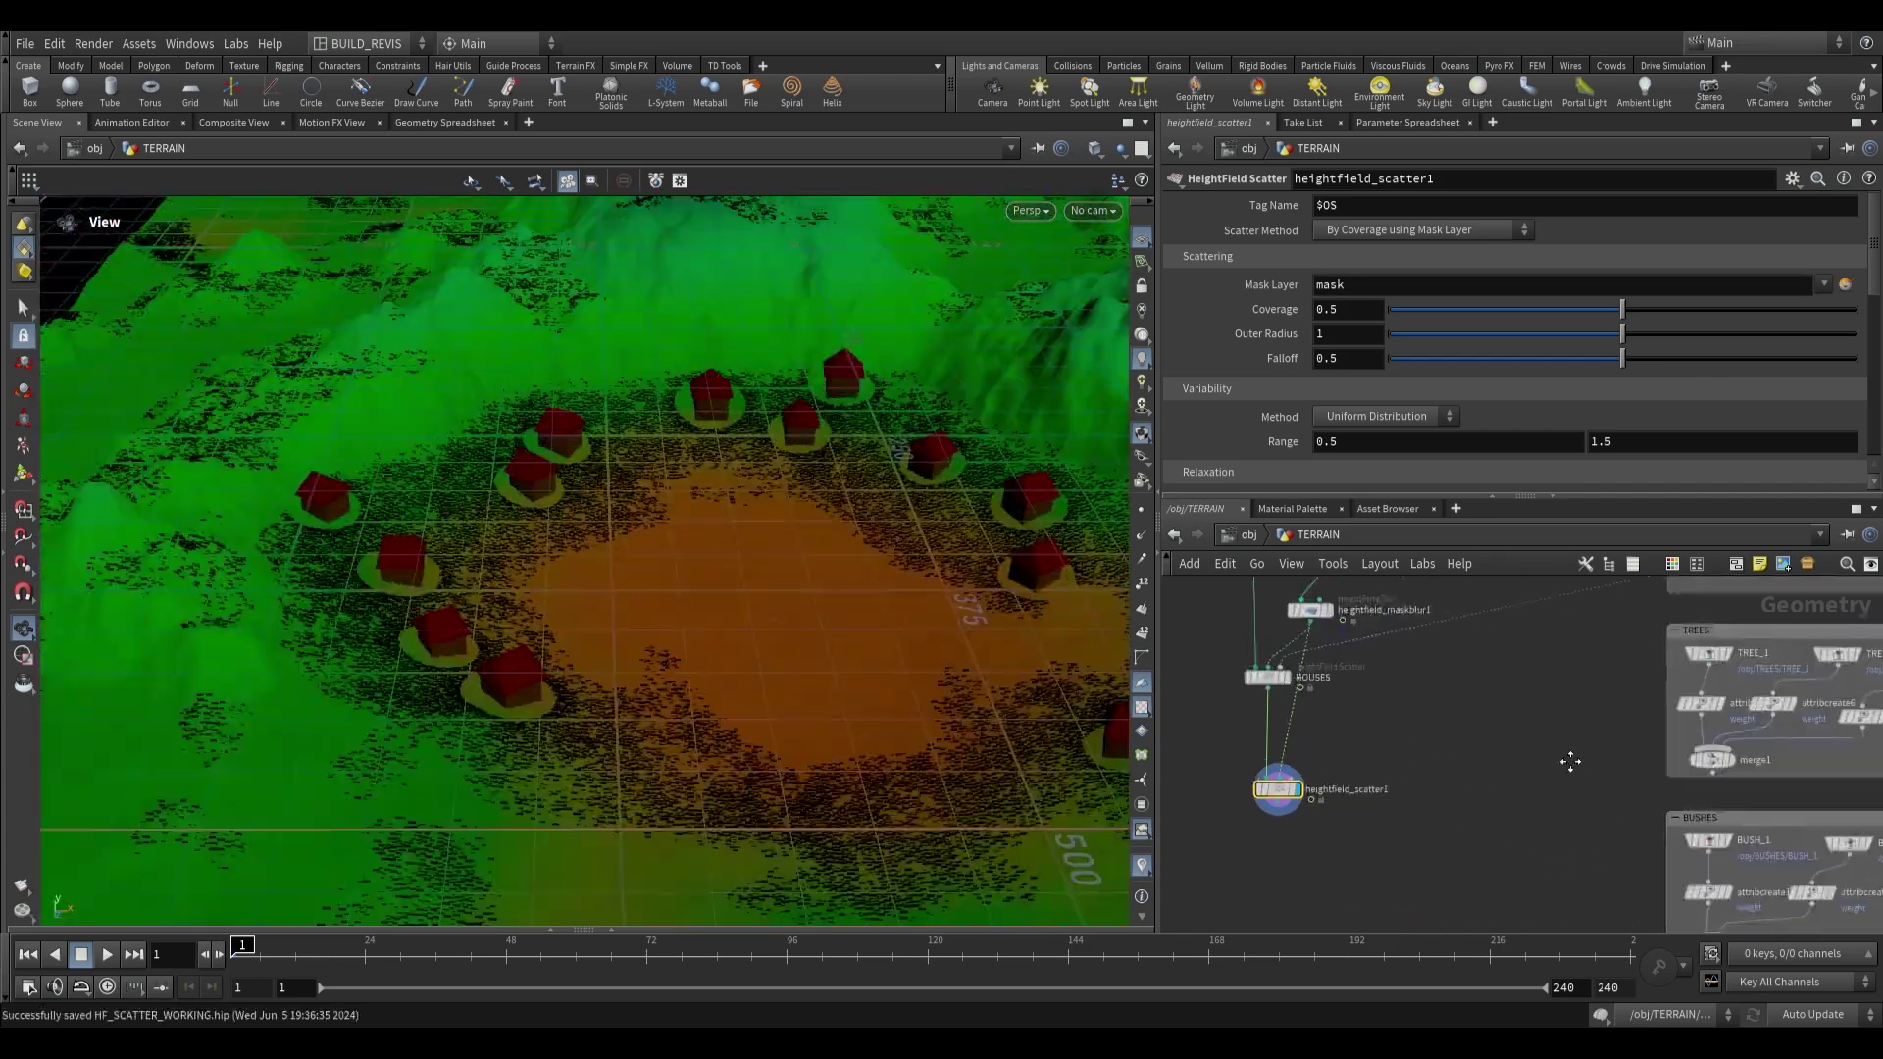
Delete the weight attribute nodes between the three tree nodes and merge1 in the TREES network box.
middle_click_drag(1569, 761, 1418, 769)
scroll(1617, 785, "up", 2)
middle_click_drag(1617, 785, 1514, 809)
scroll(1501, 677, "down", 2)
middle_click_drag(1572, 717, 1540, 744)
scroll(1422, 728, "up", 2)
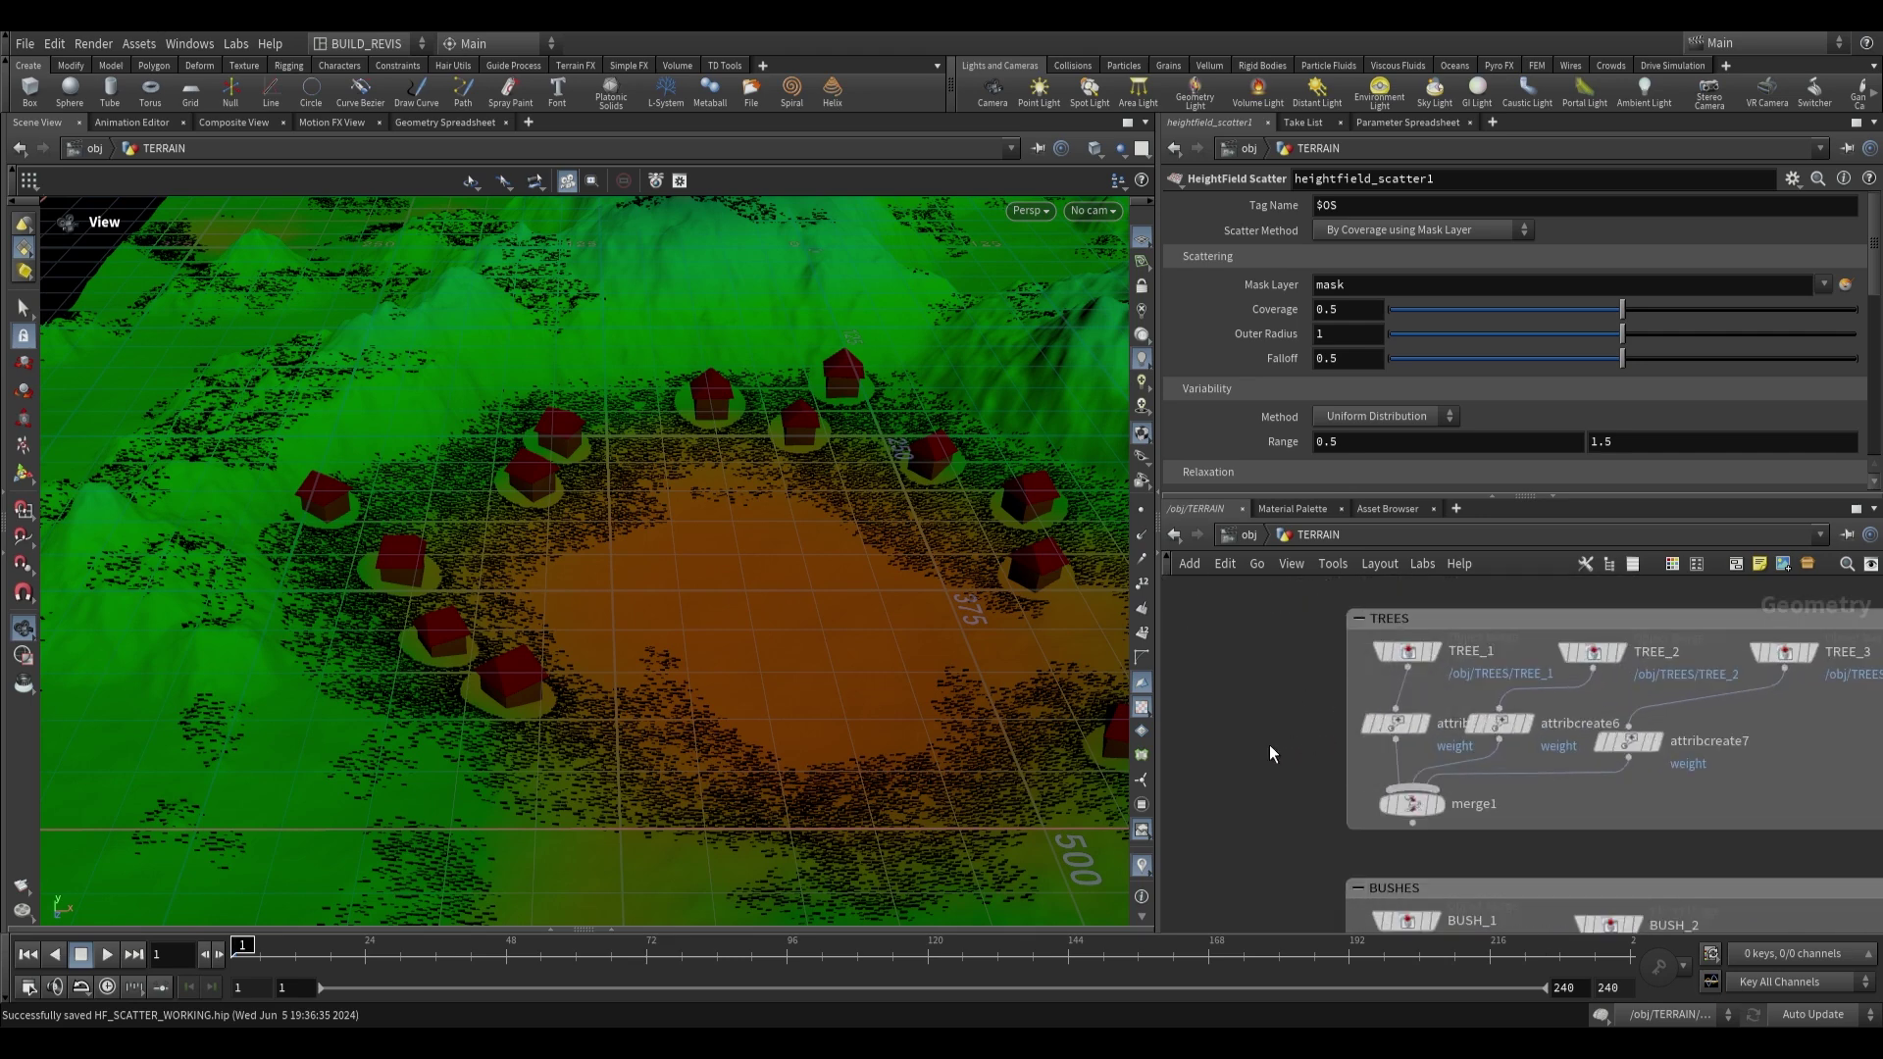
left_click_drag(1707, 721, 1708, 718)
key("Delete")
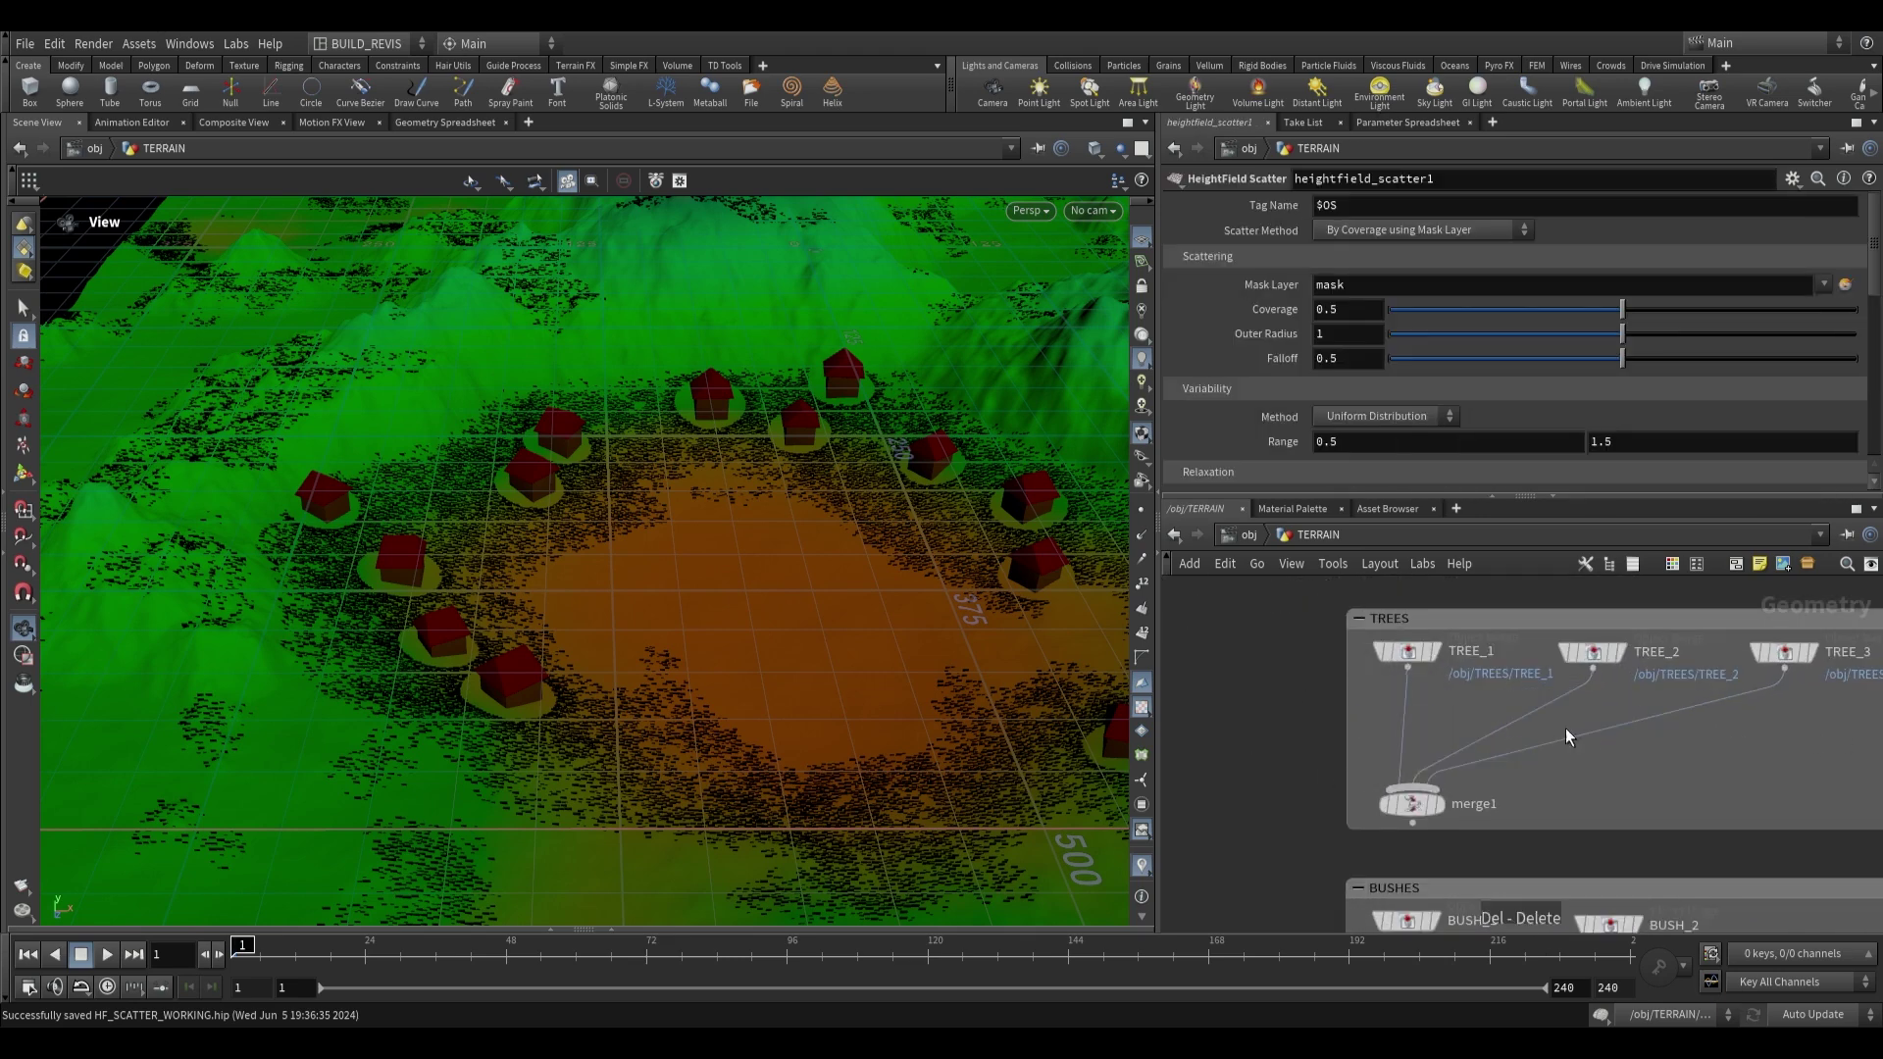
Display merge1 to view the three trees, inspect the source object of TREE_1 and return to TERRAIN.
mouse_move(1411, 806)
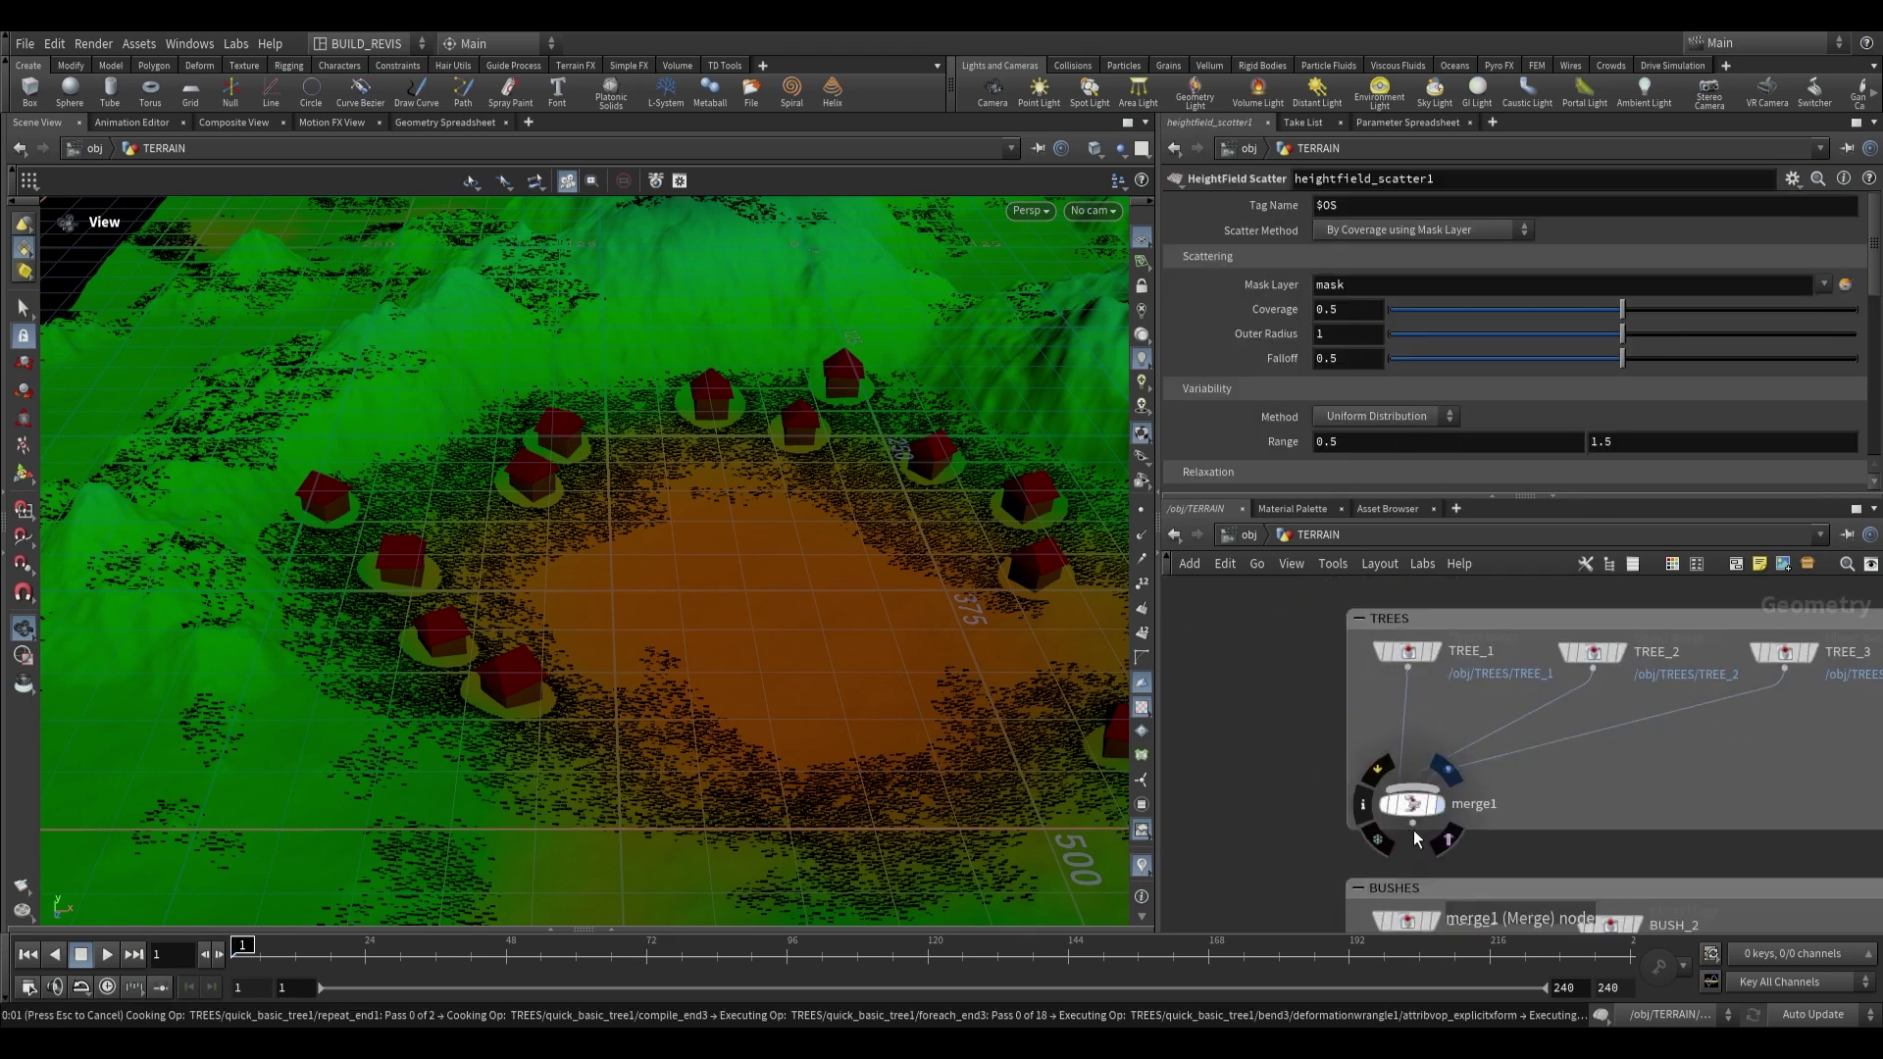
left_click(1413, 830)
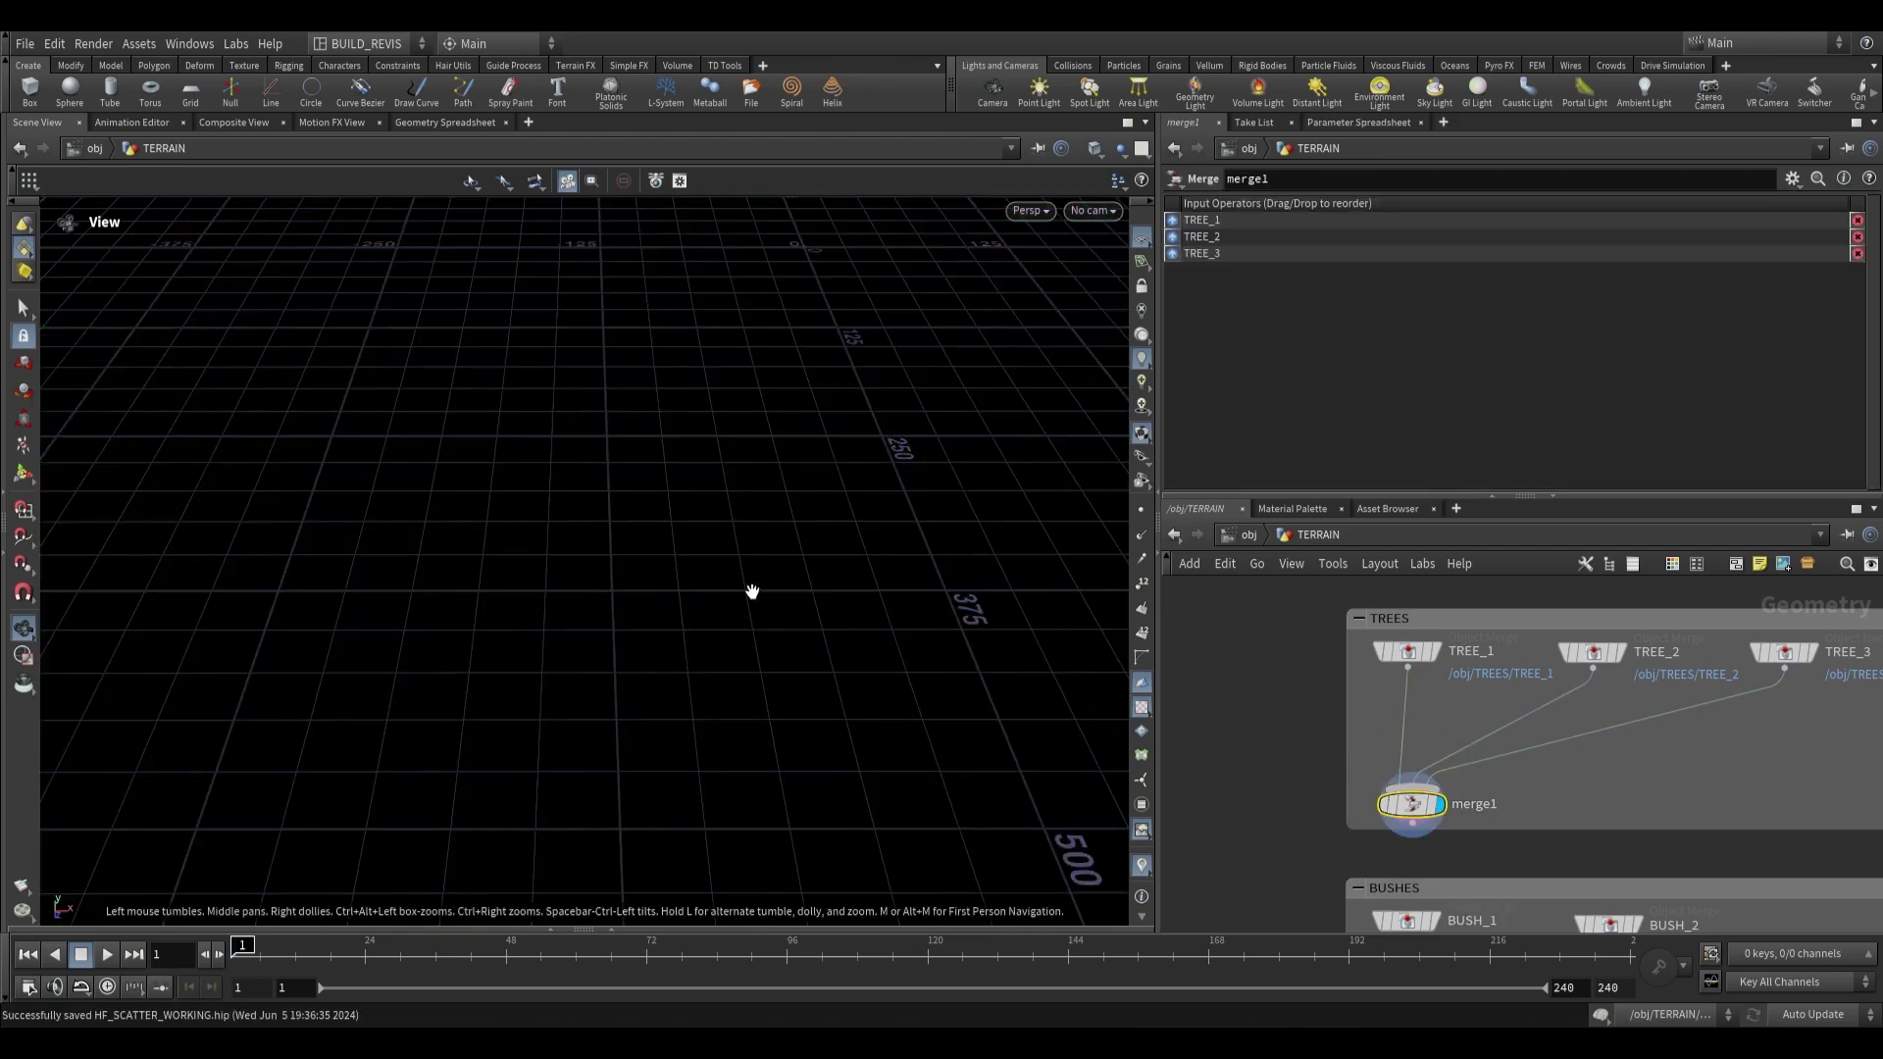
key("f")
left_click(1408, 651)
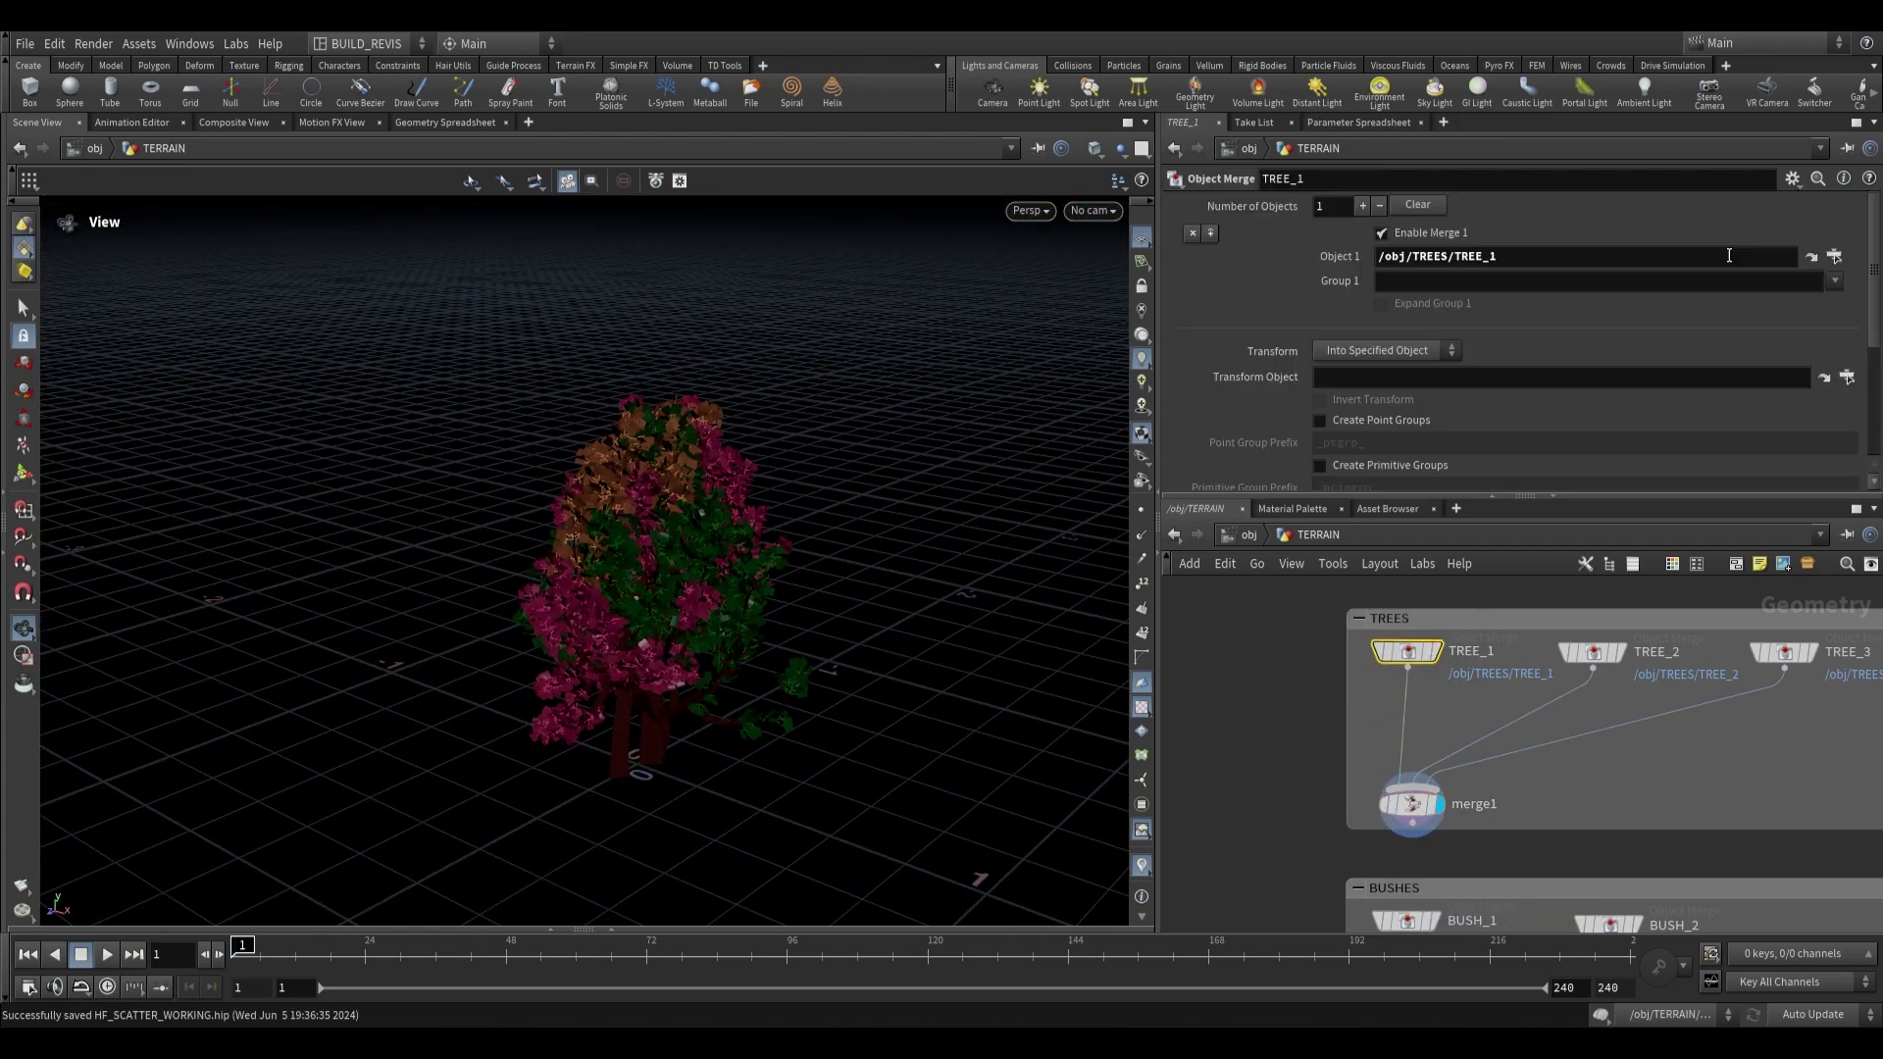
left_click(1810, 256)
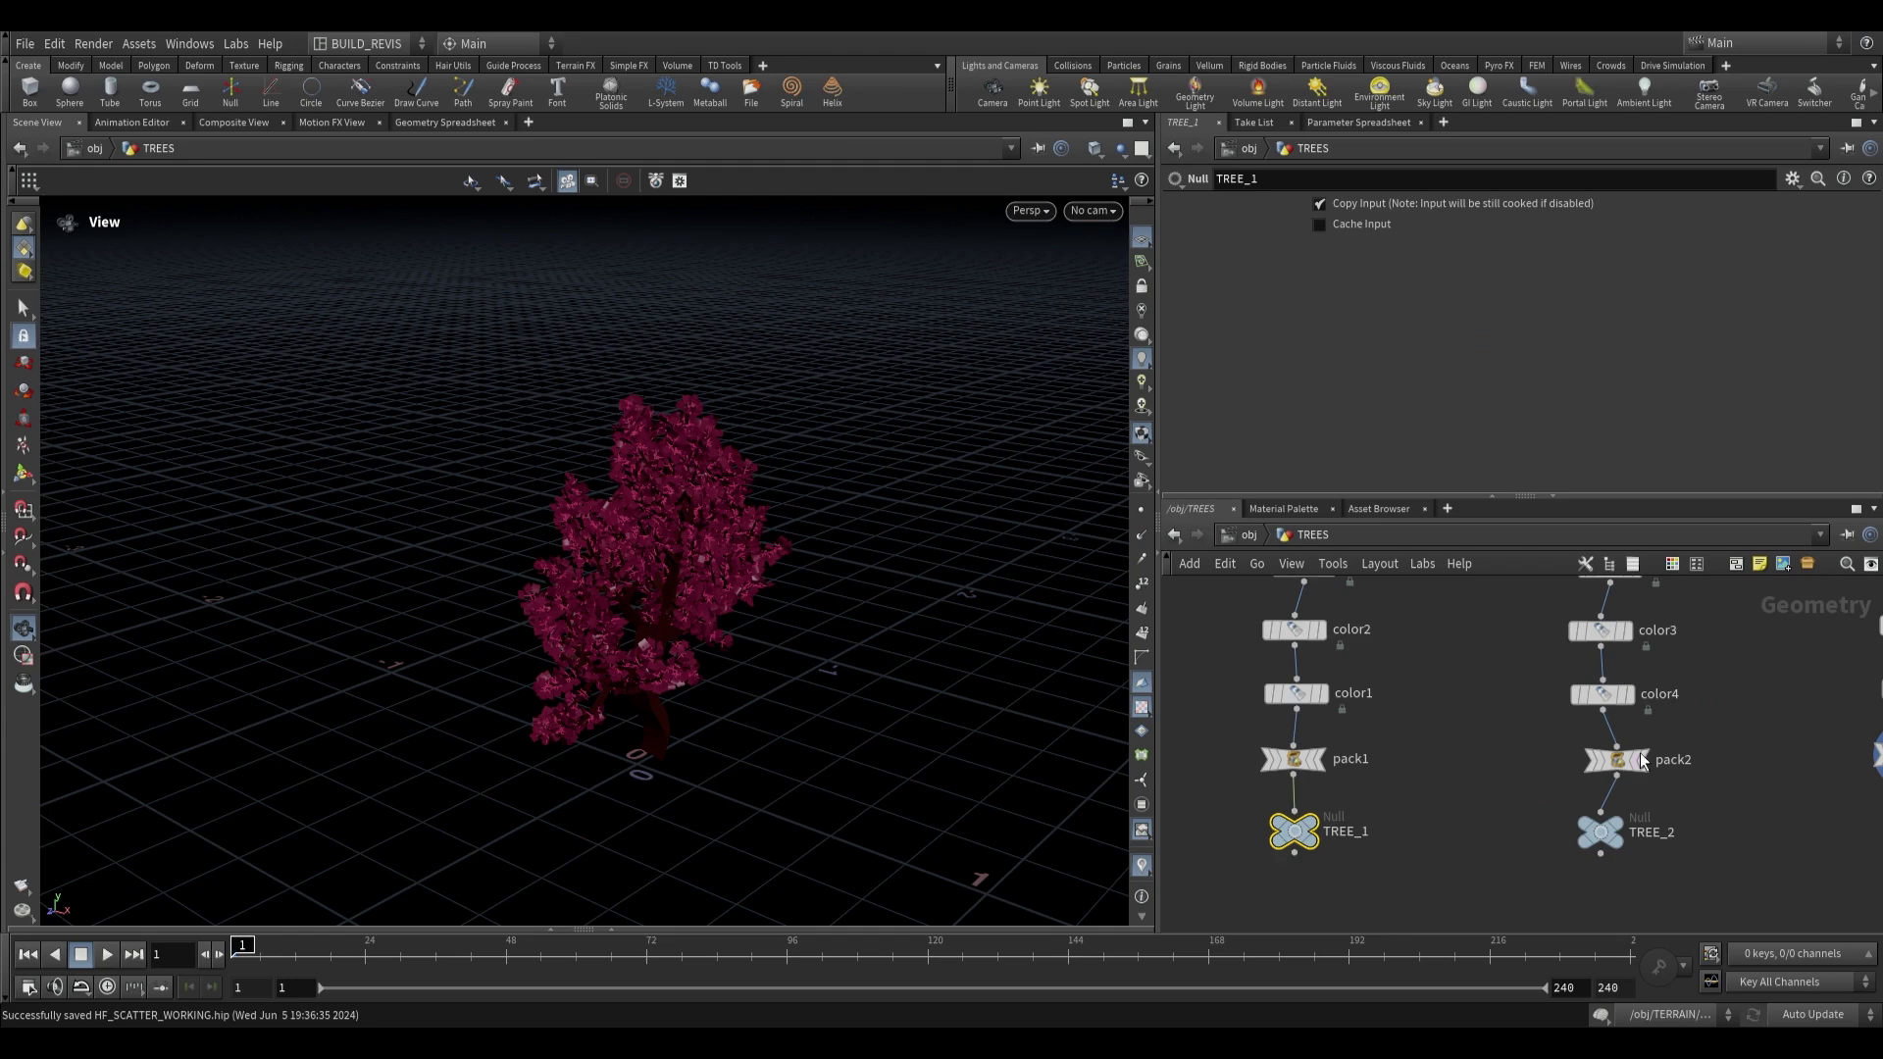
left_click(1175, 537)
Connect the trees' merge1 output to the third input of heightfield_scatter1 and display the scatter on the terrain.
scroll(1527, 783, "down", 2)
middle_click_drag(1528, 783, 1602, 756)
left_click(1514, 789)
middle_click_drag(1213, 842, 1711, 752)
left_click(1515, 712)
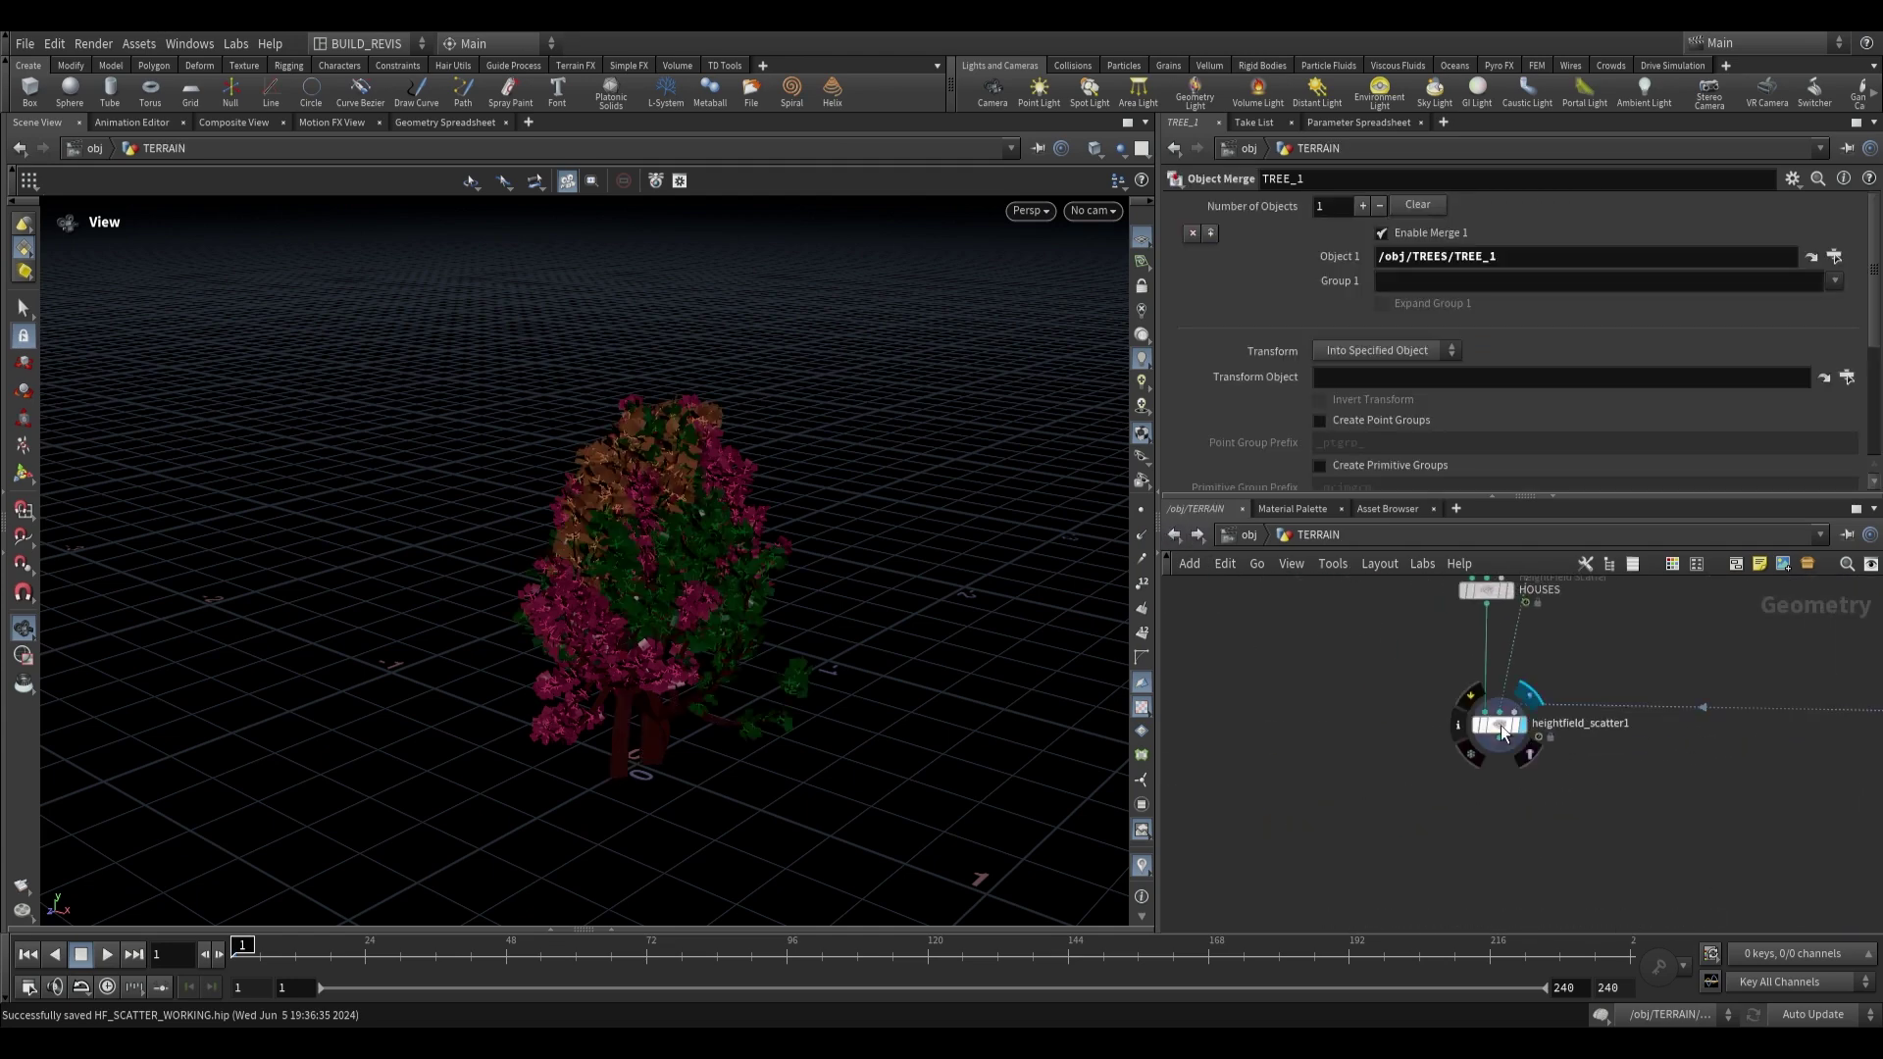
left_click(1502, 734)
key("f")
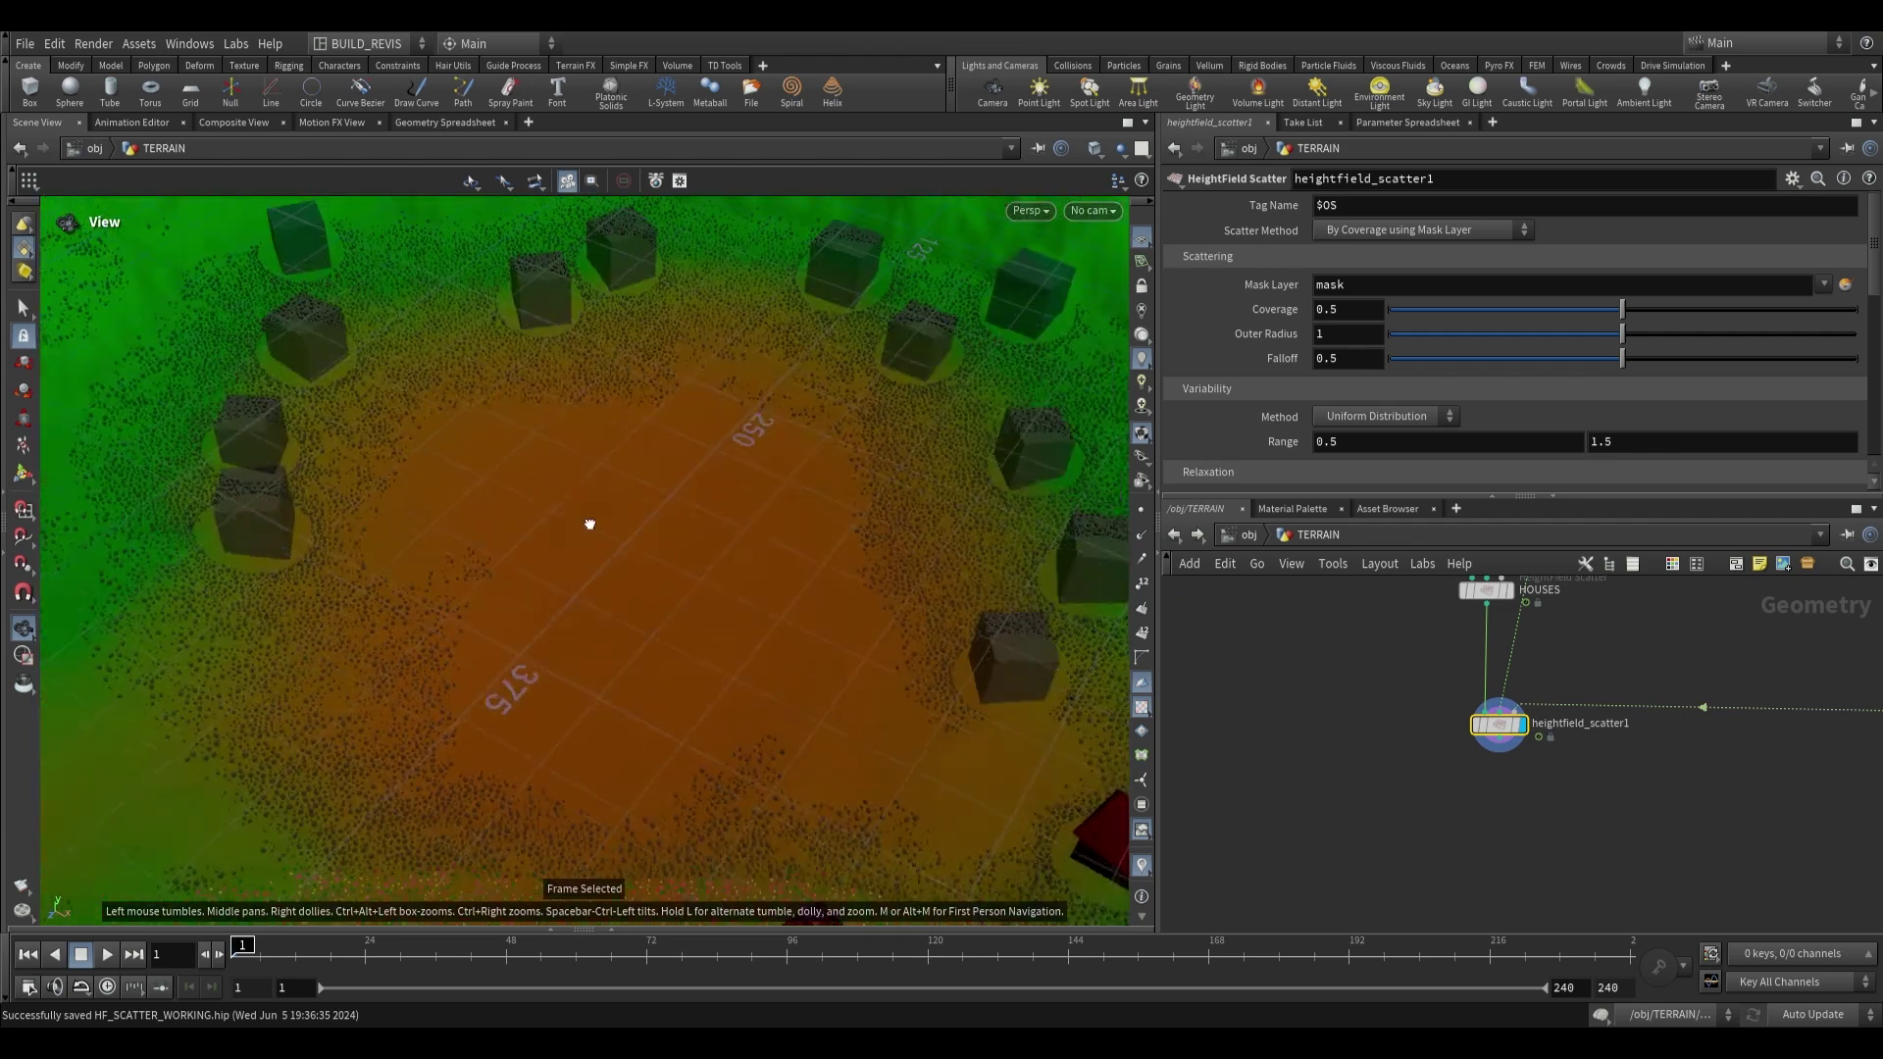
Set the Variability Range of heightfield_scatter1 to 5 and 7.
left_click_drag(590, 524, 541, 537)
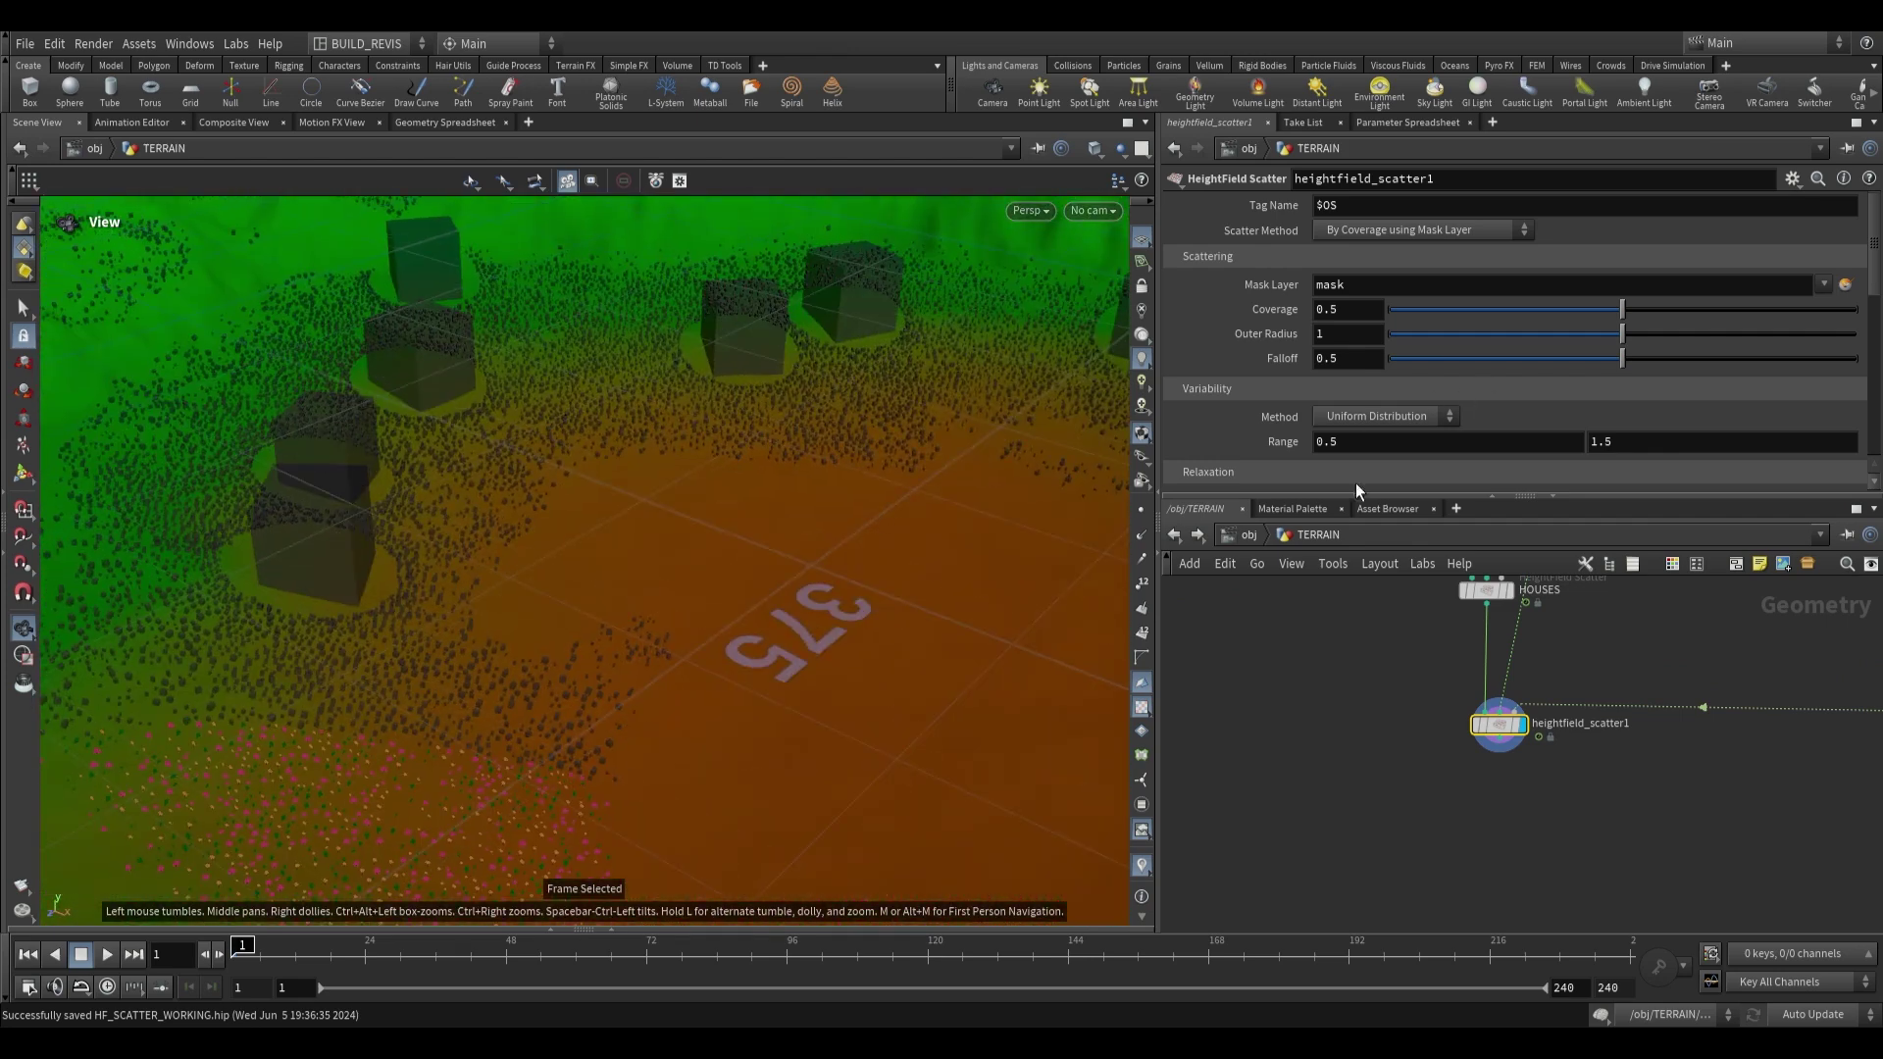
left_click(1385, 442)
type("5")
key("Tab")
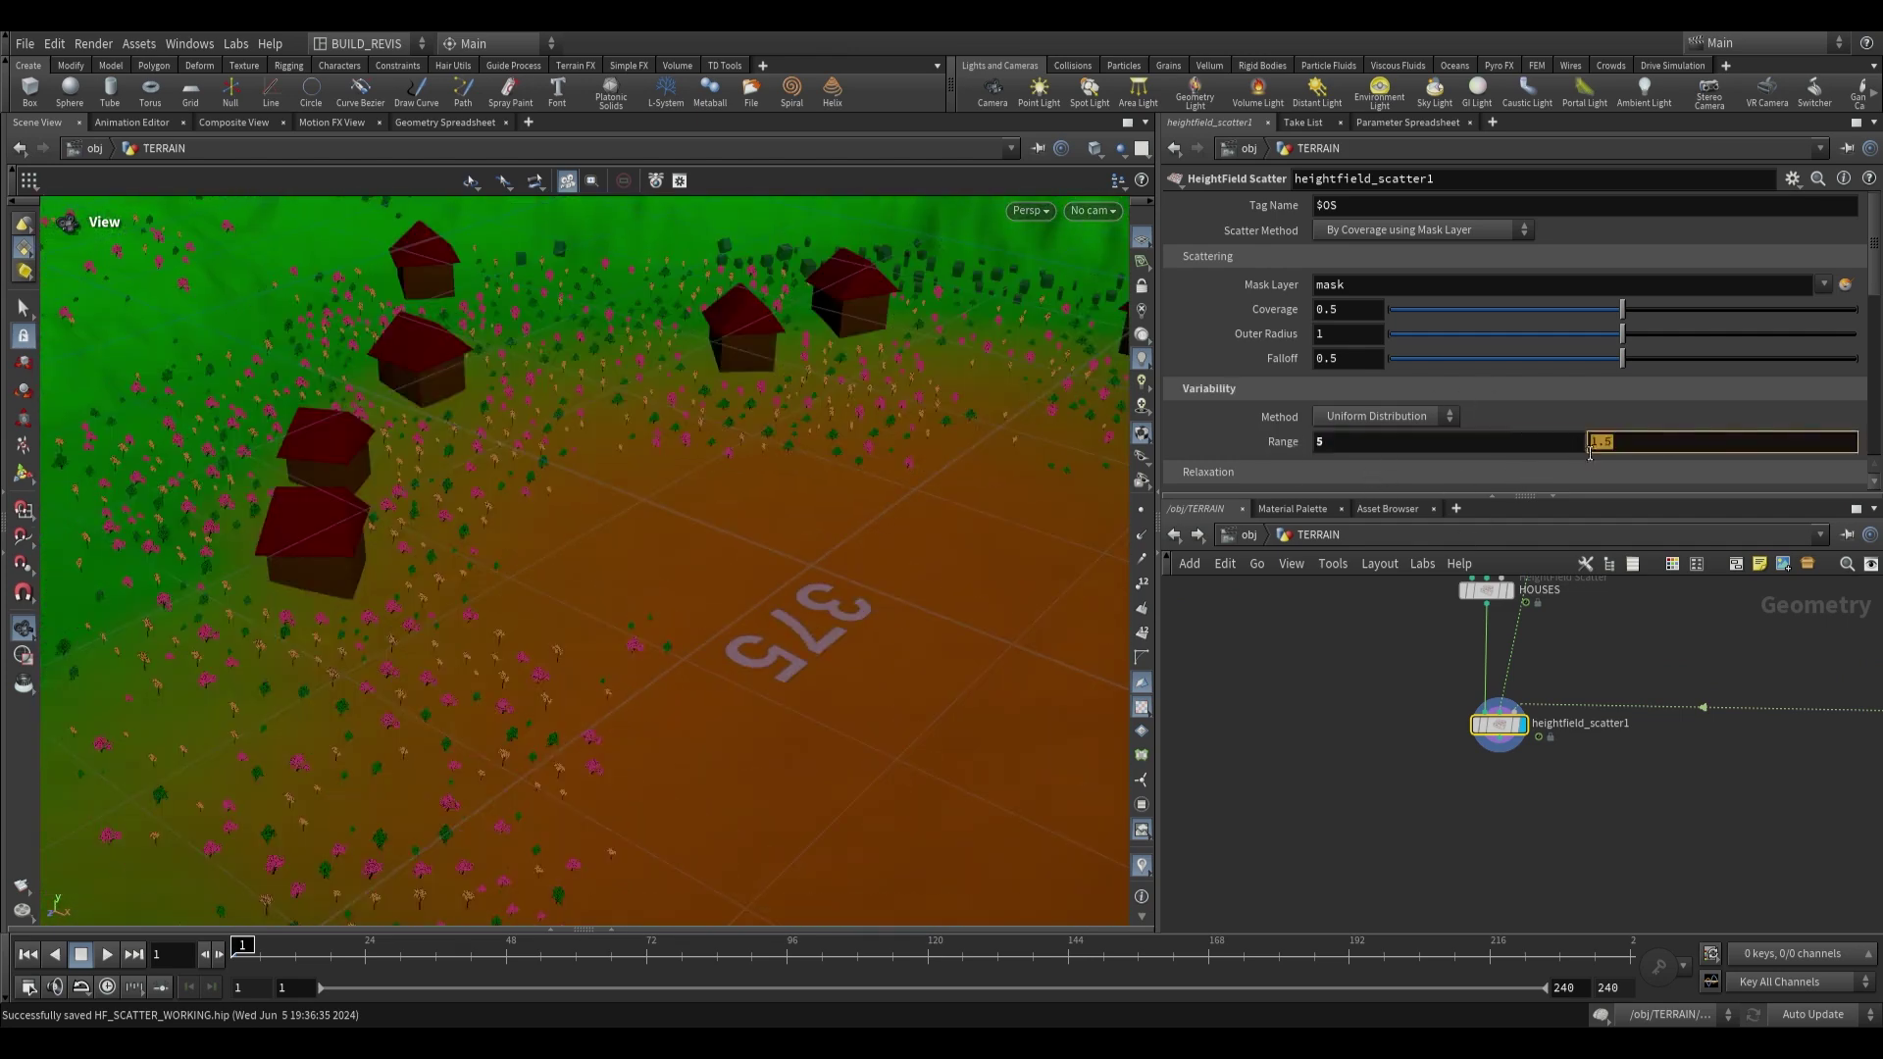
type("7")
left_click_drag(698, 480, 736, 412)
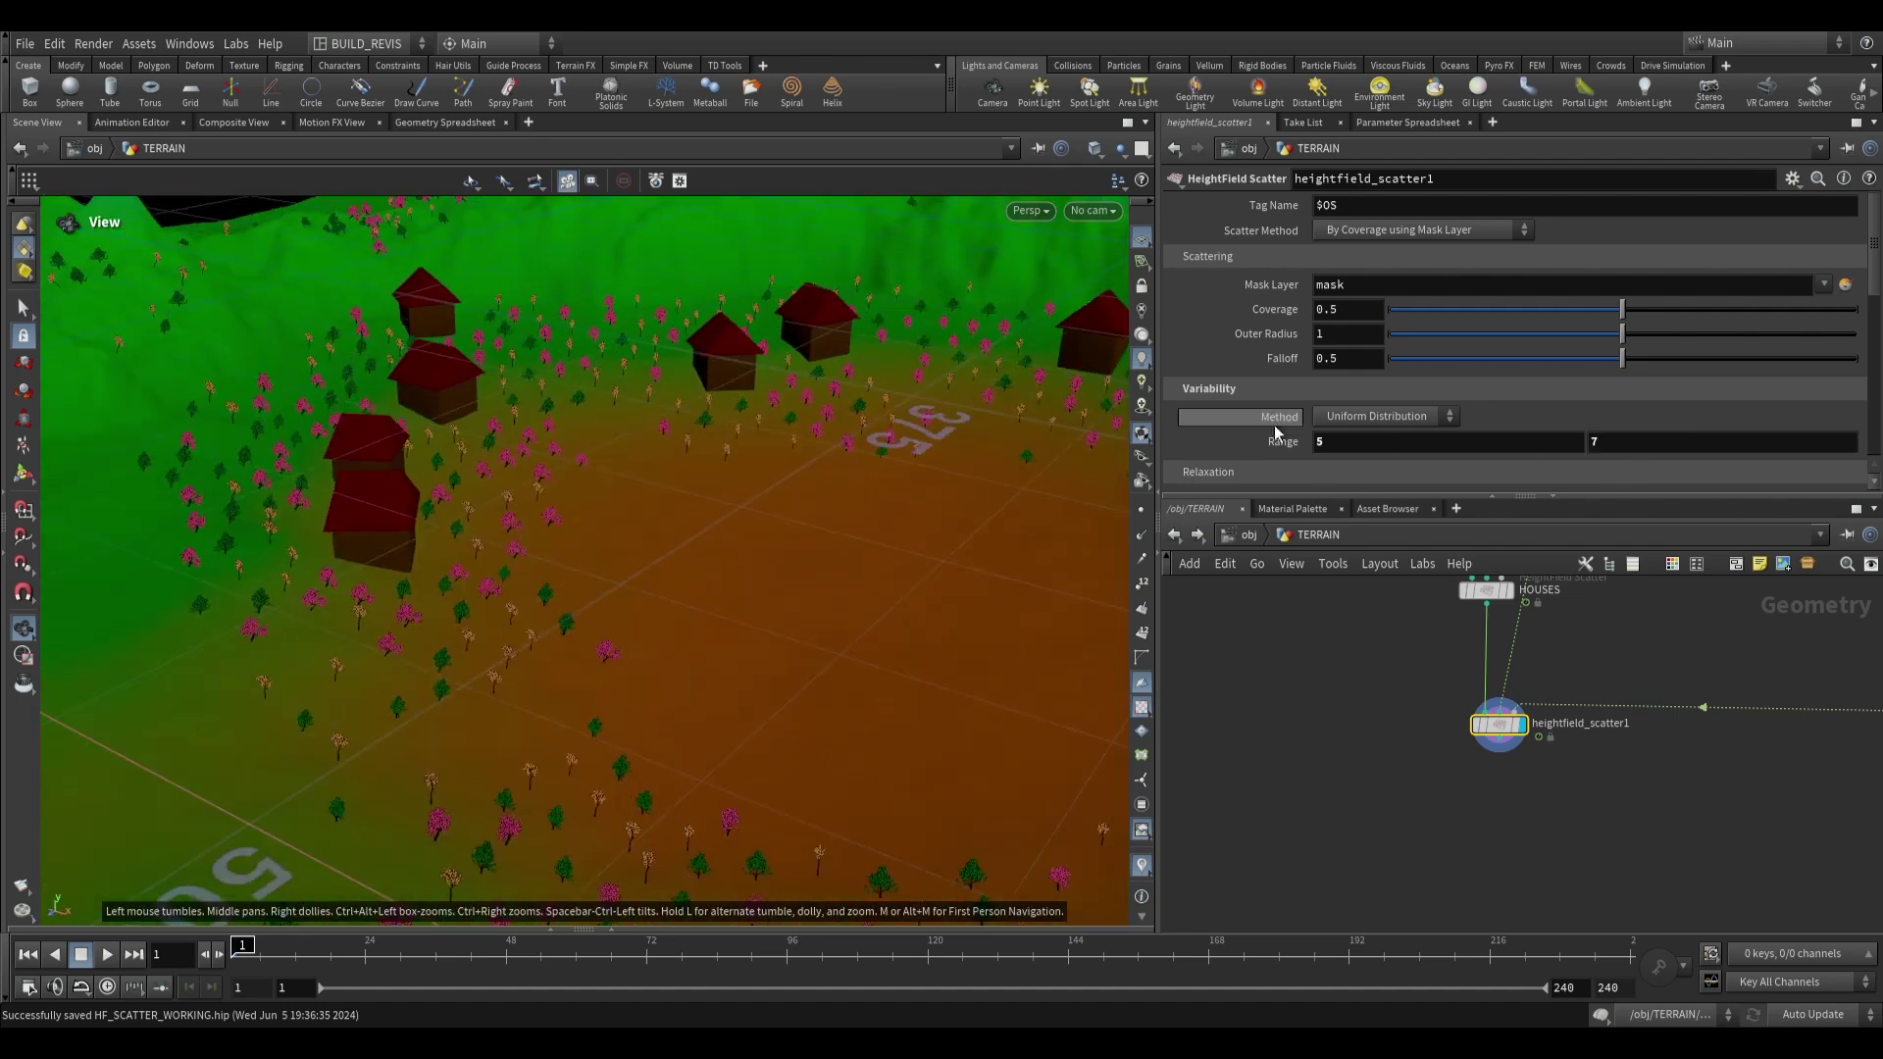
Set the Variability Range of heightfield_scatter1 to 10 and 15 to enlarge the trees.
left_click(1358, 441)
type("10")
key("Tab")
type("1")
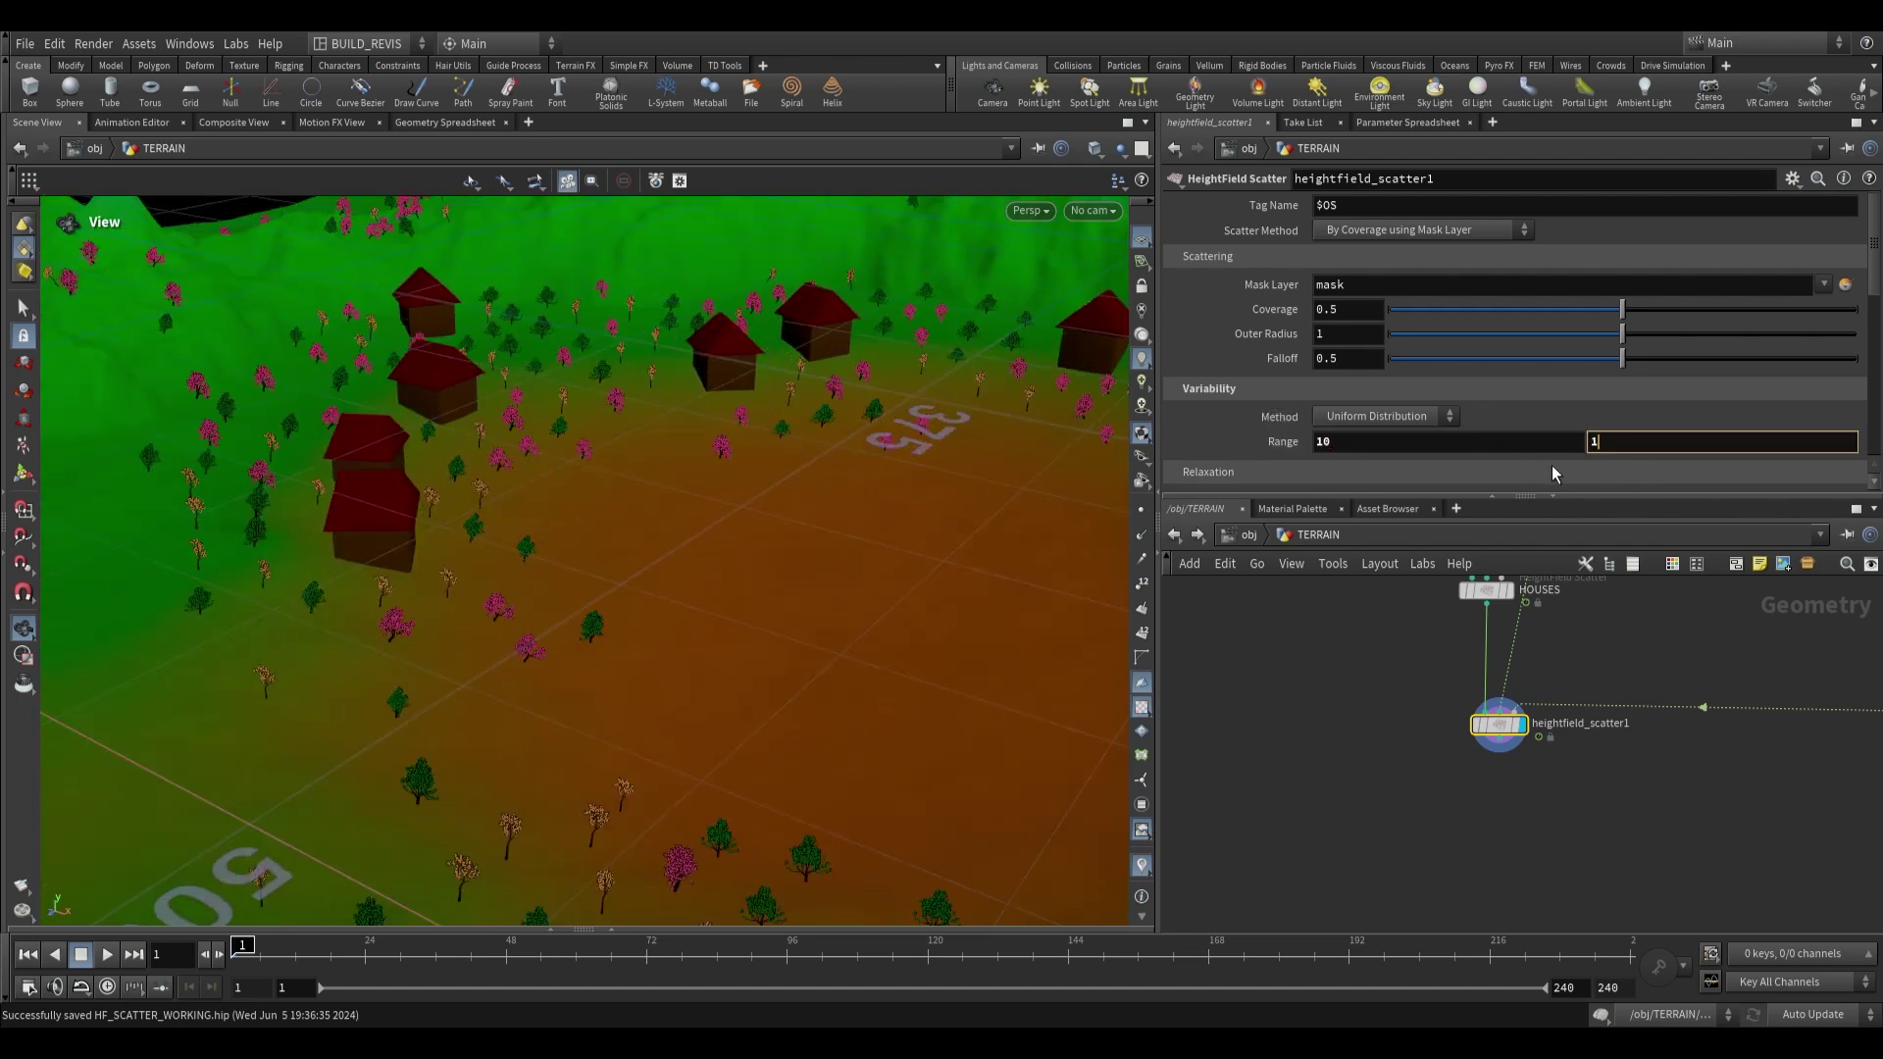
type("5")
key("Return")
left_click_drag(549, 474, 590, 446)
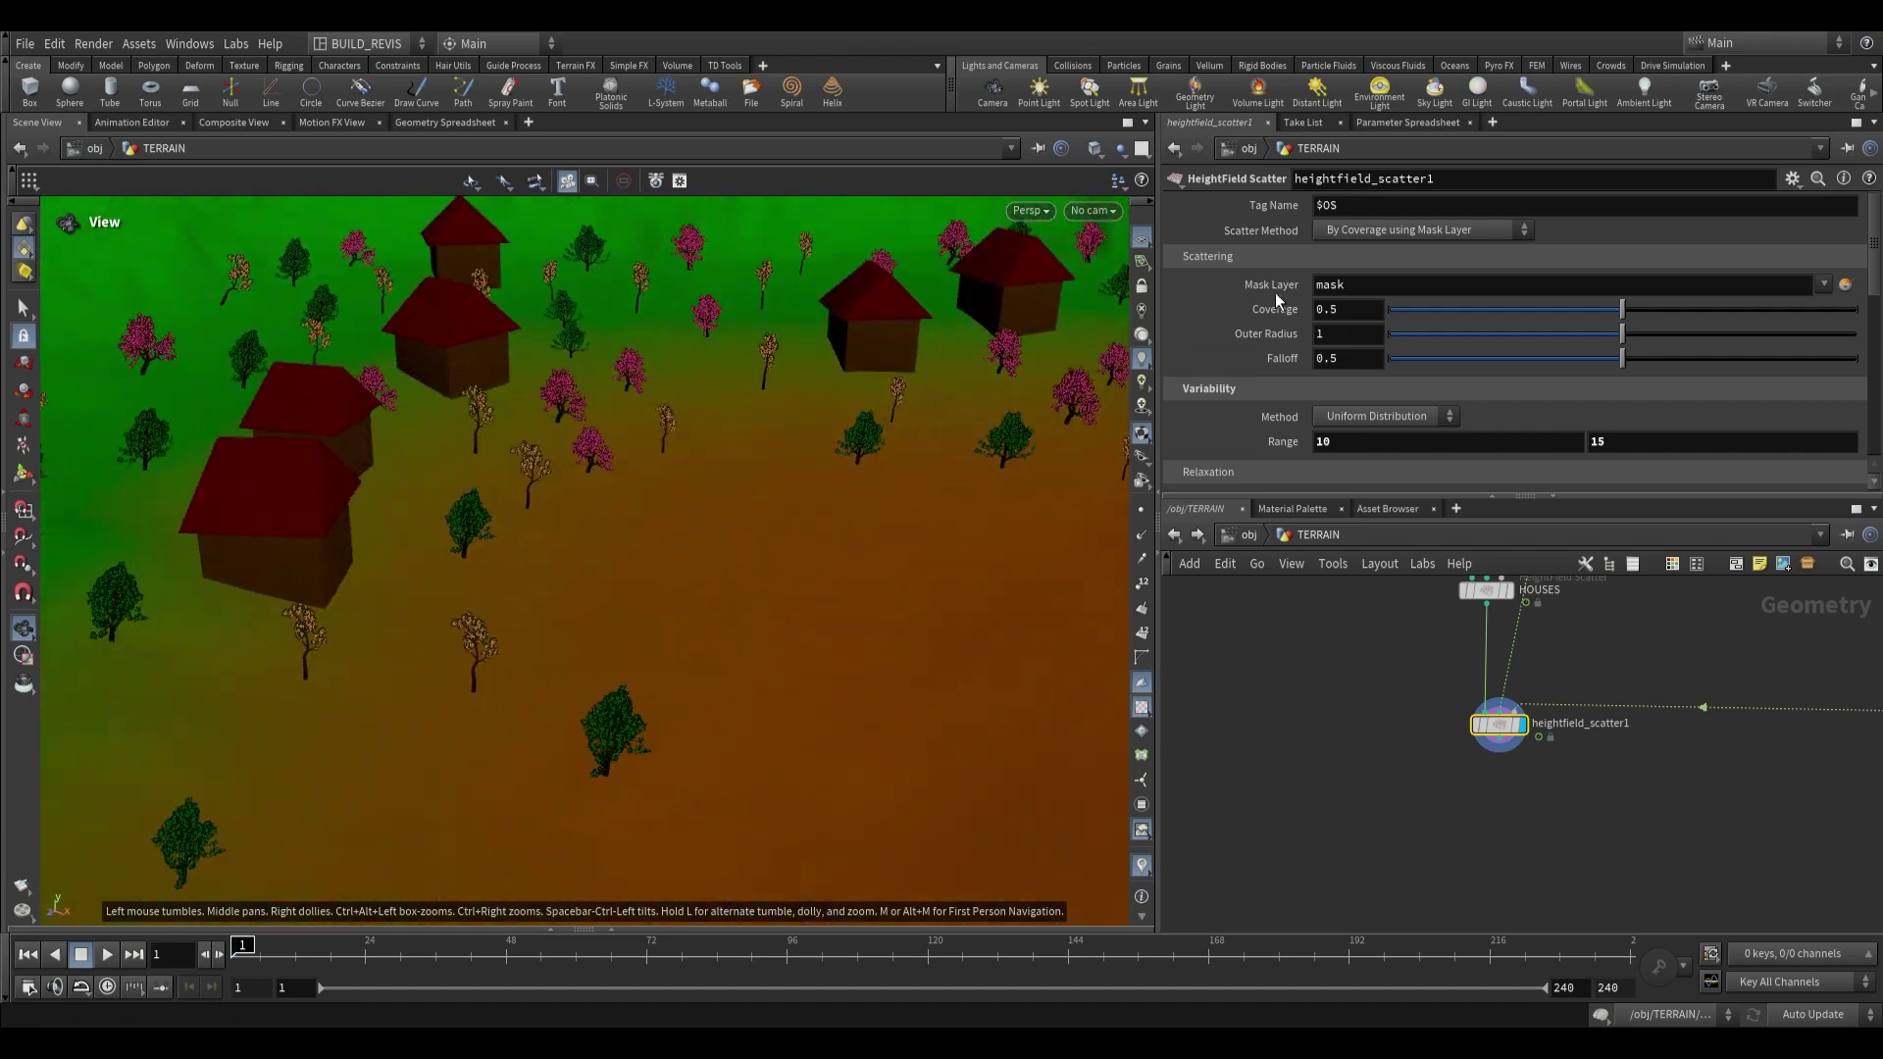
Set the Coverage of heightfield_scatter1 to 1 and its Outer Radius to 0.291 for dense trees.
left_click_drag(1762, 312, 1876, 316)
left_click_drag(745, 420, 941, 397)
left_click_drag(1624, 337, 1457, 339)
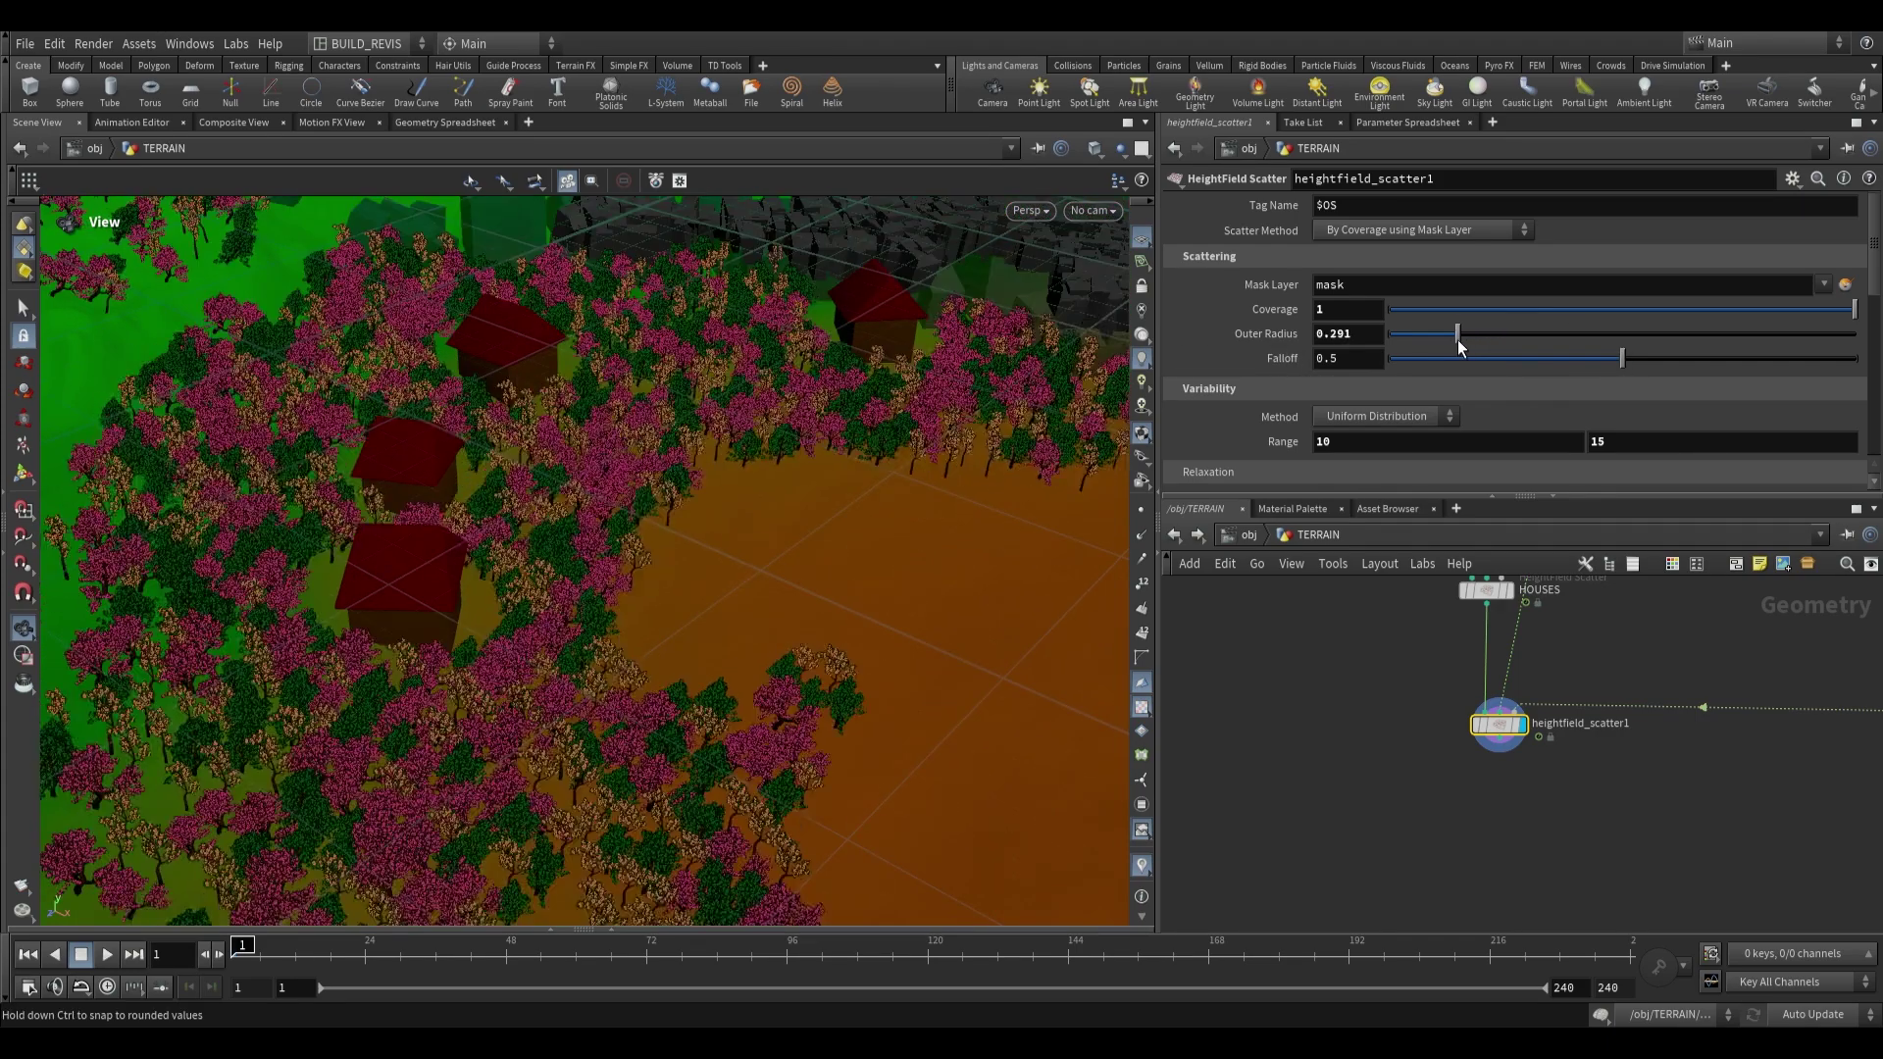
left_click_drag(716, 412, 446, 240)
left_click_drag(535, 566, 514, 609)
scroll(511, 608, "up", 8)
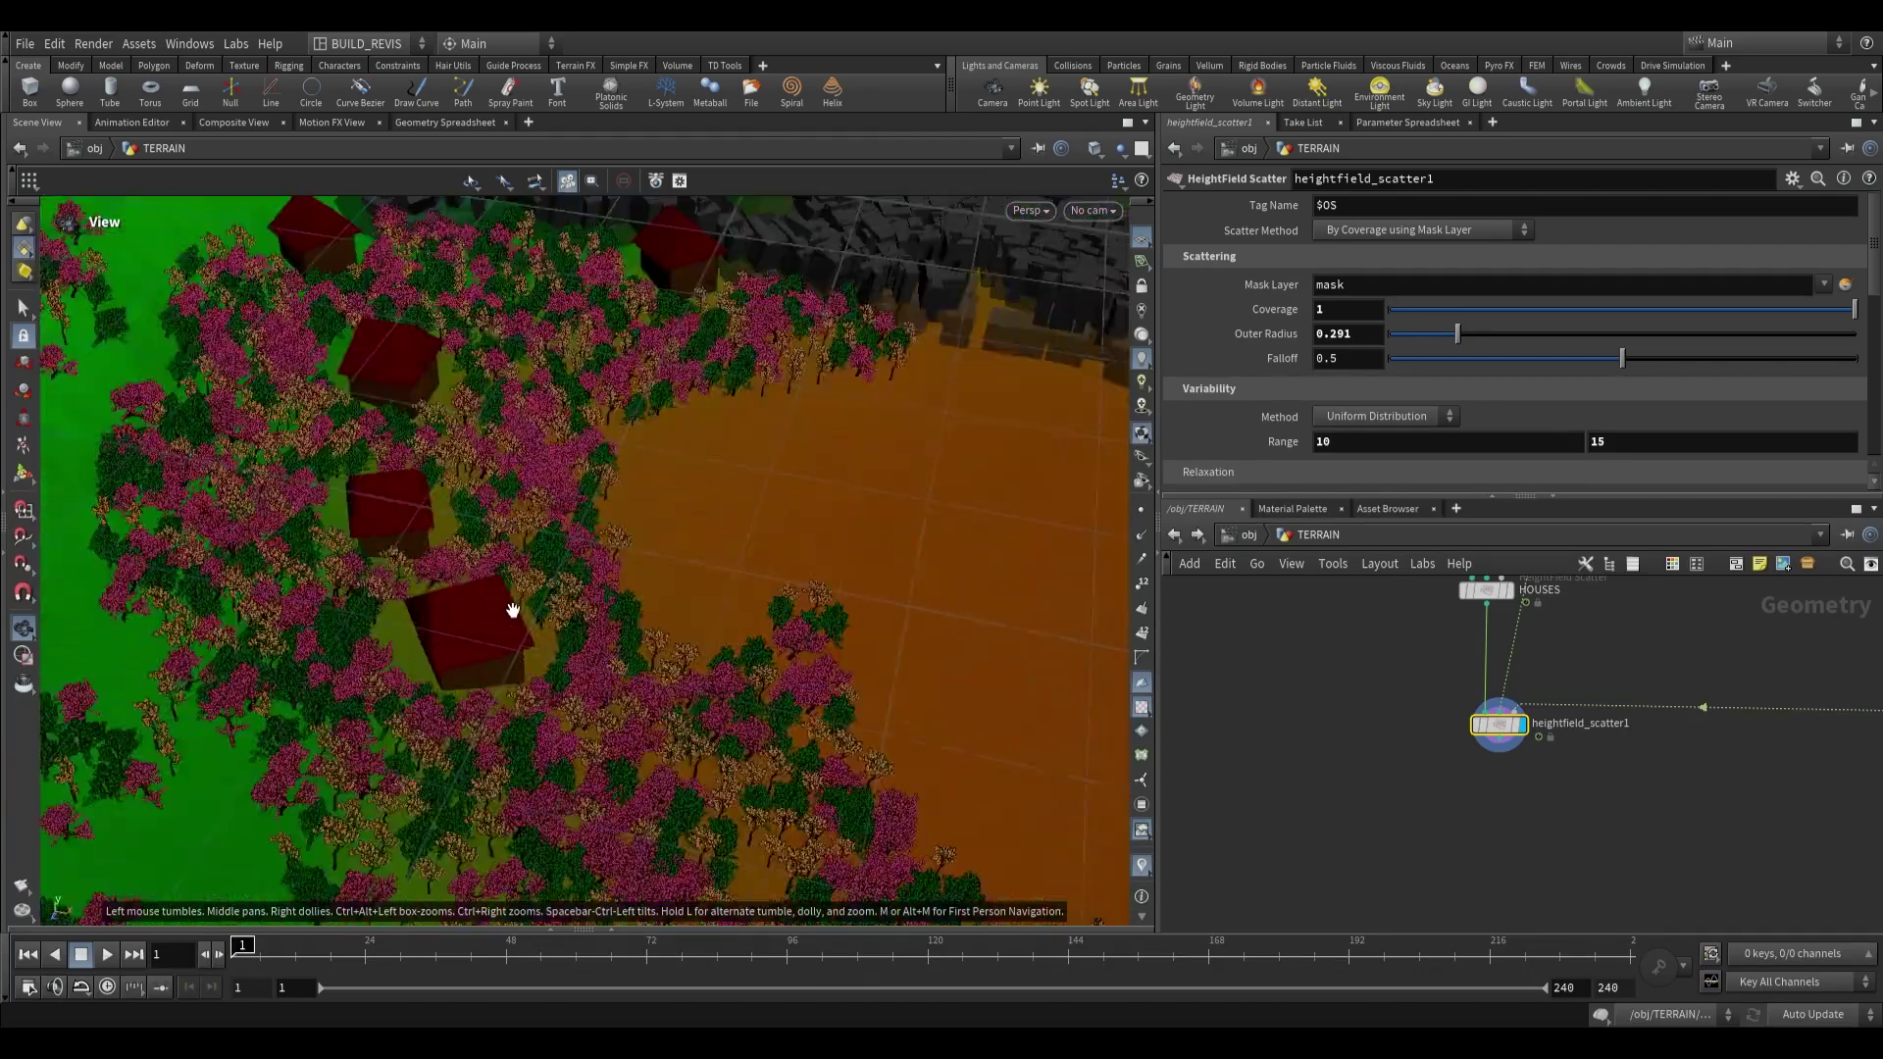
scroll(502, 594, "down", 4)
left_click_drag(526, 546, 1065, 498)
Raise the Mask Cut Off of heightfield_scatter1 to about 0.67 and inspect the trees around the houses.
scroll(1279, 450, "down", 5)
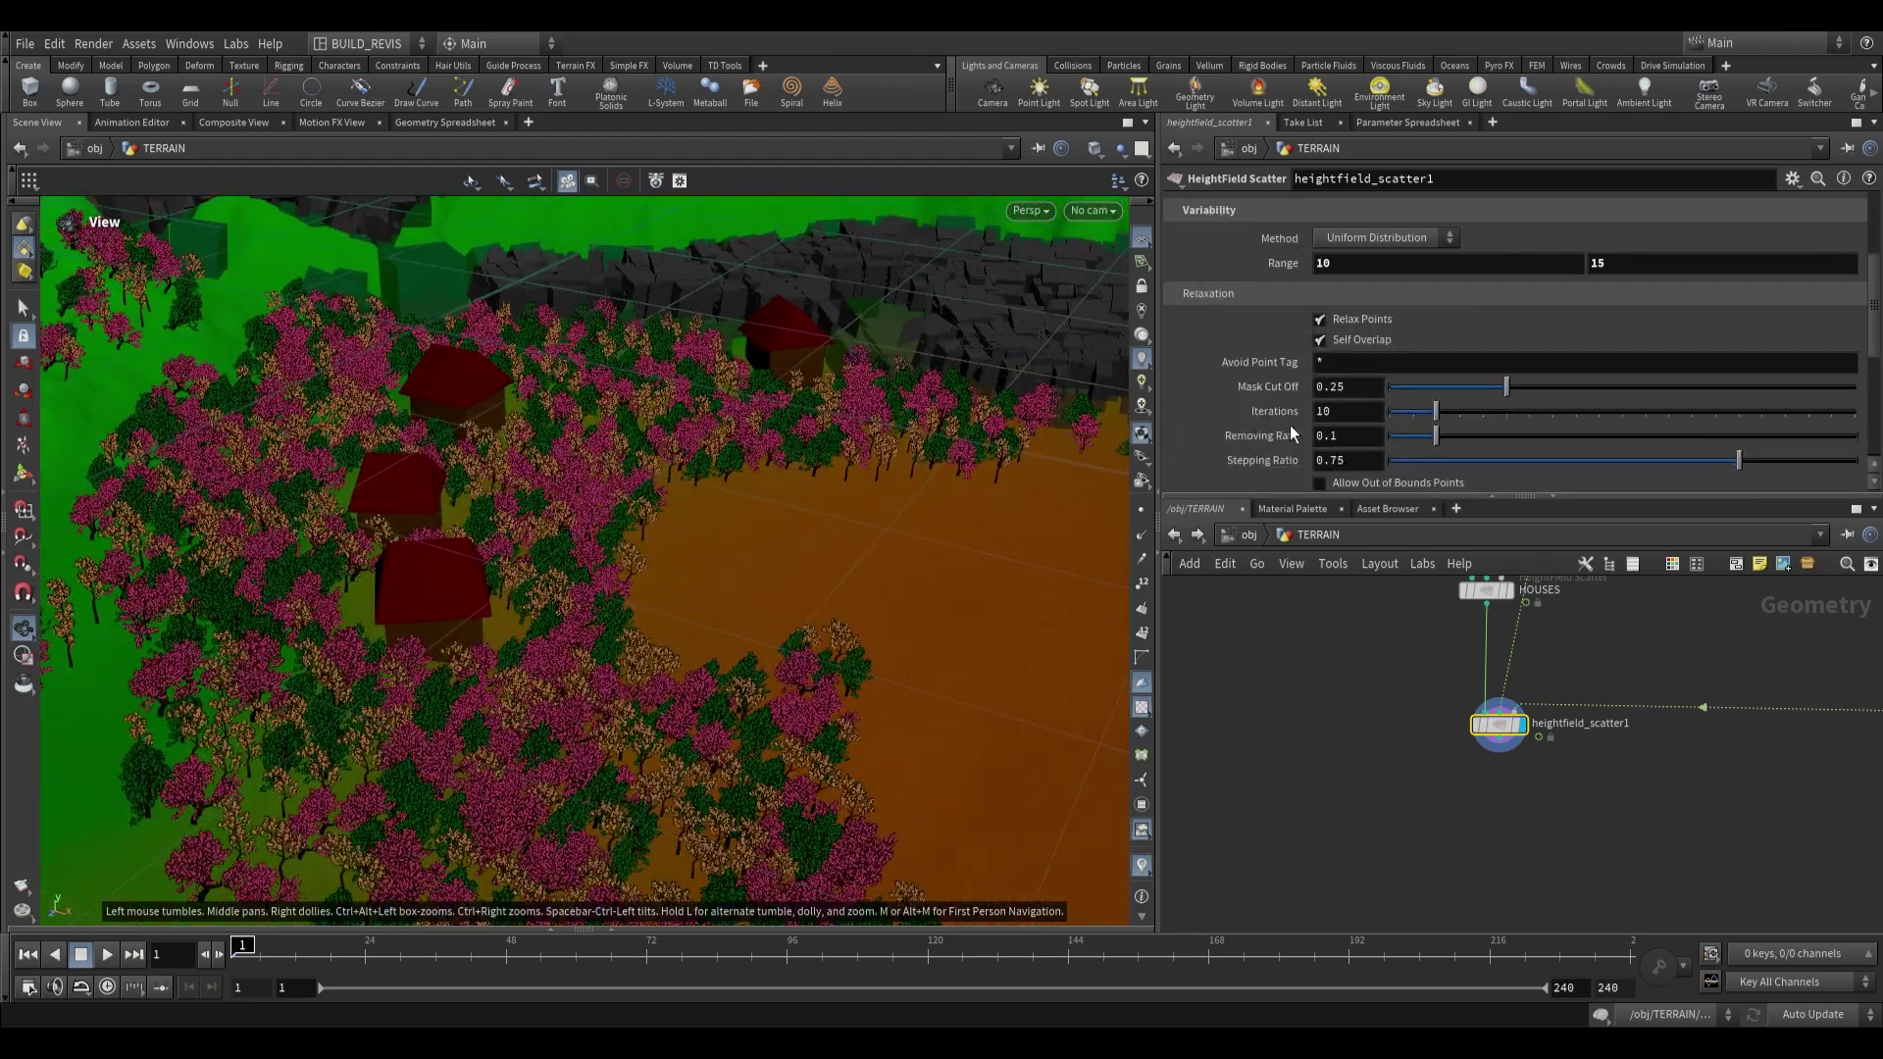
left_click_drag(1507, 336, 1715, 341)
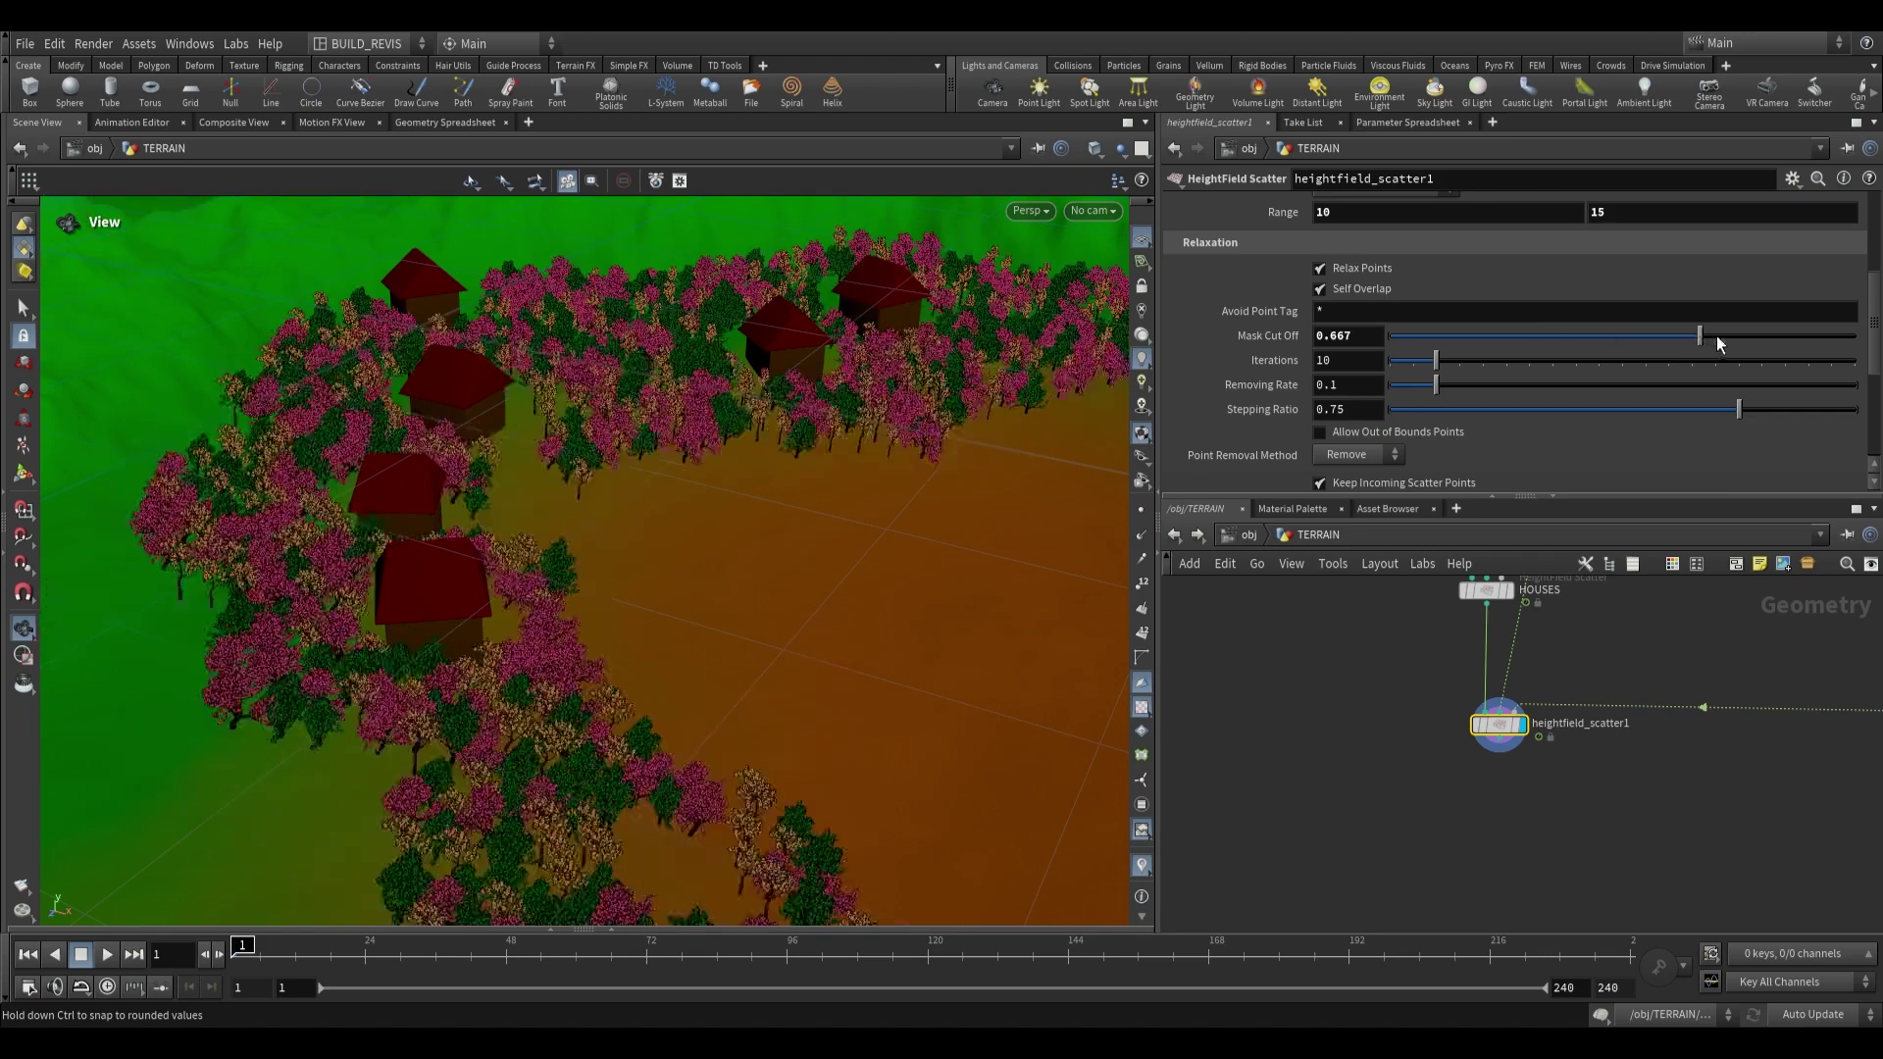
left_click_drag(710, 559, 416, 325)
right_click_drag(417, 326, 461, 407)
left_click_drag(598, 432, 586, 506)
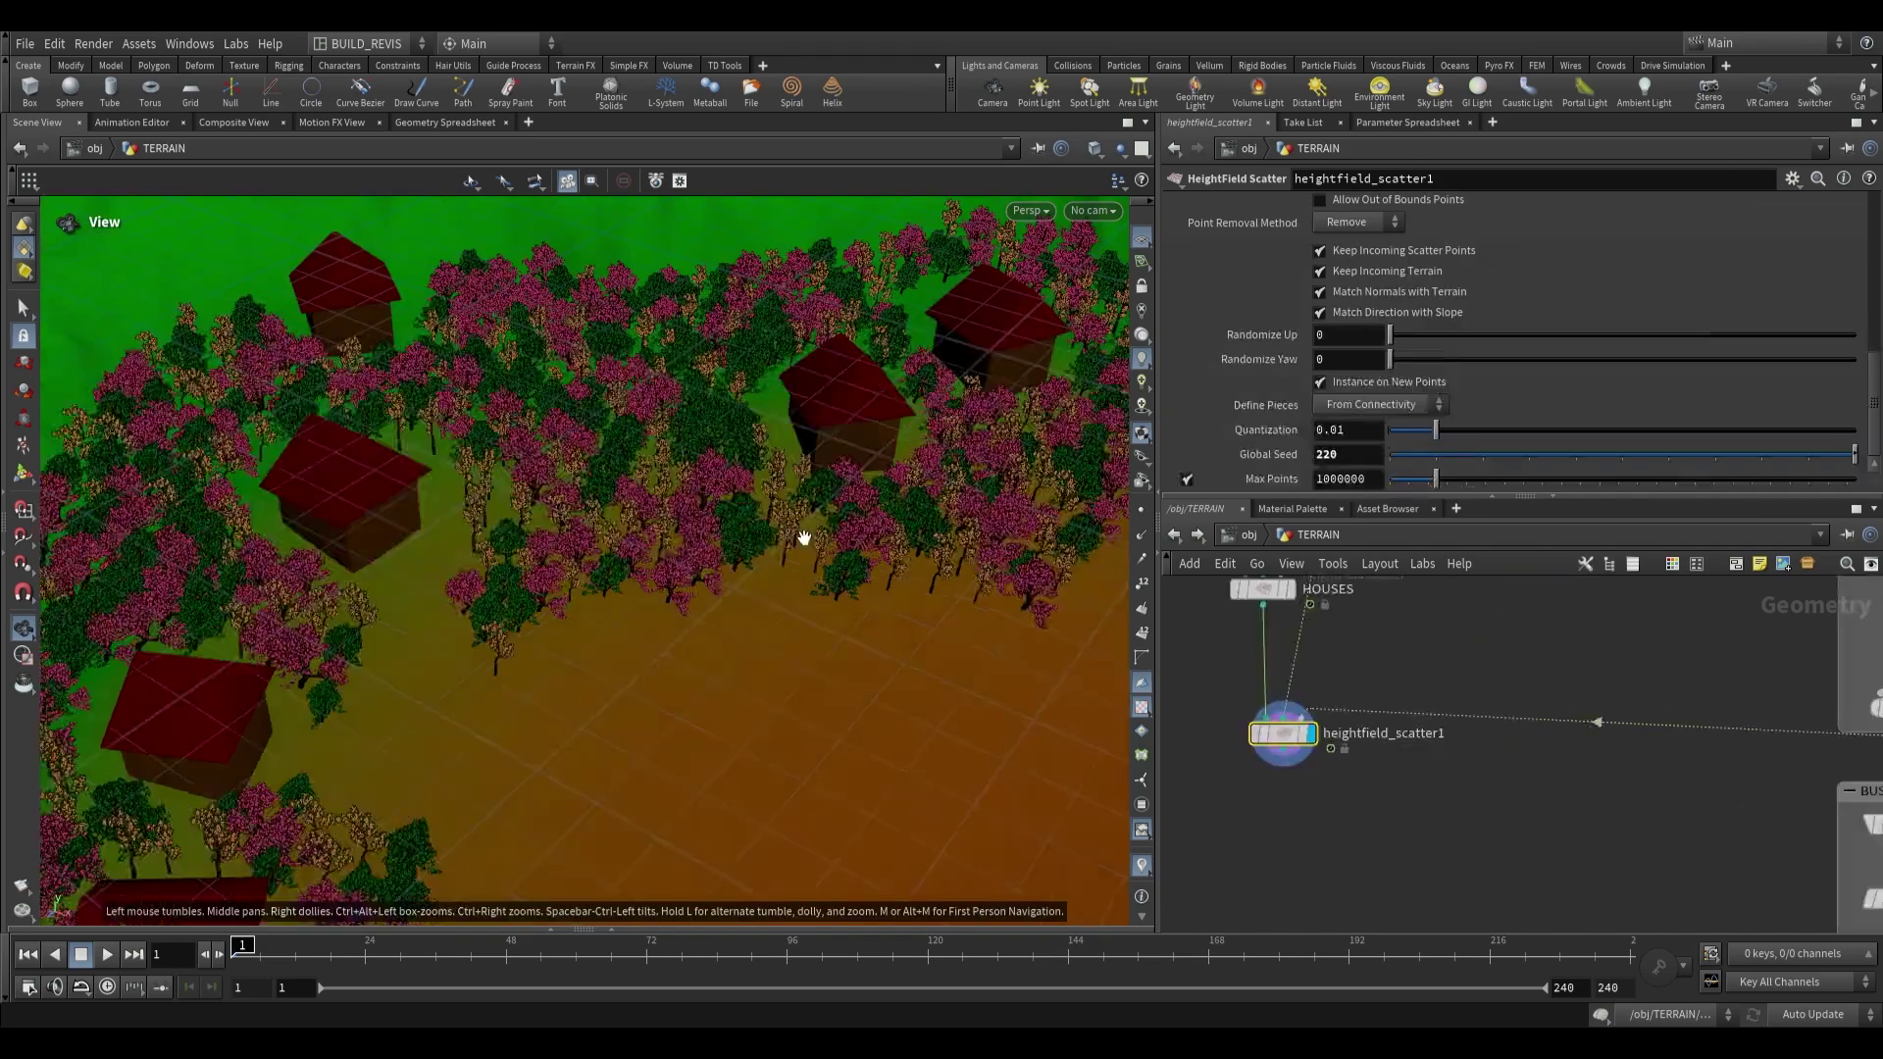
left_click_drag(799, 539, 713, 446)
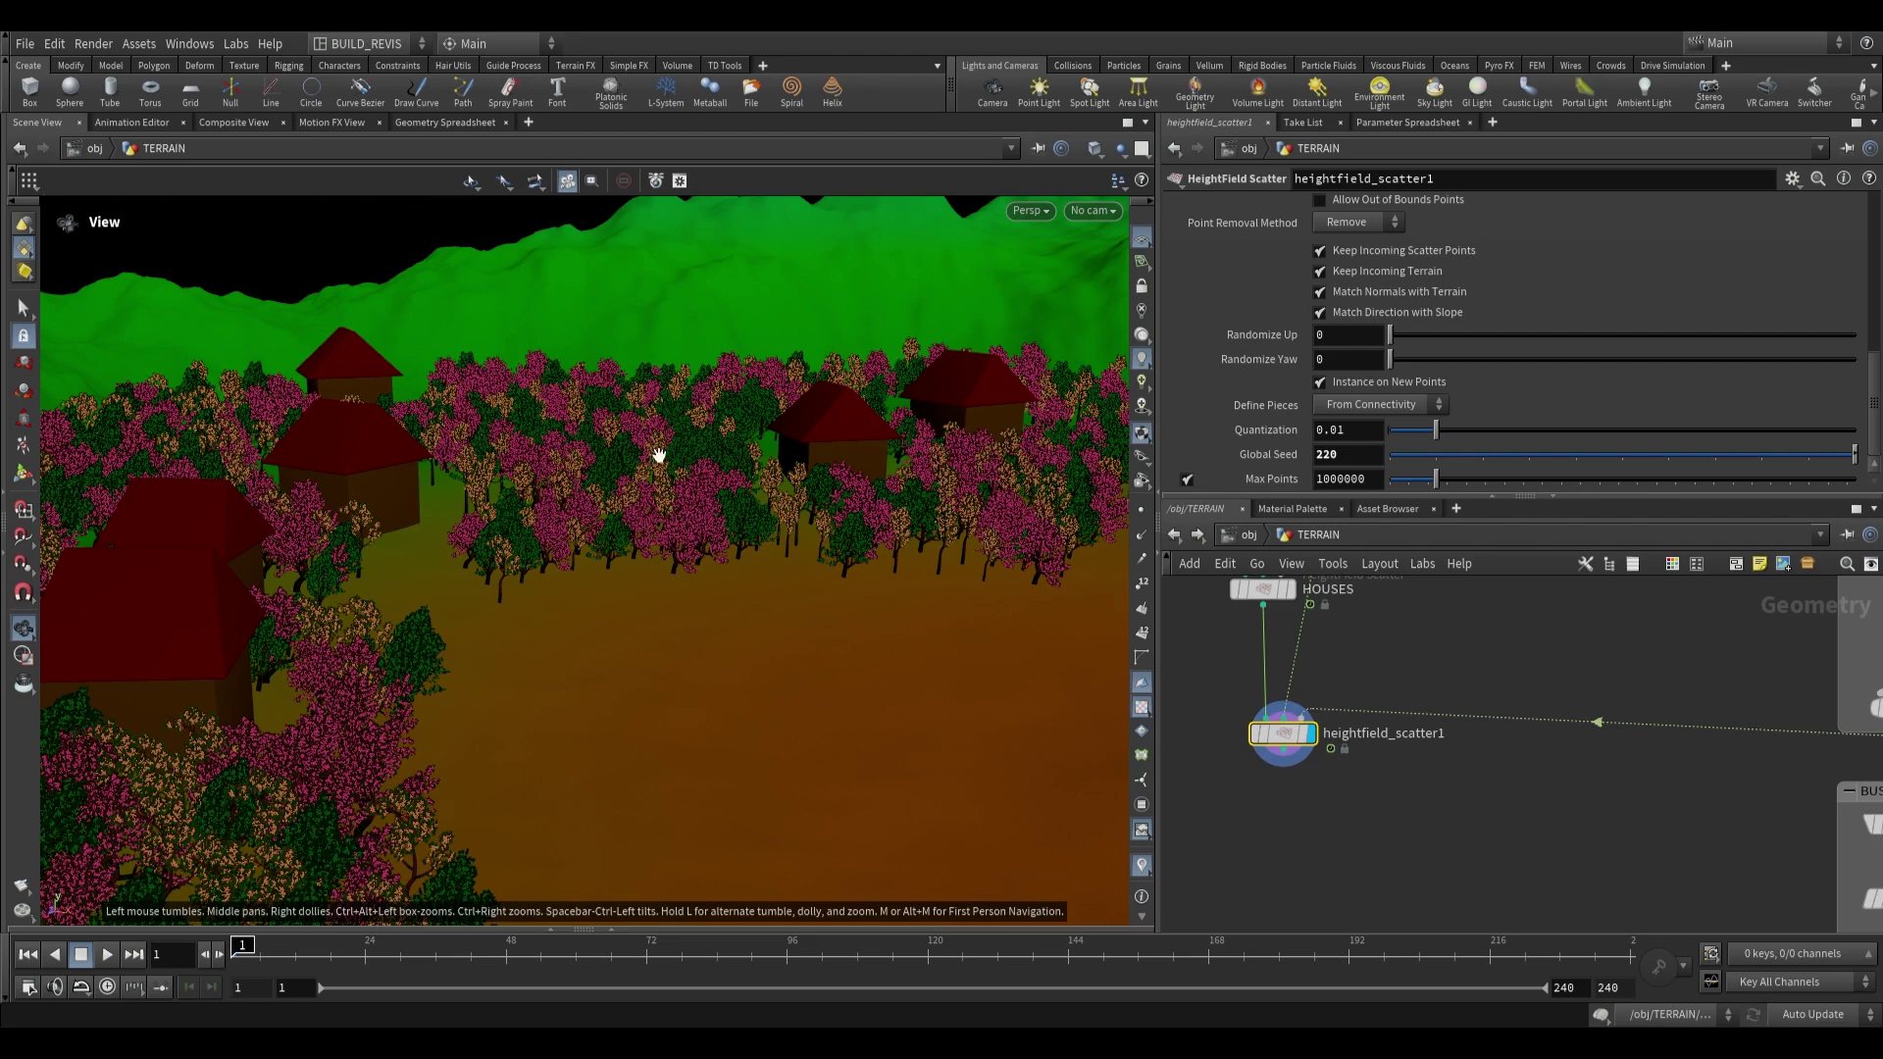
Insert an Attribute Create node between TREE_1 and merge1 in the TREES network box.
middle_click_drag(1526, 708, 1247, 737)
scroll(1265, 735, "down", 3)
scroll(1463, 714, "up", 3)
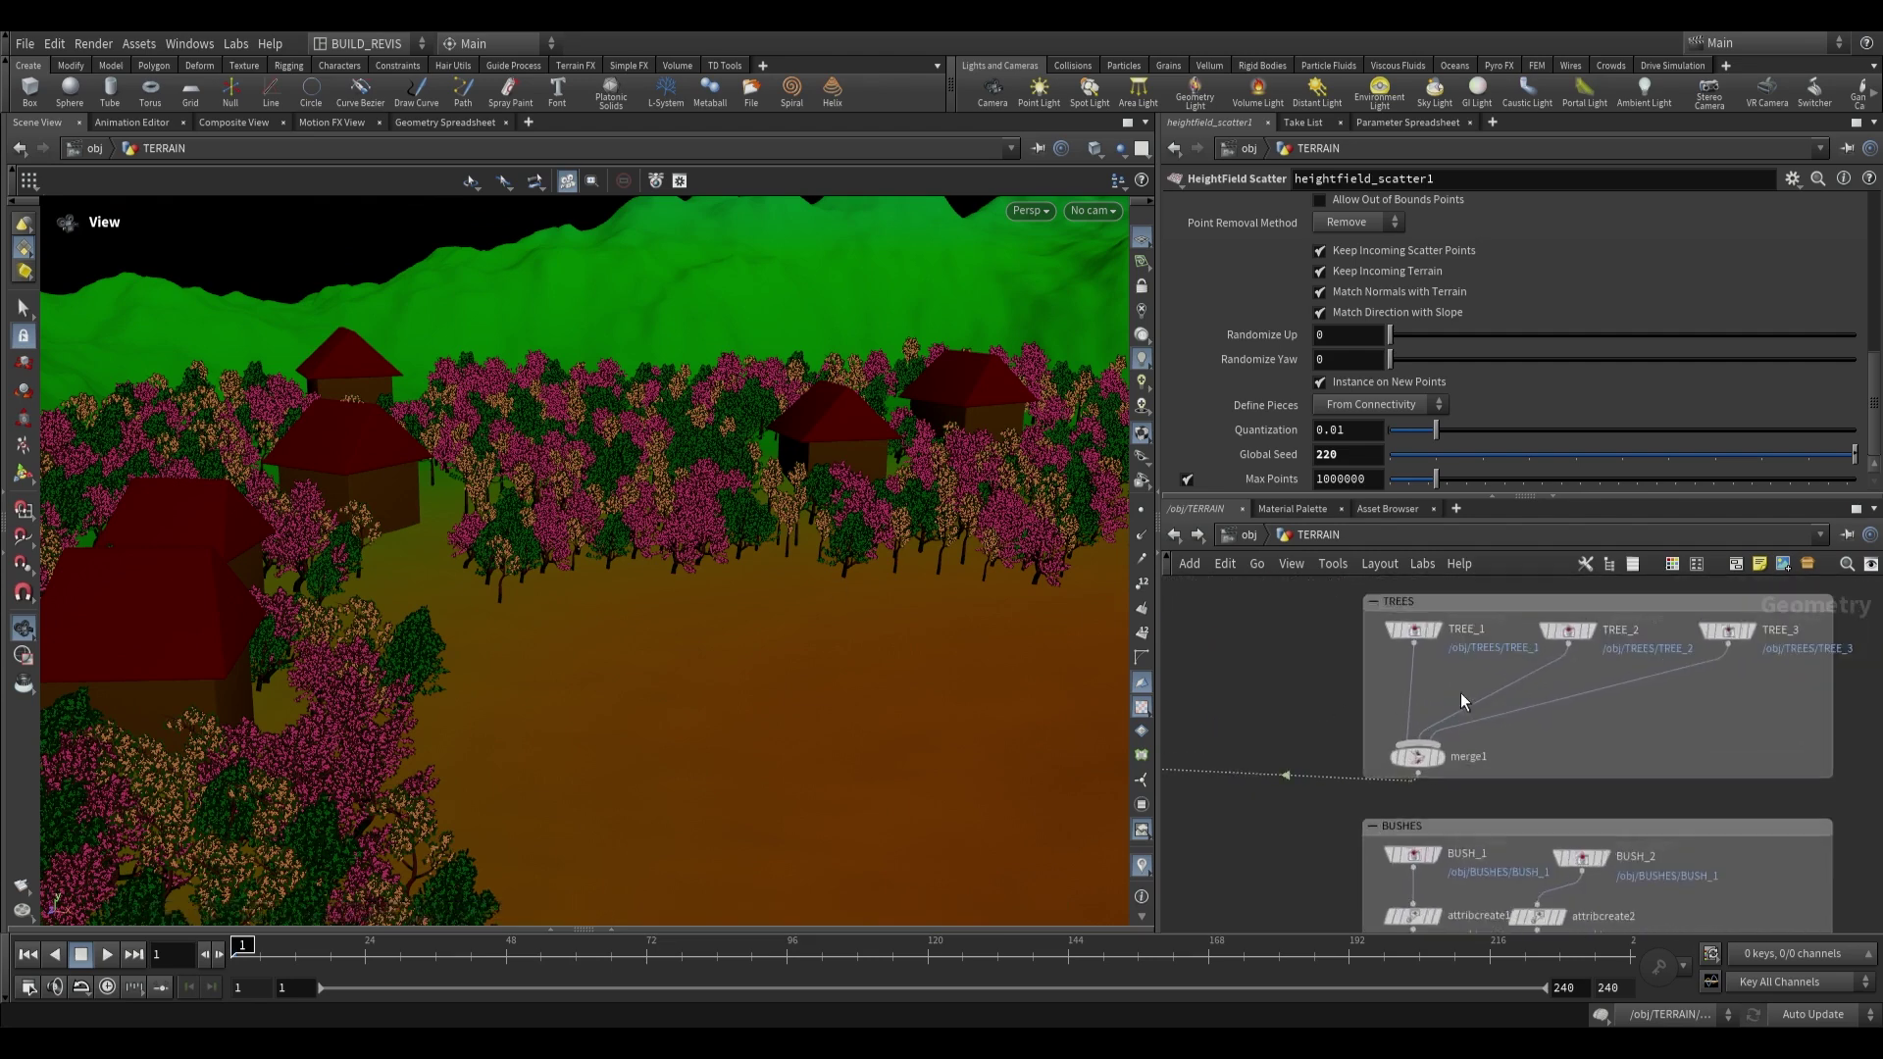
key("Tab")
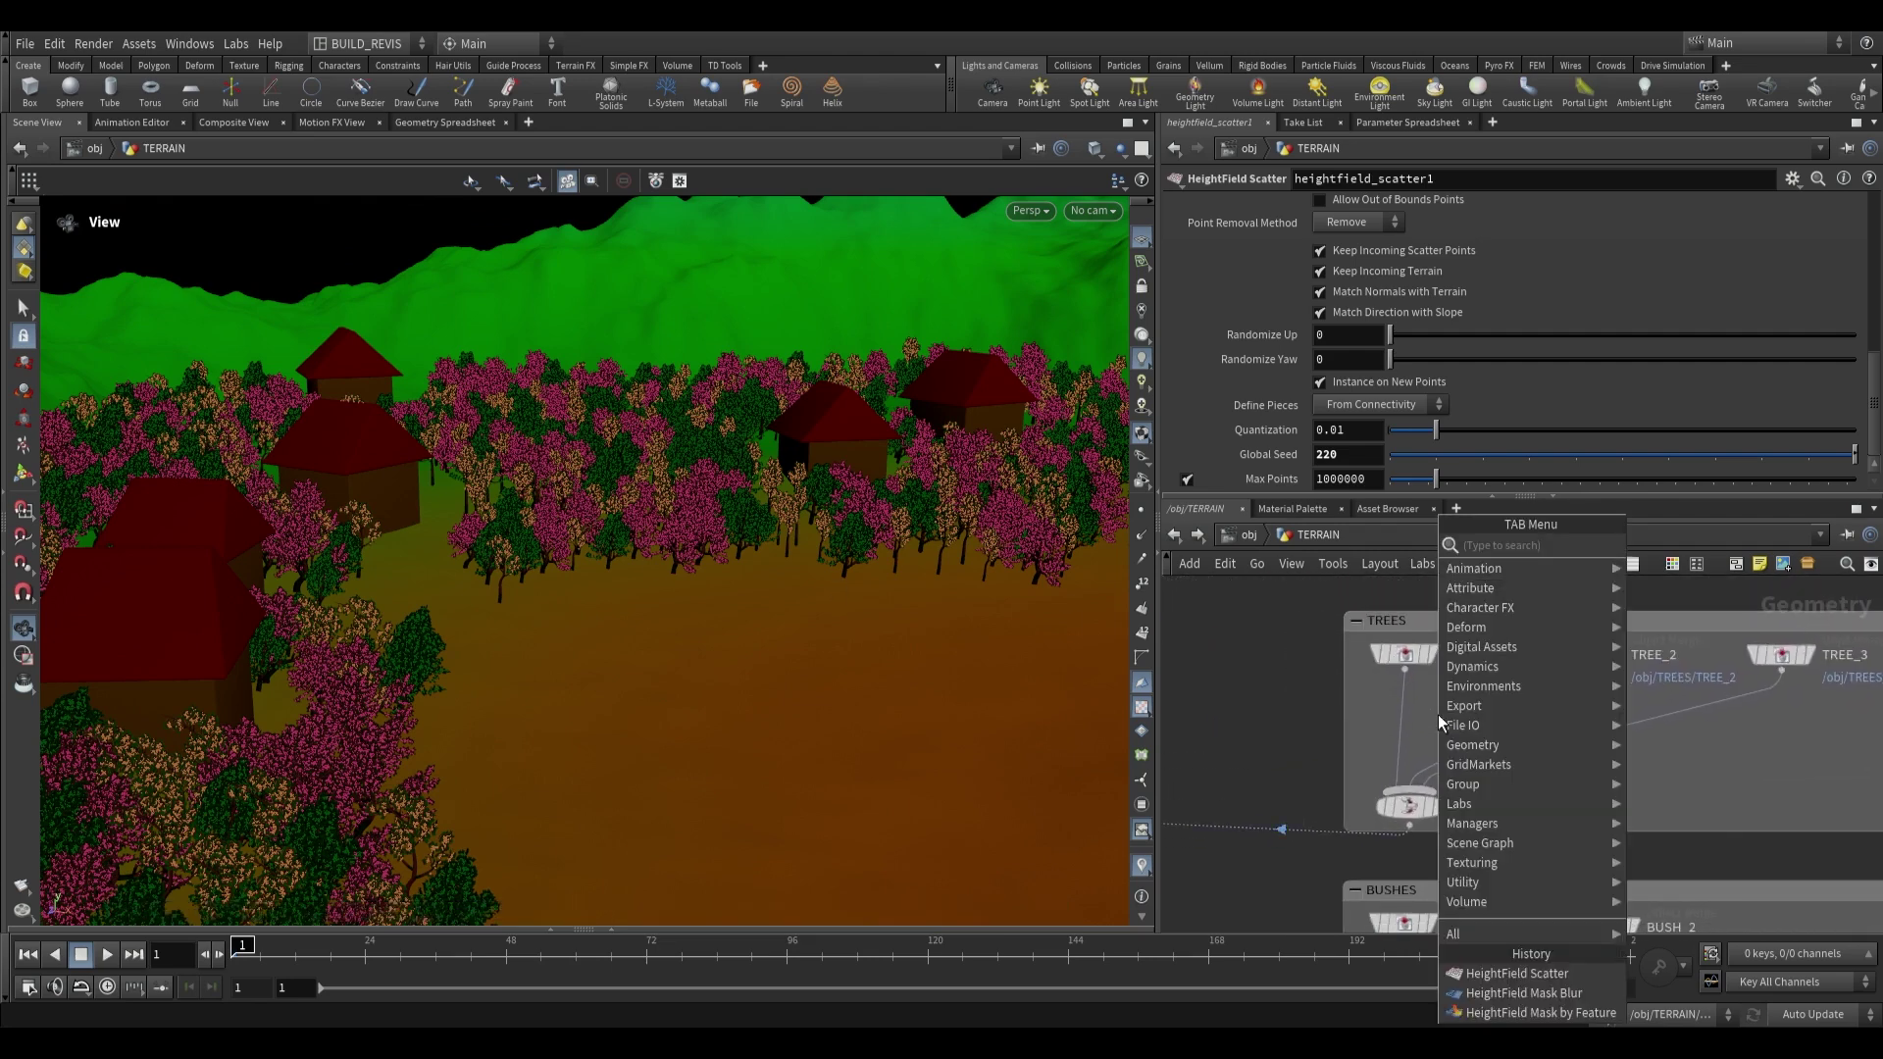
type("attribcreate")
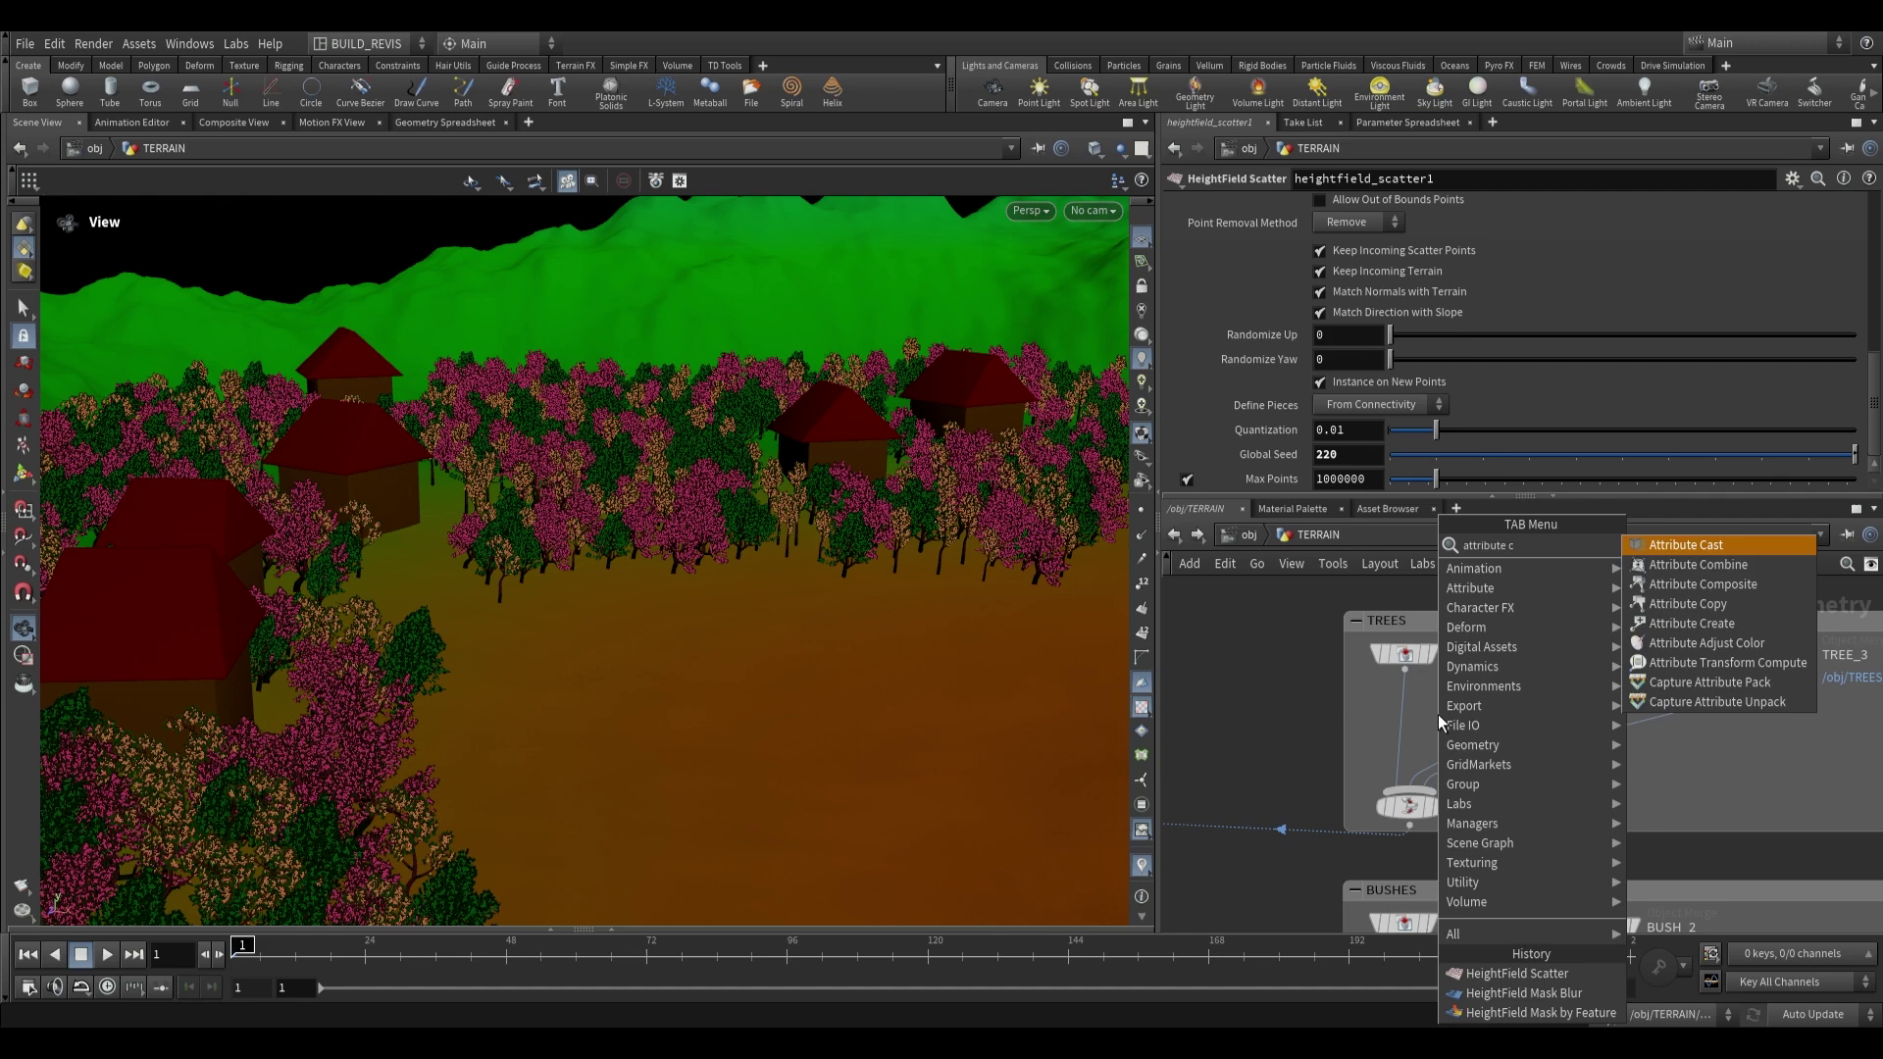
key("Return")
left_click(1424, 714)
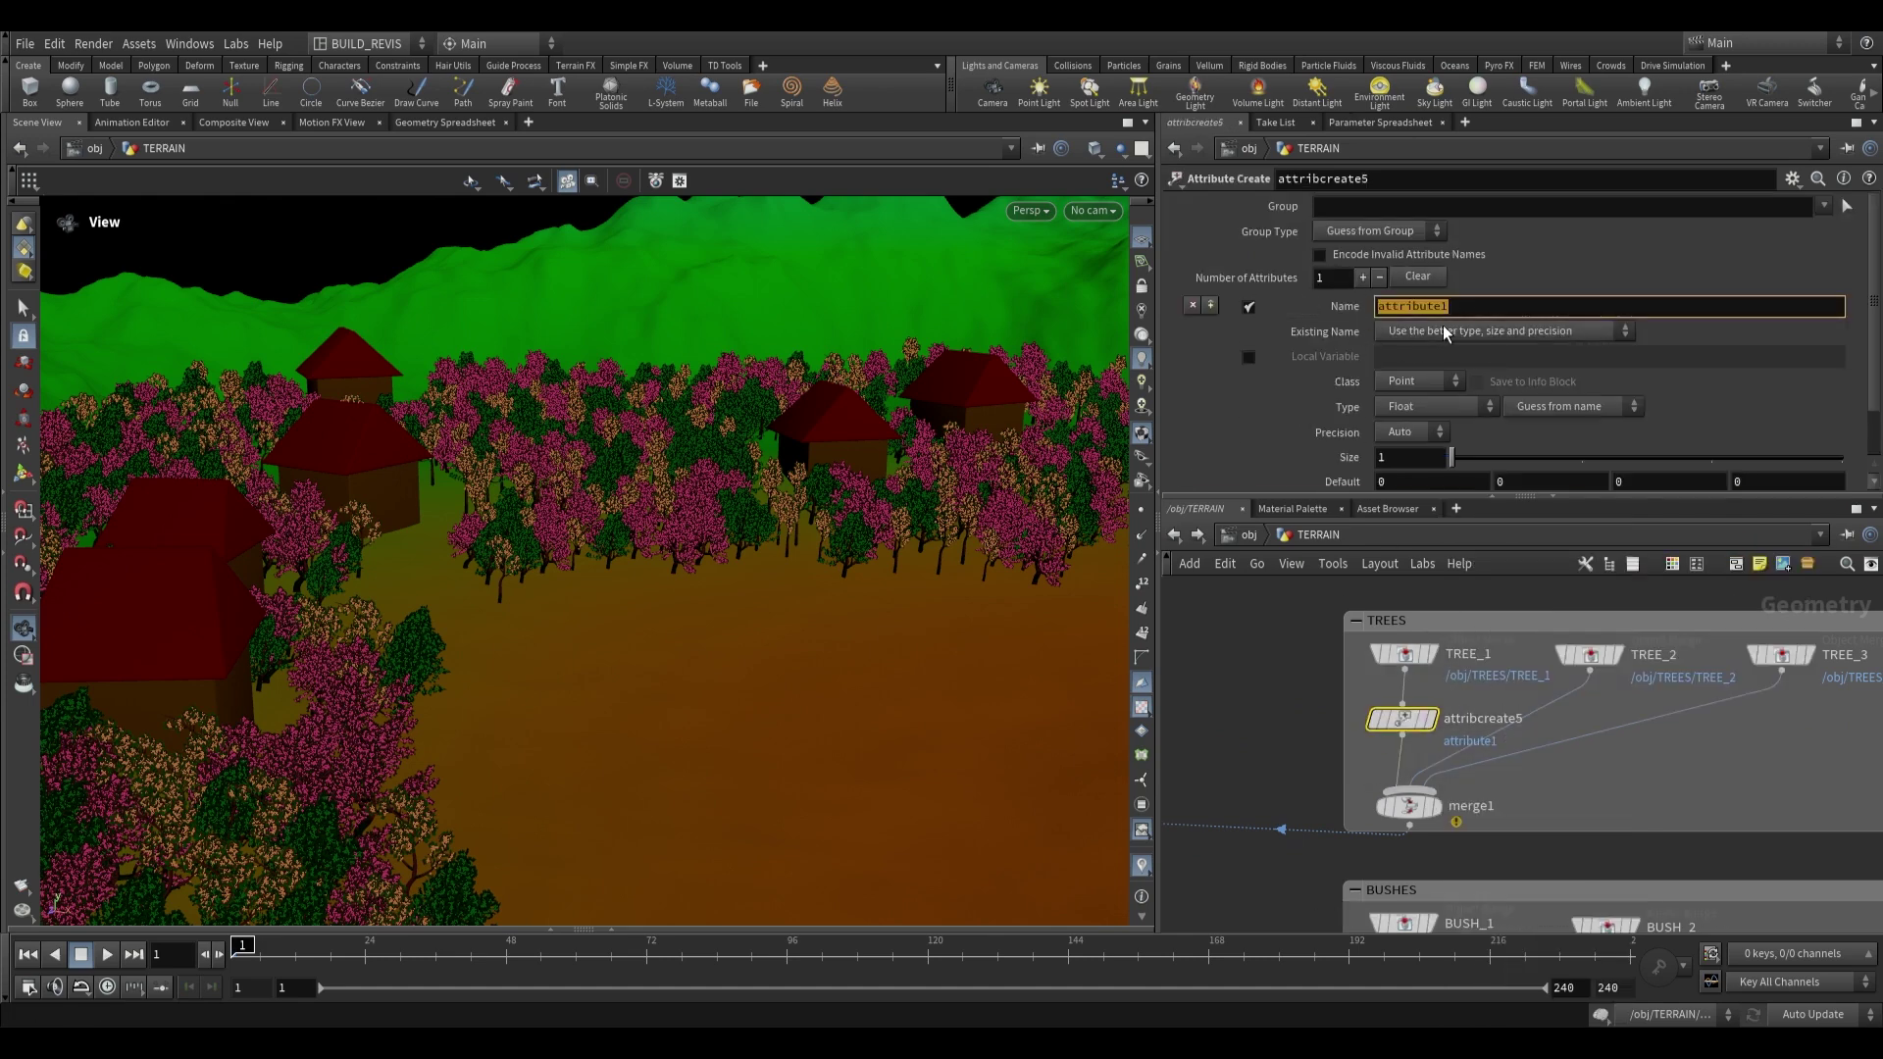
Name the new attribute weight and set its class to Primitive.
key("BackSpace")
type("ght")
key("Return")
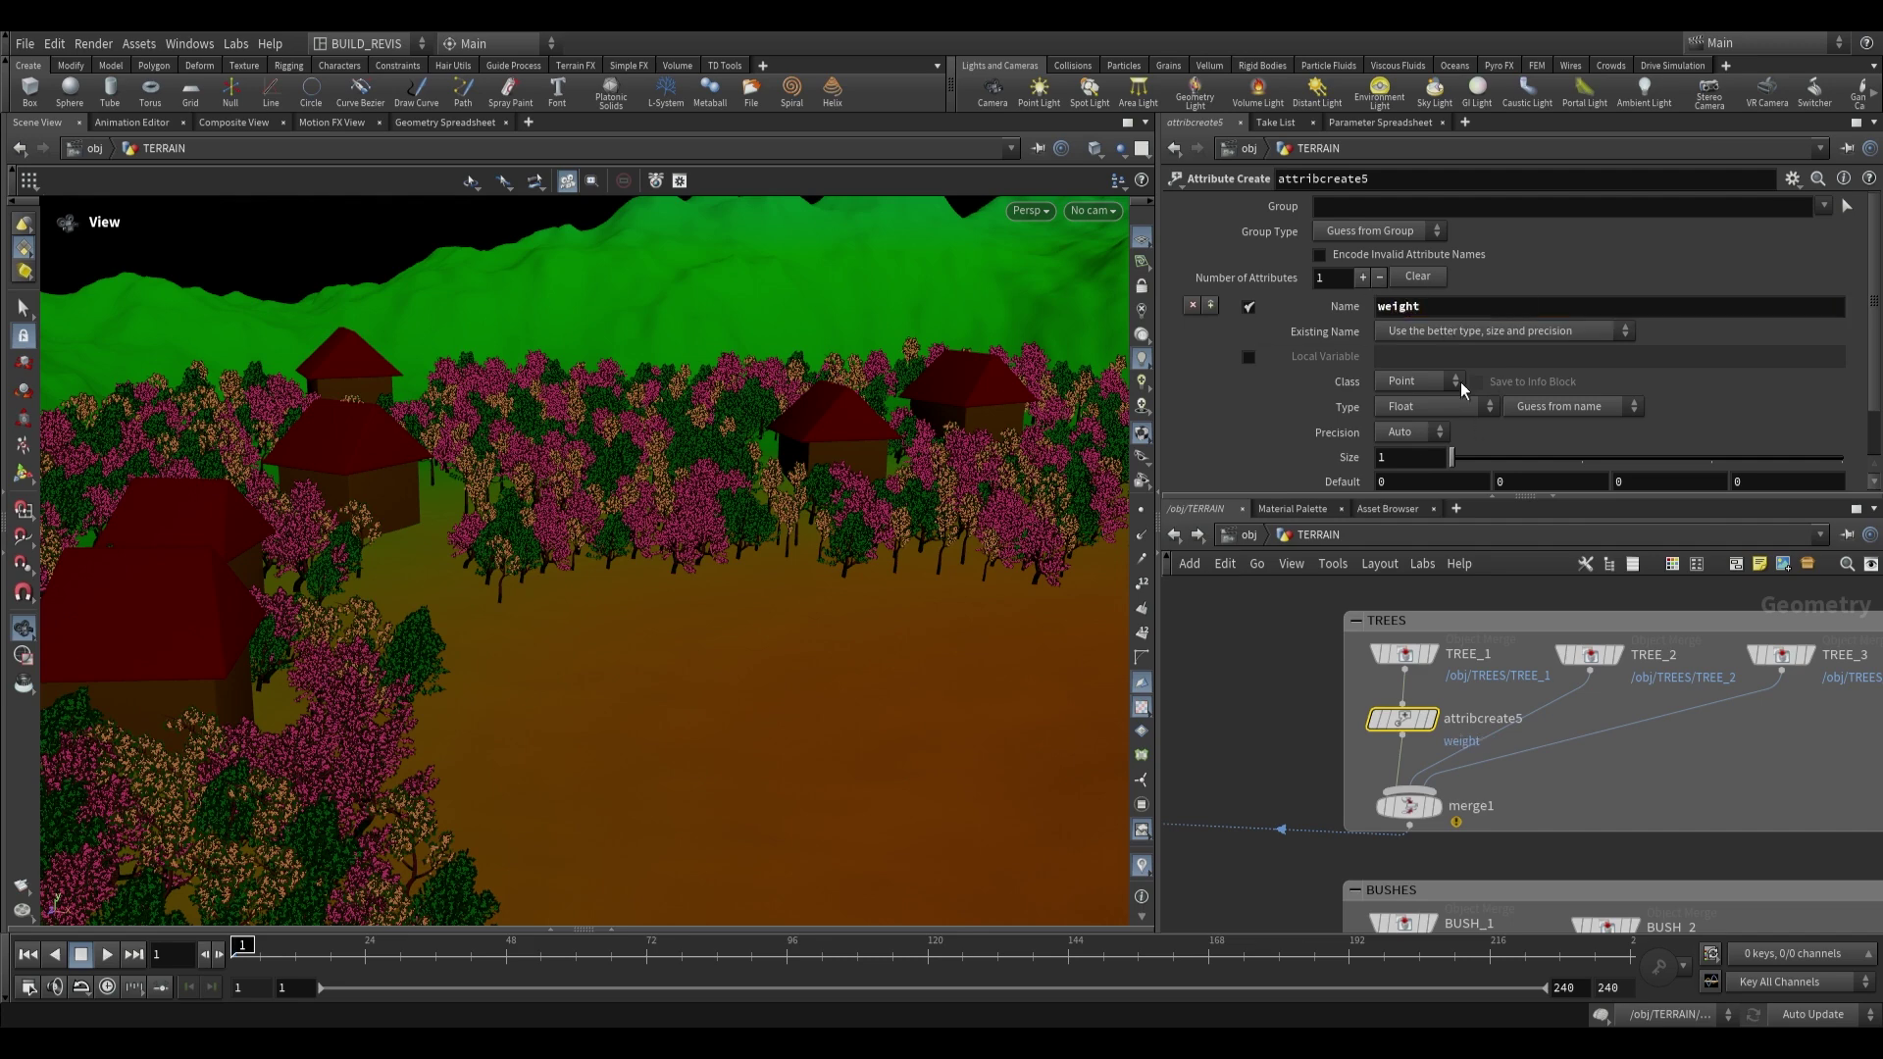
left_click(1405, 420)
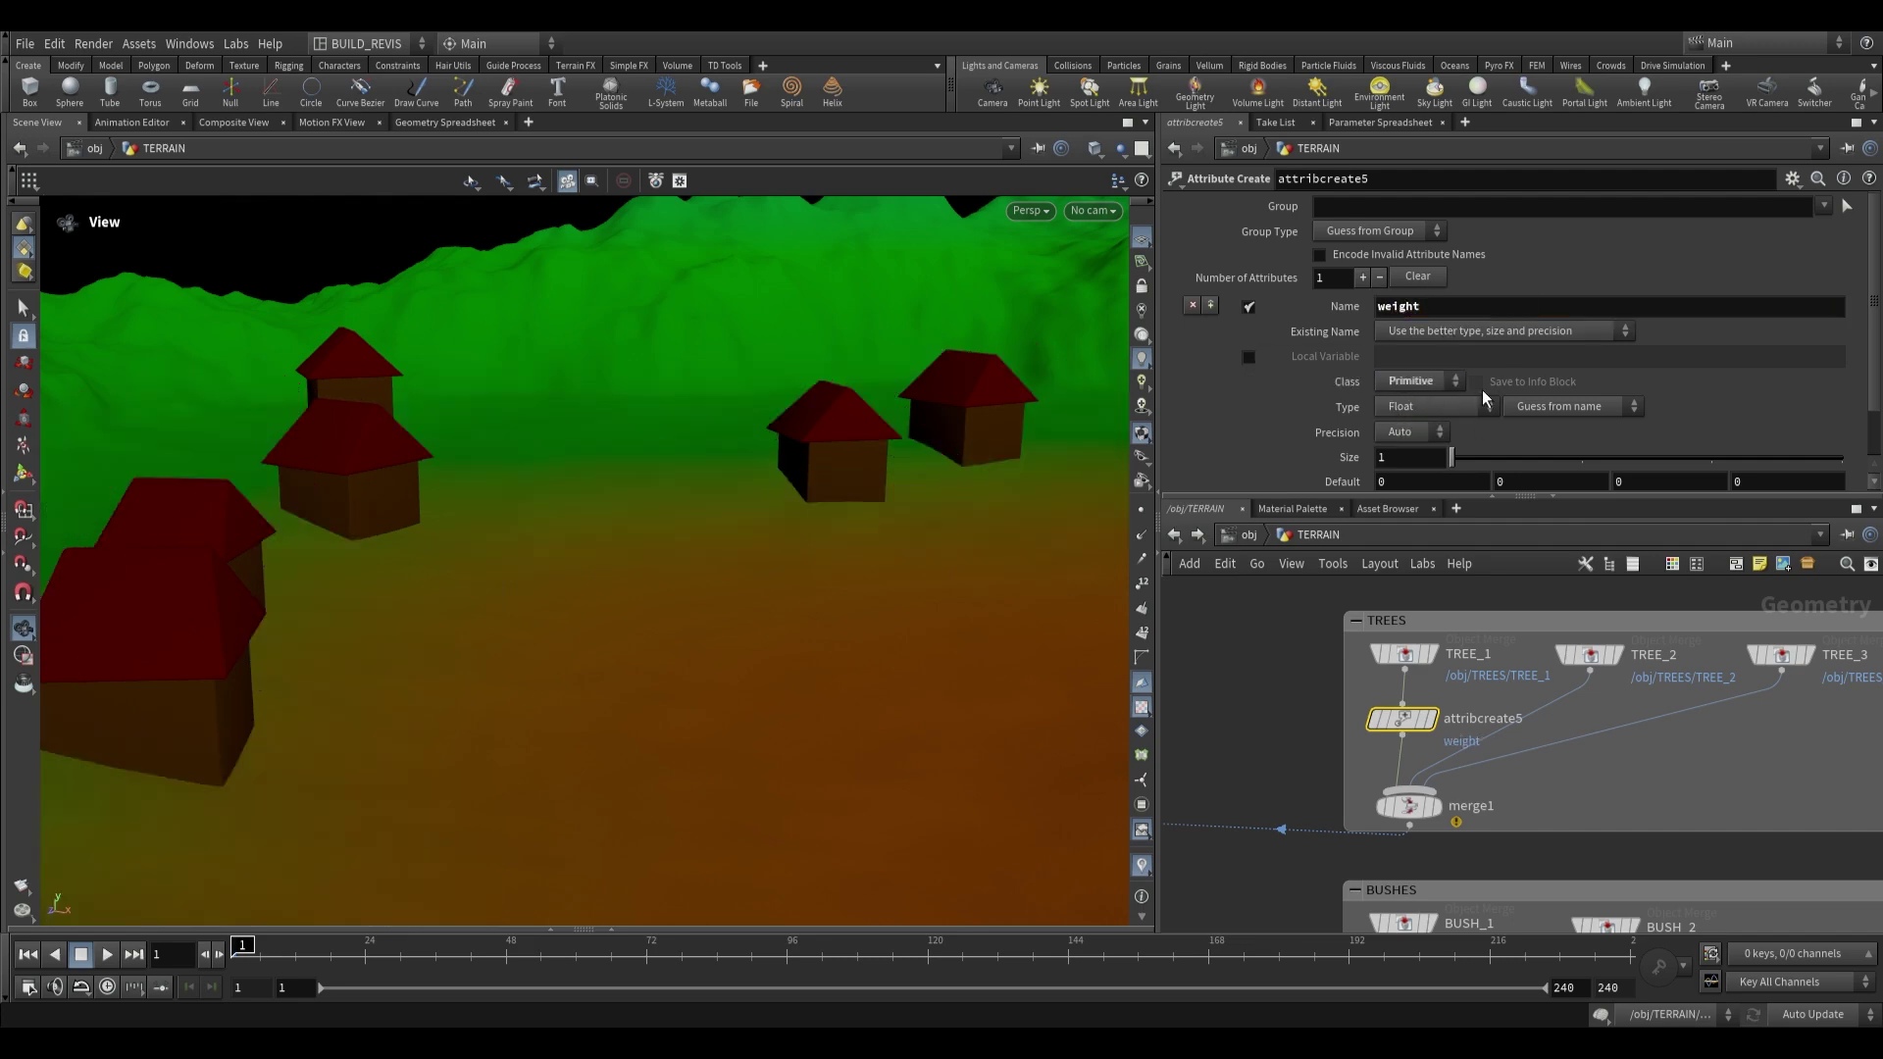
mouse_move(792, 442)
left_mouse_down()
mouse_move(787, 462)
mouse_move(792, 444)
left_mouse_up()
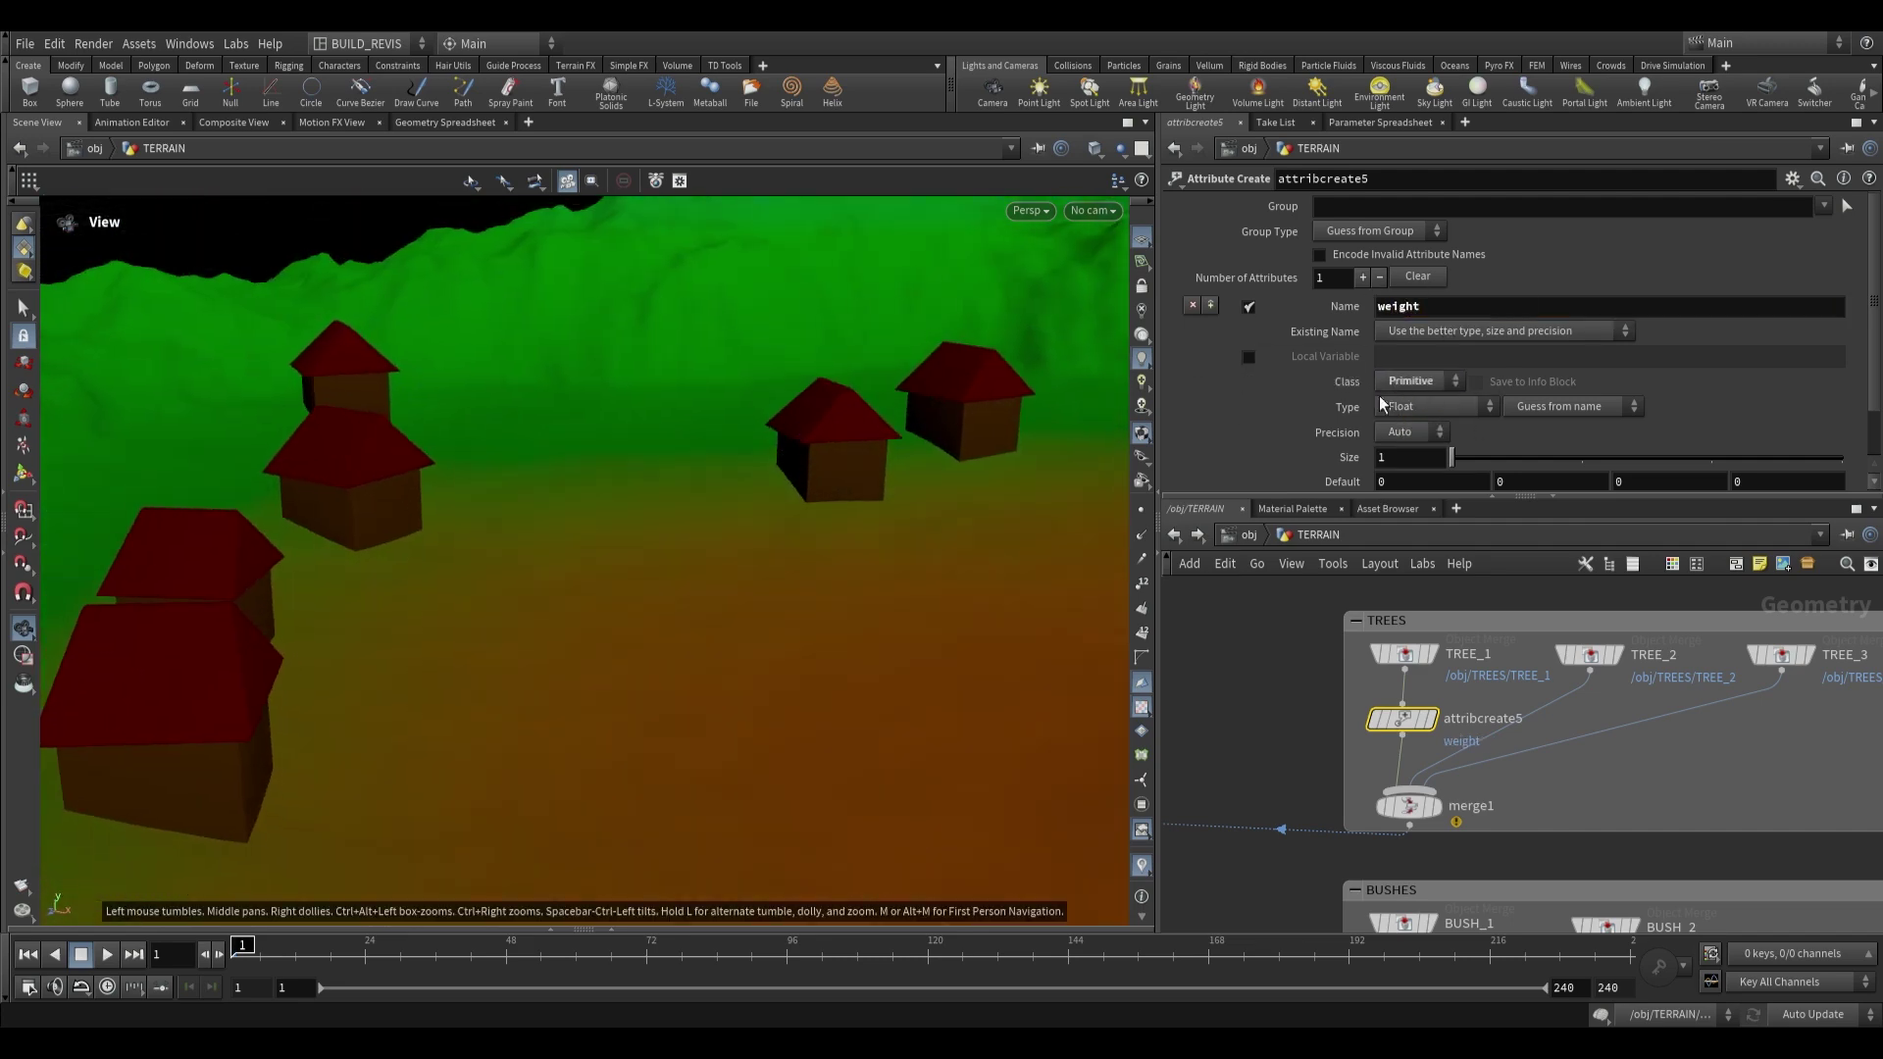
Set the weight attribute's value to 1 for TREE_1 and check the scattered trees.
scroll(1412, 400, "down", 2)
scroll(1363, 417, "down", 1)
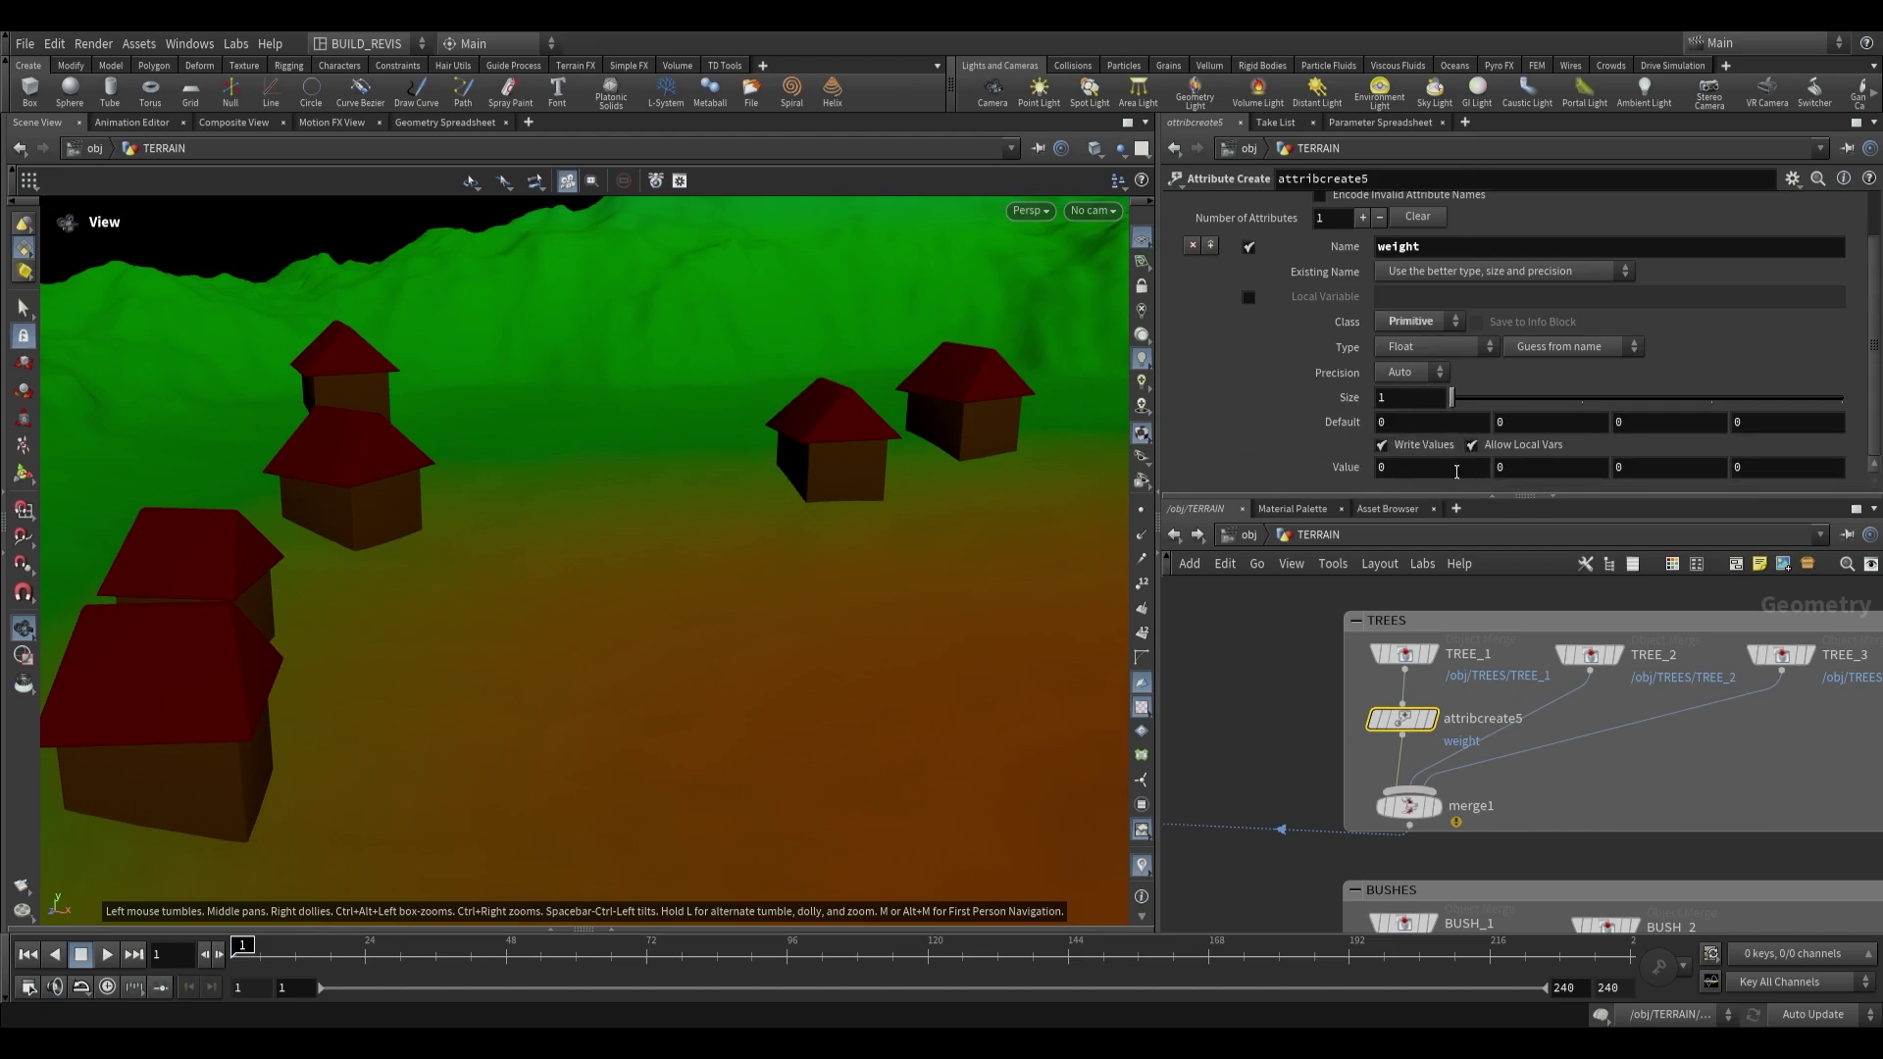
left_click(1414, 468)
type("1")
key("Return")
left_click_drag(643, 534, 892, 589)
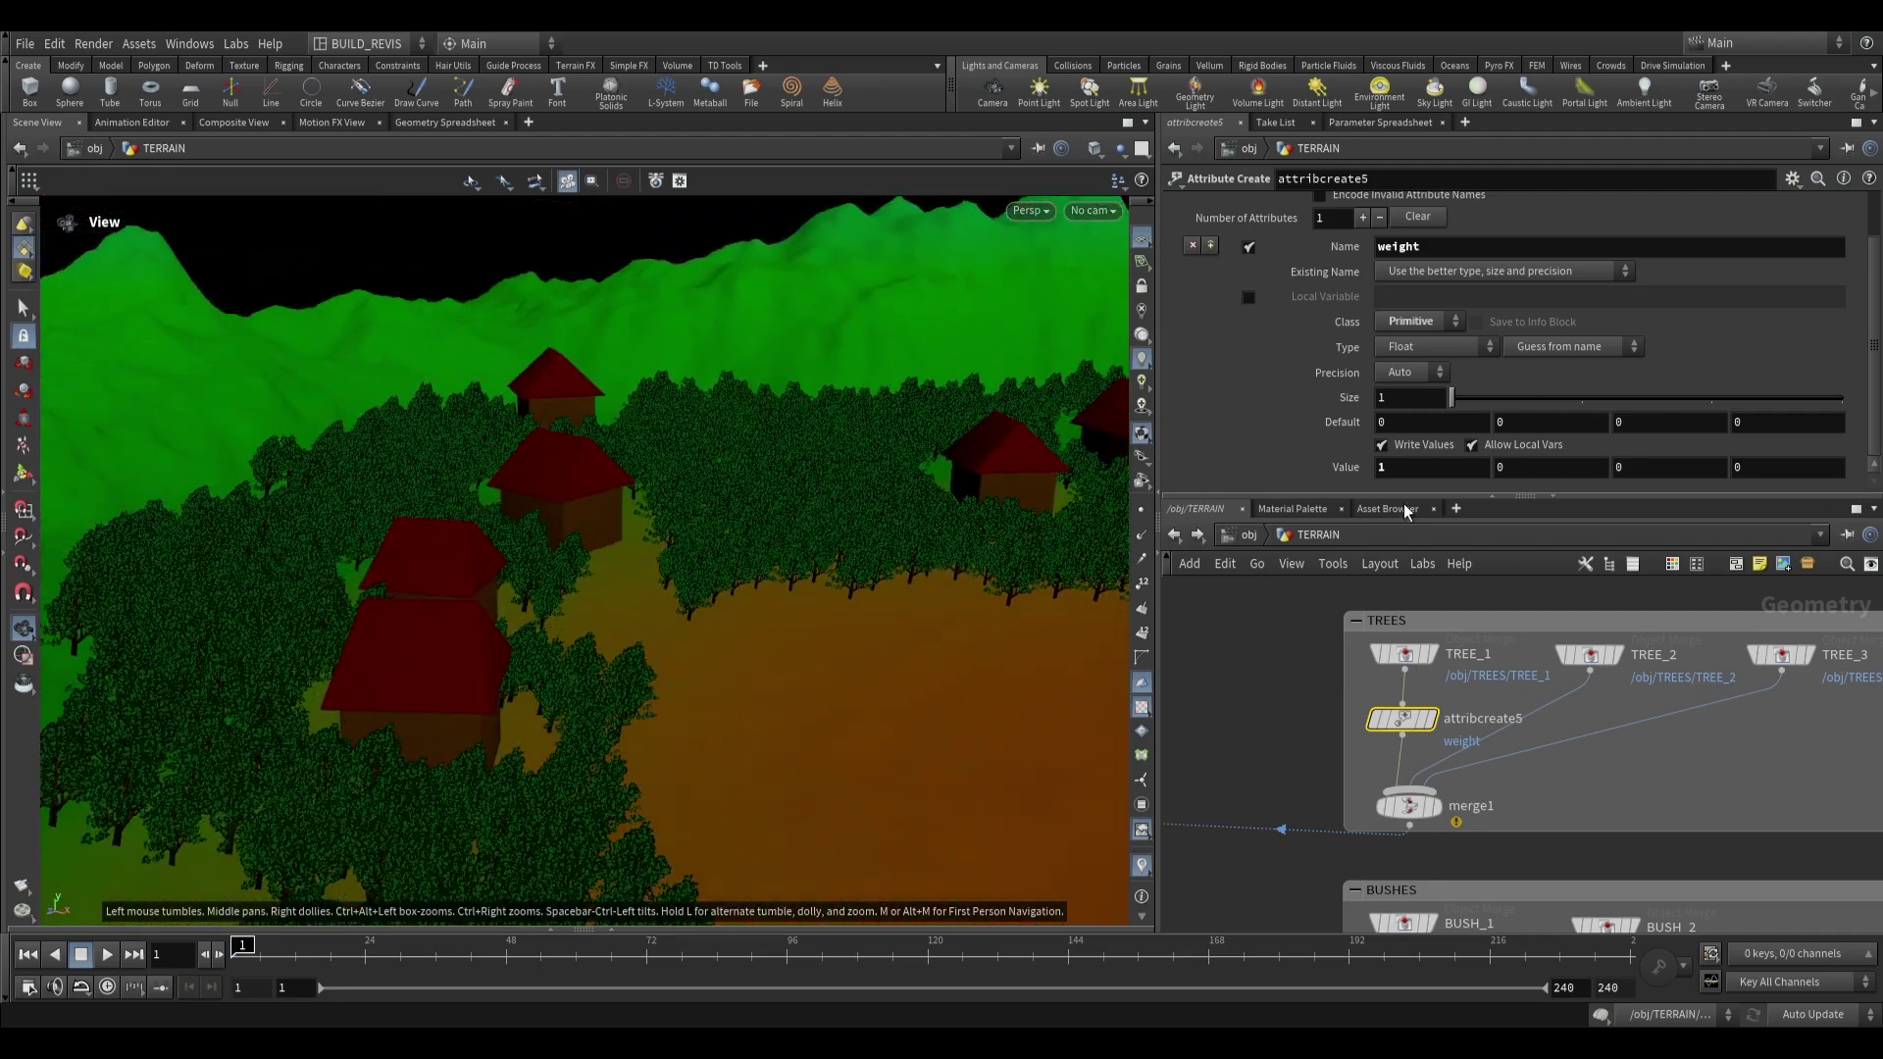
Duplicate the weight node onto the TREE_2 branch and look over the resulting tree mix.
left_click_drag(1411, 721, 1516, 720, "alt")
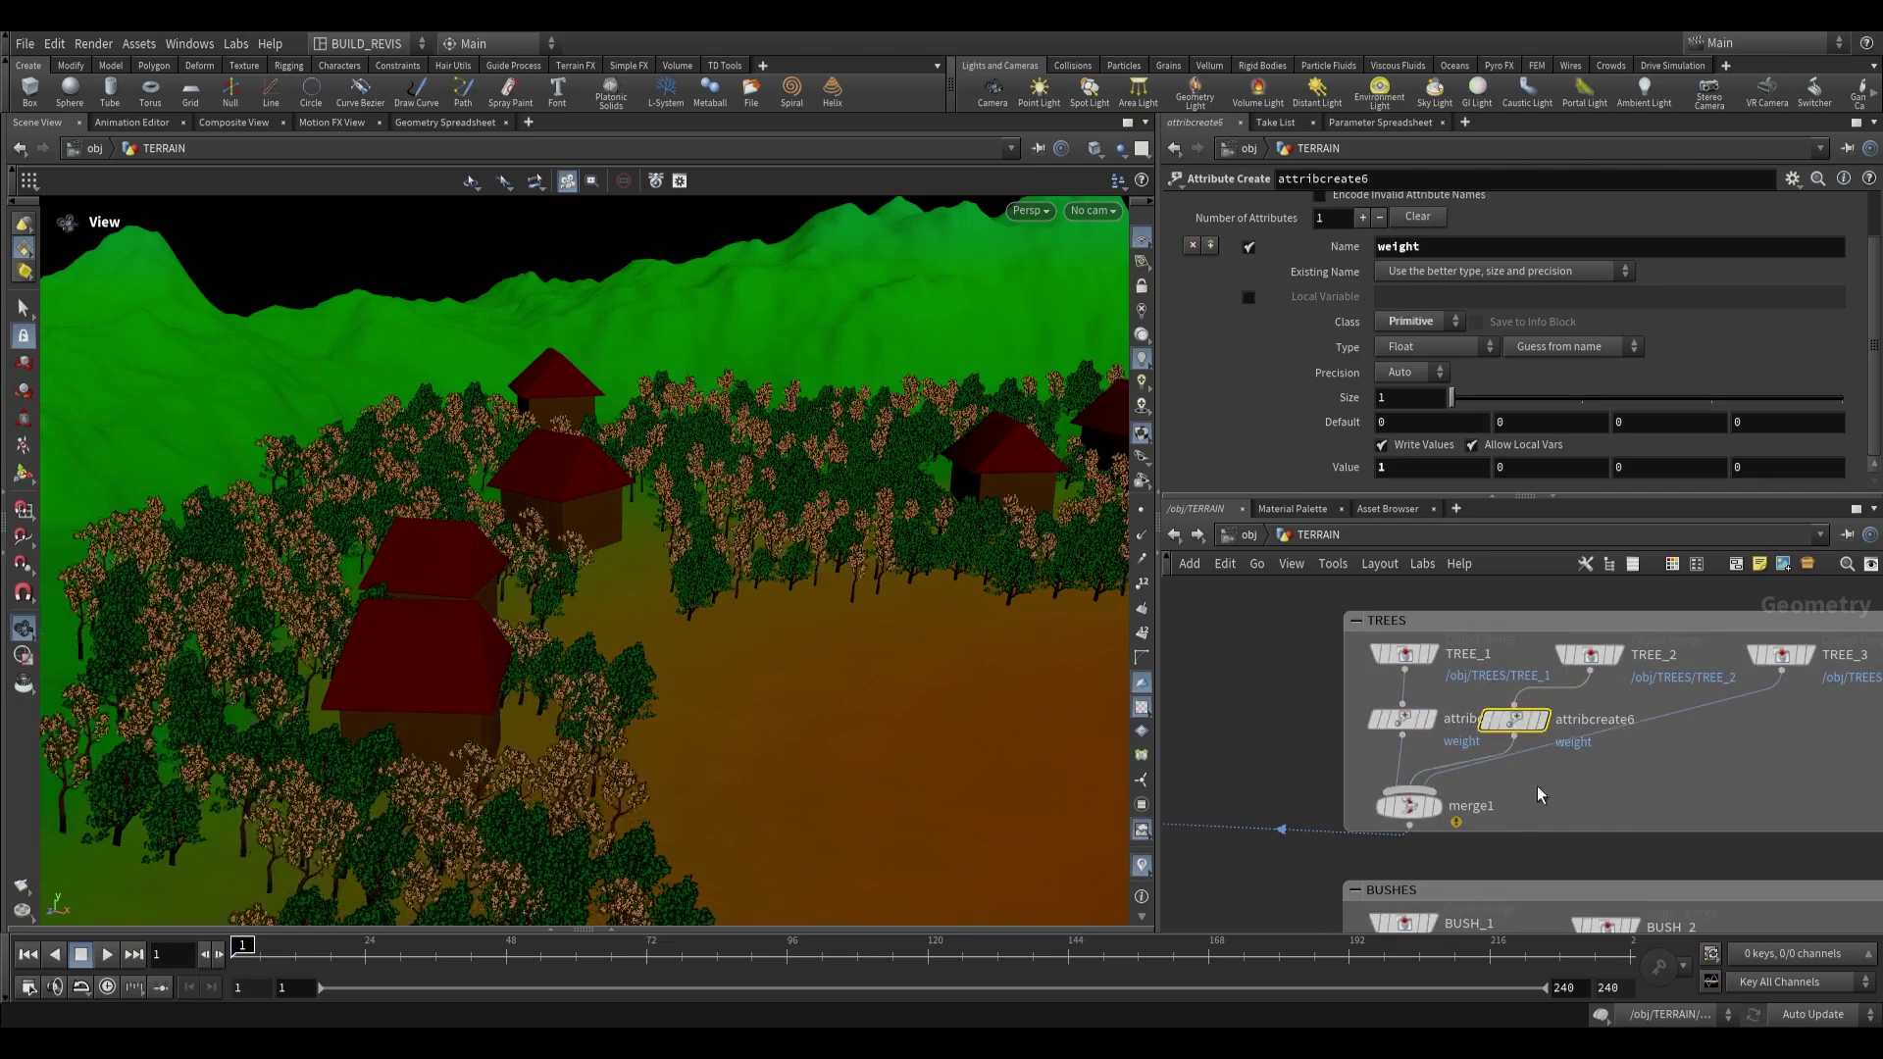
left_click_drag(730, 586, 687, 529)
Space out the tree branches in the TREES box and set the TREE_1 weight value to 0.7.
left_click(1422, 721)
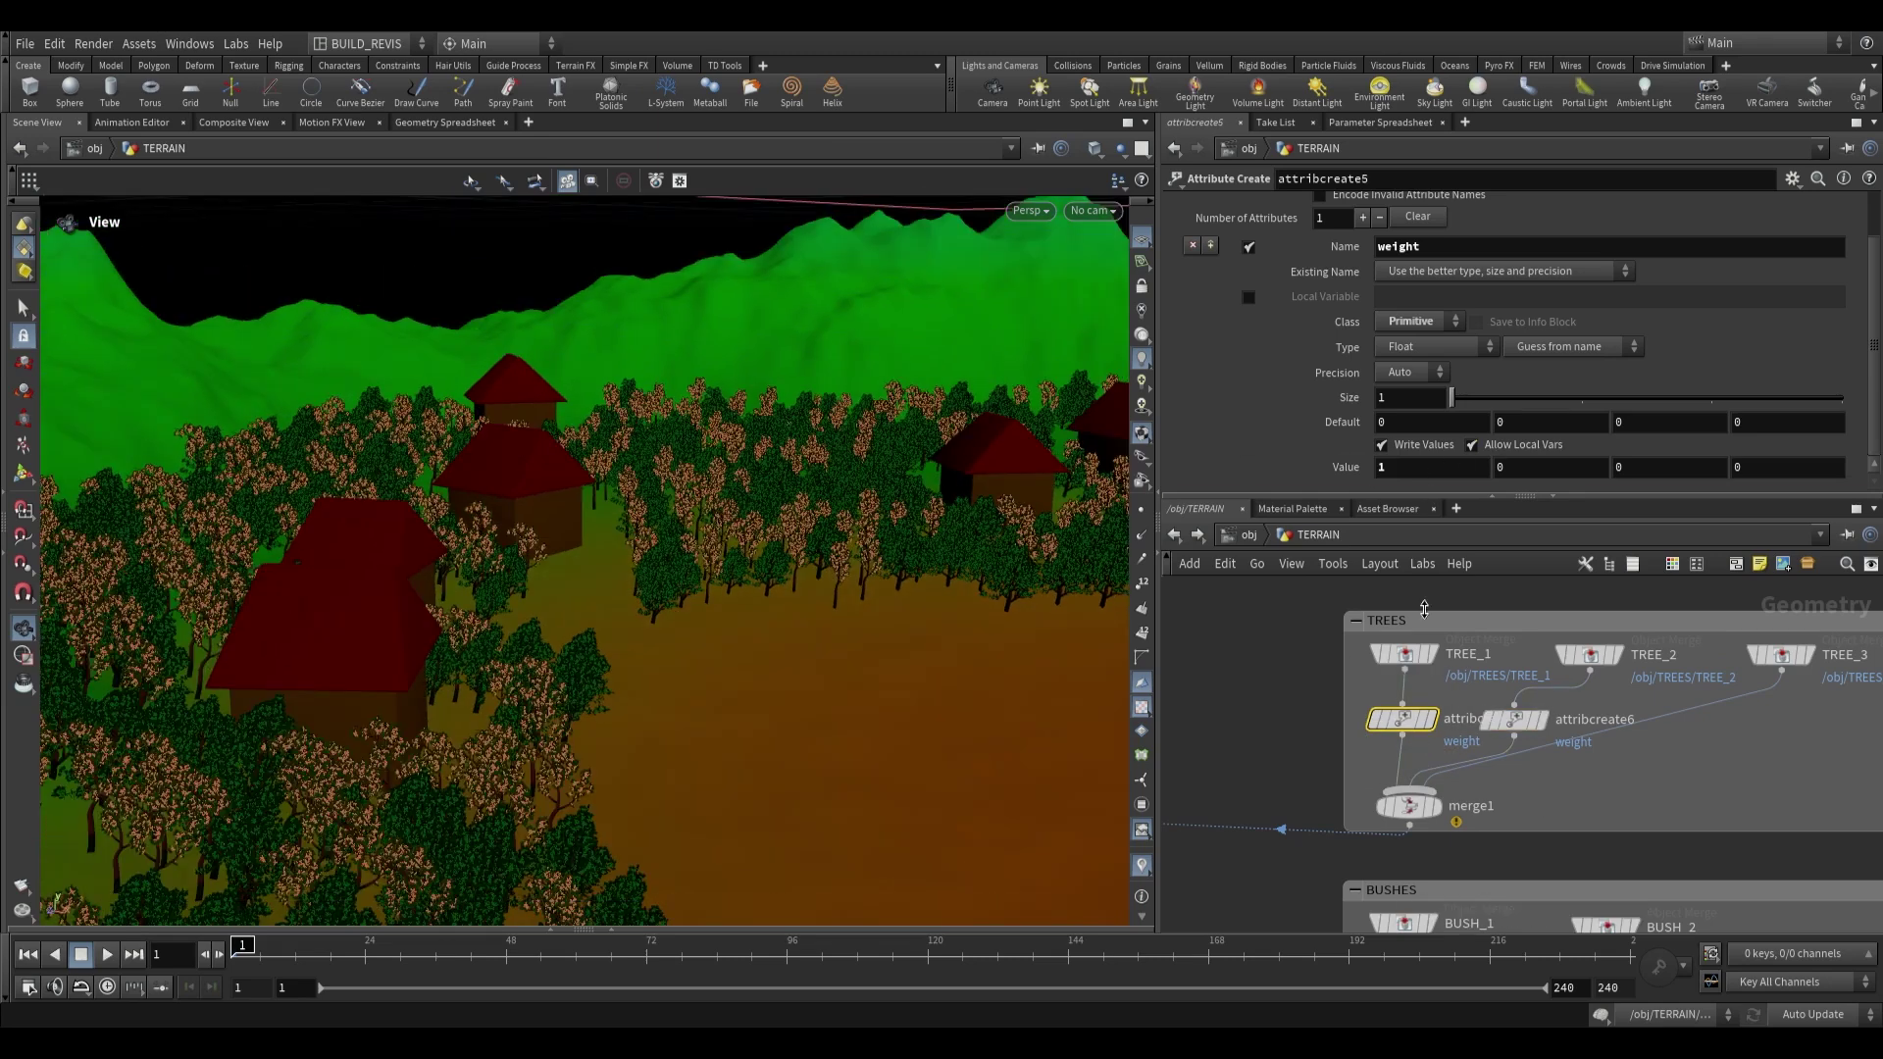
middle_click_drag(1620, 757, 1541, 746)
left_click_drag(1705, 646, 1747, 694)
mouse_move(1516, 648)
left_mouse_down()
mouse_move(1530, 657)
mouse_move(1510, 650)
left_mouse_up()
left_click_drag(1436, 712, 1480, 721)
scroll(1400, 672, "up", 1)
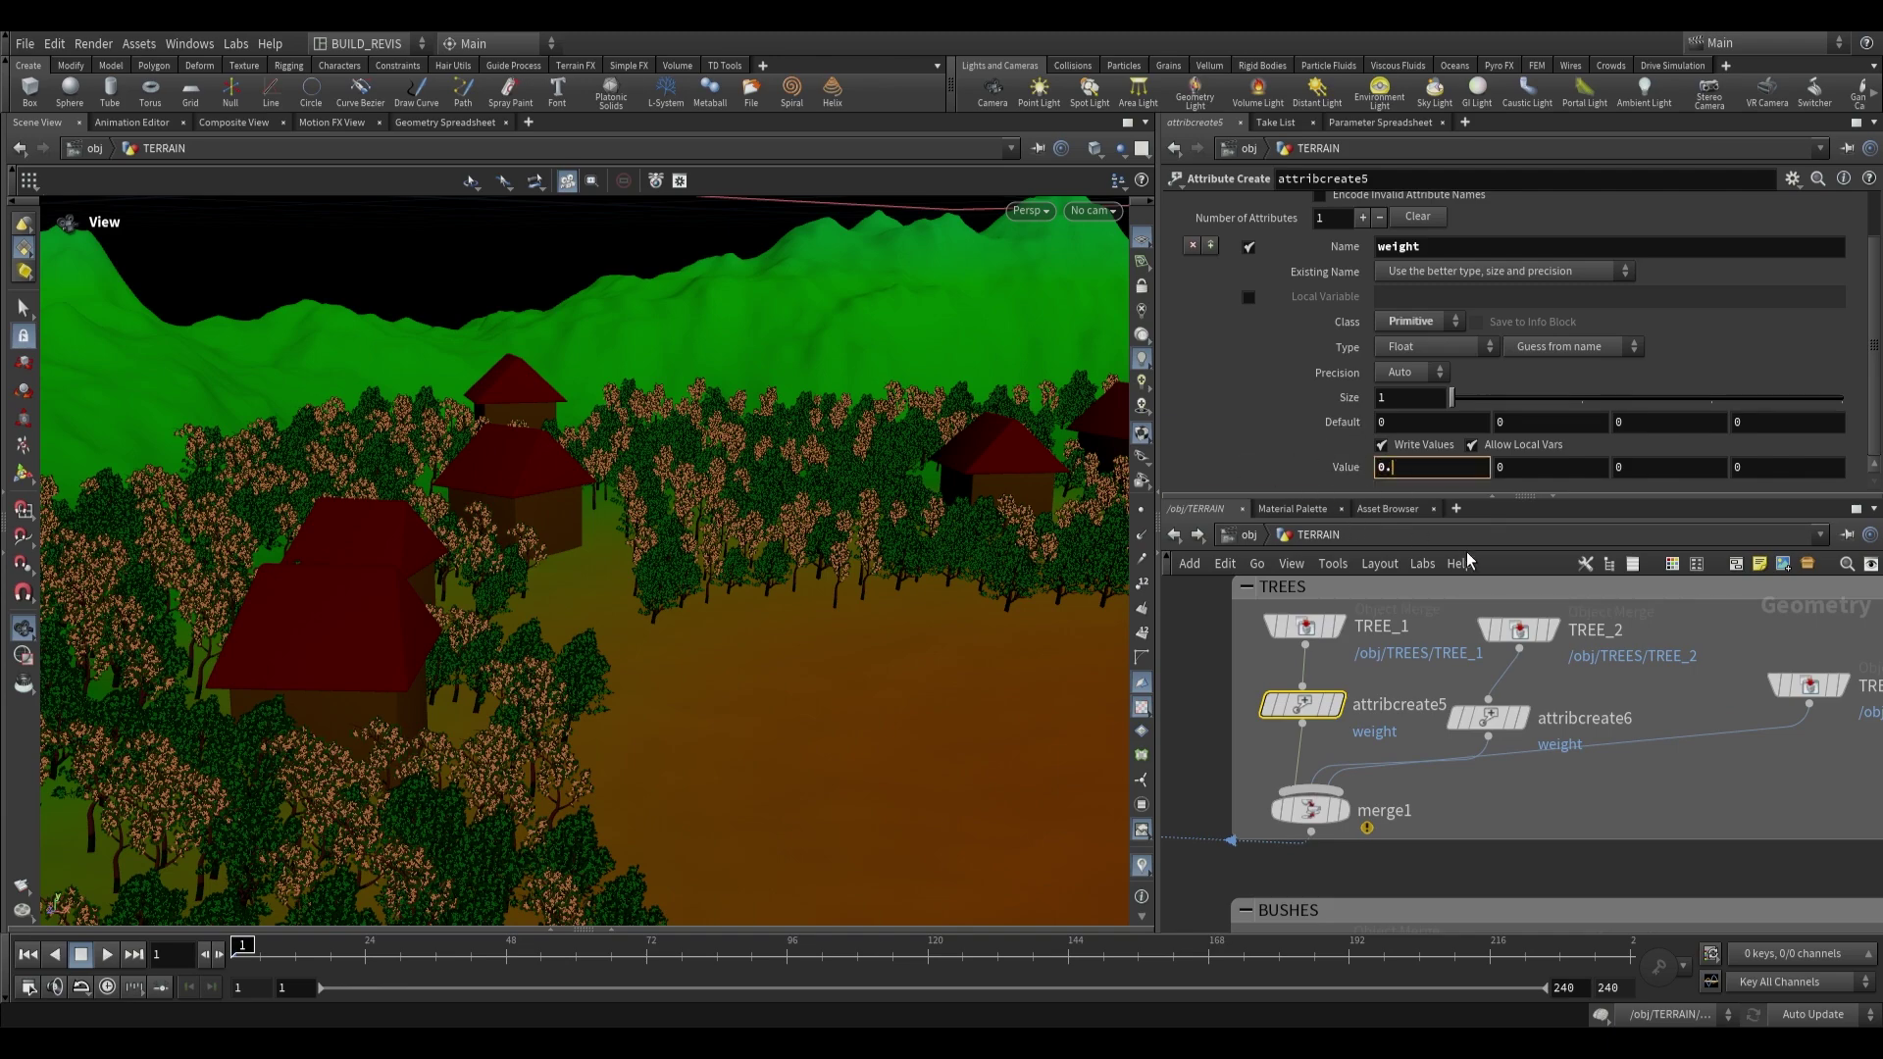
Set the TREE_2 weight value in attribcreate6 to 0.3 and view the tree distribution.
left_click(1493, 734)
left_click(1417, 479)
type("0.")
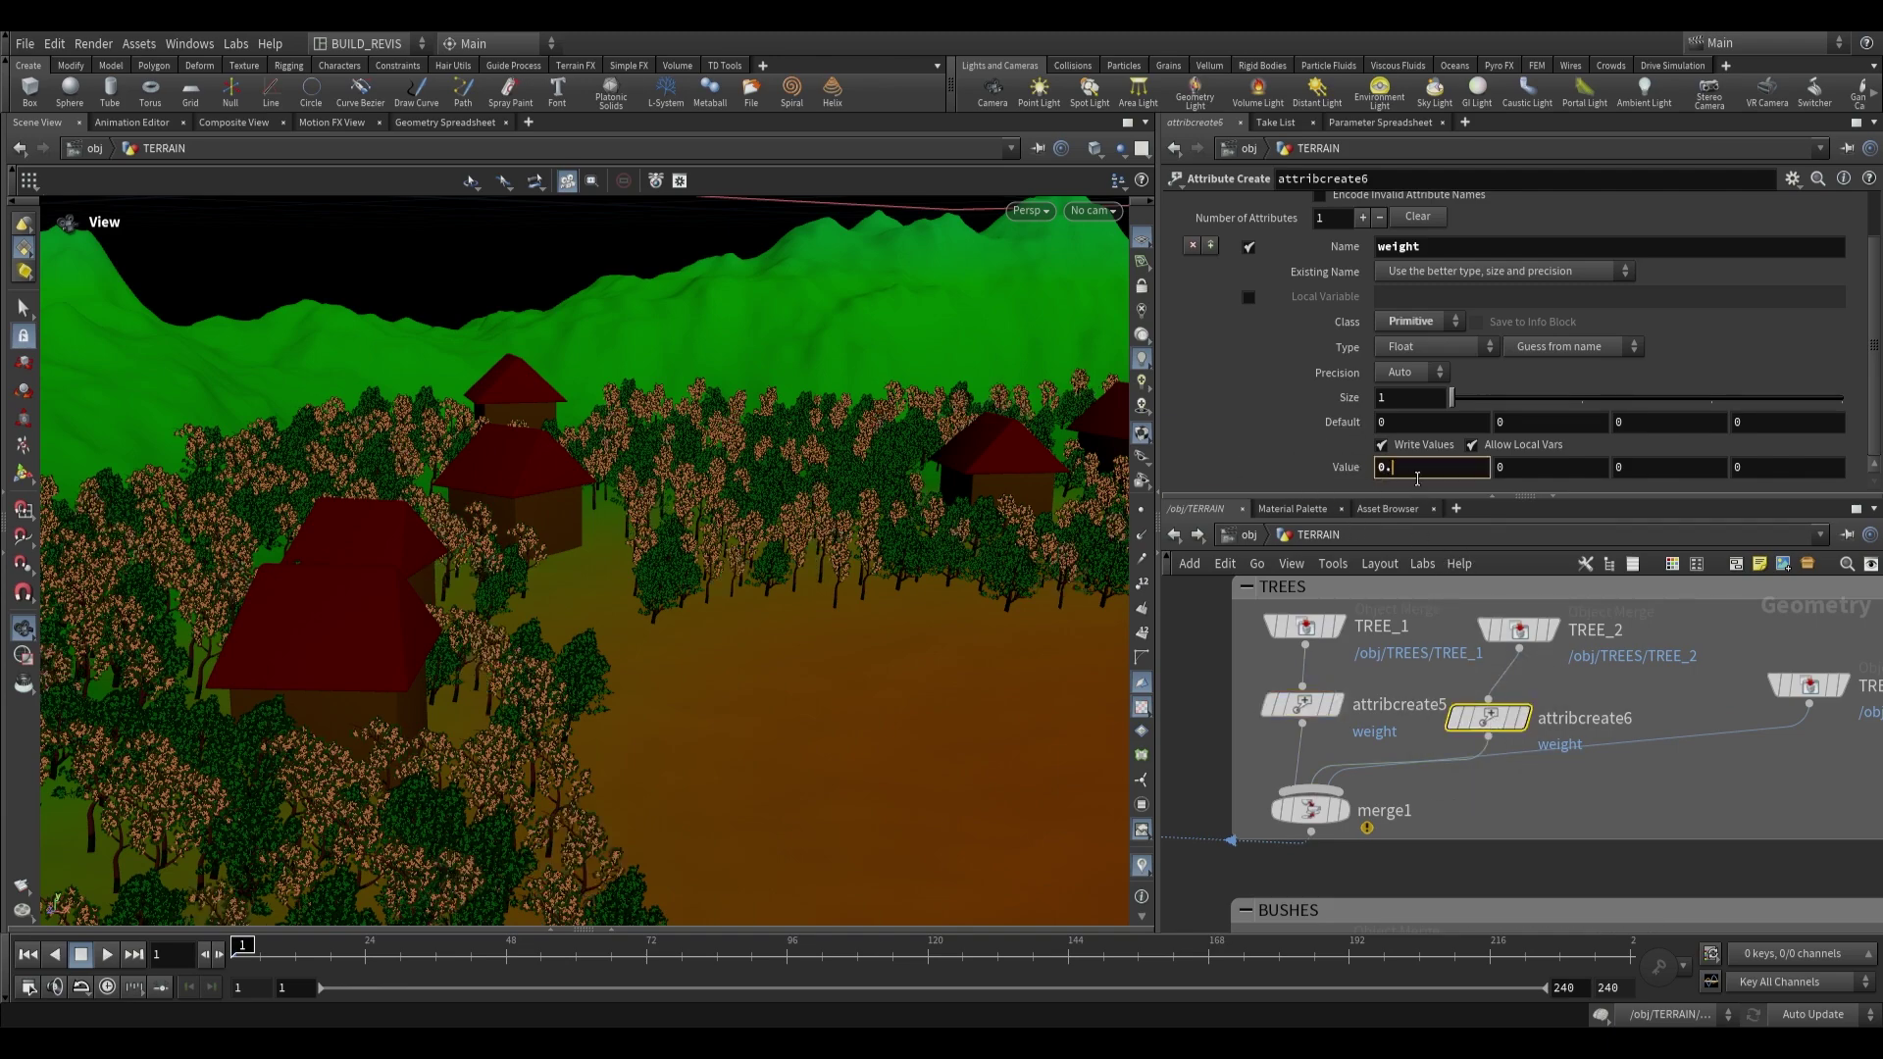
type("3")
key("Return")
left_click_drag(734, 615, 716, 495)
Duplicate the weight node onto the TREE_3 branch and lower its weight value.
mouse_move(1470, 720)
left_click_drag(1470, 720, 1702, 746, "alt")
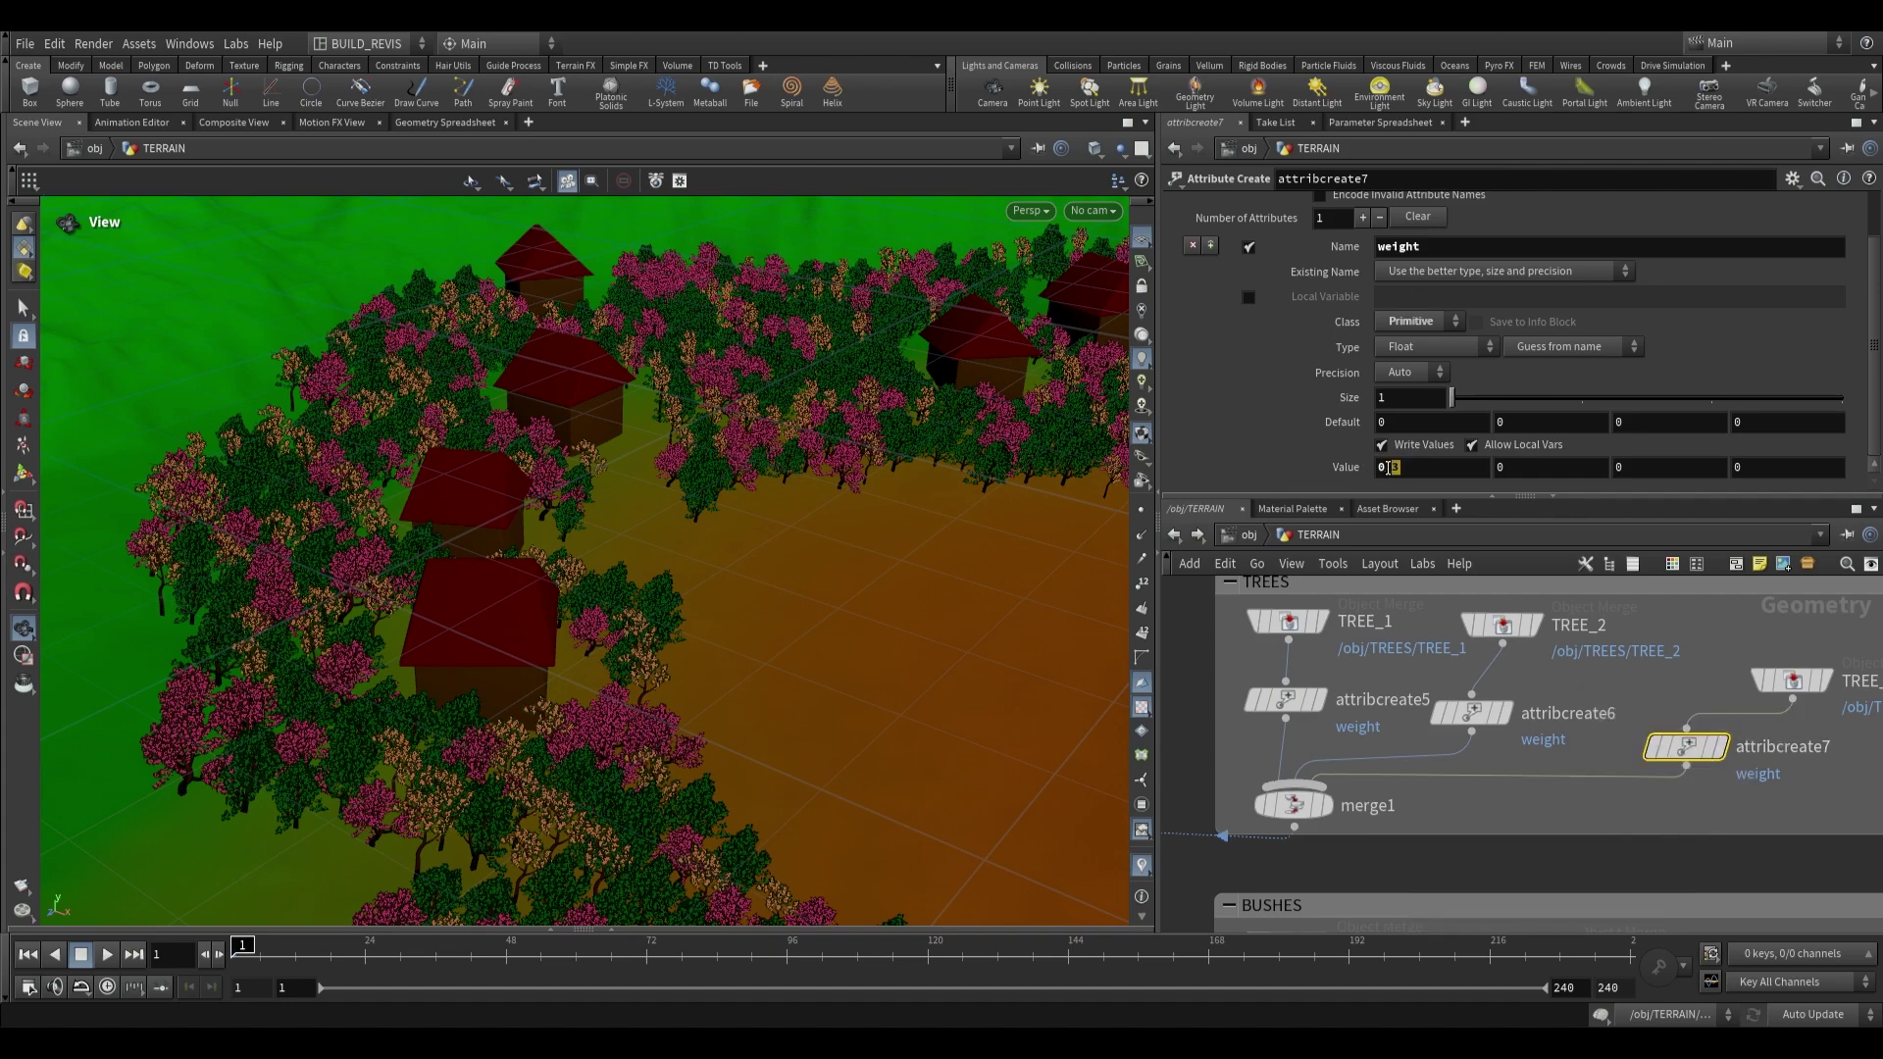
type("5")
key("Return")
mouse_move(676, 446)
left_mouse_down()
mouse_move(670, 525)
mouse_move(684, 453)
left_mouse_up()
Set the TREE_2 weight value in attribcreate6 to 0.25 and compare the three tree weights with the scattered result.
left_click(1471, 713)
mouse_move(804, 474)
left_mouse_down()
mouse_move(820, 526)
mouse_move(803, 477)
left_mouse_up()
left_click(1711, 745)
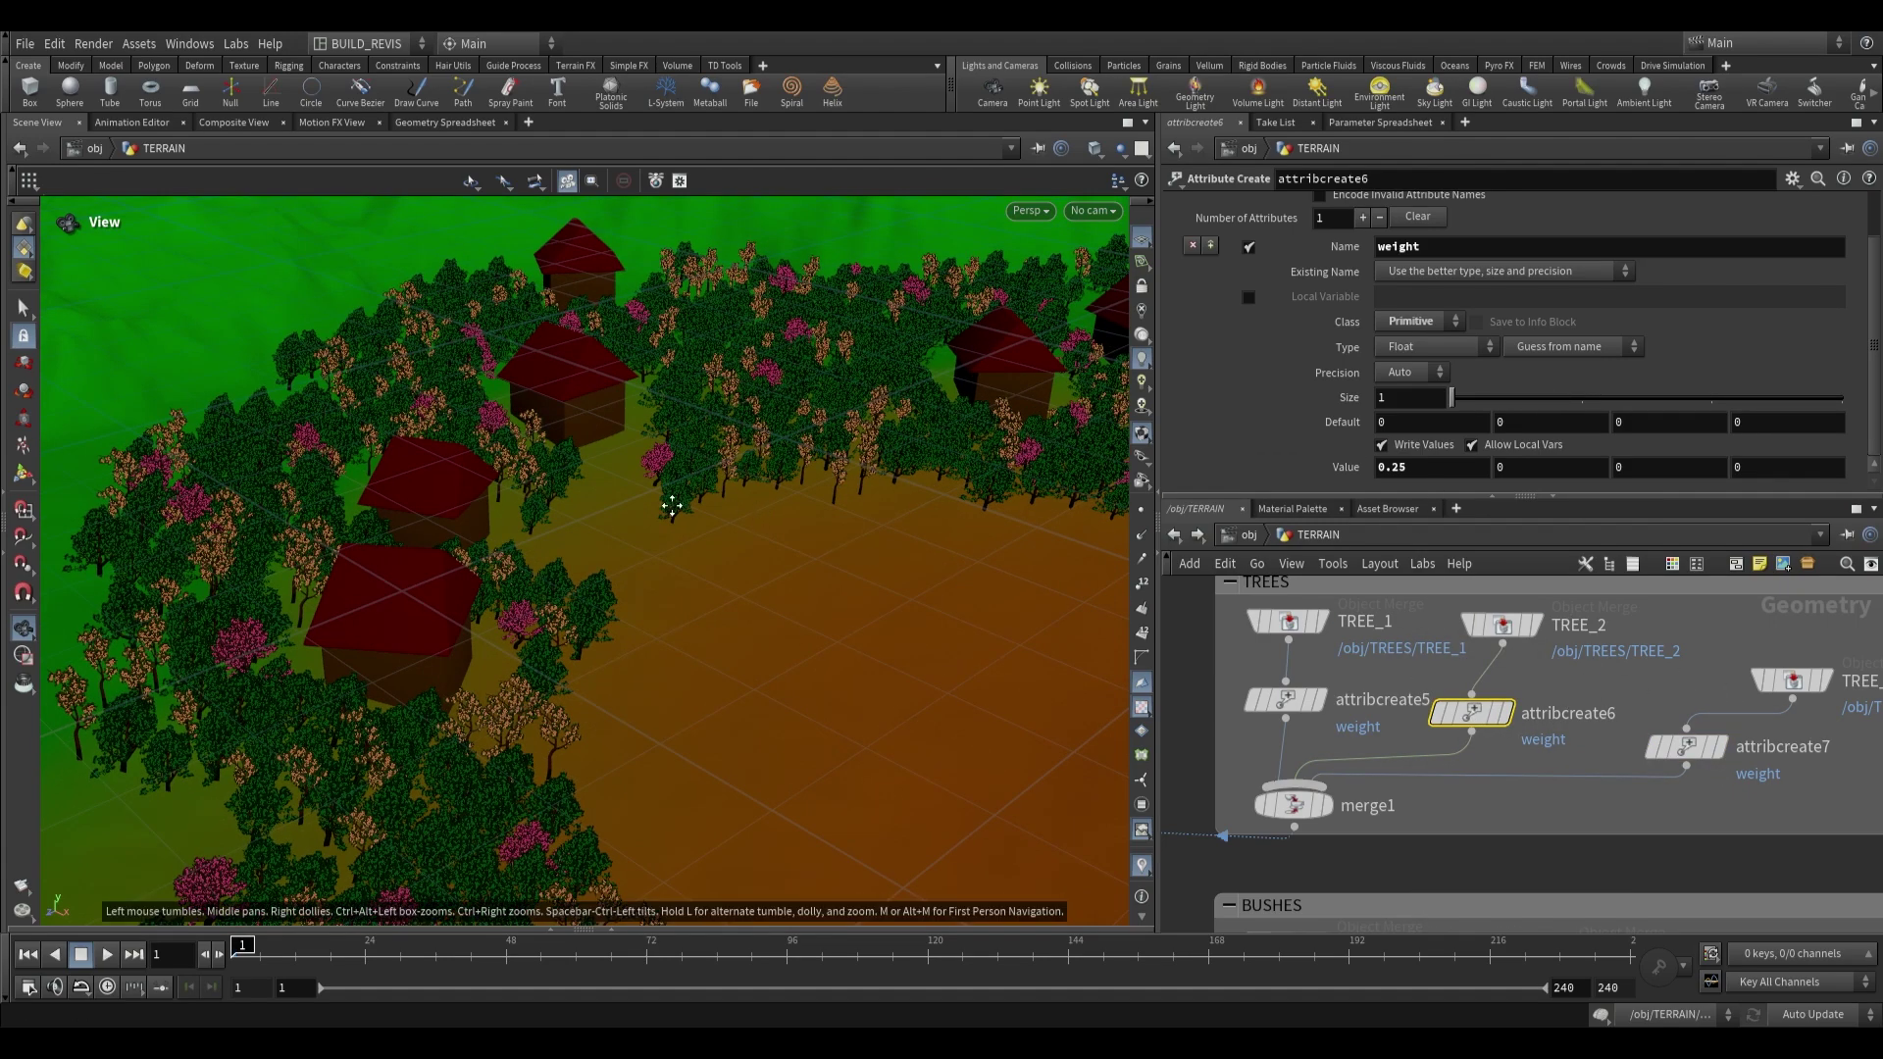
left_click_drag(751, 505, 734, 405)
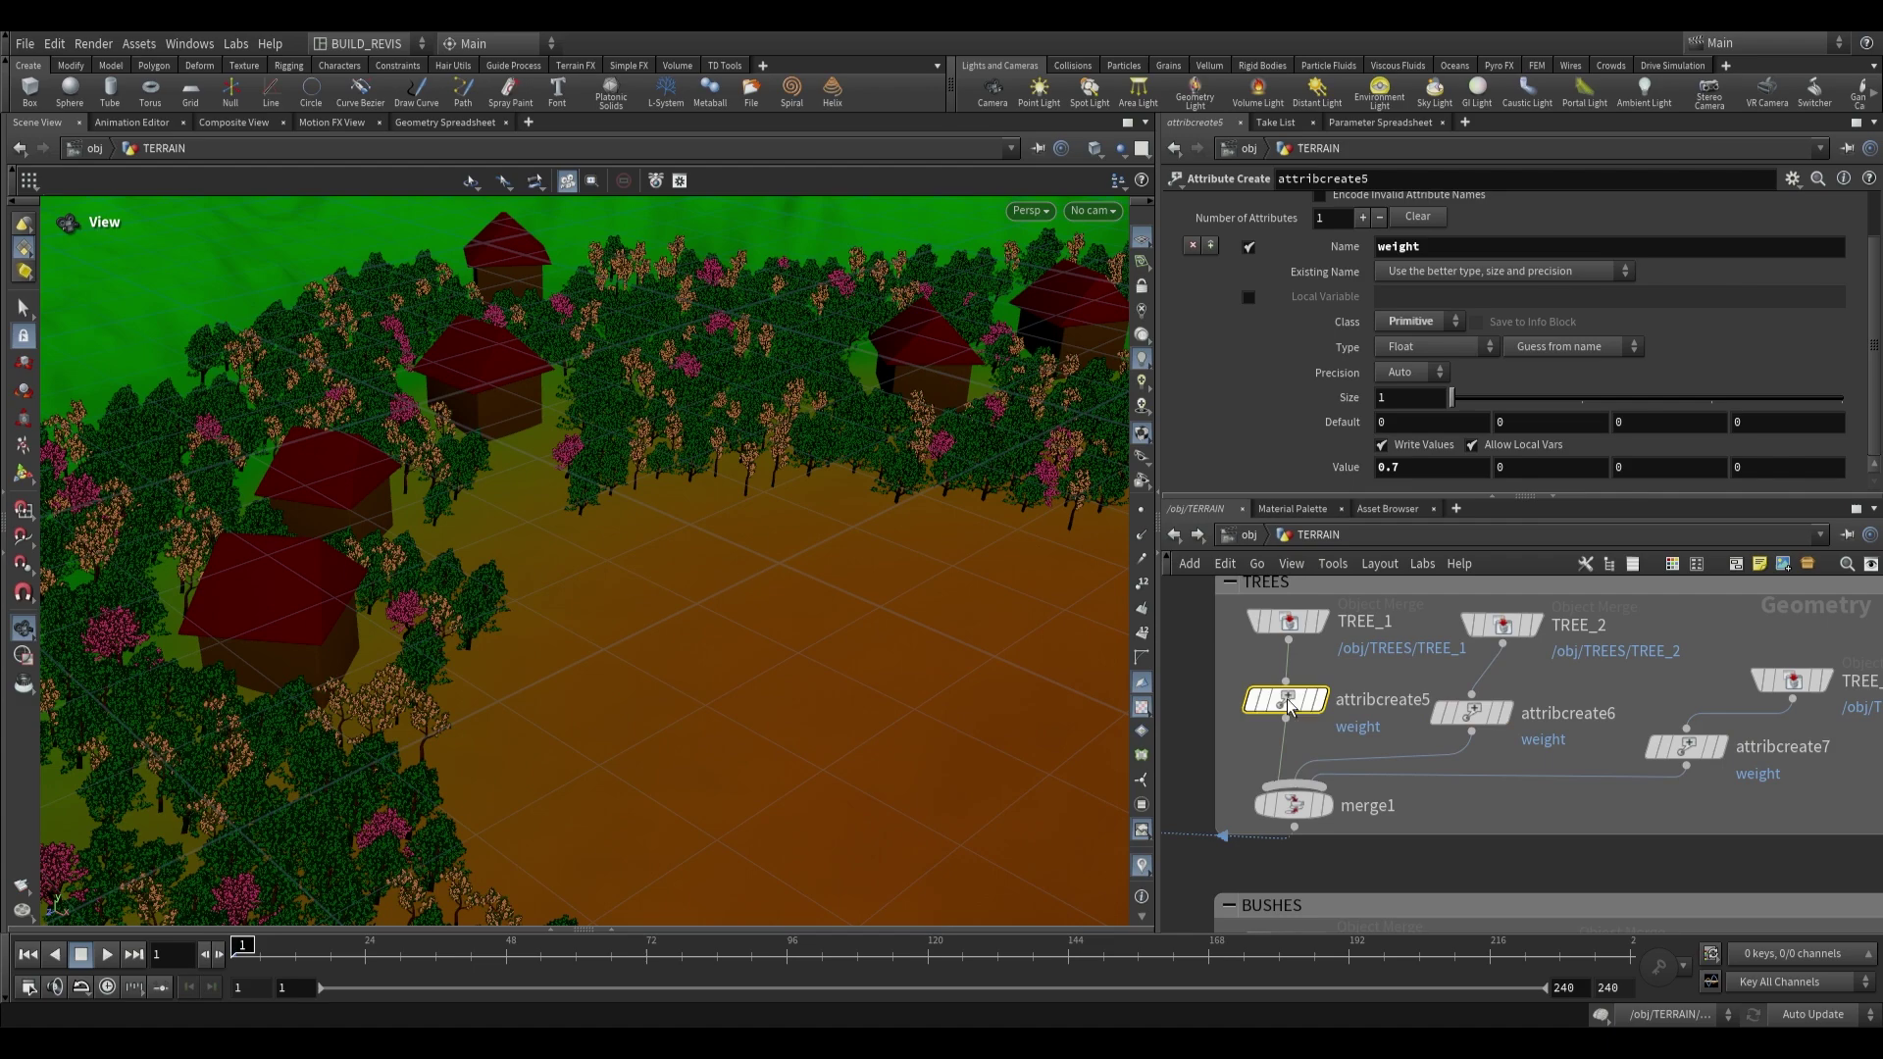
middle_click_drag(1418, 698, 1515, 716)
left_click_drag(711, 572, 610, 447)
Examine the tag attribute of heightfield_scatter1's points in the Geometry Spreadsheet, adjusting the tag column's width.
middle_click_drag(1312, 767, 1568, 735)
scroll(1570, 757, "down", 3)
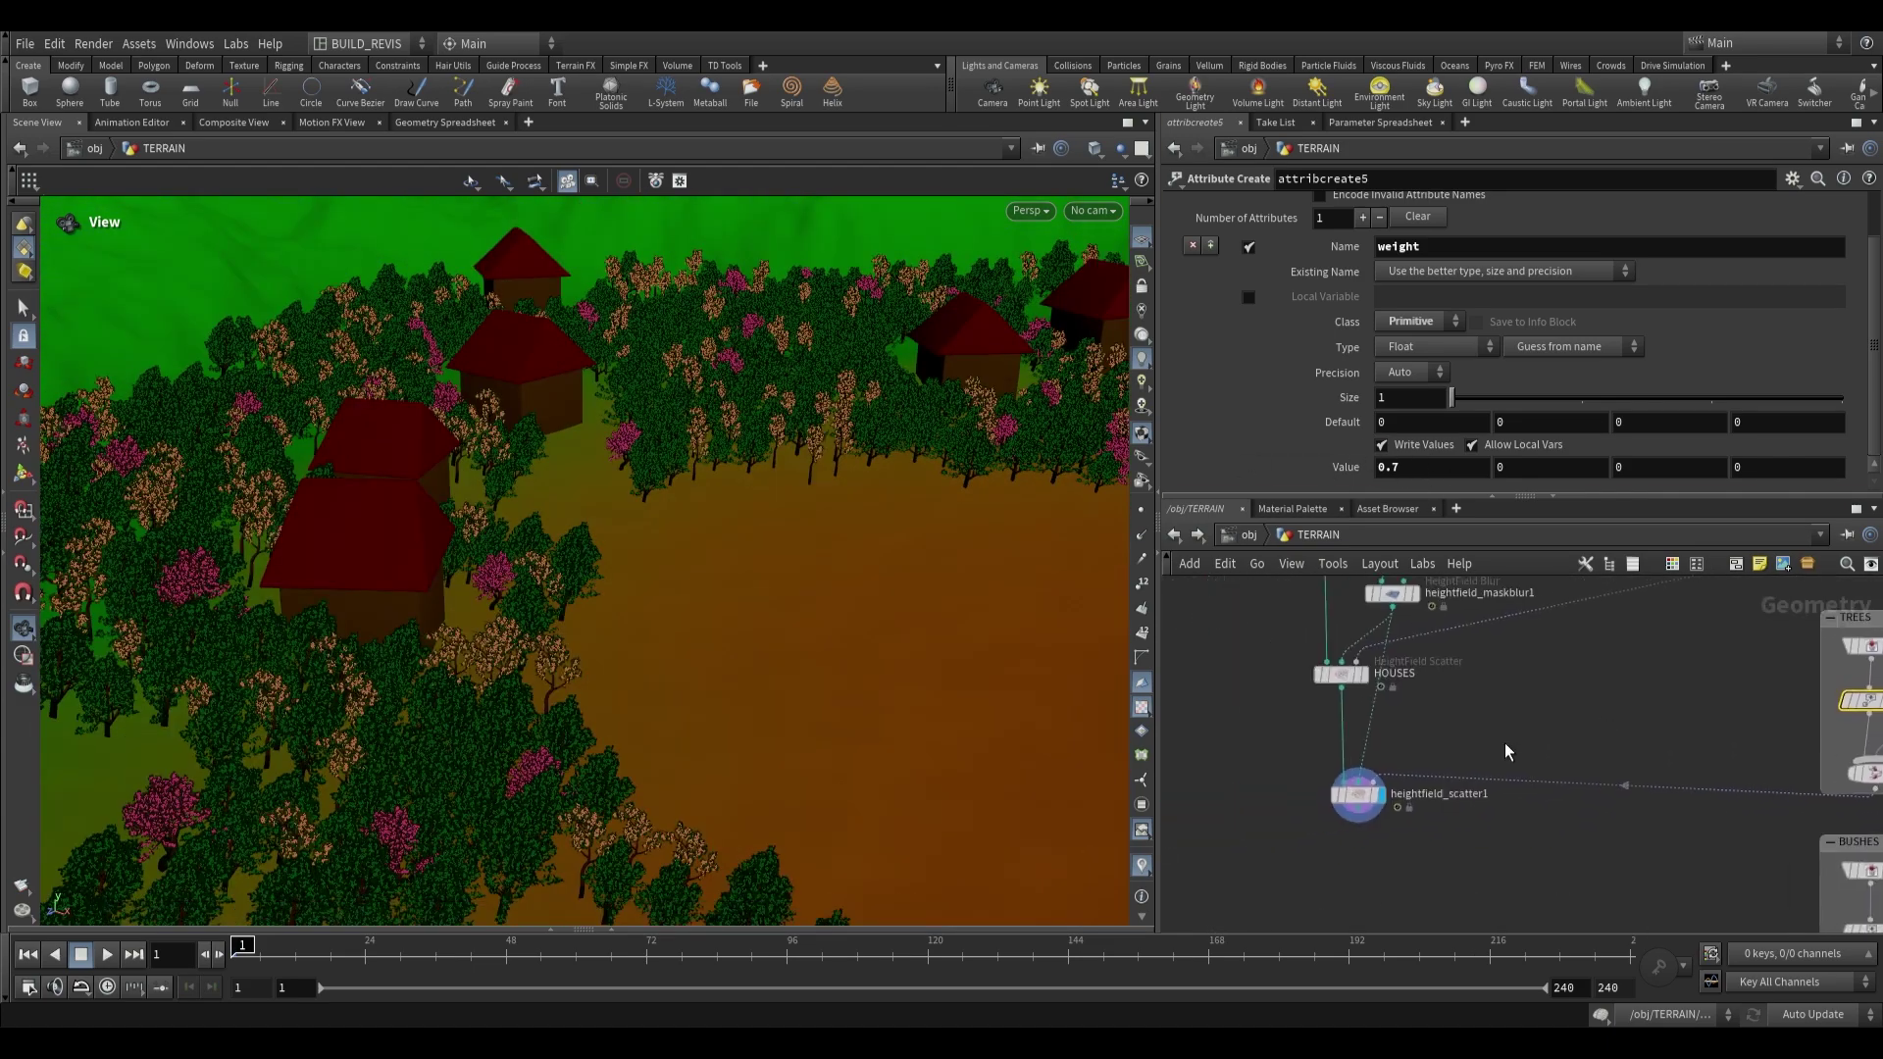
scroll(1470, 757, "up", 4)
left_click(1288, 822)
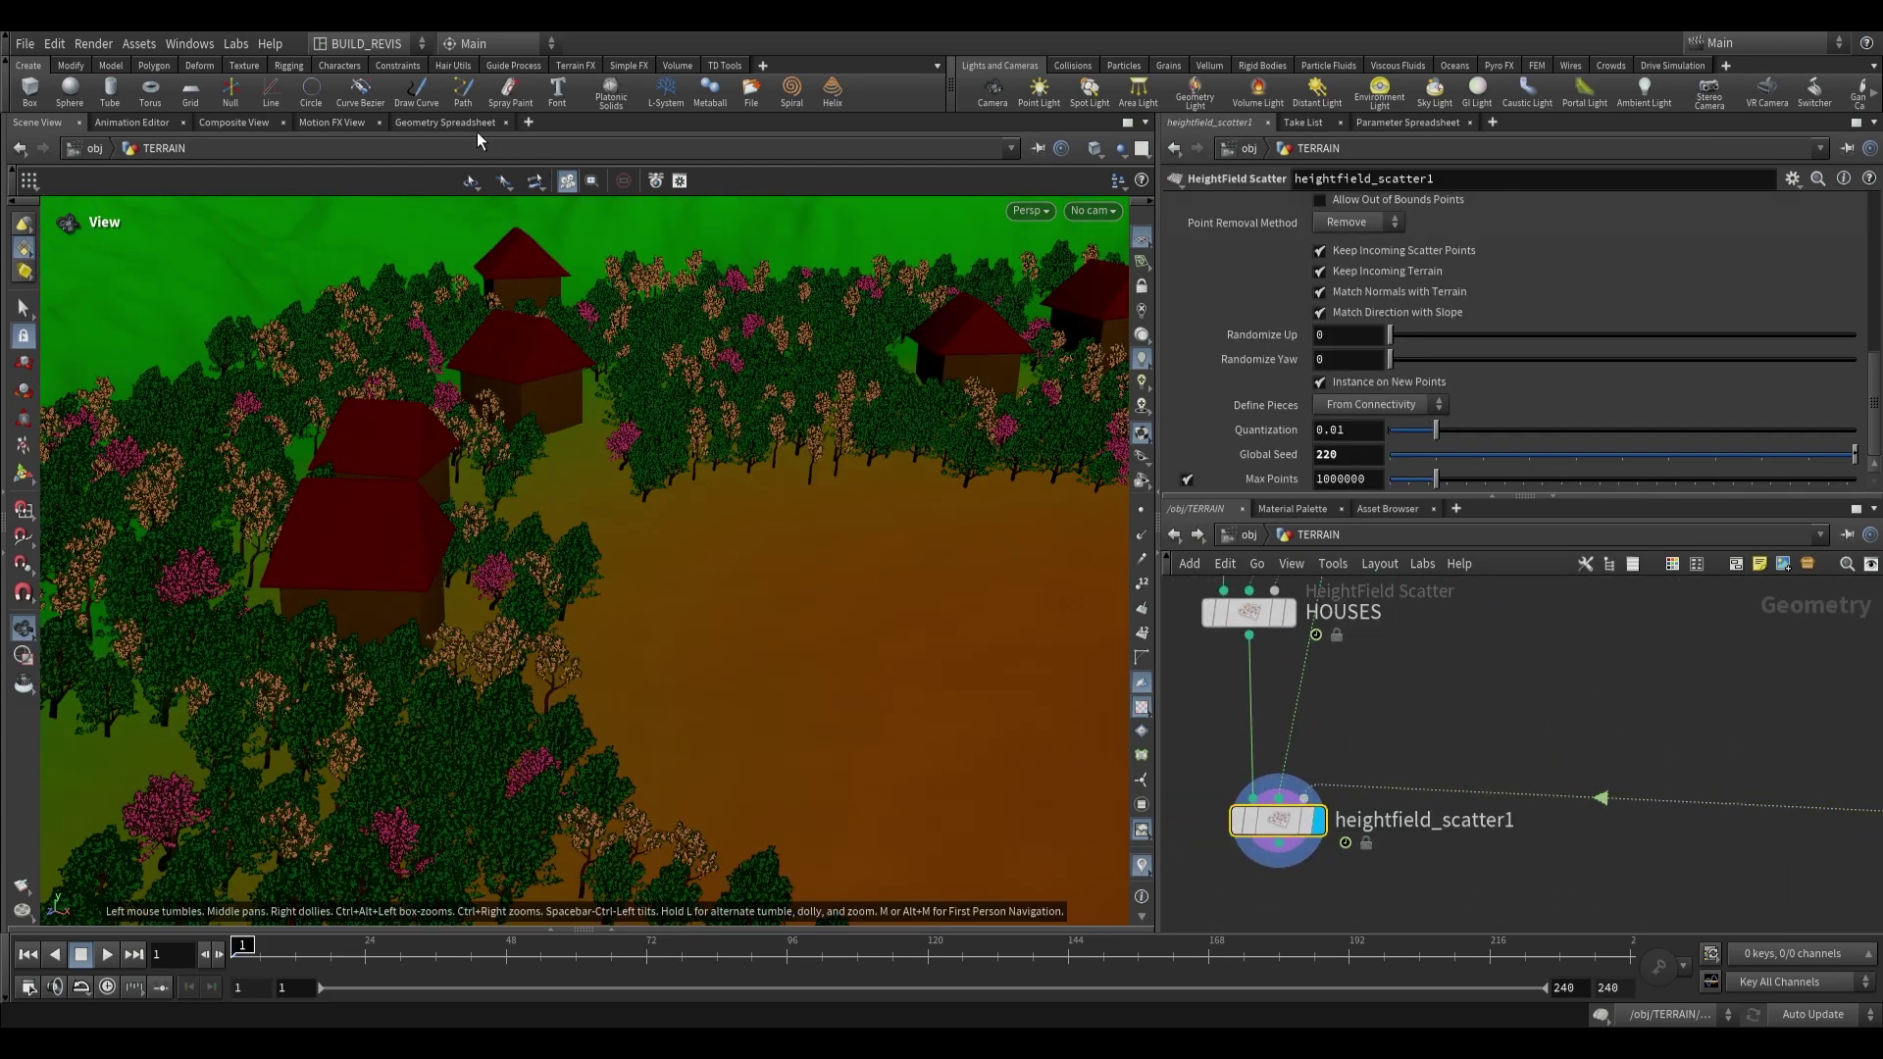
left_click(437, 125)
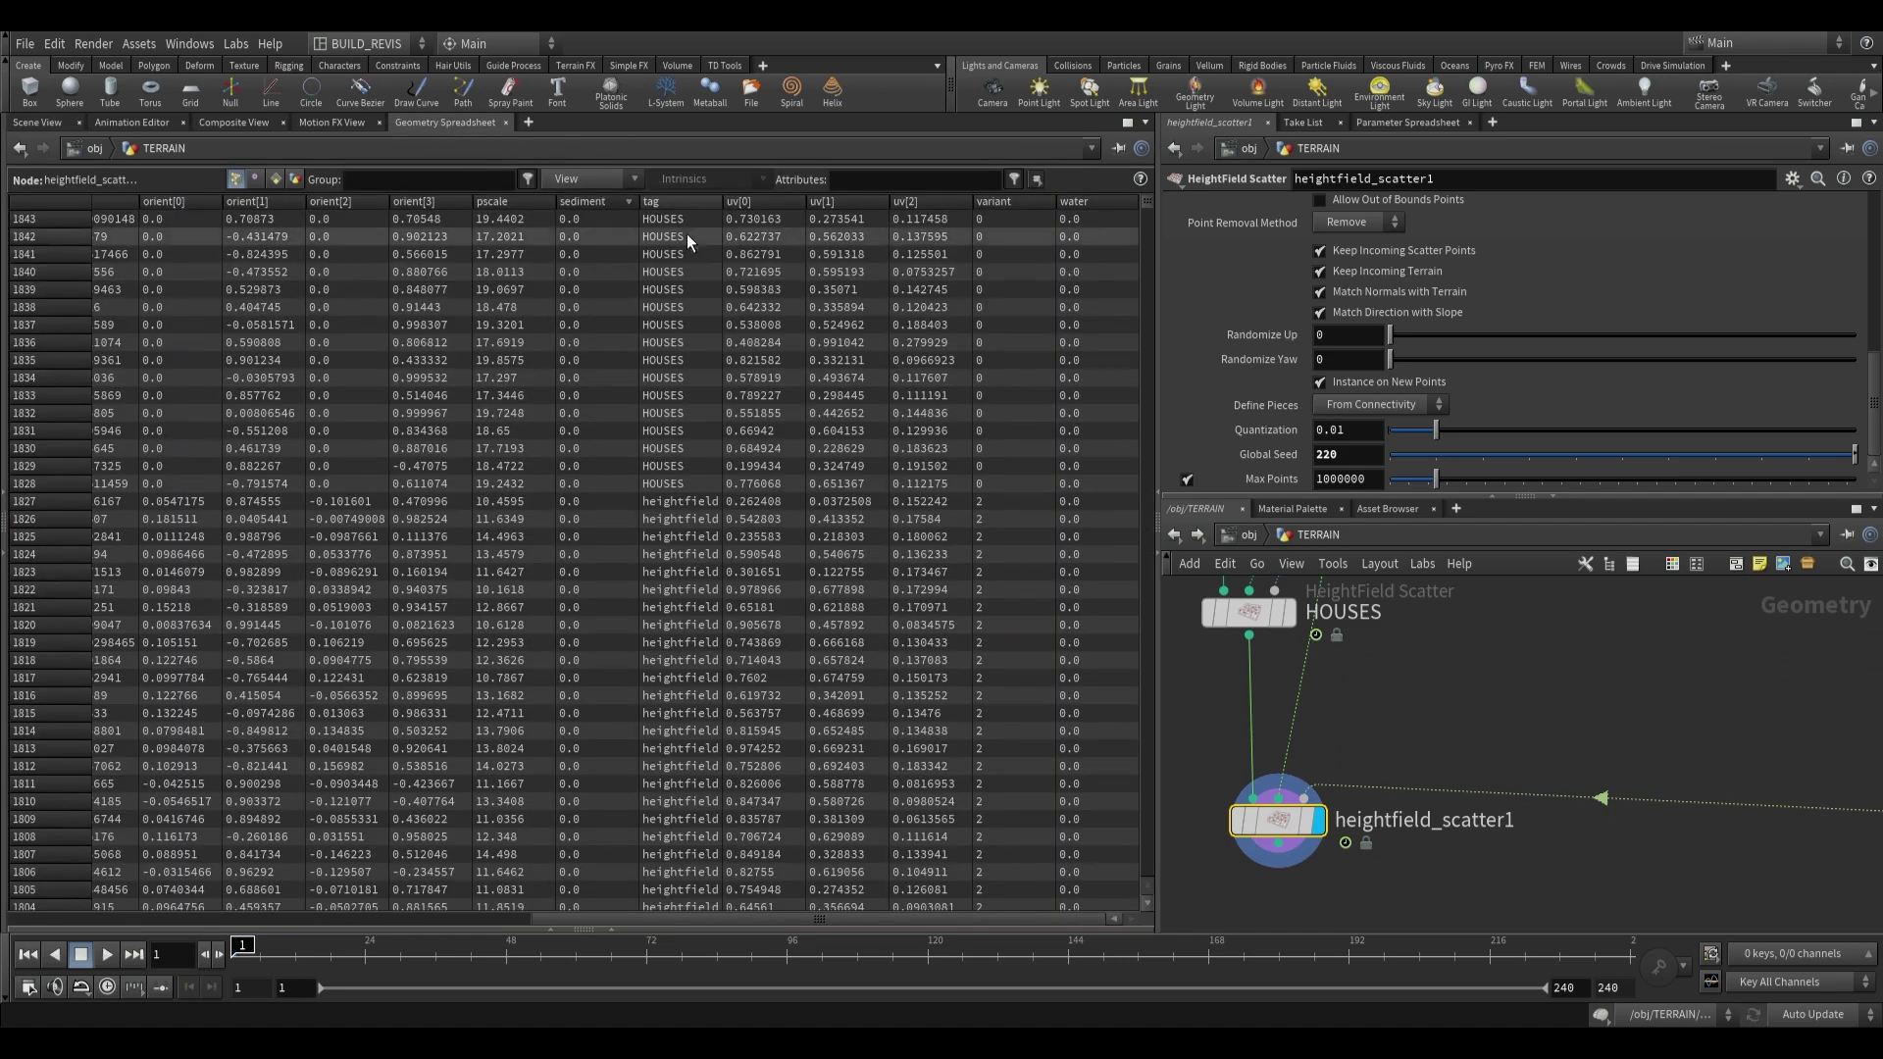
left_click_drag(724, 203, 801, 222)
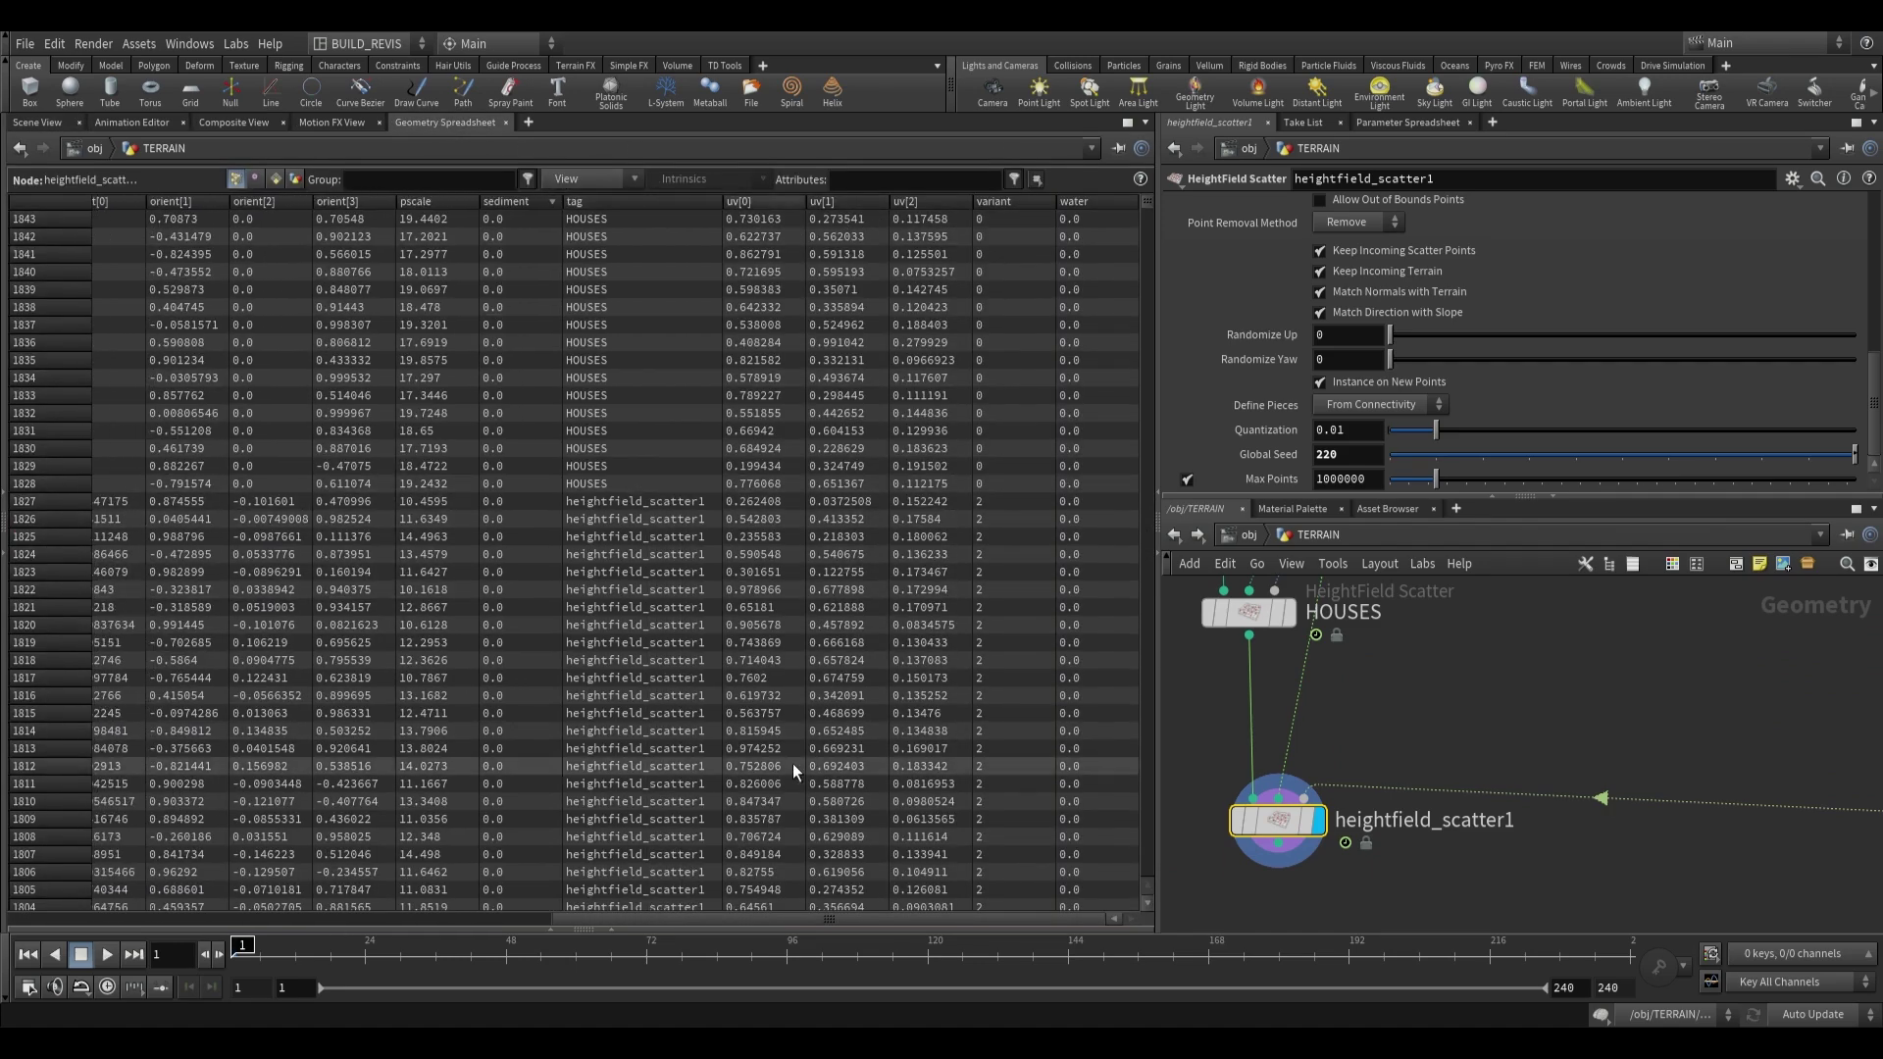
Rename the heightfield_scatter1 node to TREES so its points carry that tag.
scroll(1249, 404, "up", 10)
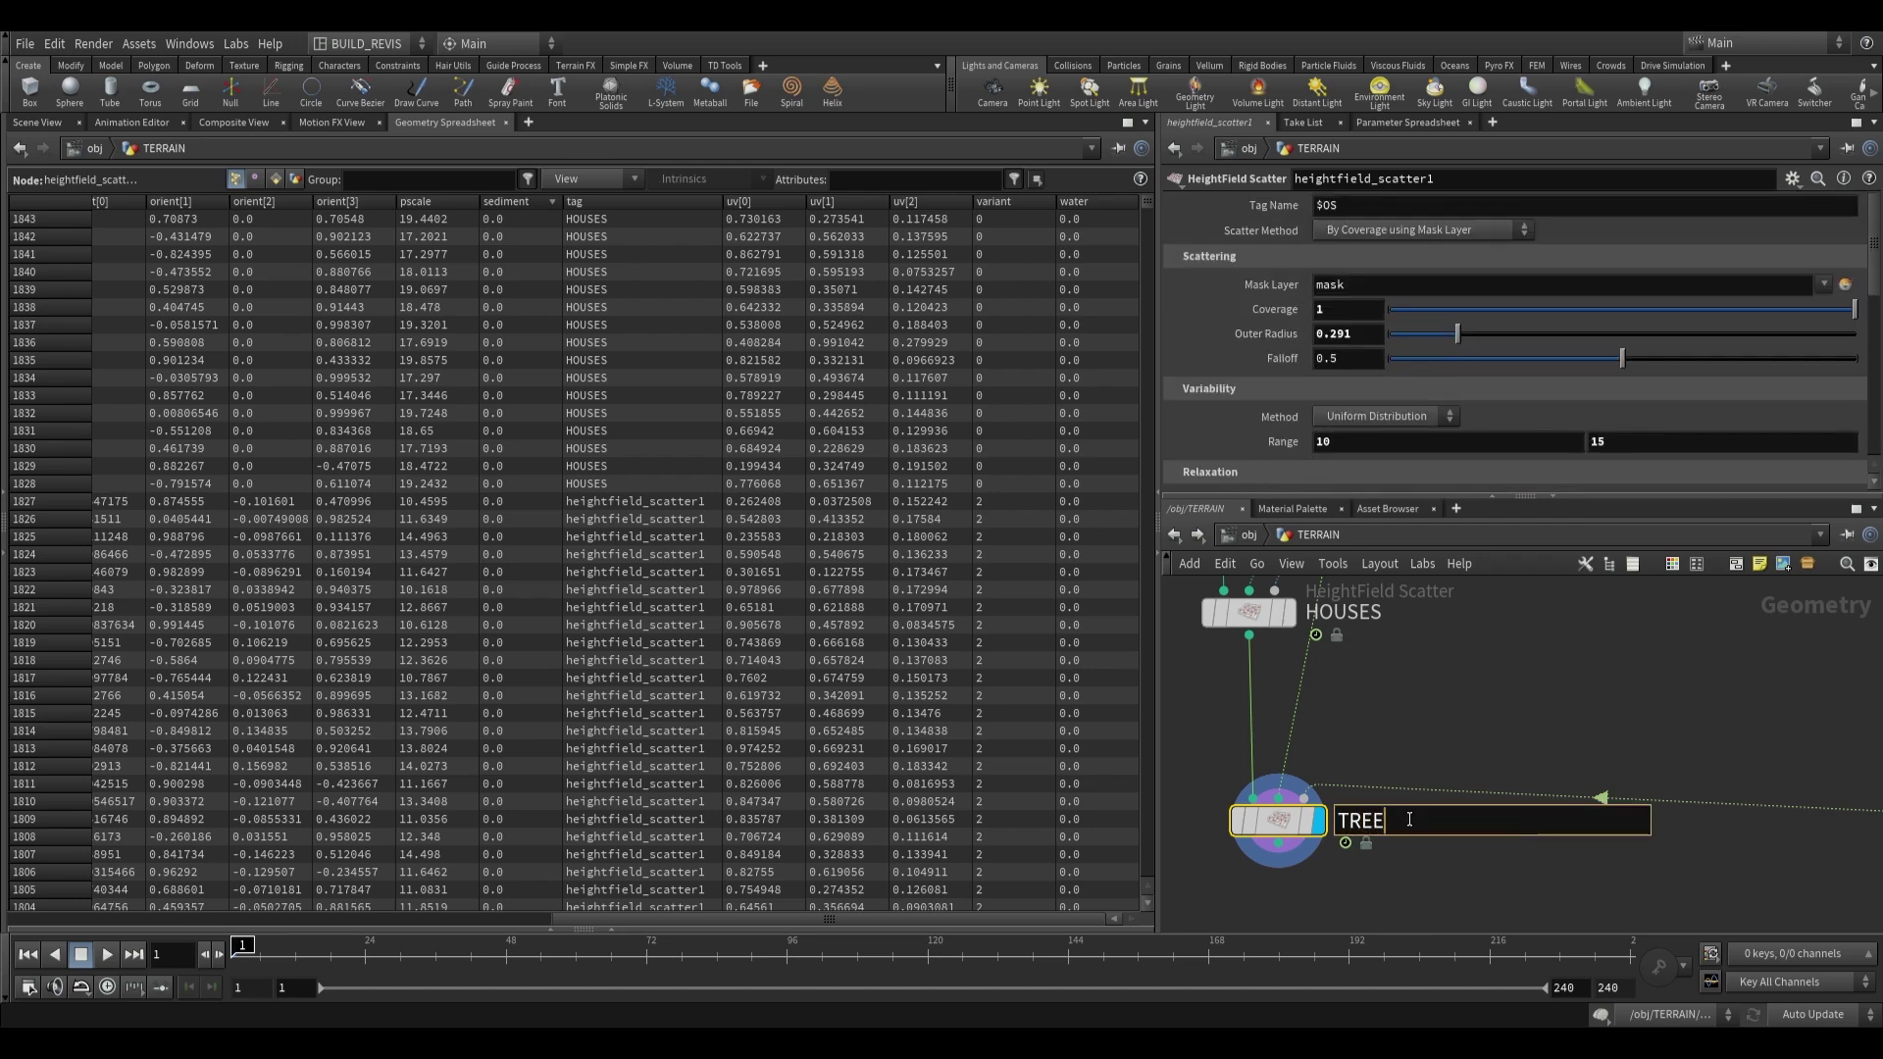
type("S")
key("Return")
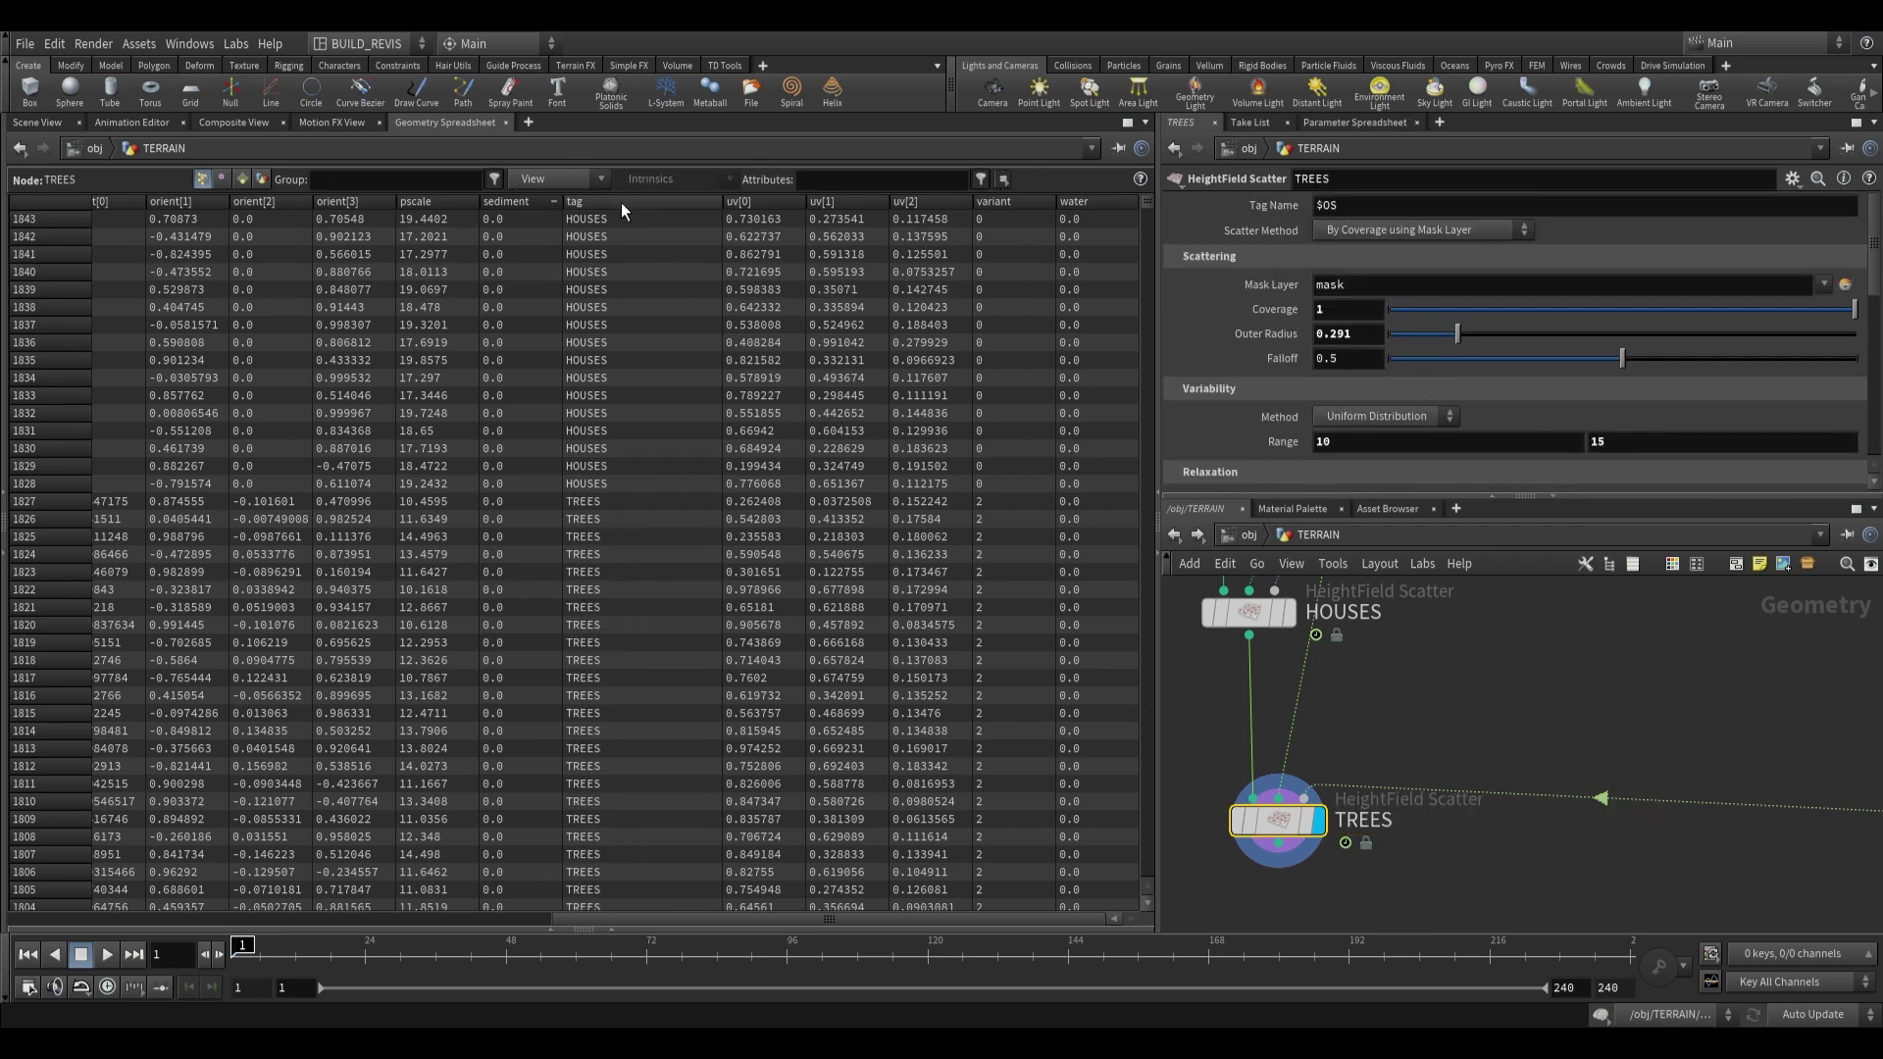
Examine the tag and variant values of the house and tree points in the Geometry Spreadsheet.
scroll(622, 481, "down", 2)
scroll(622, 474, "down", 6)
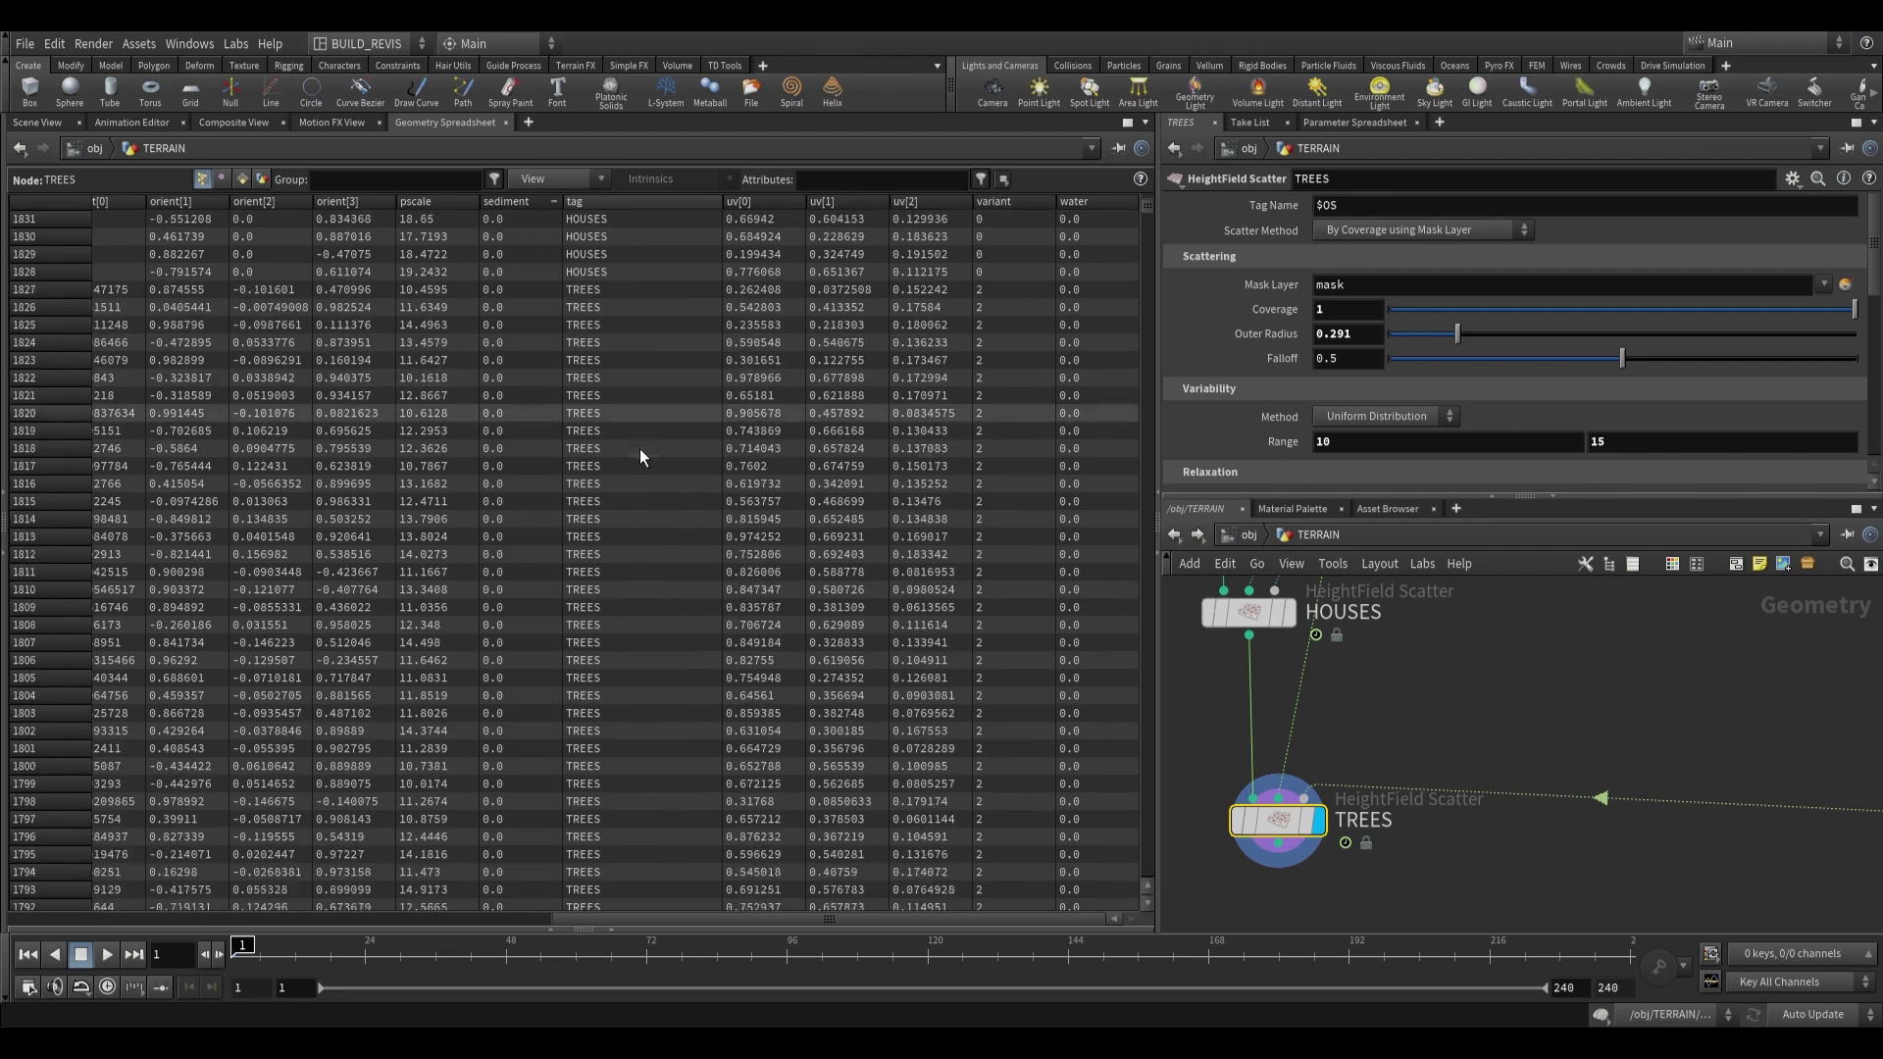
left_click(1016, 209)
scroll(991, 471, "up", 4)
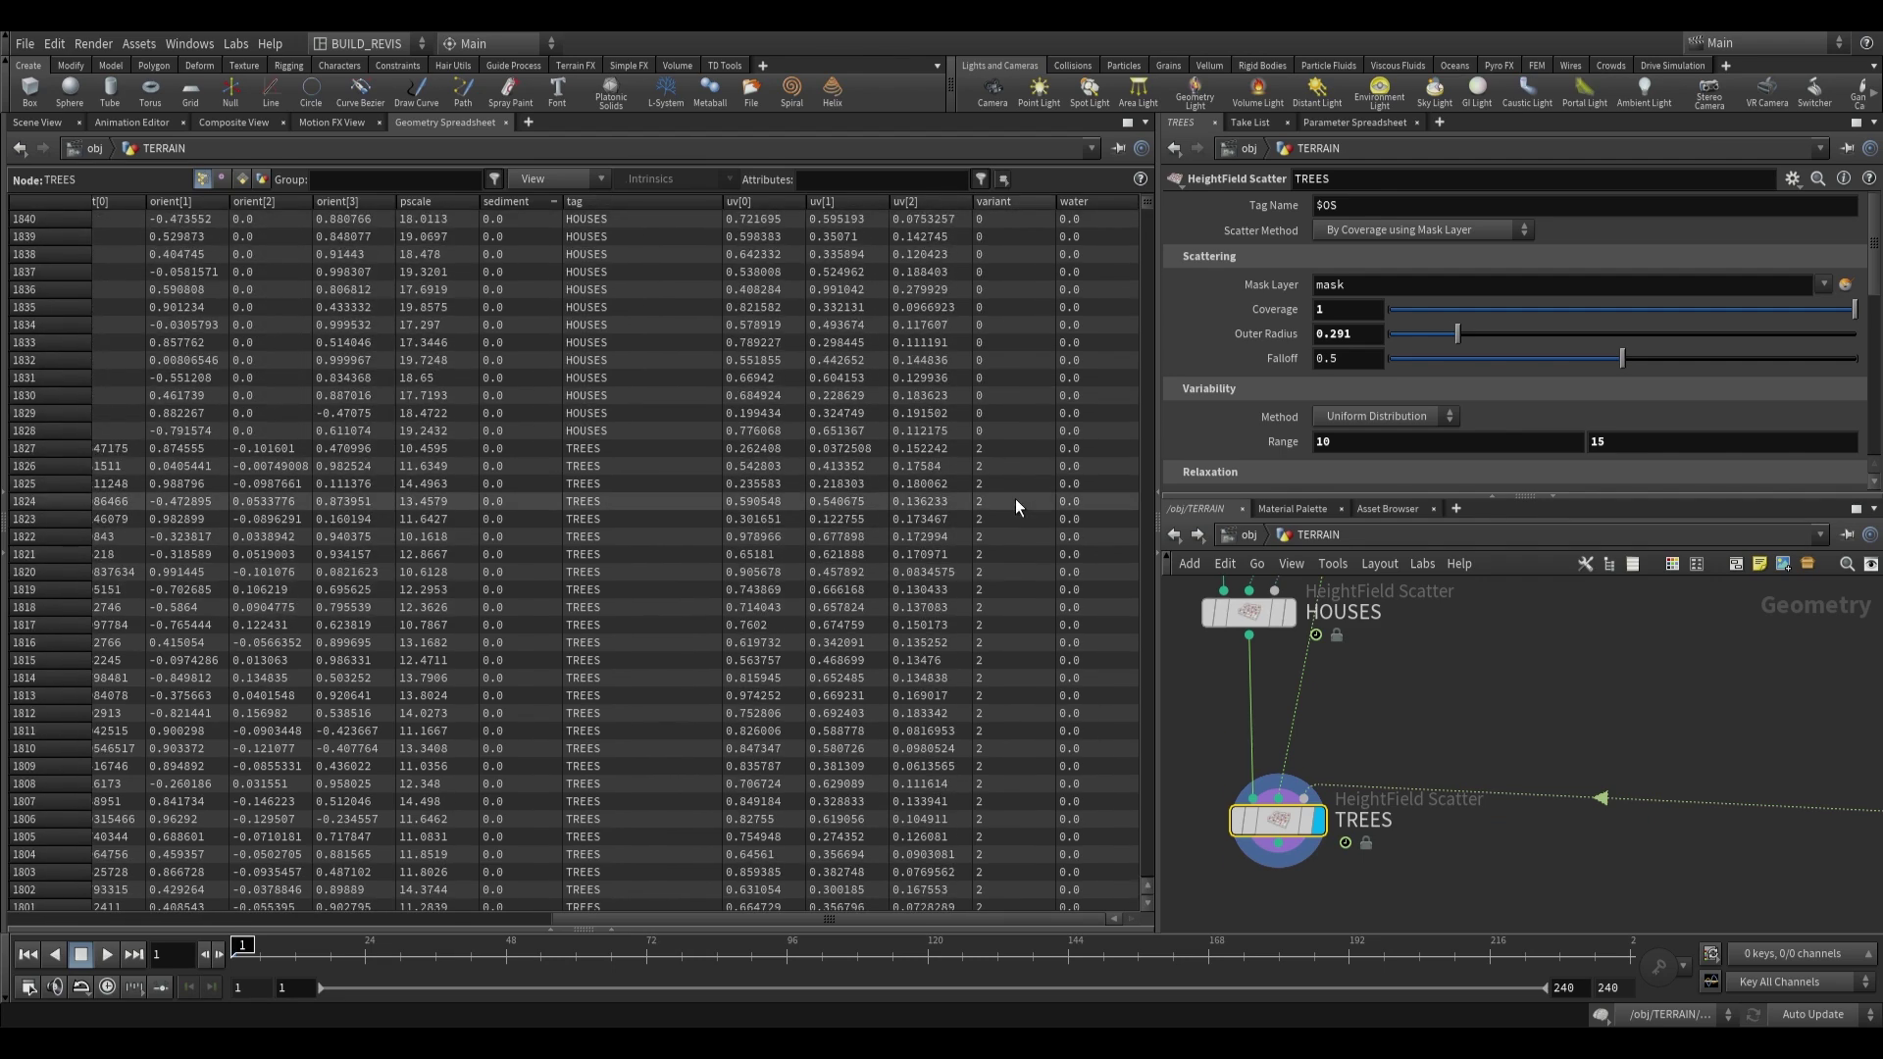
mouse_move(1148, 205)
left_mouse_down()
mouse_move(1167, 440)
mouse_move(1163, 238)
left_mouse_up()
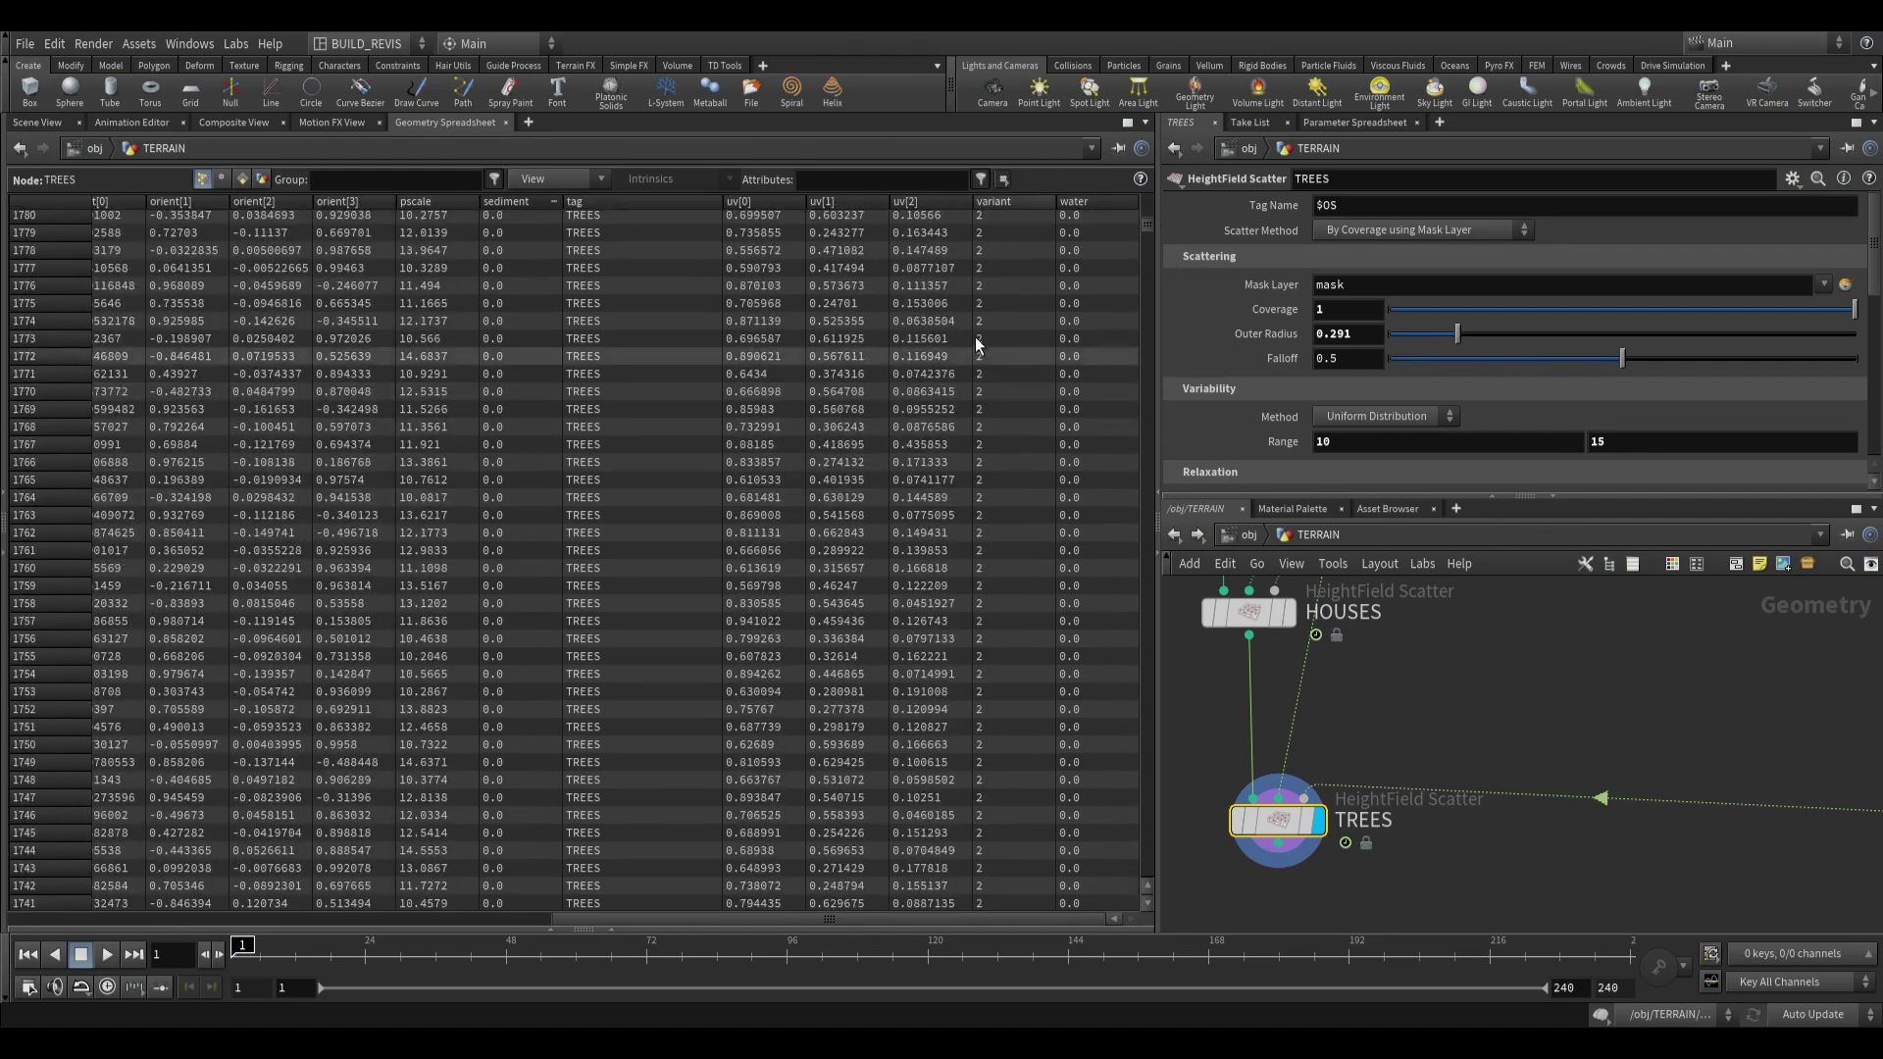
scroll(833, 412, "up", 5)
scroll(779, 408, "down", 1)
left_click_drag(1133, 210, 1171, 378)
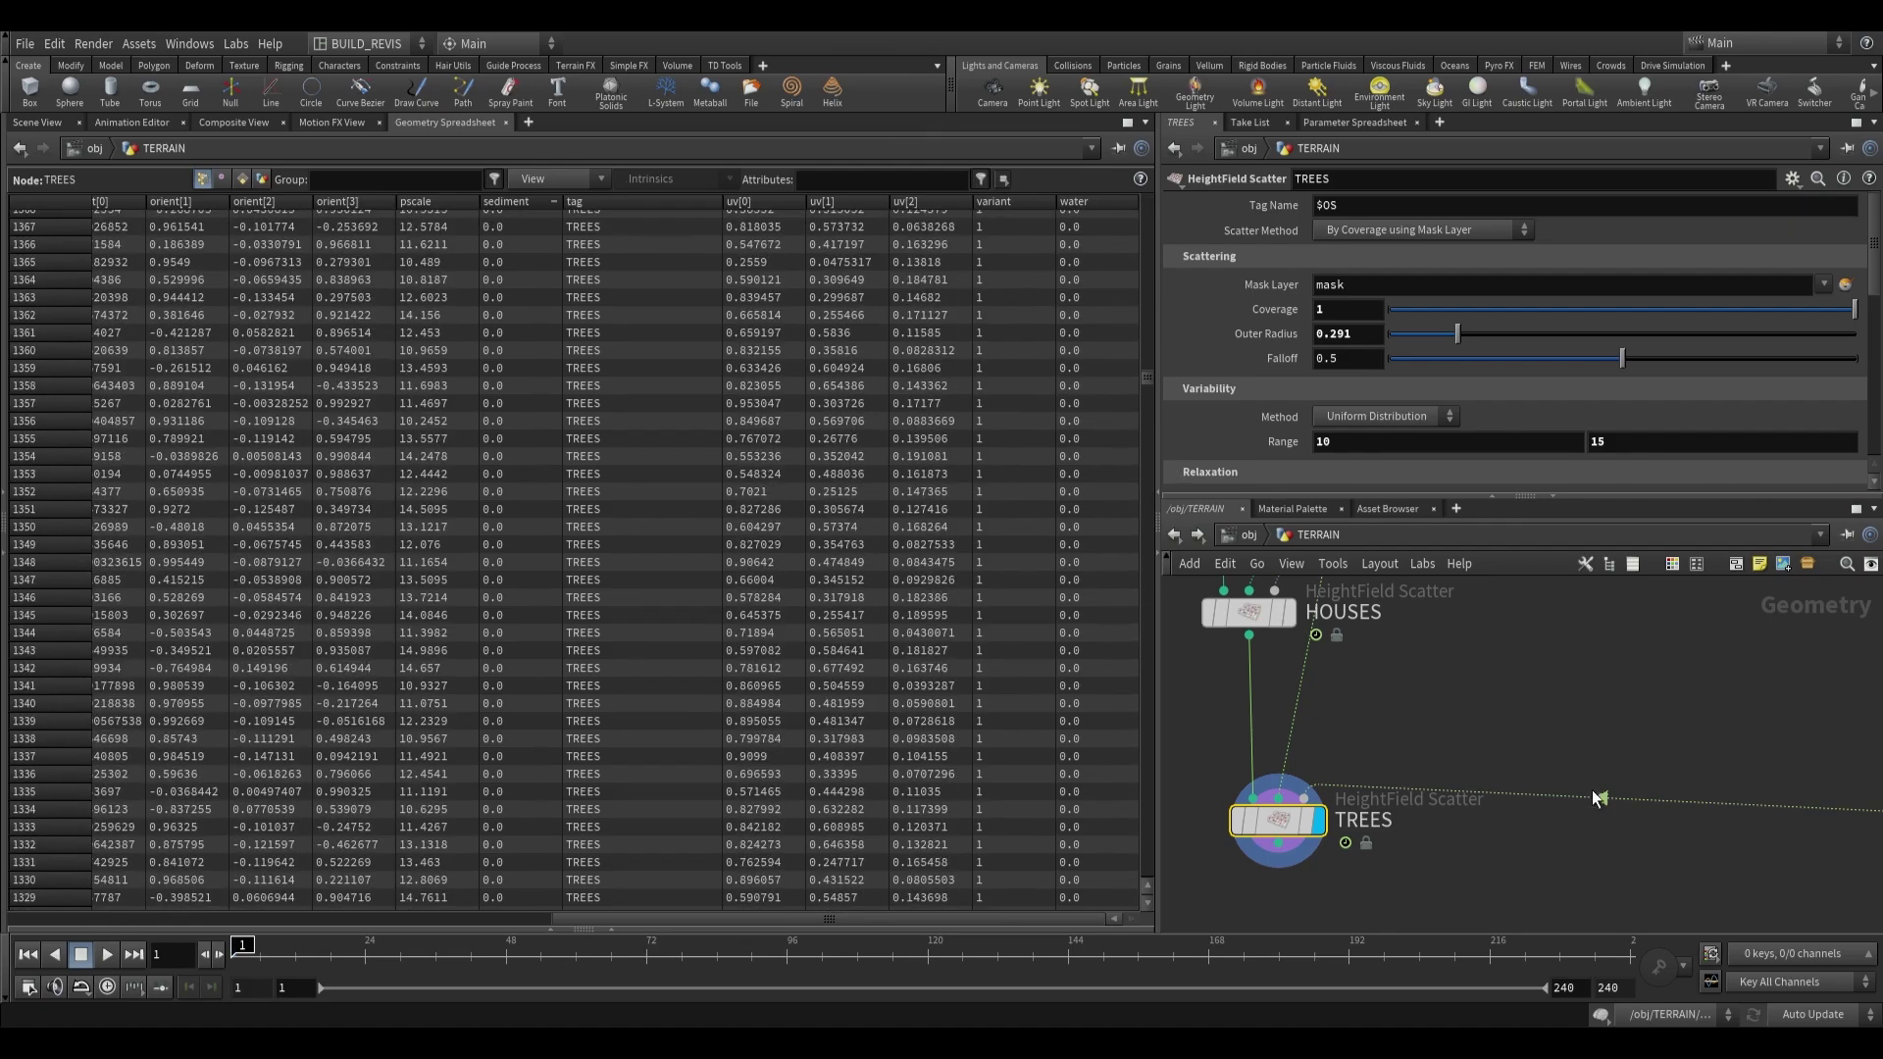
Locate the three weighted tree branches and align the TREE_3 node with TREE_1 and TREE_2.
scroll(1554, 763, "down", 3)
middle_click_drag(1854, 777, 1481, 714)
middle_click_drag(1642, 731, 1528, 779)
scroll(1530, 779, "up", 1)
middle_click_drag(1716, 724, 1575, 771)
scroll(1576, 771, "down", 1)
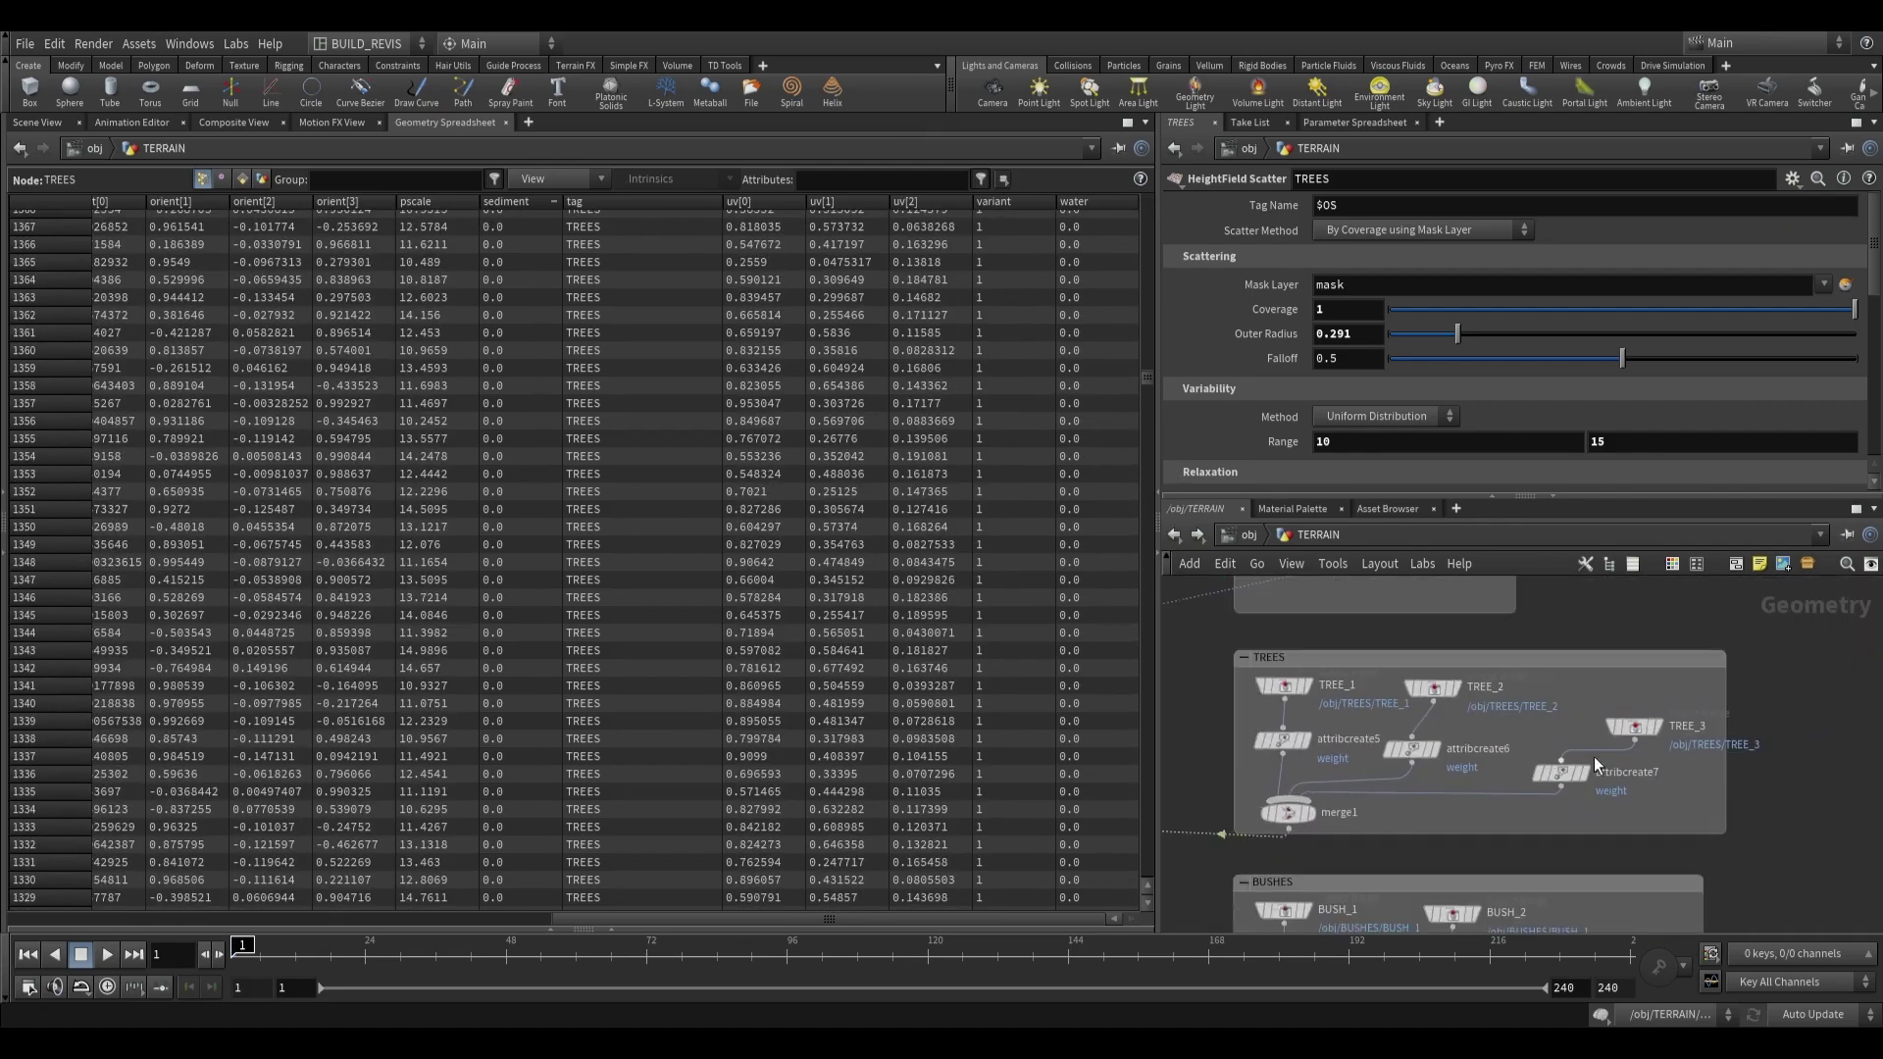
scroll(1628, 736, "up", 2)
left_click_drag(1638, 721, 1612, 672)
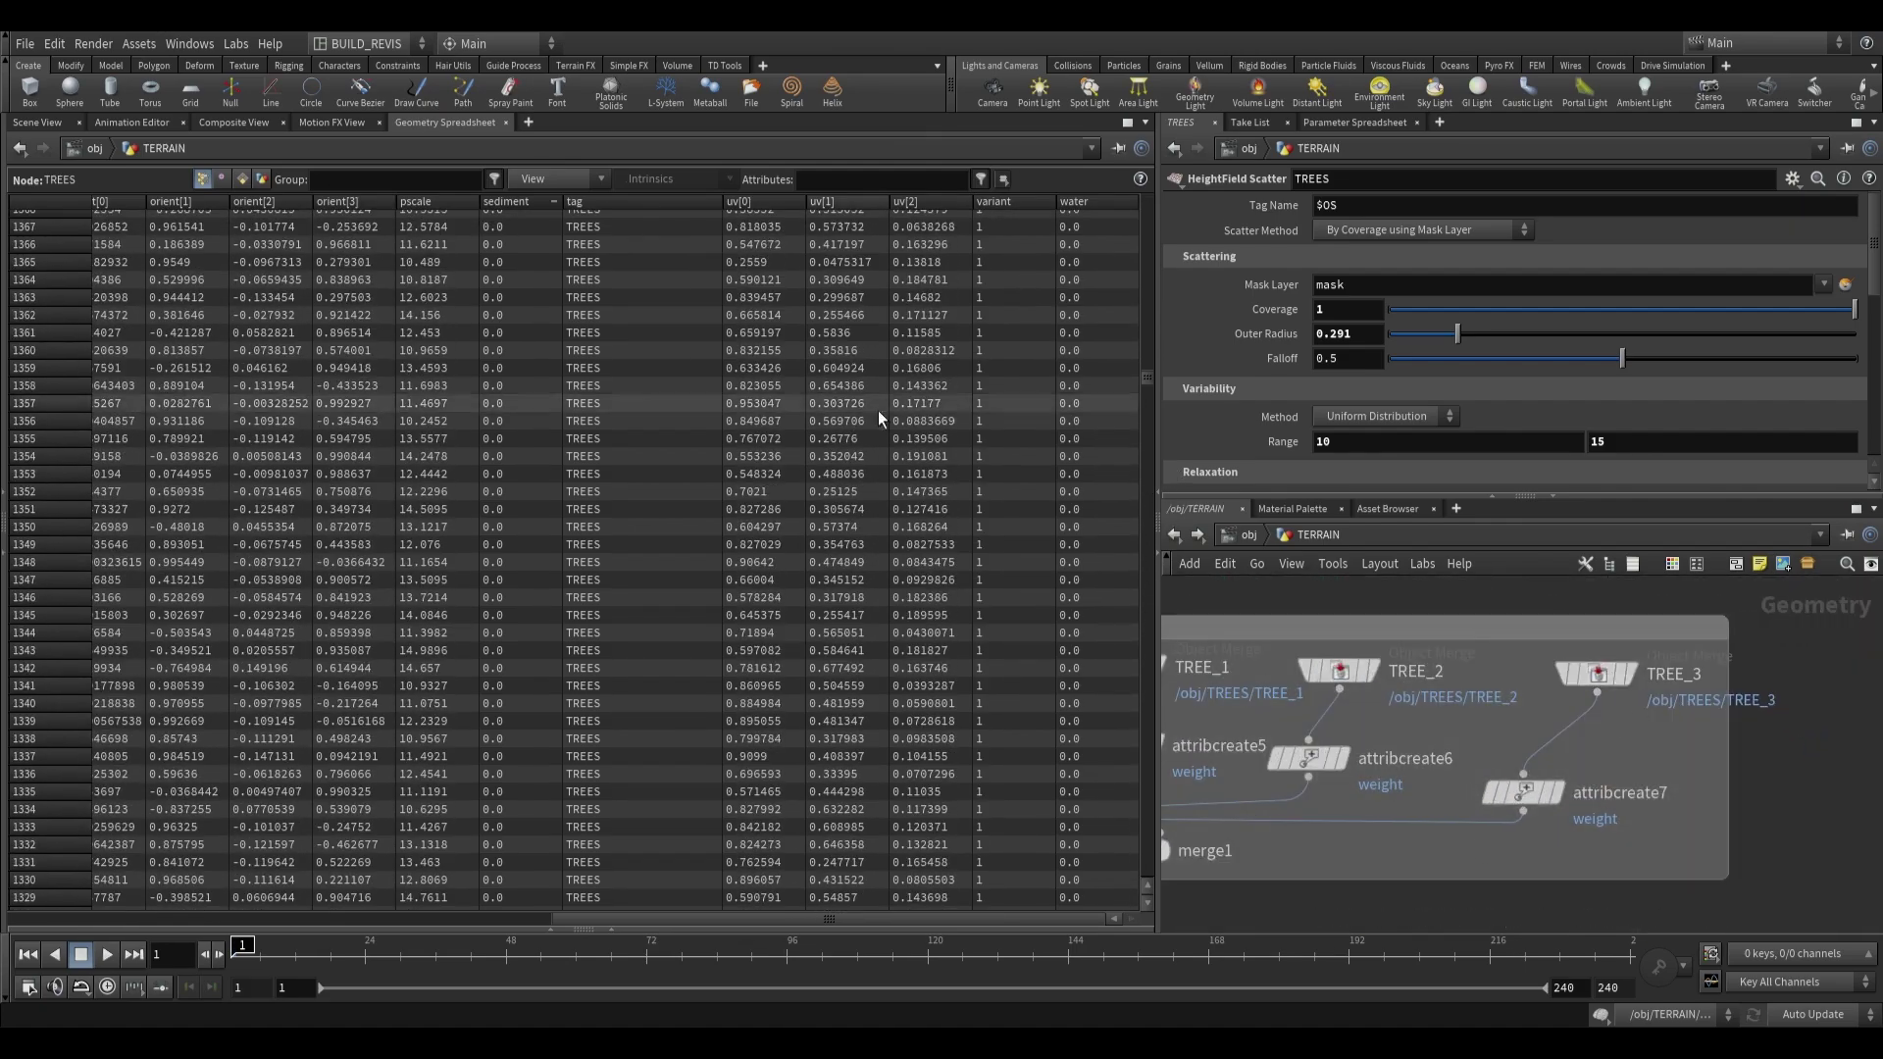
Compare the variant values of the HOUSES and TREES points with the branches feeding the TREES scatter.
scroll(1388, 813, "down", 1)
middle_click_drag(1388, 813, 1587, 793)
middle_click_drag(1470, 816, 1746, 794)
middle_click_drag(1192, 756, 1569, 755)
scroll(1462, 833, "up", 1)
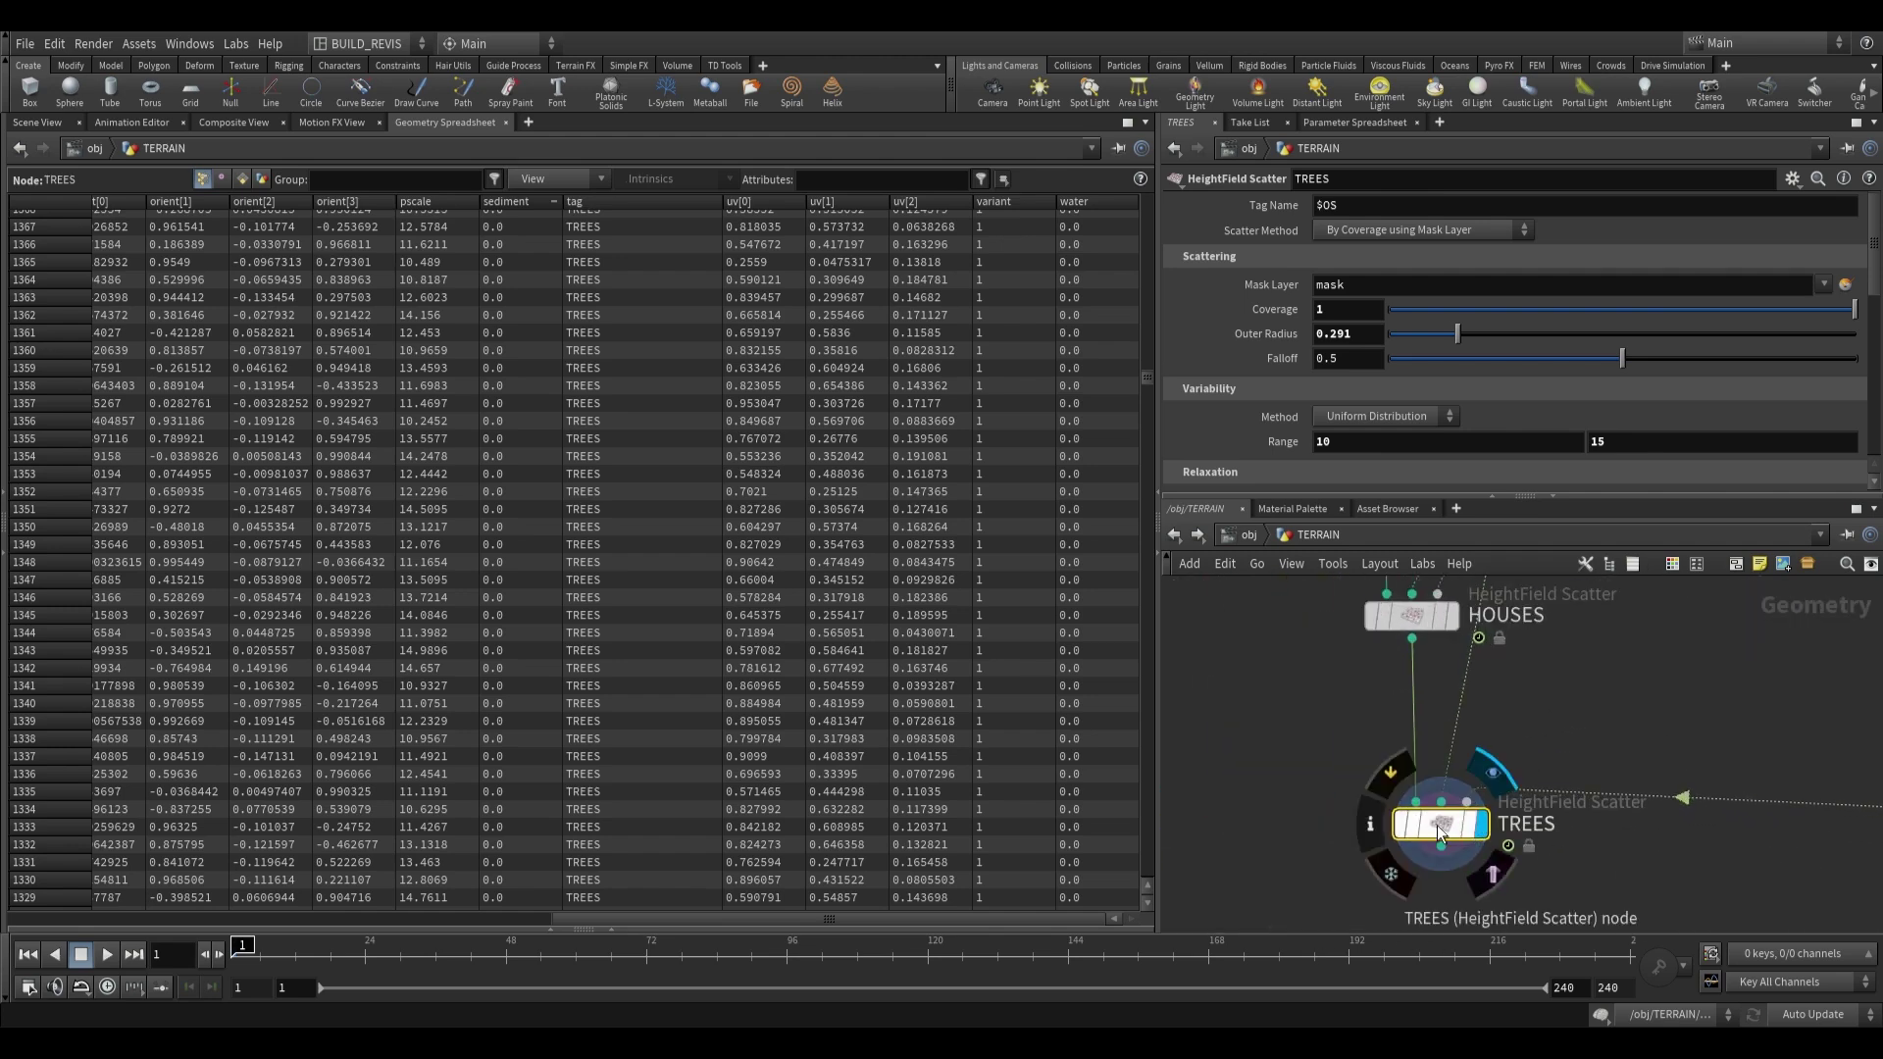
left_click_drag(1143, 365, 1013, 196)
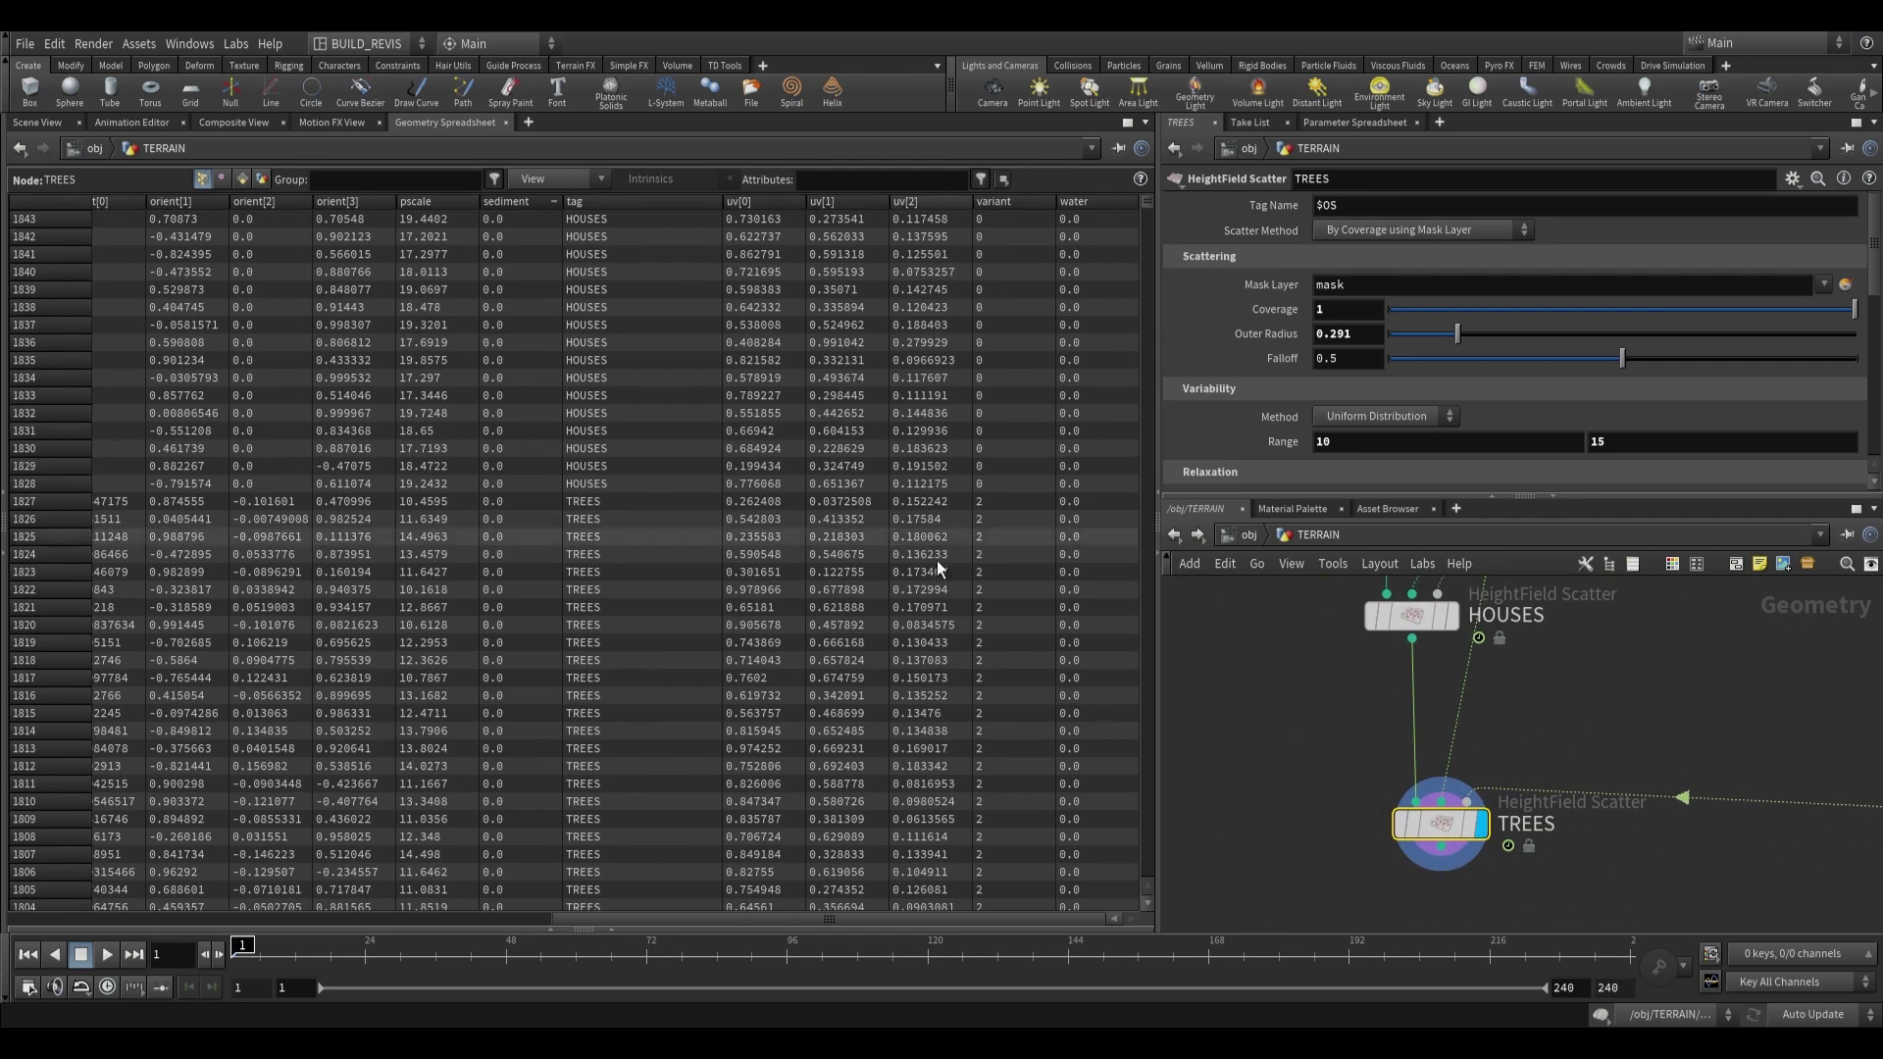
middle_click_drag(1639, 826, 1608, 779)
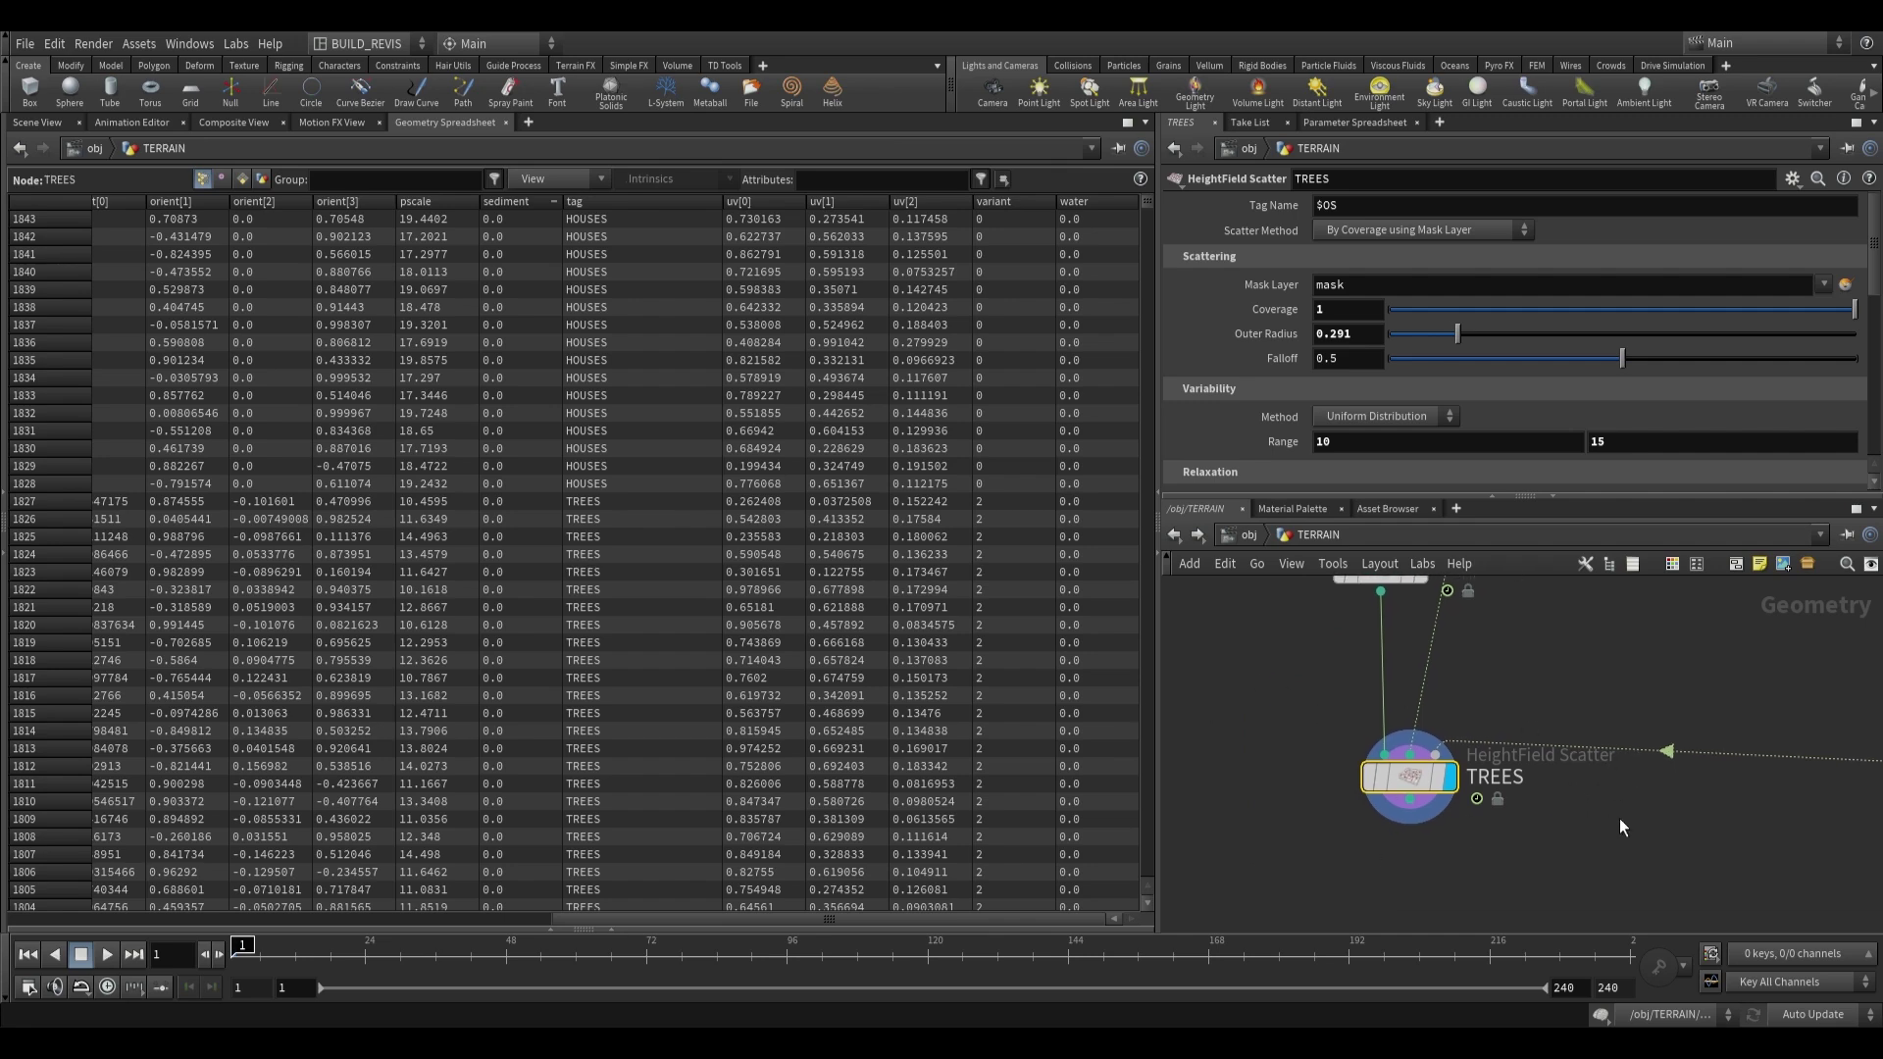
scroll(1609, 816, "down", 3)
middle_click_drag(1812, 803, 1481, 796)
middle_click_drag(1368, 786, 1461, 730)
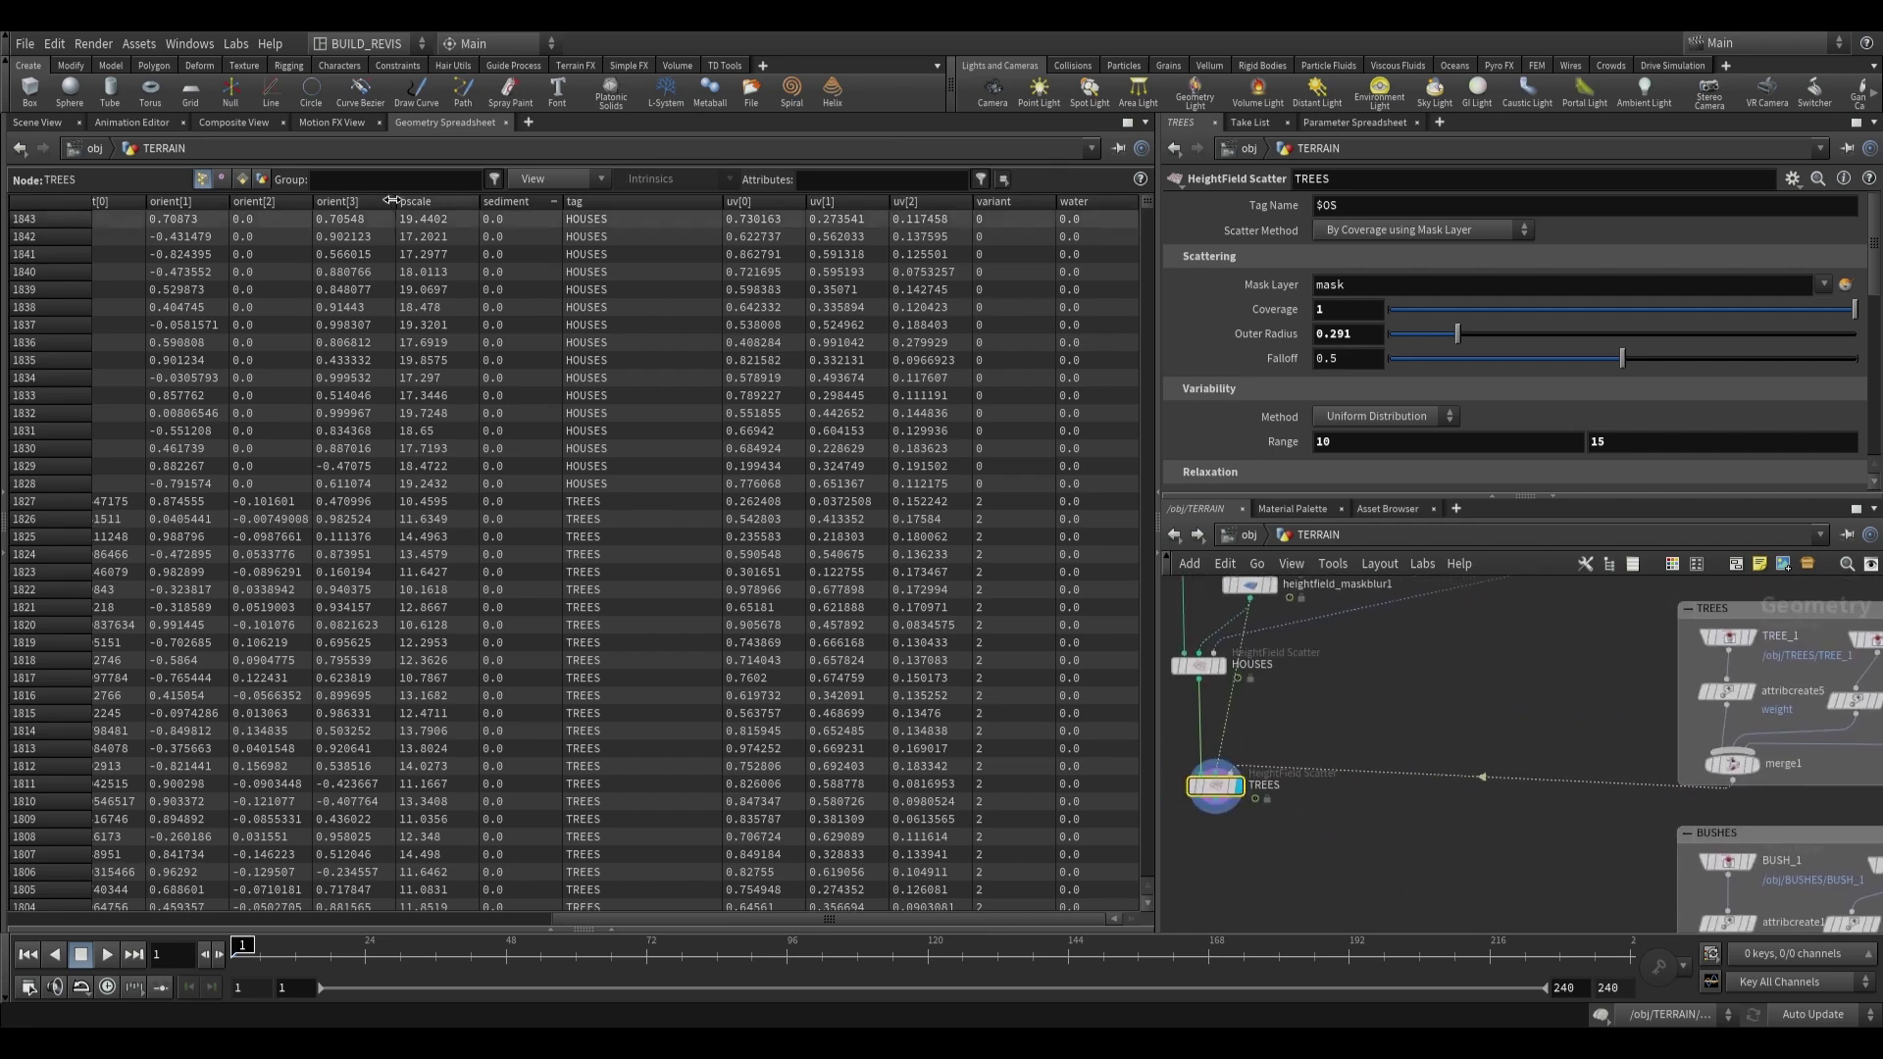
Return to the 3D scene view and inspect the weighted trees around the houses.
left_click(37, 121)
left_click_drag(657, 501, 659, 437)
middle_click_drag(1281, 846, 1344, 799)
scroll(1344, 799, "up", 1)
scroll(1345, 794, "down", 1)
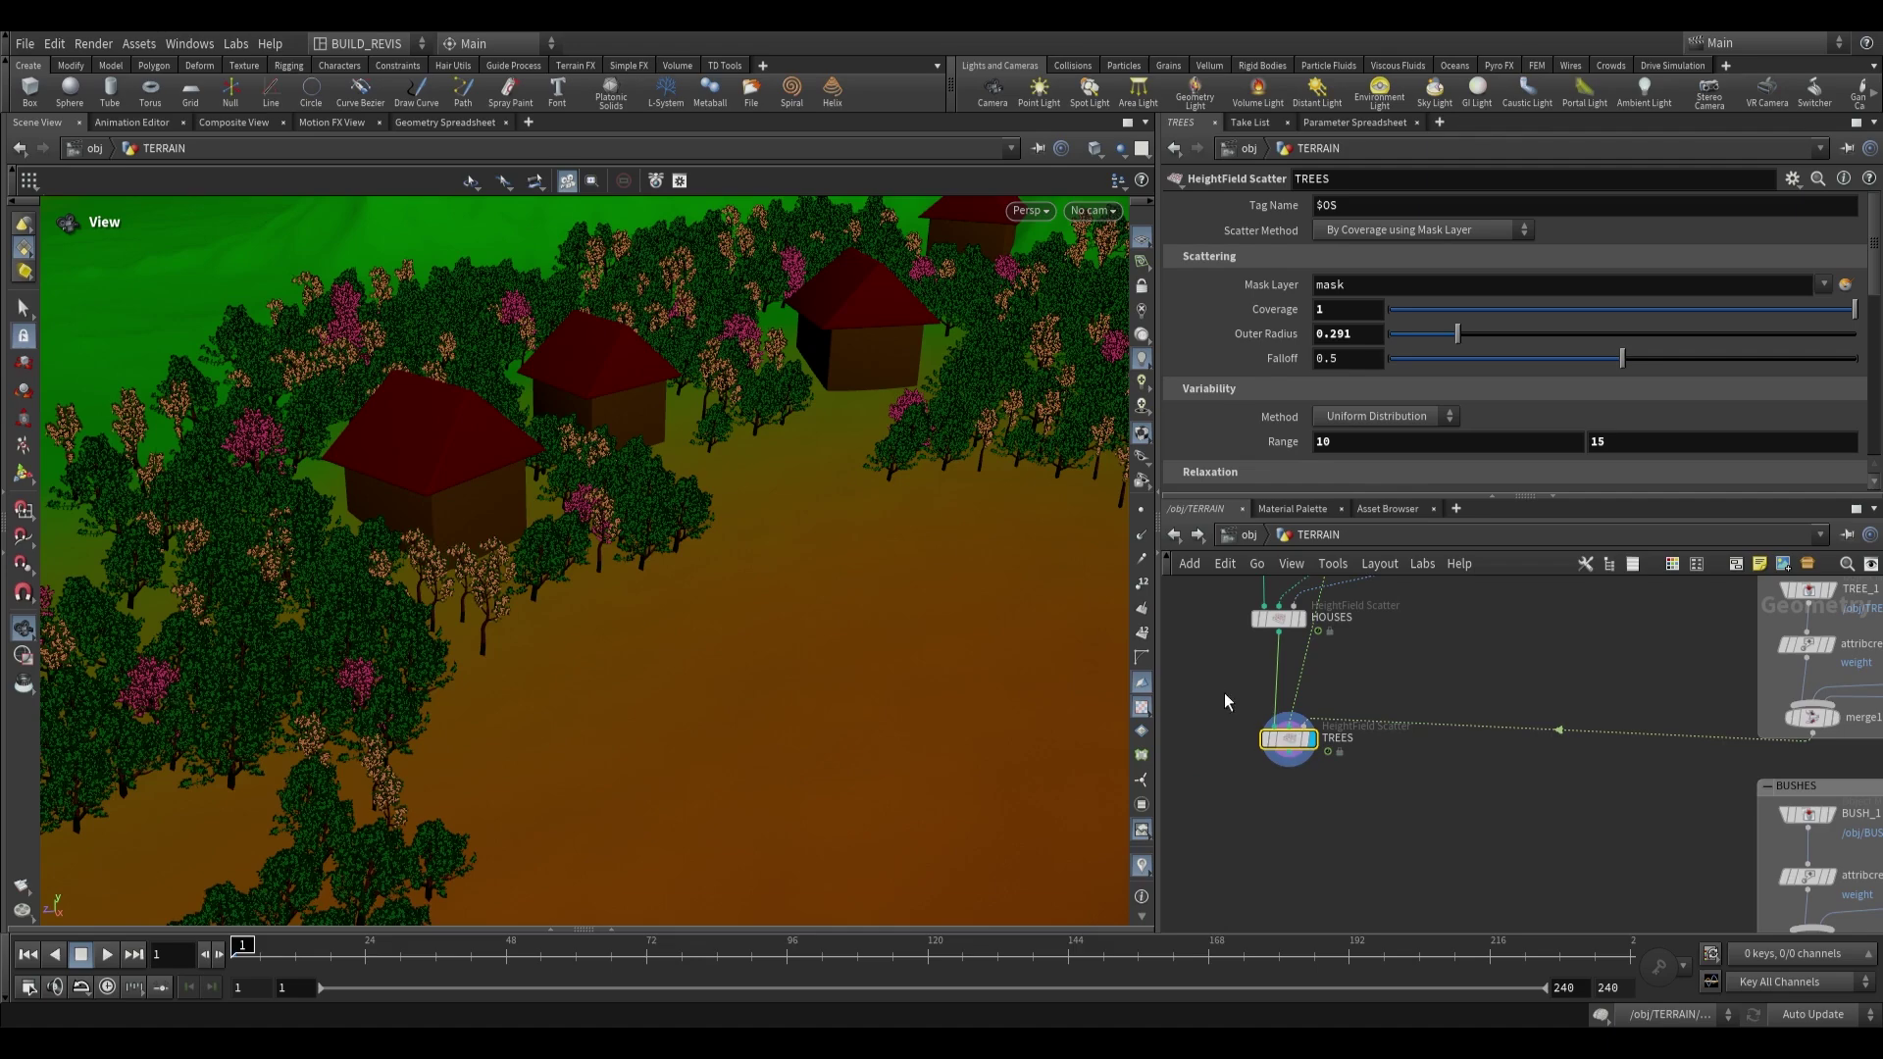
mouse_move(640, 593)
left_mouse_down()
mouse_move(647, 564)
mouse_move(606, 587)
left_mouse_up()
Add a HeightField Scatter node below TREES, connect it to the TREES output and display its result around the houses.
middle_click_drag(1420, 810, 1394, 774)
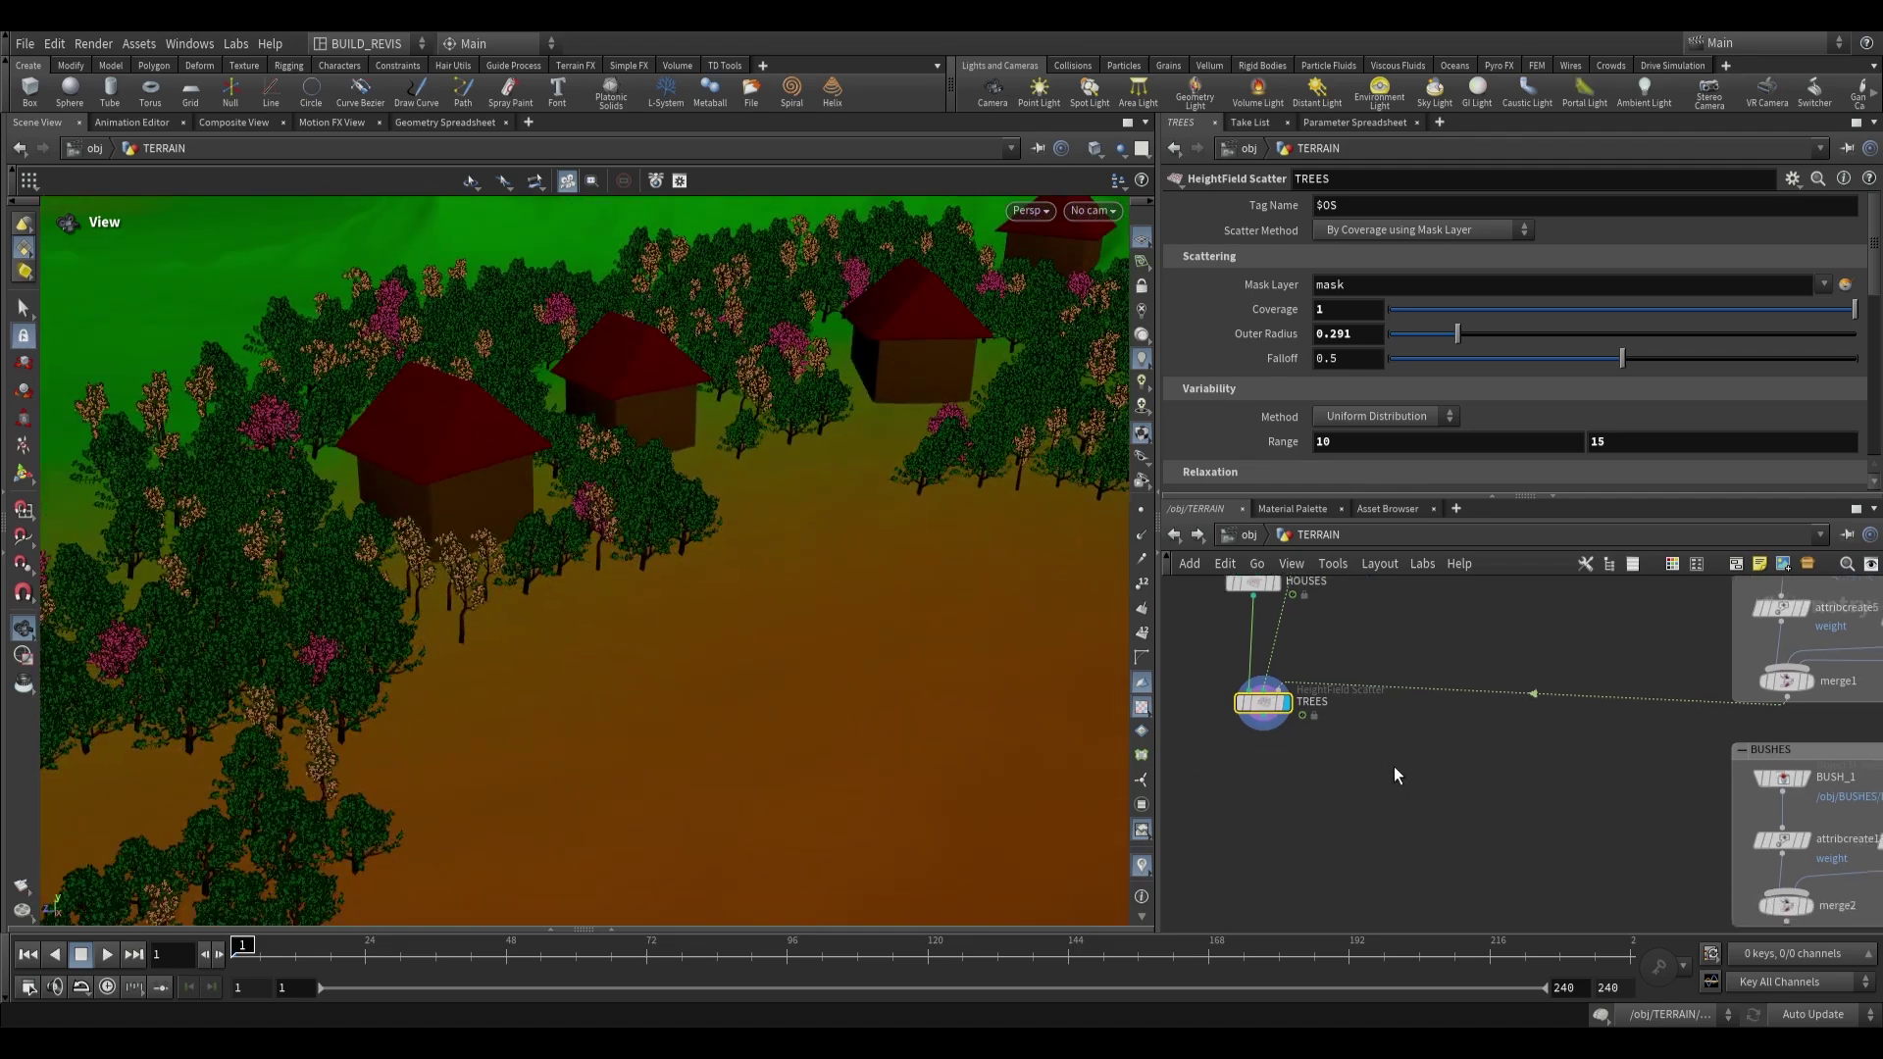
key("Tab")
type("hf")
key("Return")
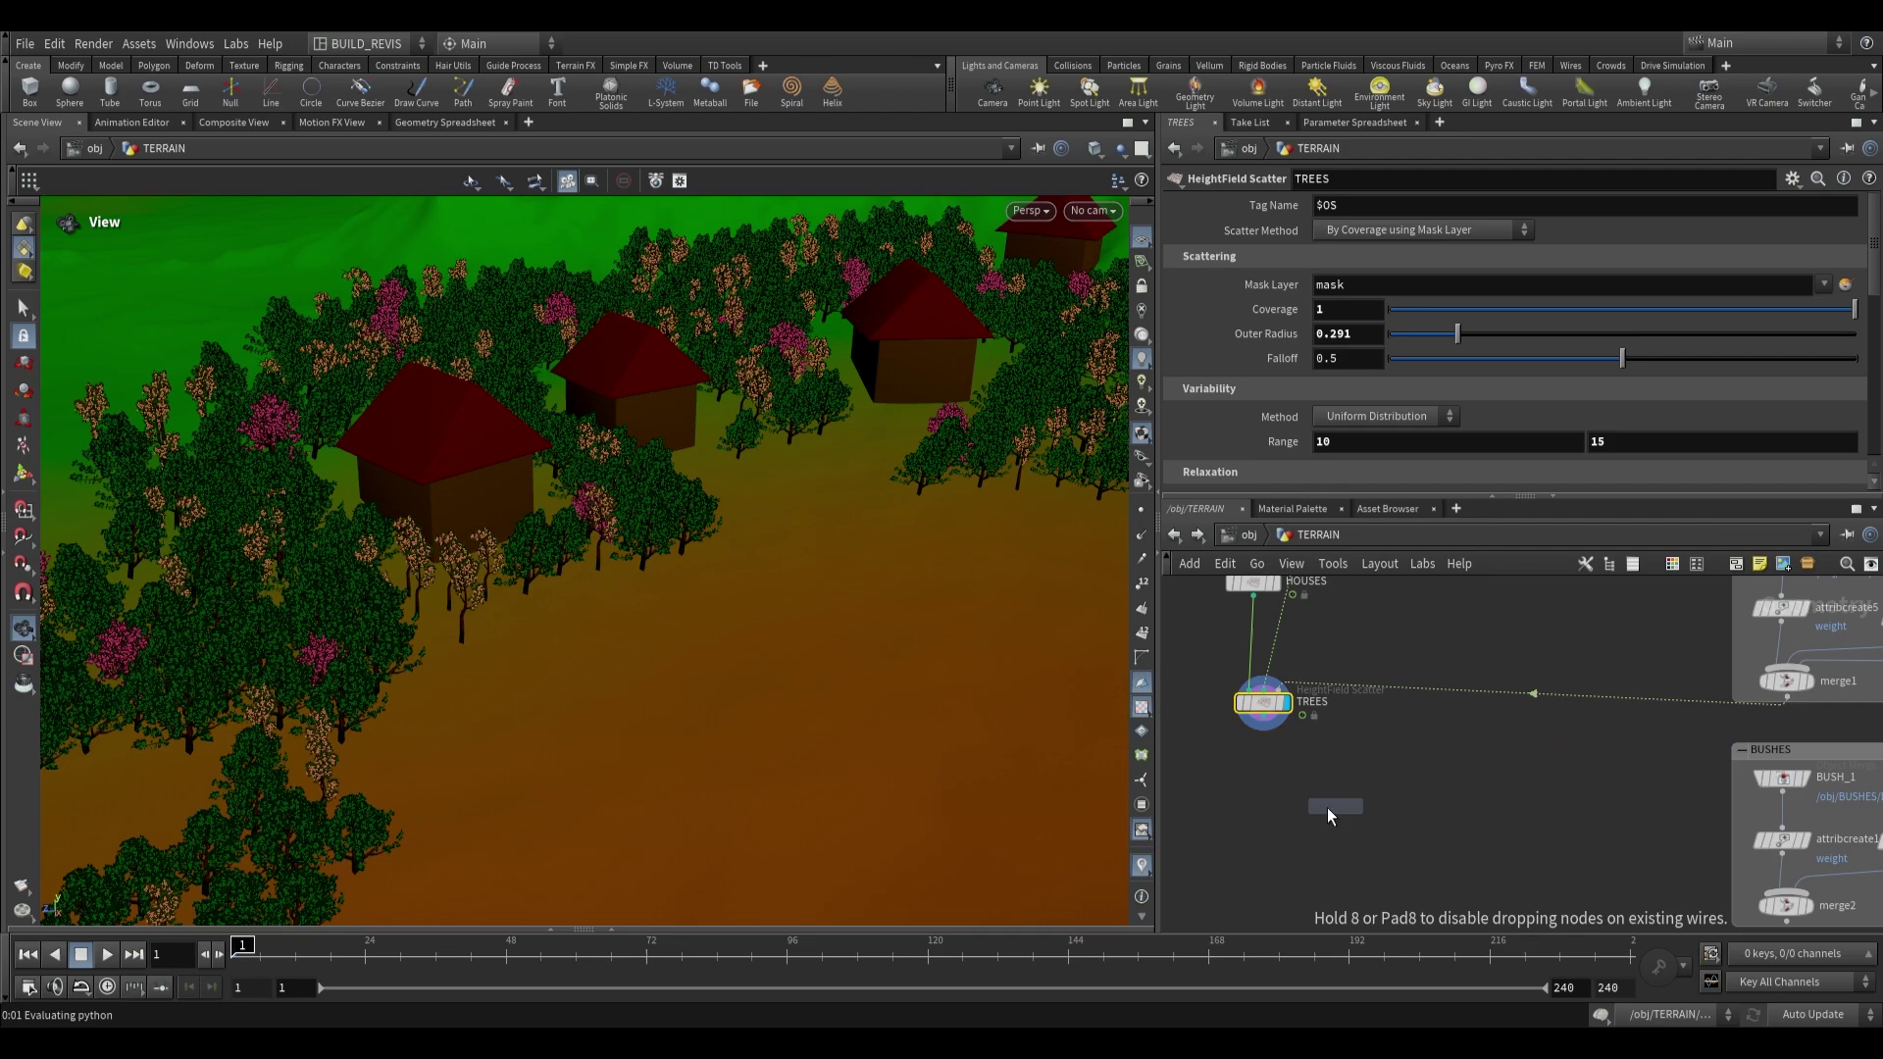
left_click(1284, 813)
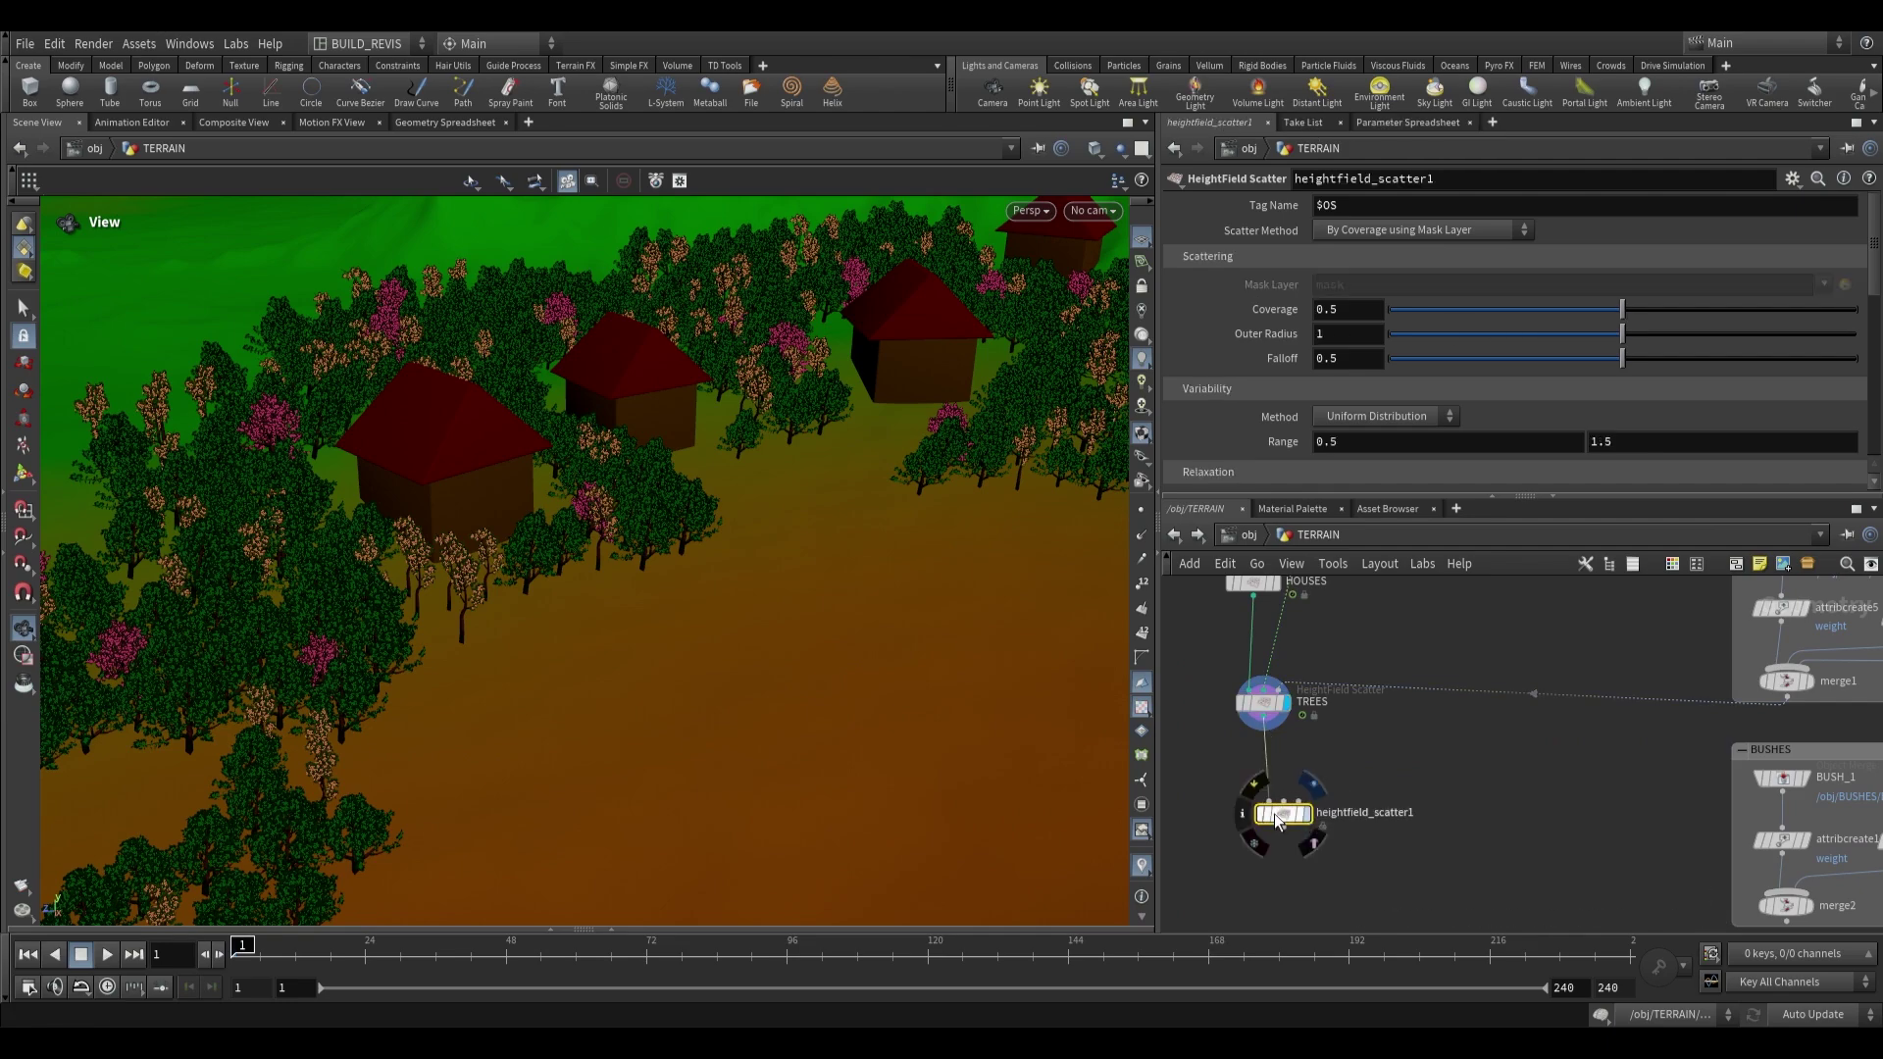
left_click_drag(1278, 827, 1278, 849)
scroll(782, 610, "up", 3)
left_click_drag(782, 609, 269, 462, "alt")
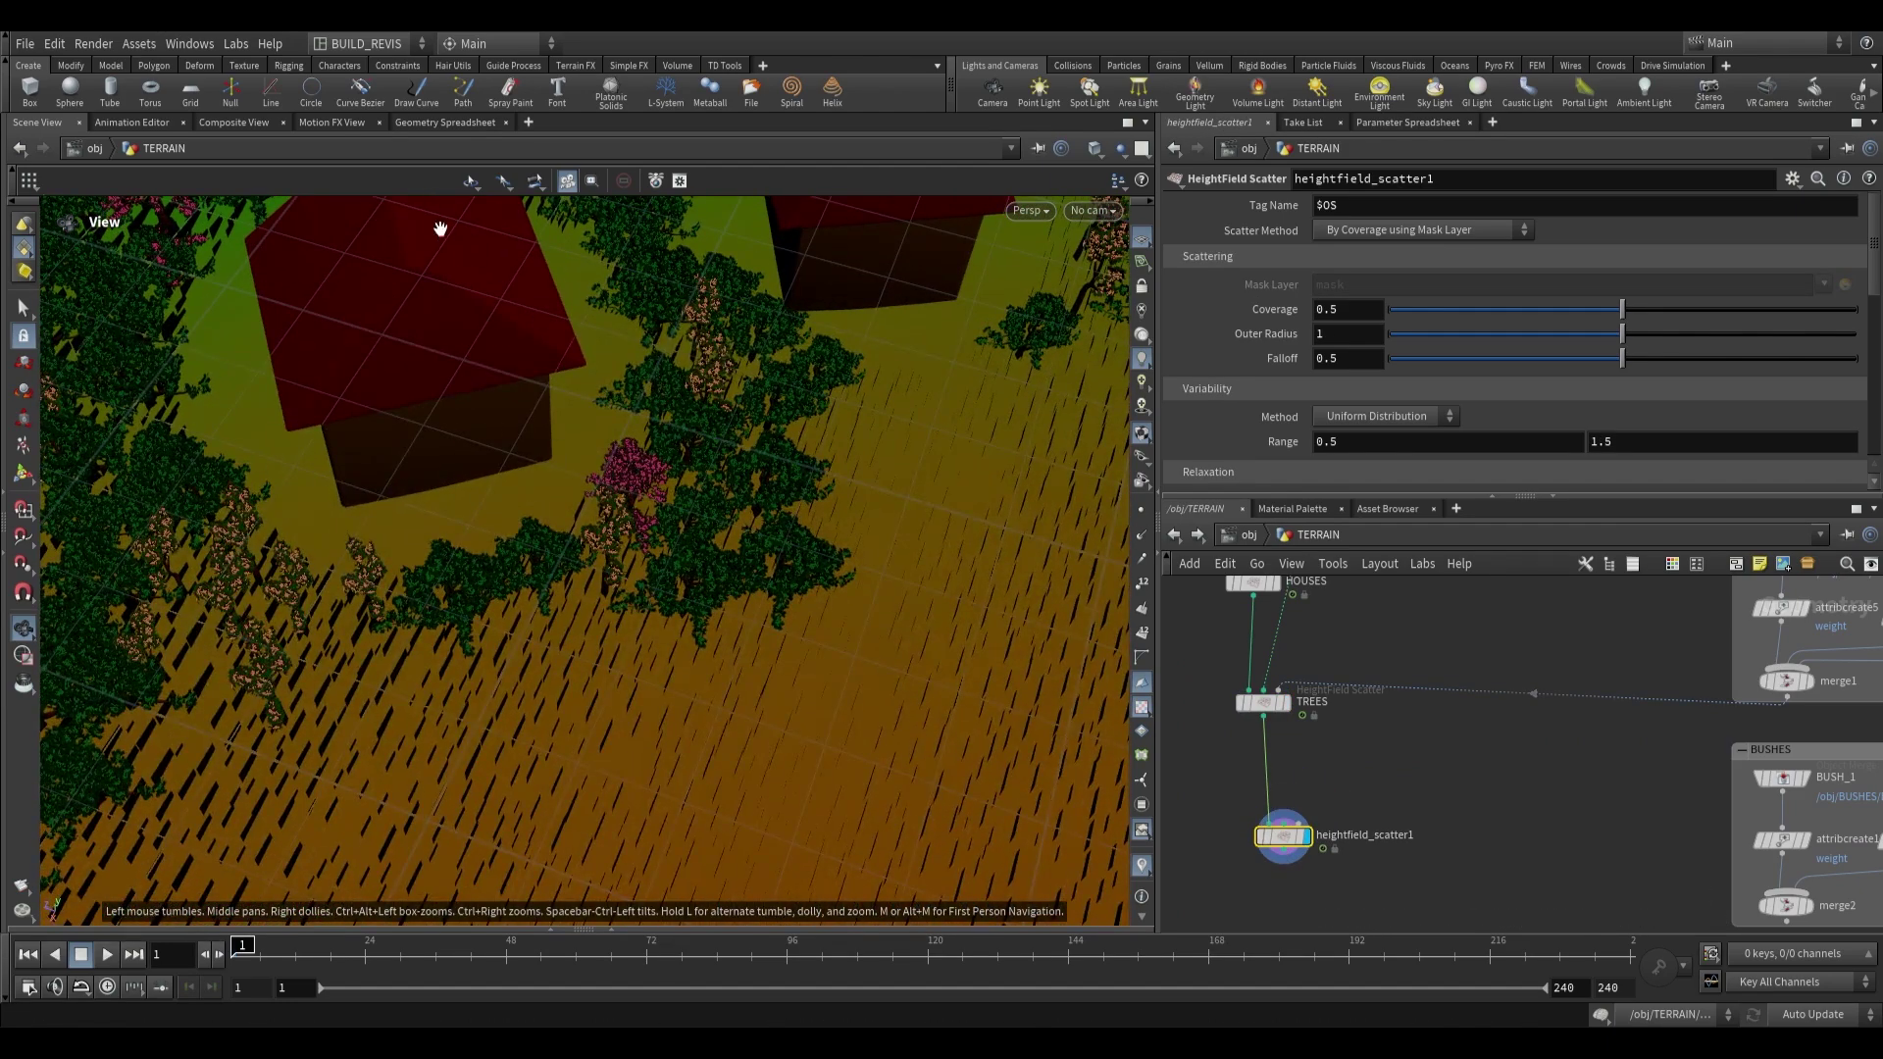
left_click_drag(306, 402, 1318, 257)
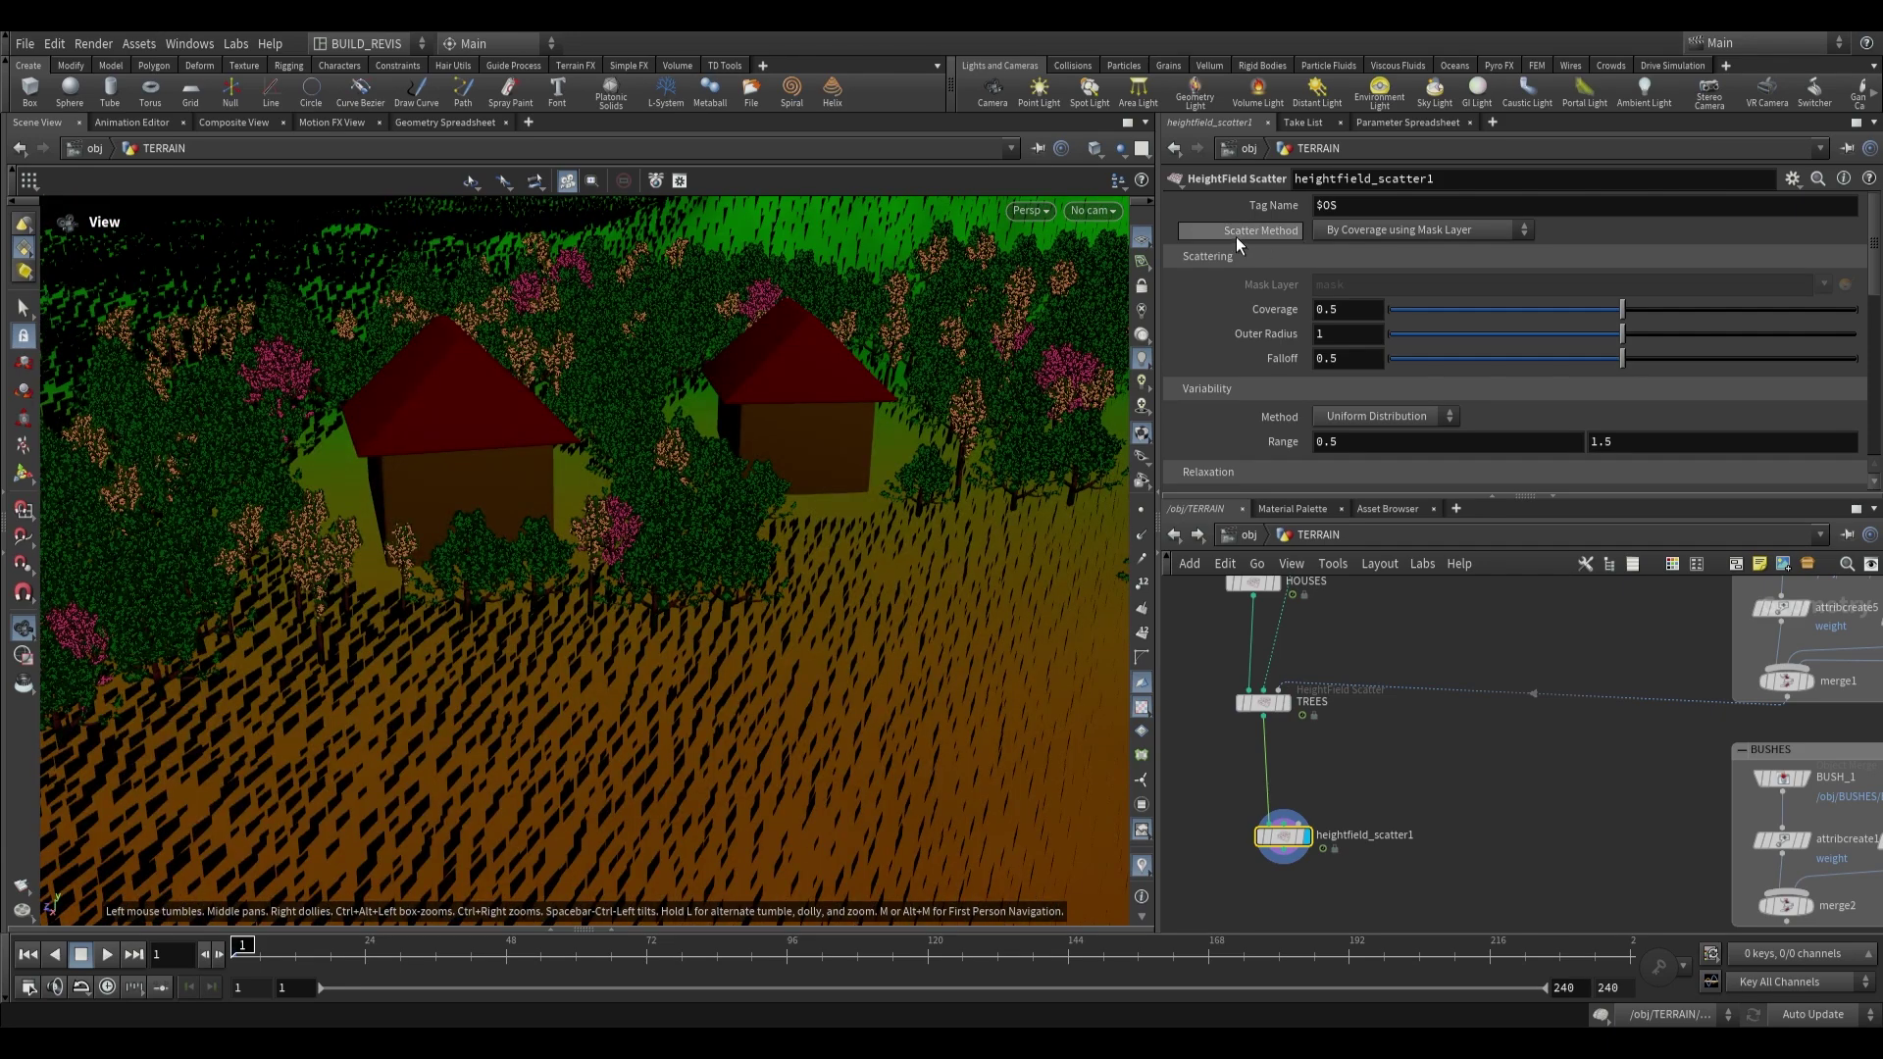
Set the new scatter's method to Per Point Count using Source Points with TREES as the source point tag.
left_click(1430, 235)
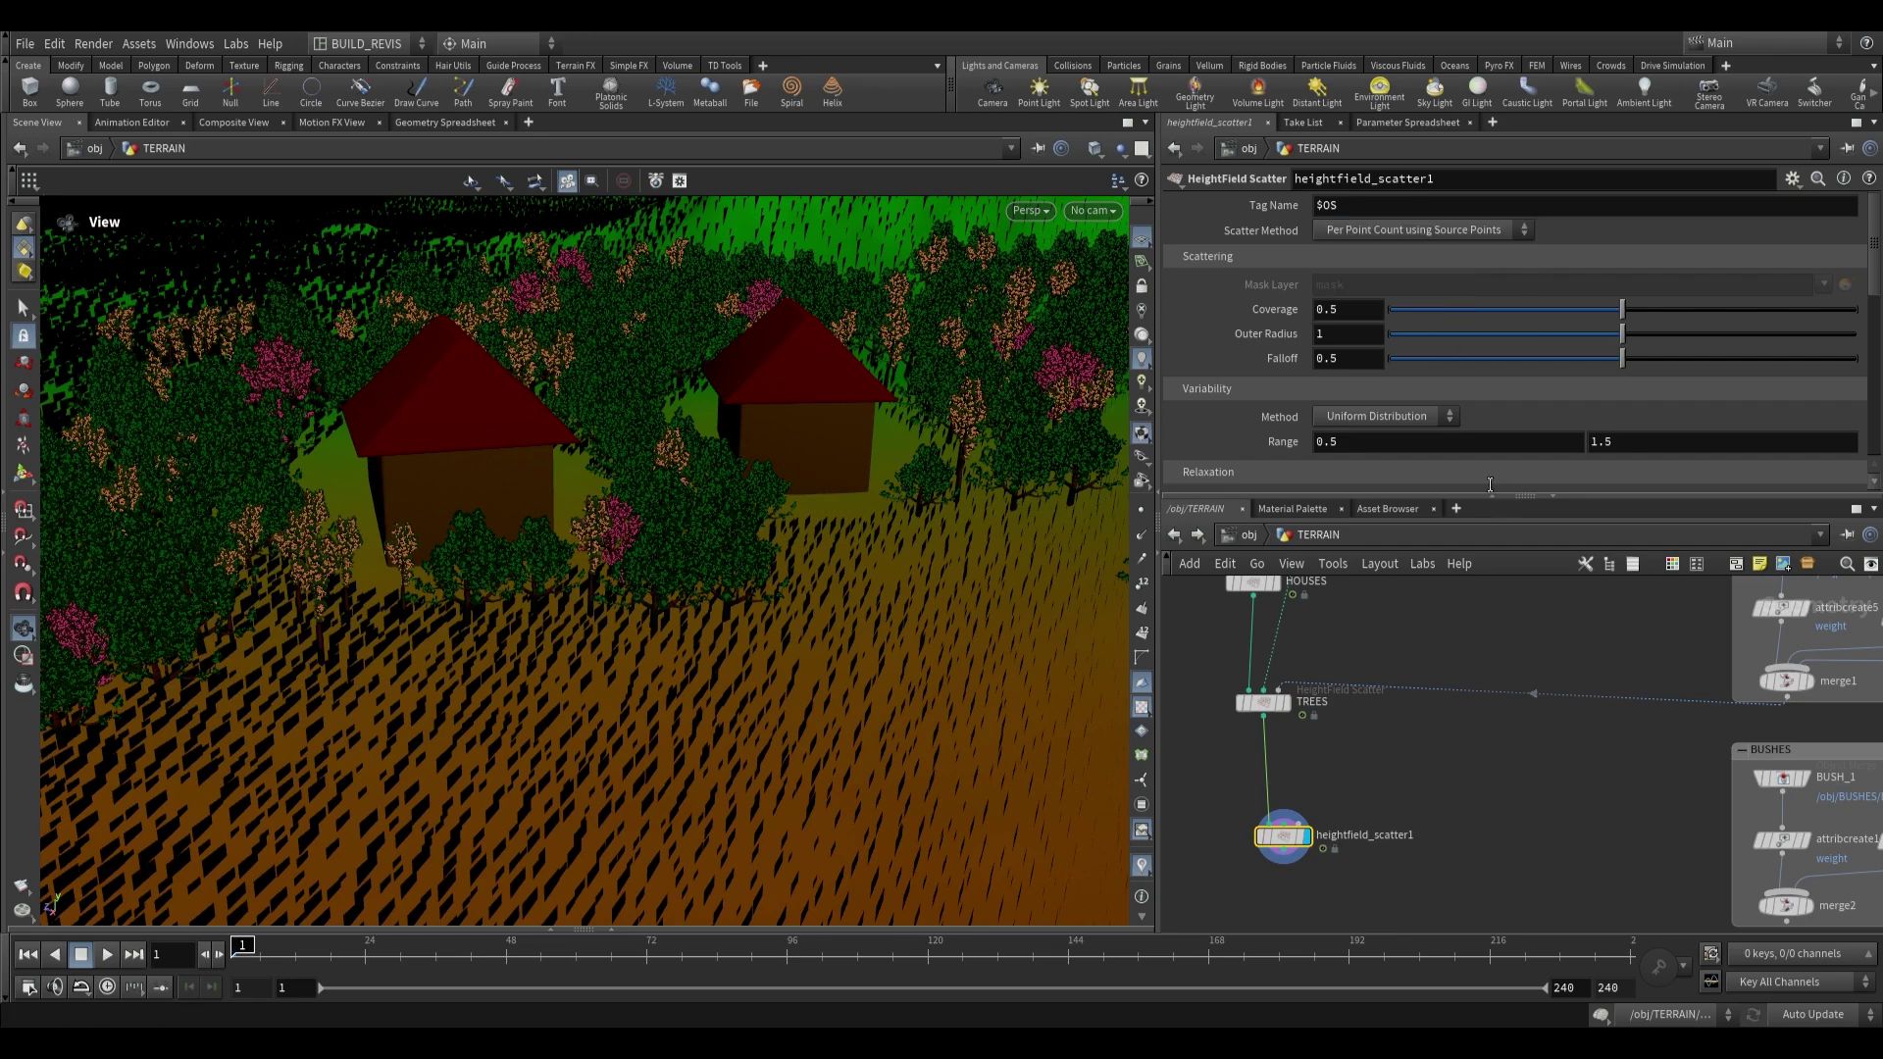
left_click_drag(765, 442, 822, 494)
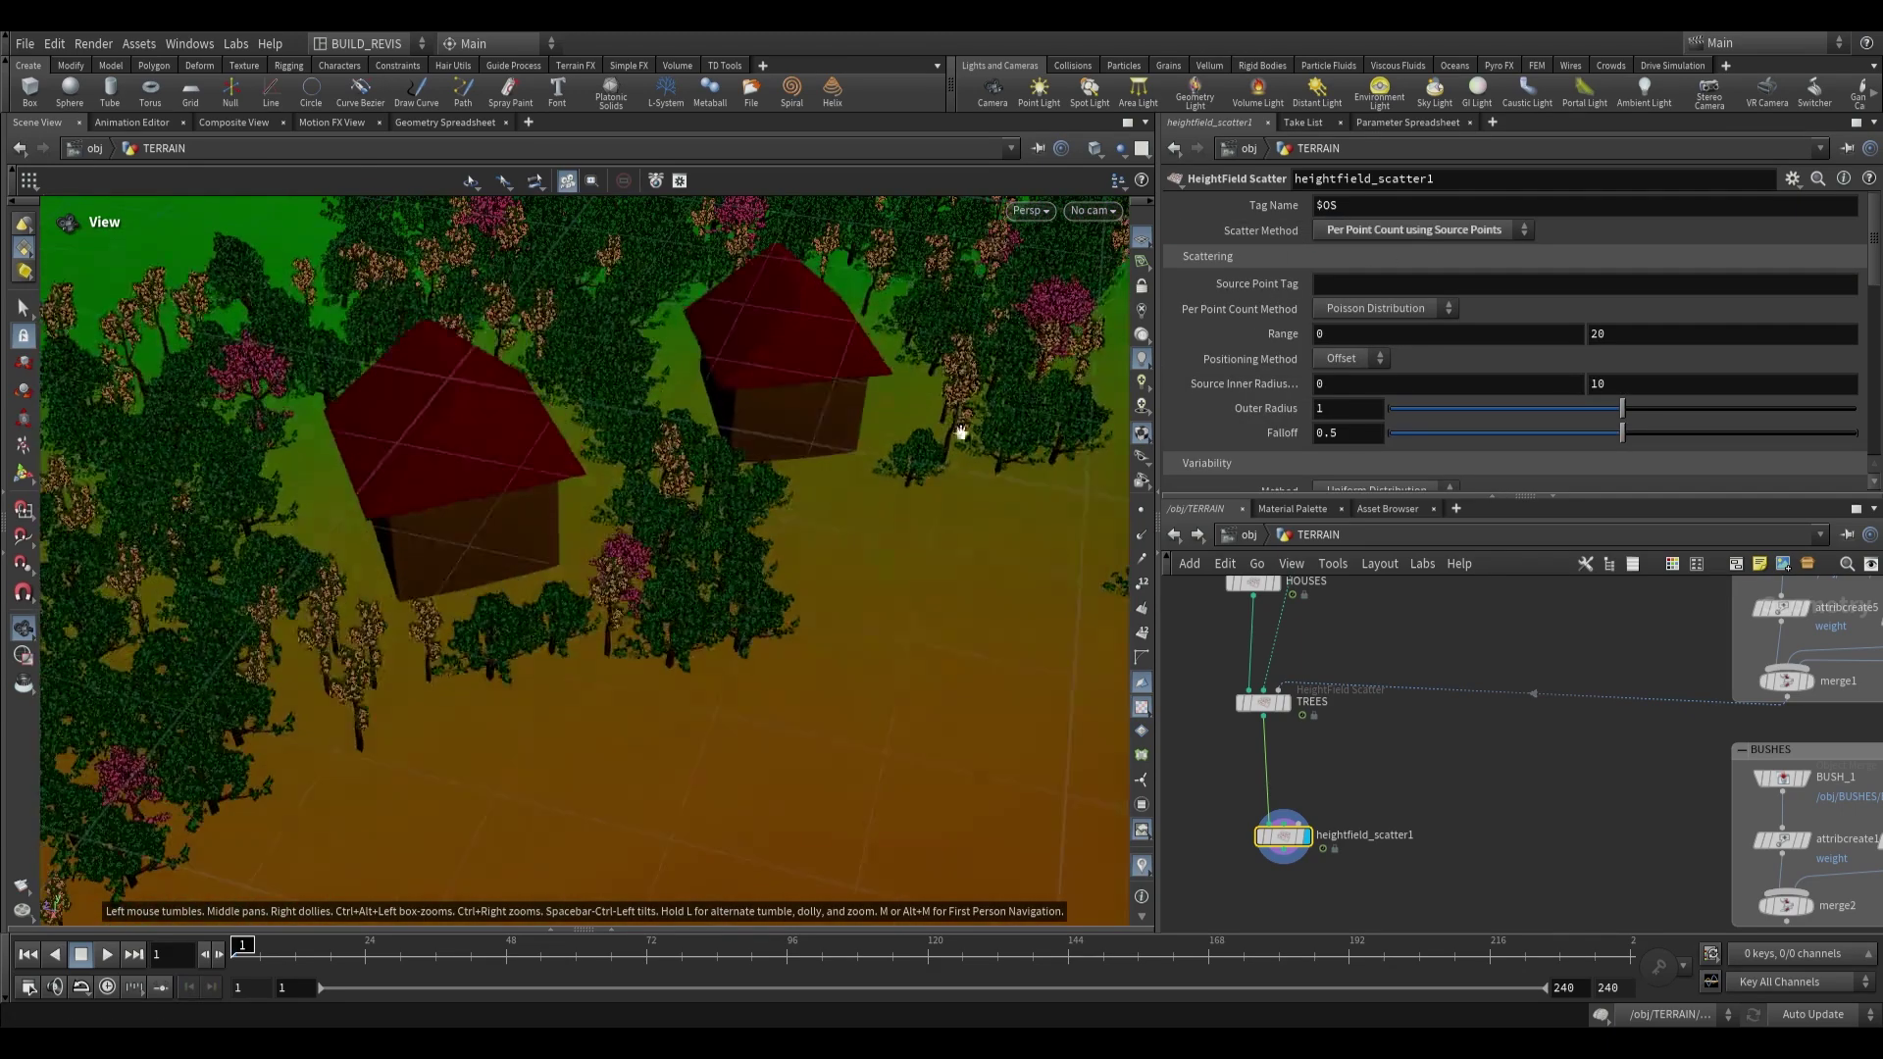
left_click_drag(1294, 851, 1281, 832)
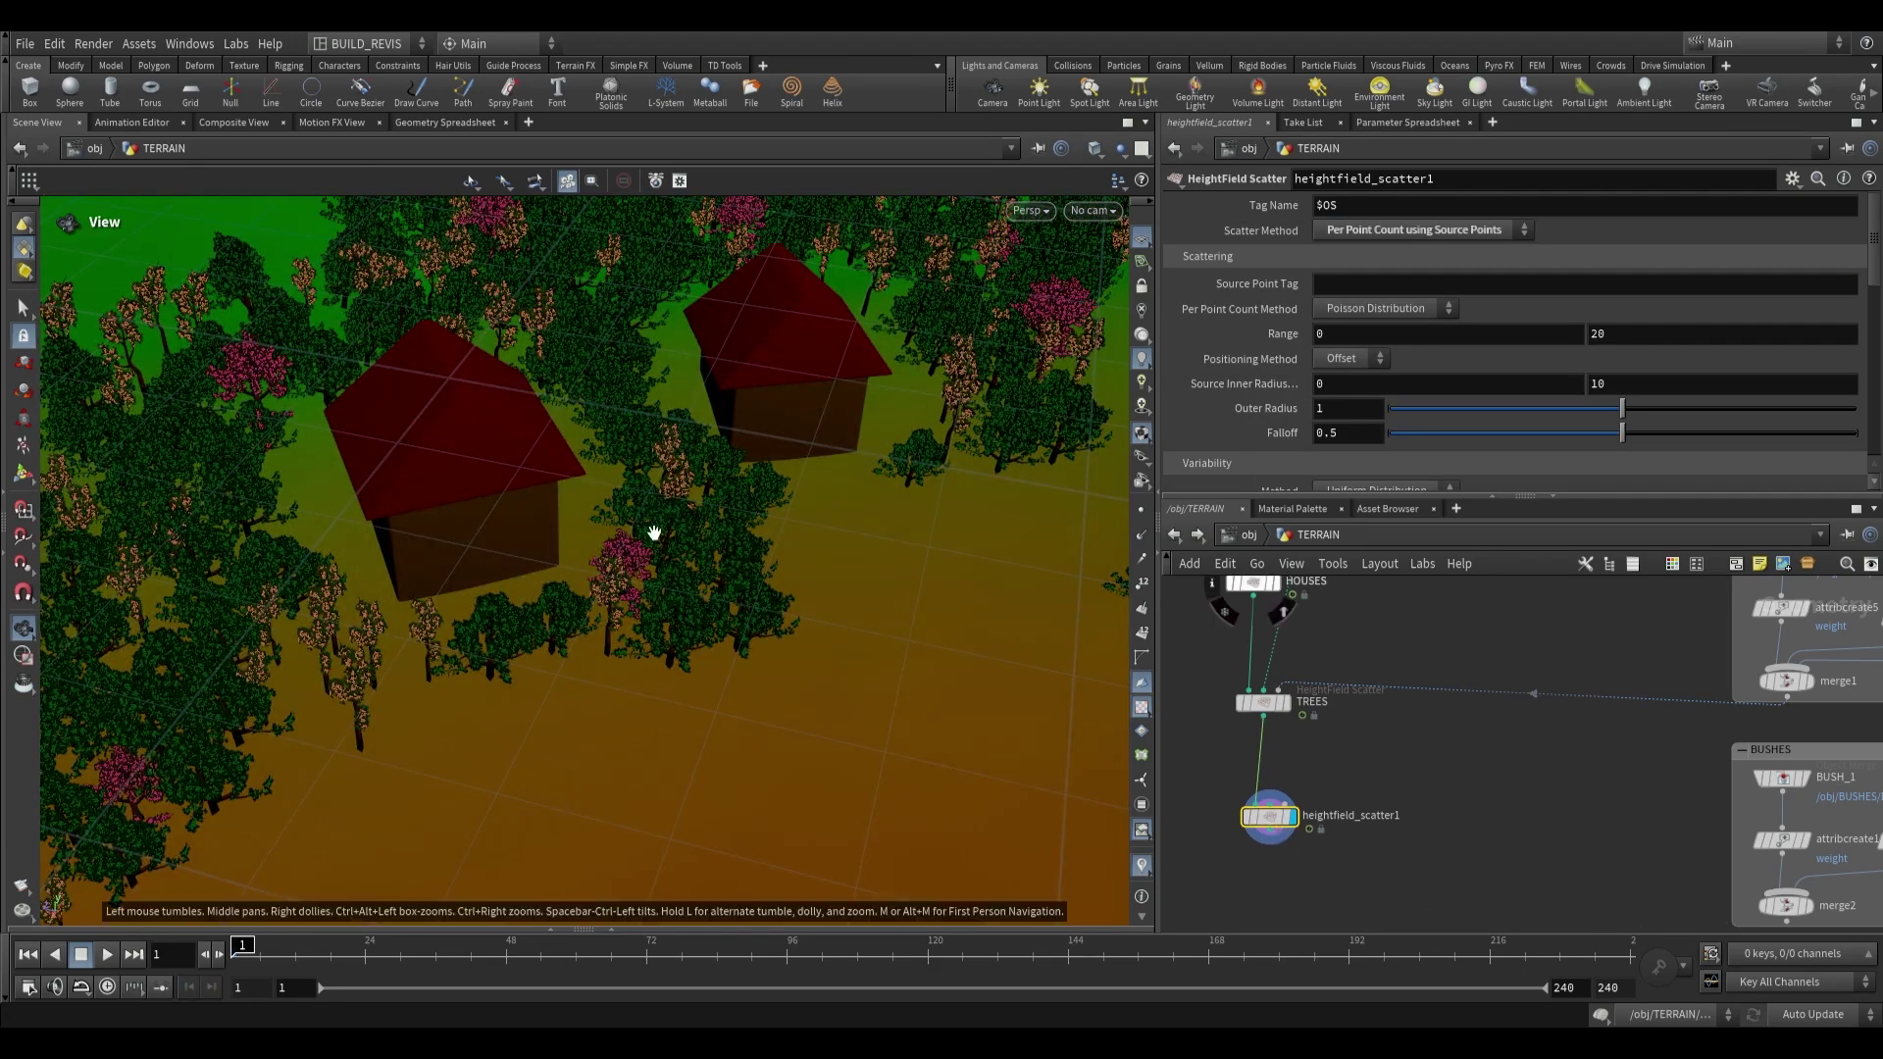
left_click_drag(664, 534, 1037, 300)
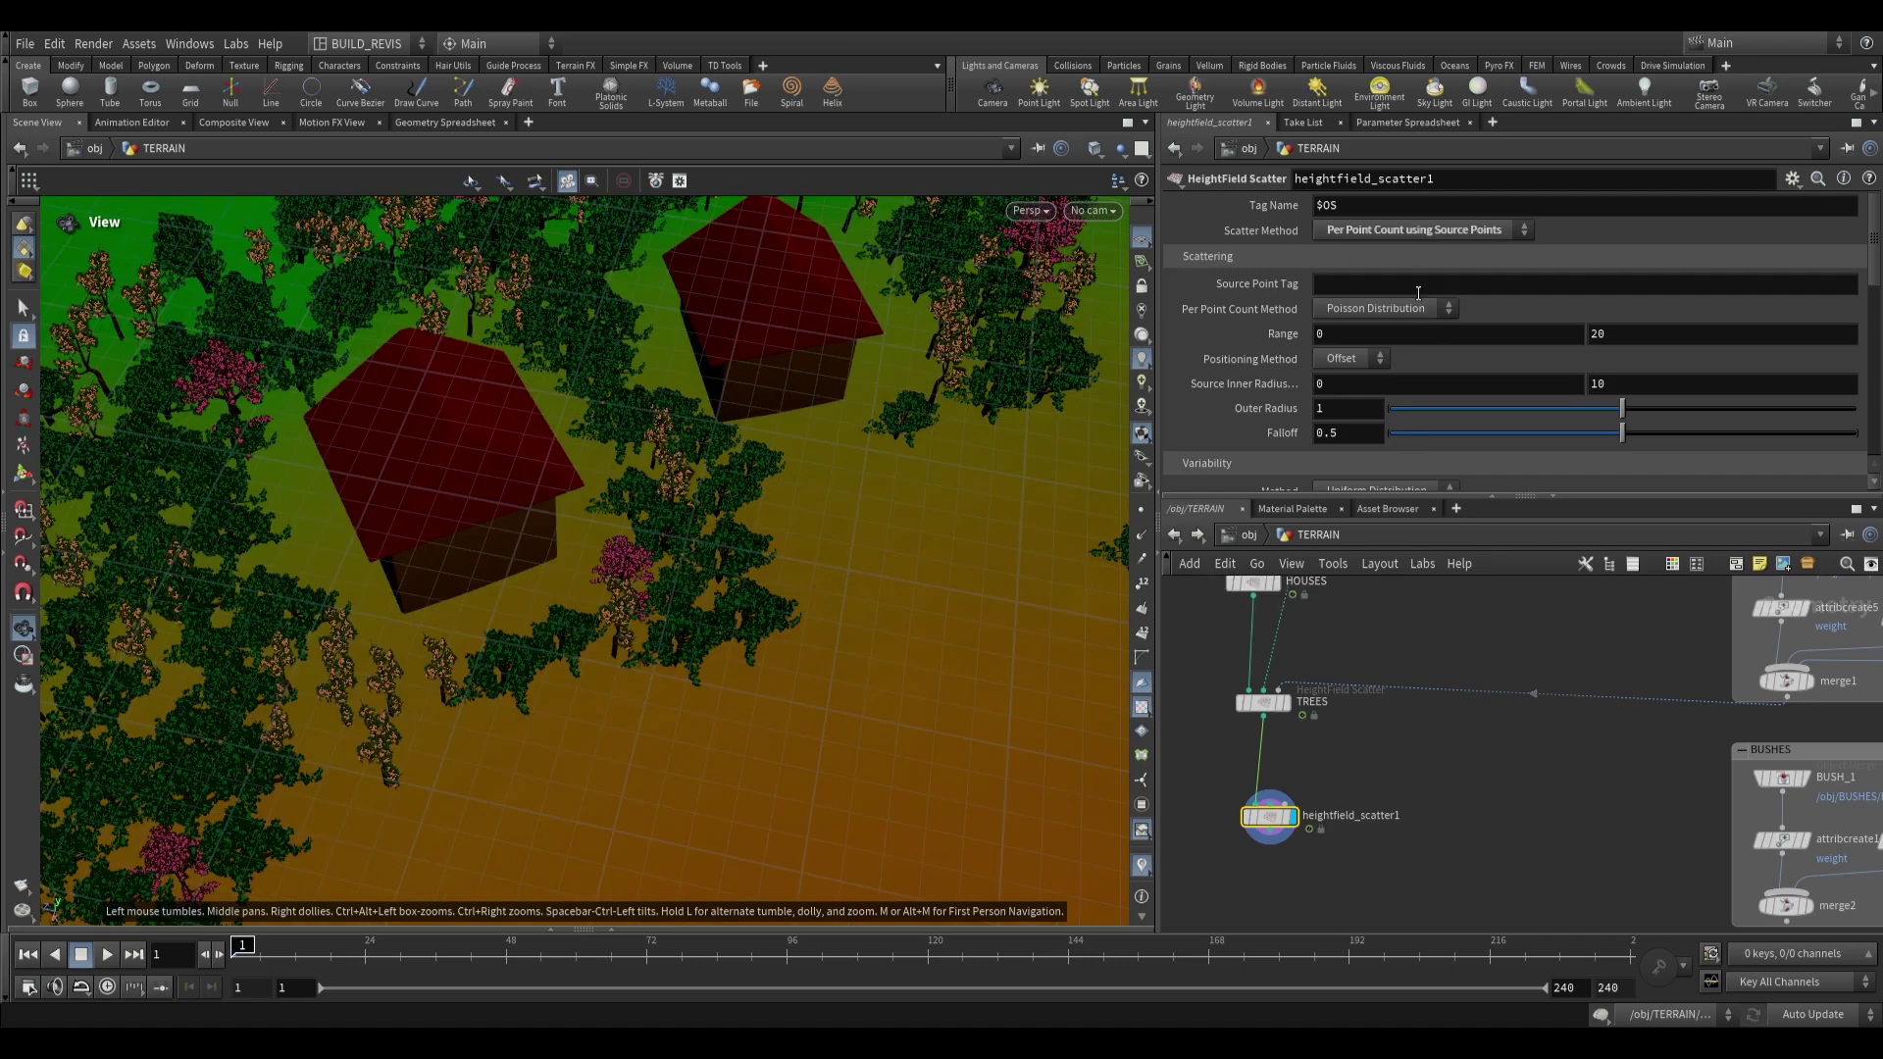
left_click(1317, 283)
type("TREES")
key("Return")
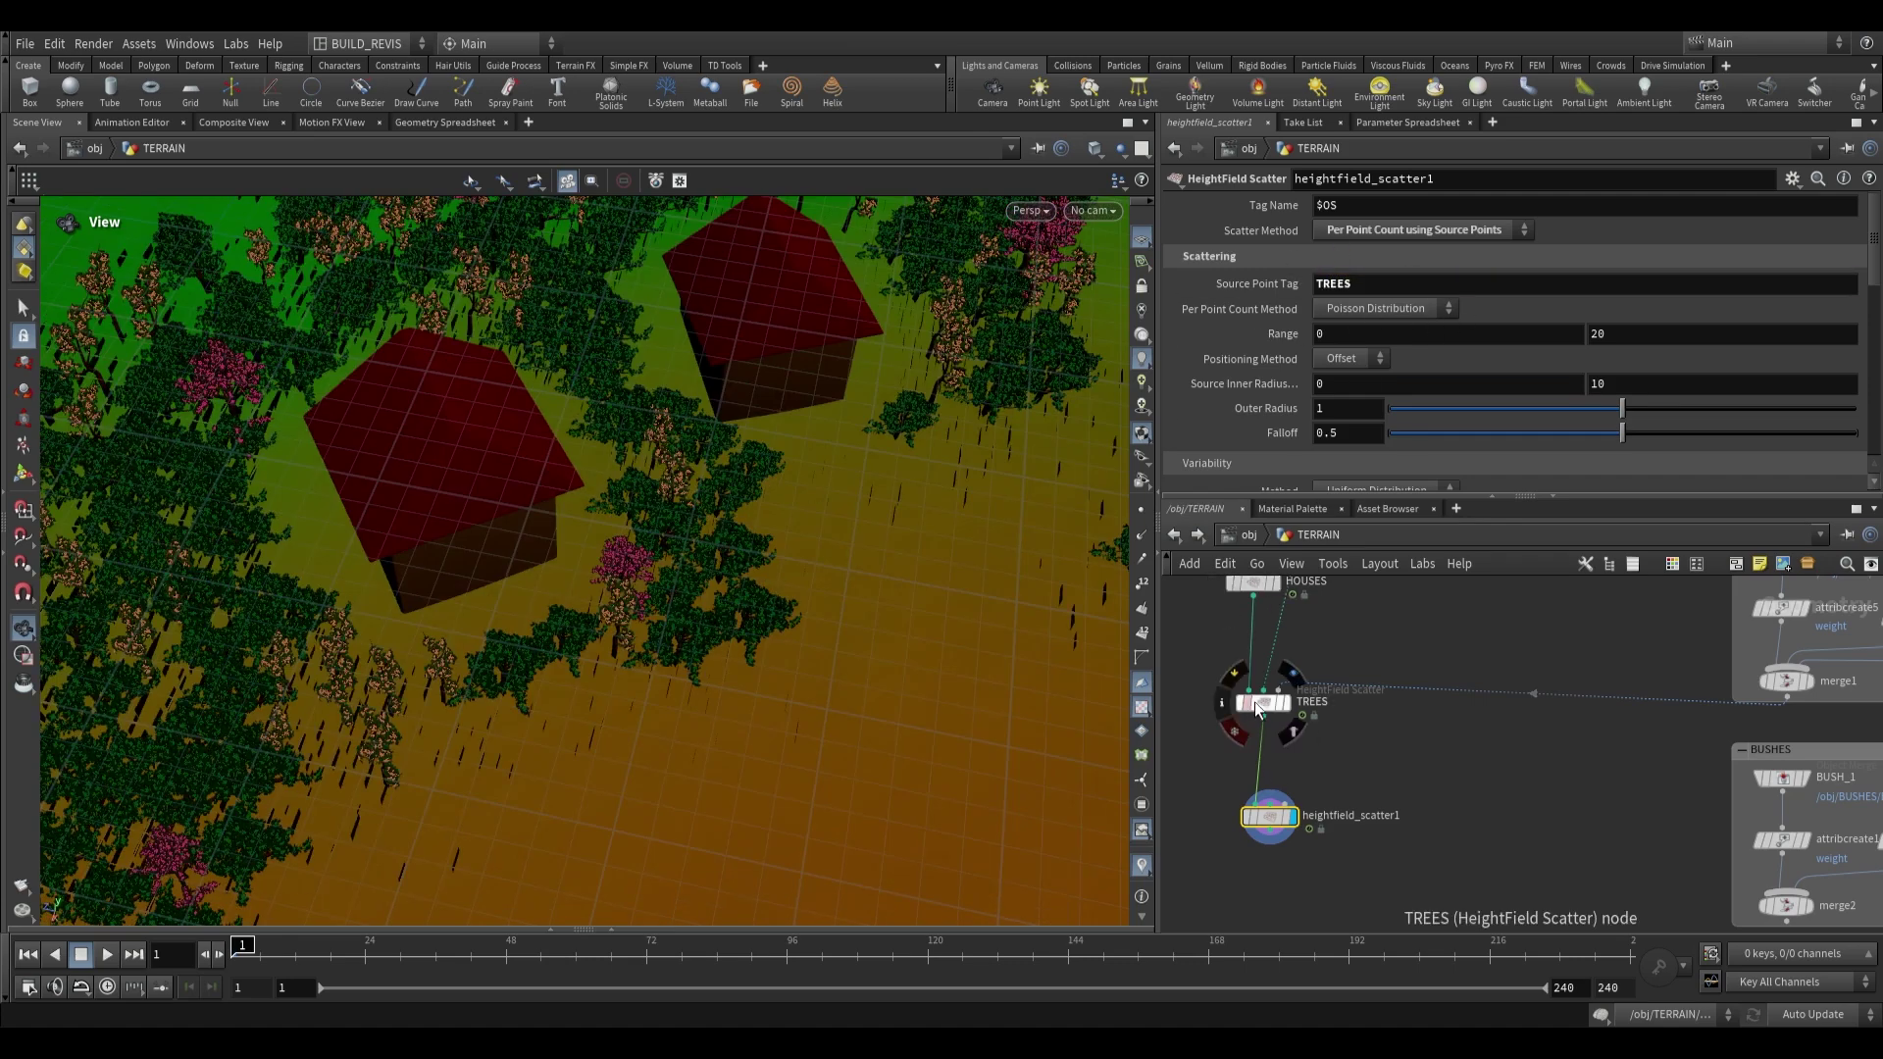
left_click_drag(716, 664, 684, 615)
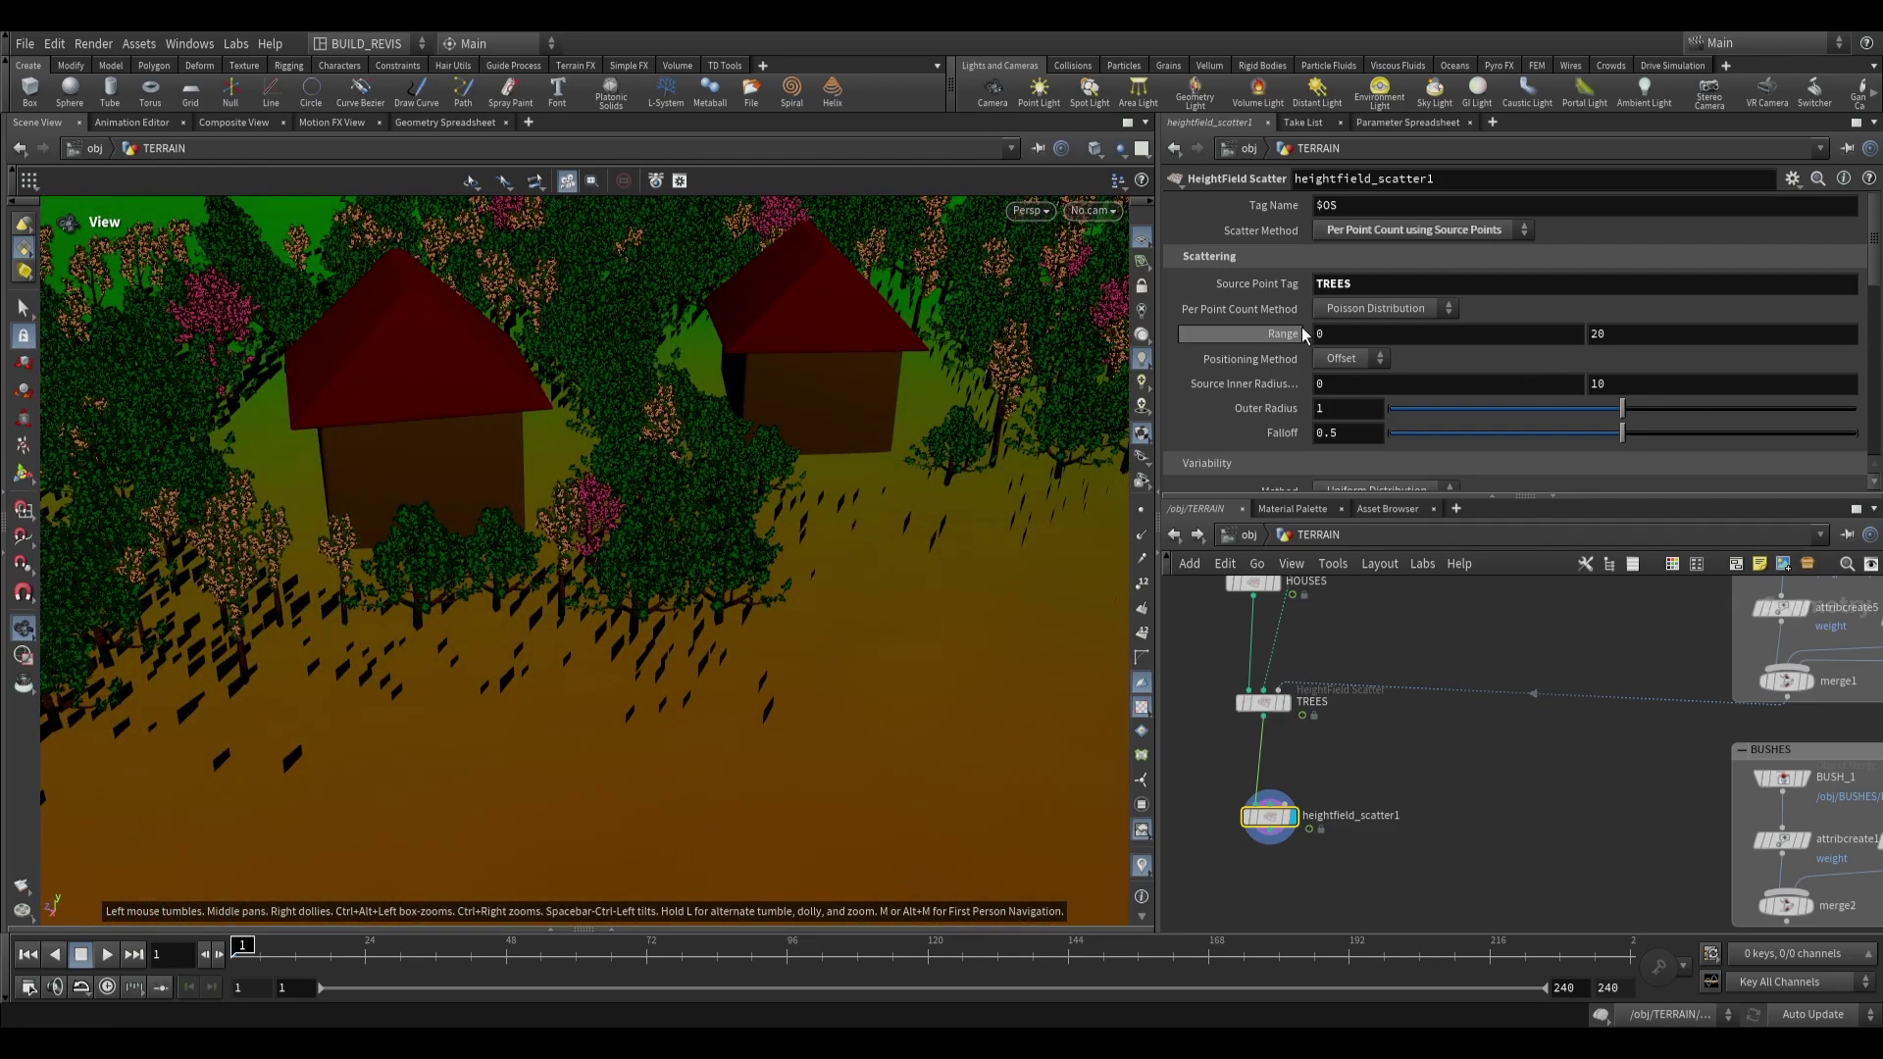
Set the per-point count range maximum to 50 and the source inner radius maximum to 5.
left_click_drag(1625, 334, 1554, 330)
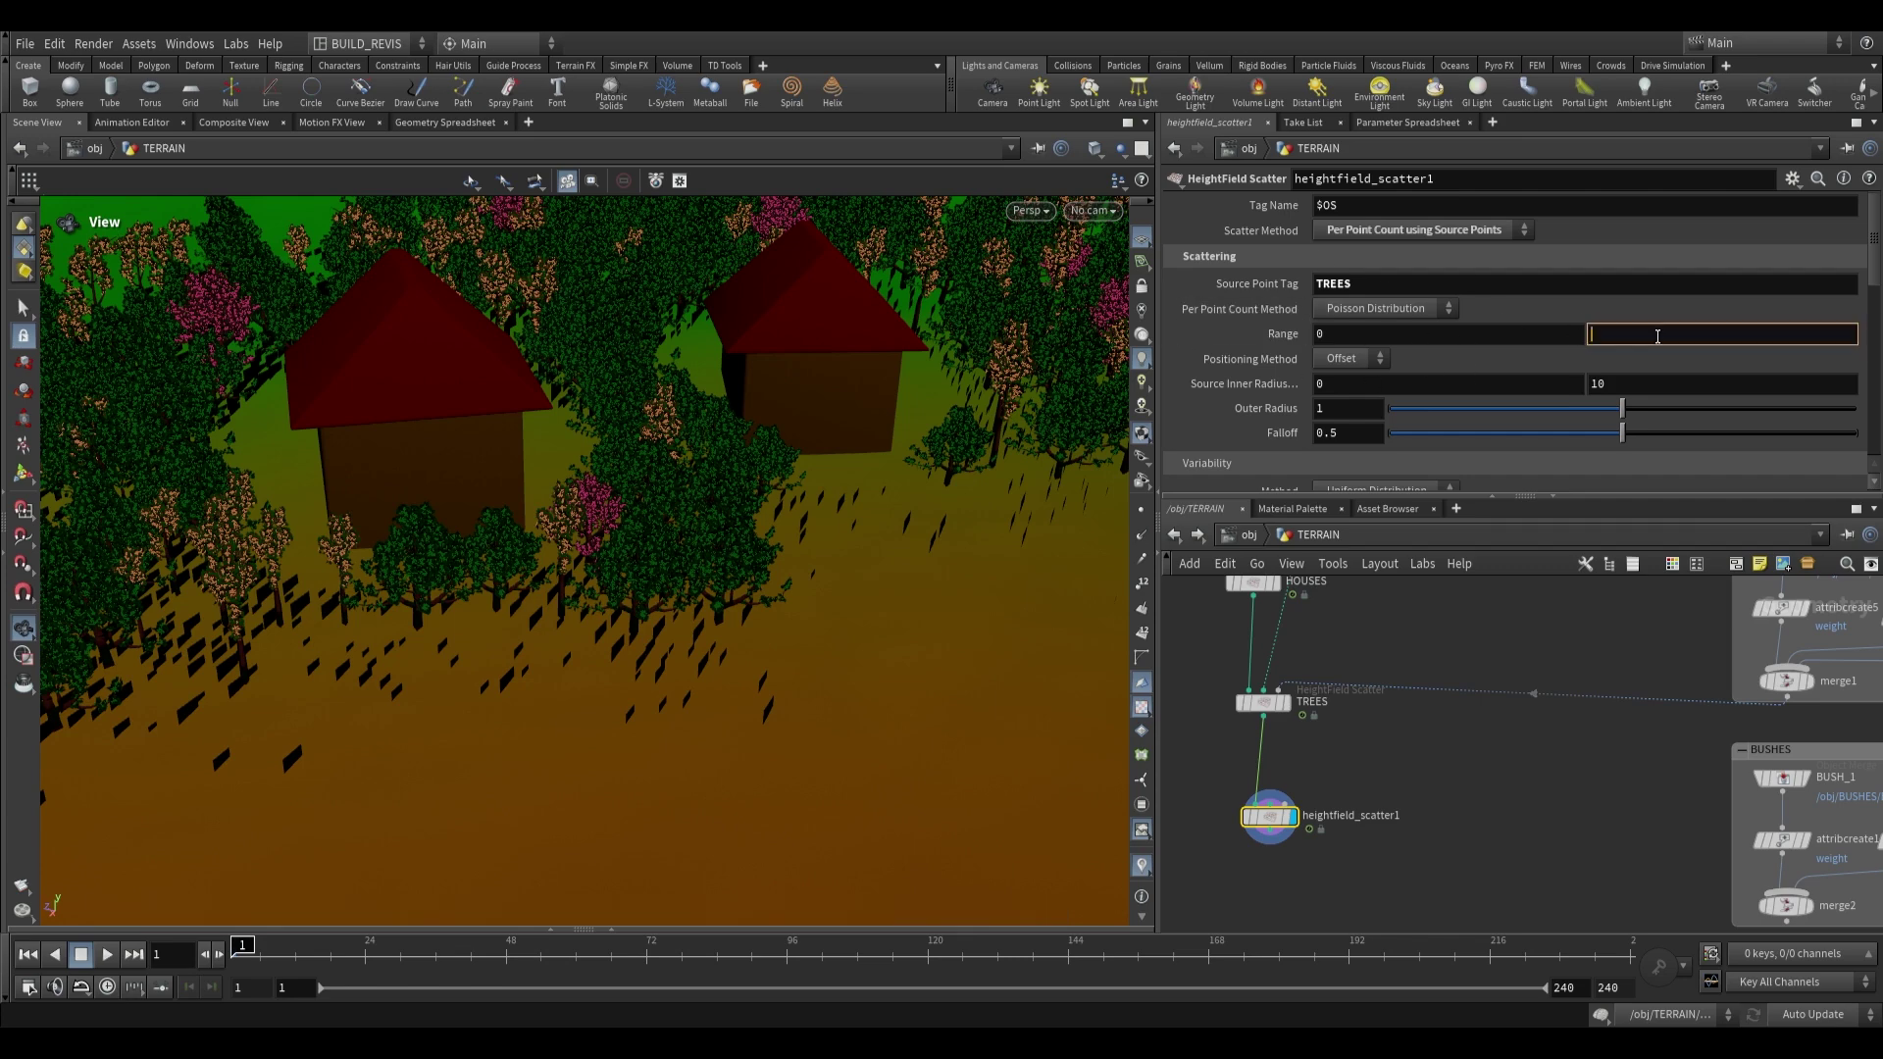
left_click_drag(841, 475, 888, 491)
left_click_drag(1614, 383, 1596, 381)
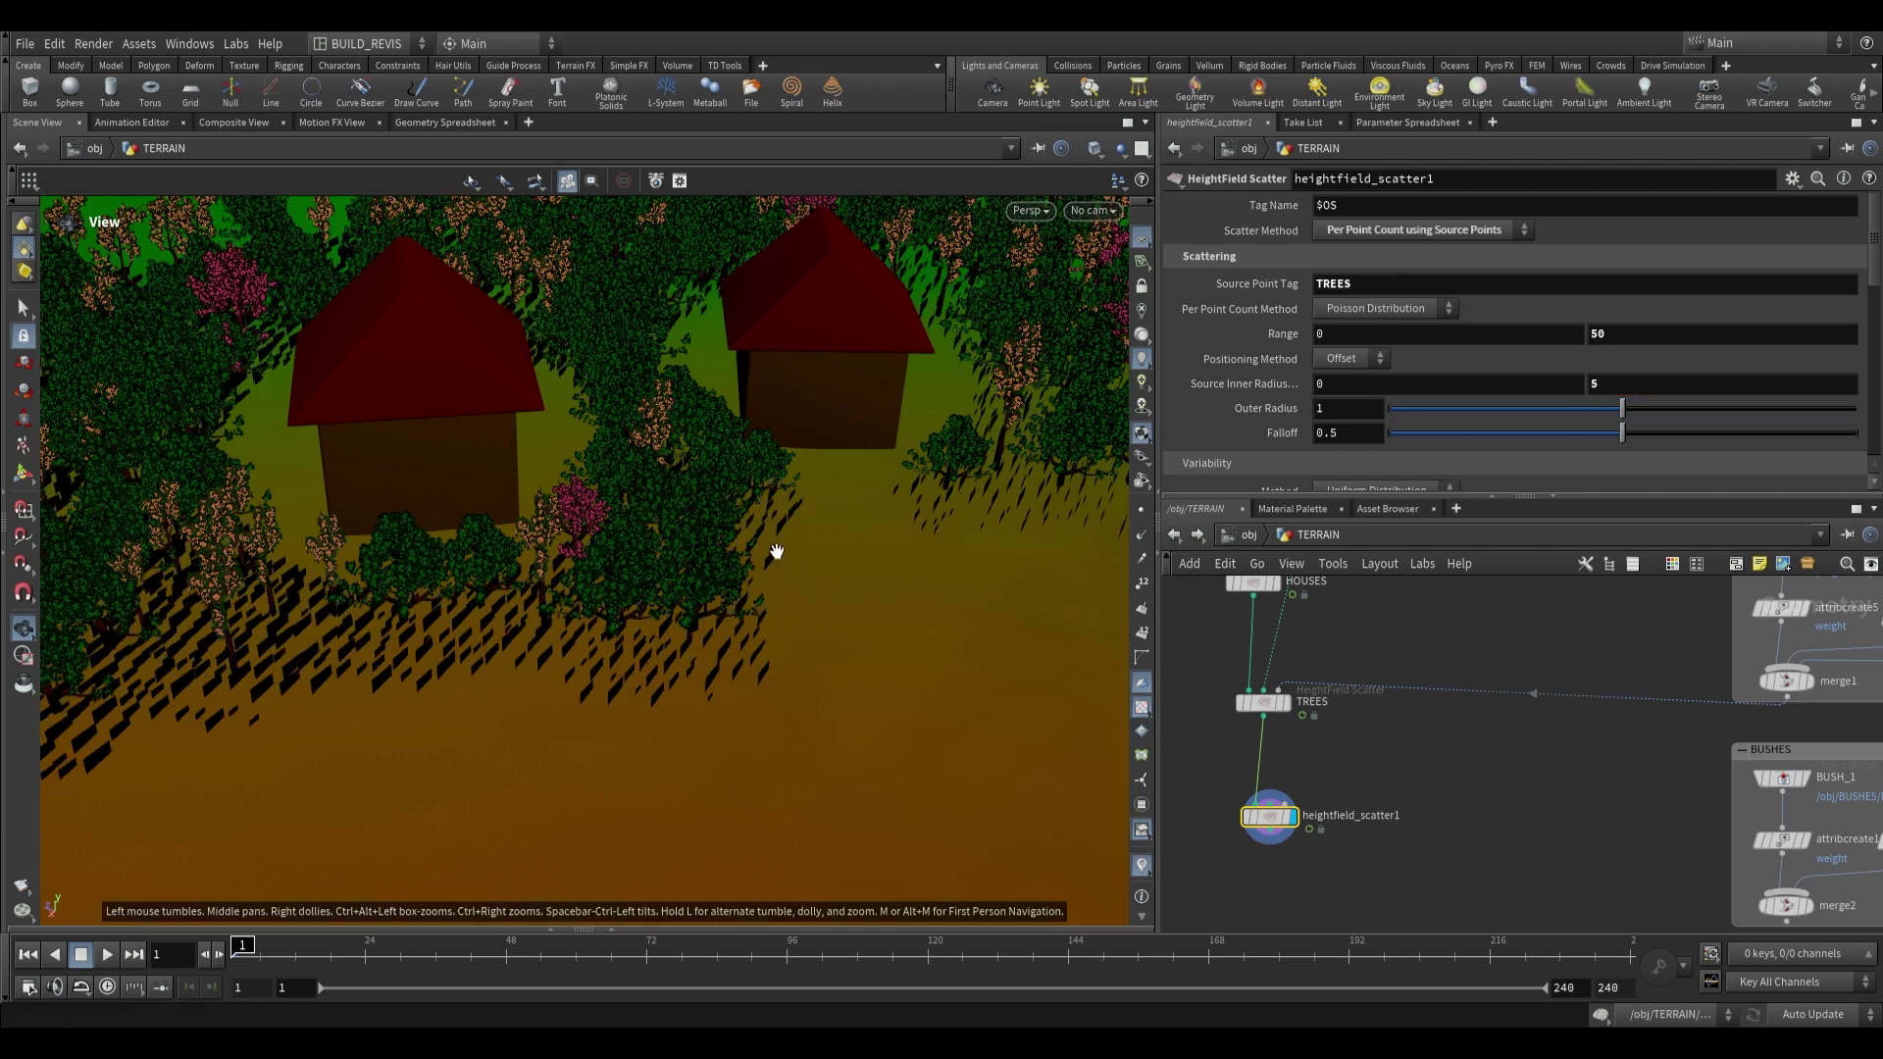
left_click_drag(778, 547, 781, 522)
scroll(1330, 416, "down", 3)
scroll(1275, 381, "up", 3)
Reduce the new scatter's outer radius to 0.253 and turn off Relax Points.
scroll(1628, 359, "down", 2)
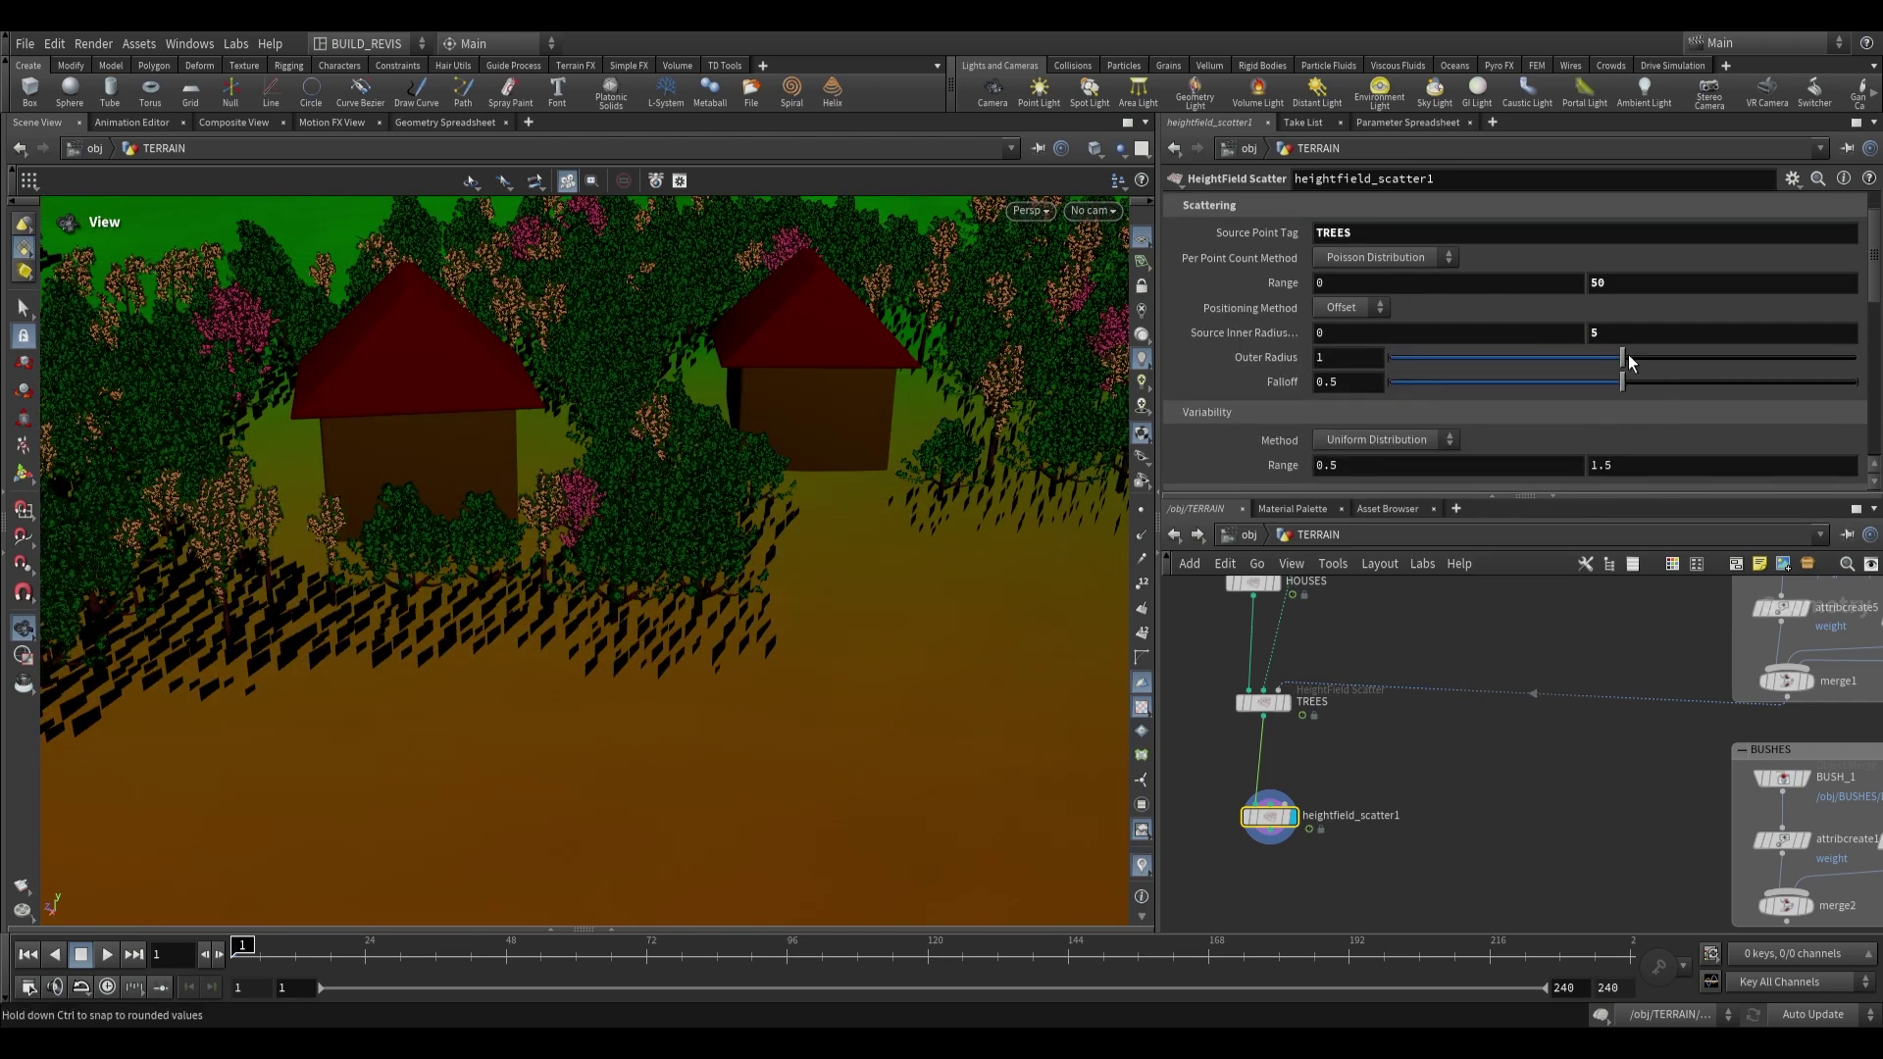
left_click_drag(1544, 357, 1457, 364)
mouse_move(817, 567)
left_mouse_down()
mouse_move(811, 652)
mouse_move(814, 601)
left_mouse_up()
scroll(1467, 373, "down", 5)
left_click(1320, 317)
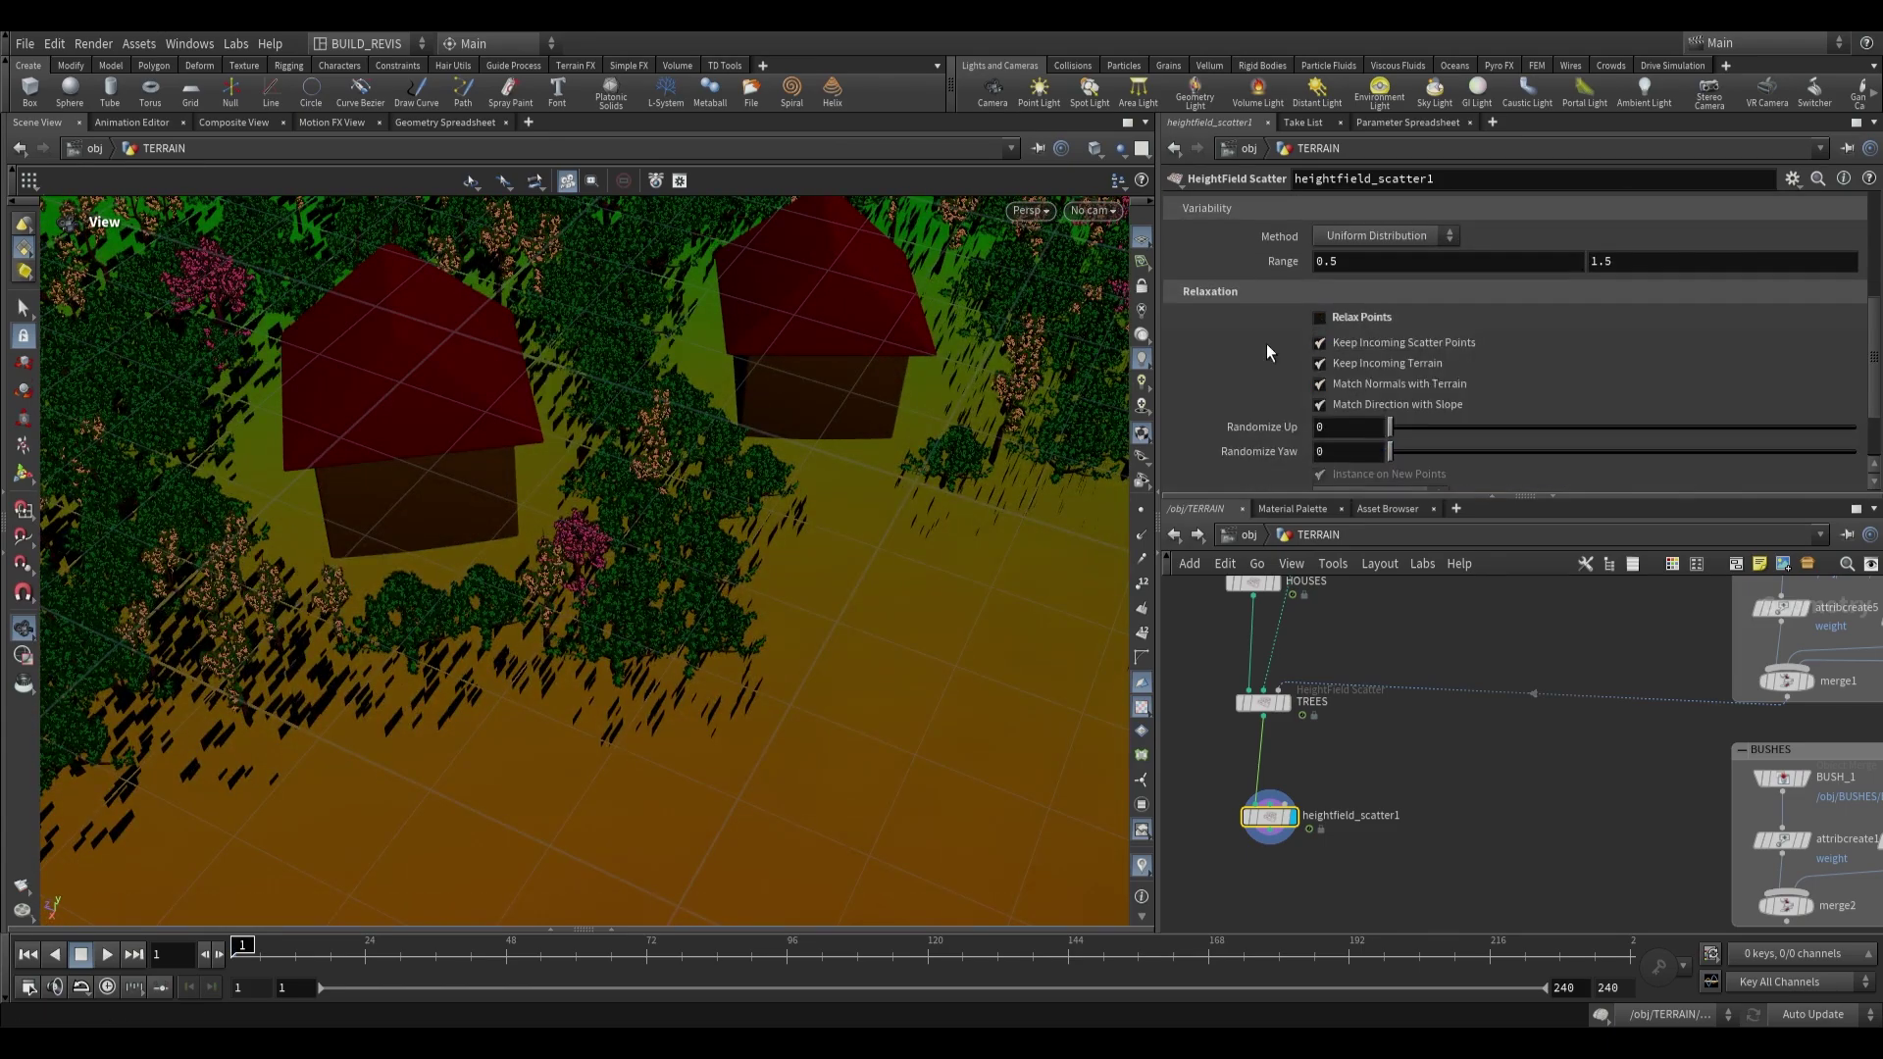
left_click_drag(687, 534, 866, 513)
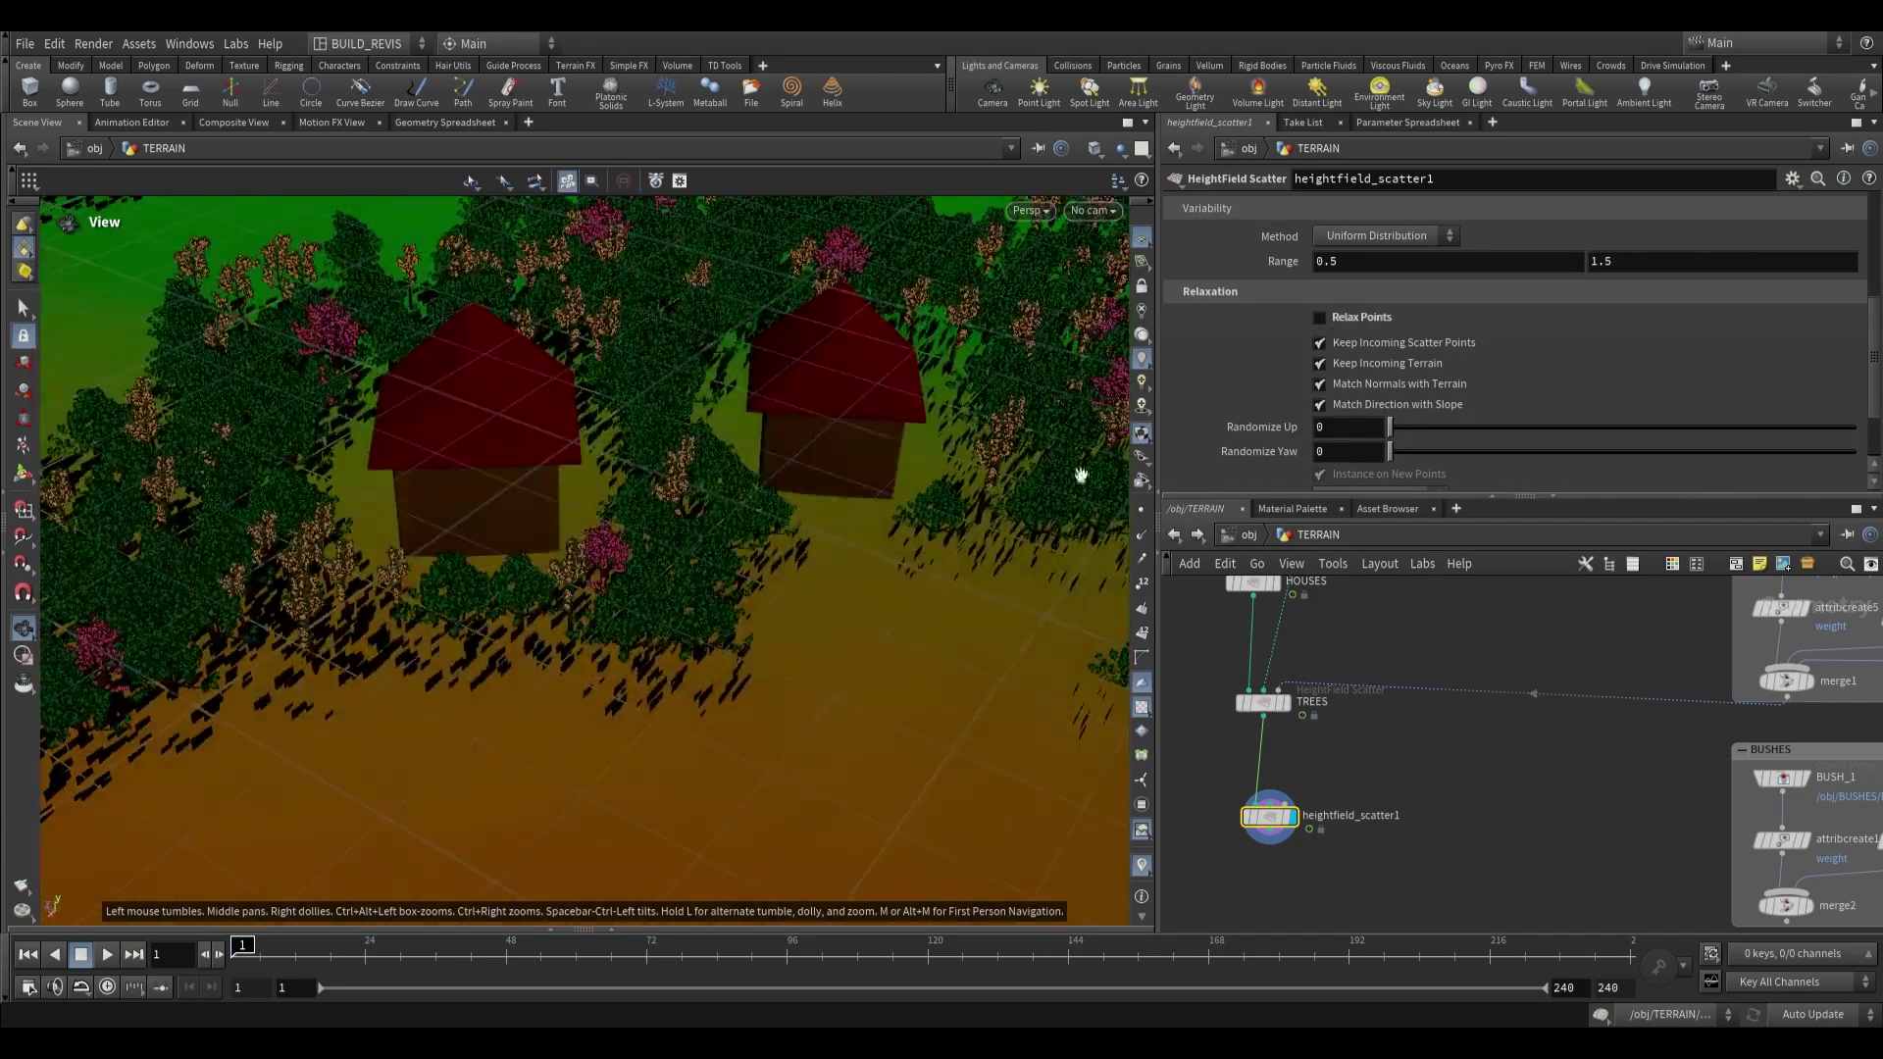
Adjust the maximum source inner radius to 4.1 while checking how the scattered points spread around the tree trunks.
scroll(1500, 362, "up", 4)
middle_click_drag(1663, 308, 830, 318)
right_click_drag(697, 643, 627, 685)
left_click_drag(627, 686, 598, 627)
right_click_drag(598, 627, 563, 465)
left_click_drag(563, 465, 682, 555)
right_click_drag(682, 556, 550, 602)
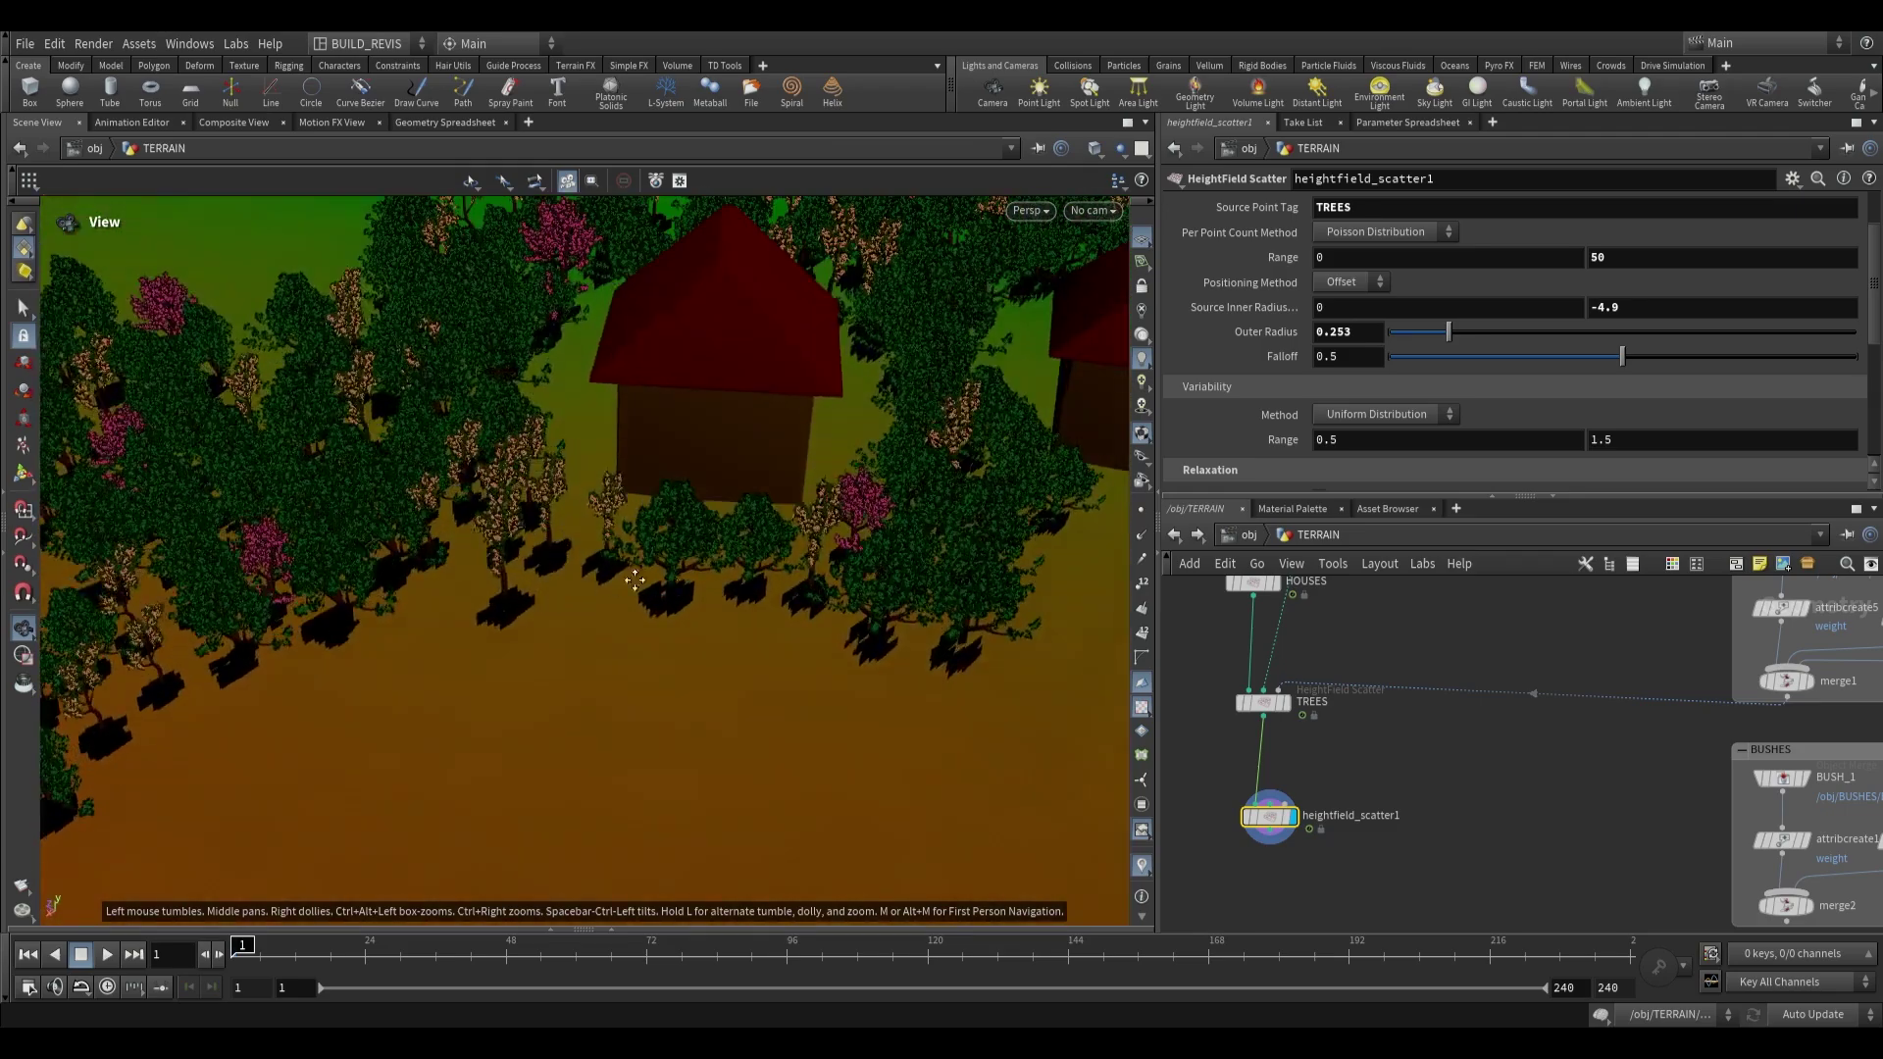
middle_click_drag(664, 589, 574, 588)
mouse_move(1648, 310)
middle_mouse_down()
mouse_move(1863, 310)
mouse_move(1661, 310)
middle_mouse_up()
left_click_drag(887, 593, 971, 486)
Connect the merged bush geometry from merge2 to the new scatter's Primitives to Instance input.
scroll(1510, 798, "down", 1)
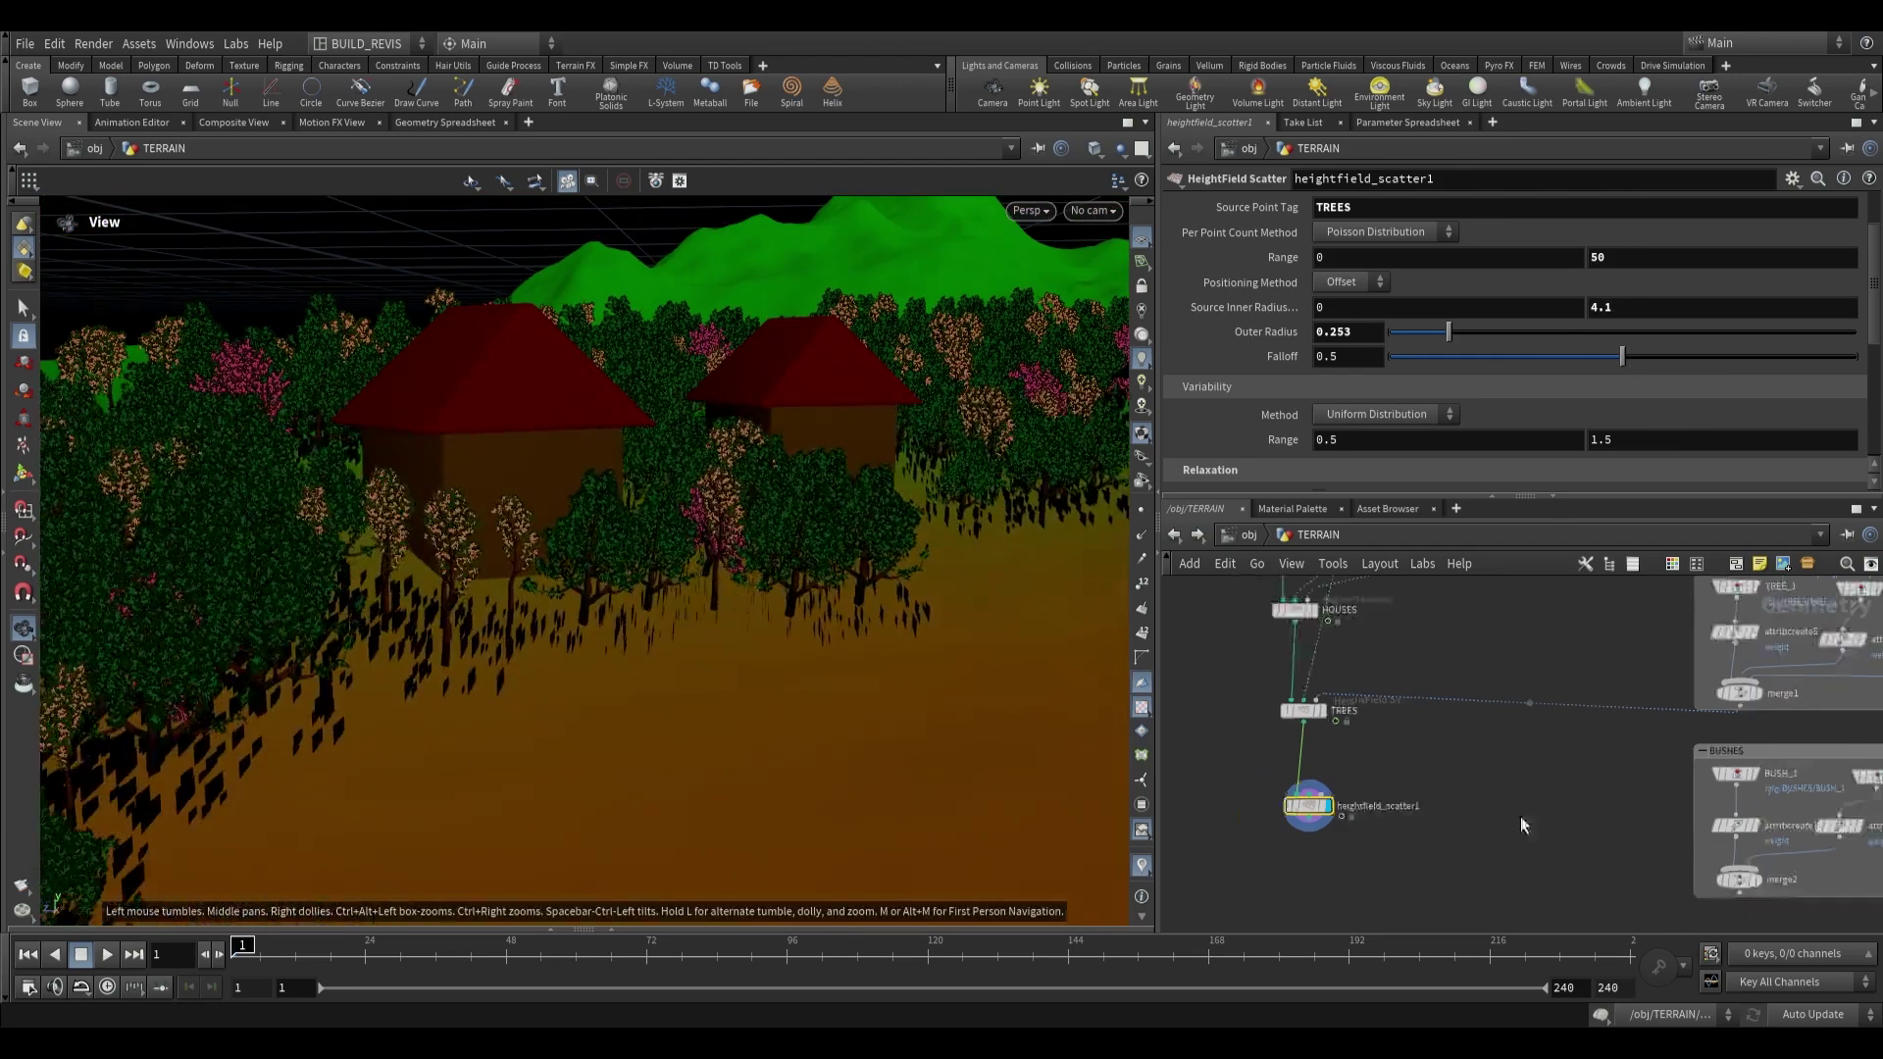
middle_click_drag(1726, 914, 1615, 822)
scroll(1432, 751, "up", 2)
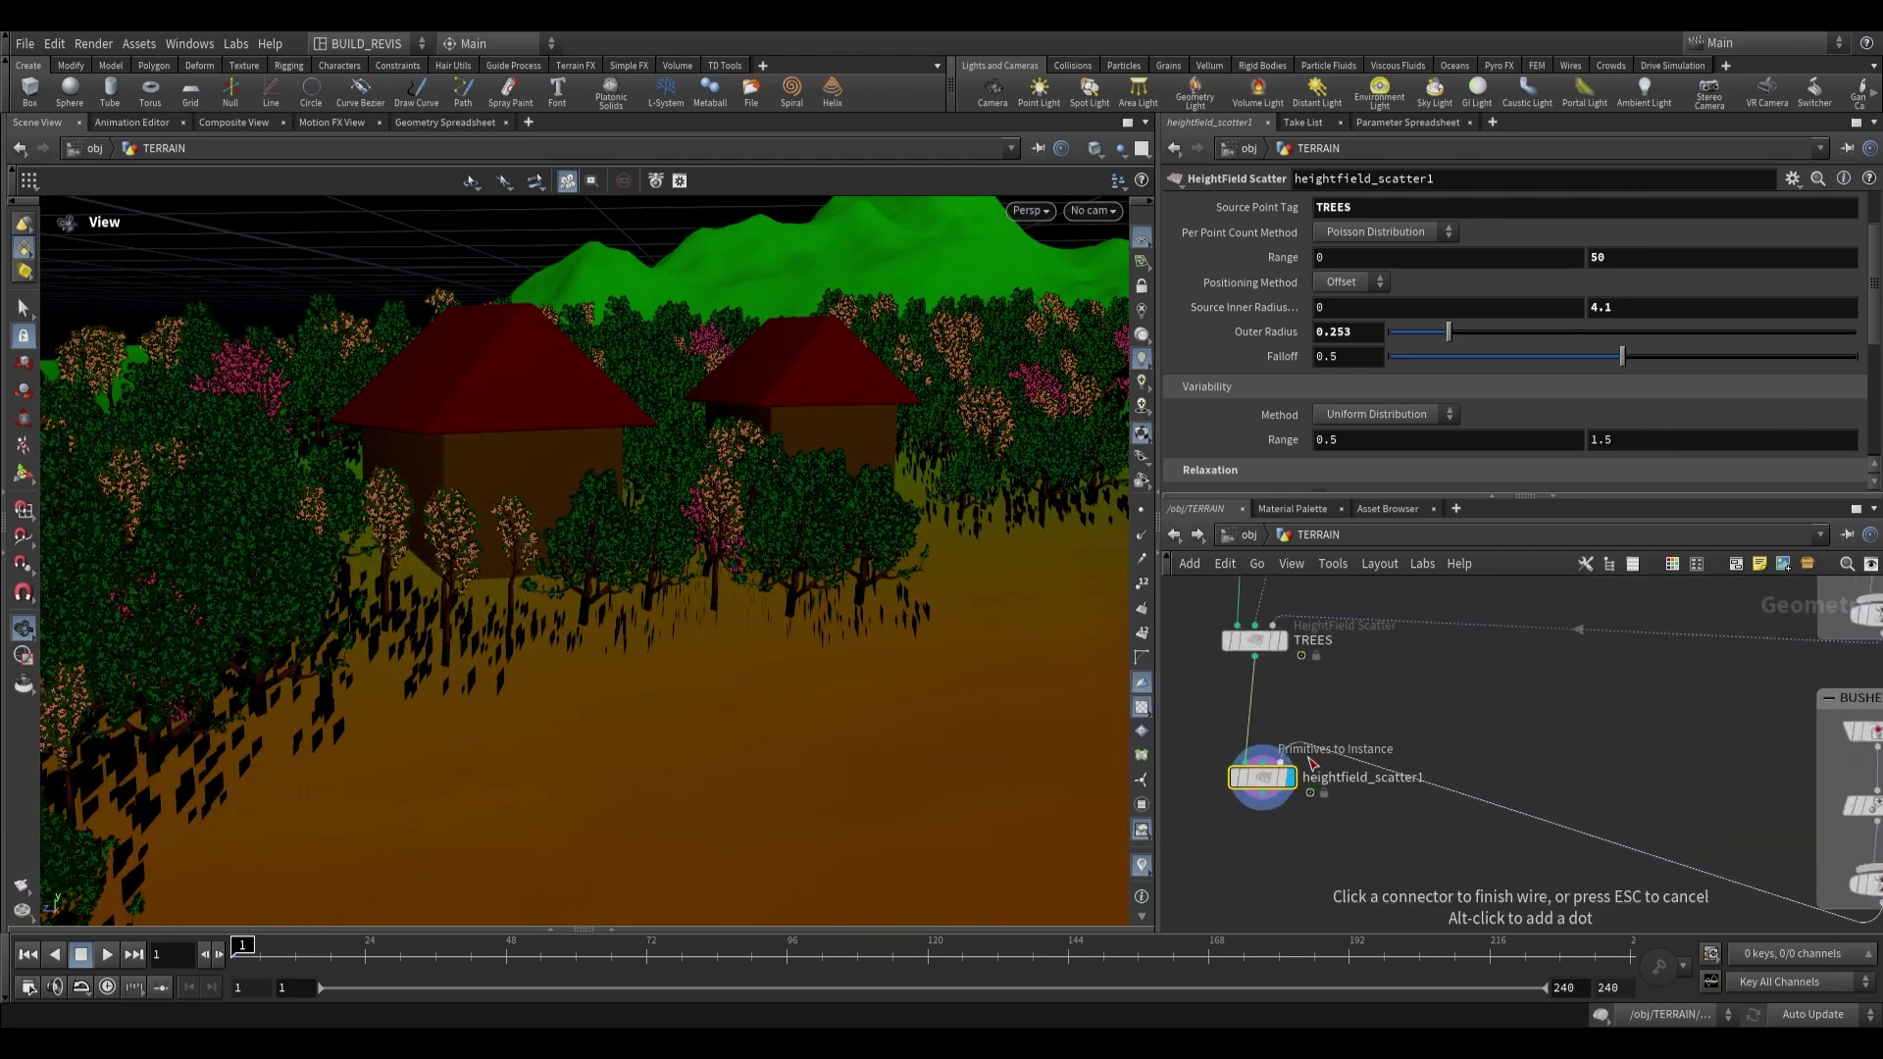
key("Escape")
left_click_drag(828, 630, 630, 581)
Examine the weighted BUSH_1 and BUSH_2 branches that feed the scatter through merge2.
middle_click_drag(1563, 797, 1326, 727)
middle_click_drag(1651, 758, 1471, 721)
scroll(1471, 721, "up", 1)
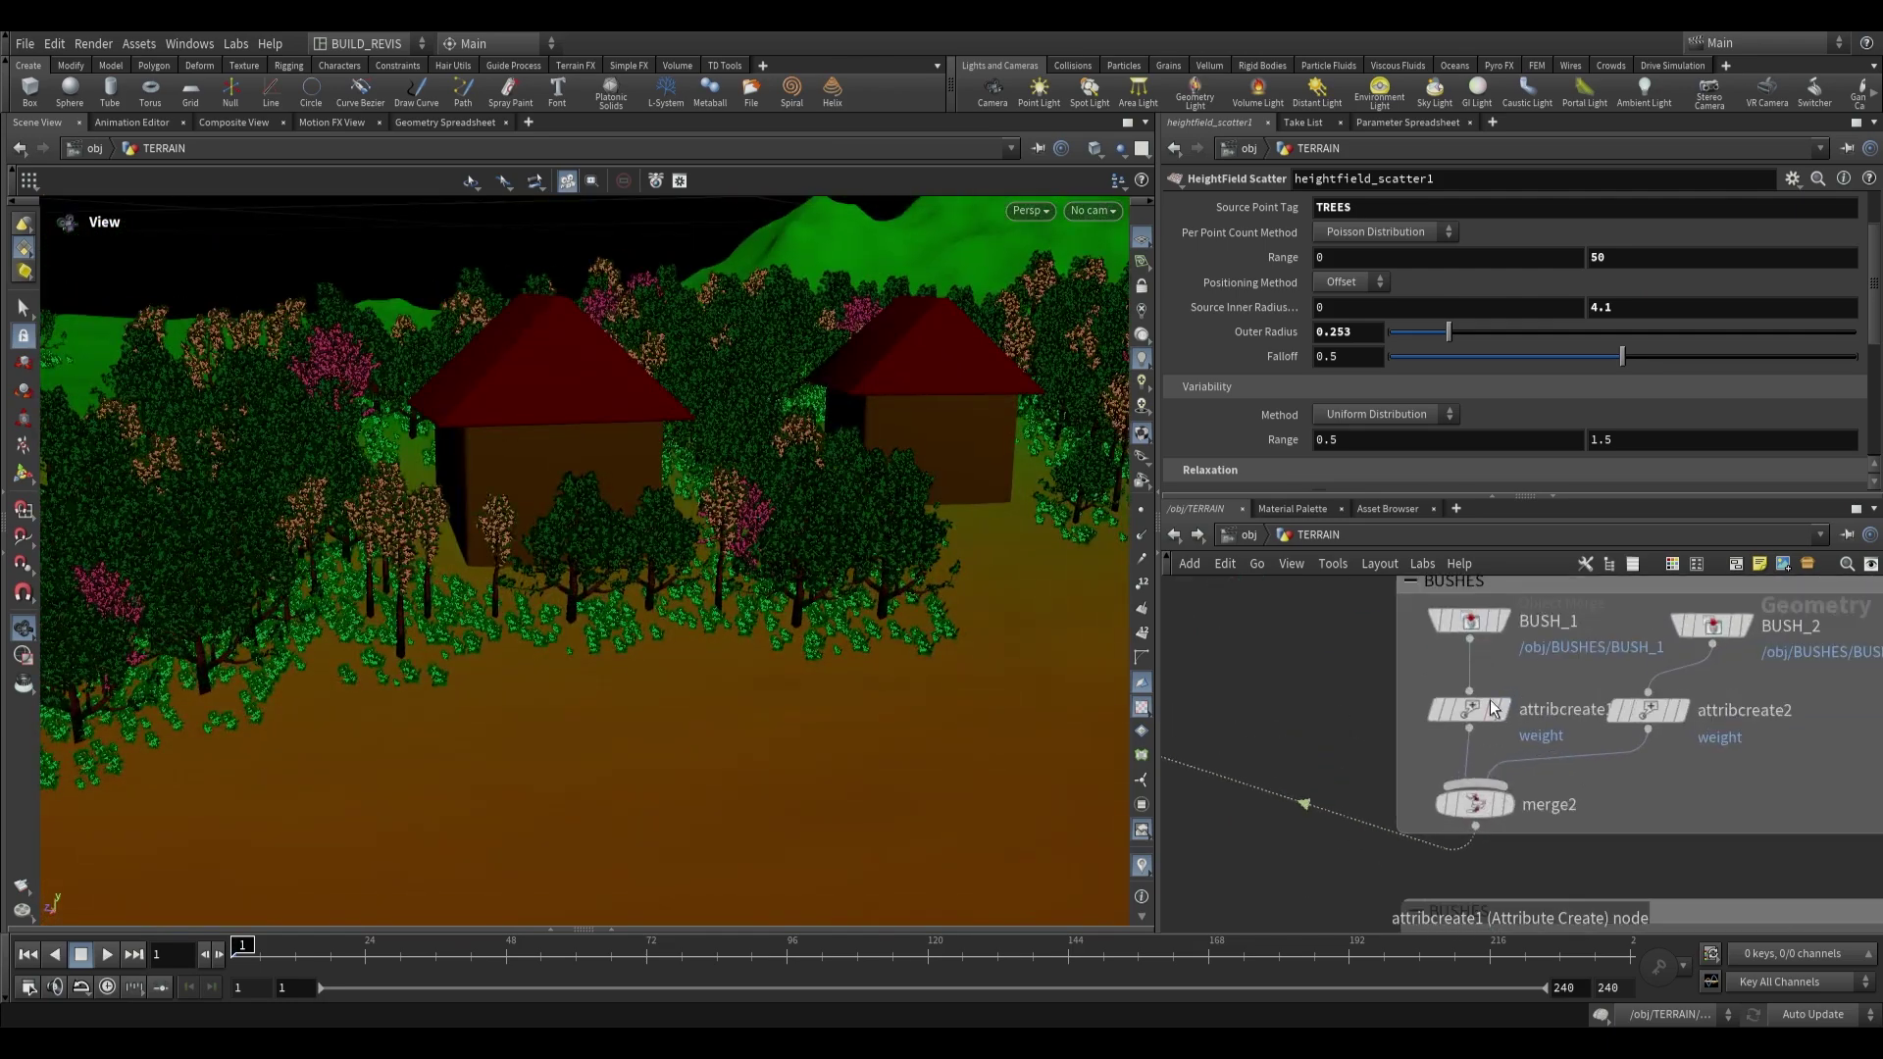
left_click(1468, 708)
middle_click_drag(1298, 667, 1854, 818)
scroll(1315, 775, "up", 1)
left_click(1315, 855)
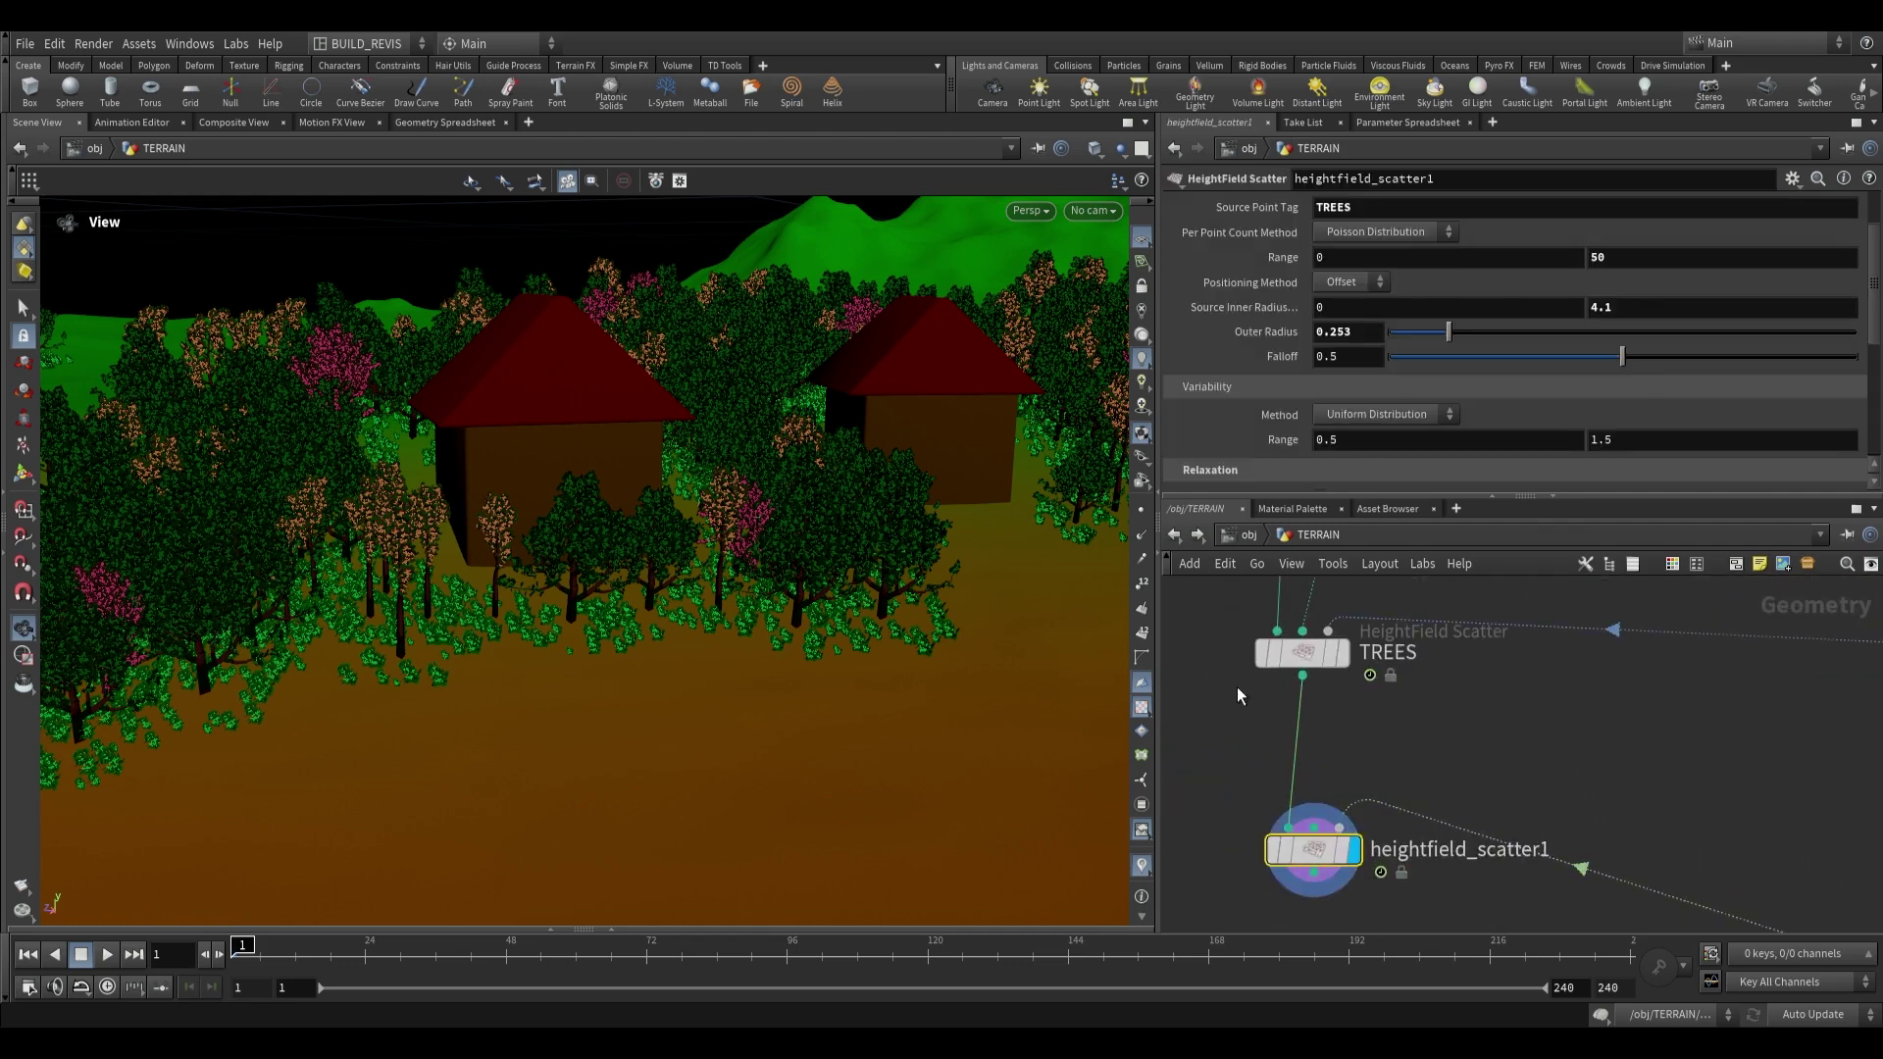
Set the bush scatter's variability range maximum to 3 and widen its source inner radius maximum to 12.1.
left_click_drag(791, 620, 784, 574)
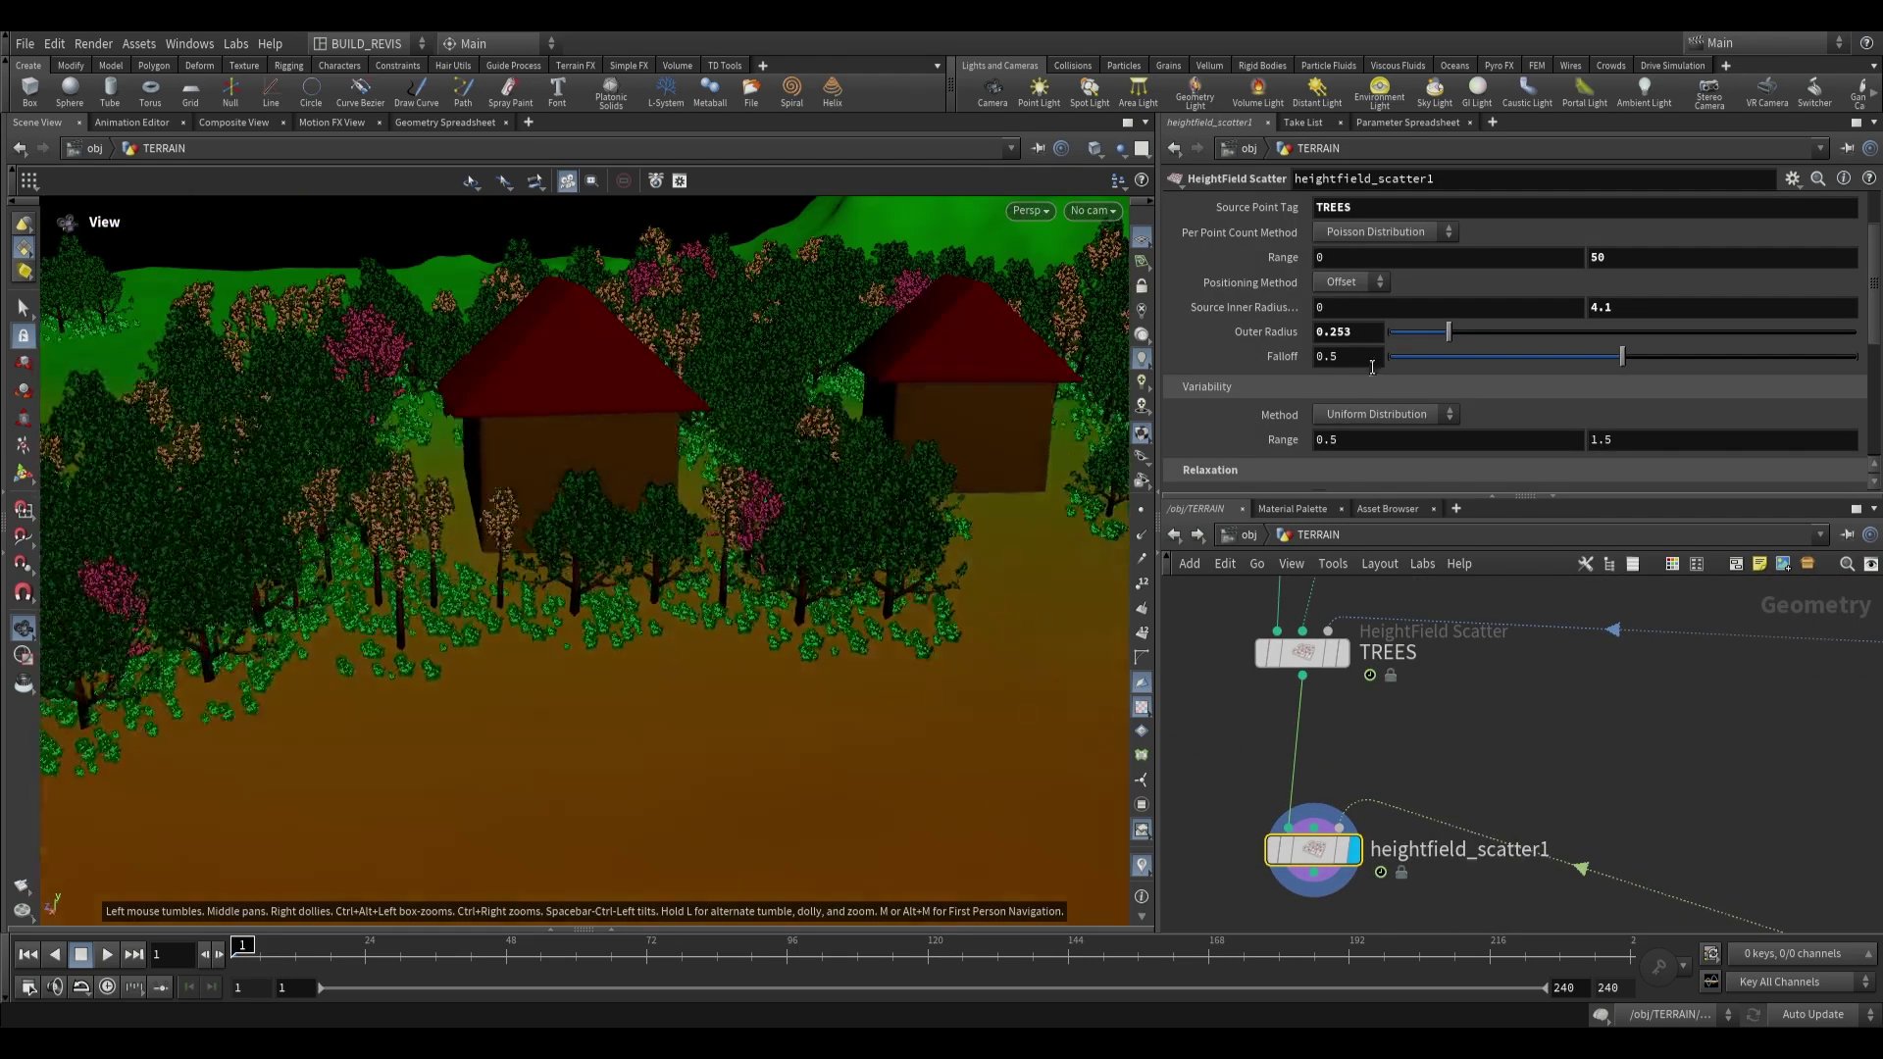
scroll(1438, 383, "down", 3)
double_click(1611, 368)
type("3")
key("Return")
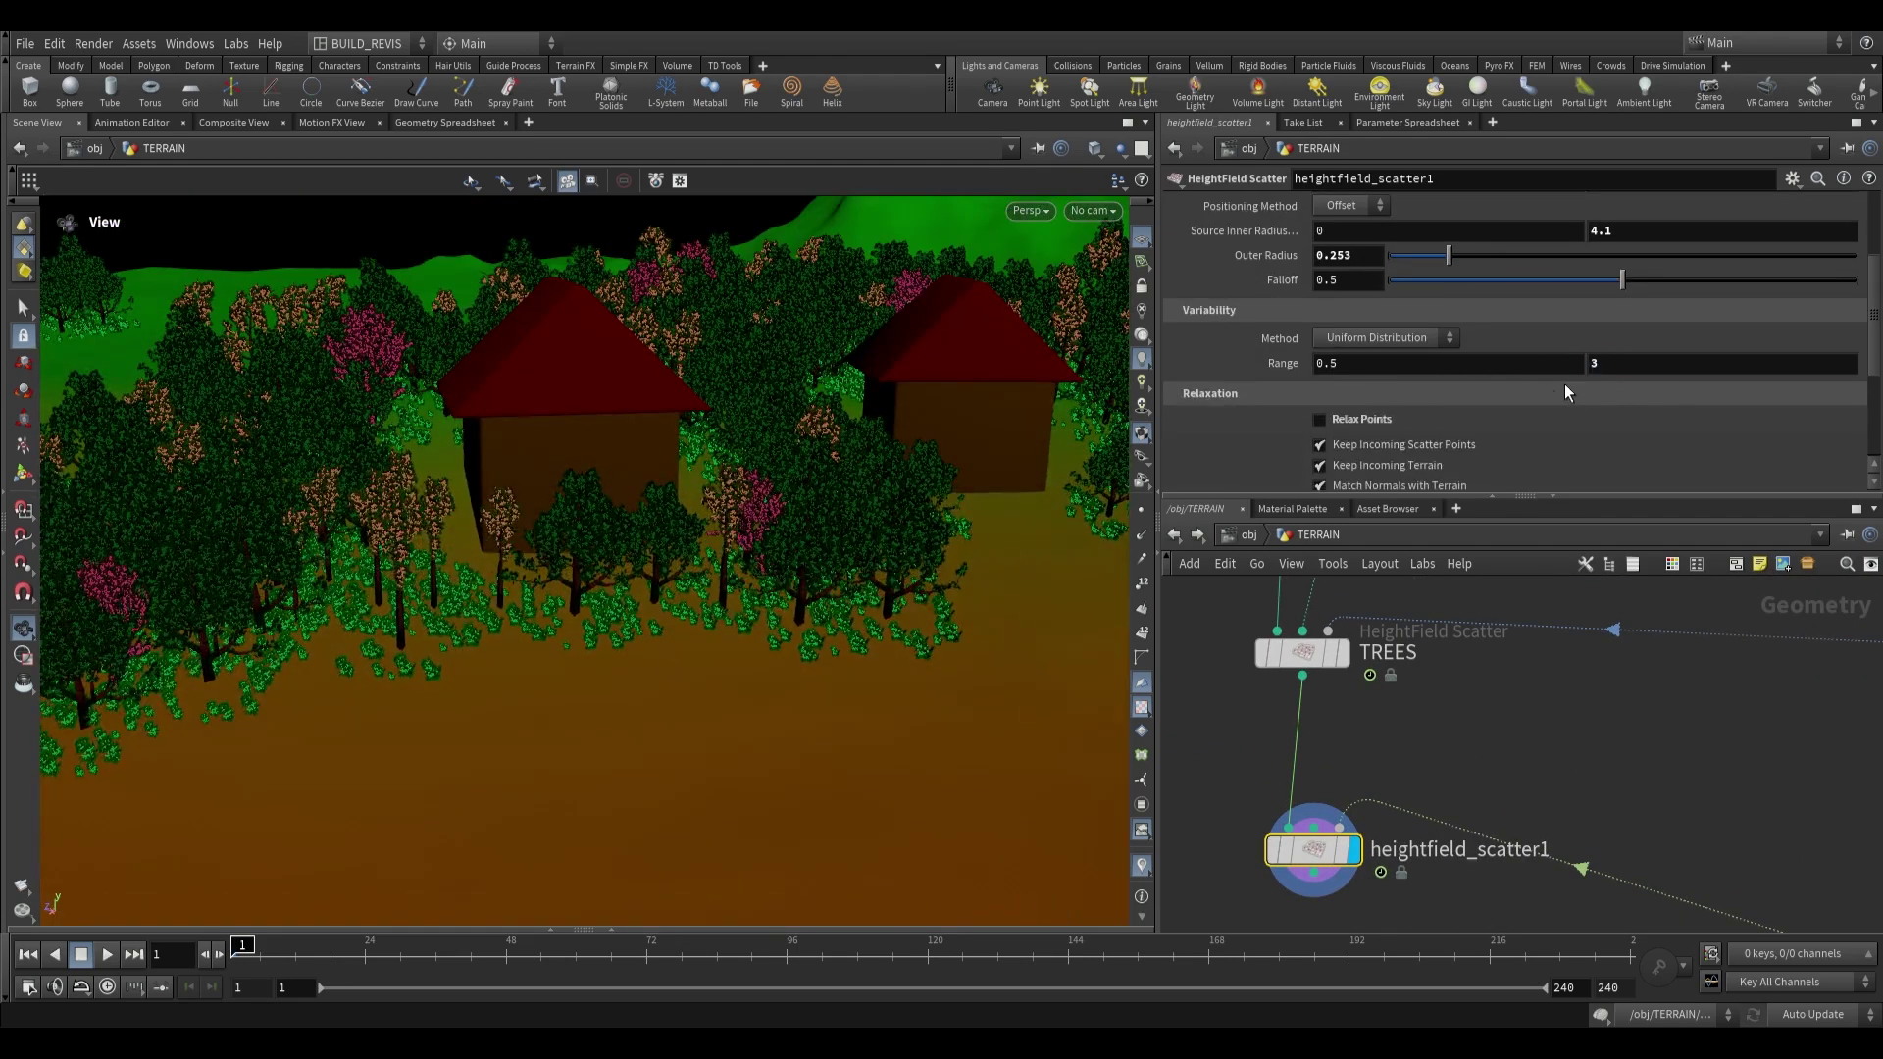
left_click_drag(893, 473, 1010, 537)
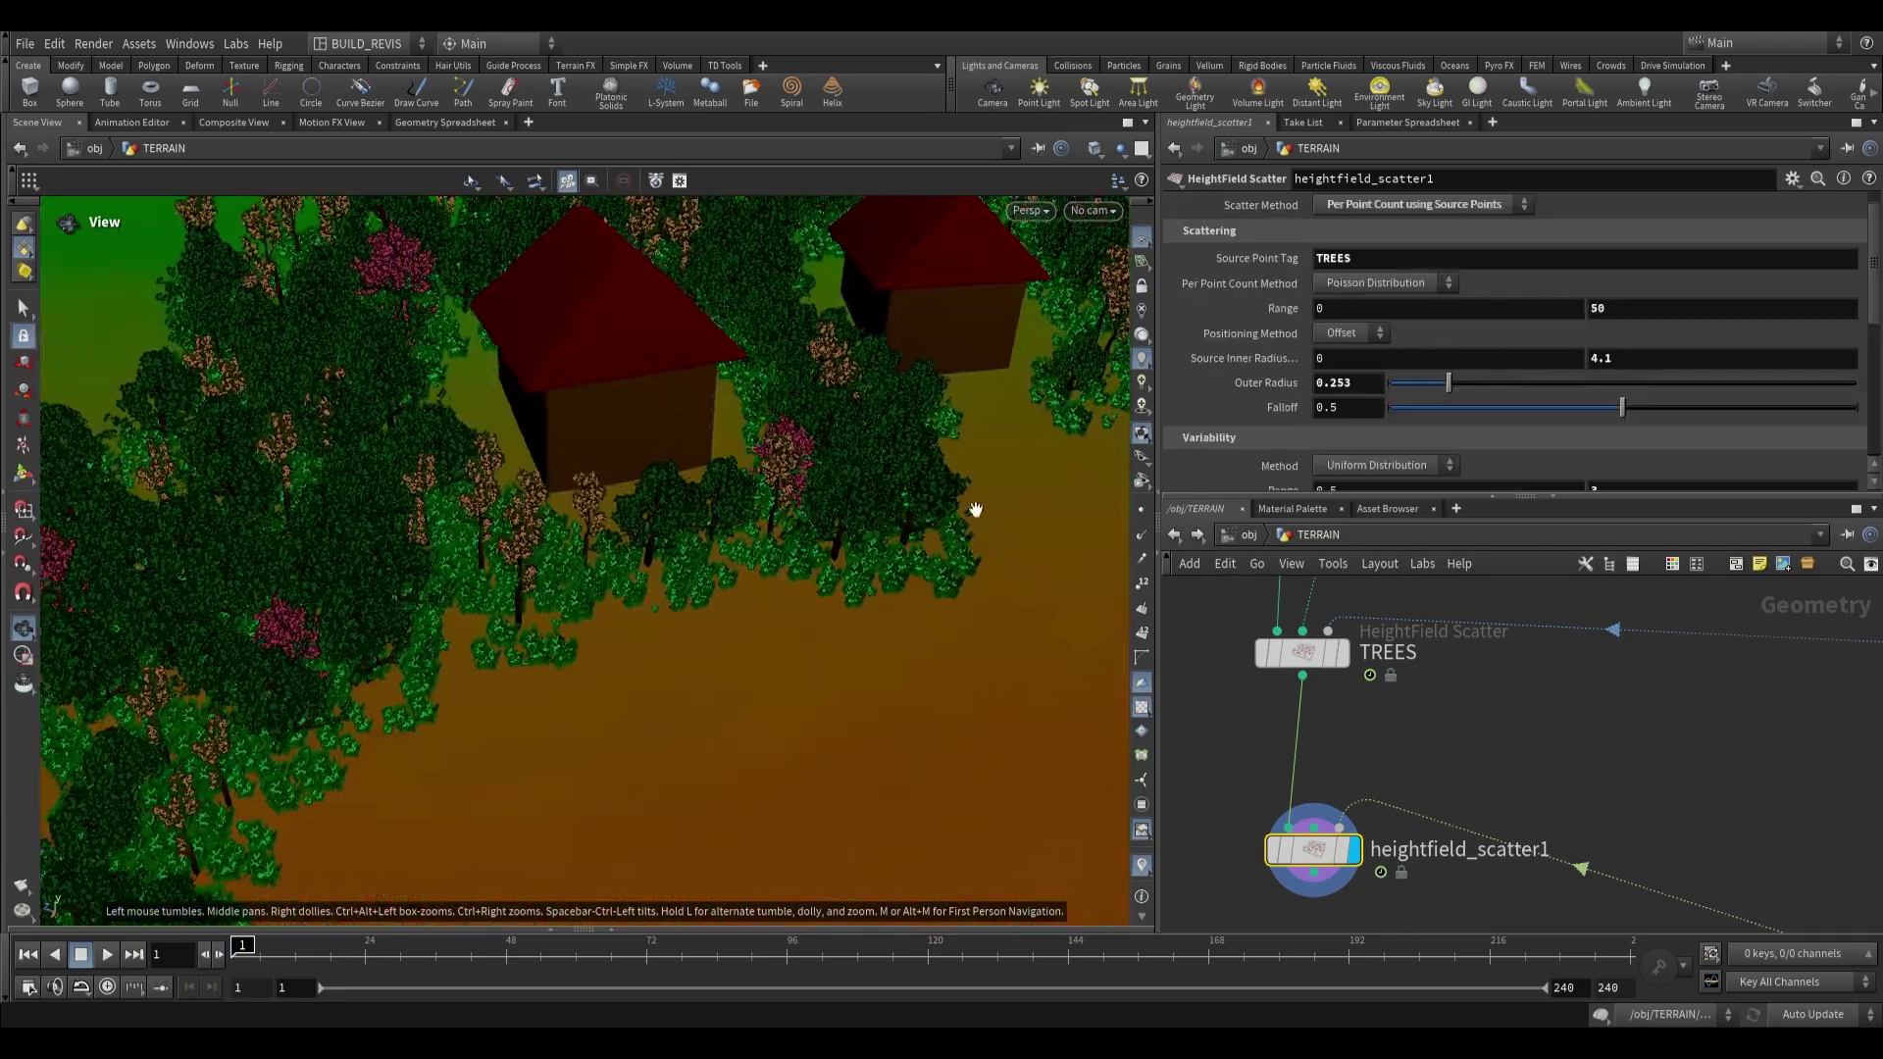
middle_click_drag(1648, 357, 1730, 303)
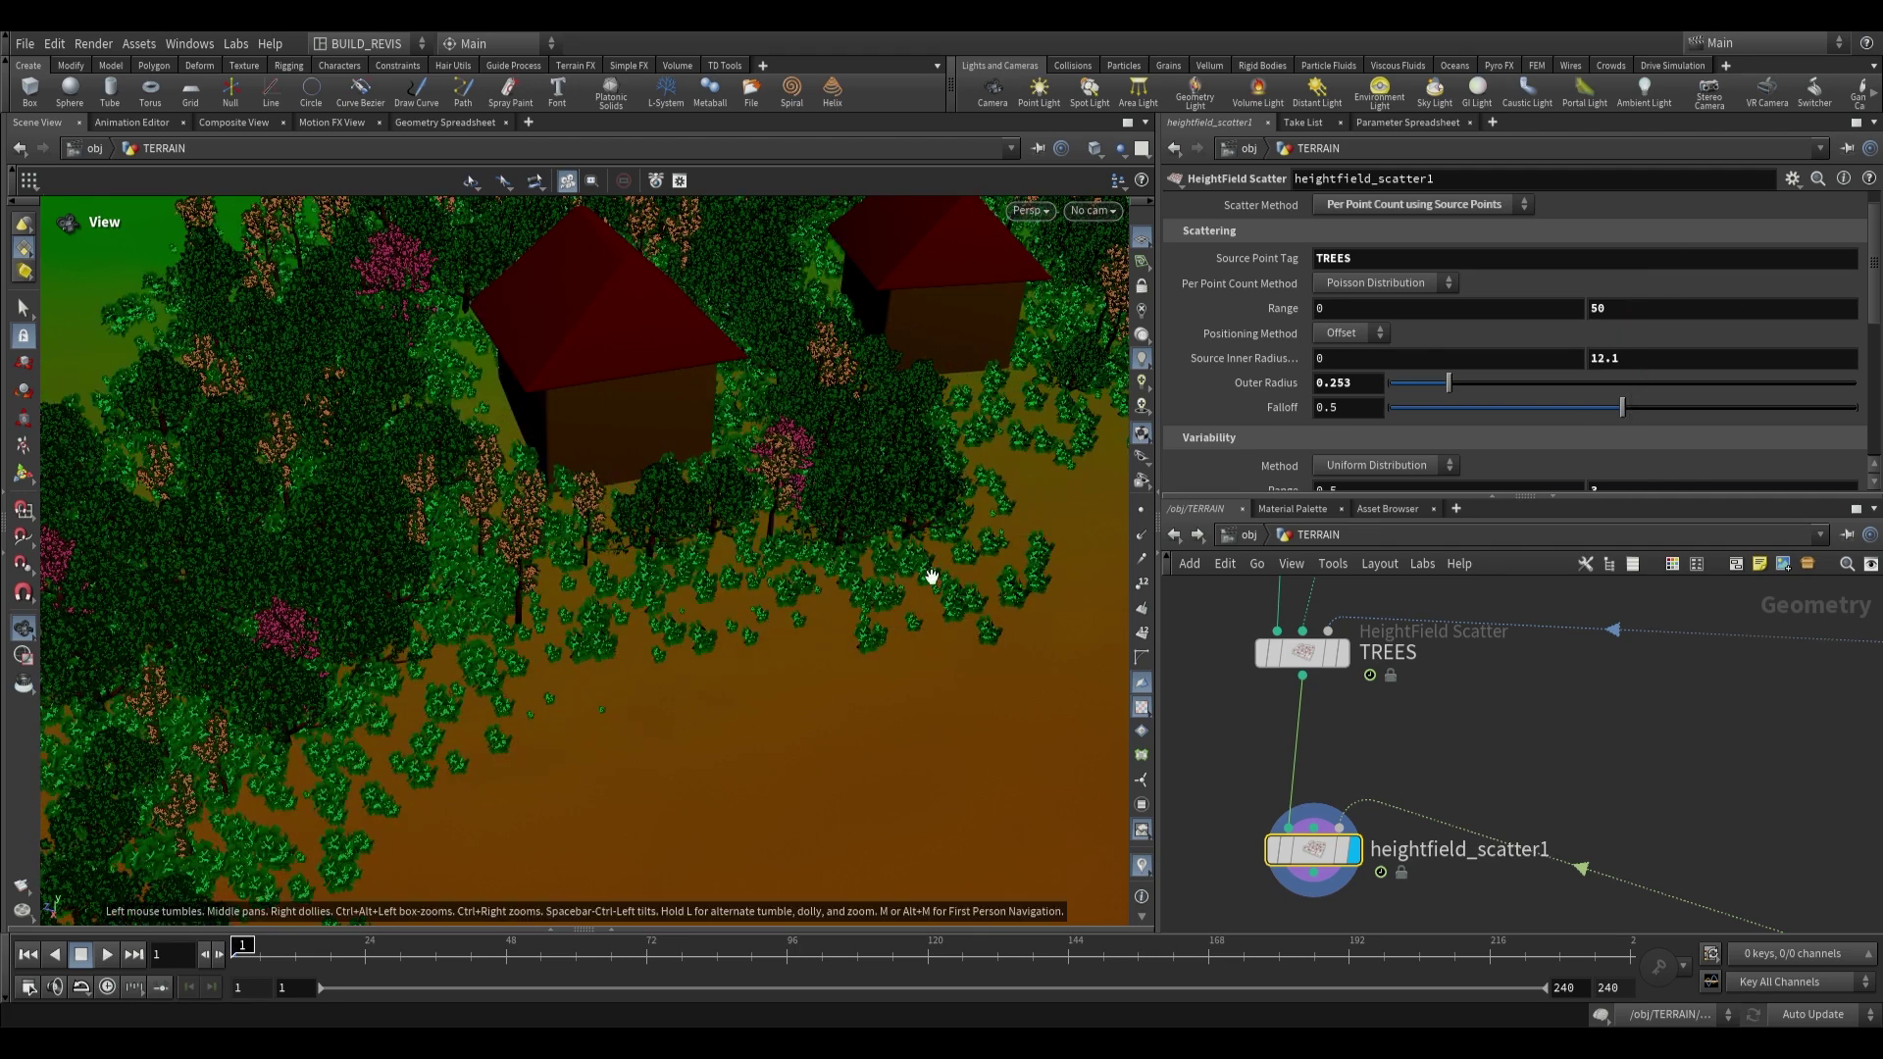
Add another HeightField Scatter node below BUSHES, connect it to the BUSHES output and display it.
scroll(757, 572, "down", 3)
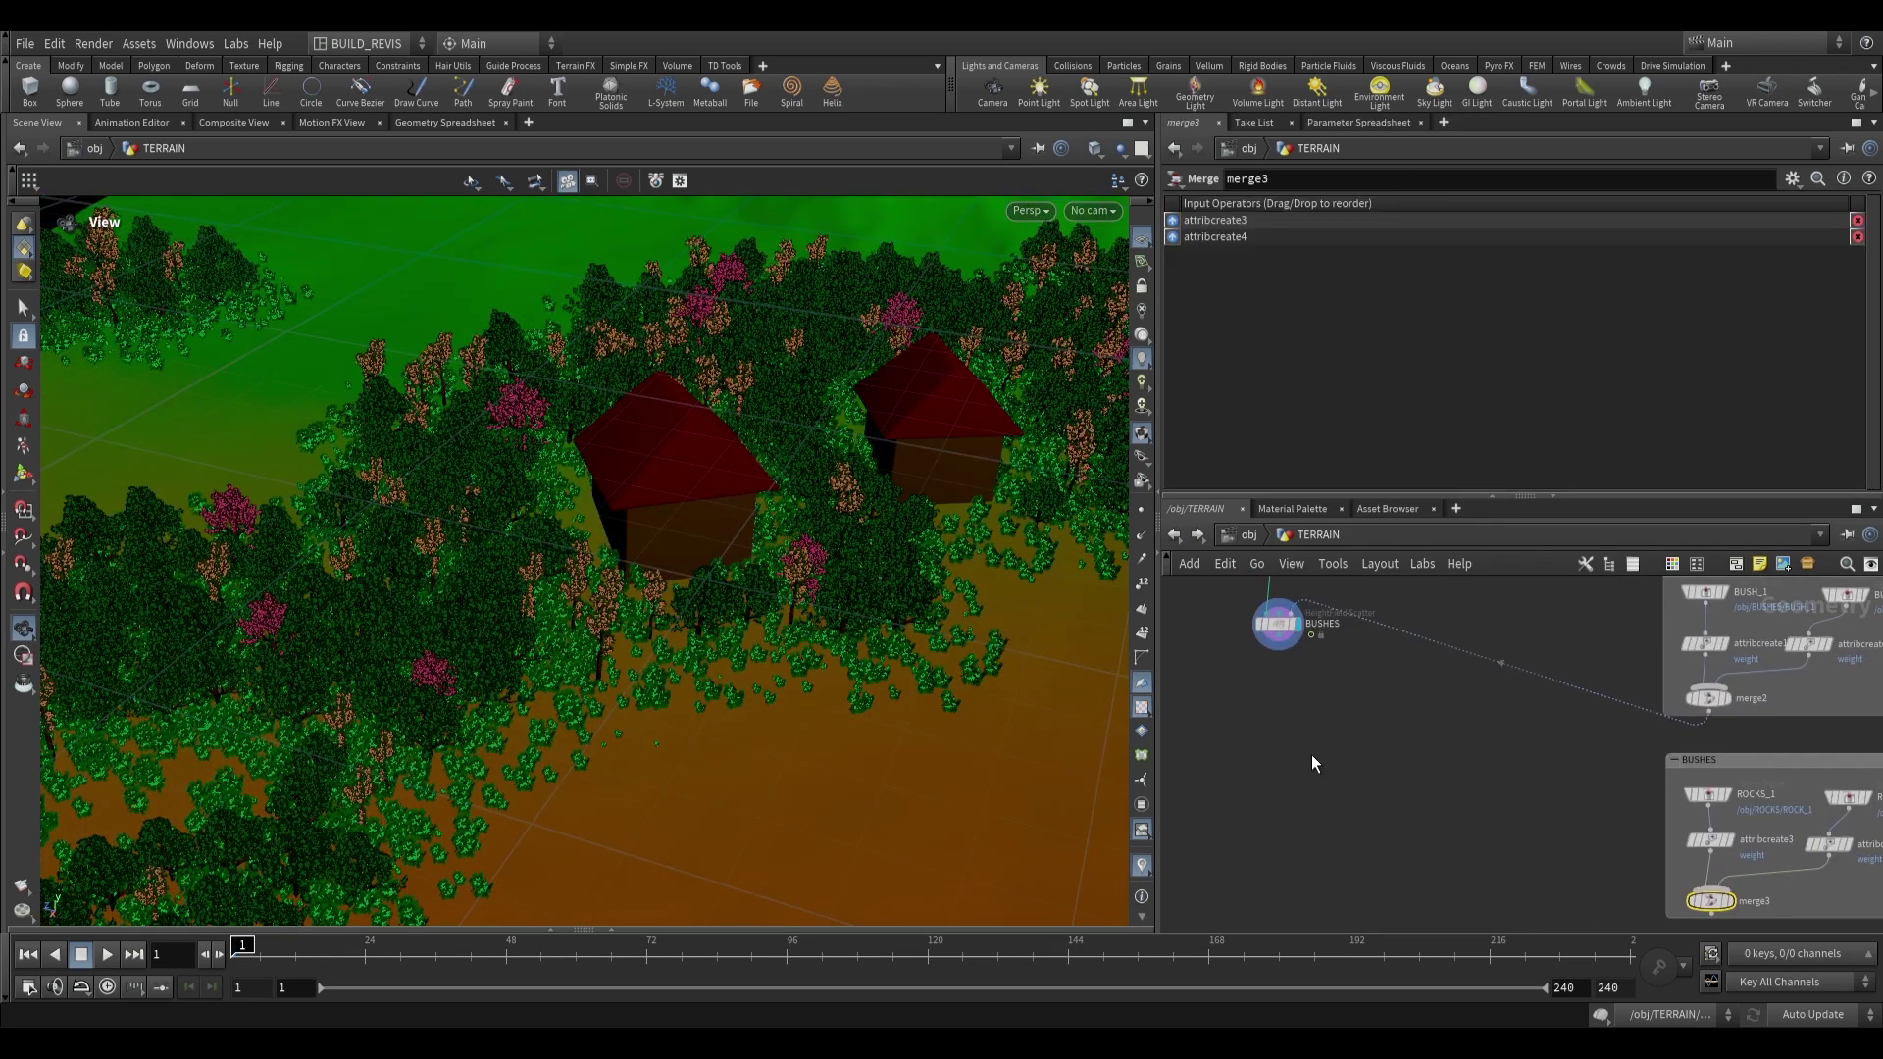
key("Tab")
type("hfsc")
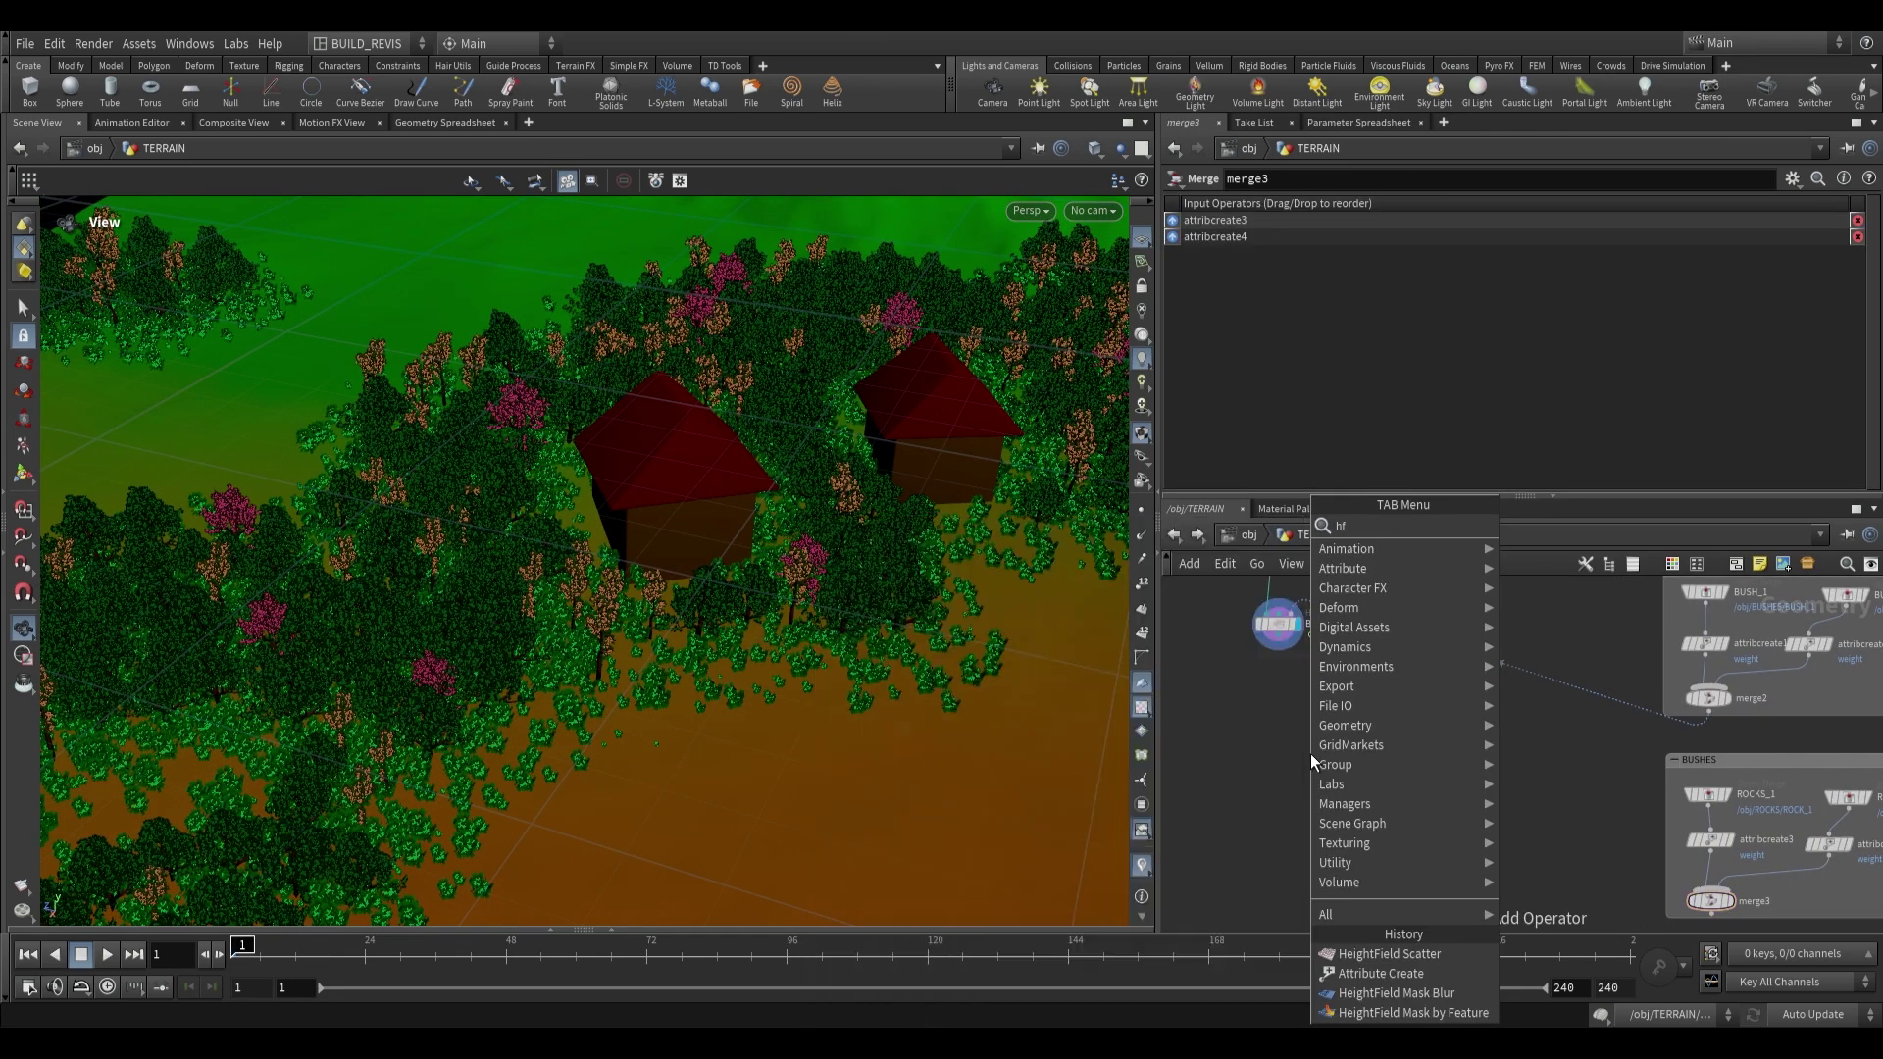
key("Return")
left_click(1291, 694)
left_click(1271, 638)
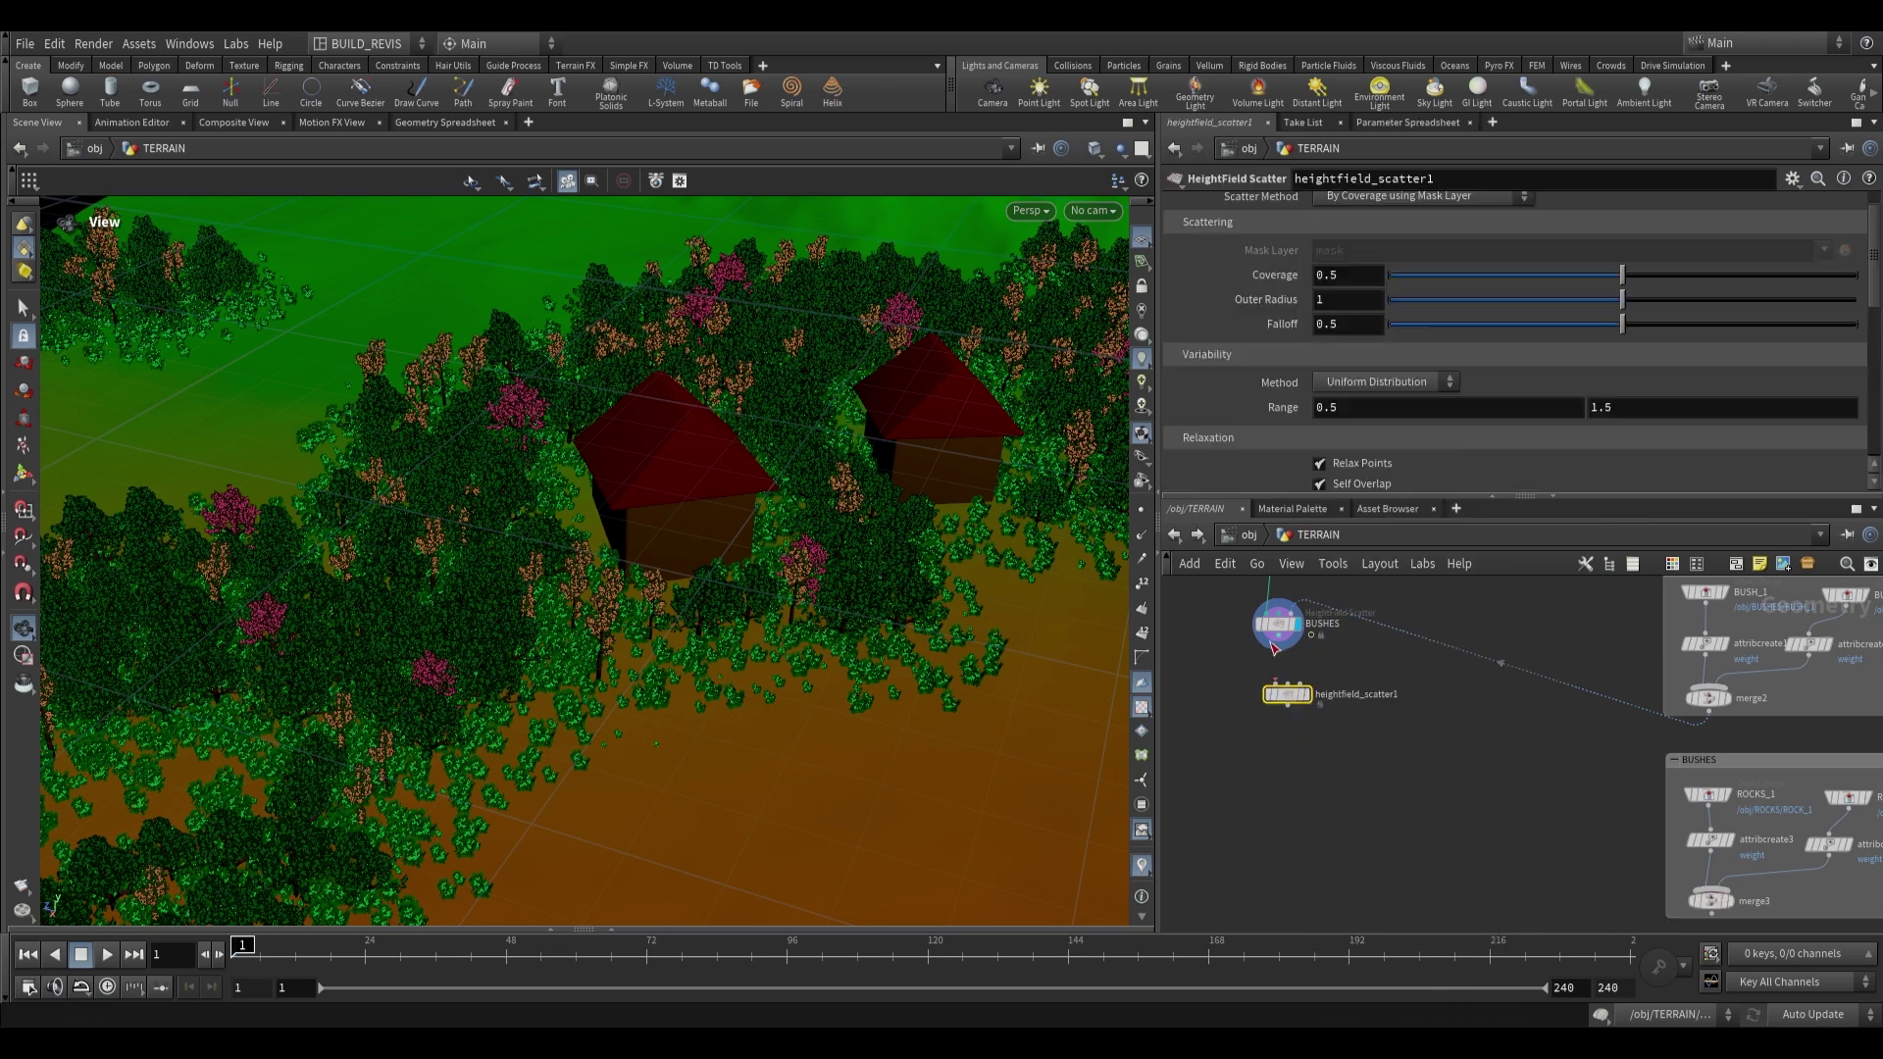
left_click(1287, 692)
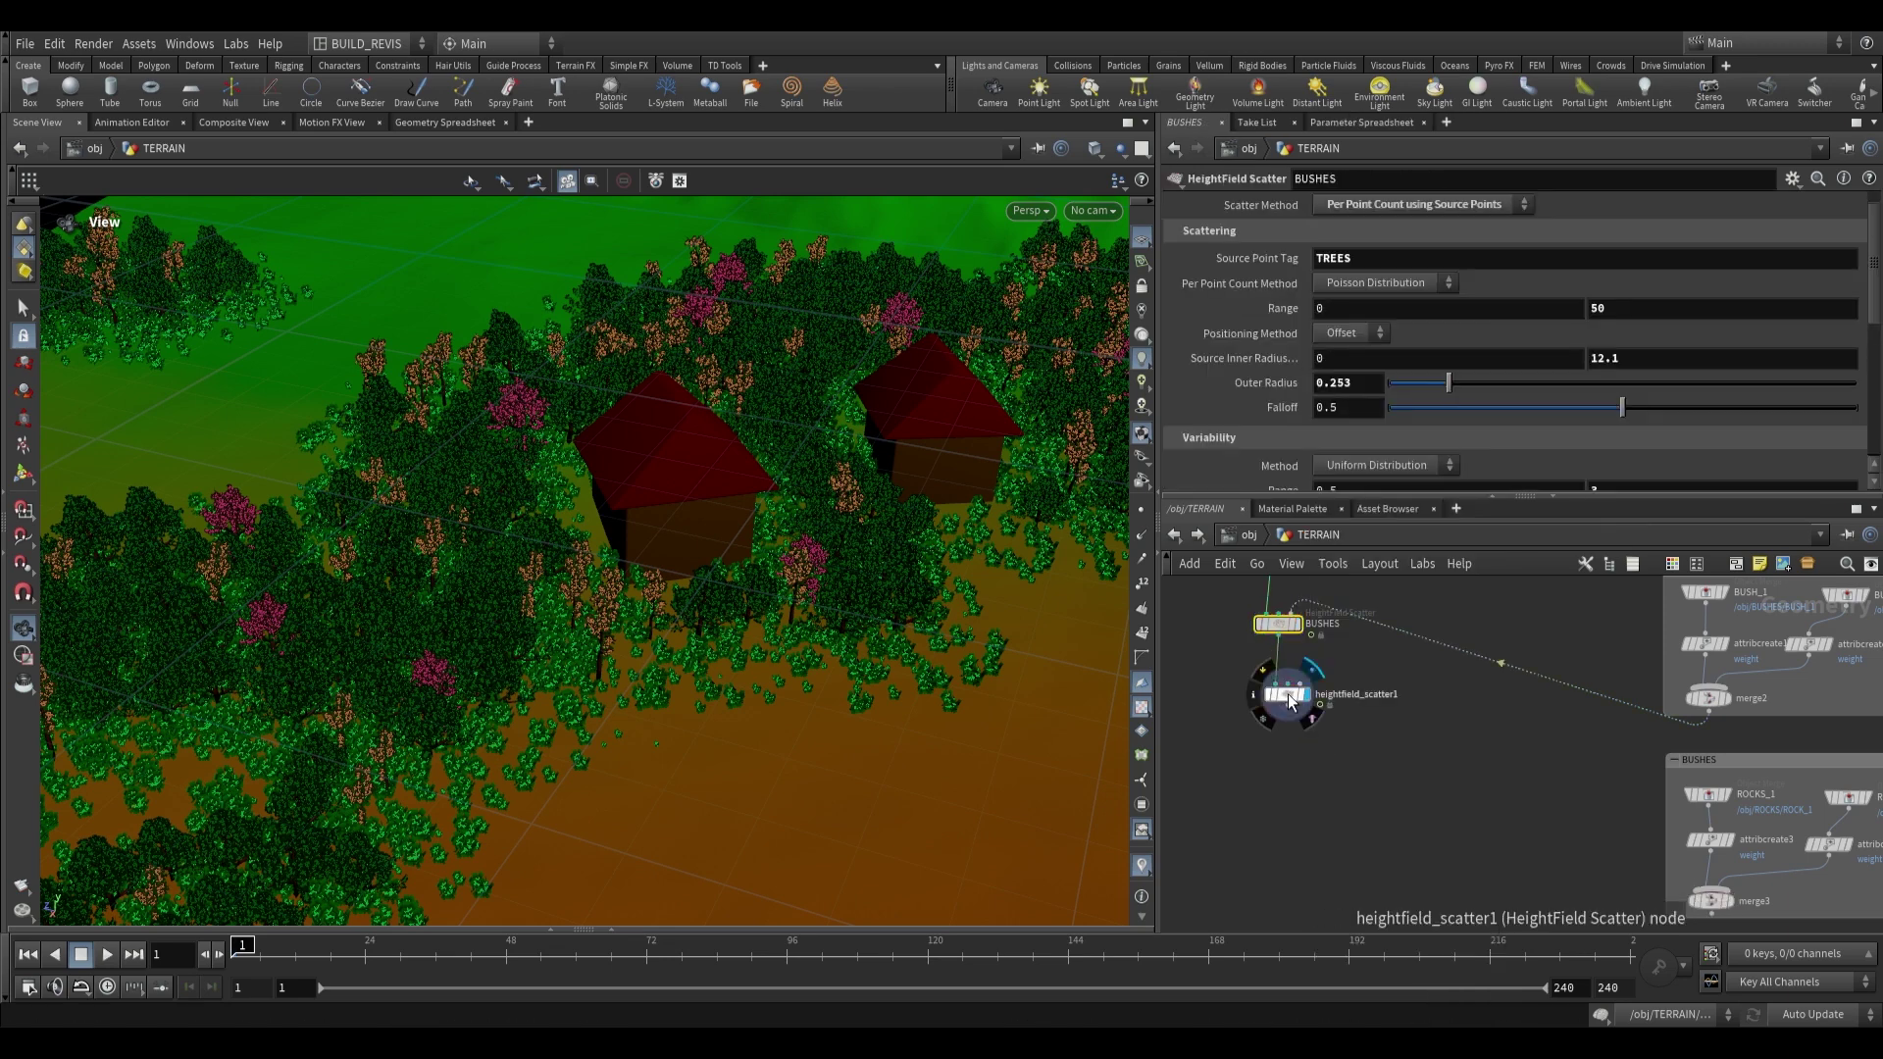
Connect the output of heightfield_maskblur1 to the new scatter's Mask or Scatter Points input.
scroll(1331, 591, "up", 1)
middle_click_drag(1331, 591, 1362, 753)
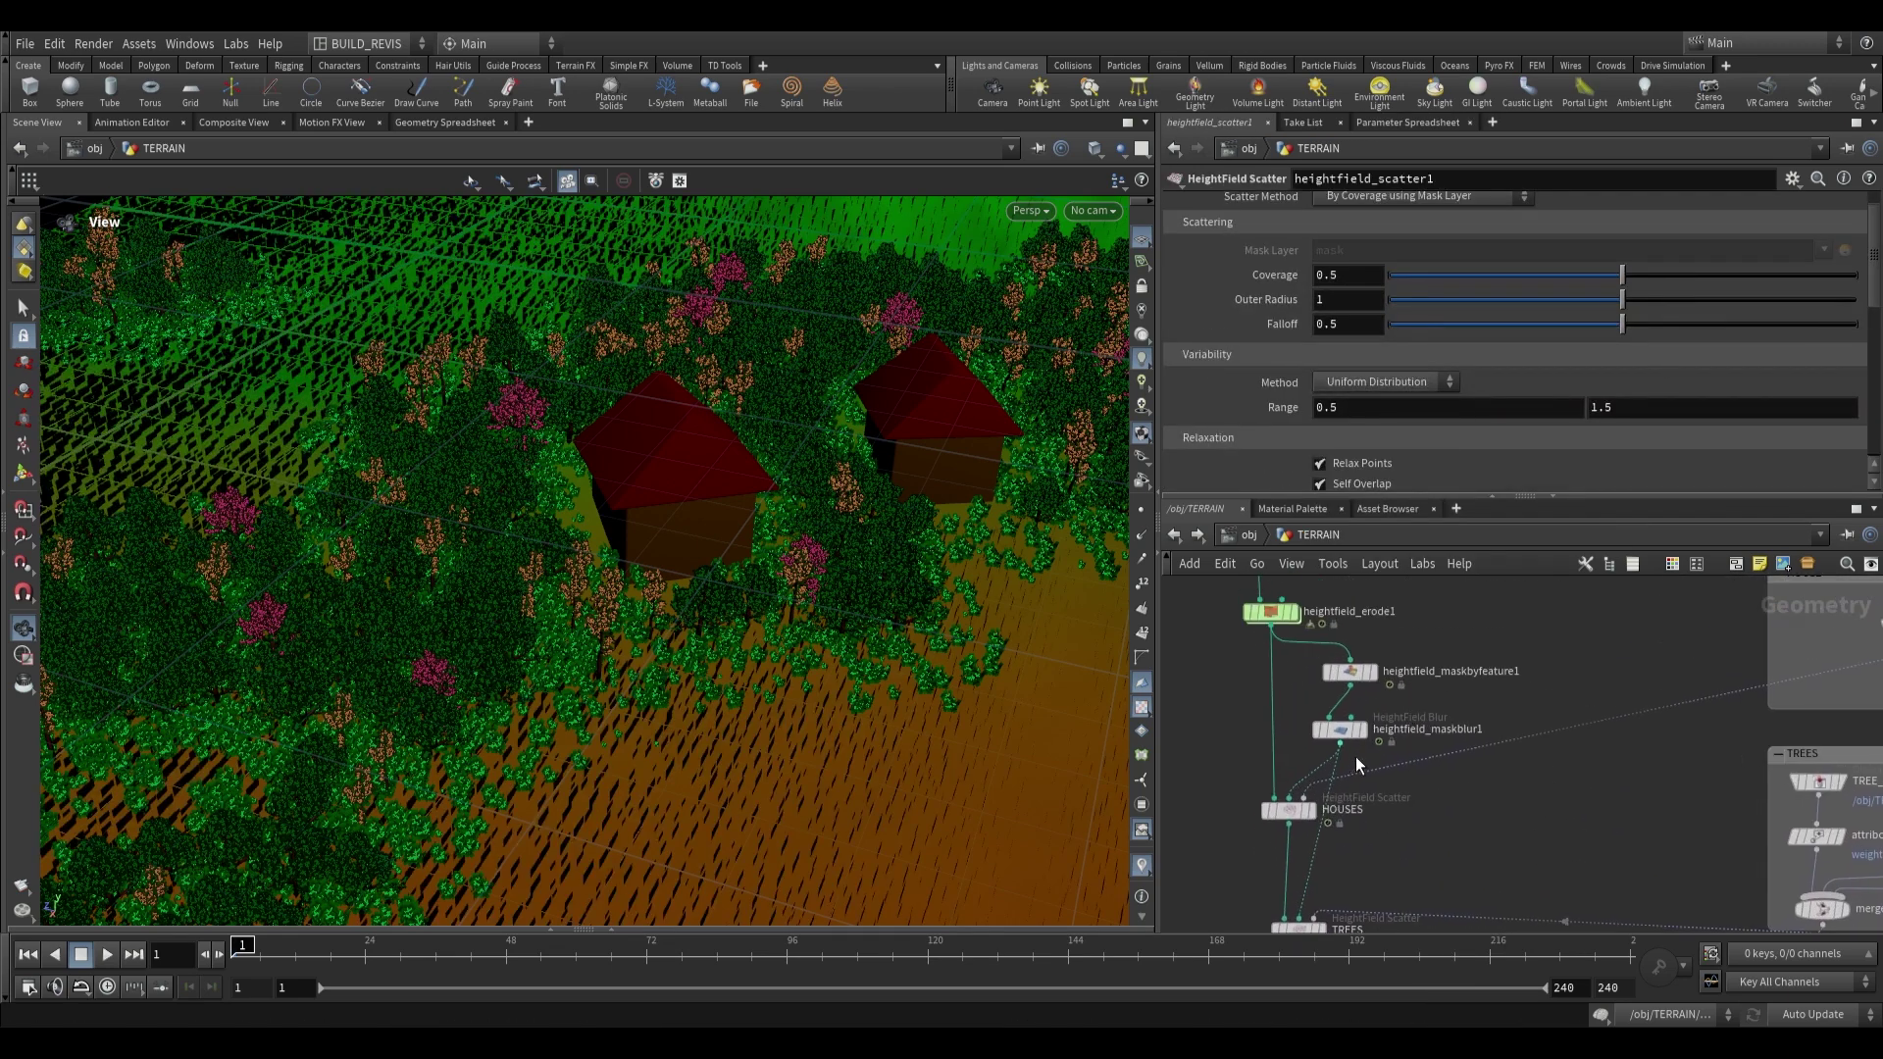
left_click(1340, 747)
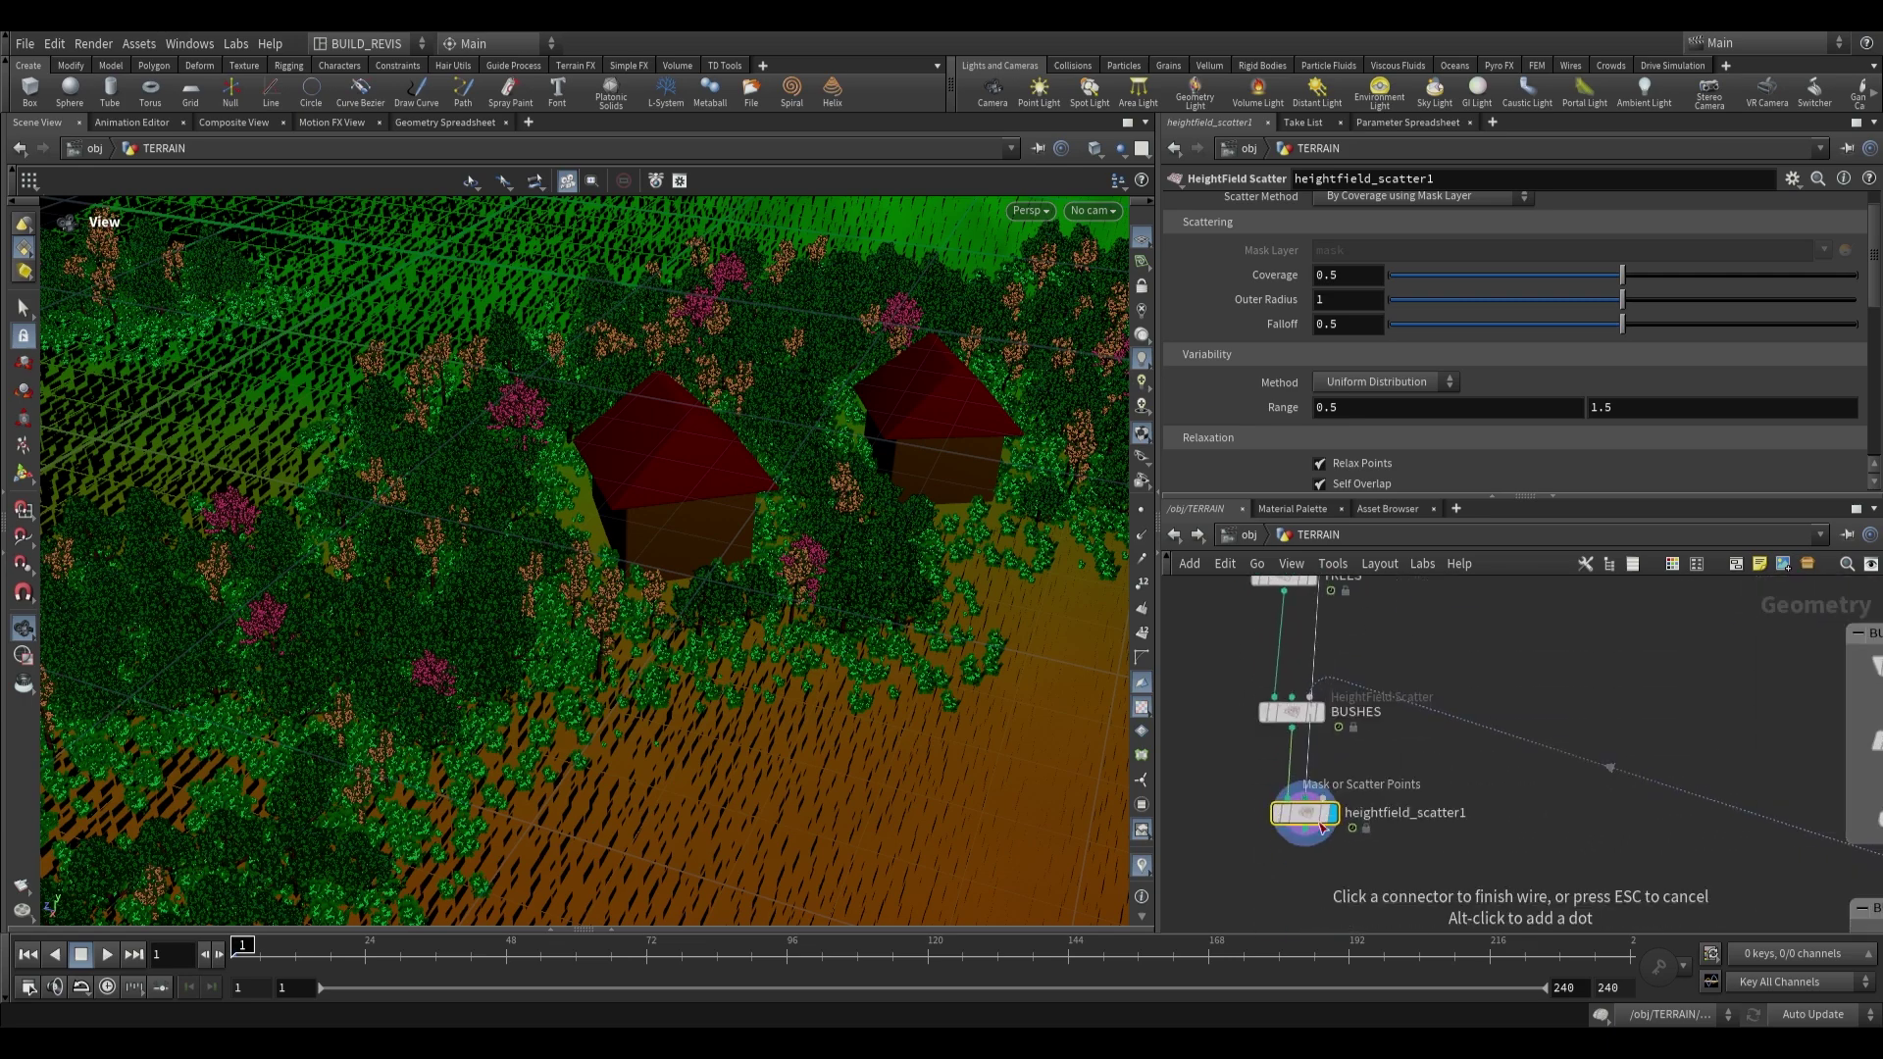
left_click(1318, 825)
Connect the merged rock geometry from merge3 to the new scatter's instance input and move the node further below BUSHES.
scroll(1569, 883, "down", 3)
middle_click_drag(1711, 920, 1629, 809)
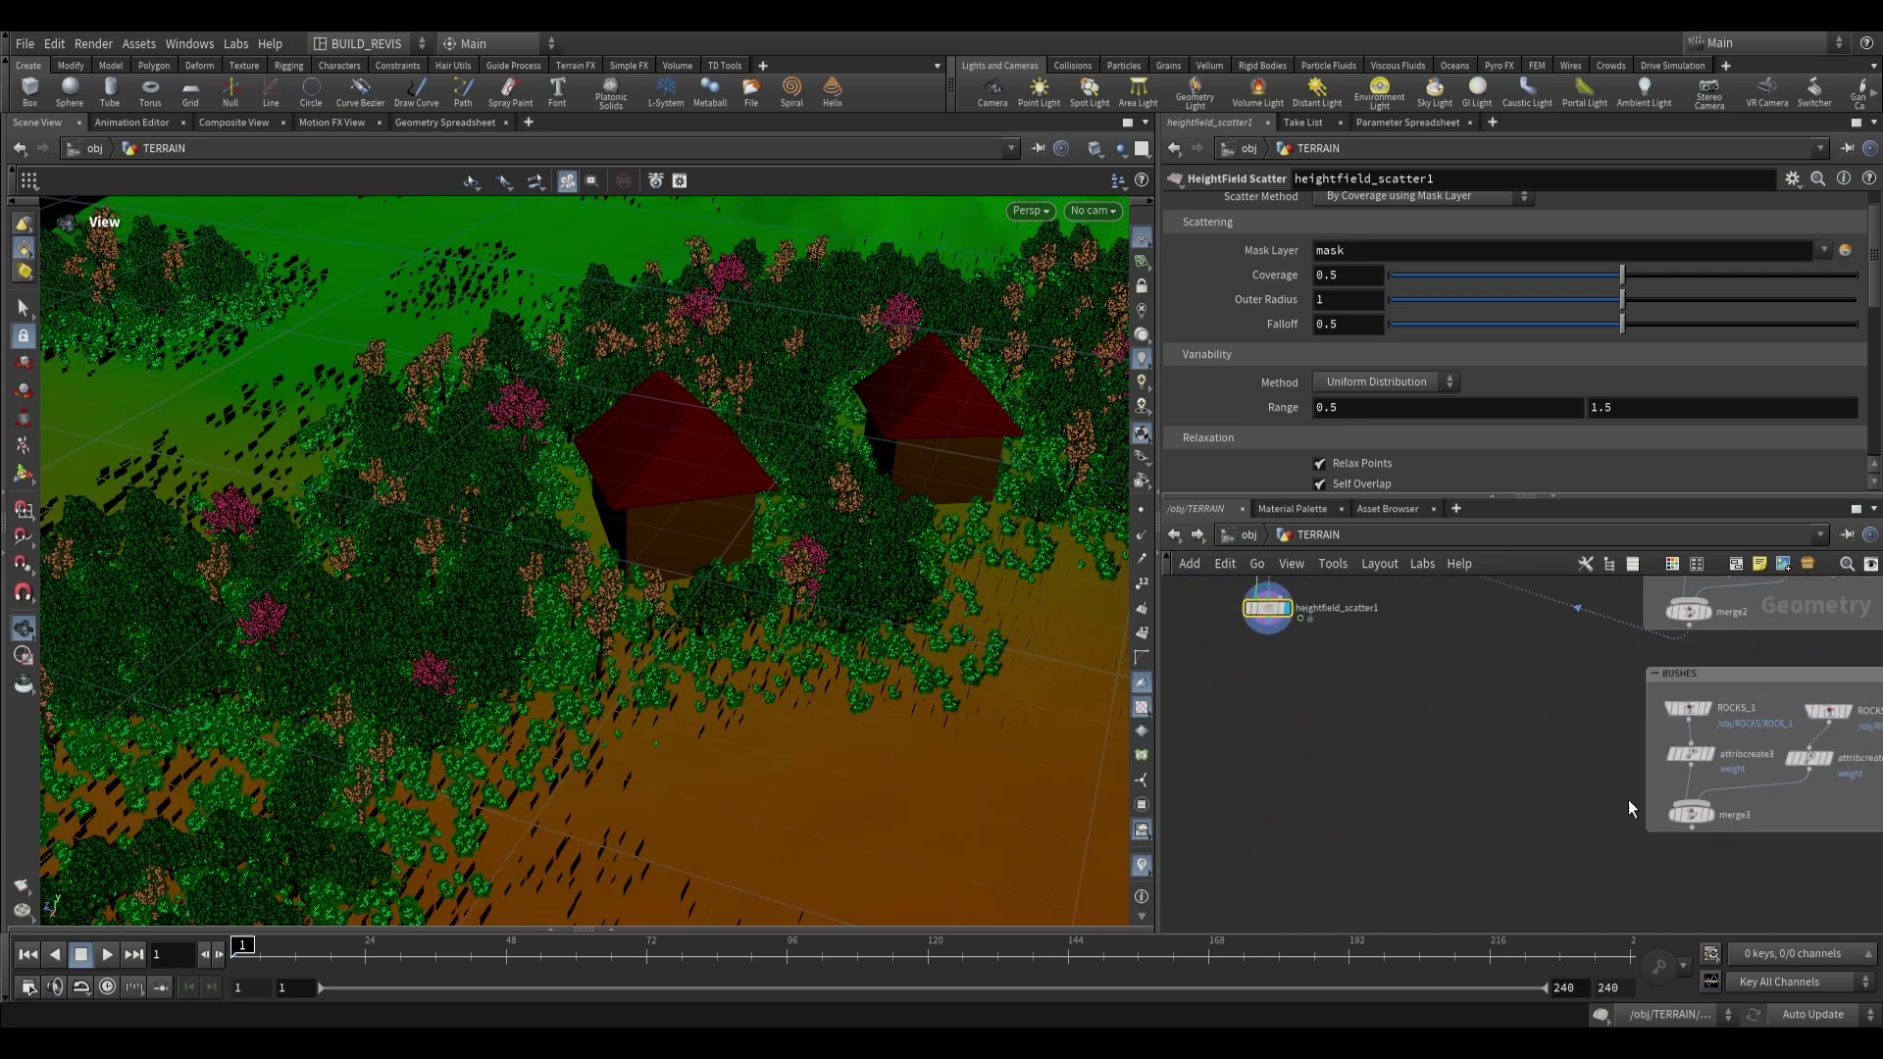
left_click(1691, 832)
middle_click_drag(1334, 608, 1374, 727)
scroll(1371, 718, "up", 2)
left_click(1300, 717)
left_click_drag(1297, 738, 1293, 806)
Inspect the rocks scattered over the terrain among the bushes, trees and houses.
left_click_drag(782, 673, 891, 523)
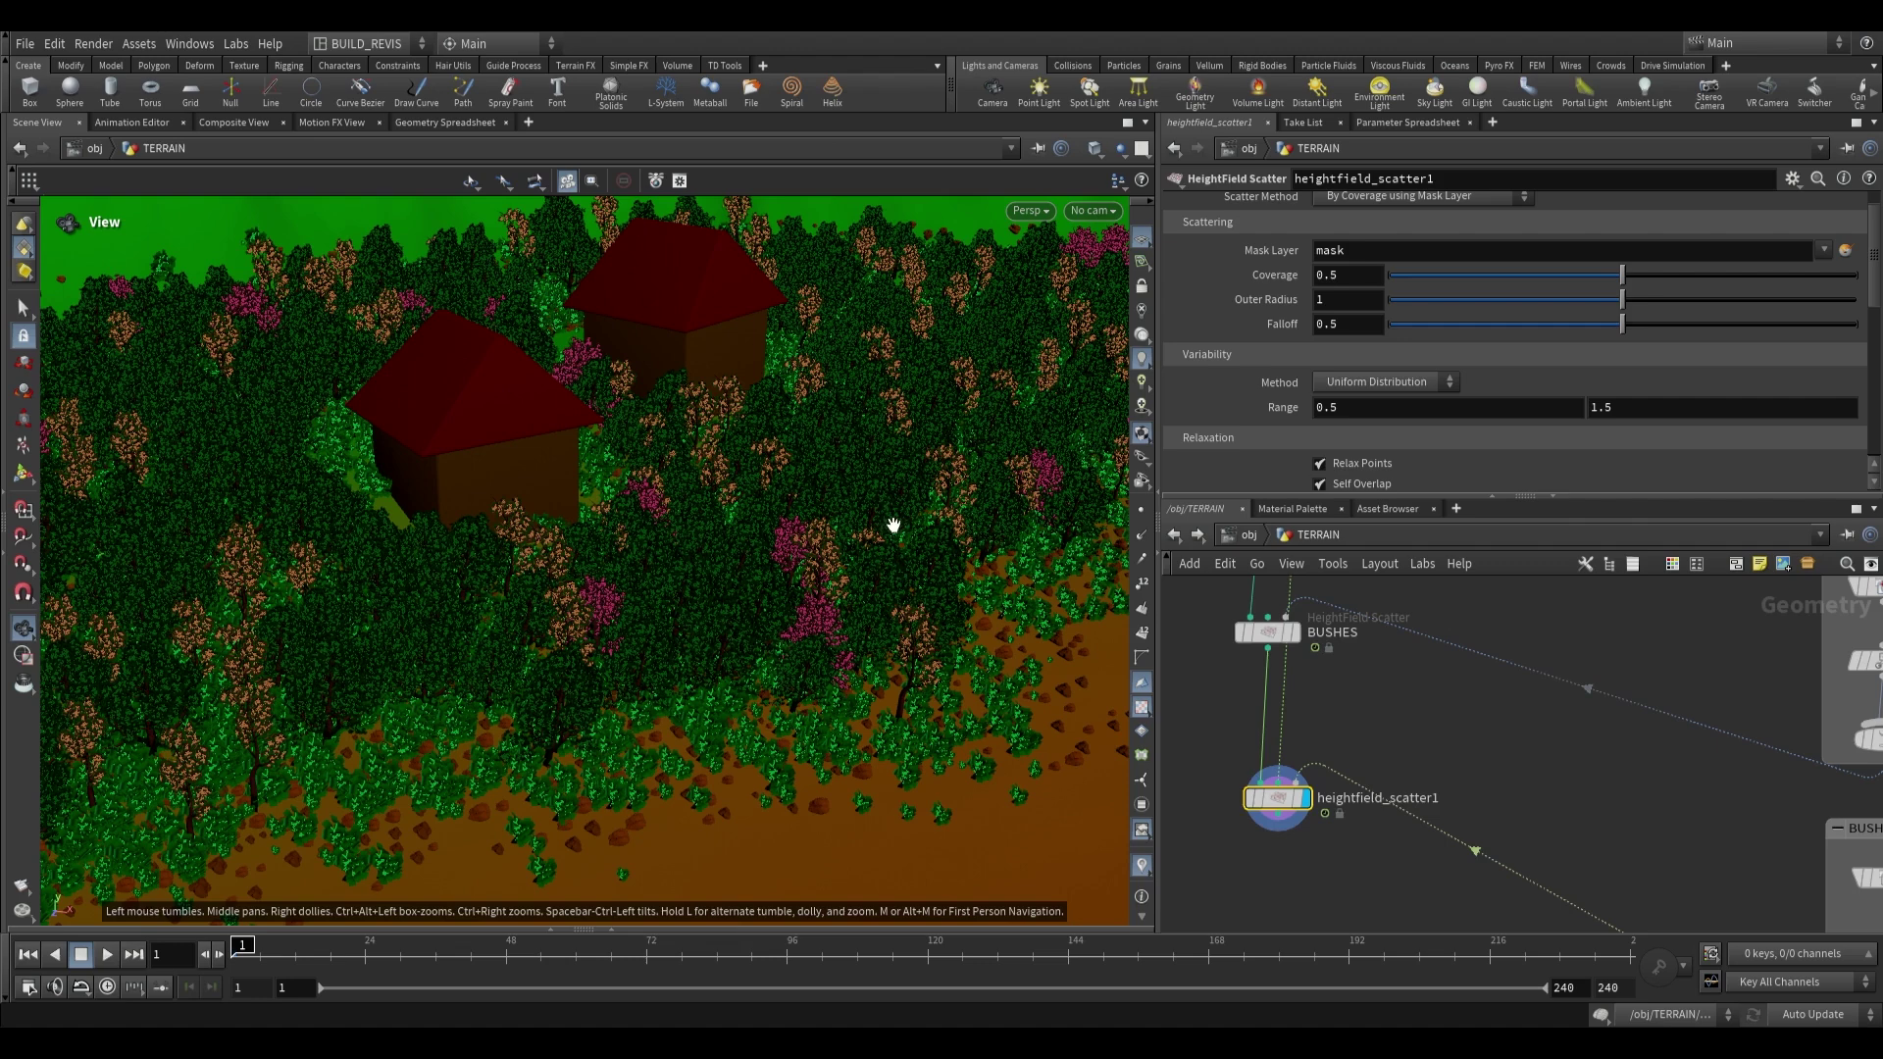
scroll(1403, 698, "down", 3)
middle_click_drag(1432, 642, 1336, 701)
scroll(1303, 735, "up", 2)
left_click_drag(1296, 727, 1281, 736)
middle_click_drag(1305, 883, 1313, 727)
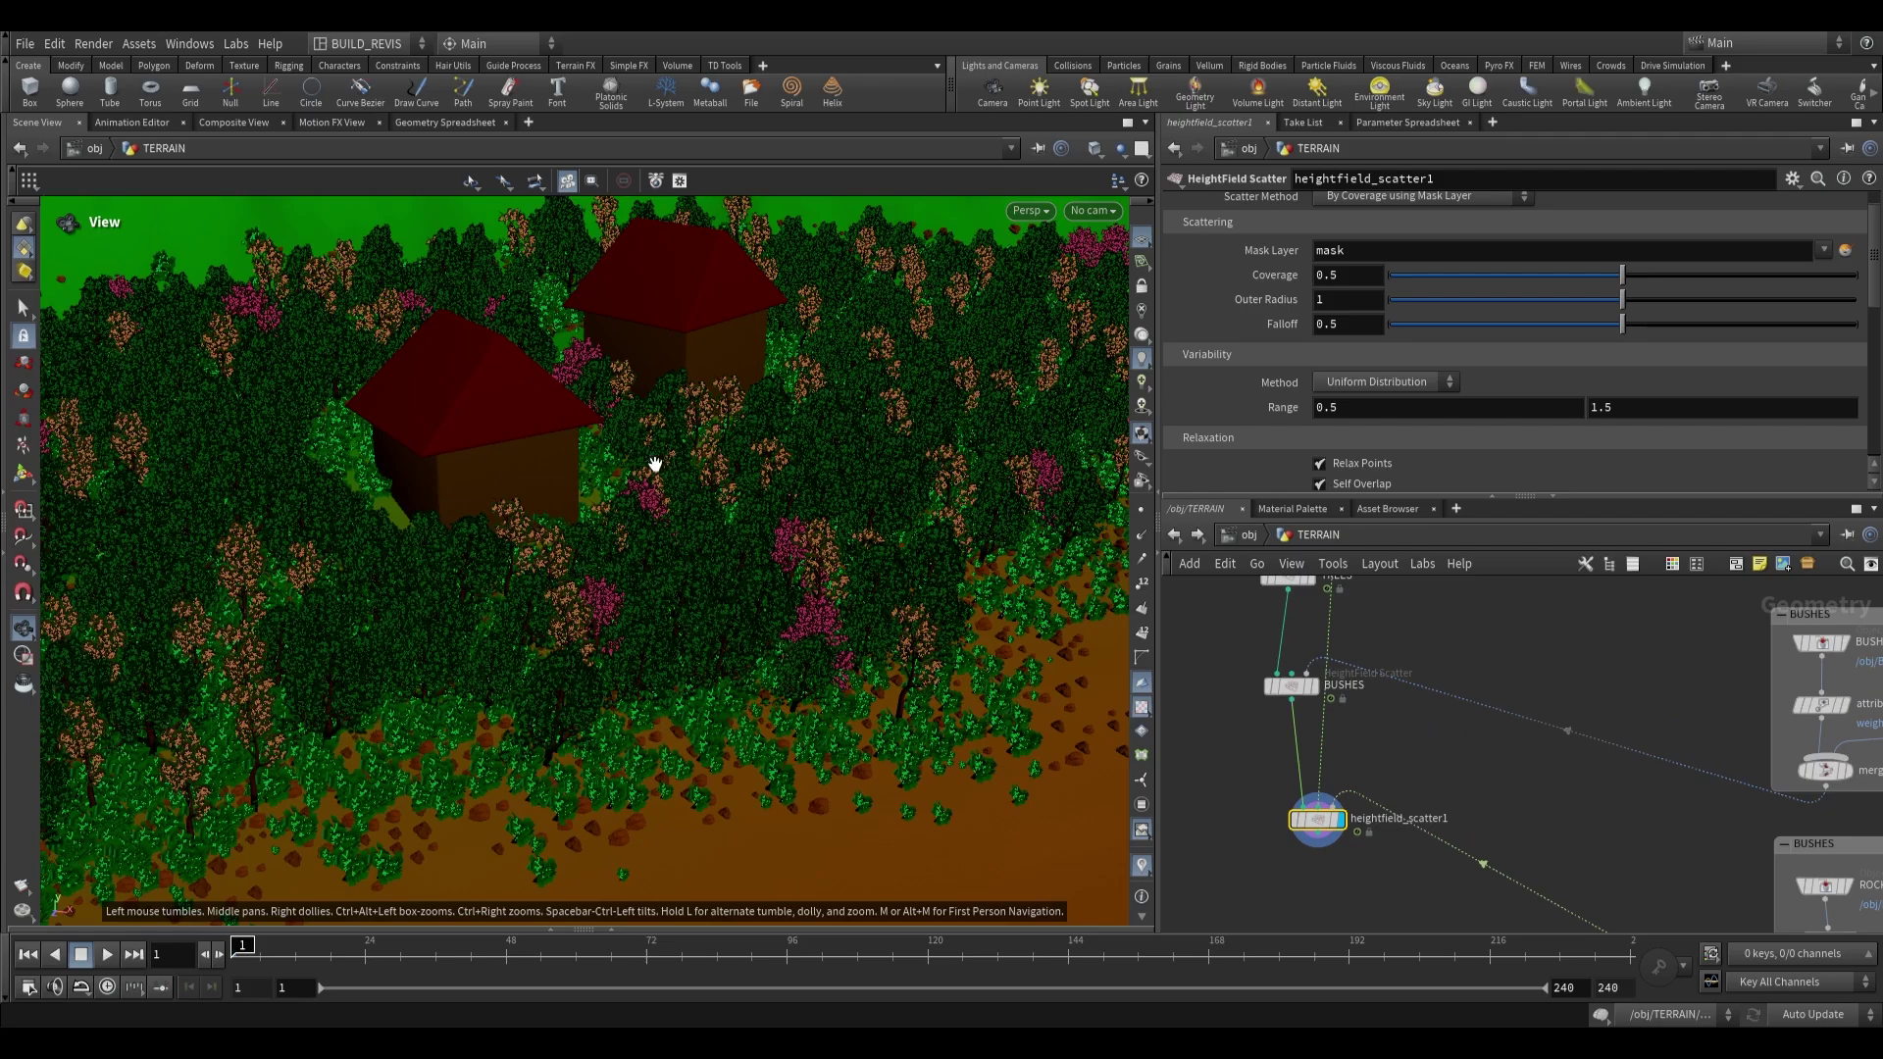
left_click_drag(563, 456, 555, 698)
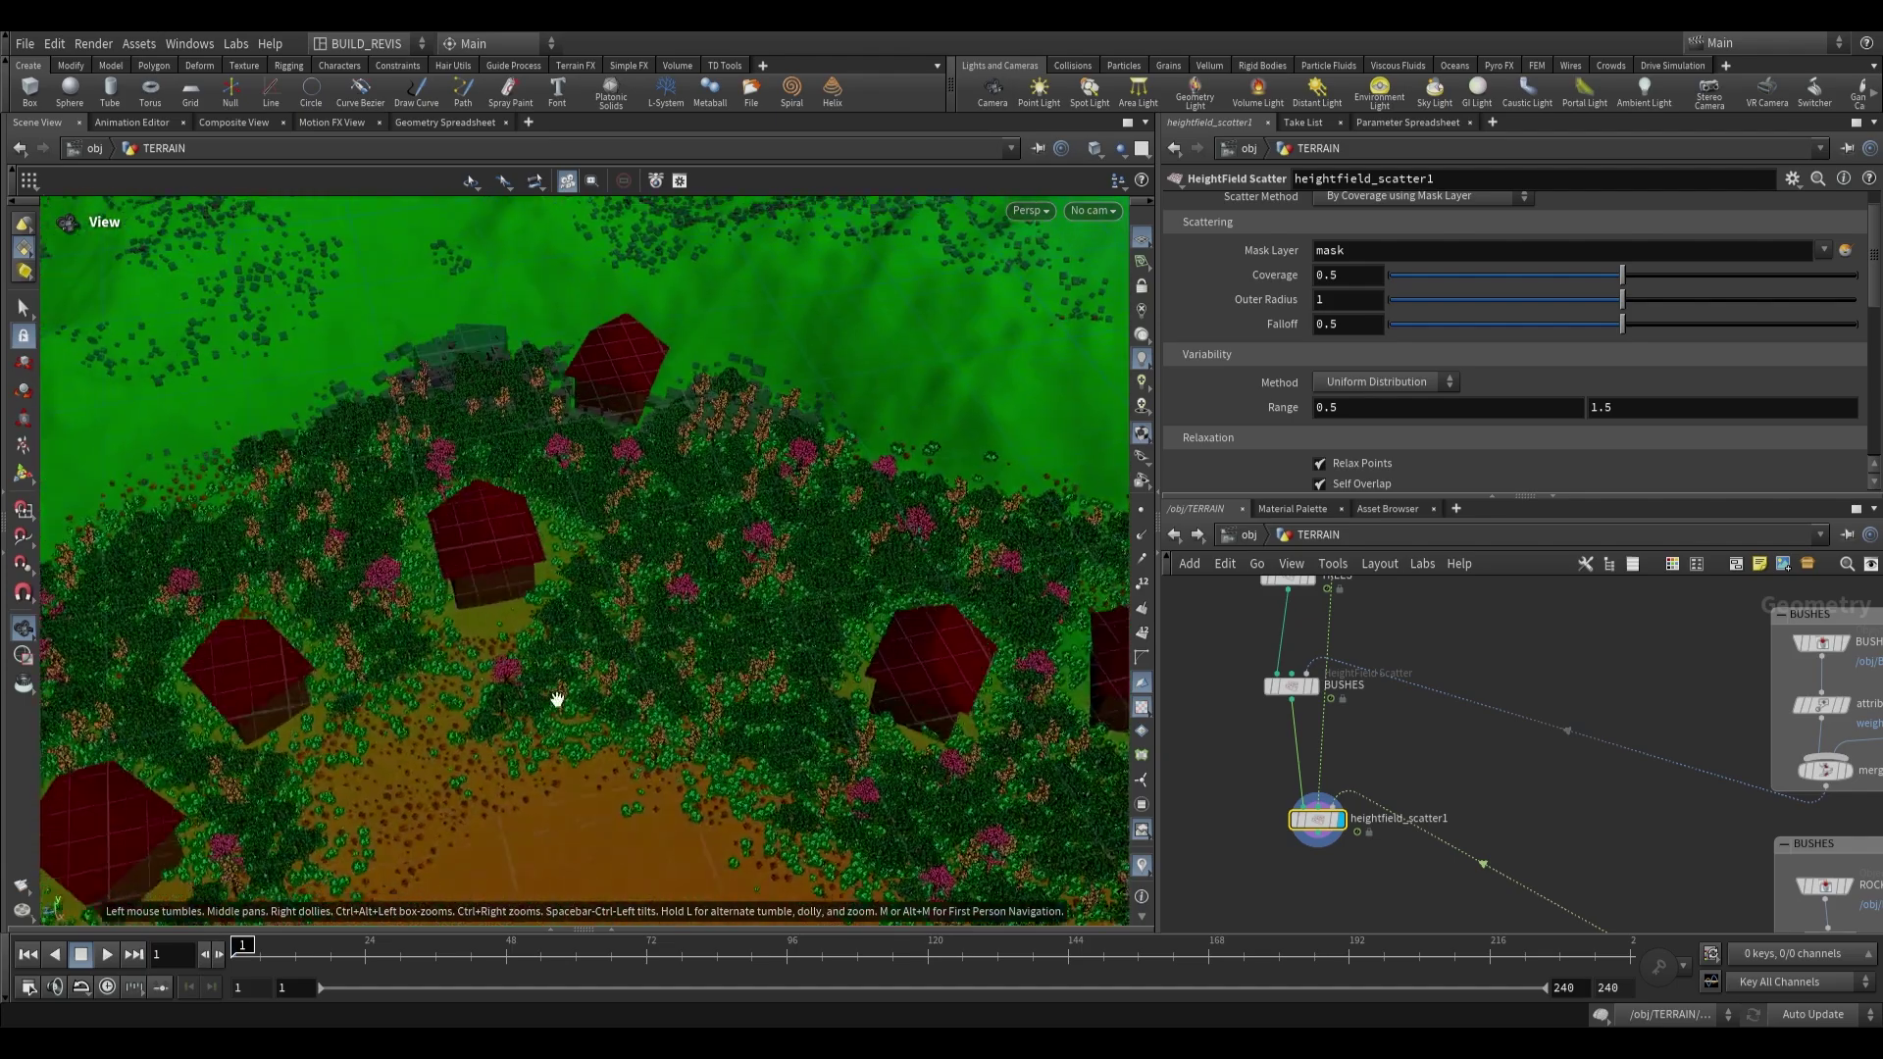
Turn off Relax Points on heightfield_scatter1 and check the rock spacing up close.
scroll(479, 697, "up", 5)
left_click_drag(546, 626, 564, 530)
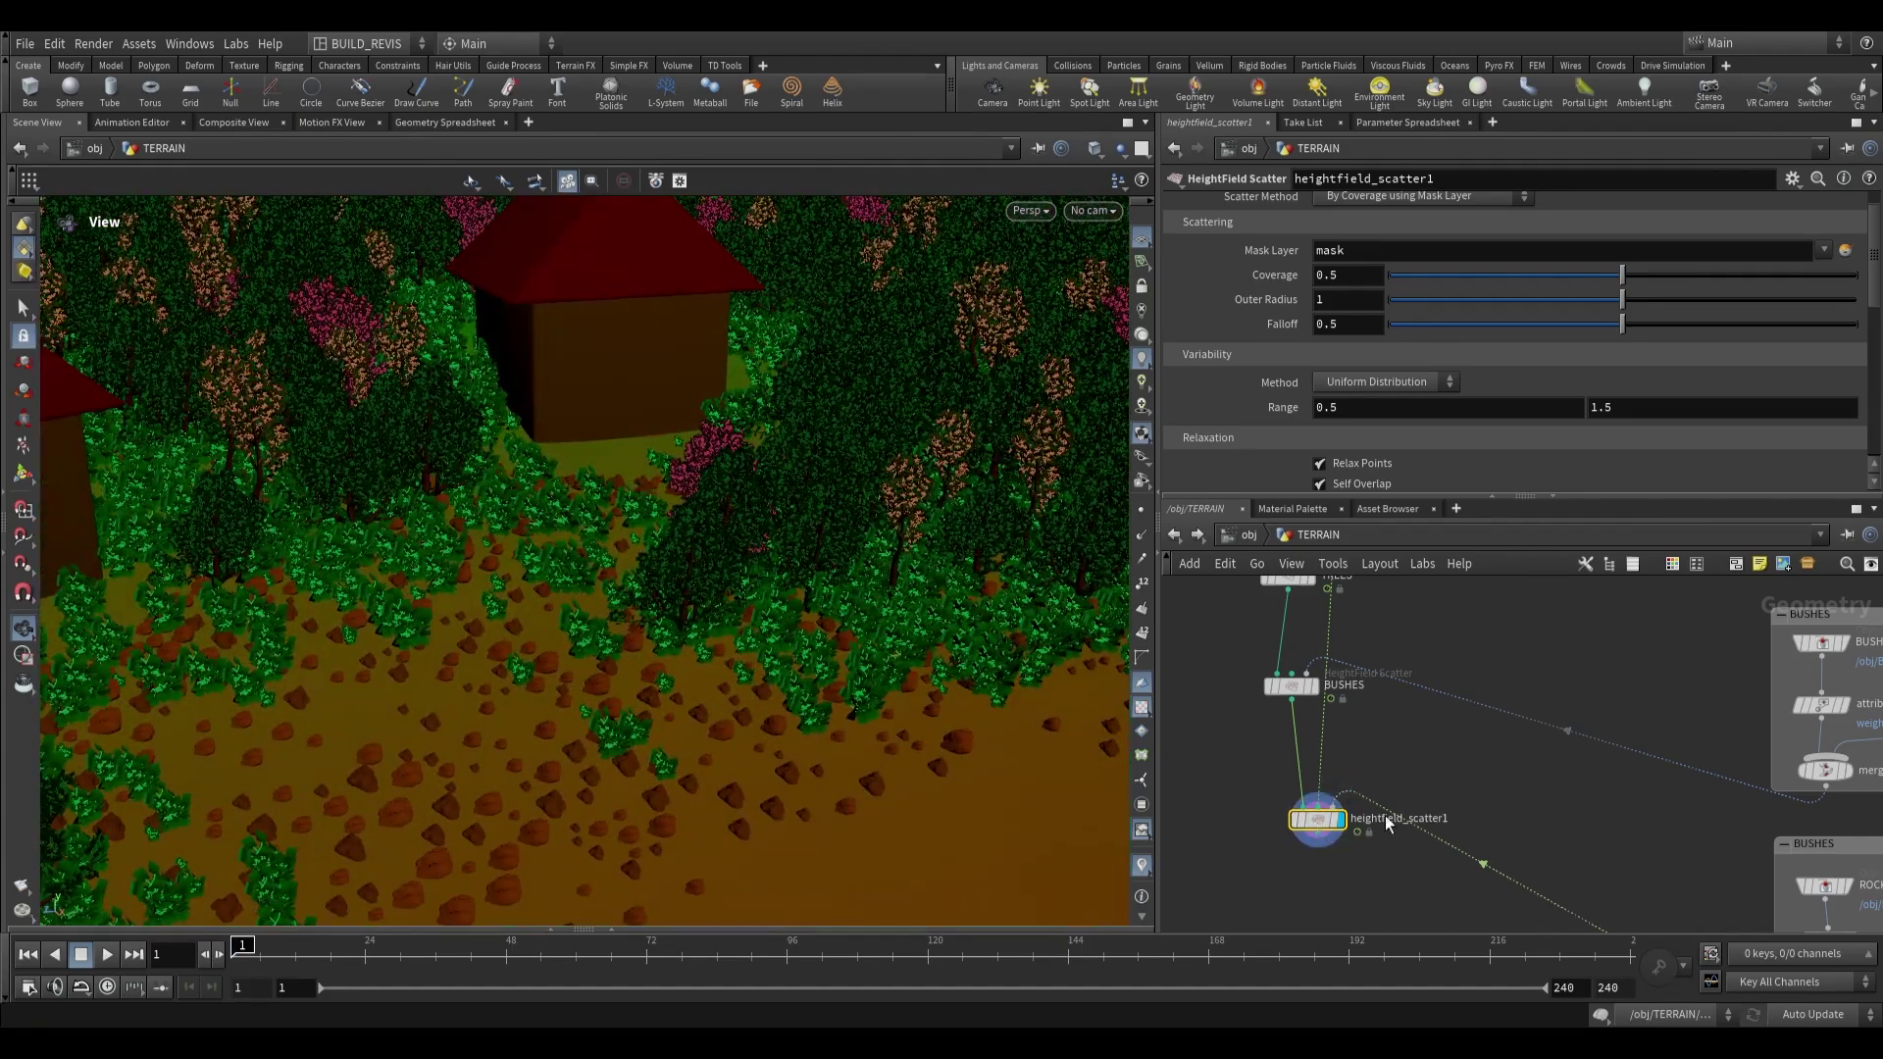
scroll(1232, 380, "down", 5)
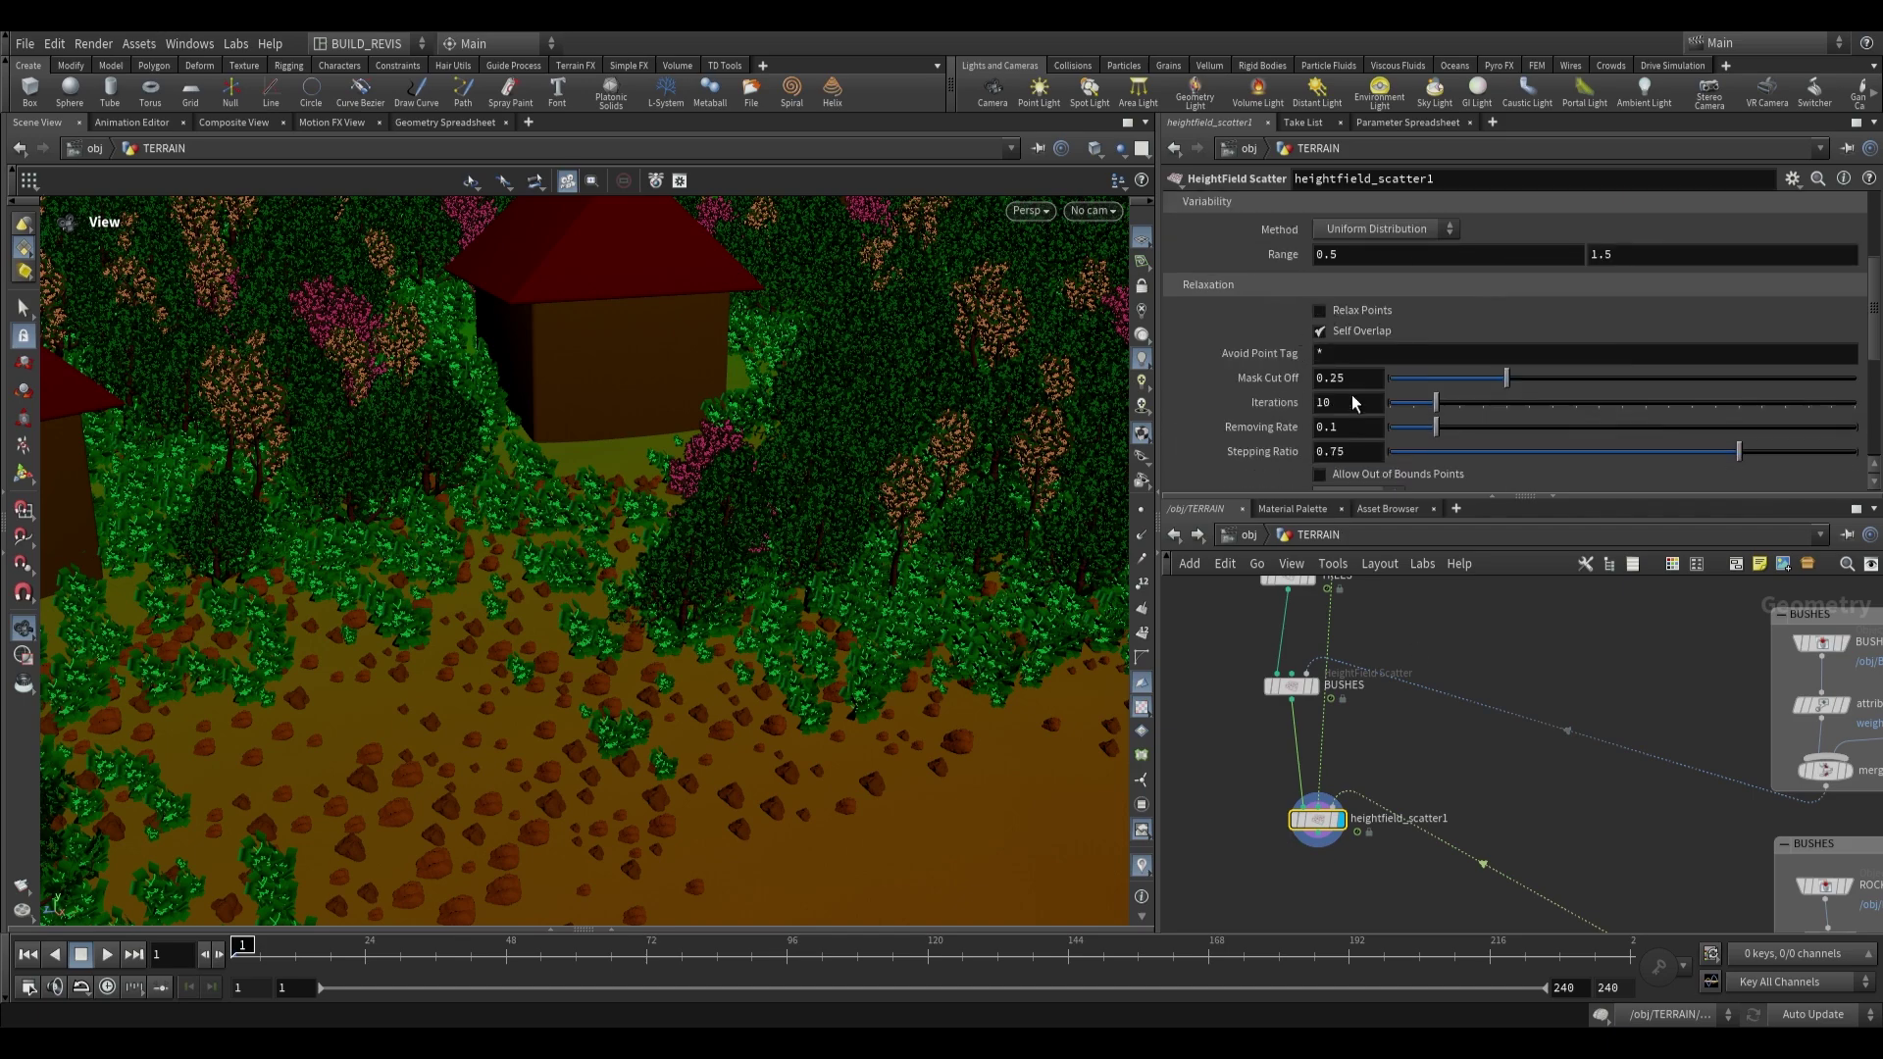
left_click(1321, 310)
left_click_drag(648, 545, 748, 660)
middle_click_drag(748, 660, 619, 444)
right_click_drag(694, 603, 722, 694)
mouse_move(660, 753)
right_mouse_down()
mouse_move(686, 769)
mouse_move(643, 782)
right_mouse_up()
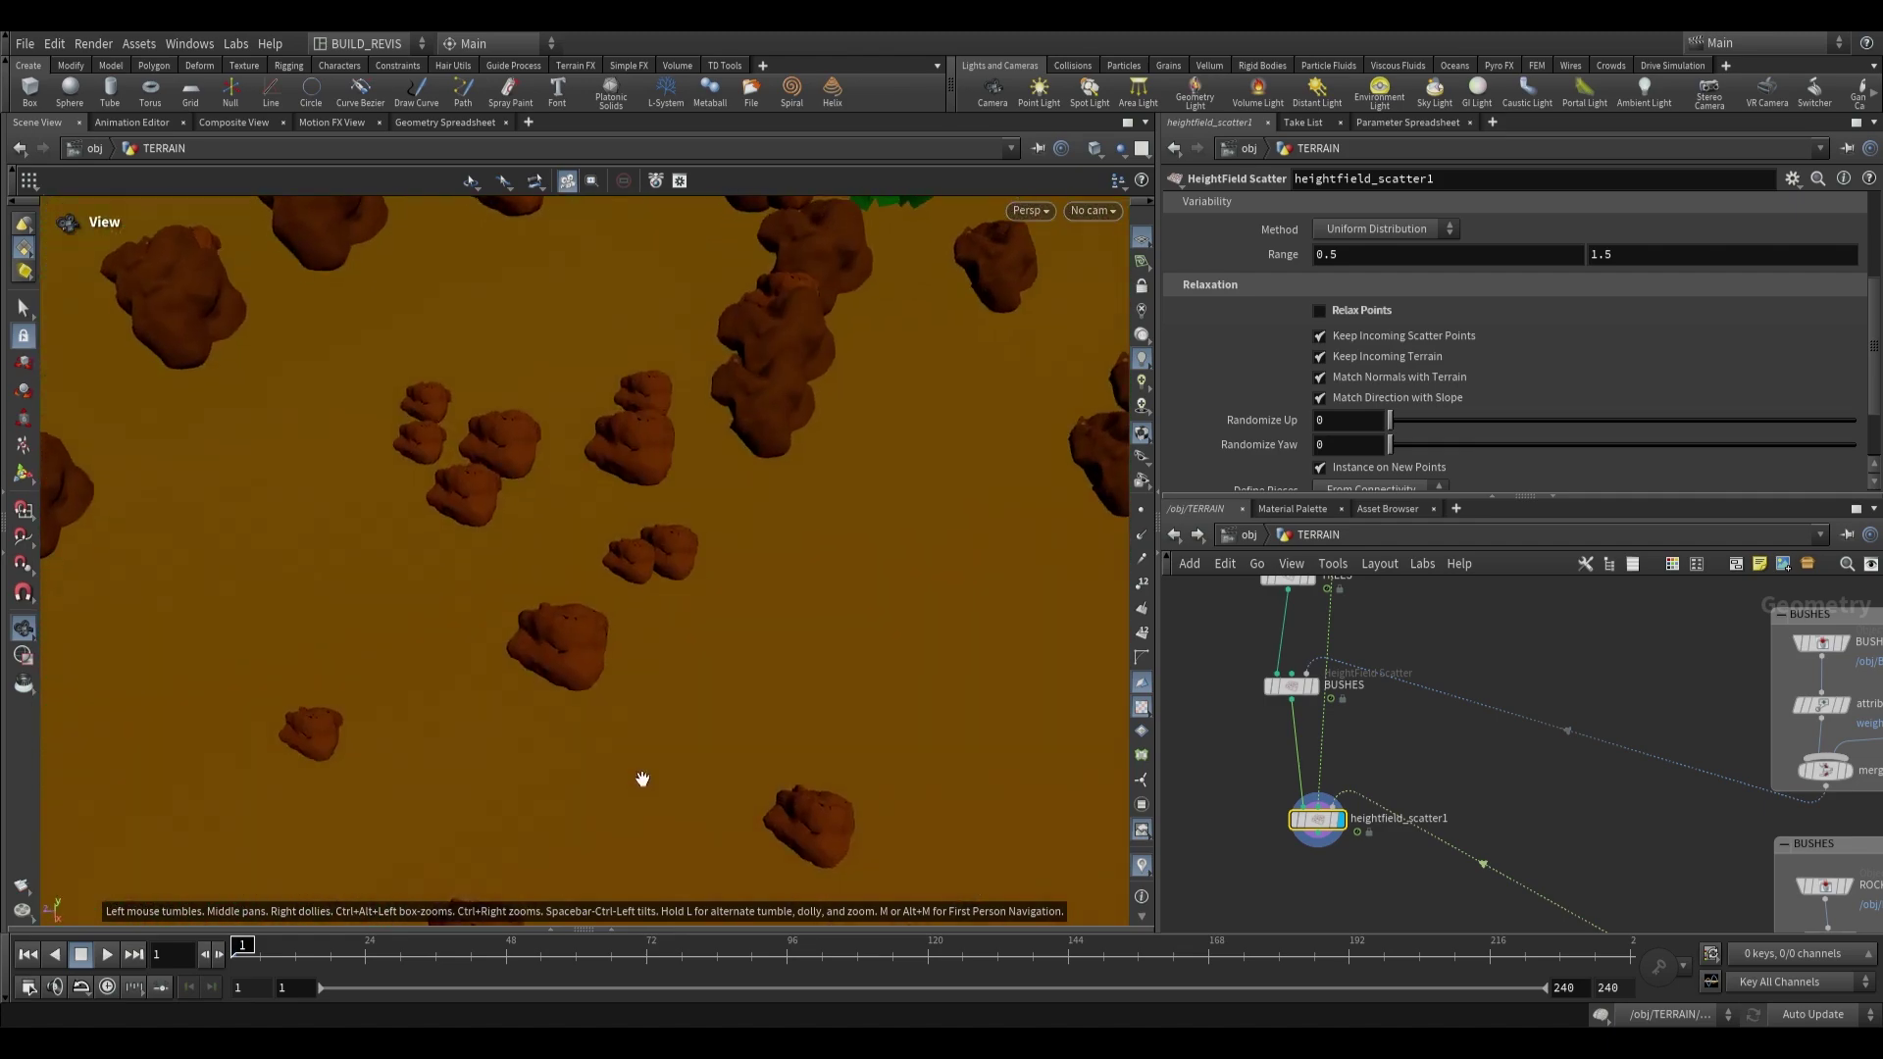
Set the rock scatter's Randomize Yaw to 180 and Randomize Up to 165.6.
scroll(643, 782, "down", 5)
scroll(664, 656, "up", 4)
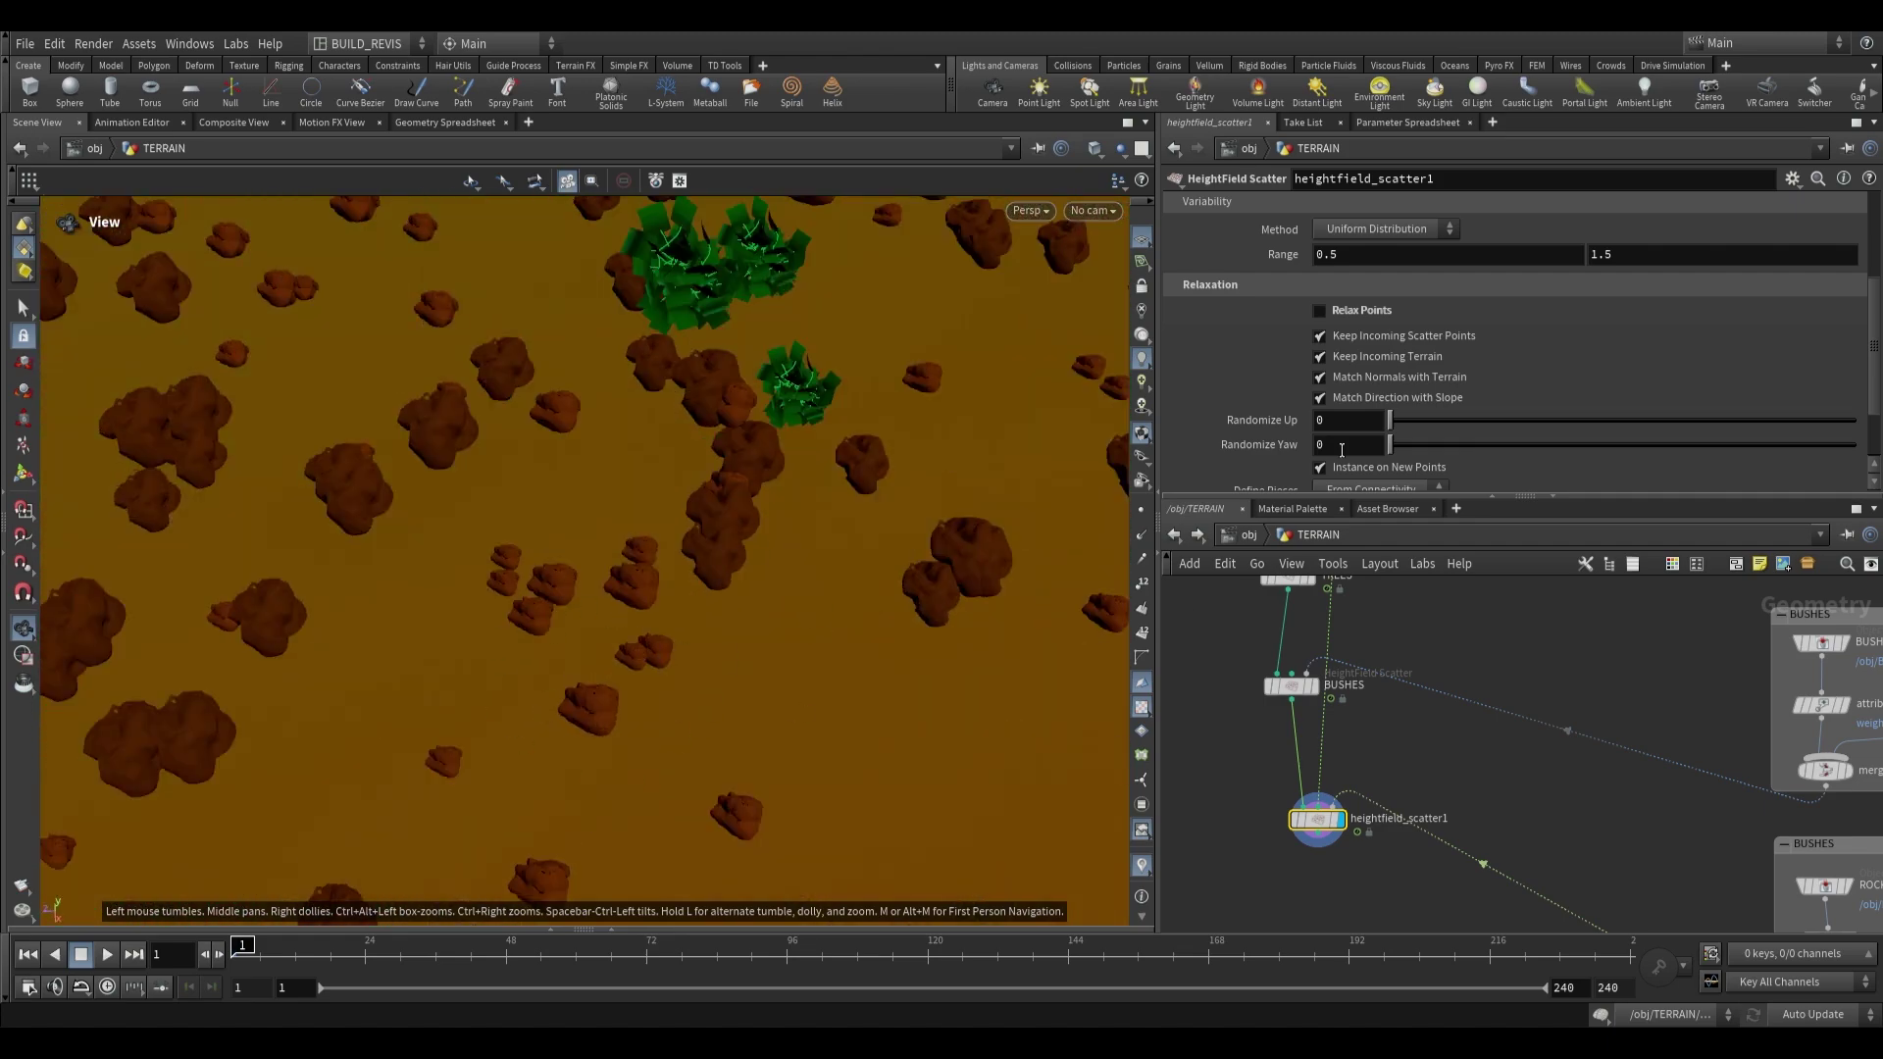
scroll(1328, 479, "down", 3)
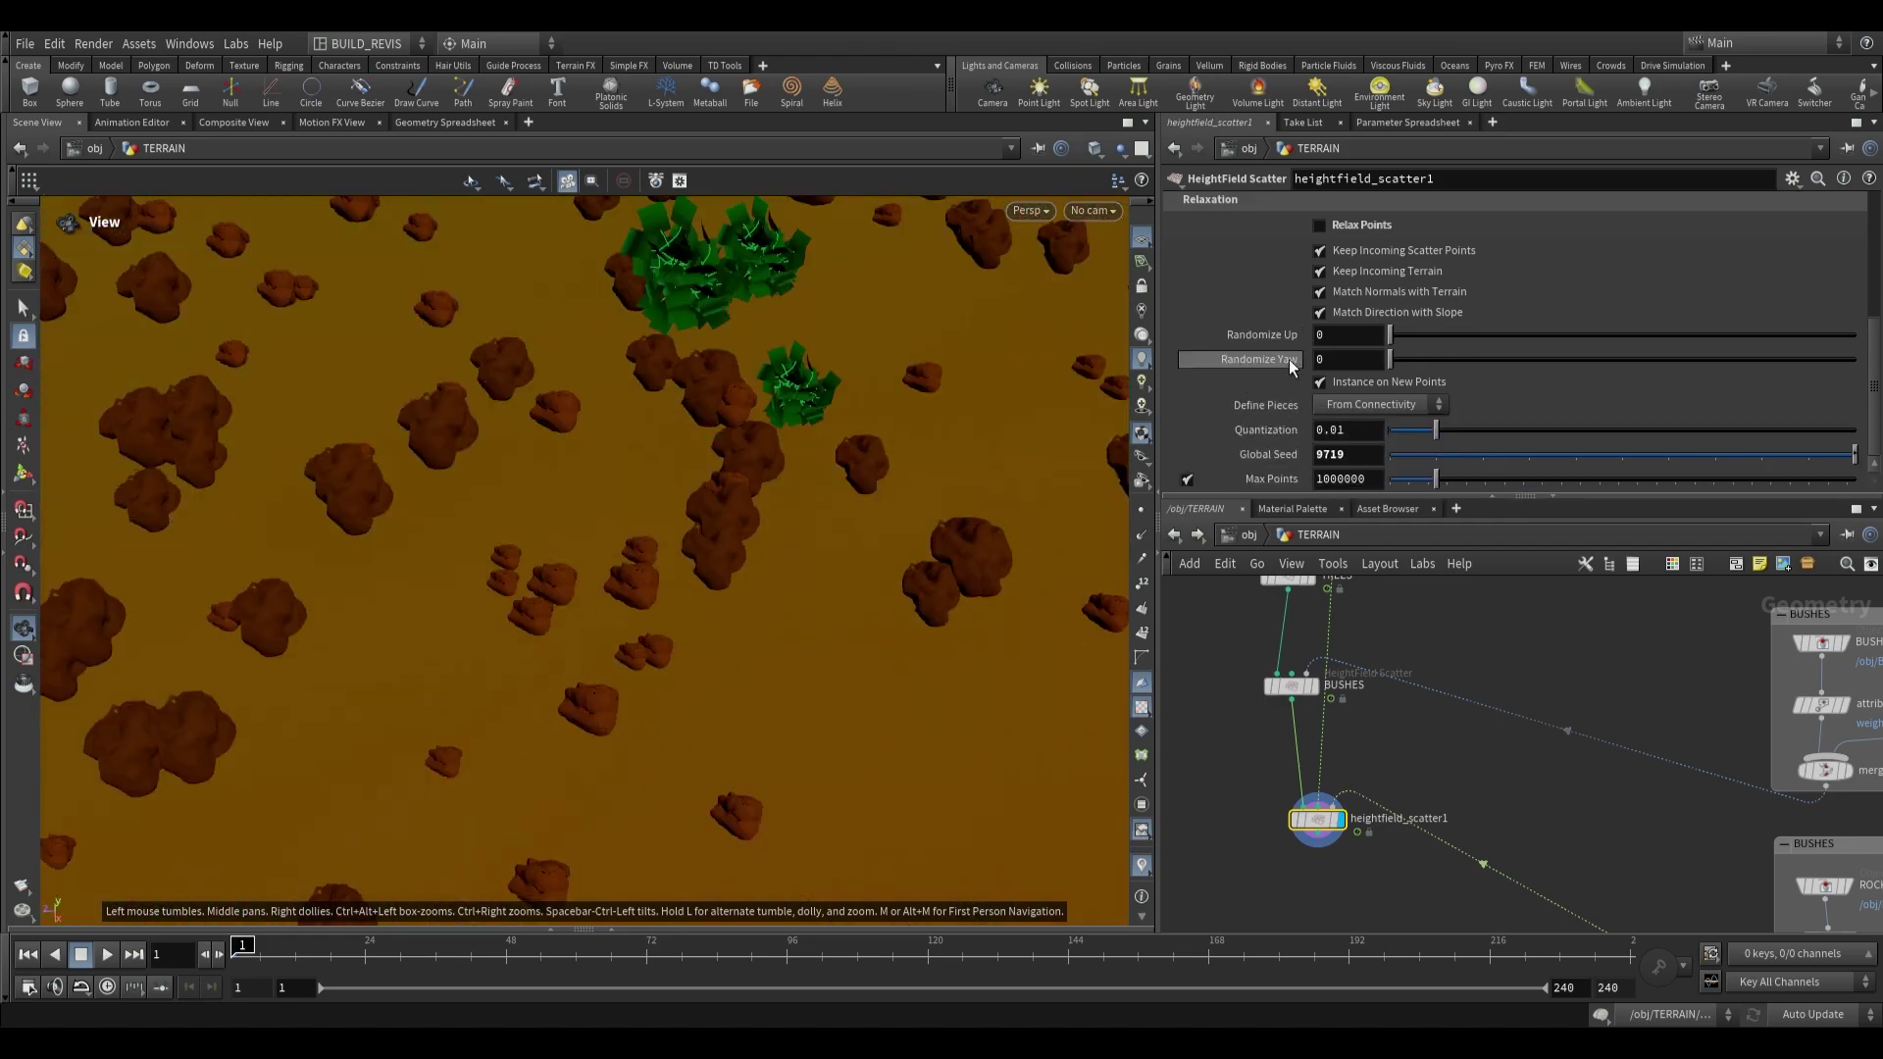
left_click_drag(1397, 365, 1854, 365)
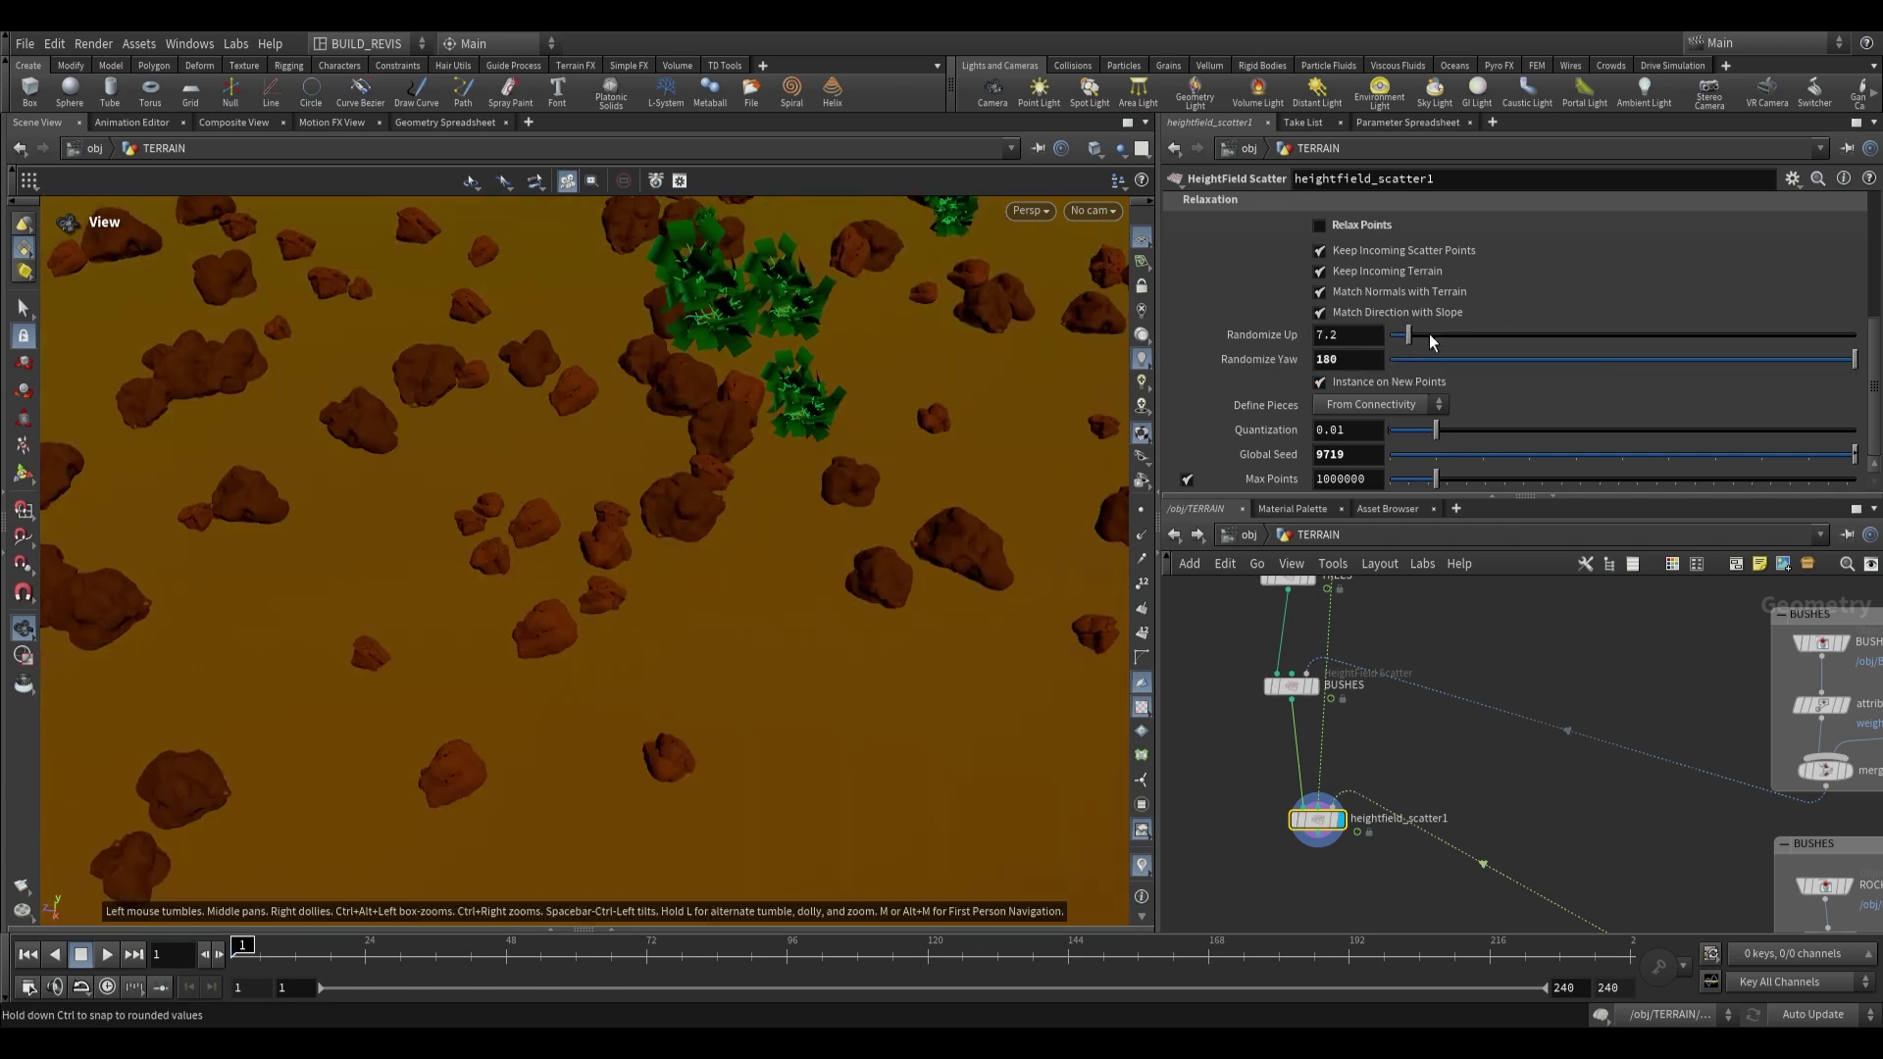
left_click_drag(1414, 340, 1508, 339)
left_click_drag(1786, 350, 1821, 346)
scroll(799, 395, "down", 4)
left_click_drag(799, 395, 883, 426)
Set the upper limit of the rock scatter's Variability Range to 3.
scroll(1603, 362, "up", 5)
left_click_drag(1624, 323, 1535, 321)
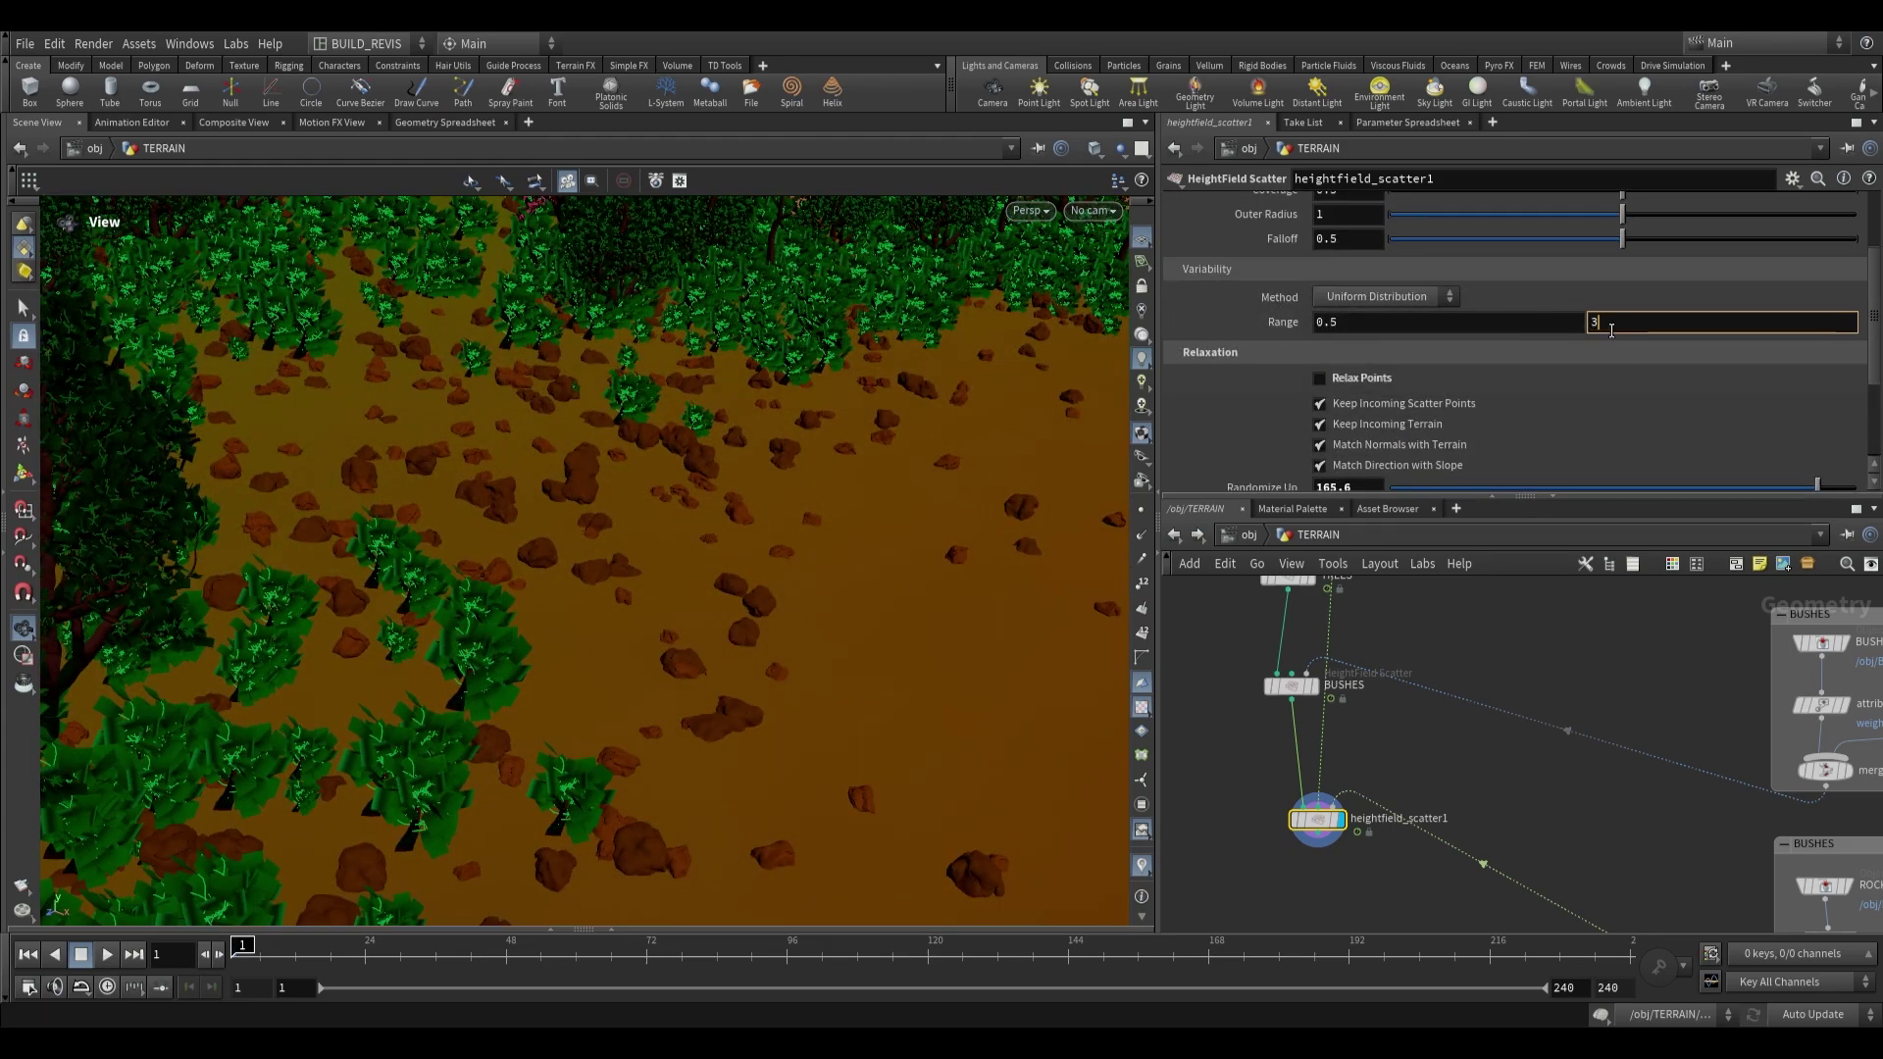
key("Return")
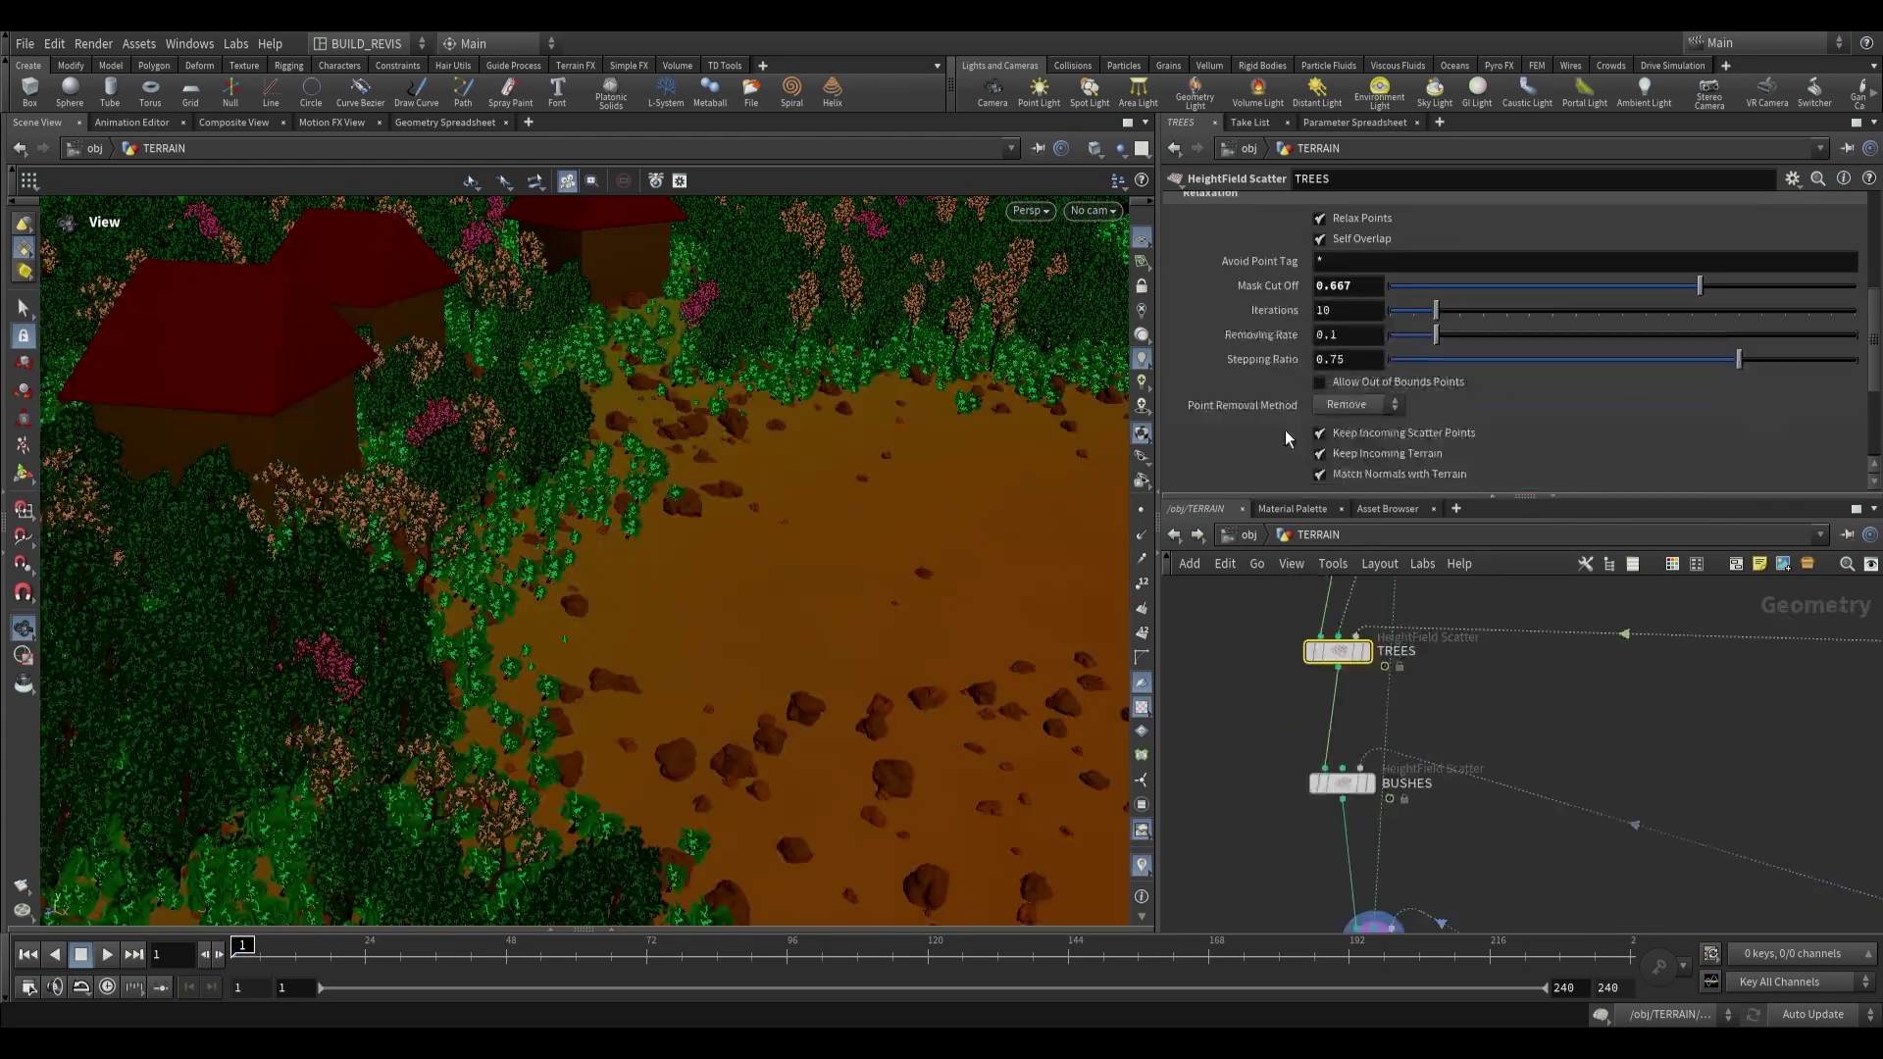
Check the TREES scatter settings, then turn on Relax Points for the BUSHES scatter.
scroll(1270, 403, "down", 3)
scroll(1260, 377, "down", 3)
right_click_drag(538, 482, 716, 551)
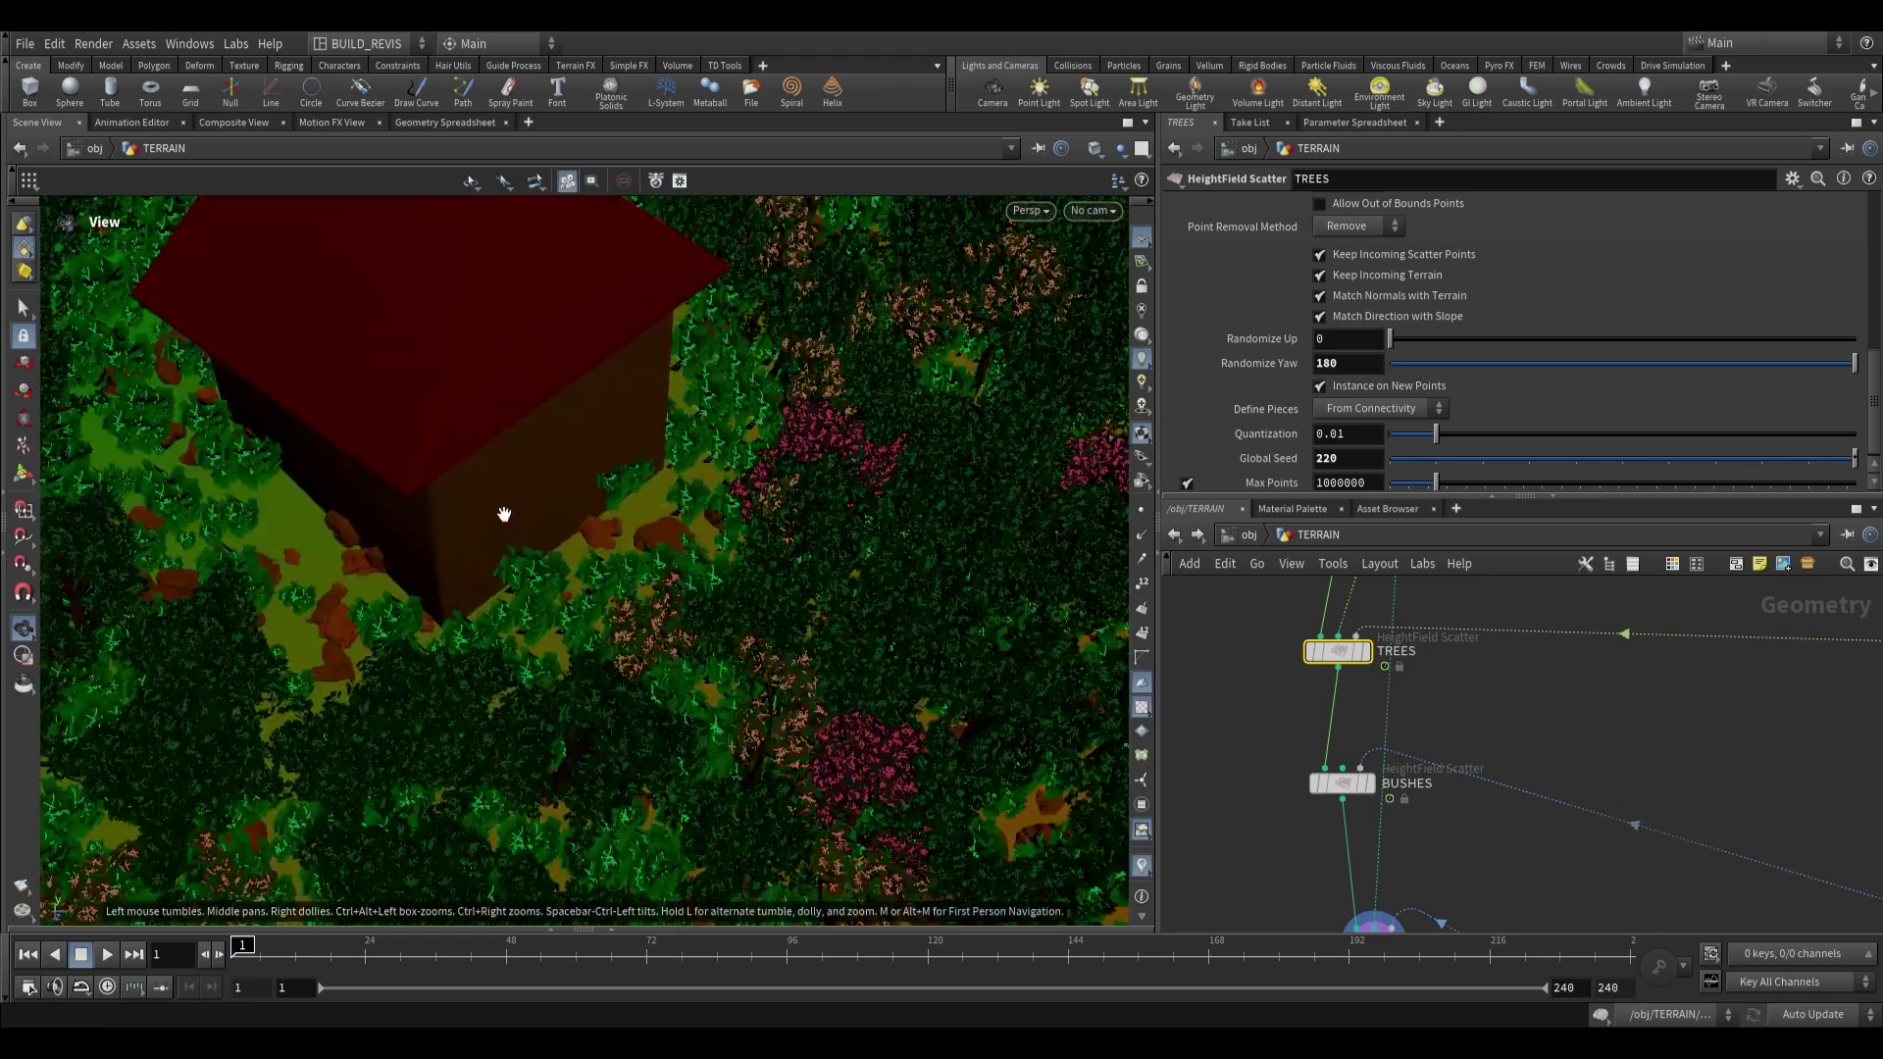
mouse_move(716, 552)
left_mouse_down()
mouse_move(628, 550)
mouse_move(695, 540)
left_mouse_up()
left_click(1343, 783)
middle_click_drag(1453, 752, 1411, 768)
left_click_drag(703, 550, 1118, 446)
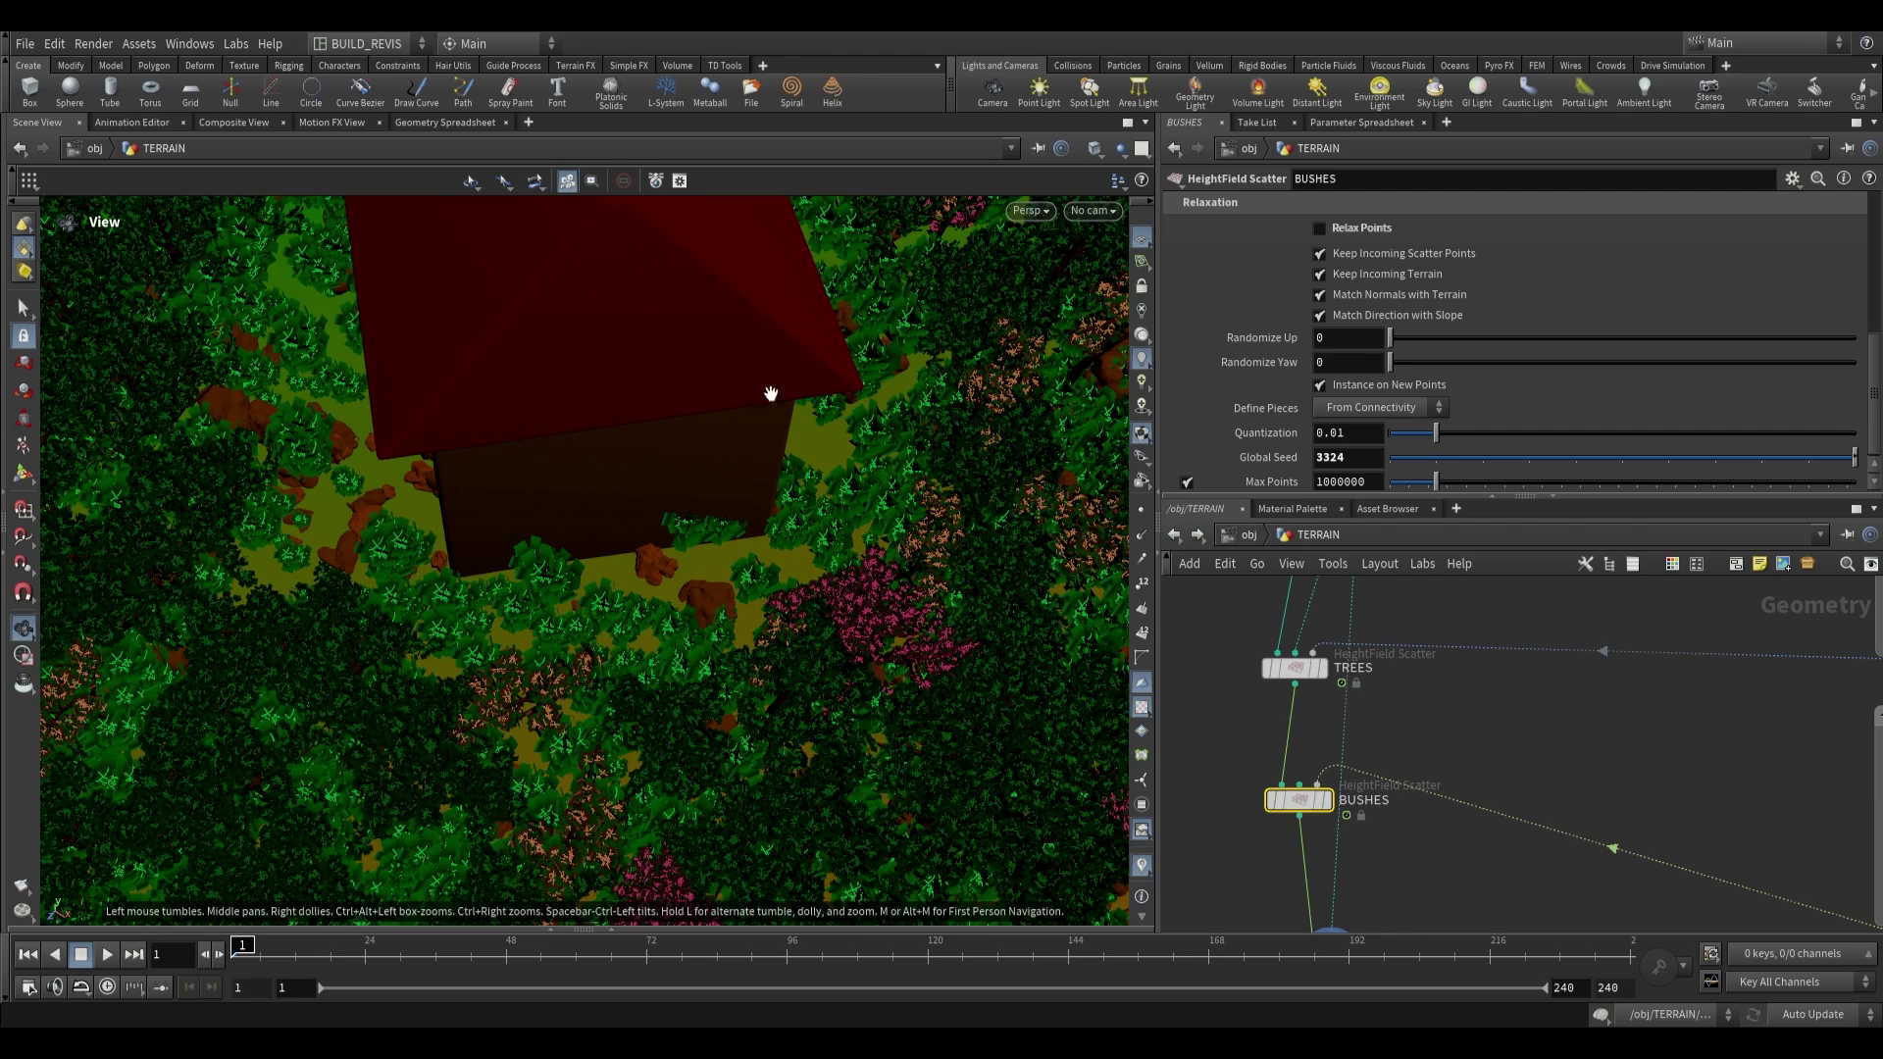
scroll(1279, 451, "up", 2)
middle_click_drag(1399, 802, 1430, 671)
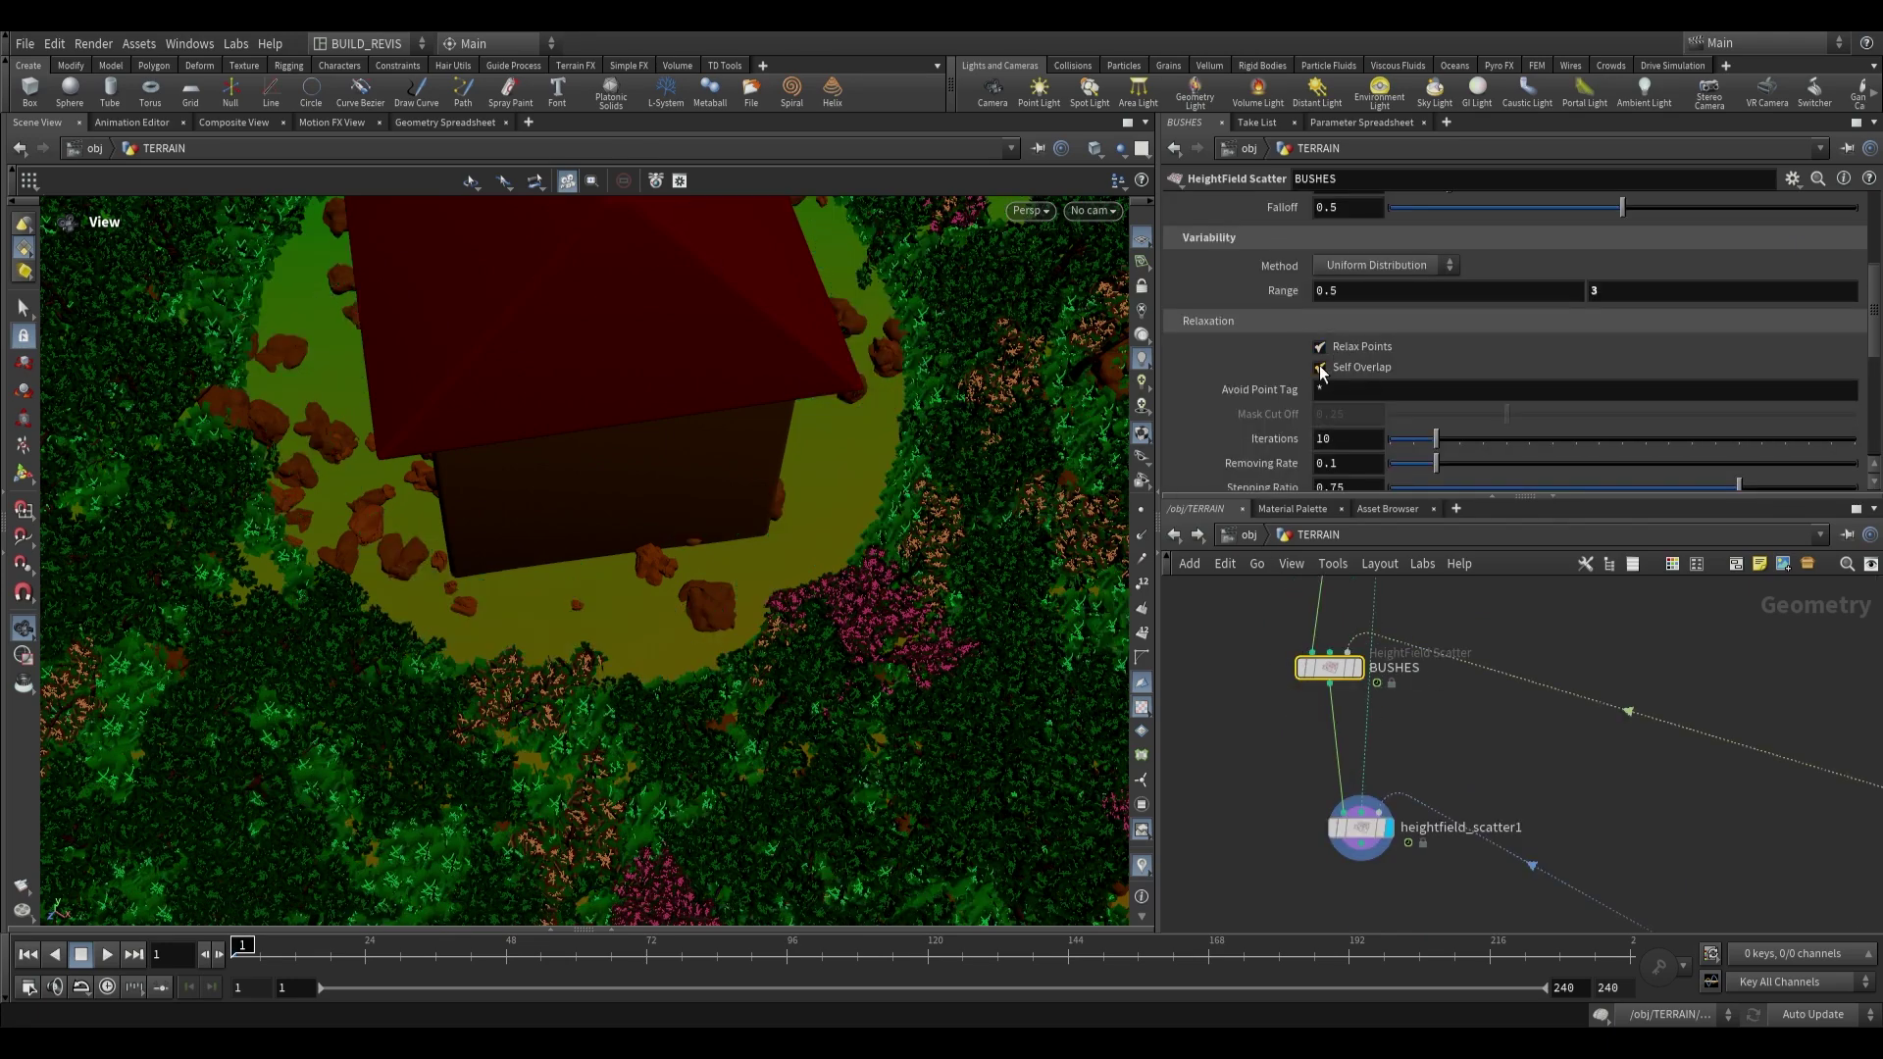
left_click_drag(680, 526, 665, 504)
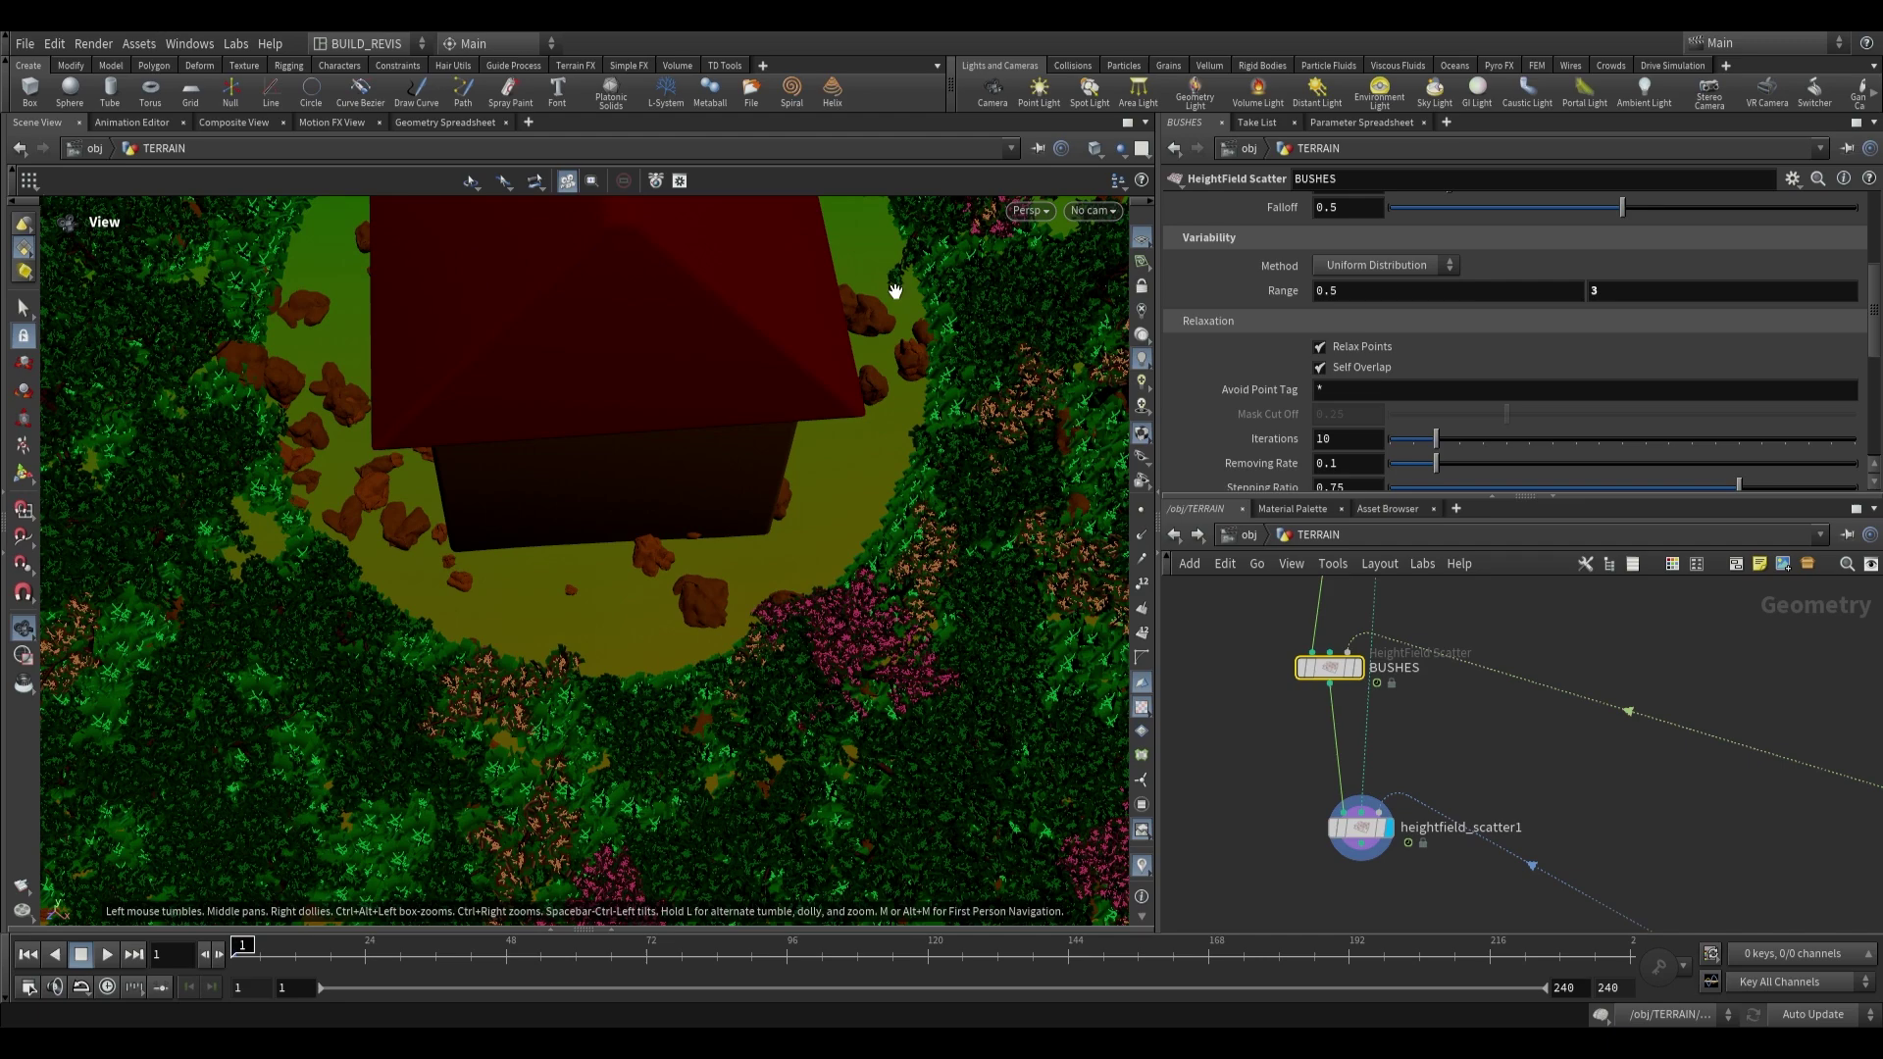
Turn off Self Overlap on the BUSHES scatter and set its relaxation Iterations to 2.
left_click(1321, 368)
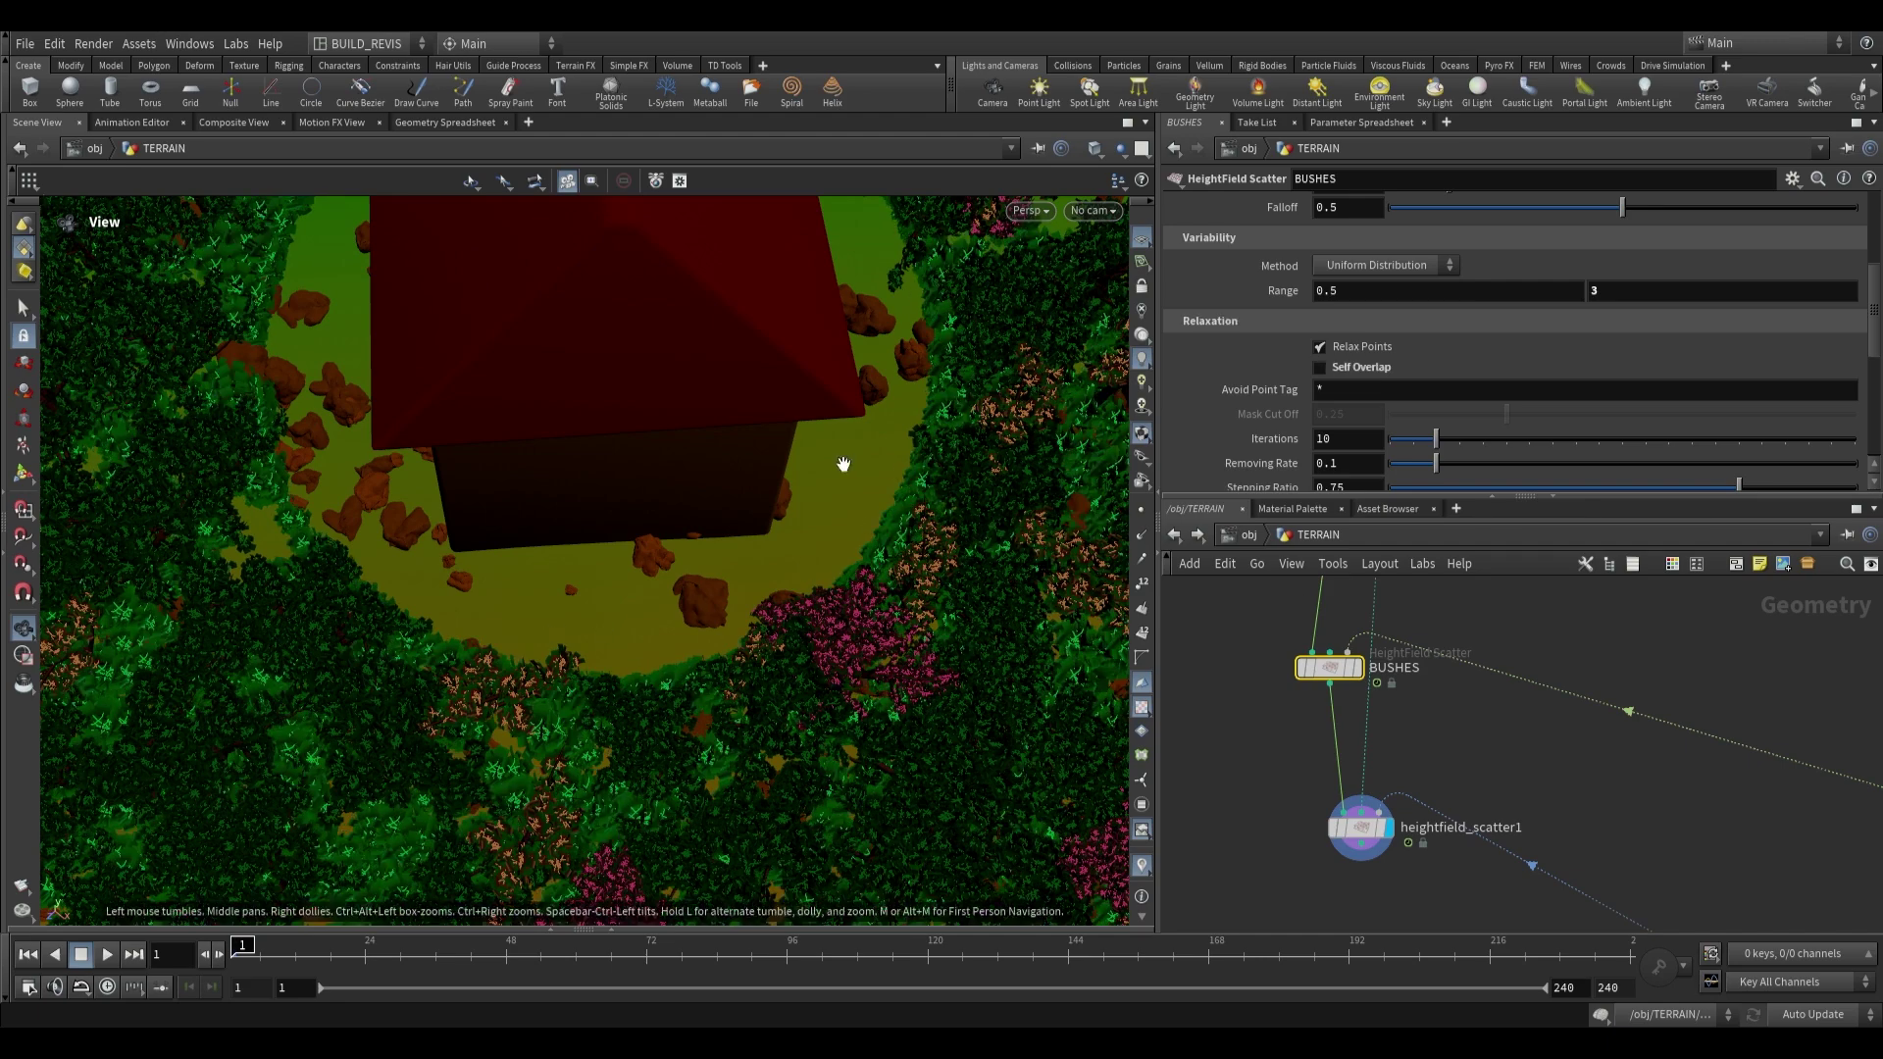
mouse_move(845, 465)
left_mouse_down()
mouse_move(852, 531)
mouse_move(864, 466)
mouse_move(849, 476)
left_mouse_up()
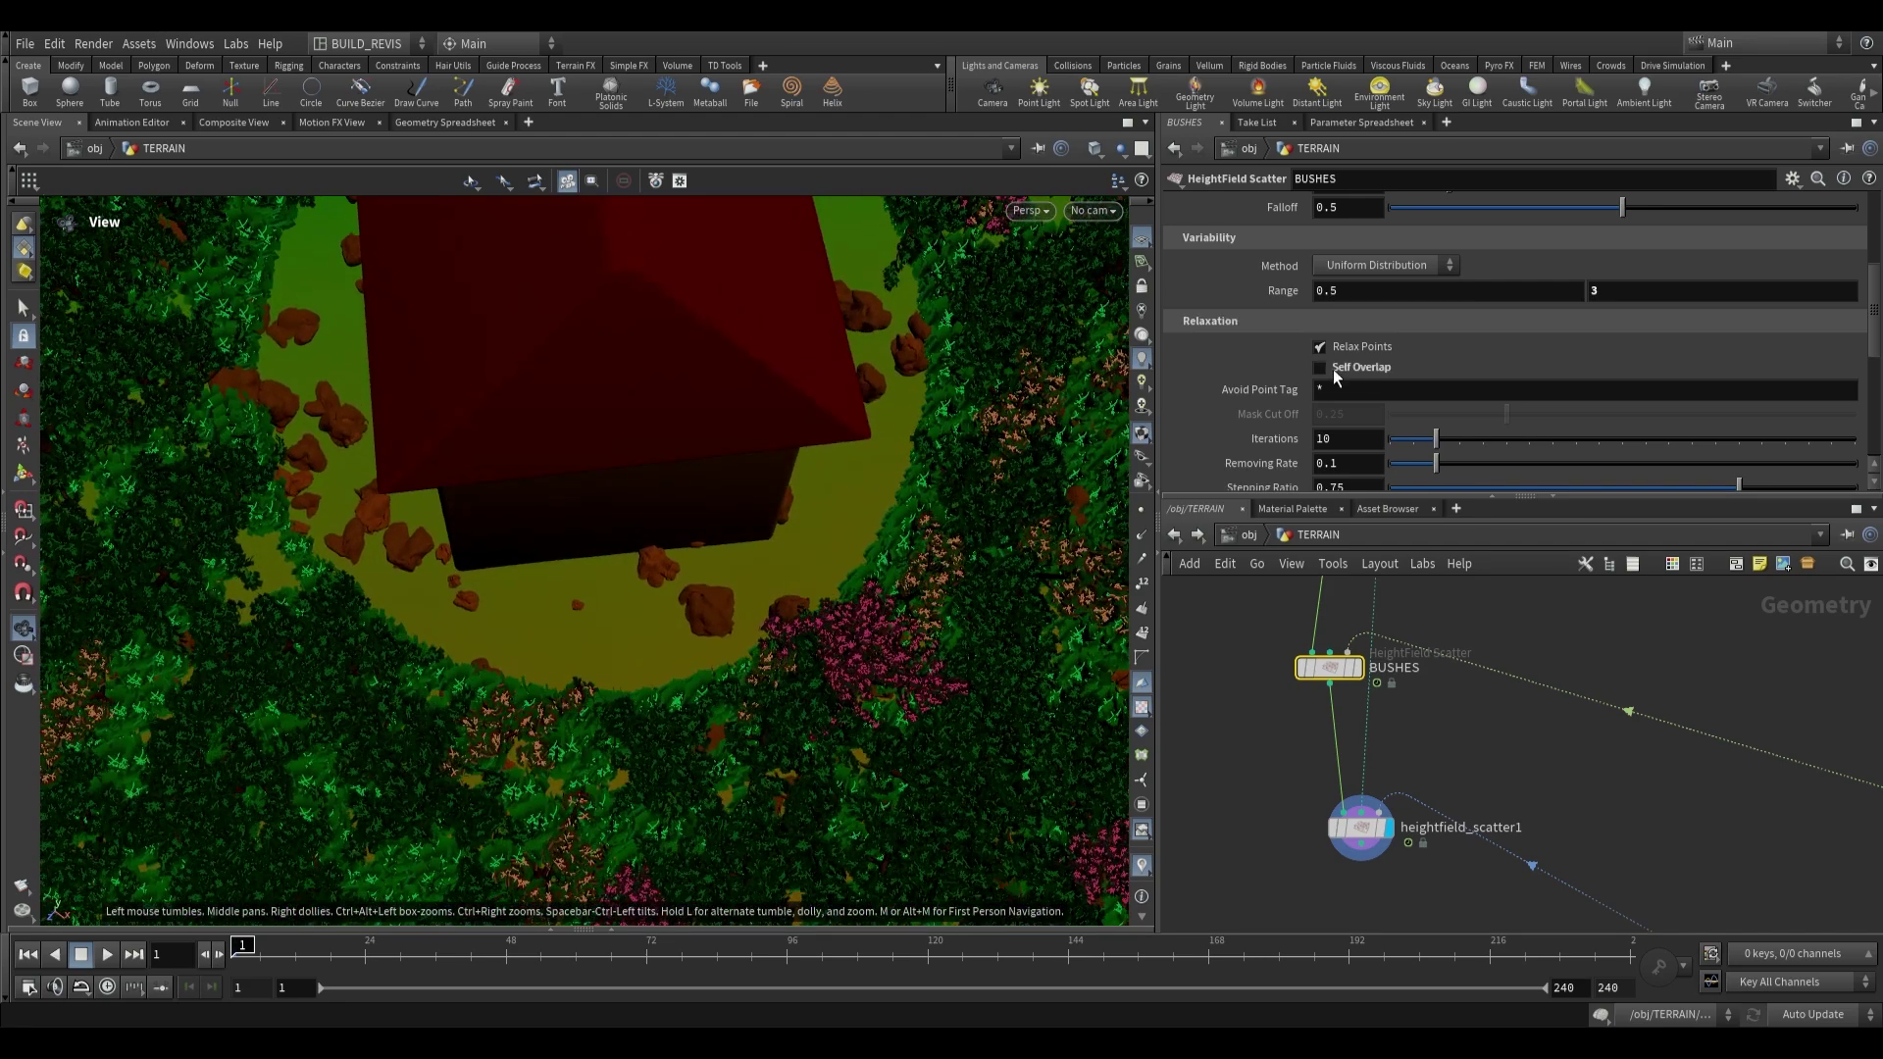
left_click_drag(1416, 449, 1398, 448)
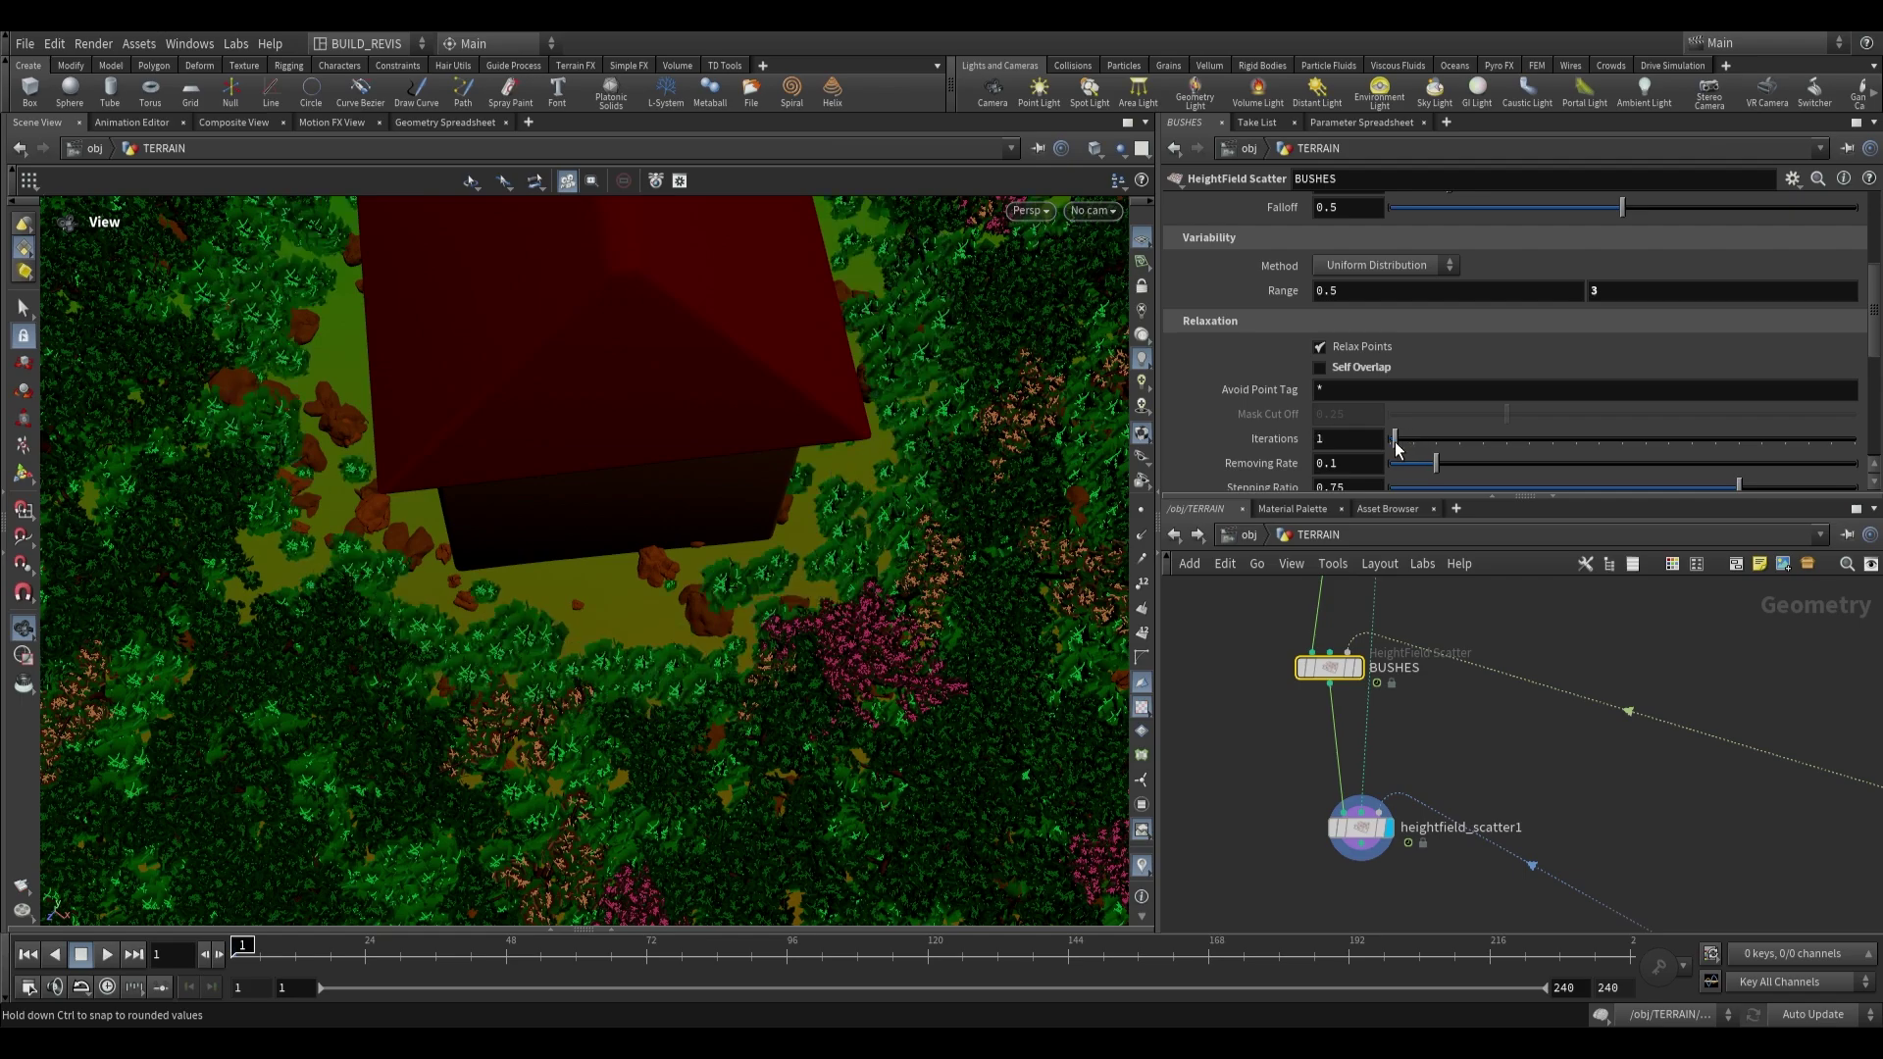
mouse_move(767, 498)
left_mouse_down()
mouse_move(752, 429)
mouse_move(840, 491)
mouse_move(769, 481)
left_mouse_up()
mouse_move(1400, 448)
left_mouse_down()
mouse_move(1427, 448)
mouse_move(1399, 443)
left_mouse_up()
left_click_drag(748, 462, 717, 435)
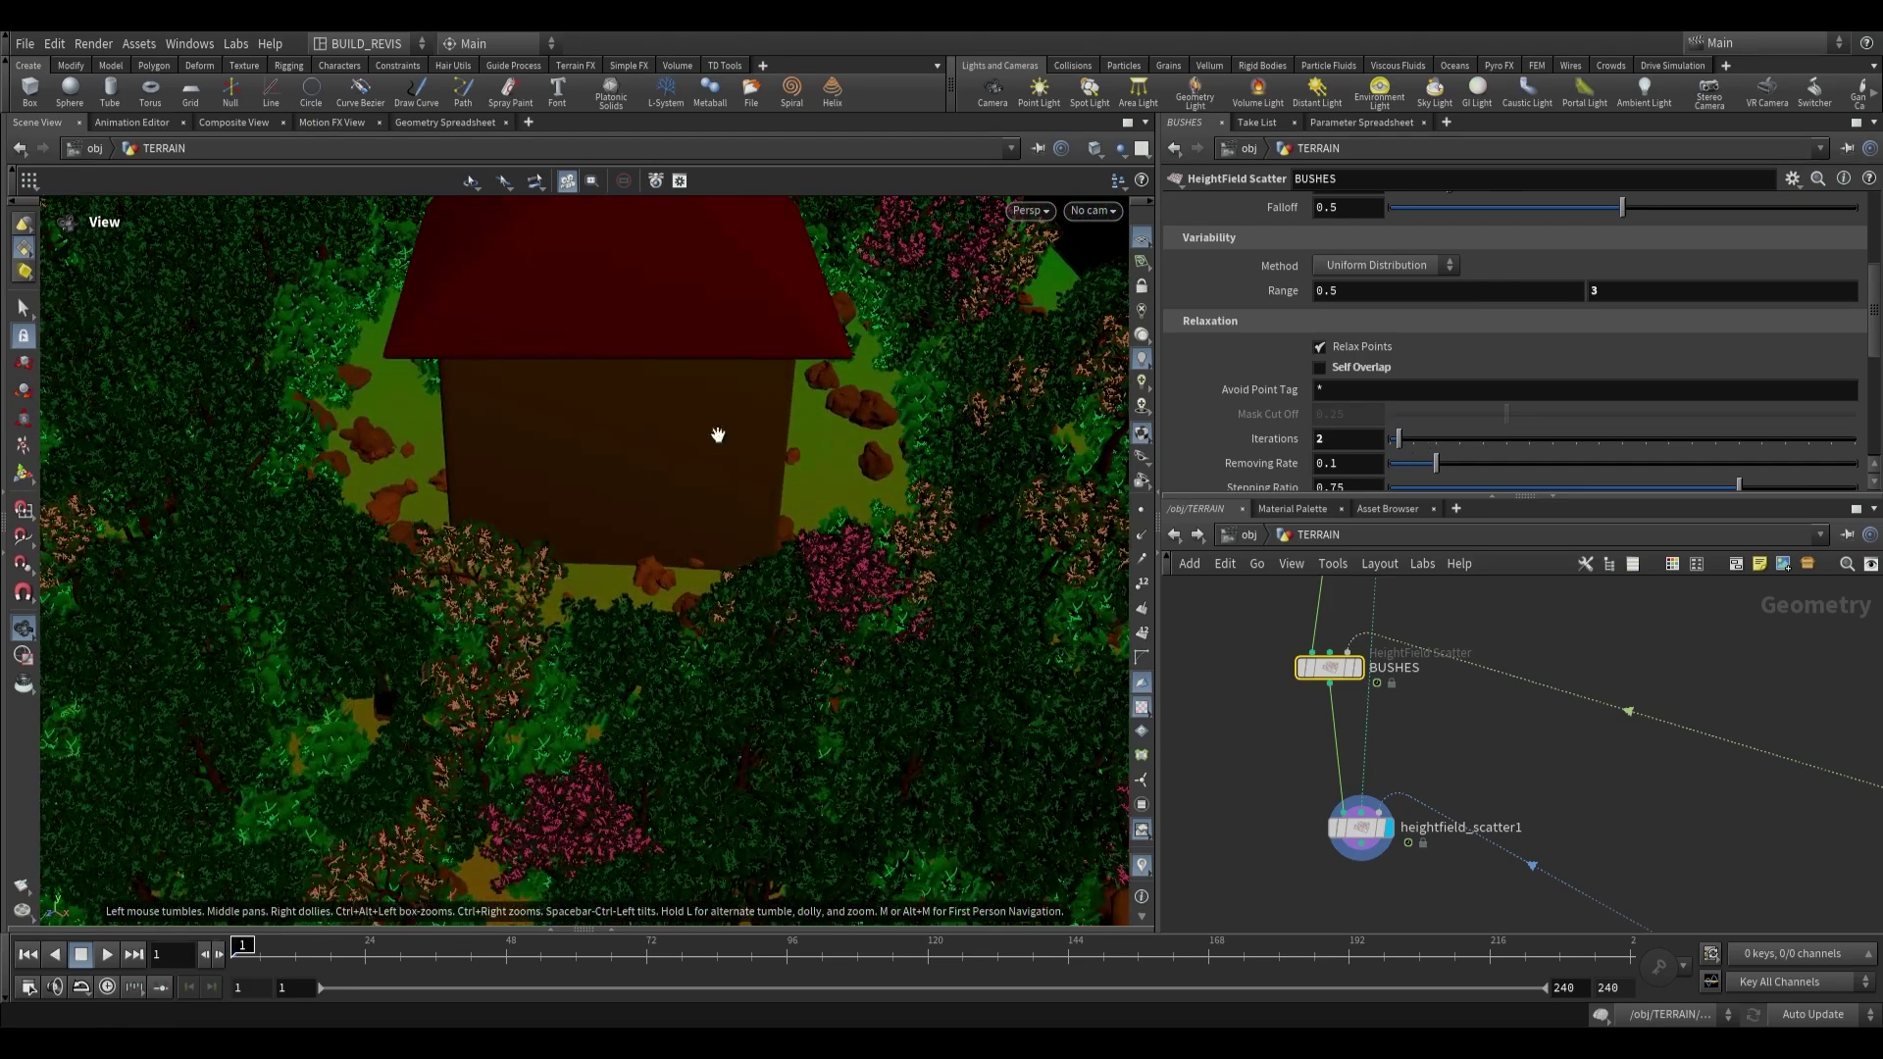
Set the BUSHES scatter's Avoid Point Tag to HOUSES and its relaxation Iterations to 1.
left_click(1245, 383)
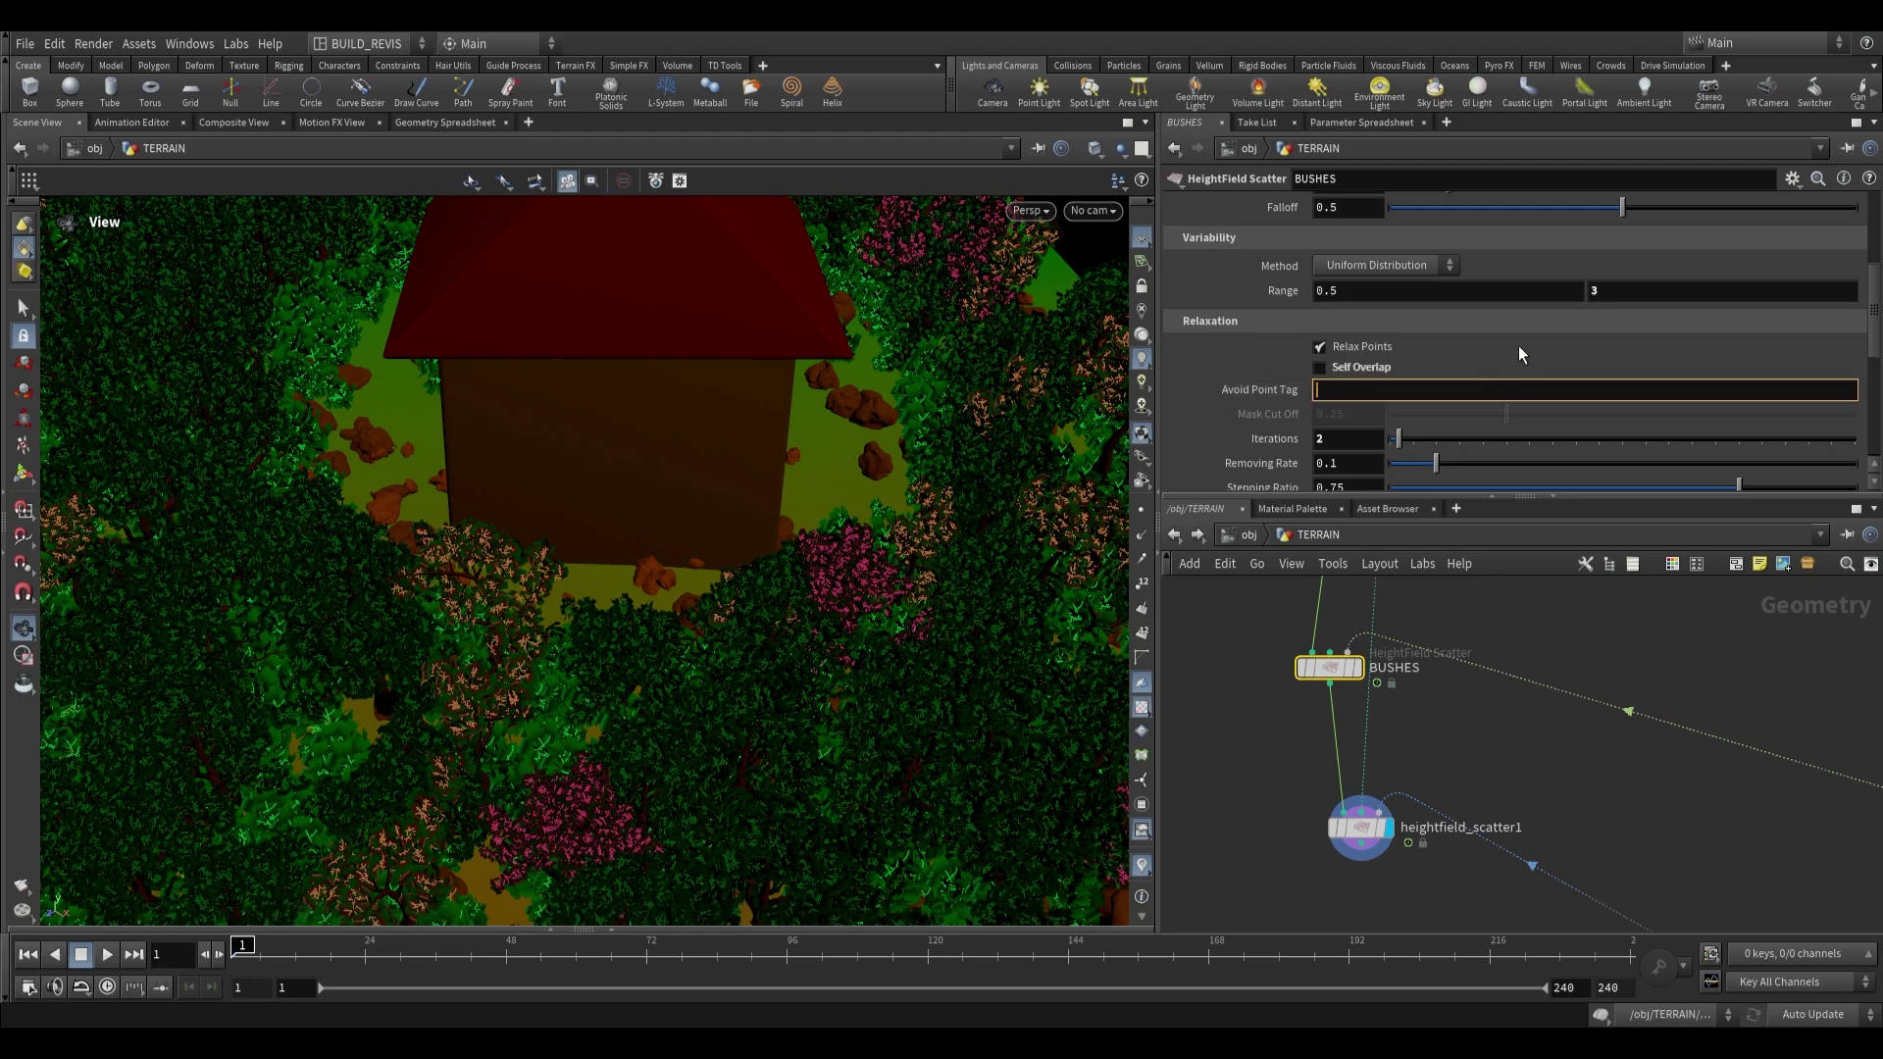
left_click_drag(812, 474, 833, 504)
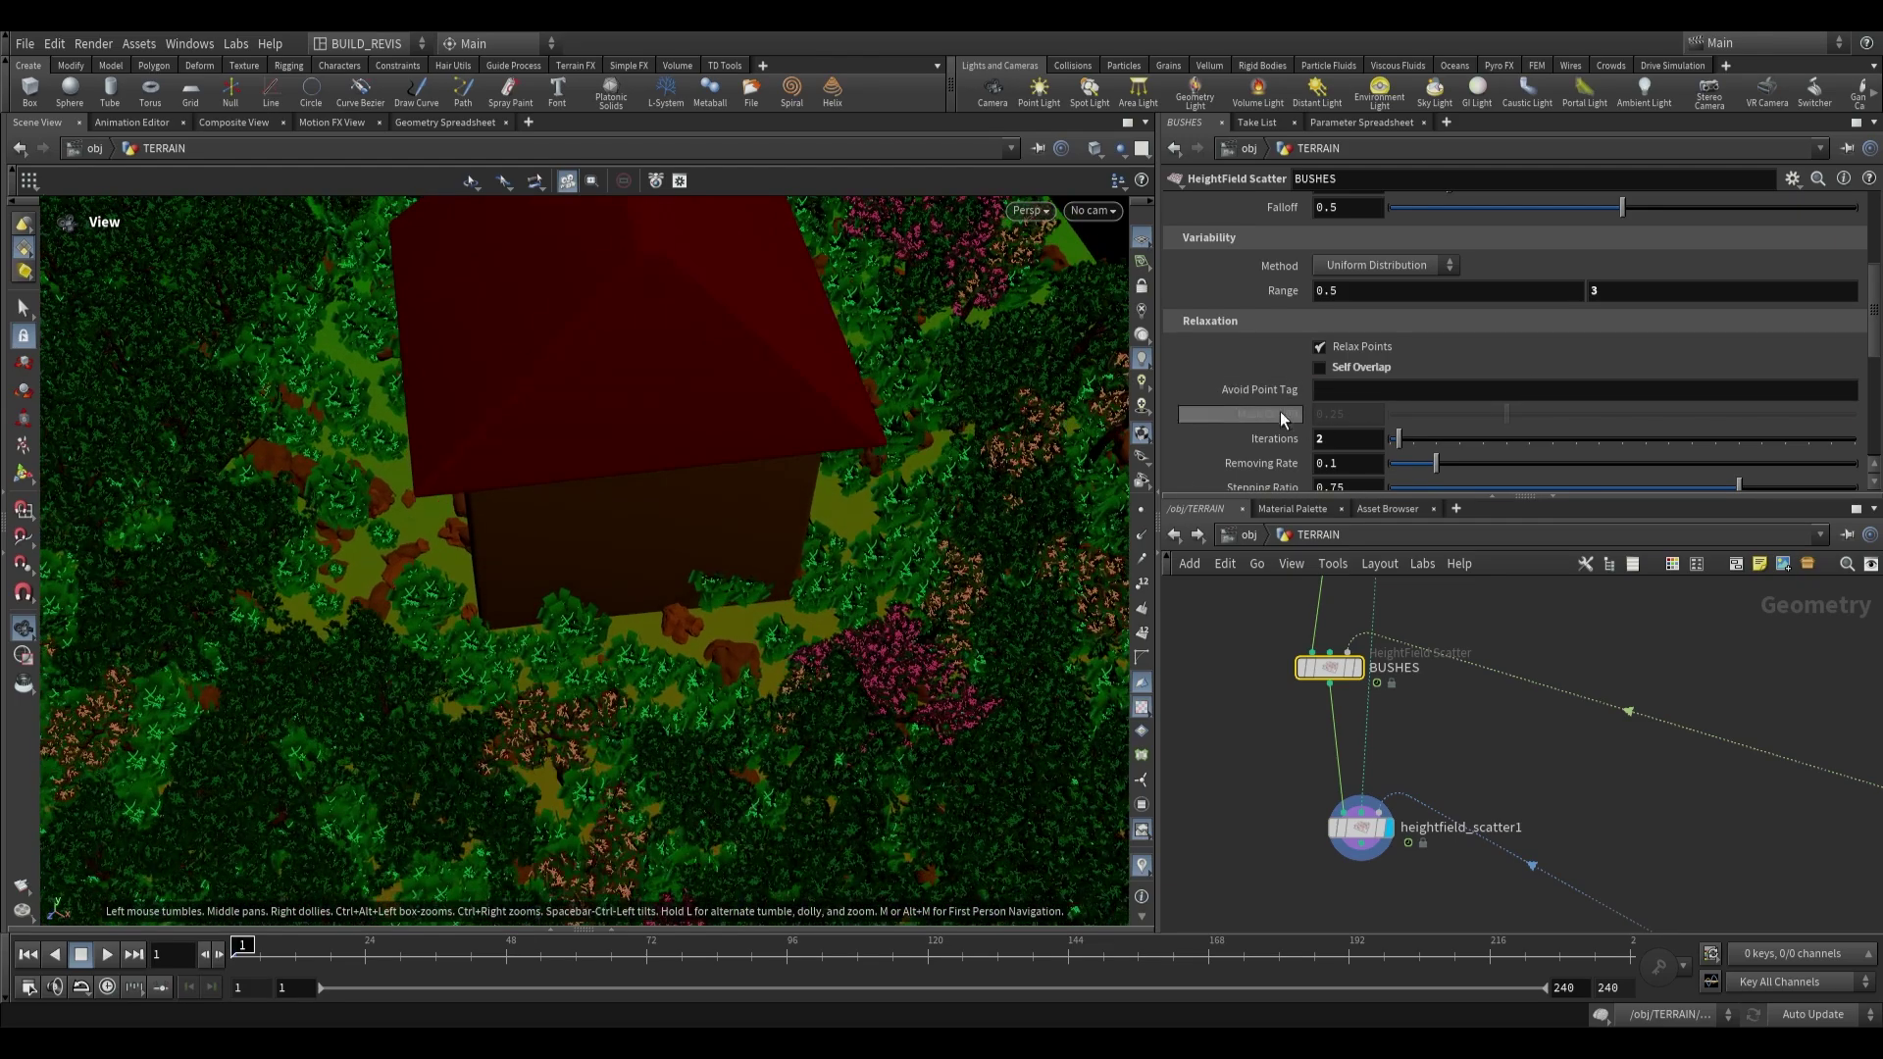
mouse_move(745, 589)
left_mouse_down()
mouse_move(660, 555)
mouse_move(762, 606)
left_mouse_up()
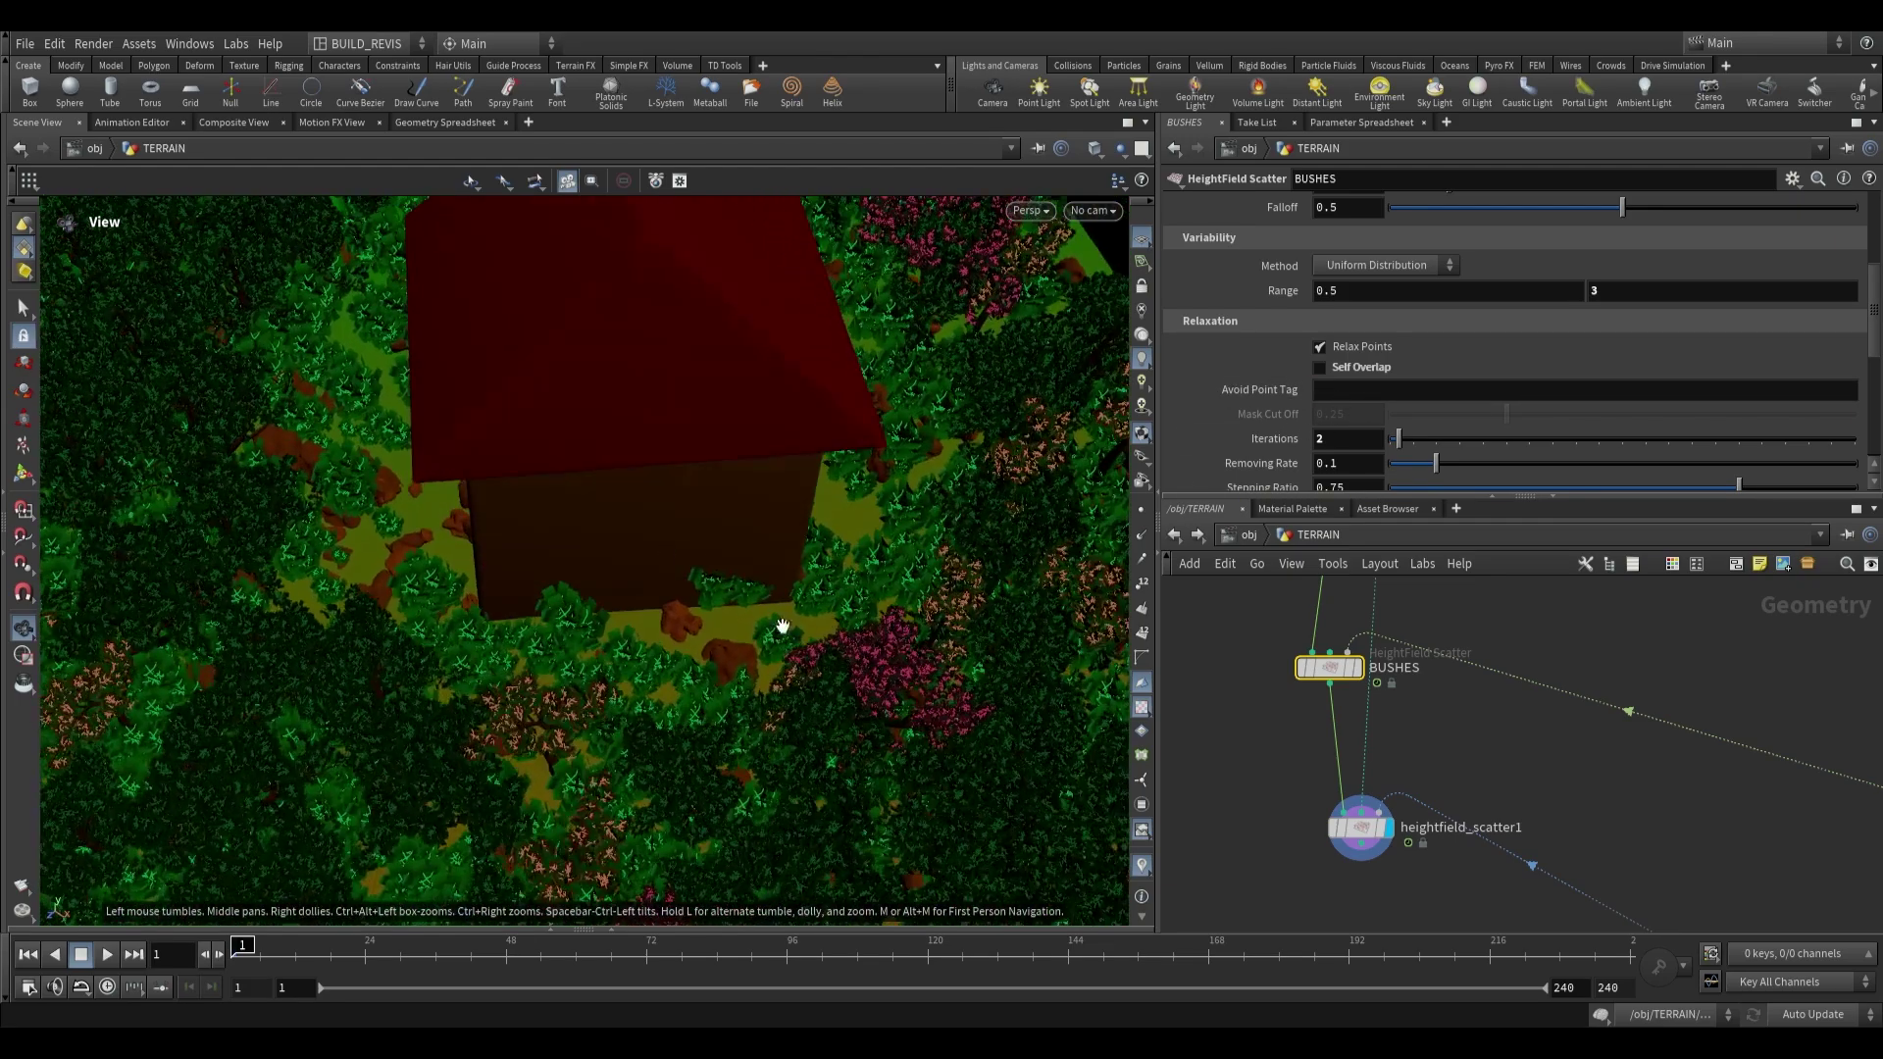
left_click(1368, 392)
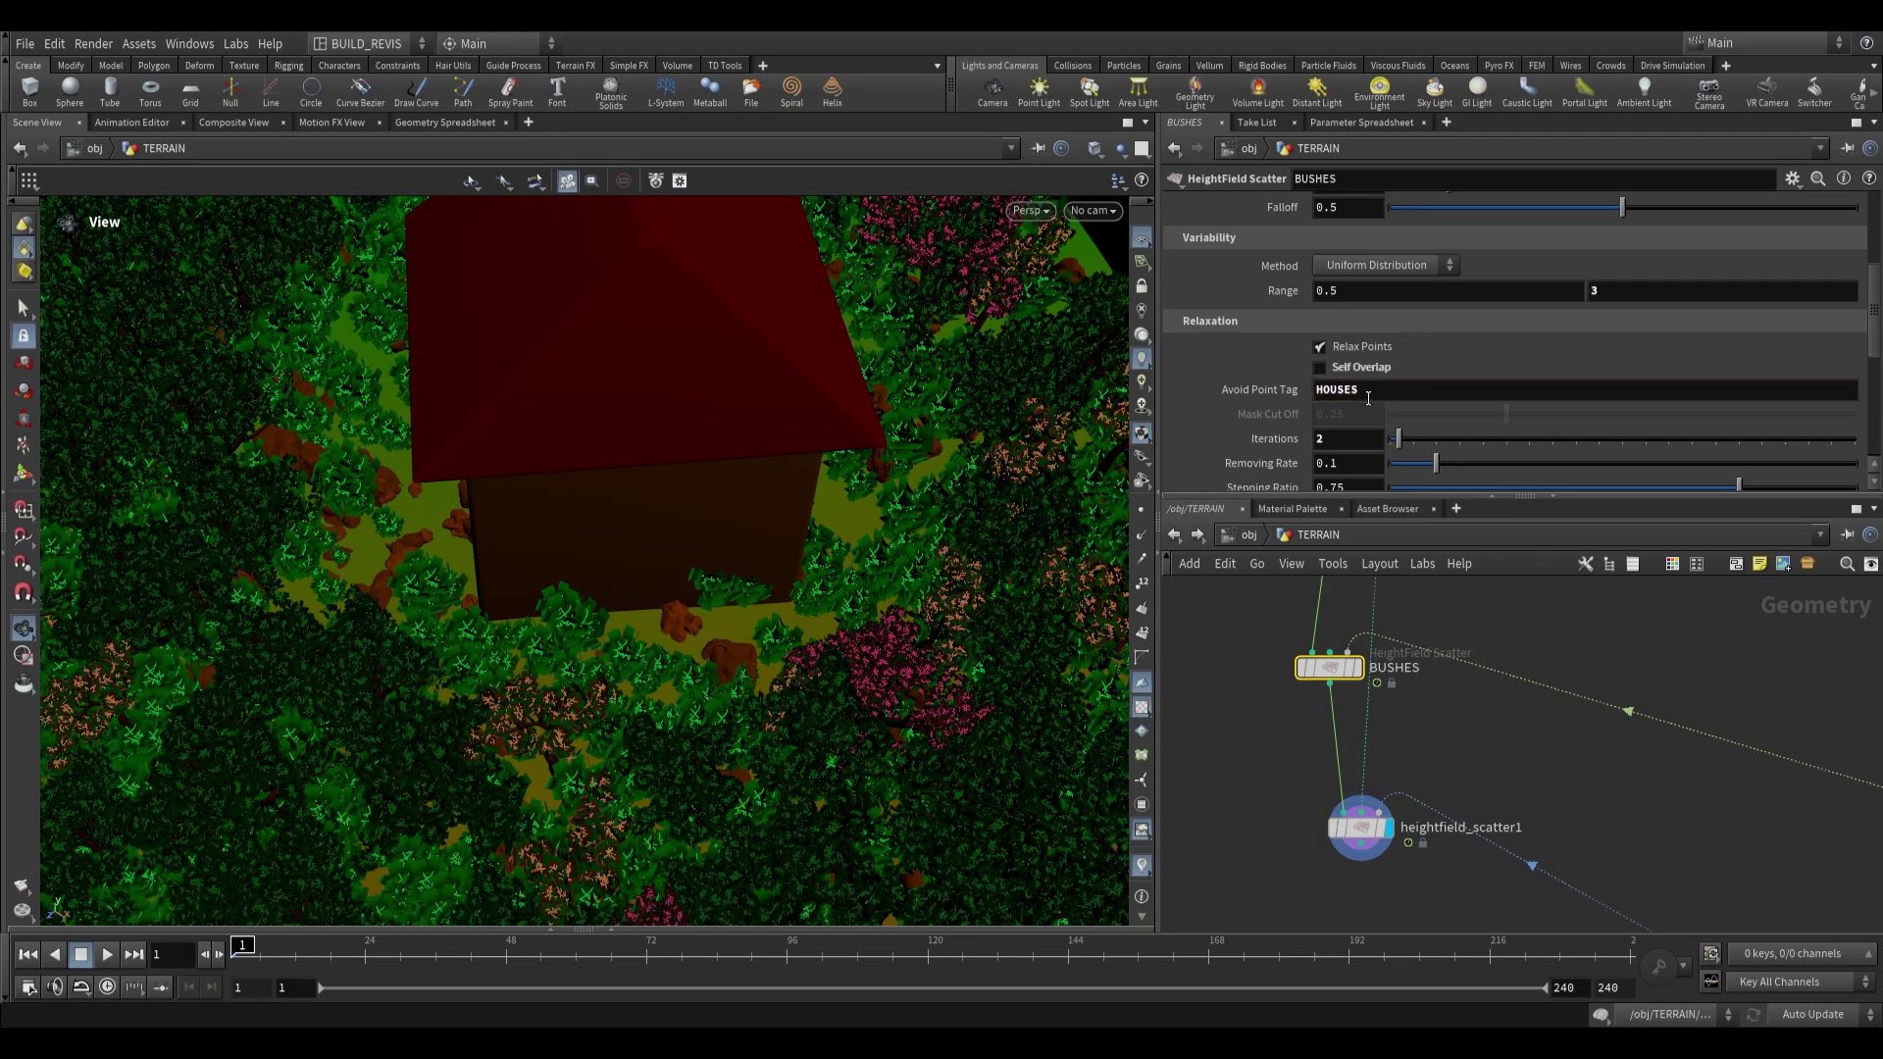
left_click_drag(790, 601, 737, 564)
left_click_drag(1397, 445, 1374, 445)
Examine the scattered village in the 3D view and the chain of scatter nodes with their instance inputs.
scroll(686, 613, "down", 5)
left_click_drag(688, 613, 863, 559)
mouse_move(1295, 736)
left_mouse_down()
mouse_move(1302, 704)
mouse_move(1314, 725)
left_mouse_up()
scroll(1539, 749, "down", 3)
middle_click_drag(1539, 716, 1558, 897)
scroll(1550, 834, "down", 3)
middle_click_drag(1538, 757, 1325, 816)
middle_click_drag(1376, 744, 1454, 746)
scroll(1418, 733, "up", 3)
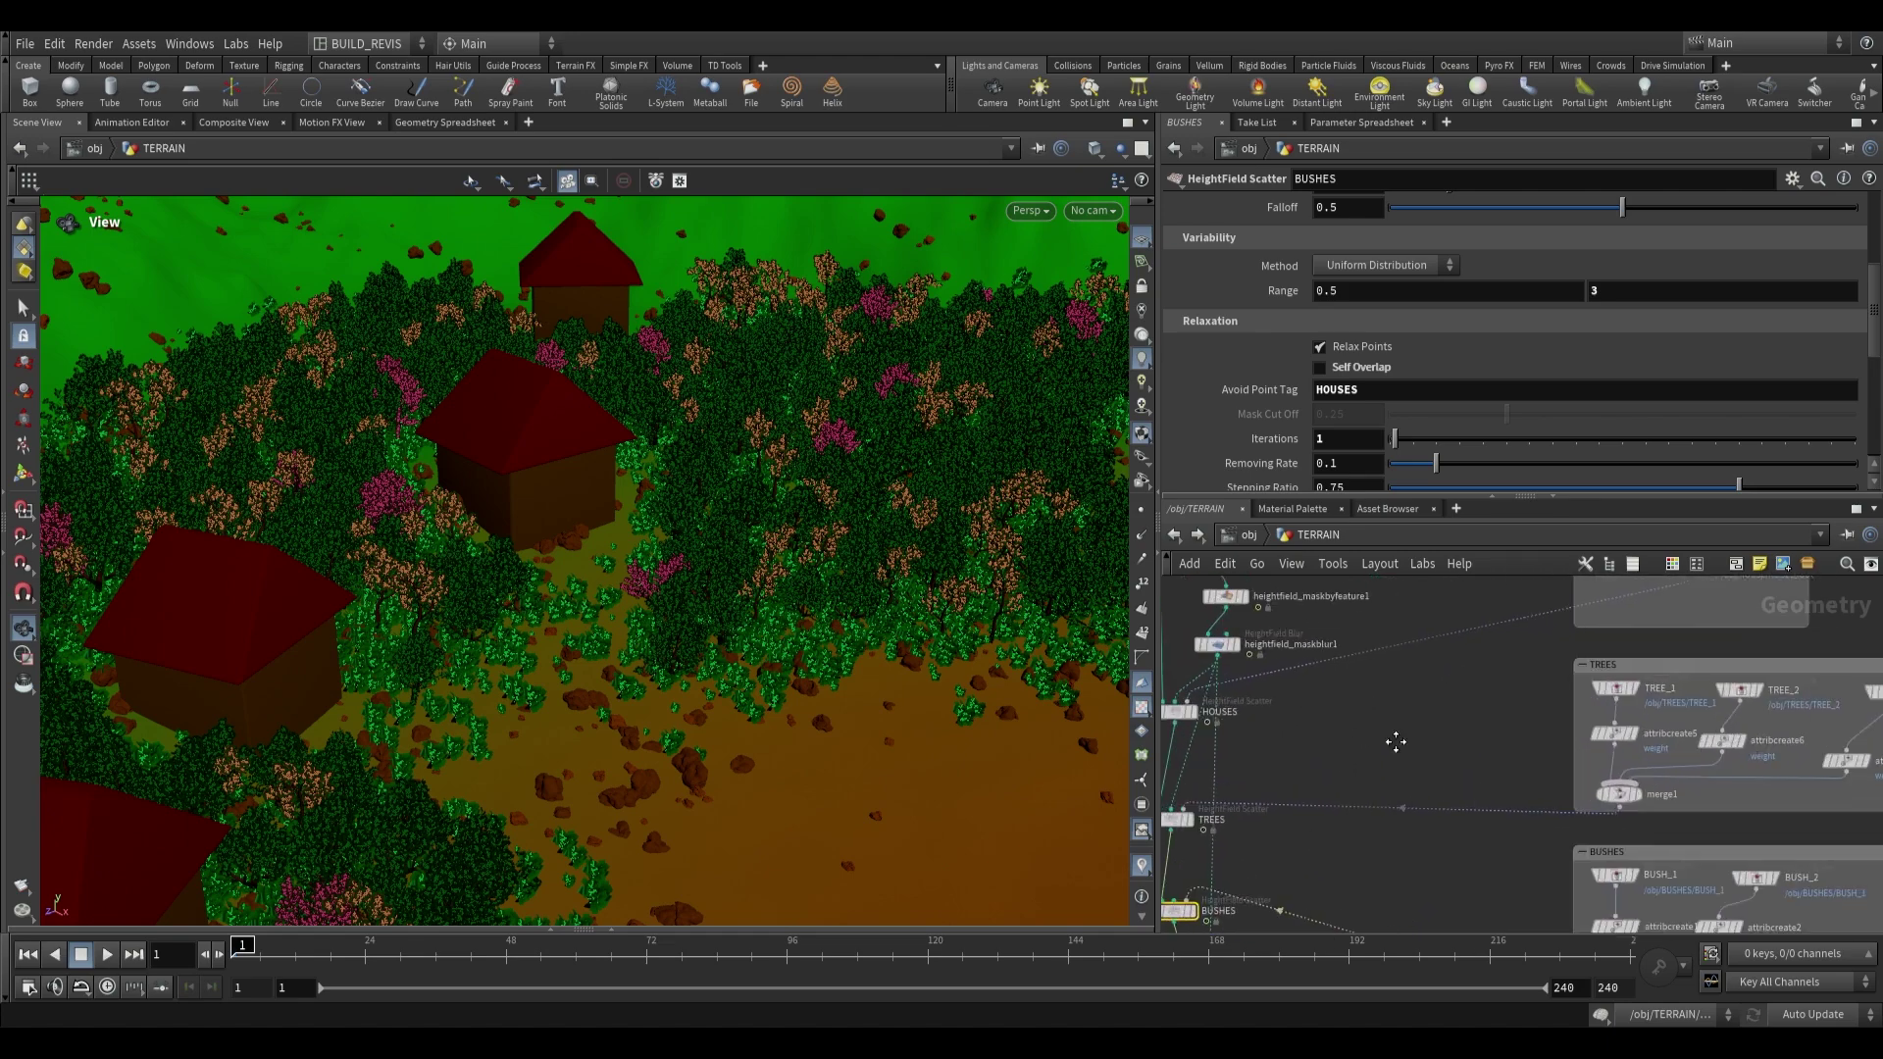
scroll(1462, 747, "up", 3)
scroll(1310, 679, "down", 2)
middle_click_drag(1309, 679, 1556, 646)
left_click_drag(773, 644, 688, 631)
middle_click_drag(1327, 778, 1587, 541)
middle_click_drag(1352, 829, 1422, 769)
scroll(1402, 773, "up", 1)
Examine heightfield_scatter1's node information and sort the BUSHES points by tag in the Geometry Spreadsheet.
middle_click(1364, 768)
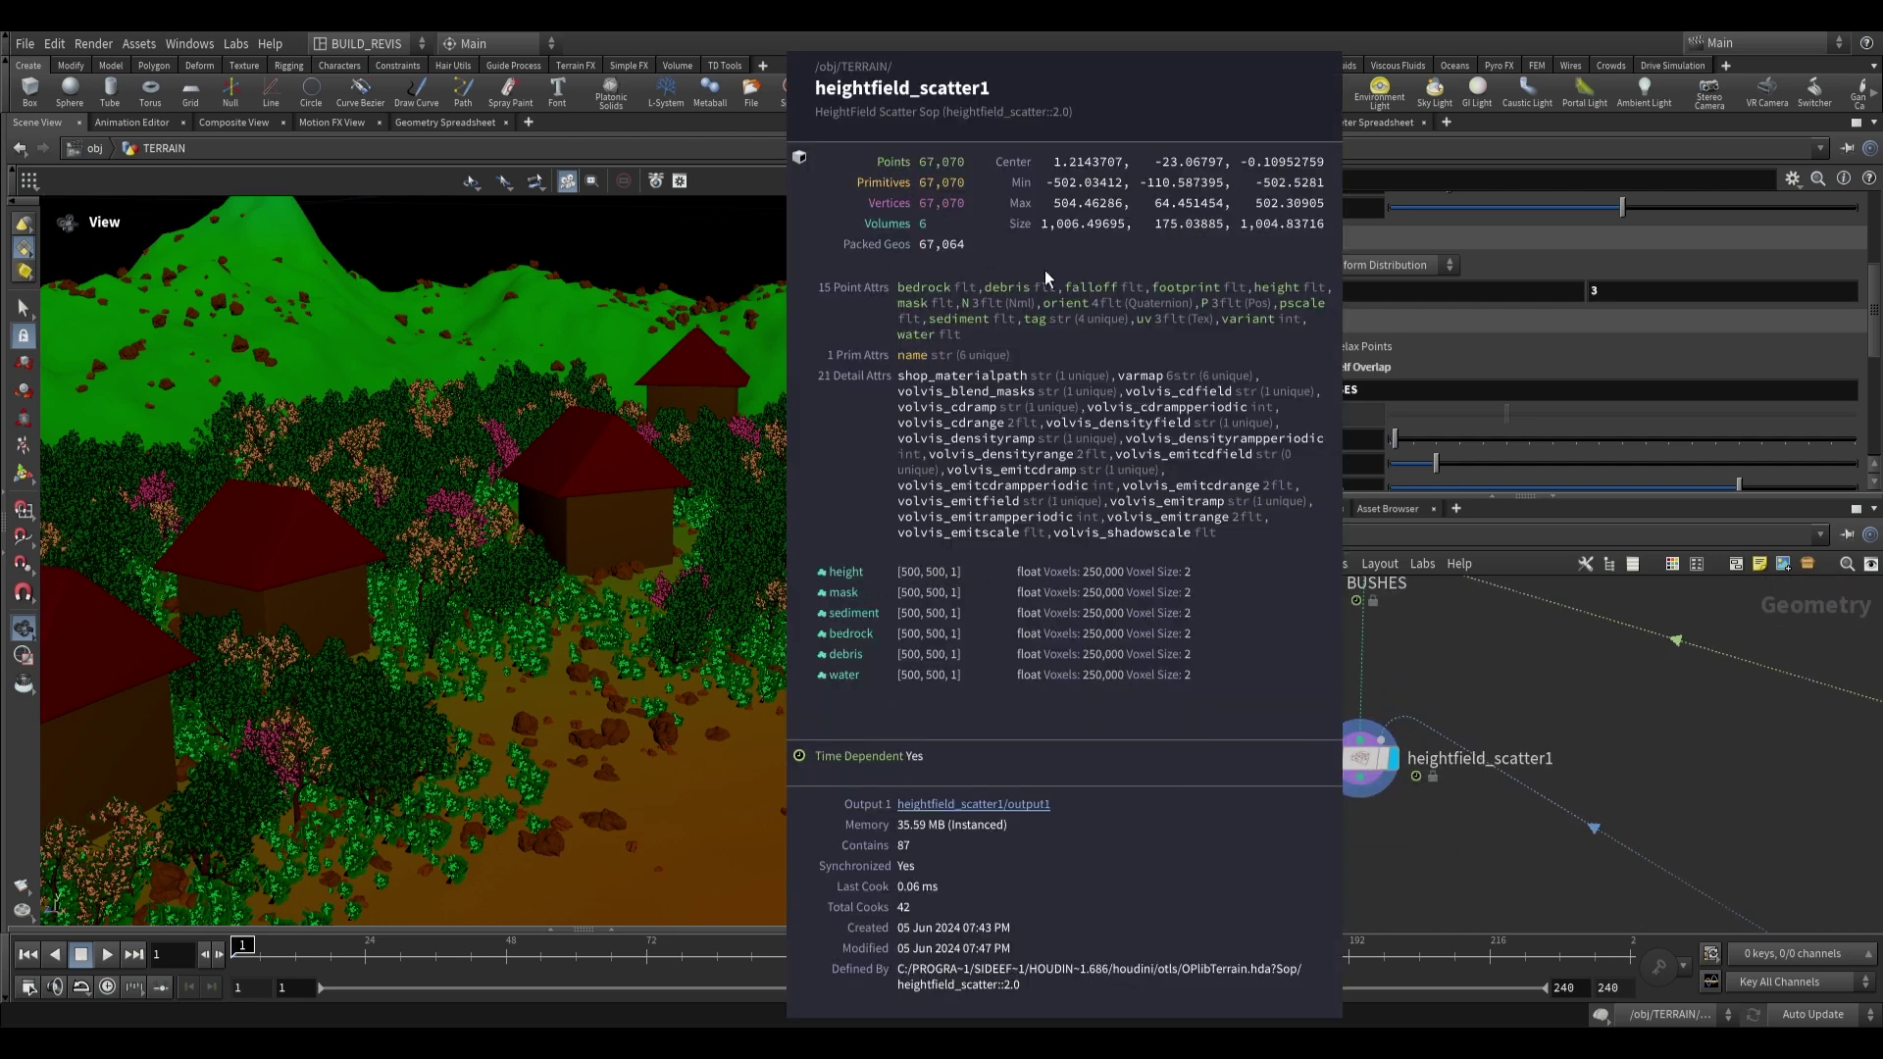
left_click(445, 121)
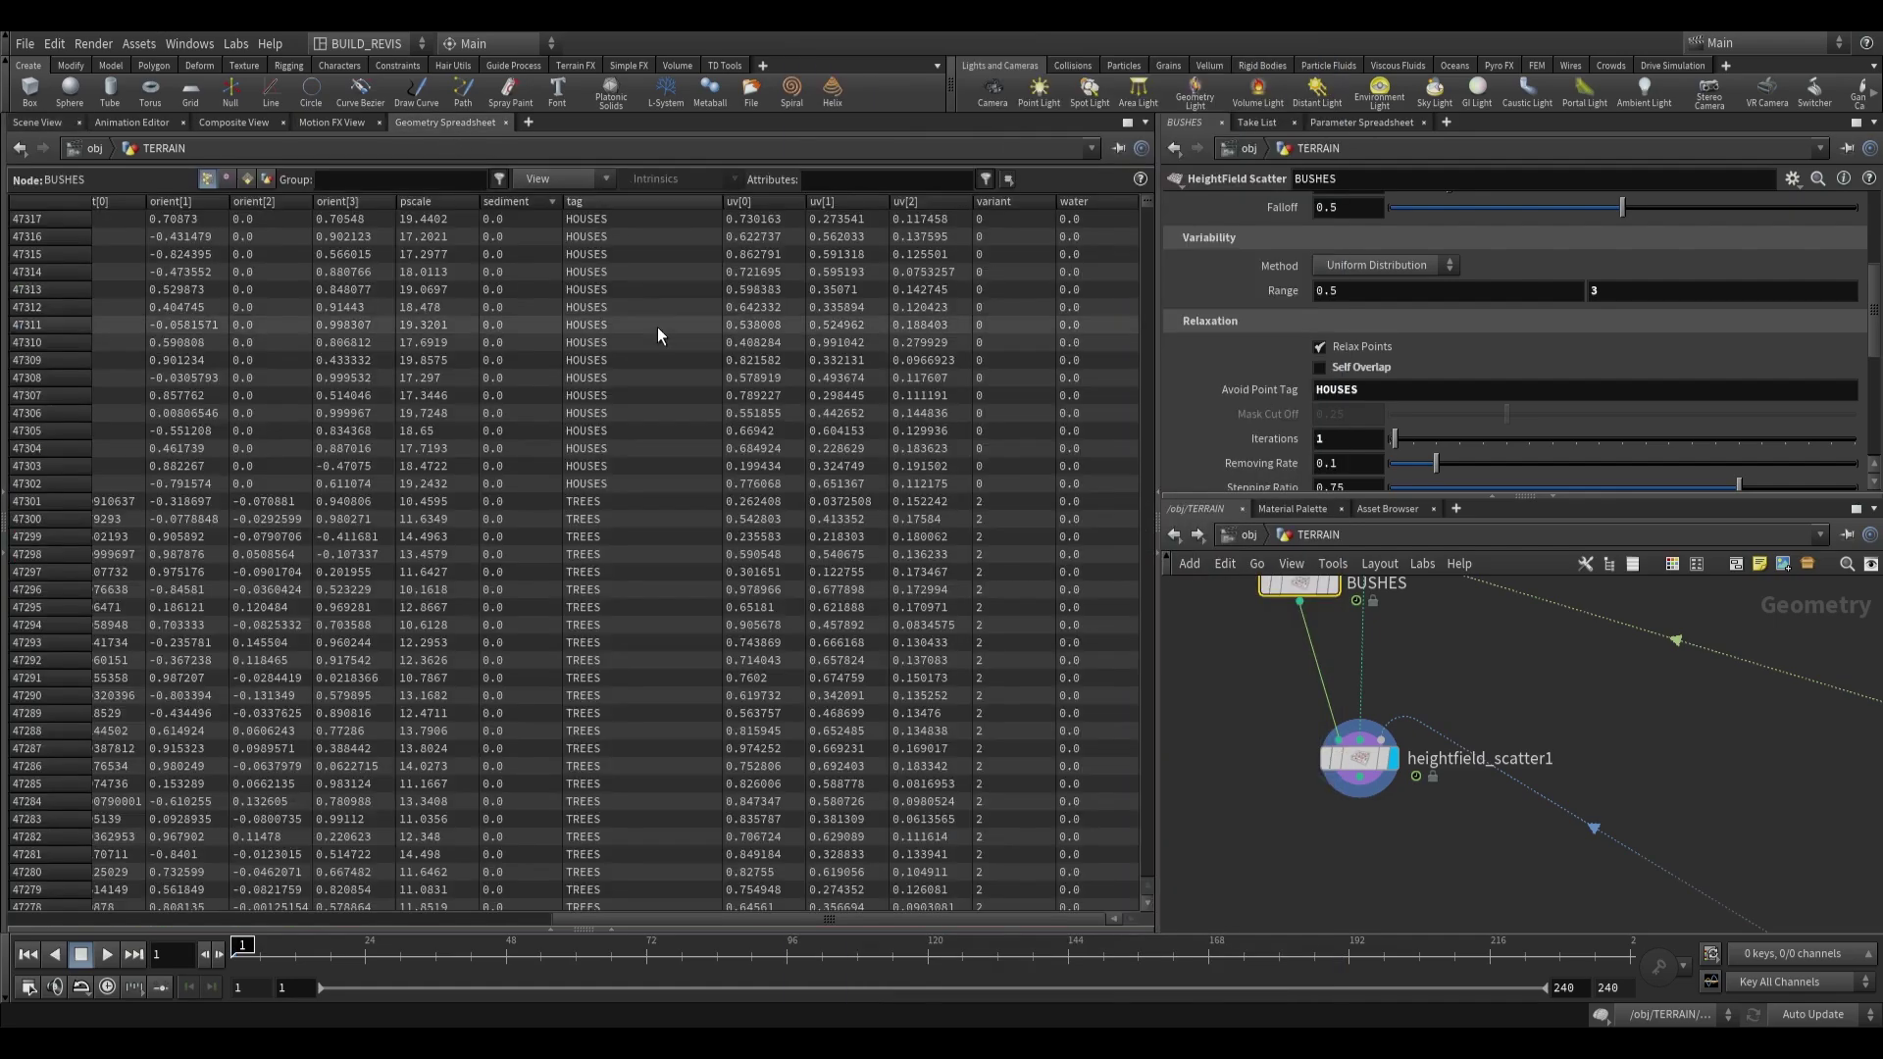
left_click(654, 198)
left_click(654, 198)
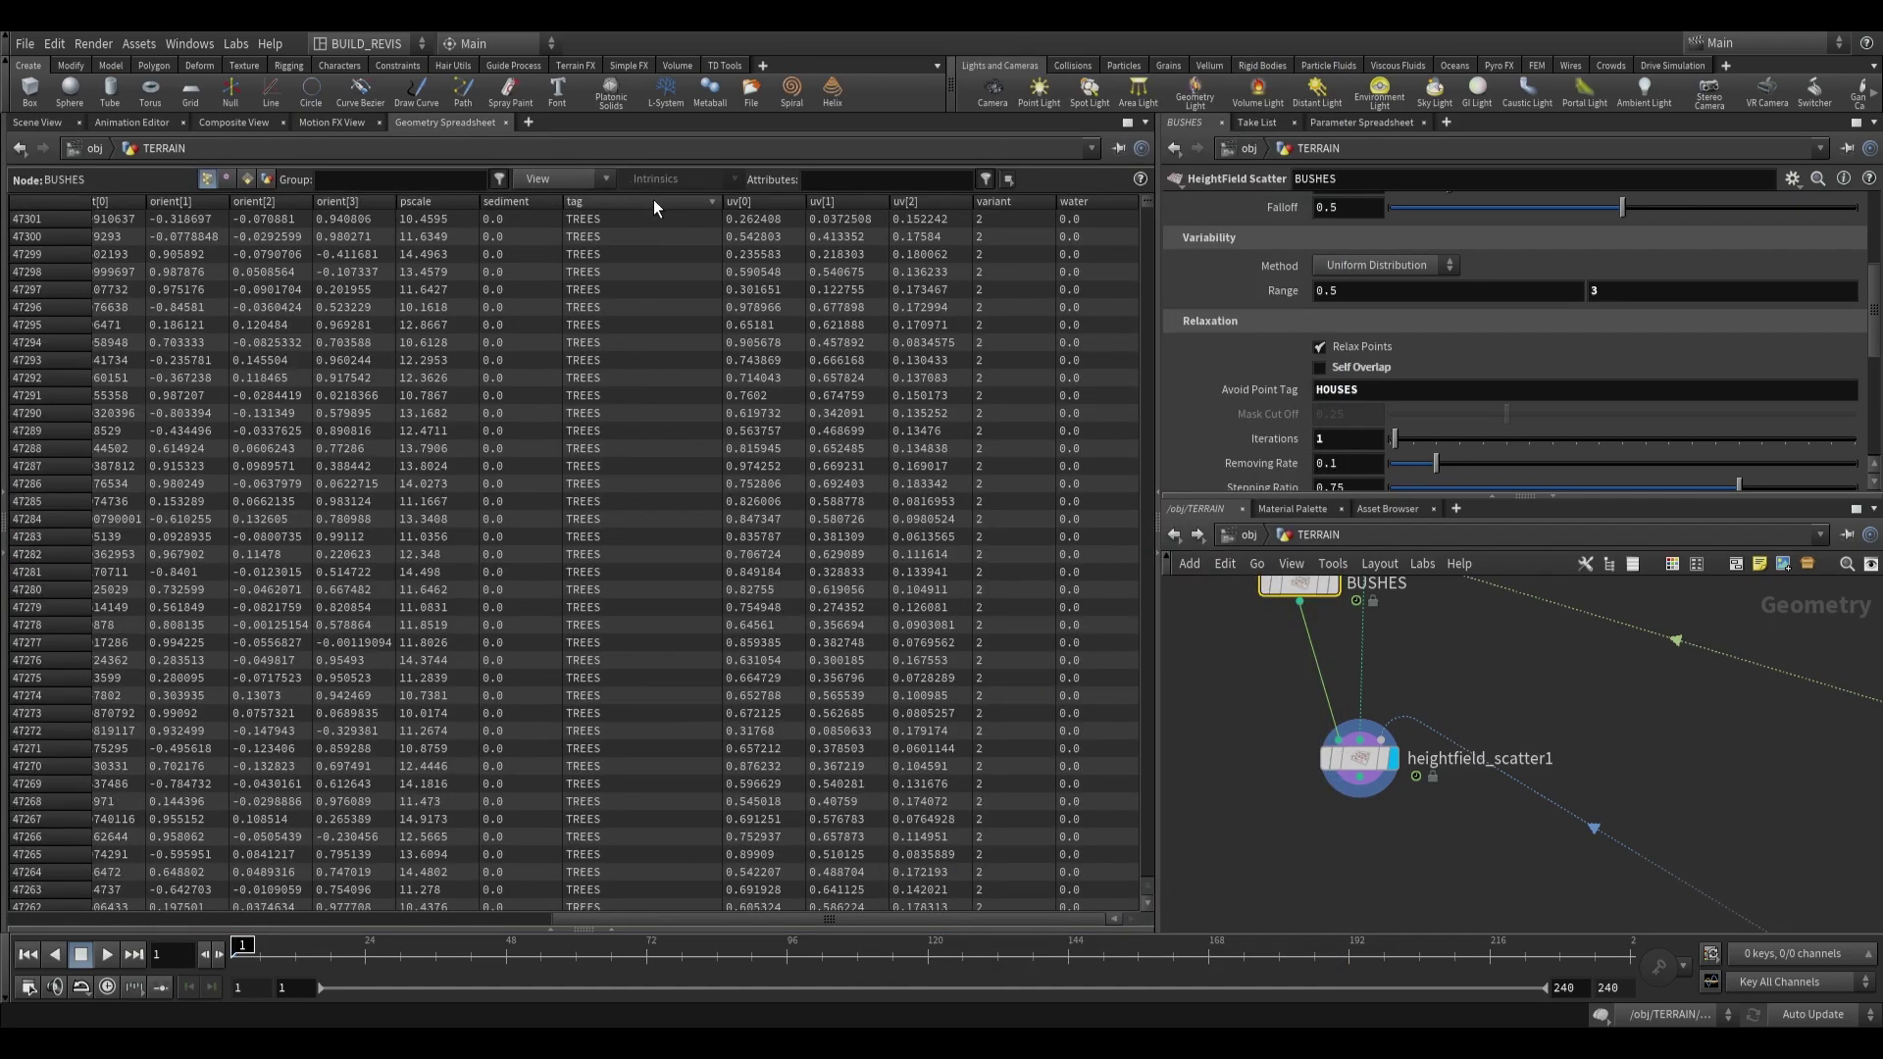
mouse_move(1148, 212)
left_mouse_down()
mouse_move(1180, 221)
mouse_move(1160, 186)
mouse_move(1152, 315)
mouse_move(1149, 183)
left_mouse_up()
scroll(695, 577, "down", 4)
Return to the 3D scene view and inspect the whole terrain with its scattered layers.
left_click(38, 123)
left_click_drag(643, 527, 868, 561)
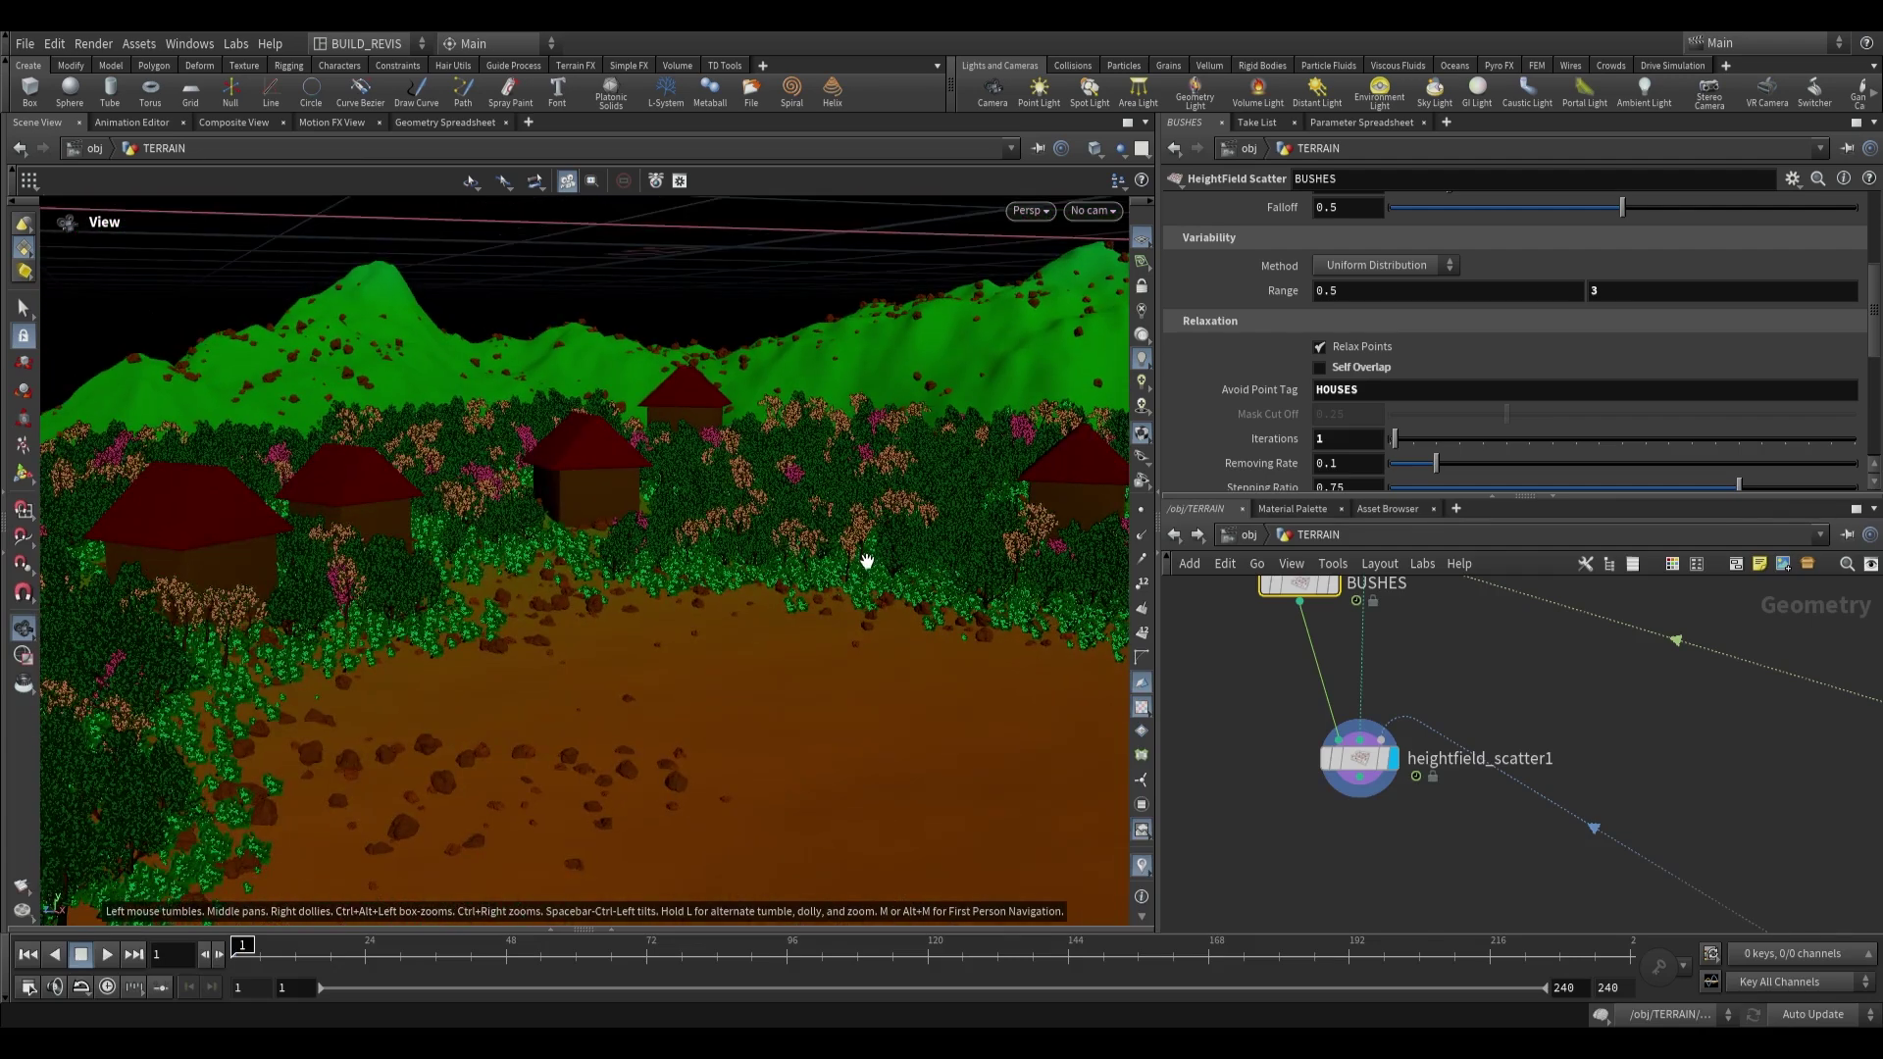
scroll(1567, 712, "down", 3)
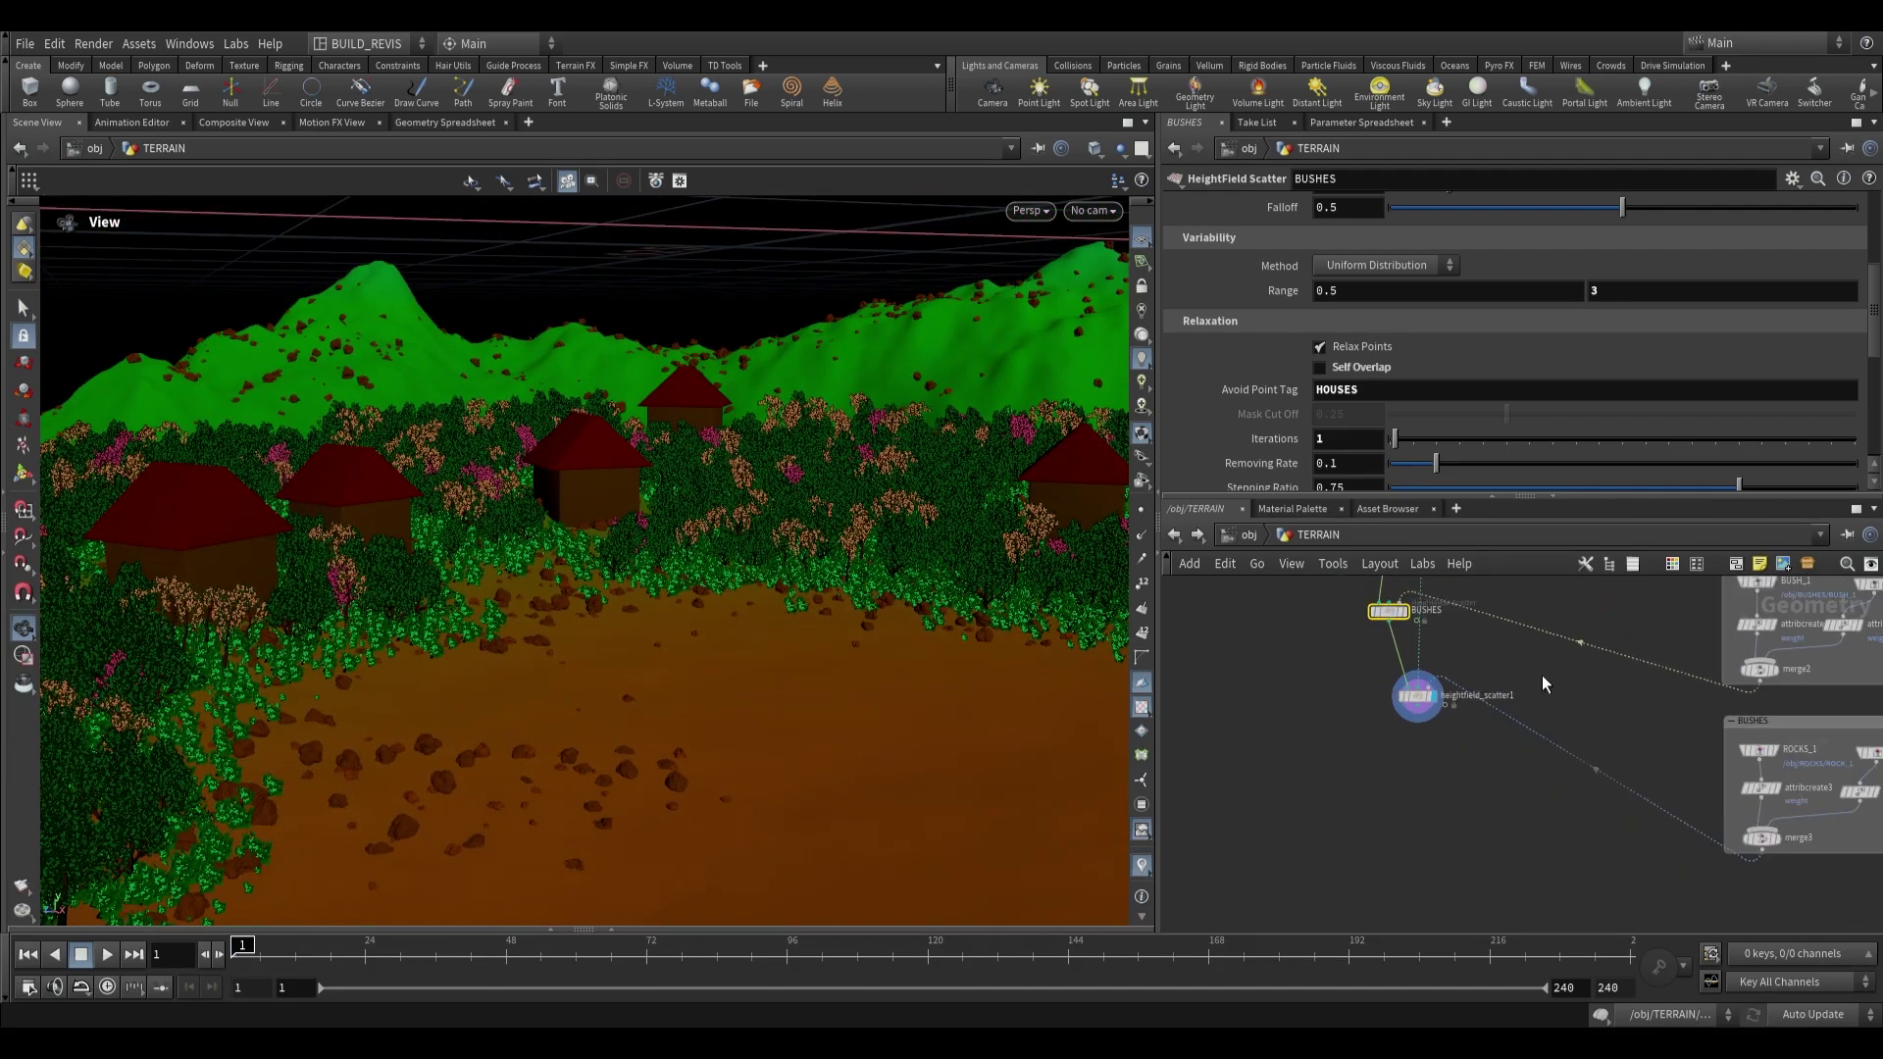
left_click_drag(1368, 763, 1370, 798)
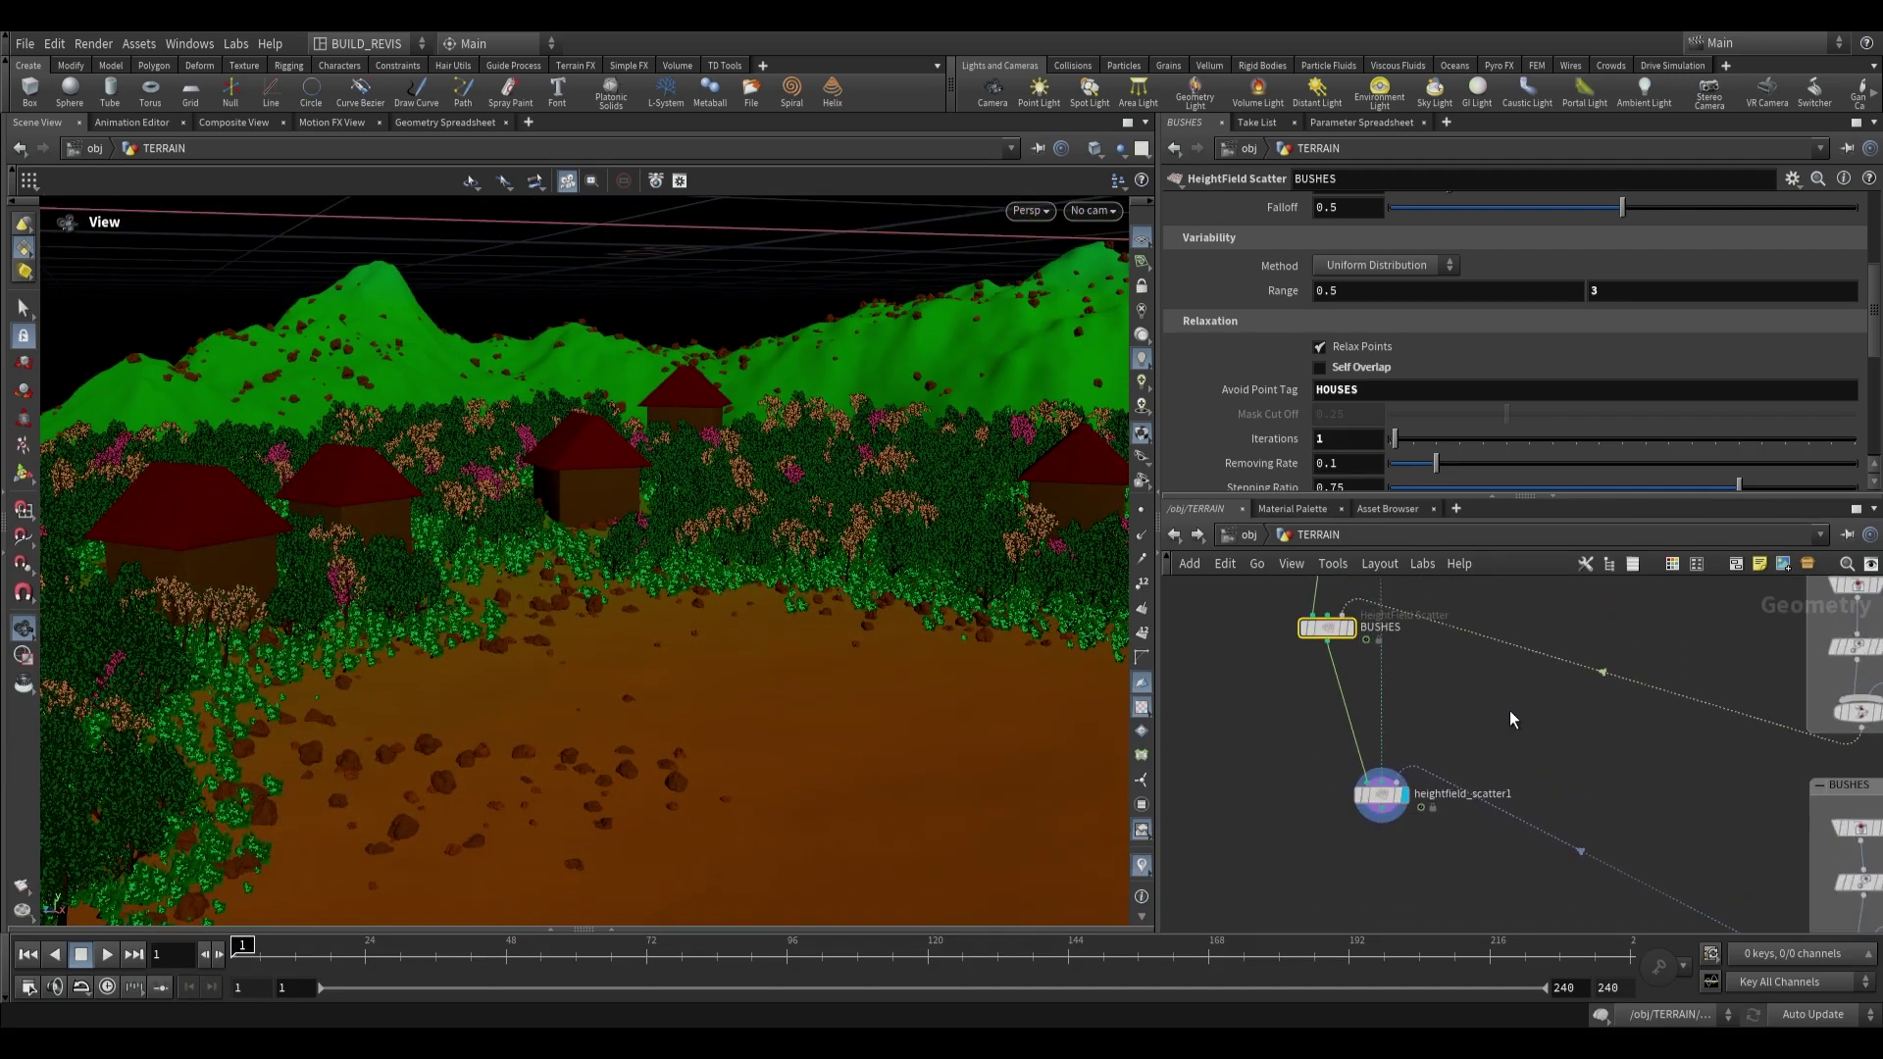